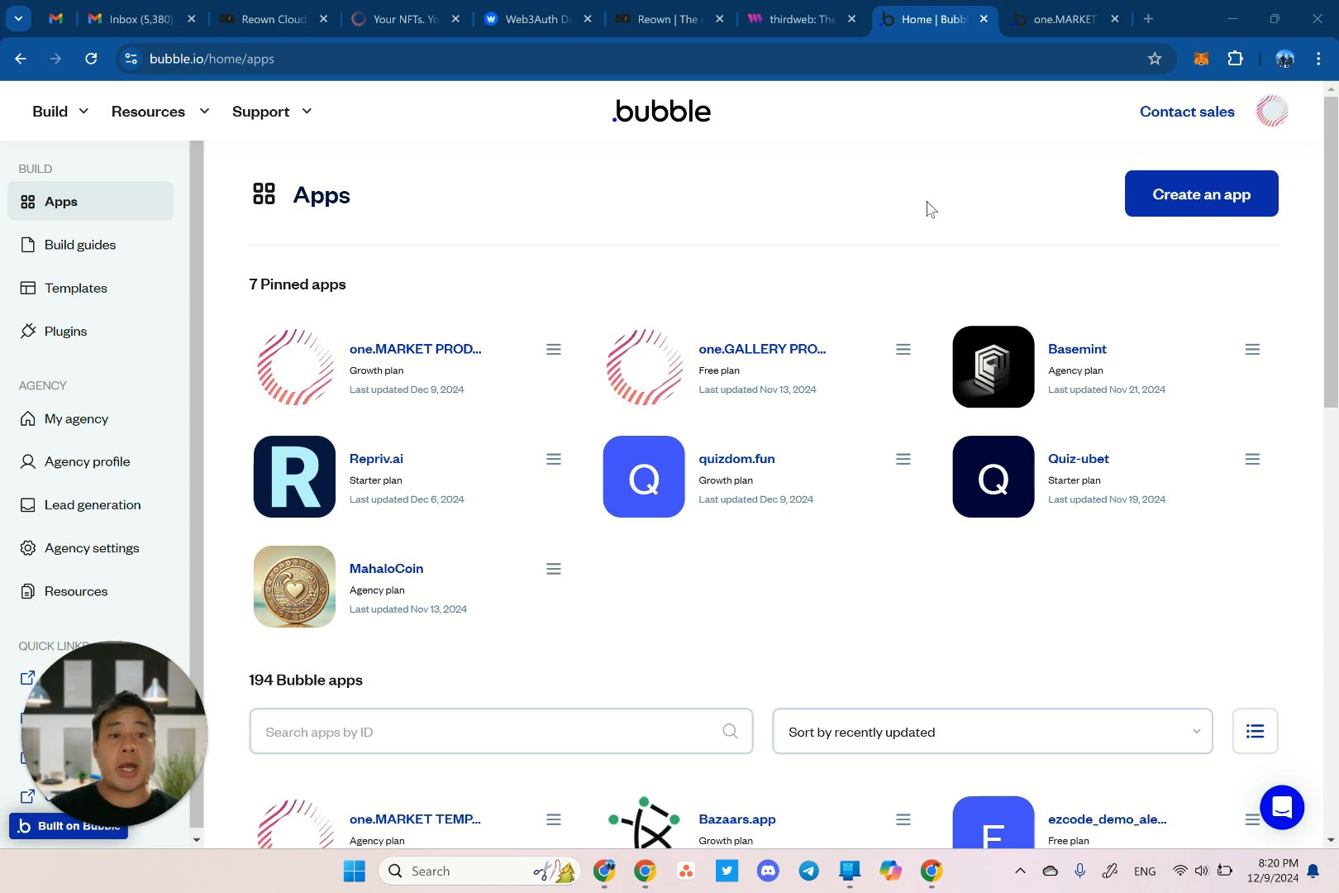
# Start a new Bubble app called 'testone' from the one.MARKET #1 NFT Marketplace template.
pyautogui.click(1174, 210)
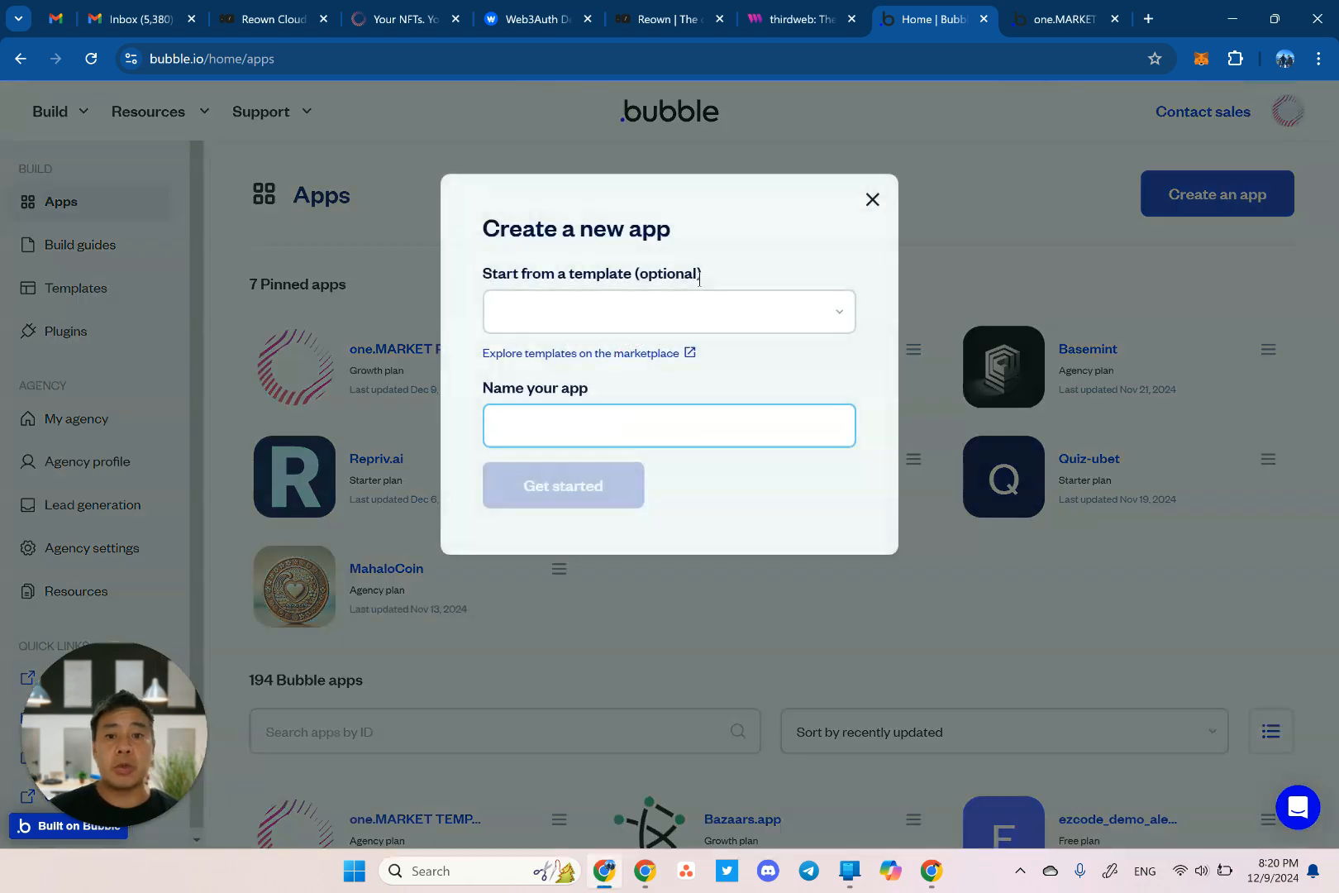
pyautogui.click(586, 321)
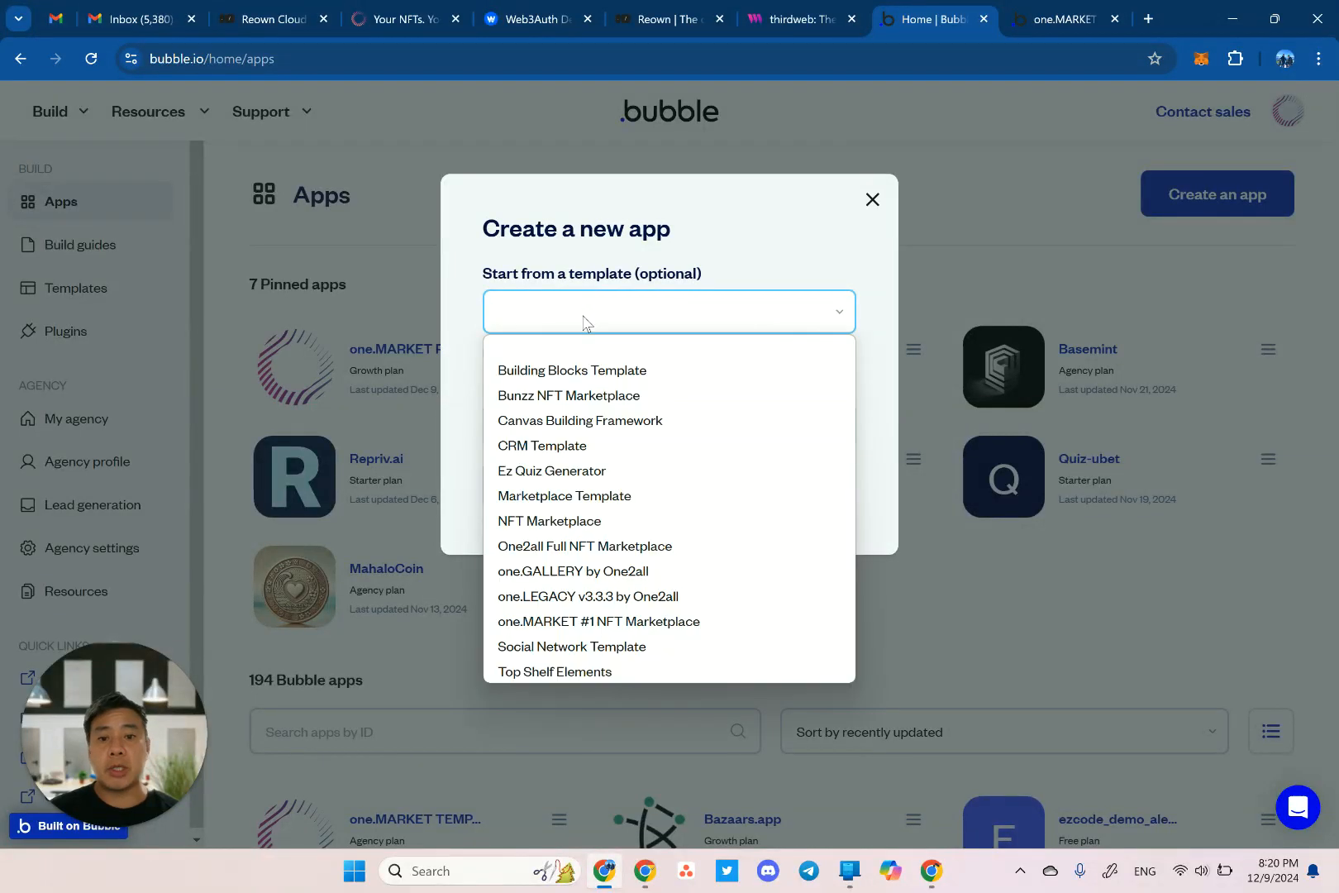
pyautogui.click(601, 624)
pyautogui.click(568, 432)
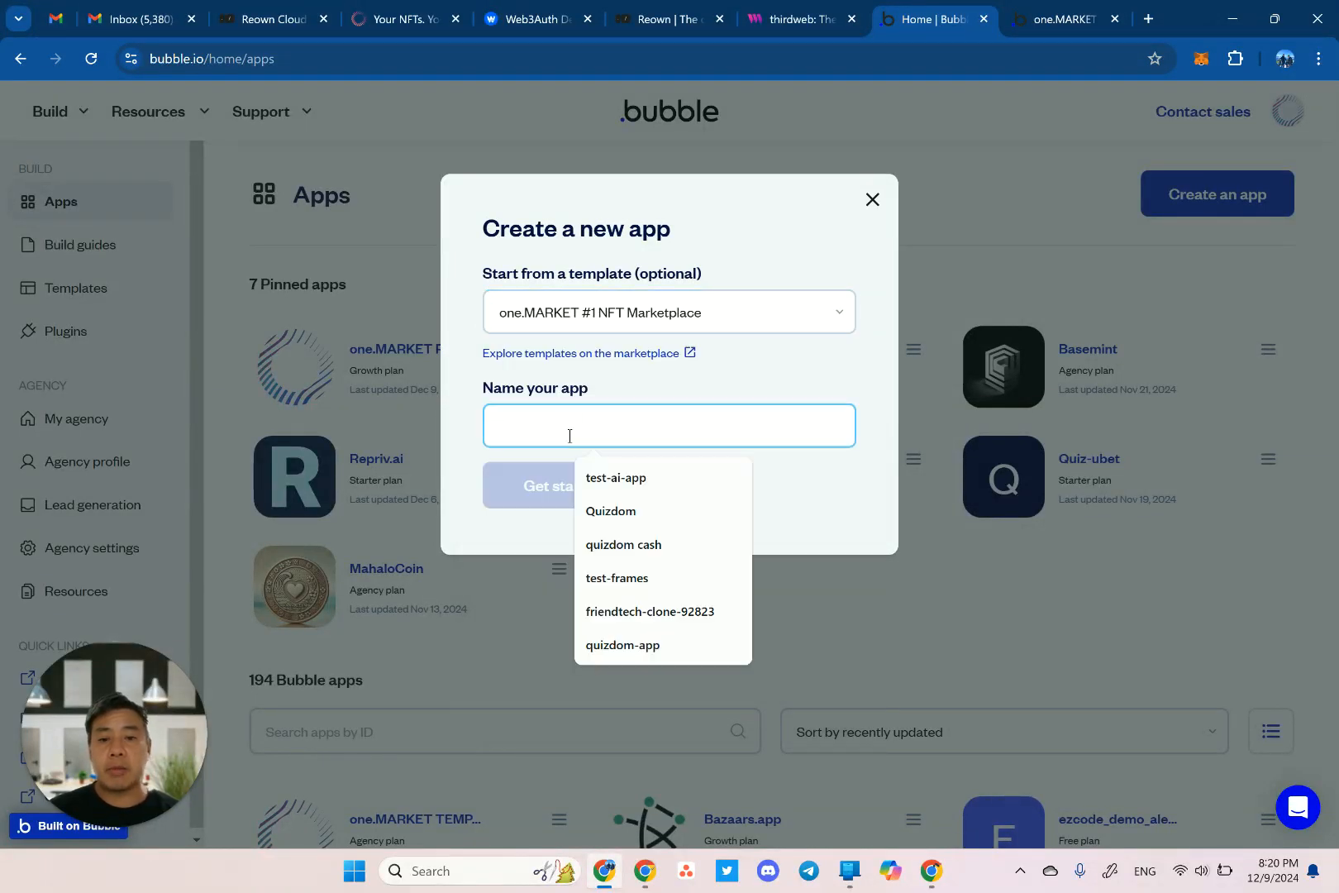
pyautogui.write('testone')
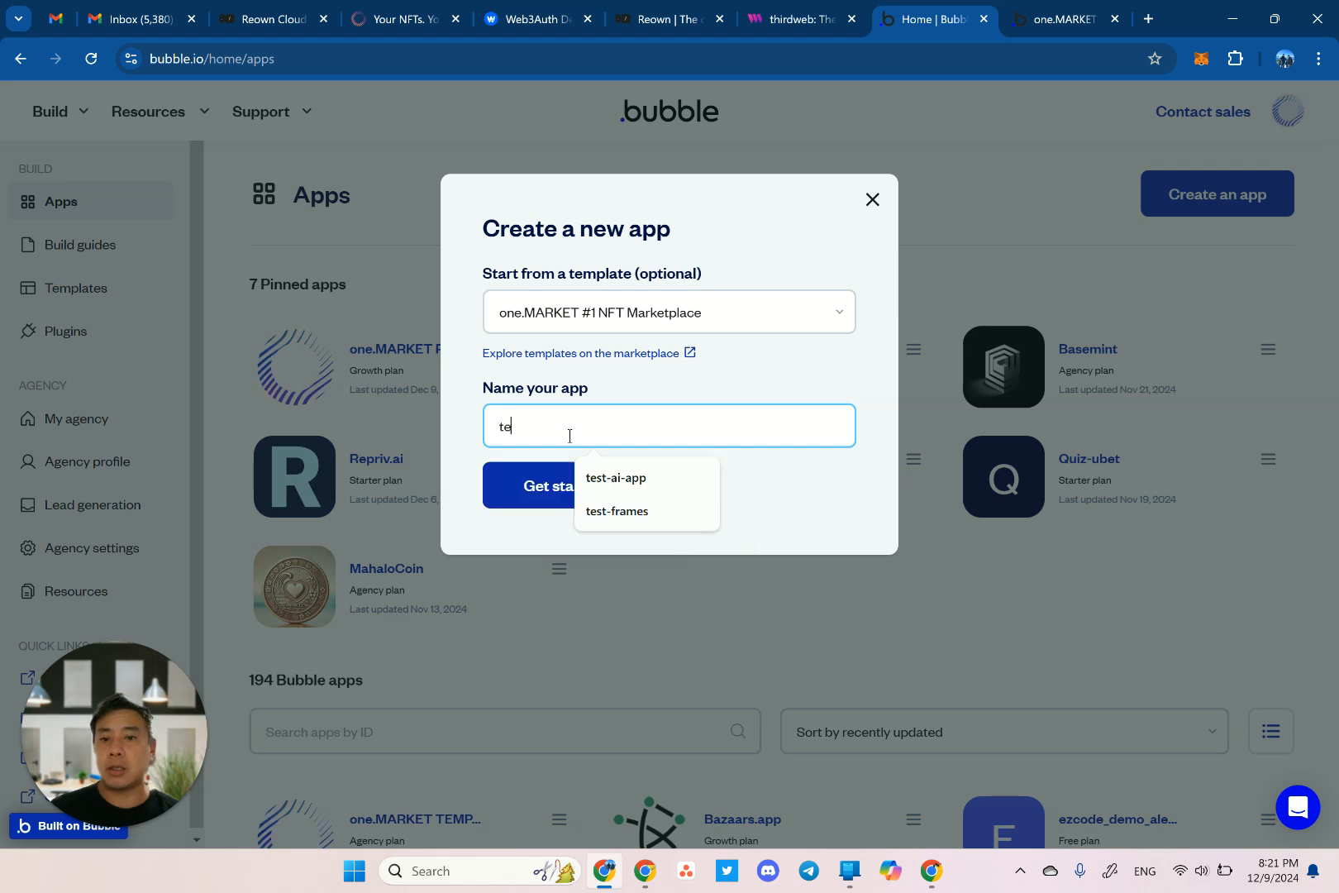
pyautogui.click(560, 491)
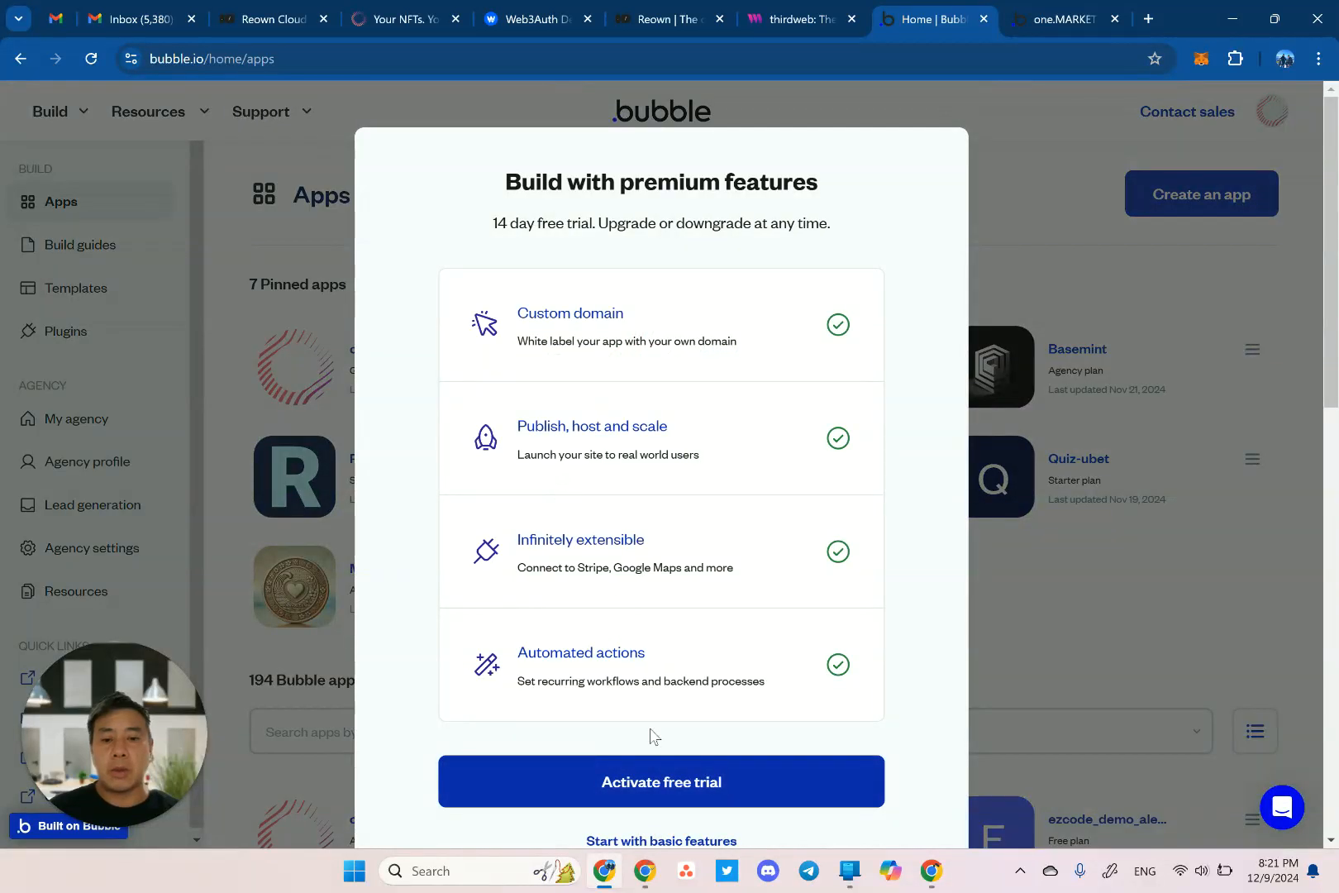
pyautogui.scroll(-1, 653, 738)
# Continue with basic features instead of the premium trial, and skip the application assistant.
pyautogui.click(653, 790)
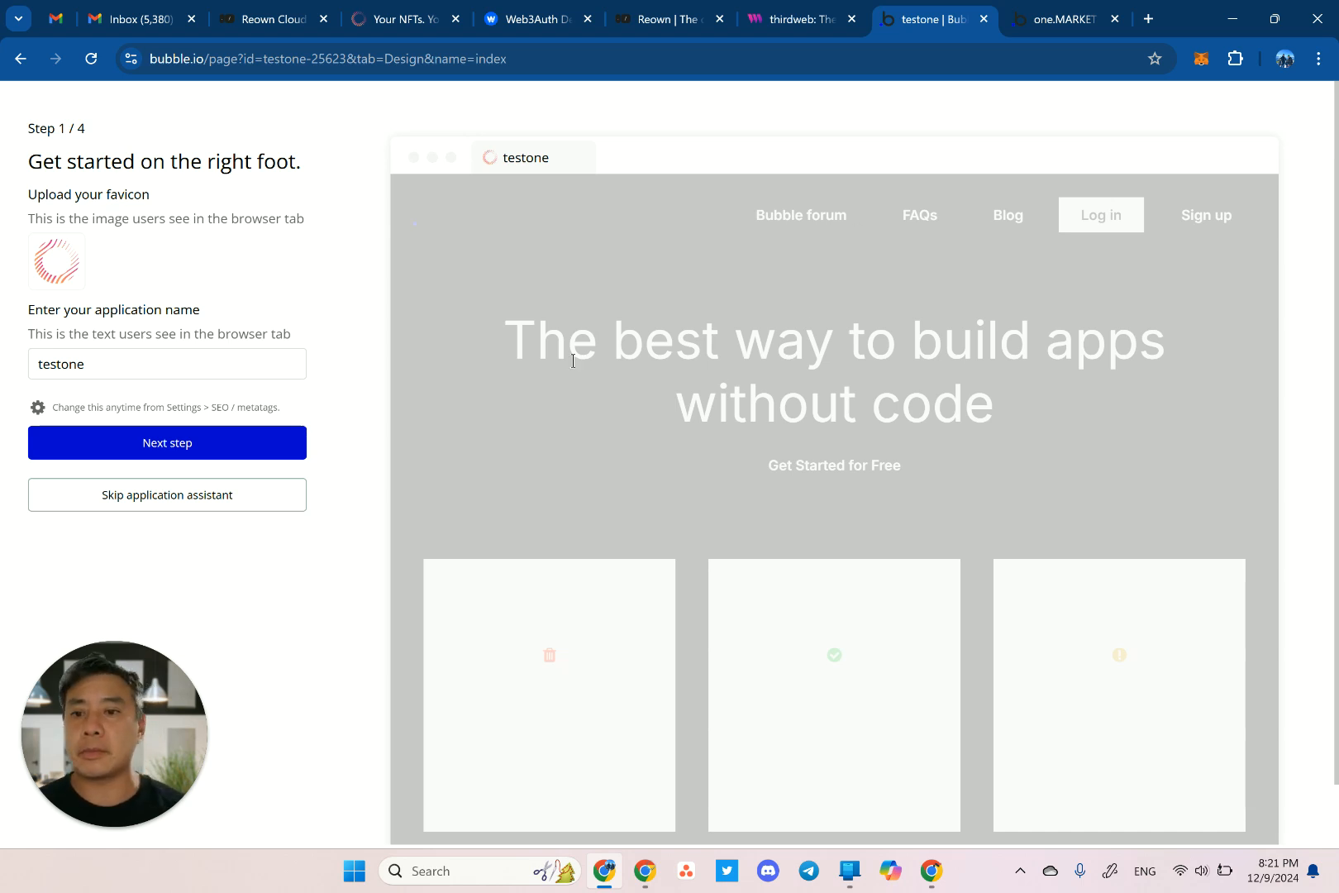
pyautogui.click(248, 495)
pyautogui.moveTo(245, 496)
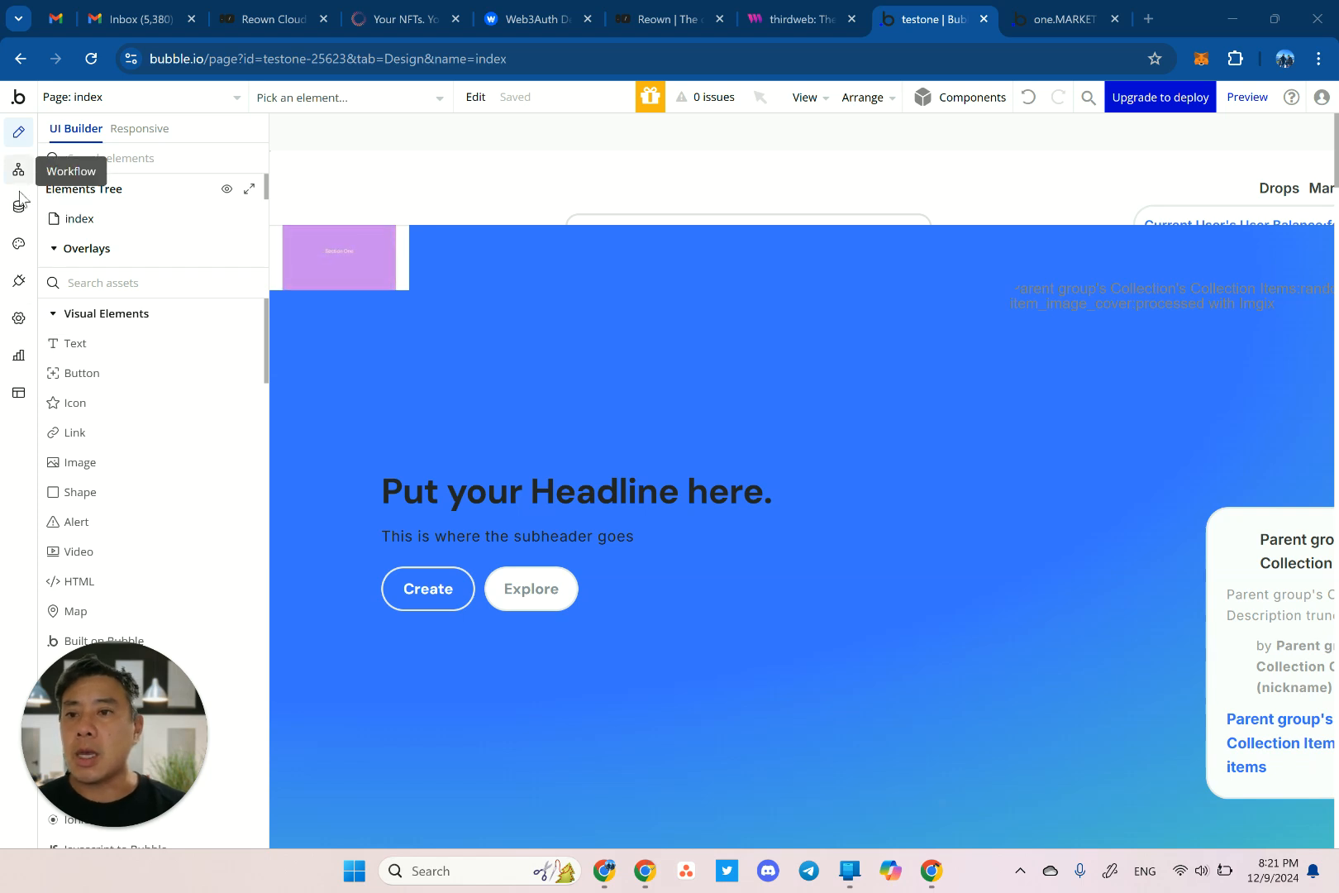
# In the Collaboration settings, invite the agency account's e-mail address as an editor.
pyautogui.click(18, 319)
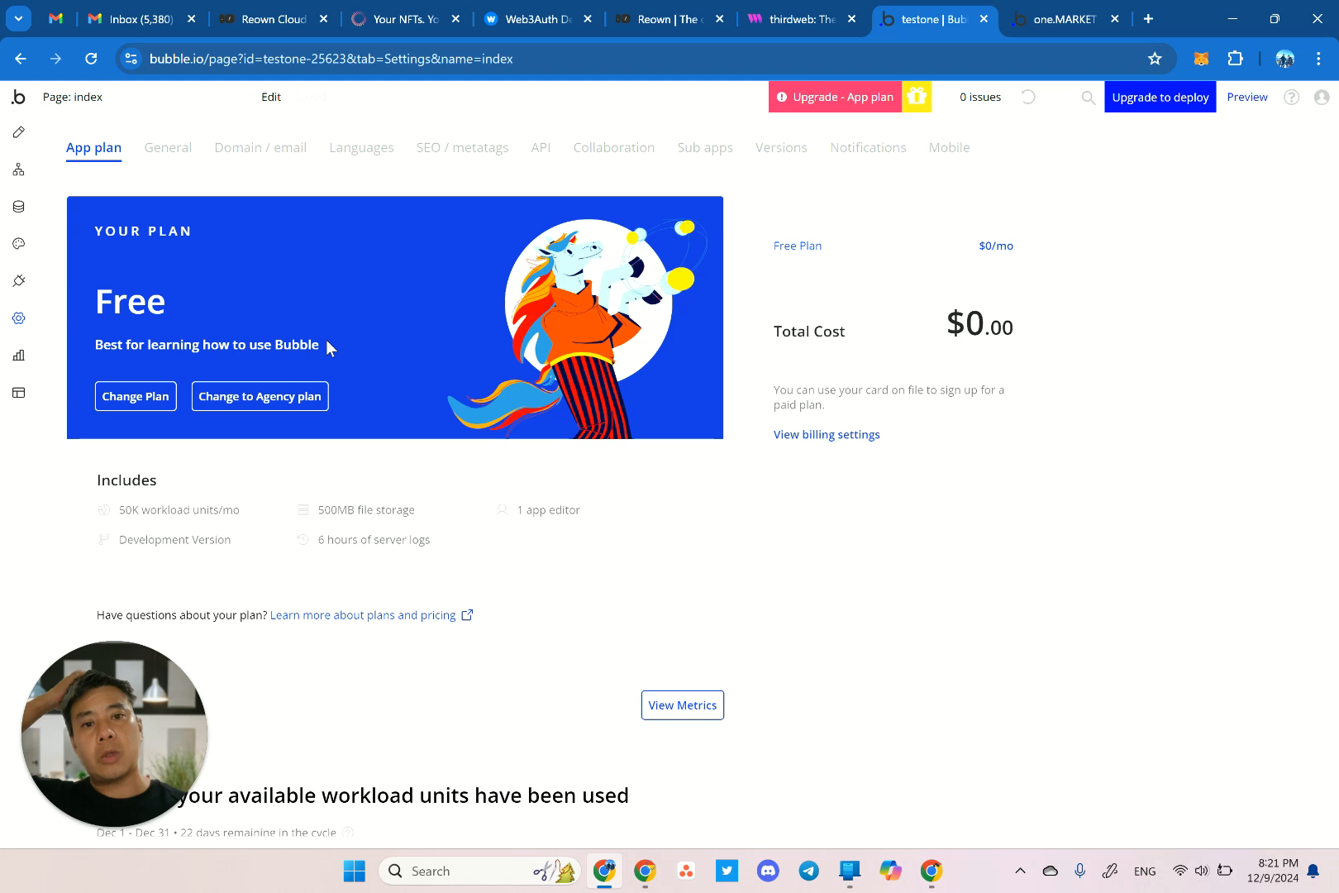
pyautogui.click(633, 148)
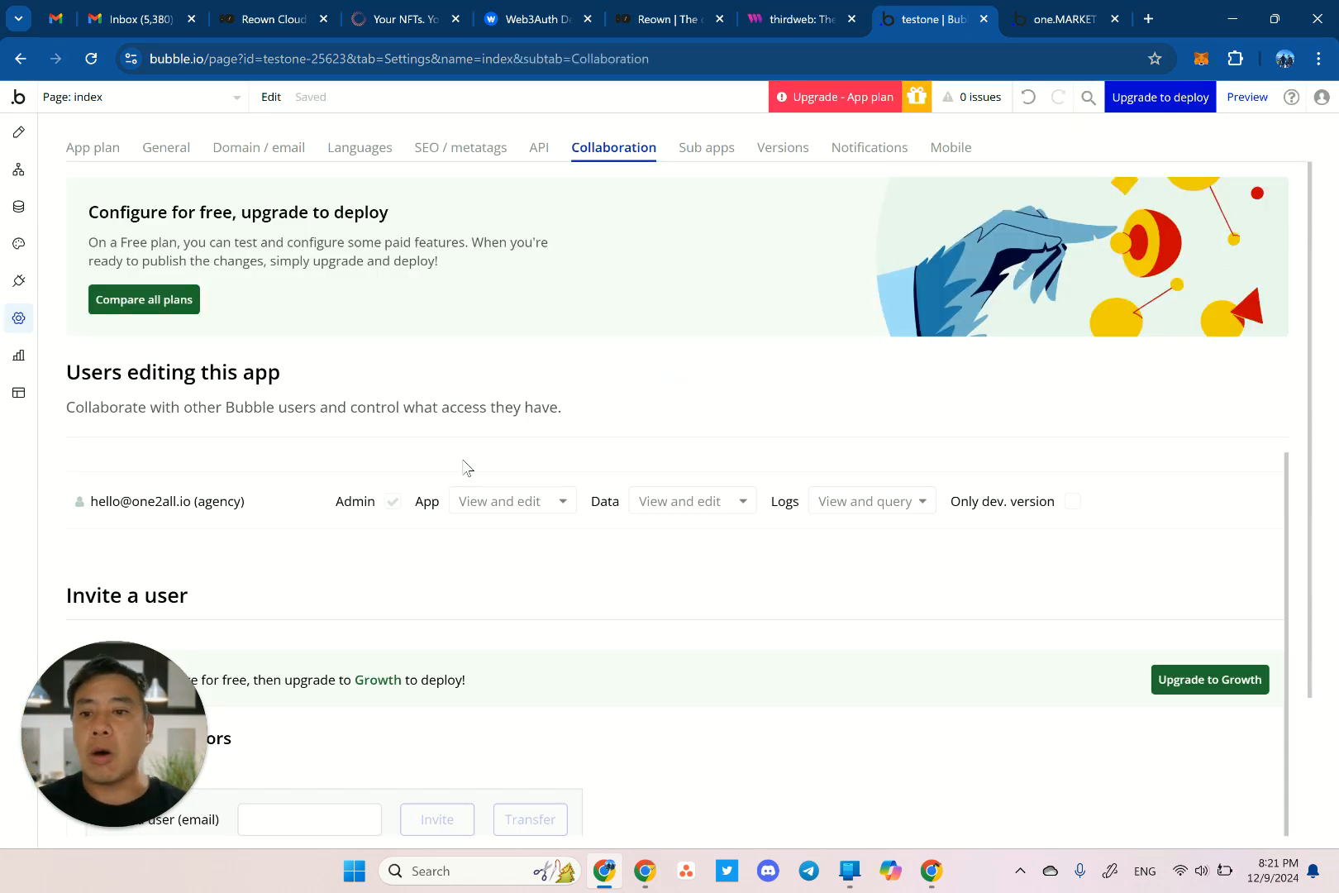
pyautogui.click(322, 821)
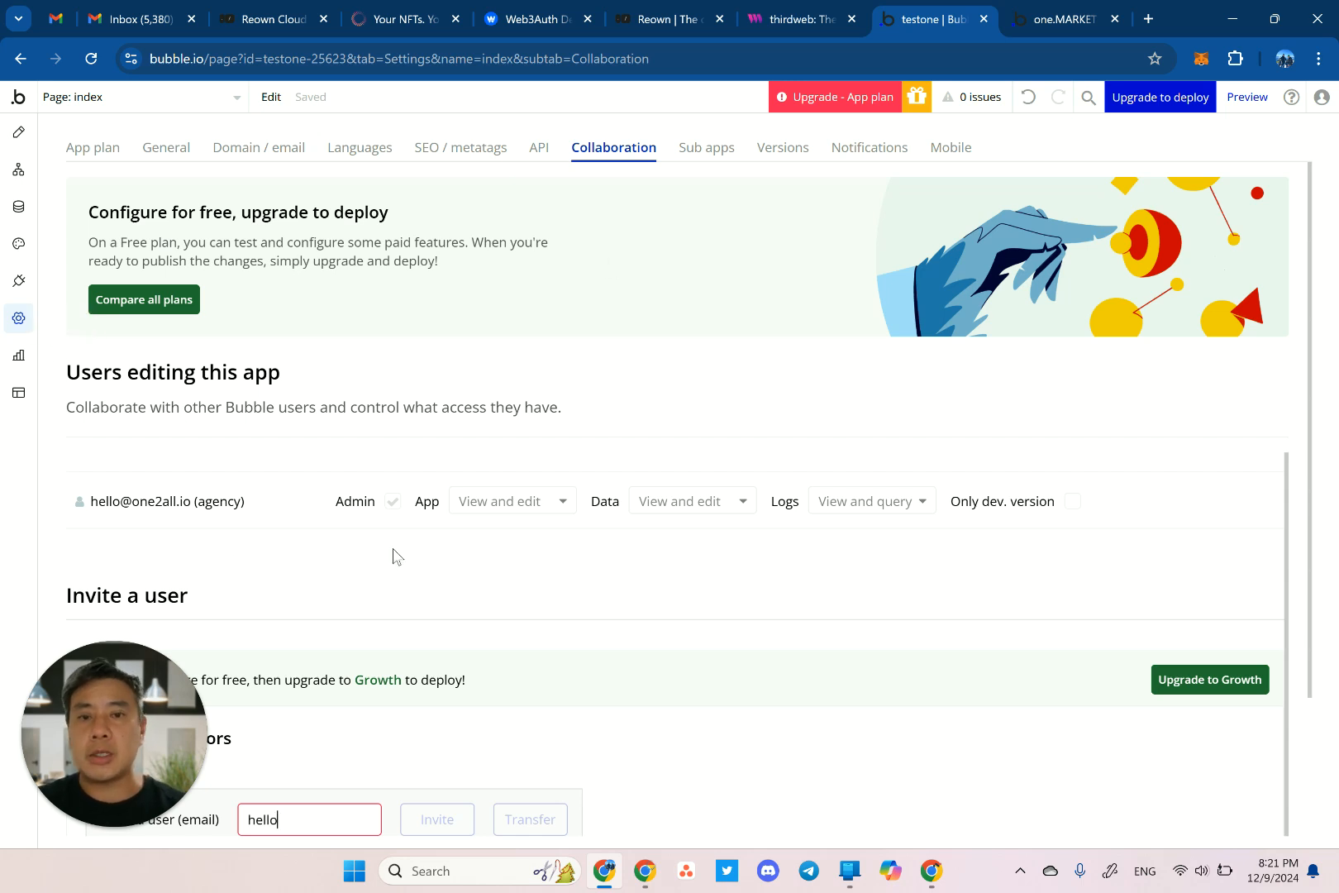
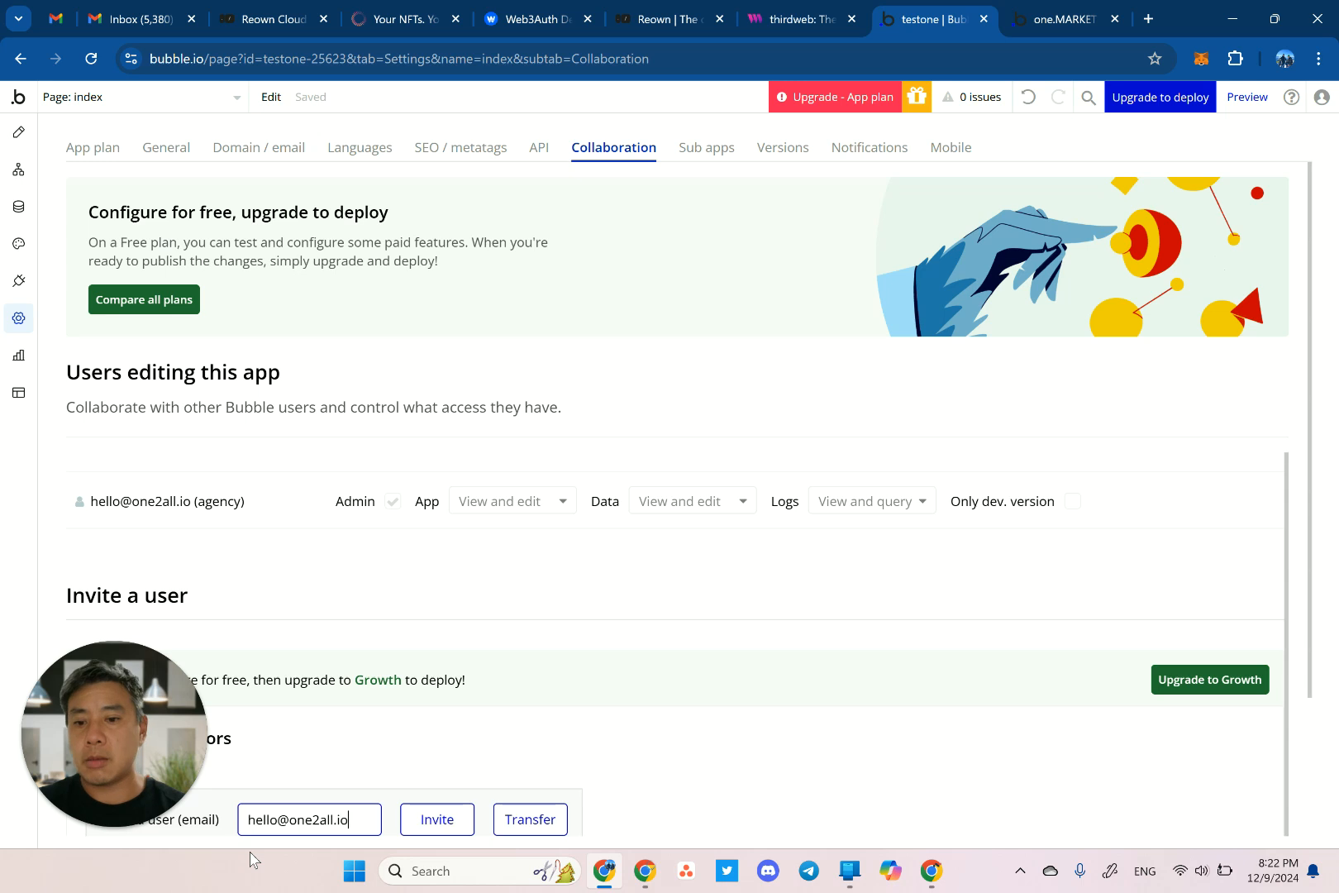
pyautogui.click(451, 830)
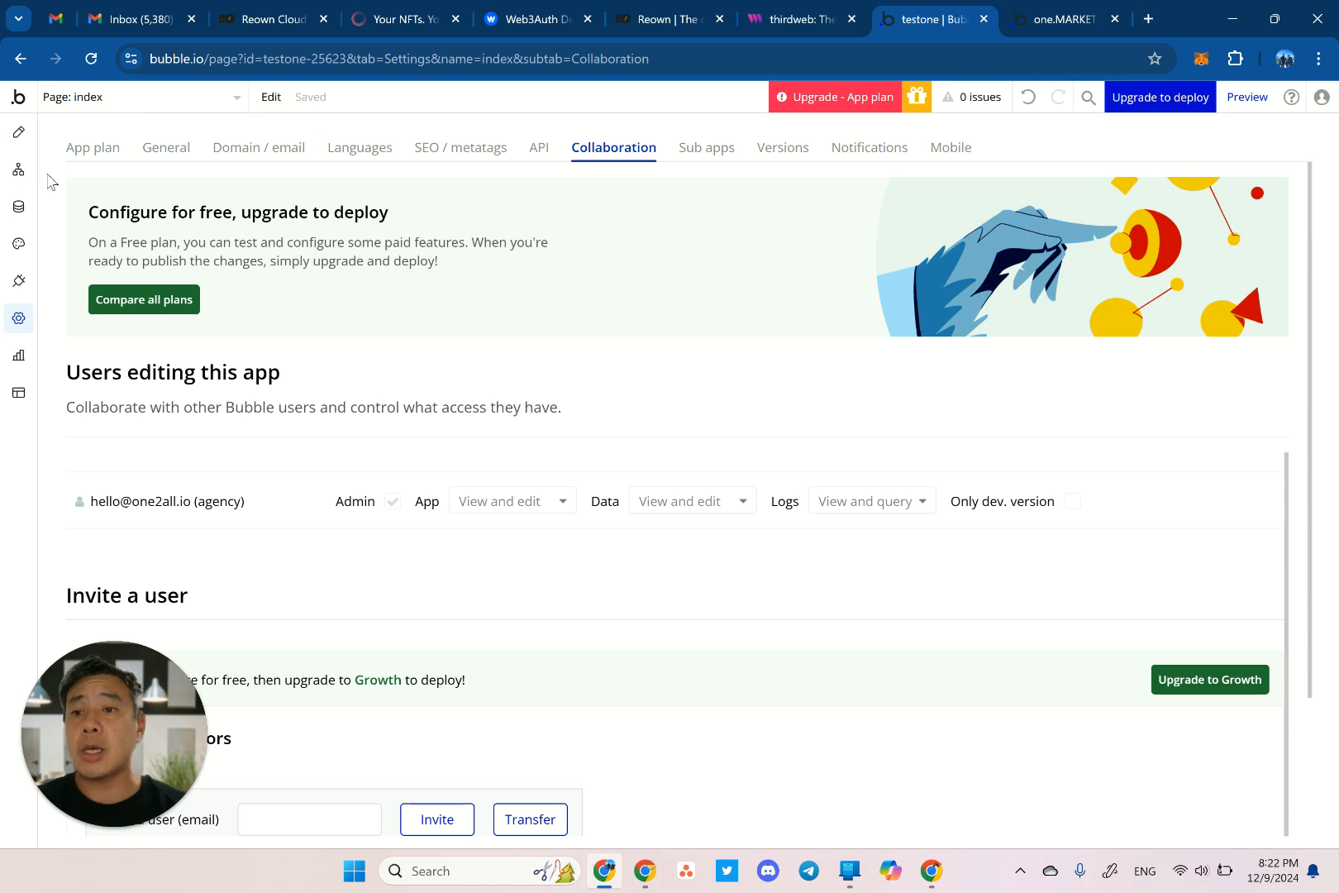
# Switch testone from the Free plan to the Agency plan, then view the General privacy settings.
pyautogui.click(83, 149)
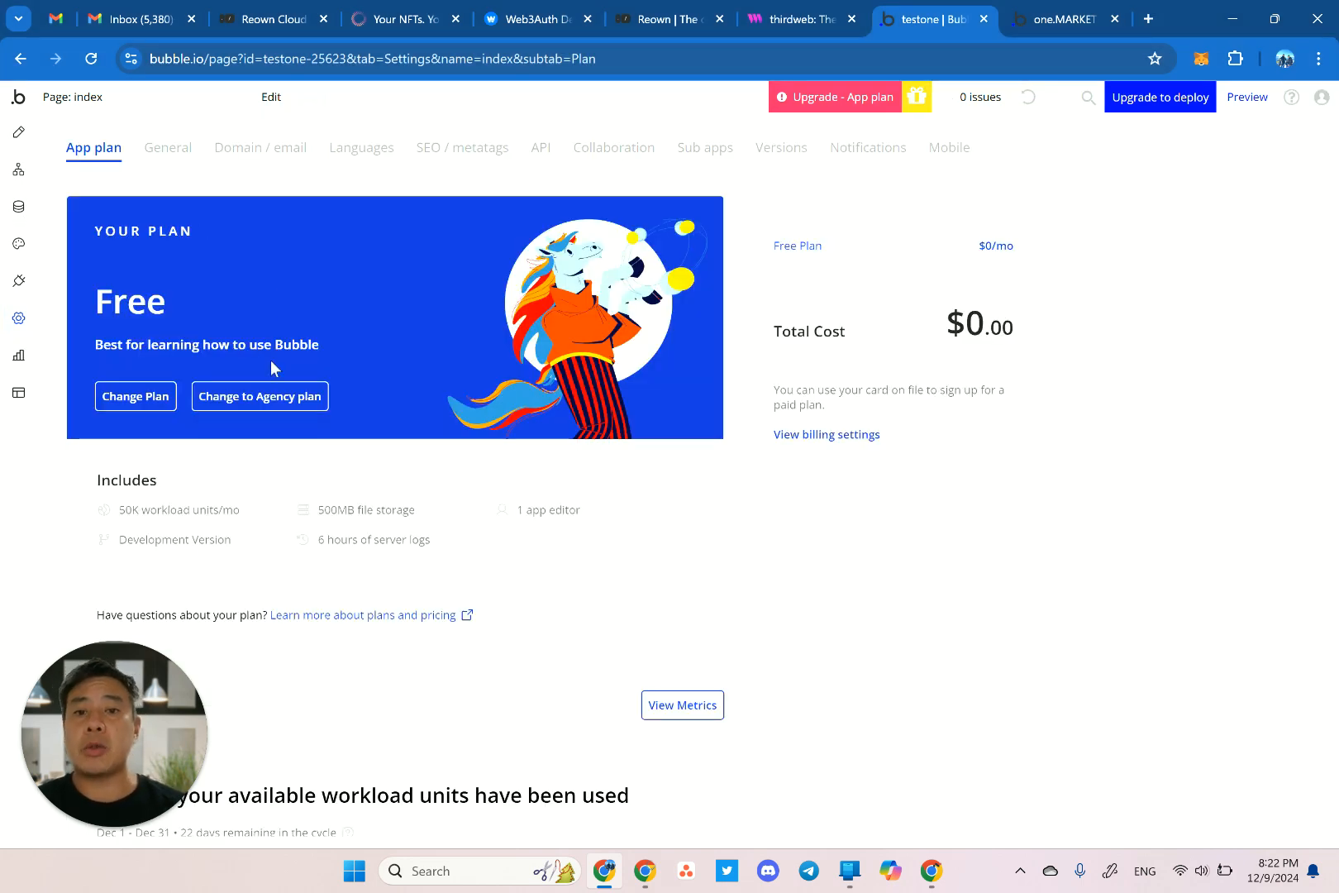
pyautogui.click(273, 407)
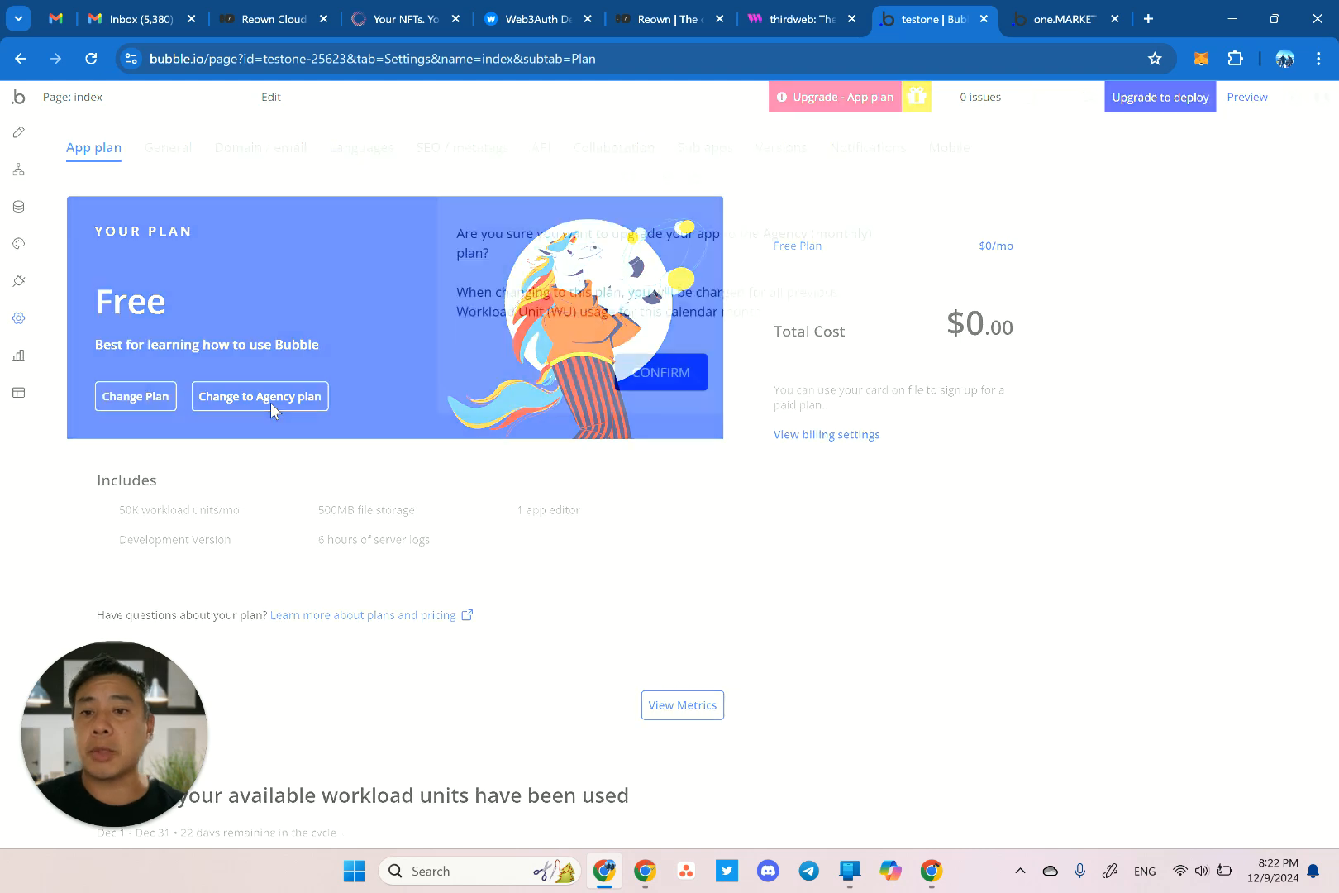
pyautogui.click(672, 378)
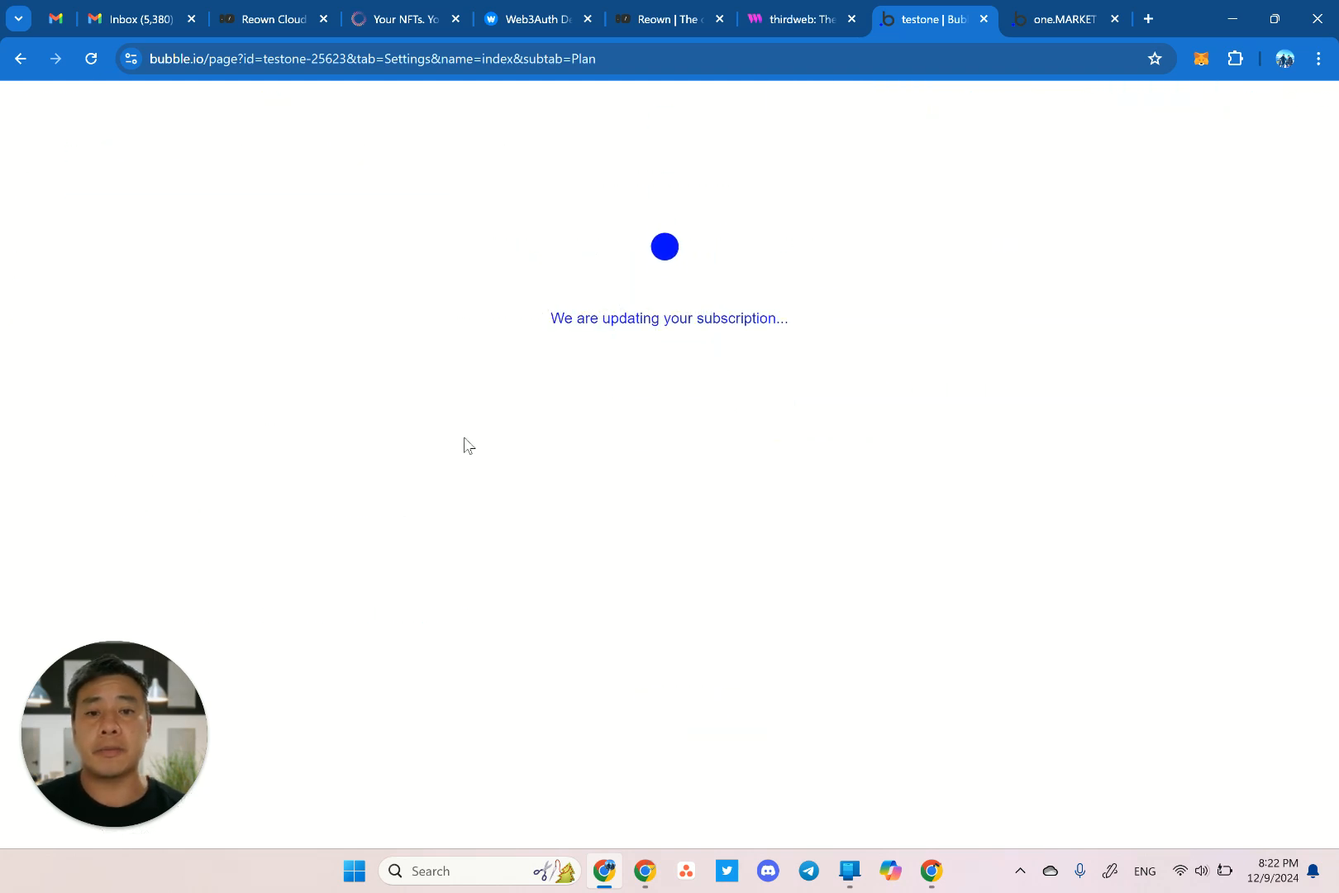
pyautogui.click(680, 302)
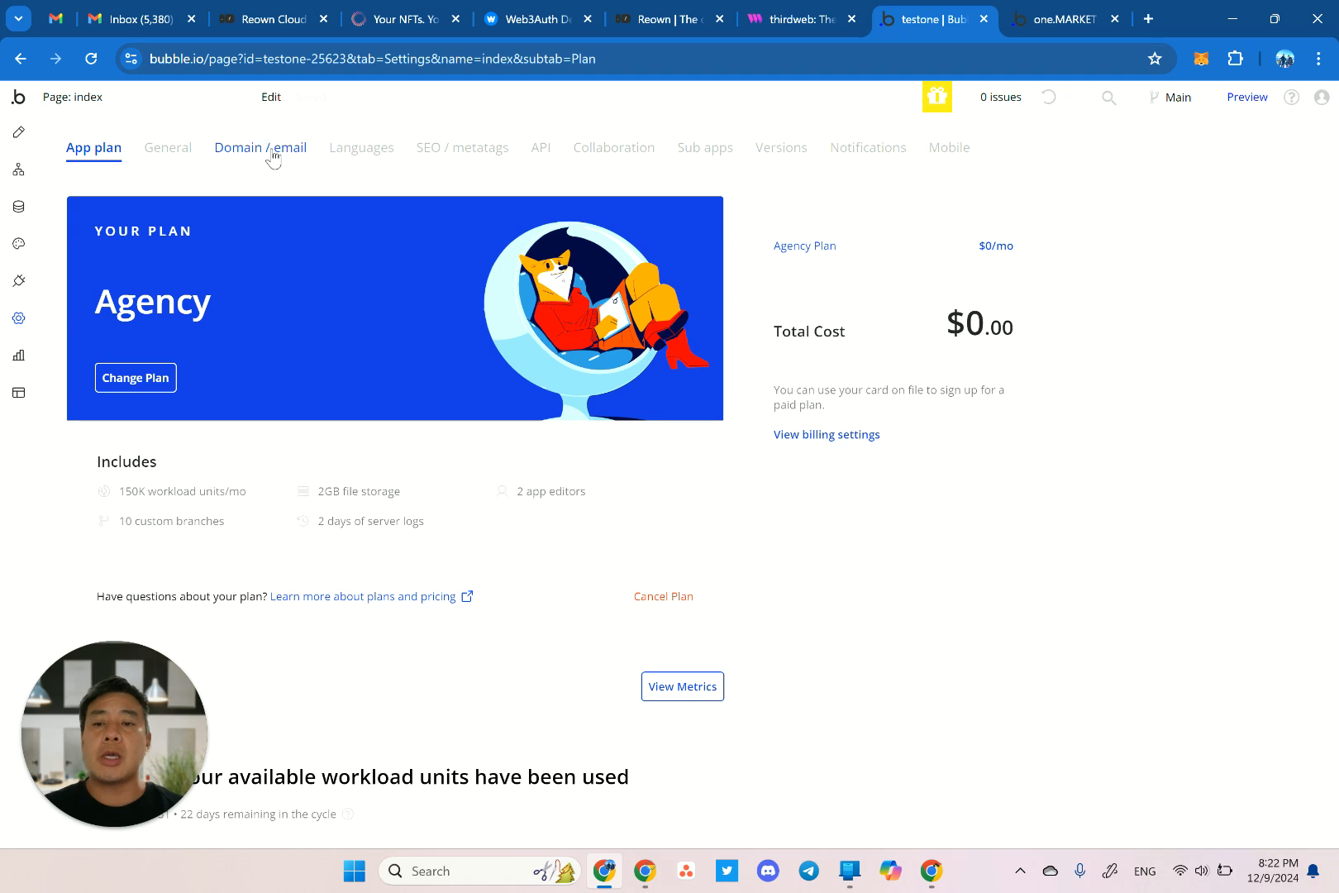
pyautogui.click(182, 151)
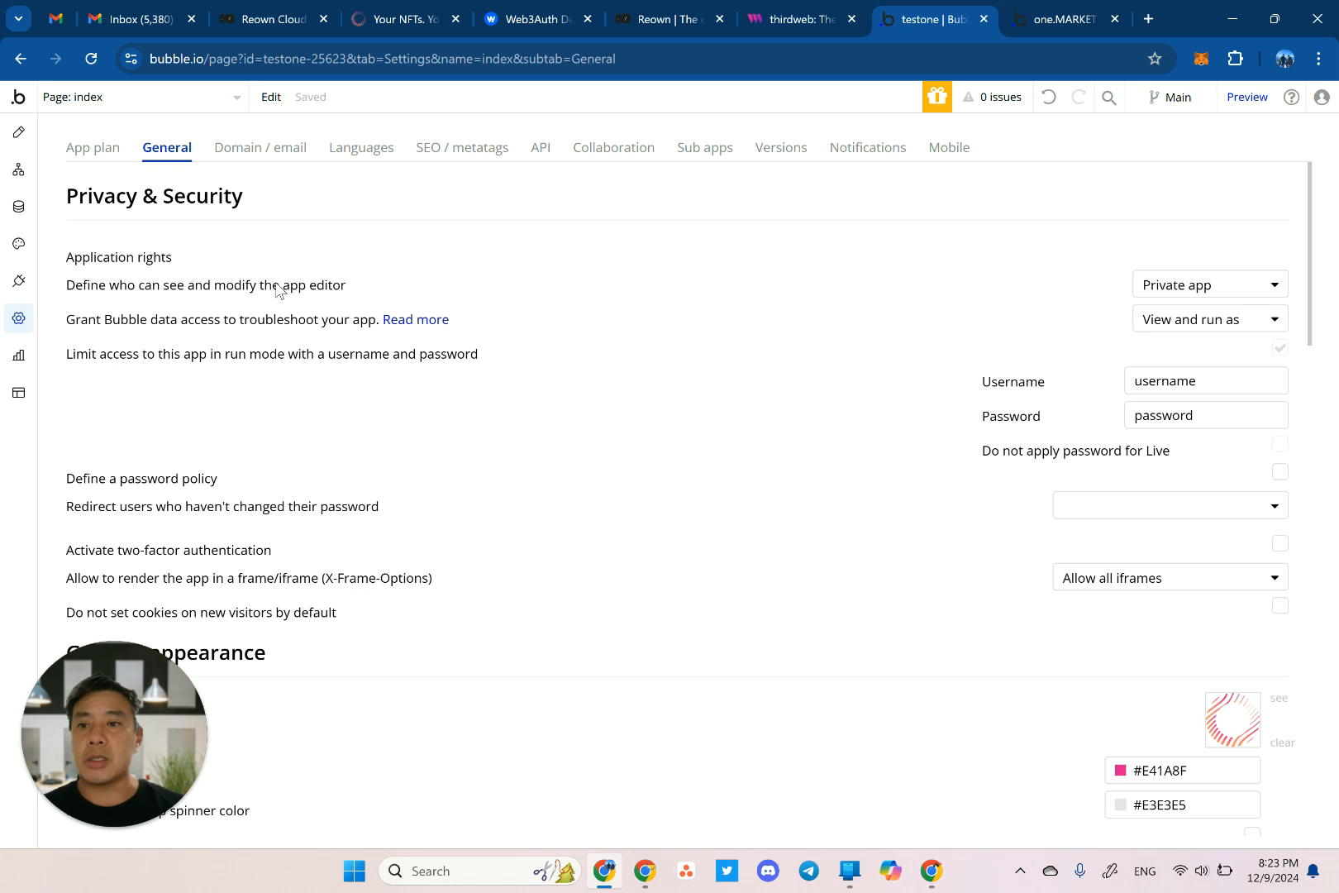
# Open the testone app's installed Plugins list.
pyautogui.click(25, 283)
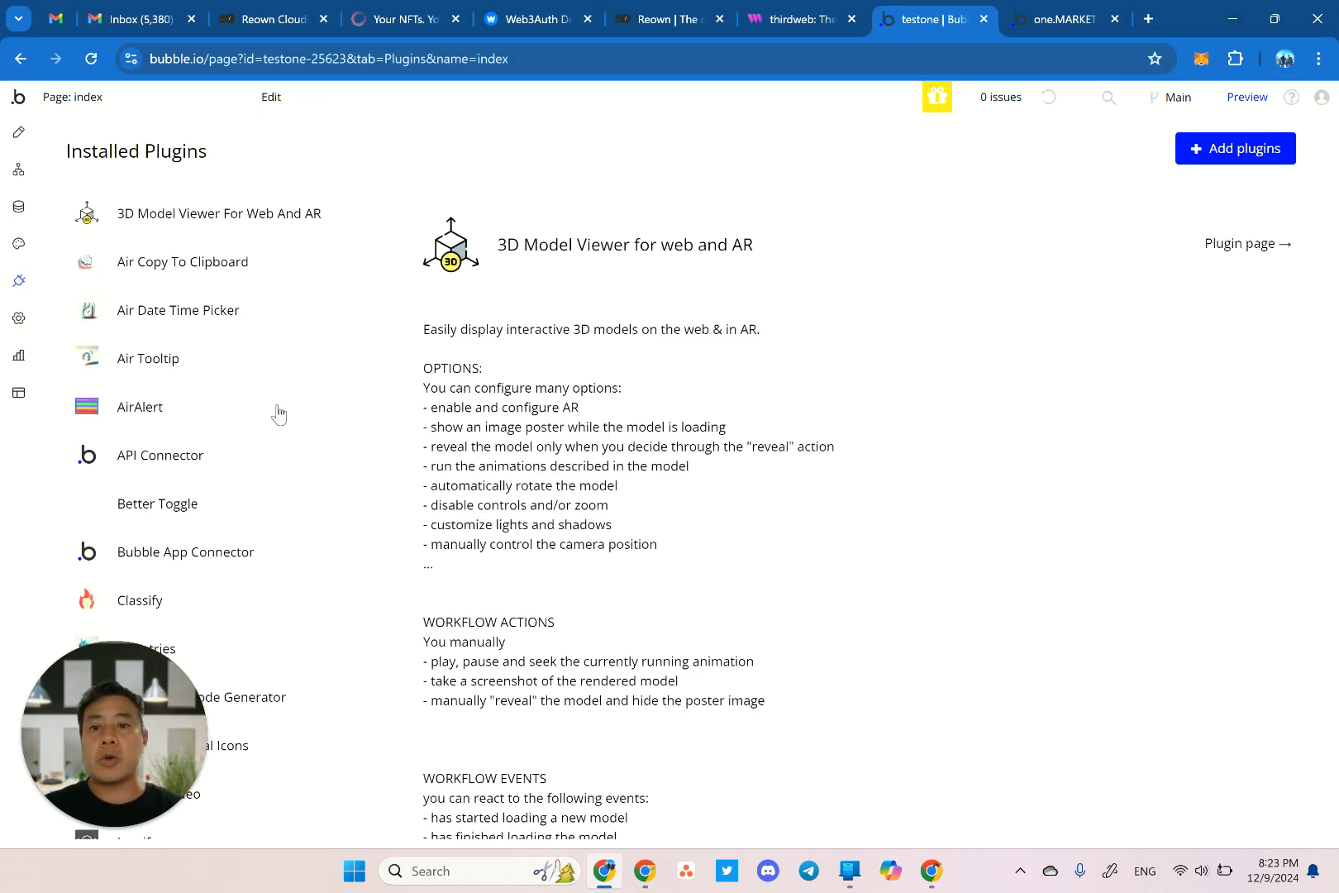
pyautogui.click(1059, 23)
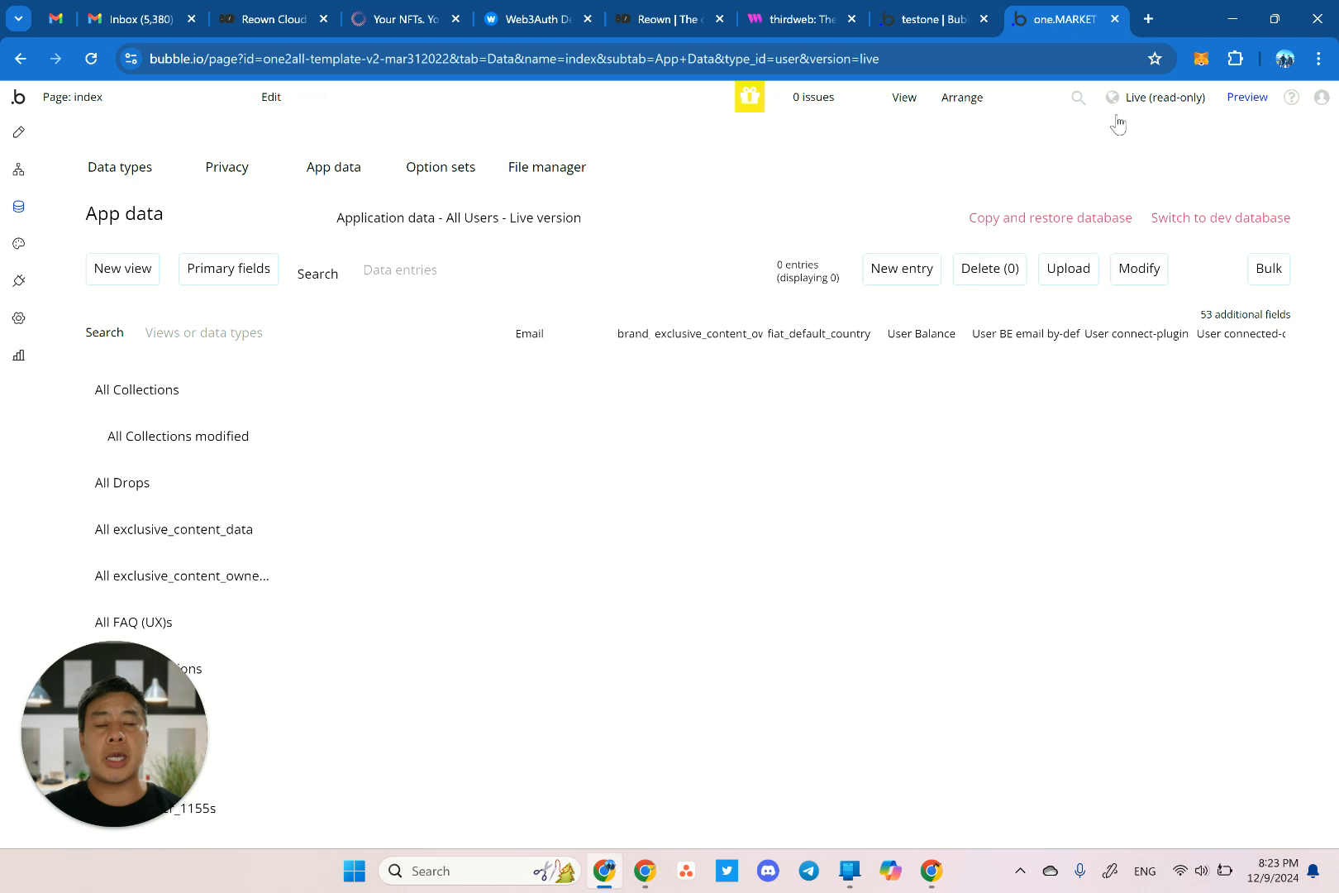
pyautogui.click(937, 22)
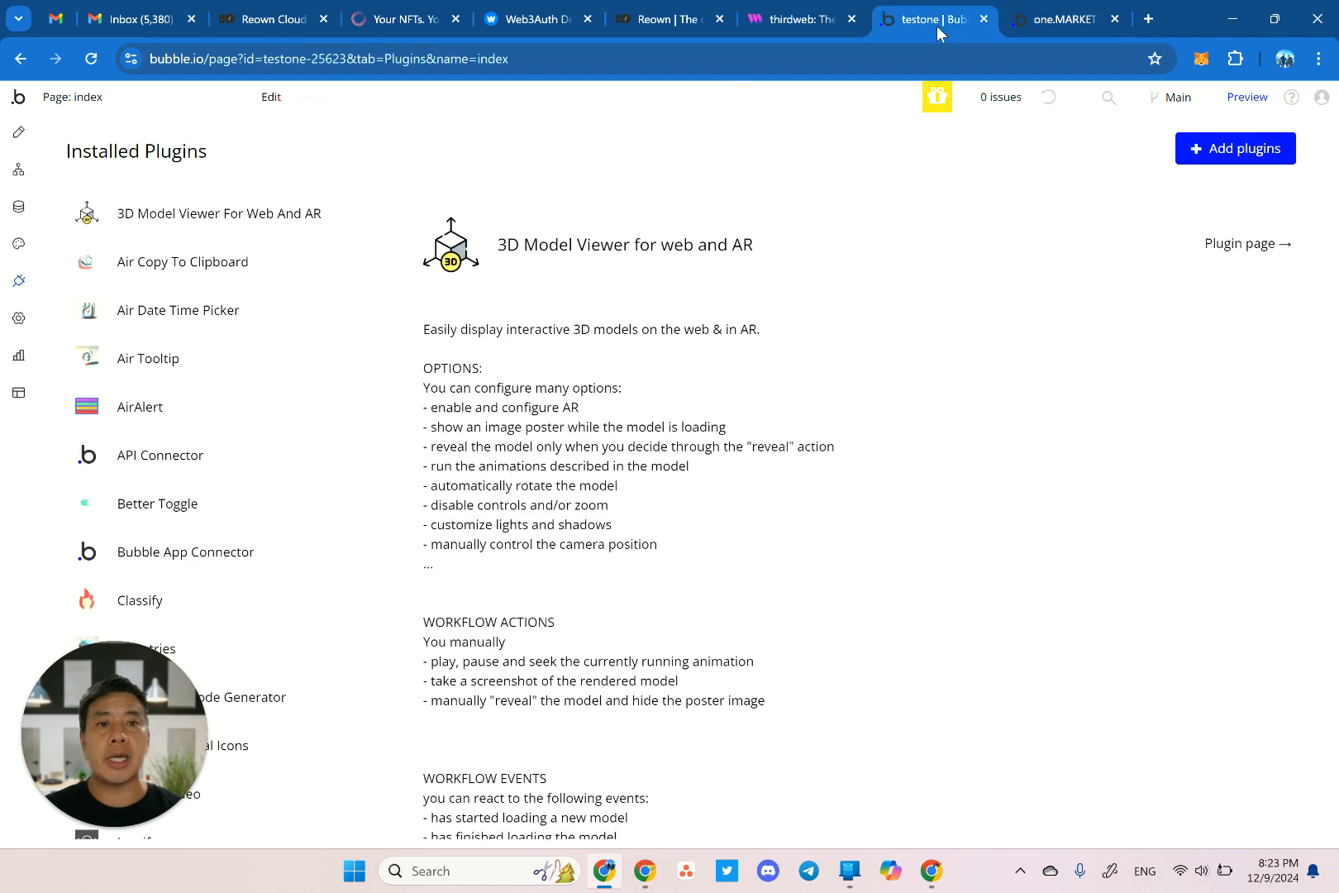
# Preview testone, sign in with the app's username and password, and check the mobile console output.
pyautogui.click(1248, 98)
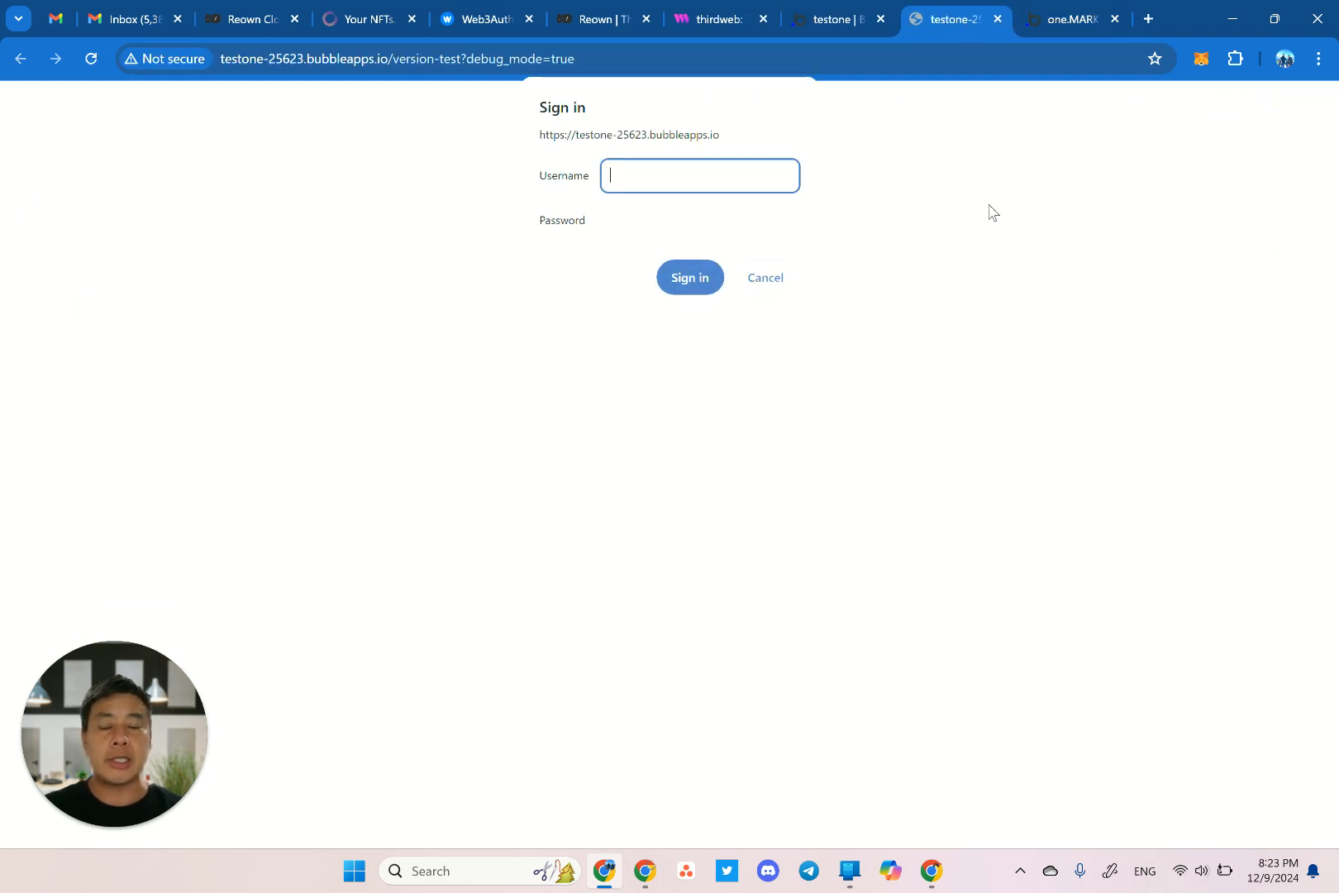
pyautogui.write('username')
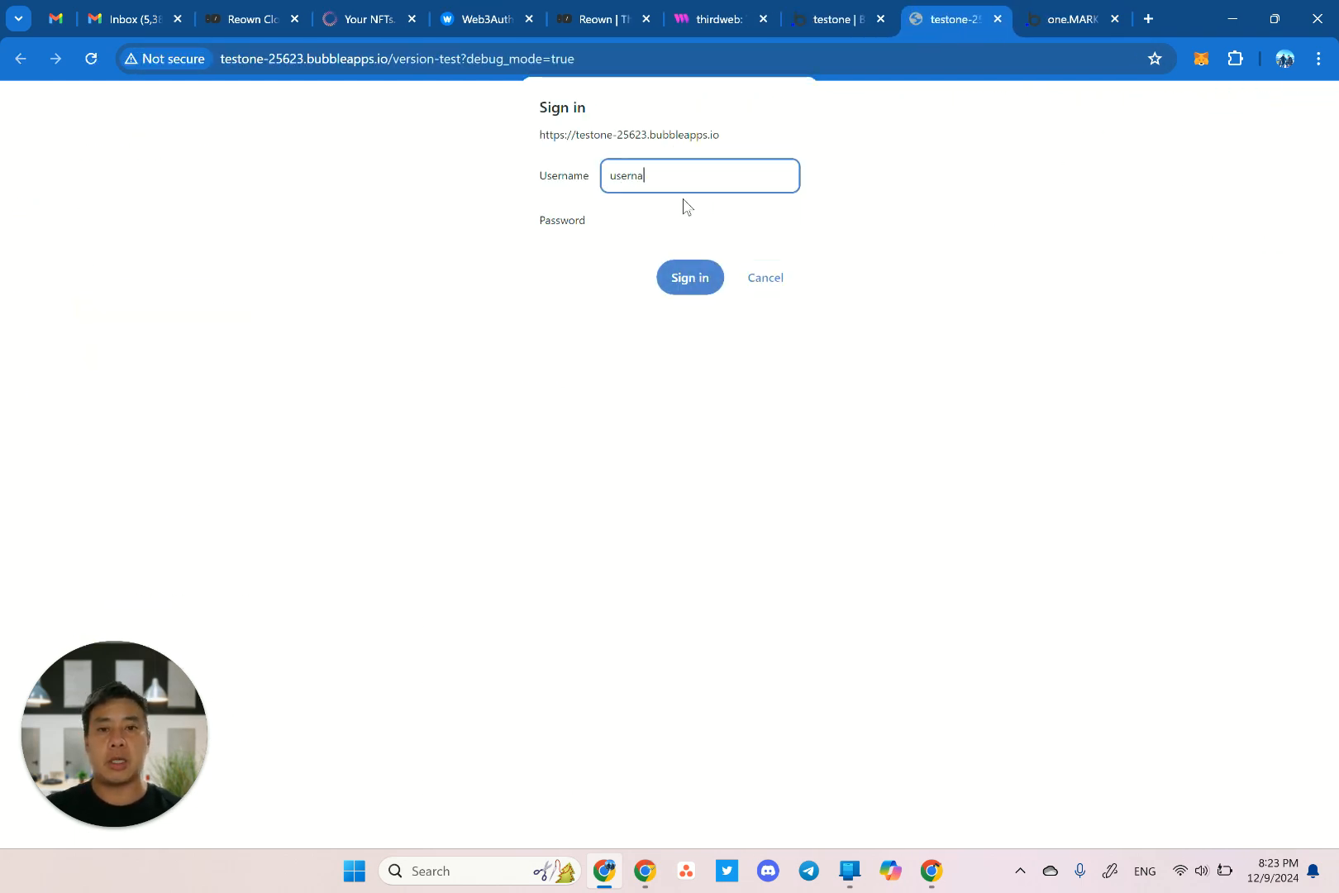
pyautogui.press('Tab')
pyautogui.write('password')
pyautogui.press('Return')
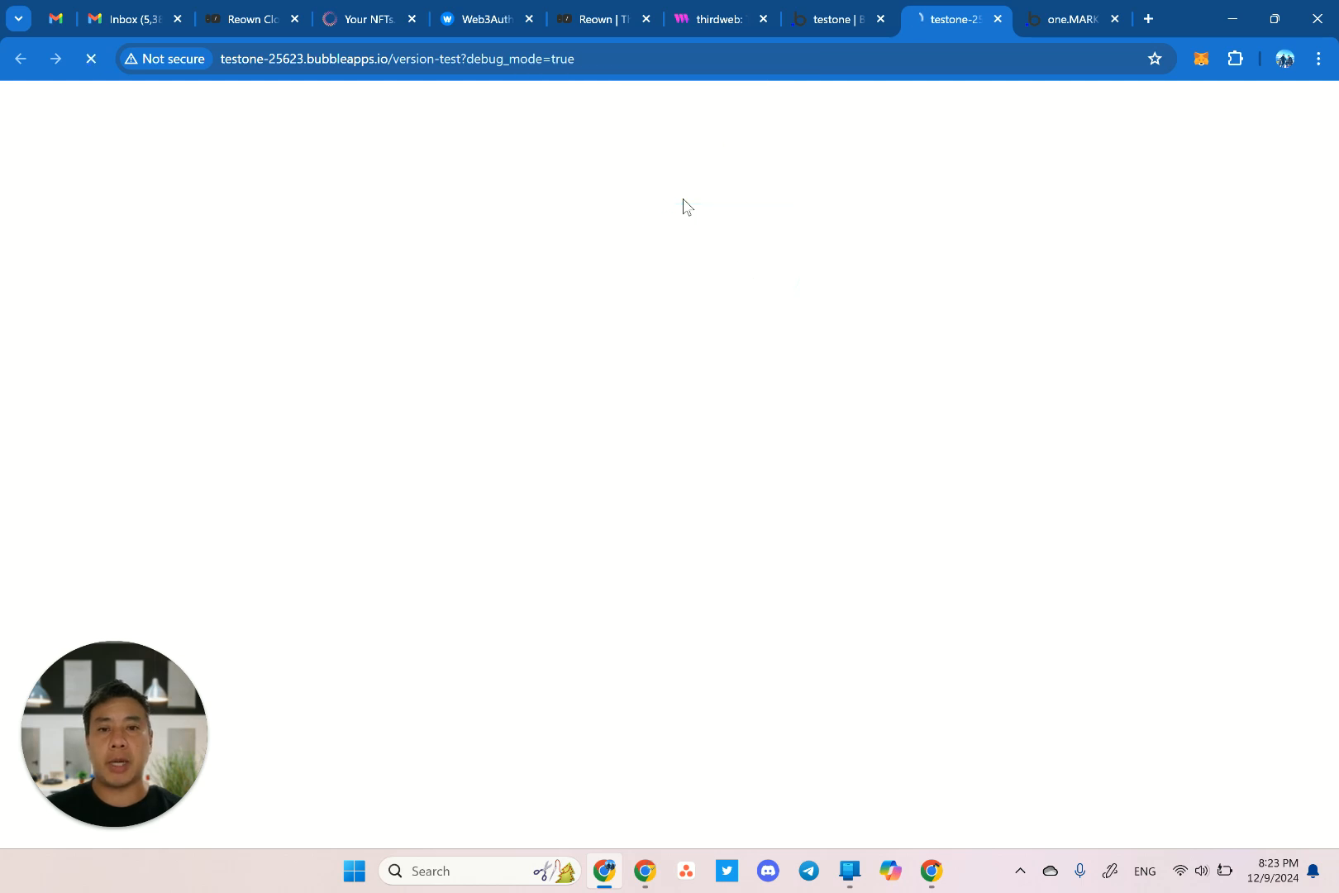
pyautogui.click(1059, 341)
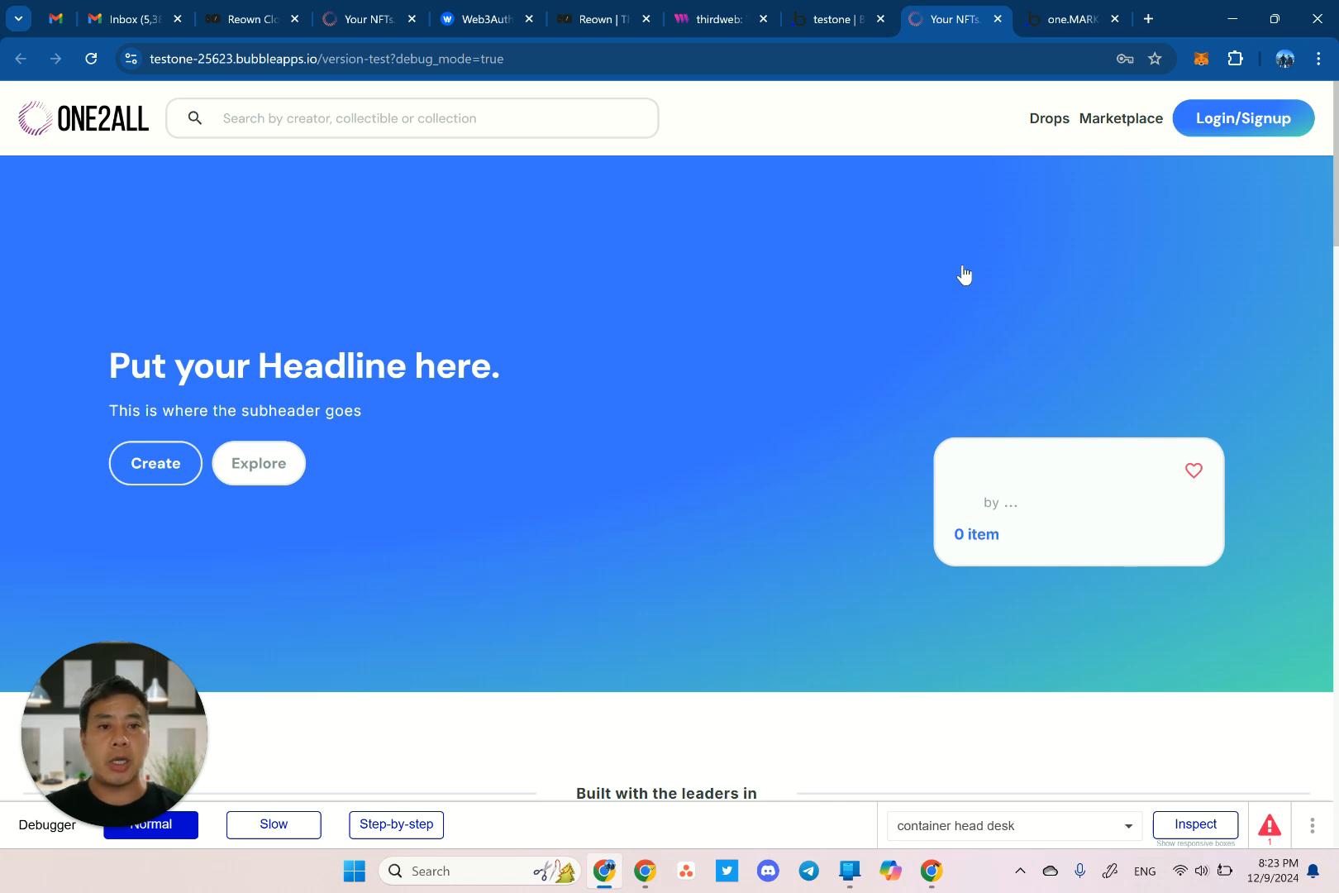
pyautogui.hotkey('ctrl', 'shift', 'i')
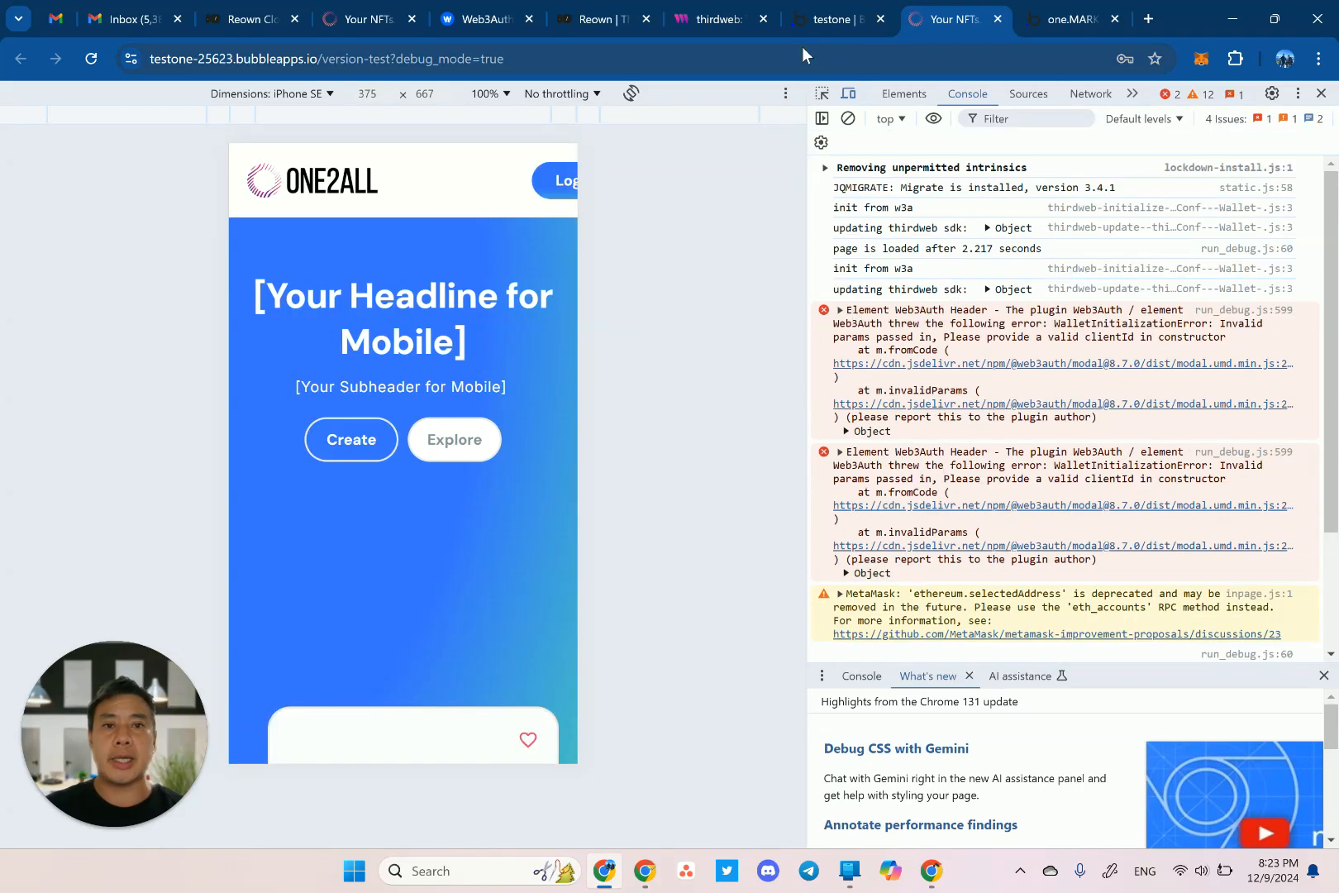
pyautogui.click(830, 19)
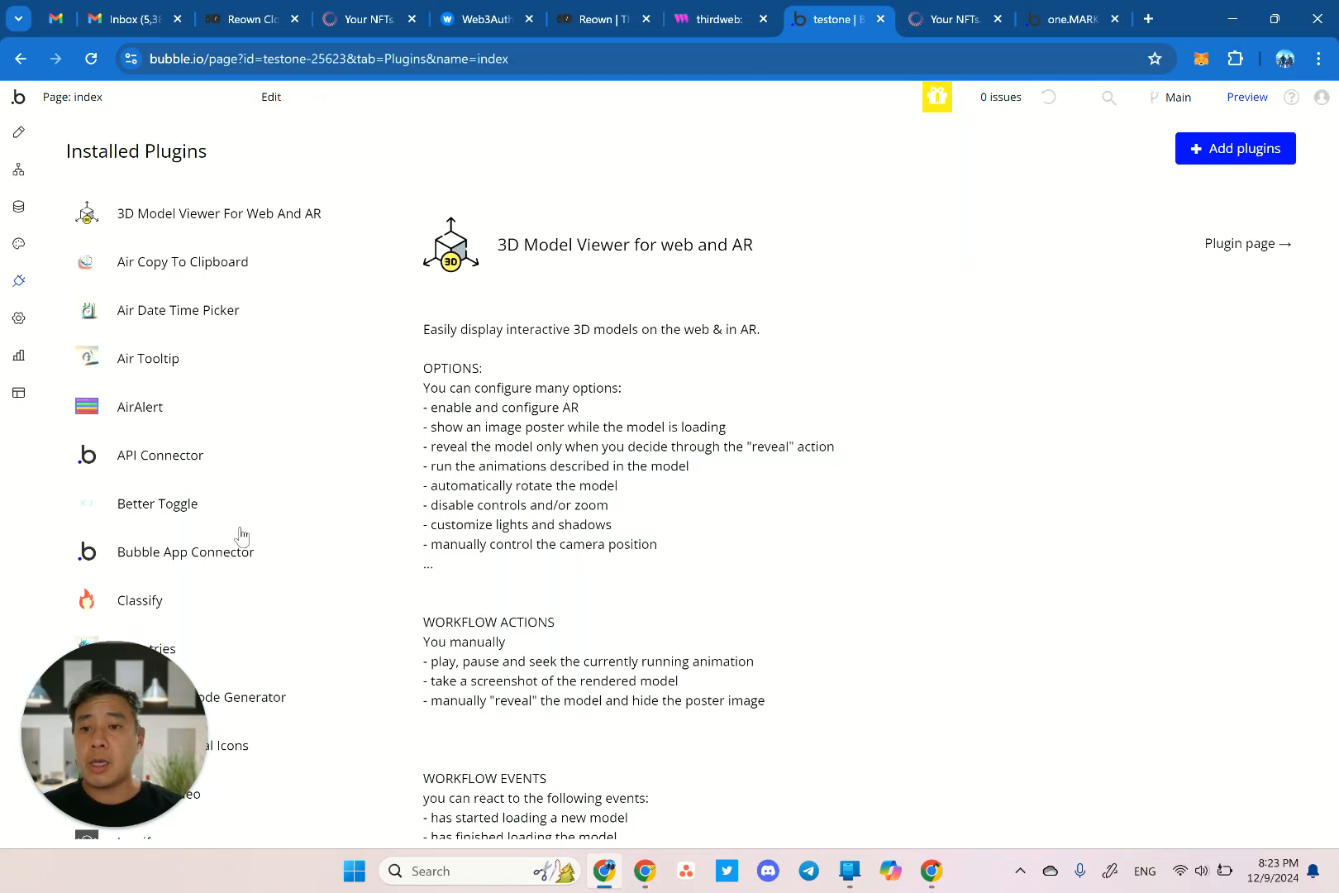
# Scroll through the installed plugins list to find Web3Auth.
pyautogui.moveTo(146, 692); pyautogui.dragTo(1274, 692)
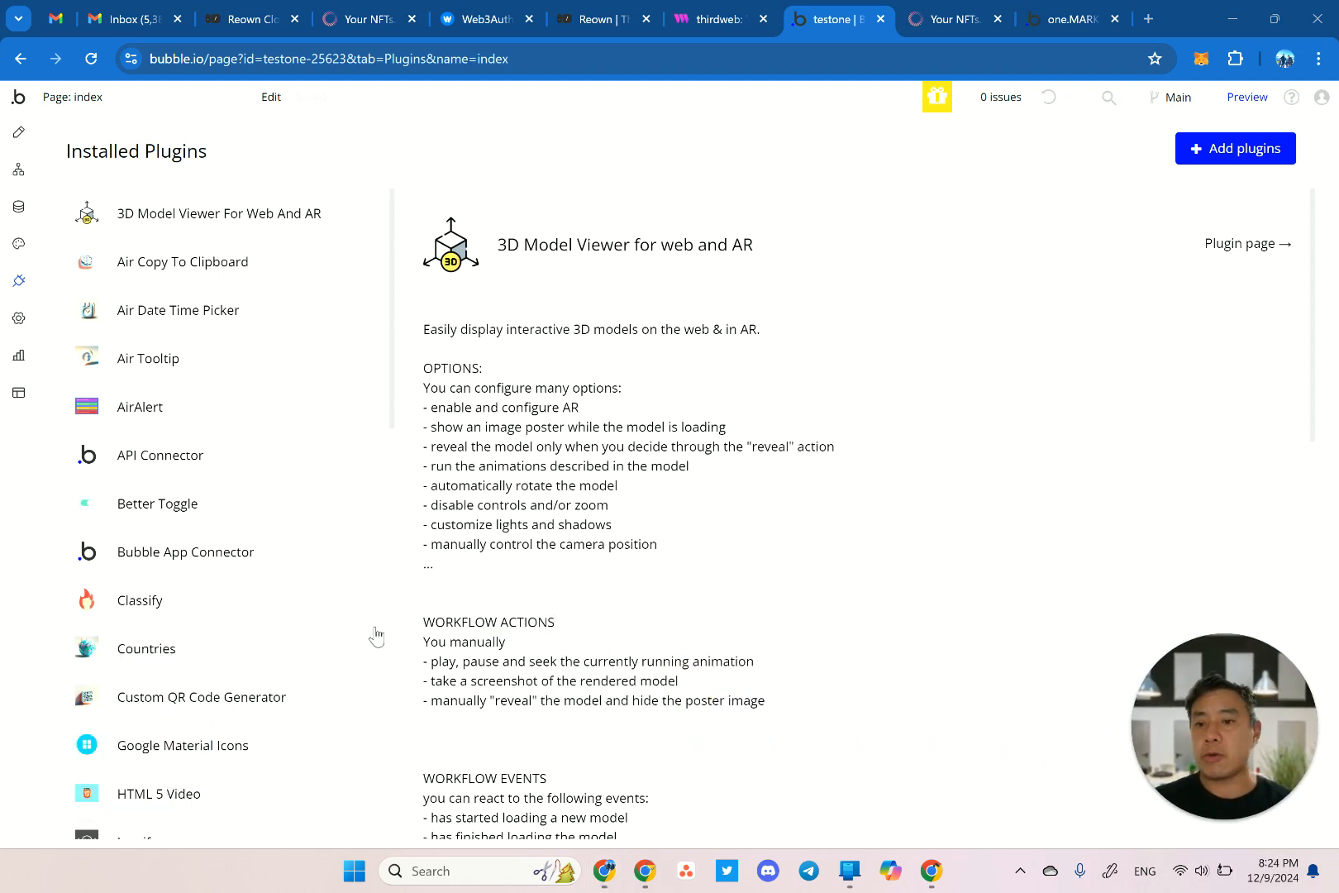
pyautogui.scroll(-10, 209, 597)
pyautogui.scroll(1, 211, 595)
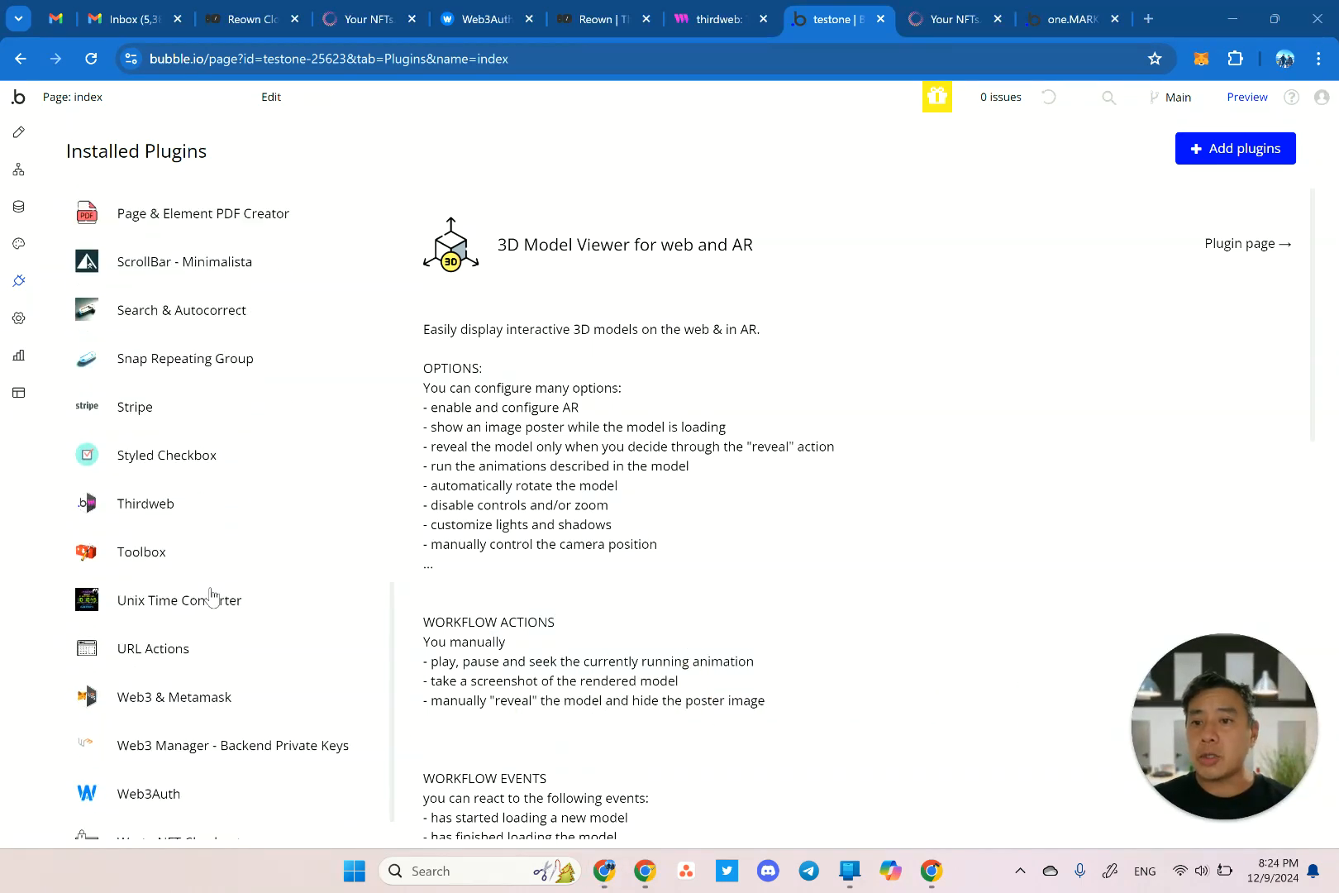
pyautogui.scroll(8, 211, 596)
pyautogui.scroll(-3, 213, 595)
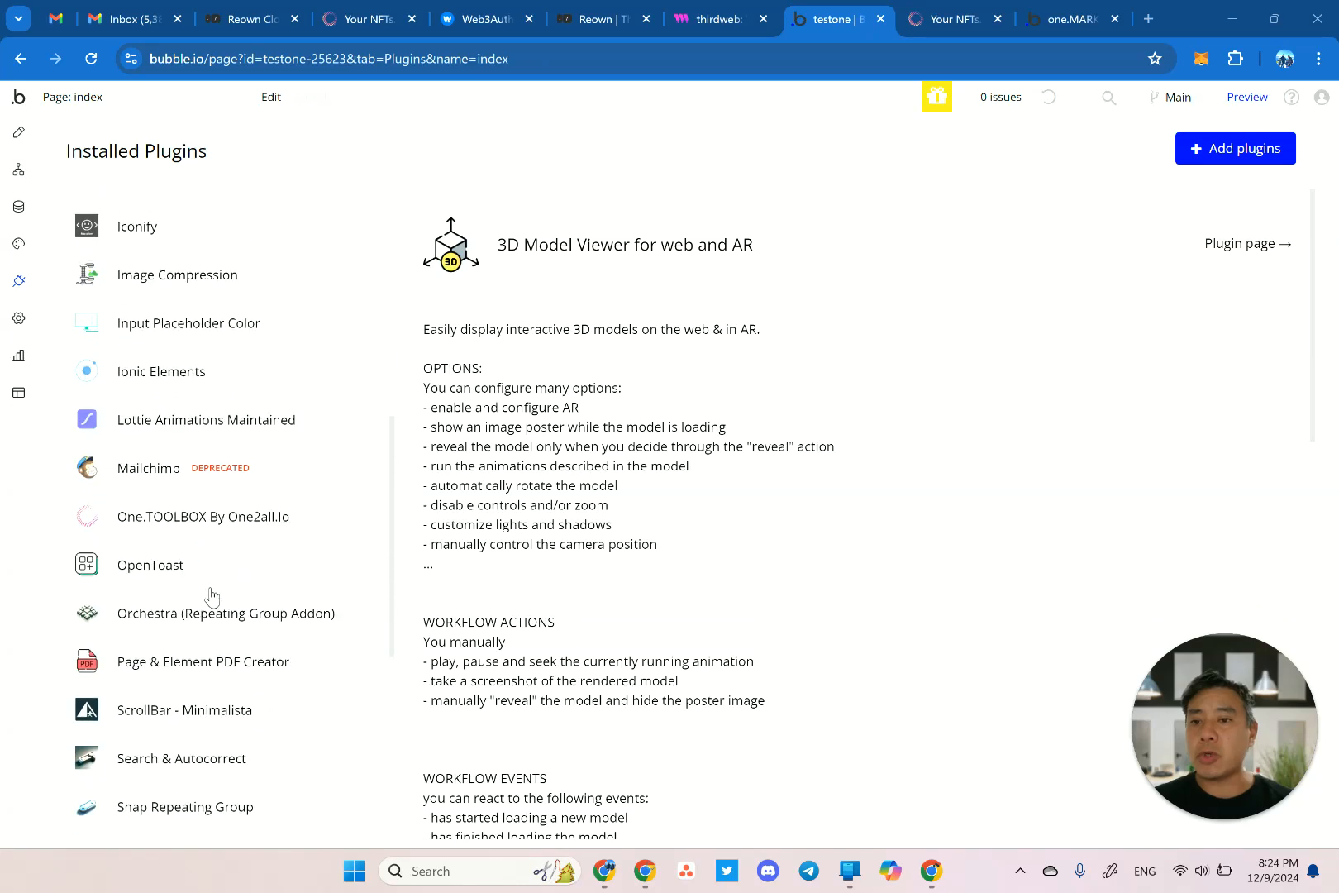
pyautogui.scroll(-2, 212, 595)
pyautogui.scroll(-1, 213, 595)
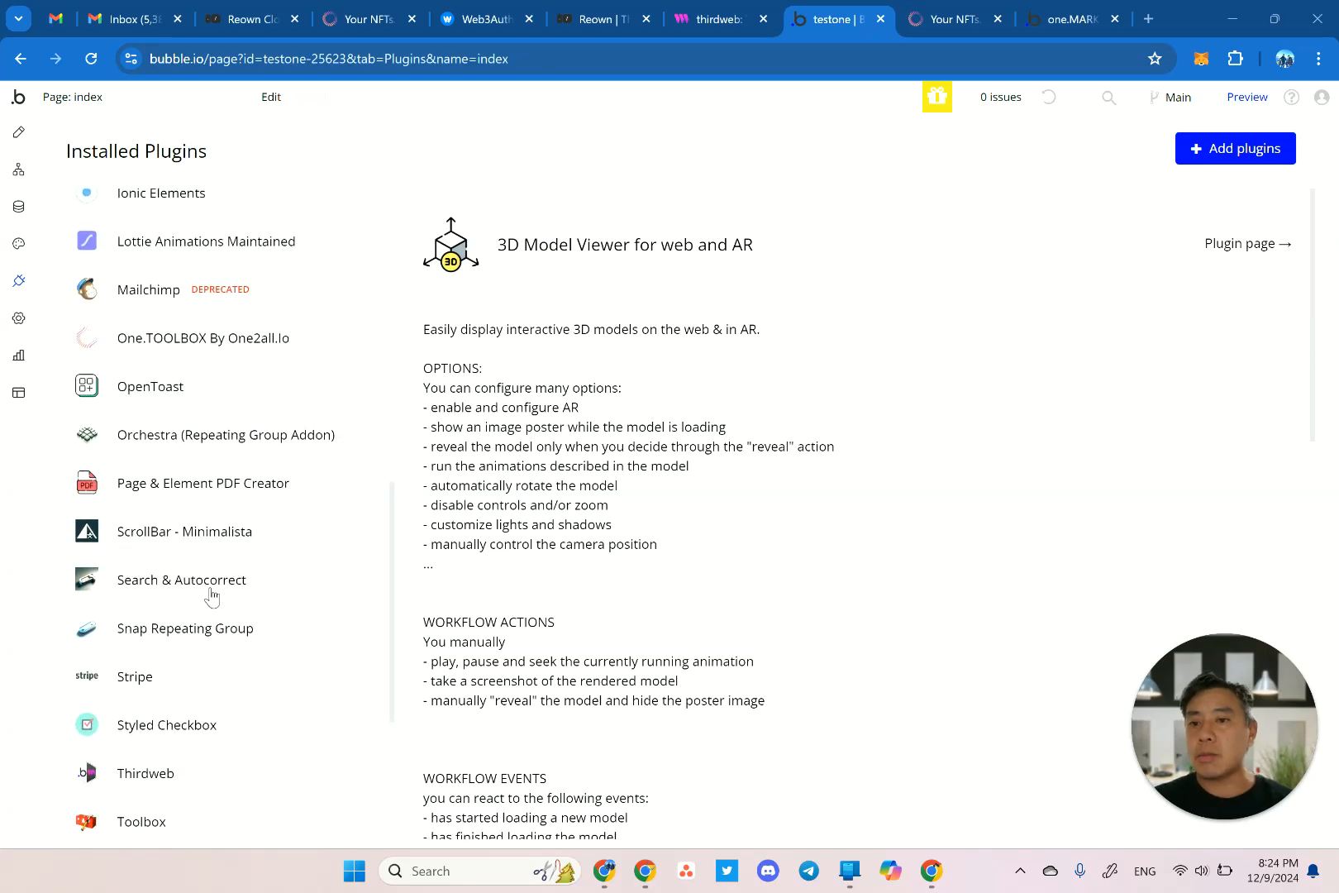
pyautogui.scroll(-3, 212, 595)
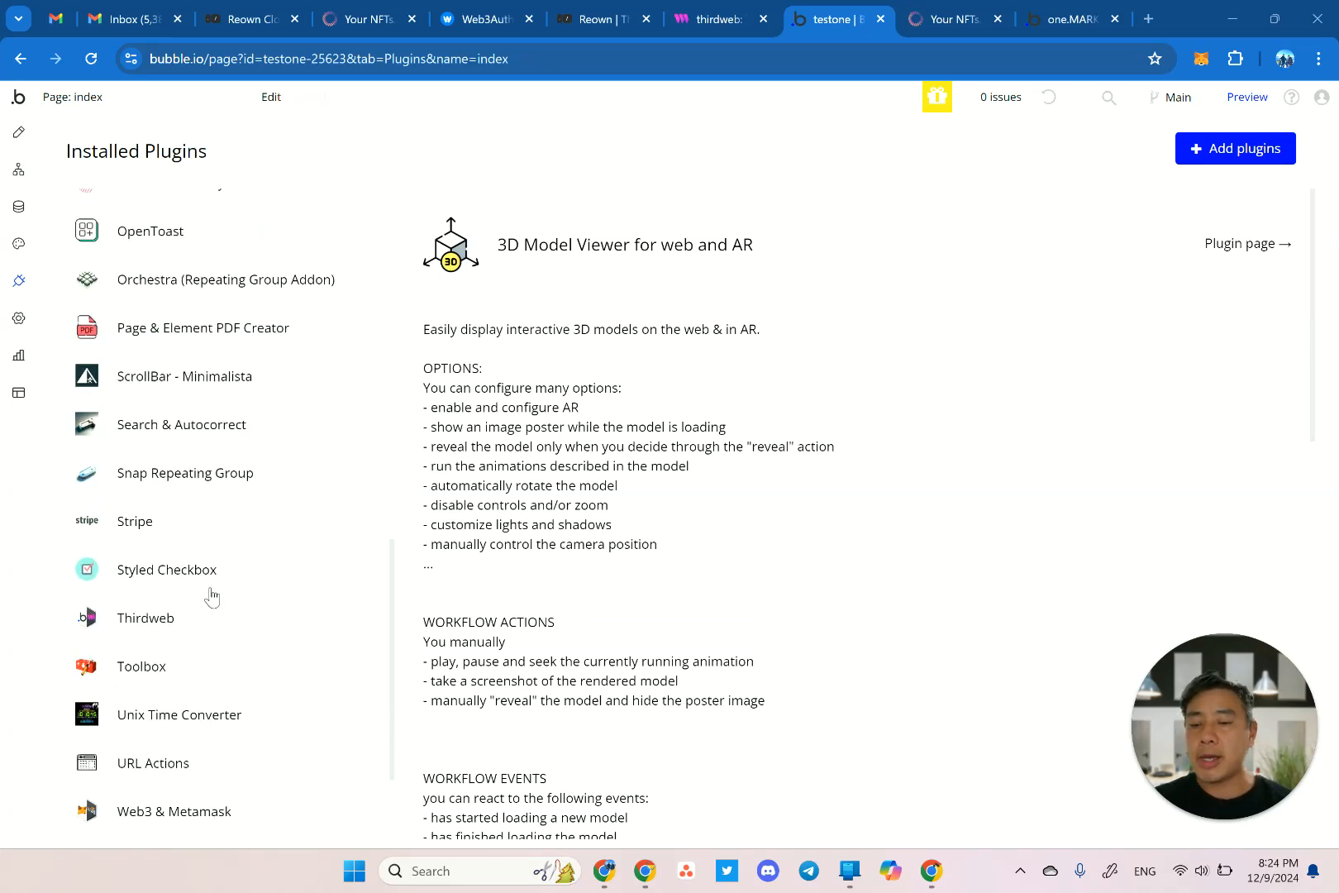
pyautogui.scroll(-3, 212, 596)
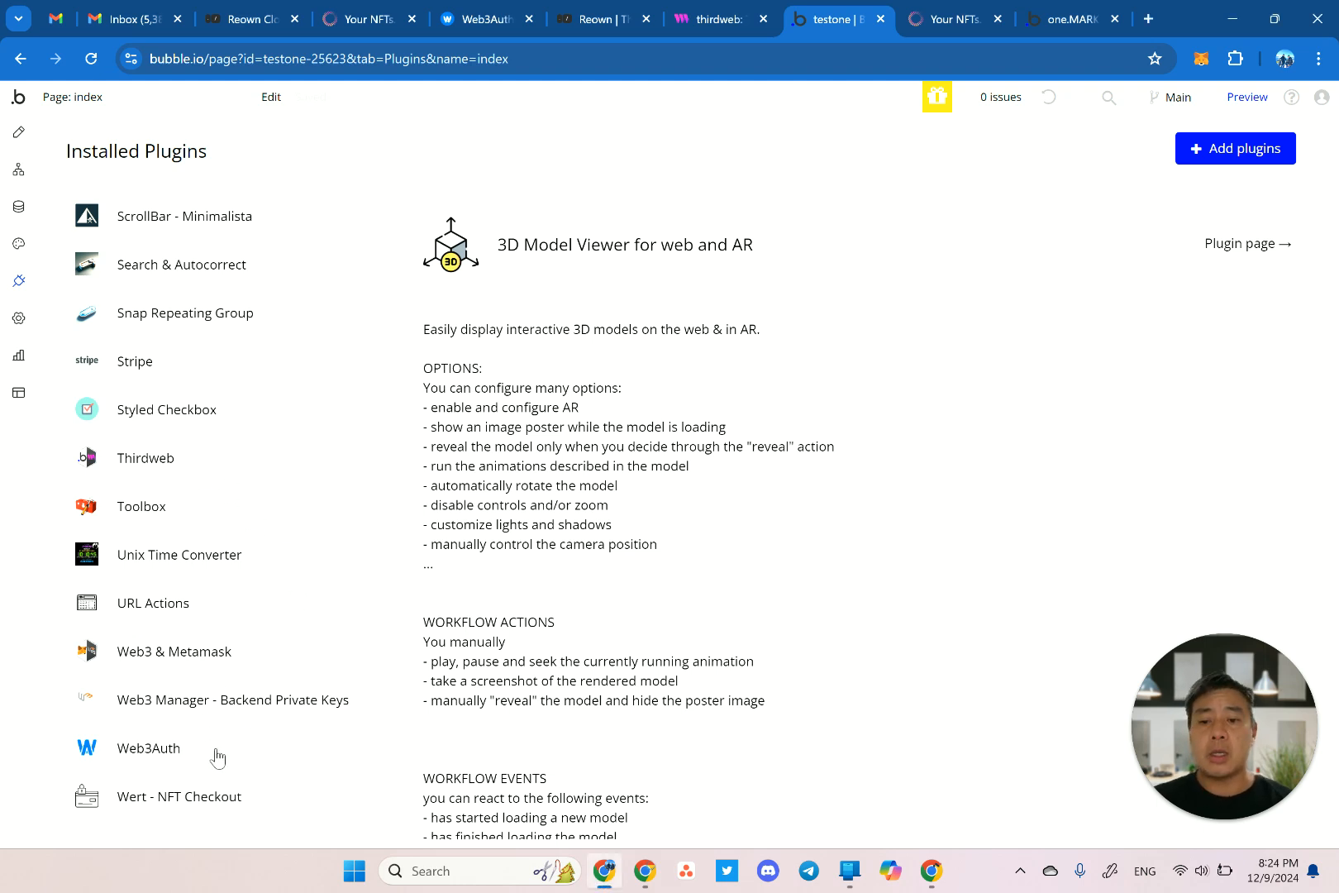
# Review the Web3Auth plugin's empty Client Id fields, then go to the Web3Auth dashboard sign-in page.
pyautogui.click(217, 756)
pyautogui.scroll(-5, 678, 556)
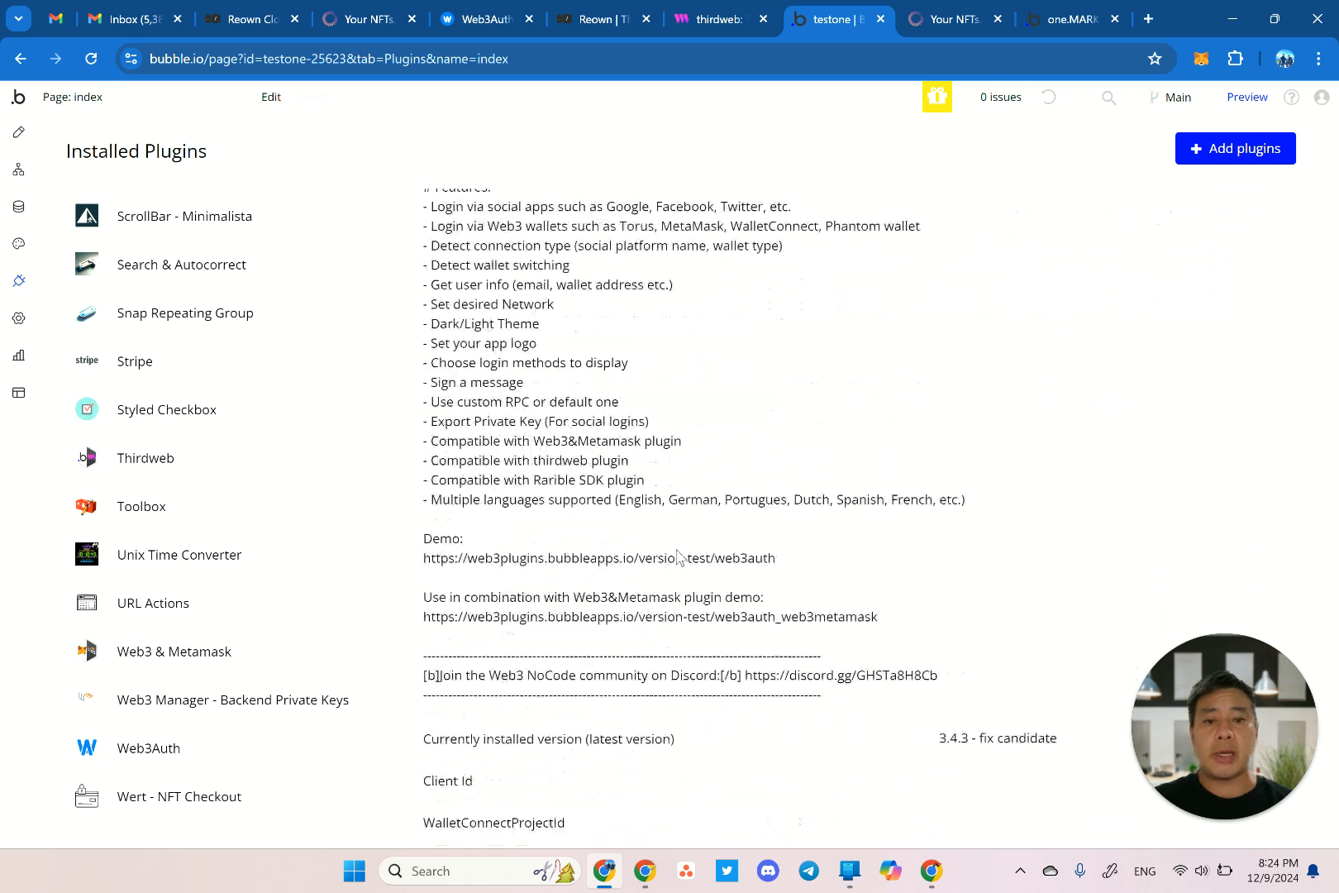
pyautogui.scroll(-4, 678, 557)
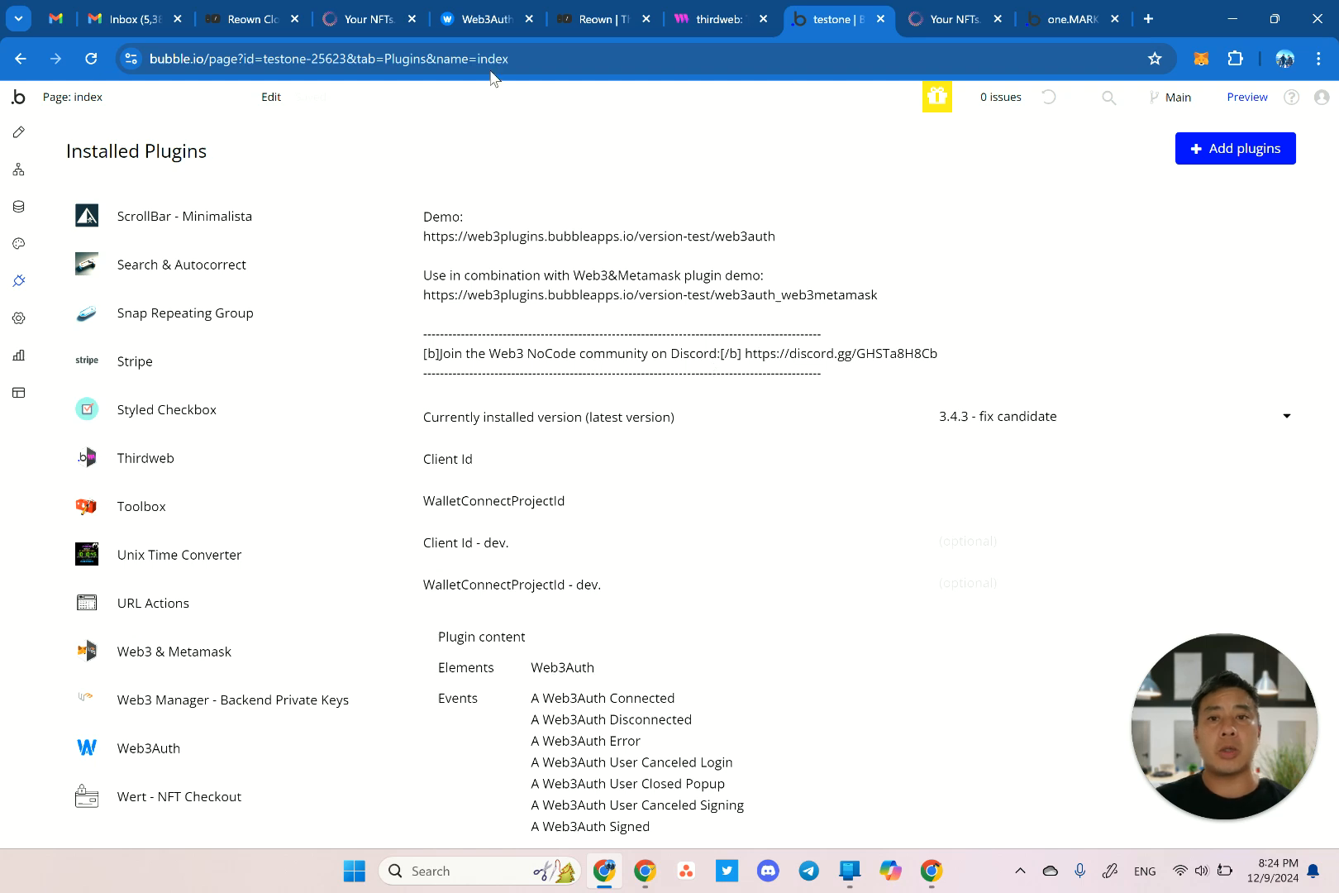
pyautogui.click(477, 22)
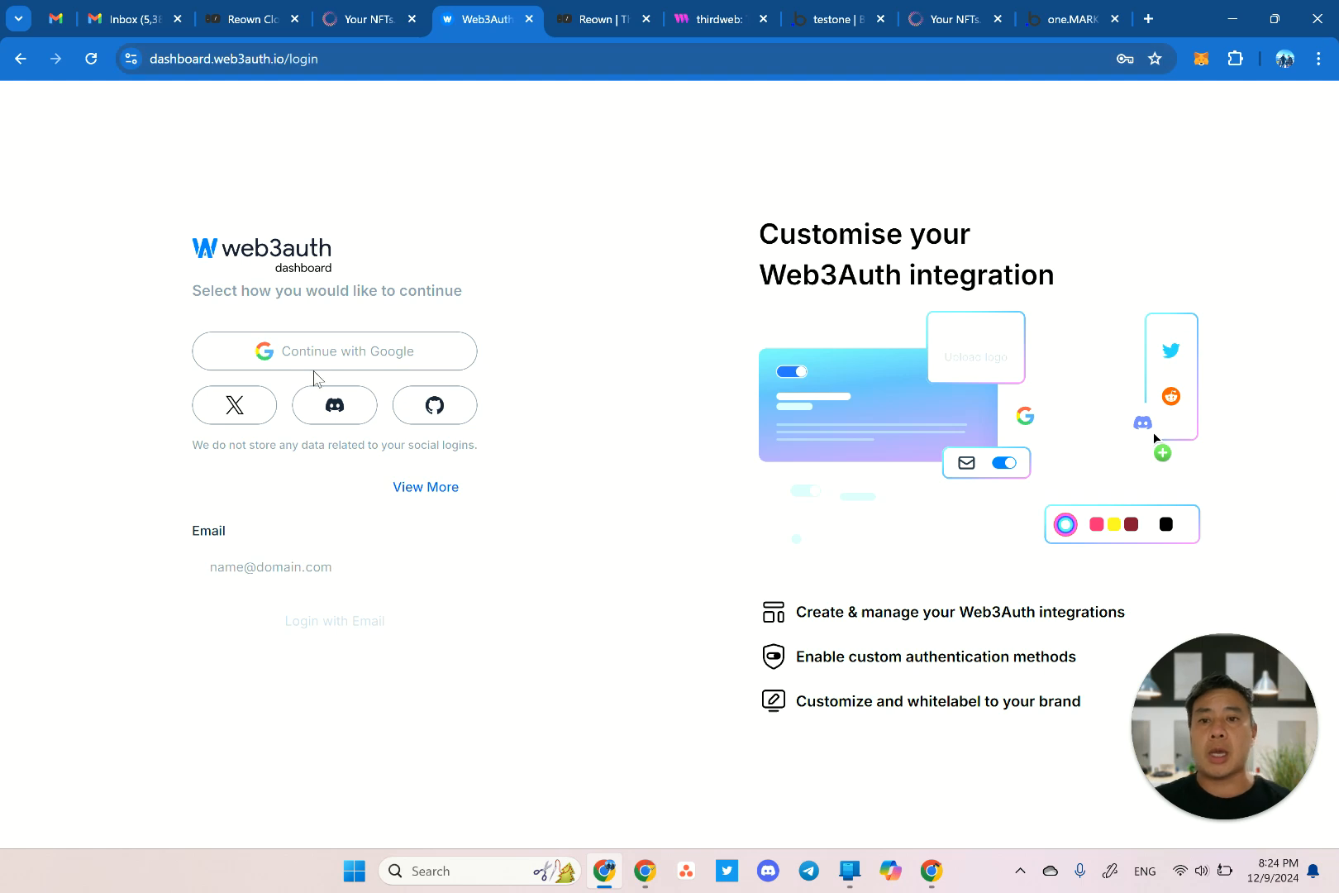
# Log in to Web3Auth with the test e-mail address, pasting the verification code from Gmail.
pyautogui.click(337, 570)
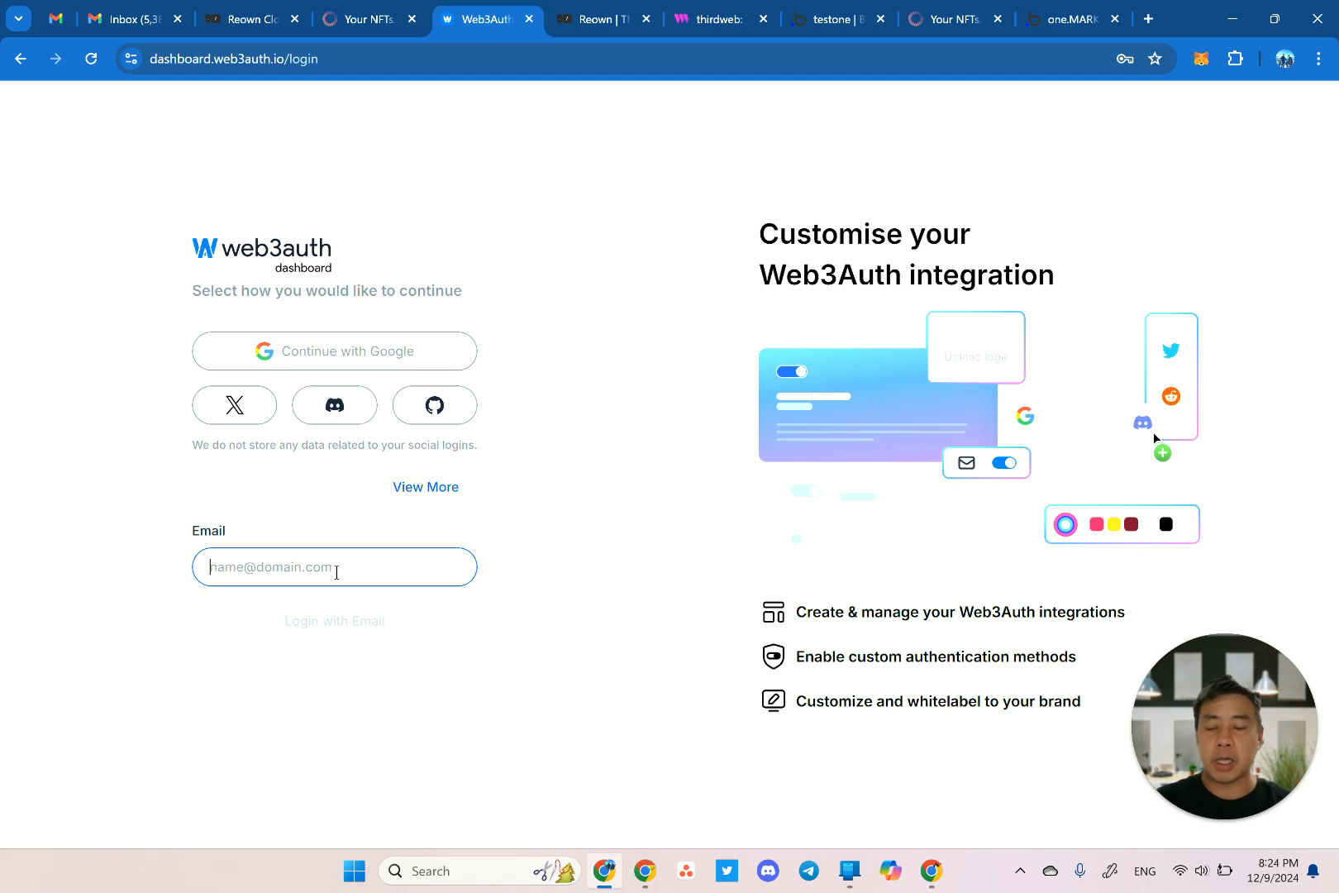
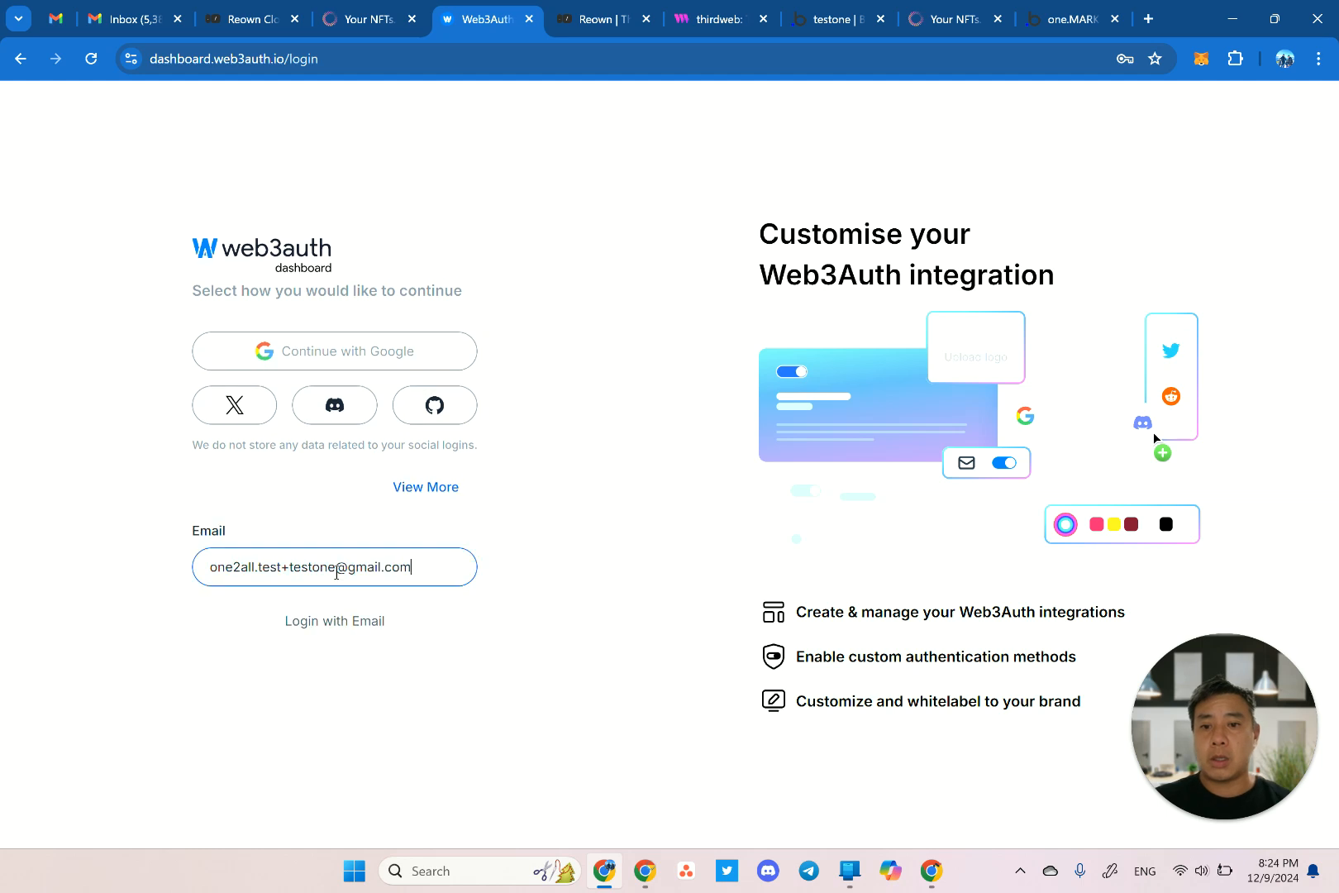
pyautogui.click(316, 622)
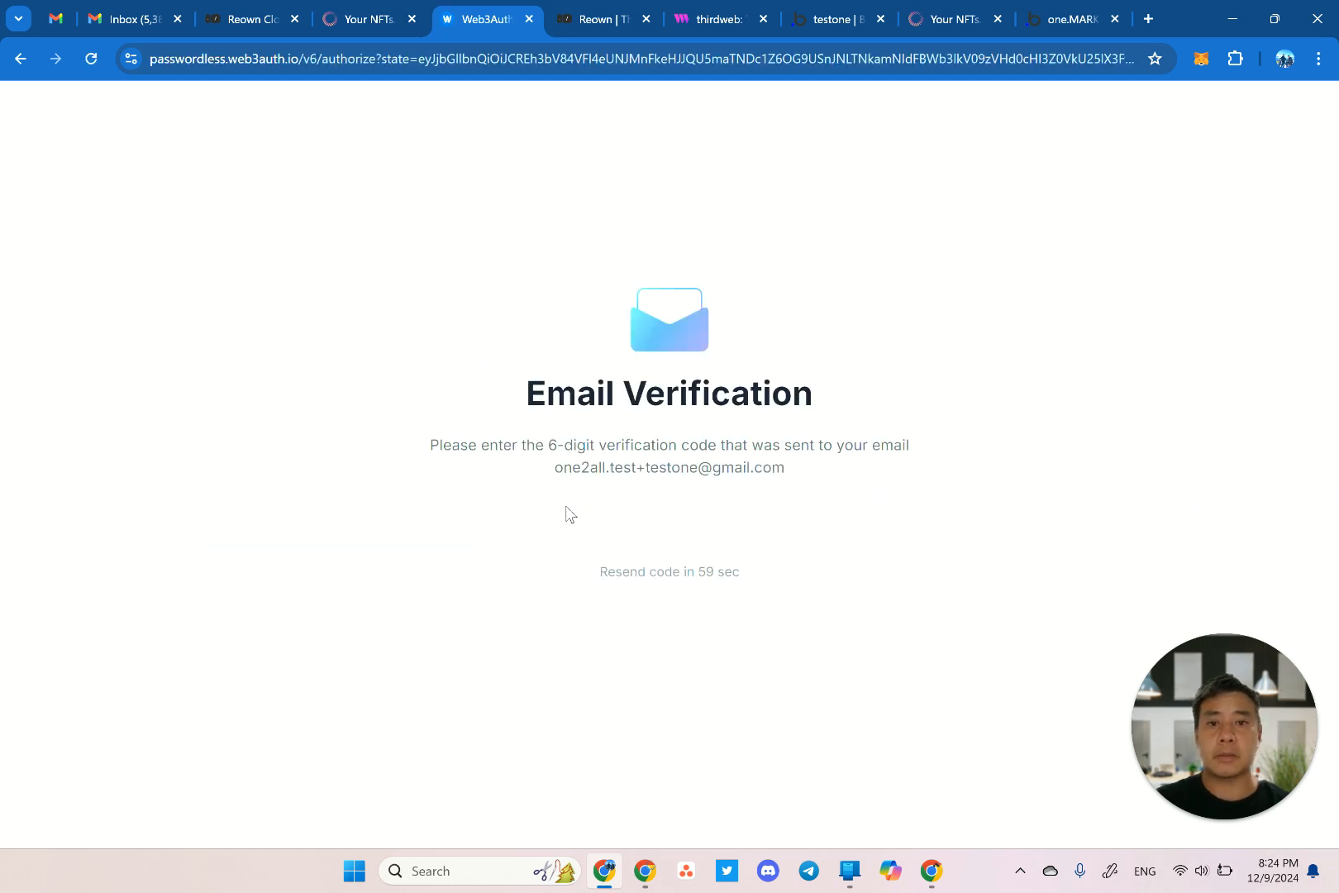
pyautogui.click(133, 18)
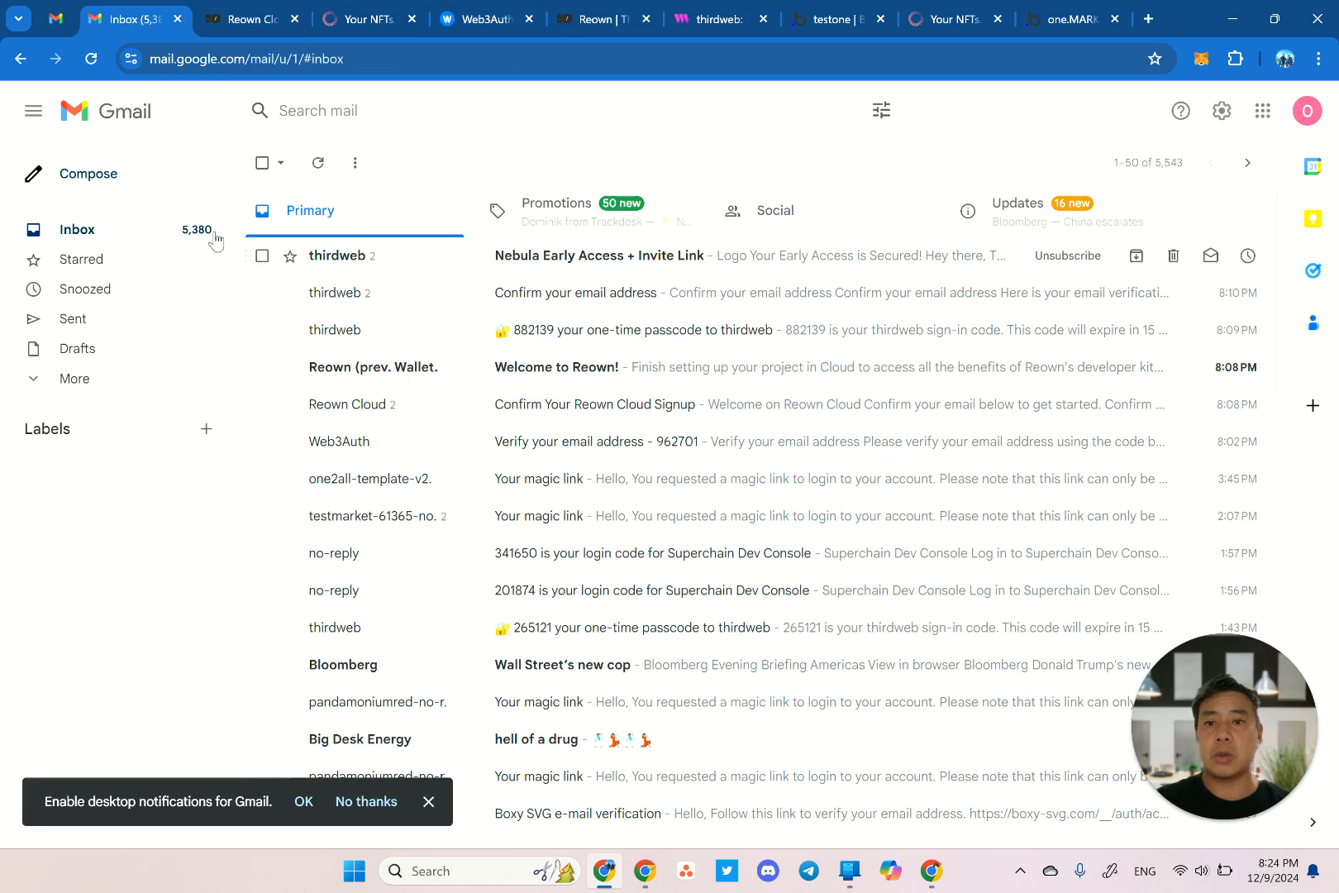
pyautogui.click(503, 257)
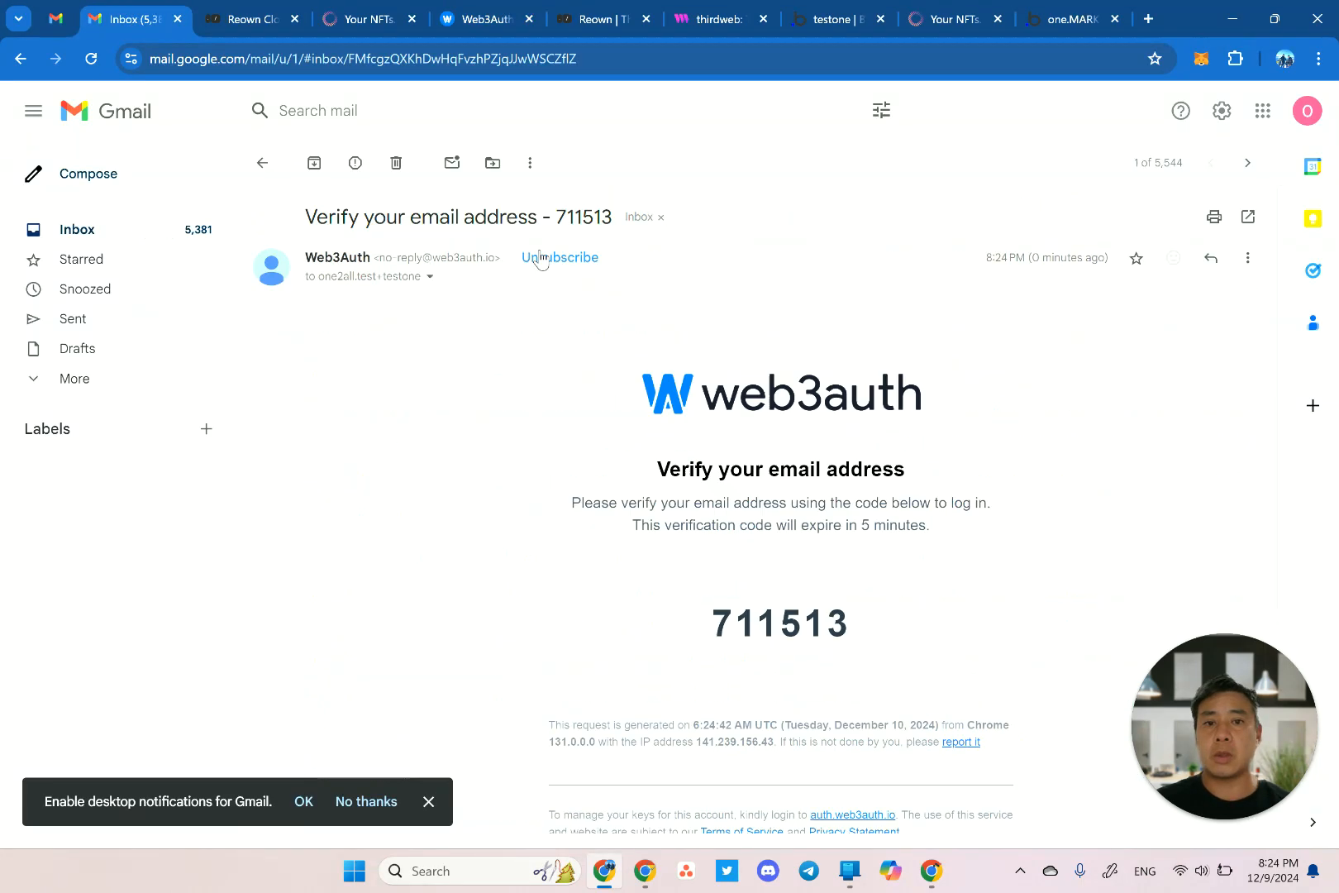
pyautogui.doubleClick(790, 622)
pyautogui.hotkey('ctrl', 'c')
pyautogui.click(1038, 18)
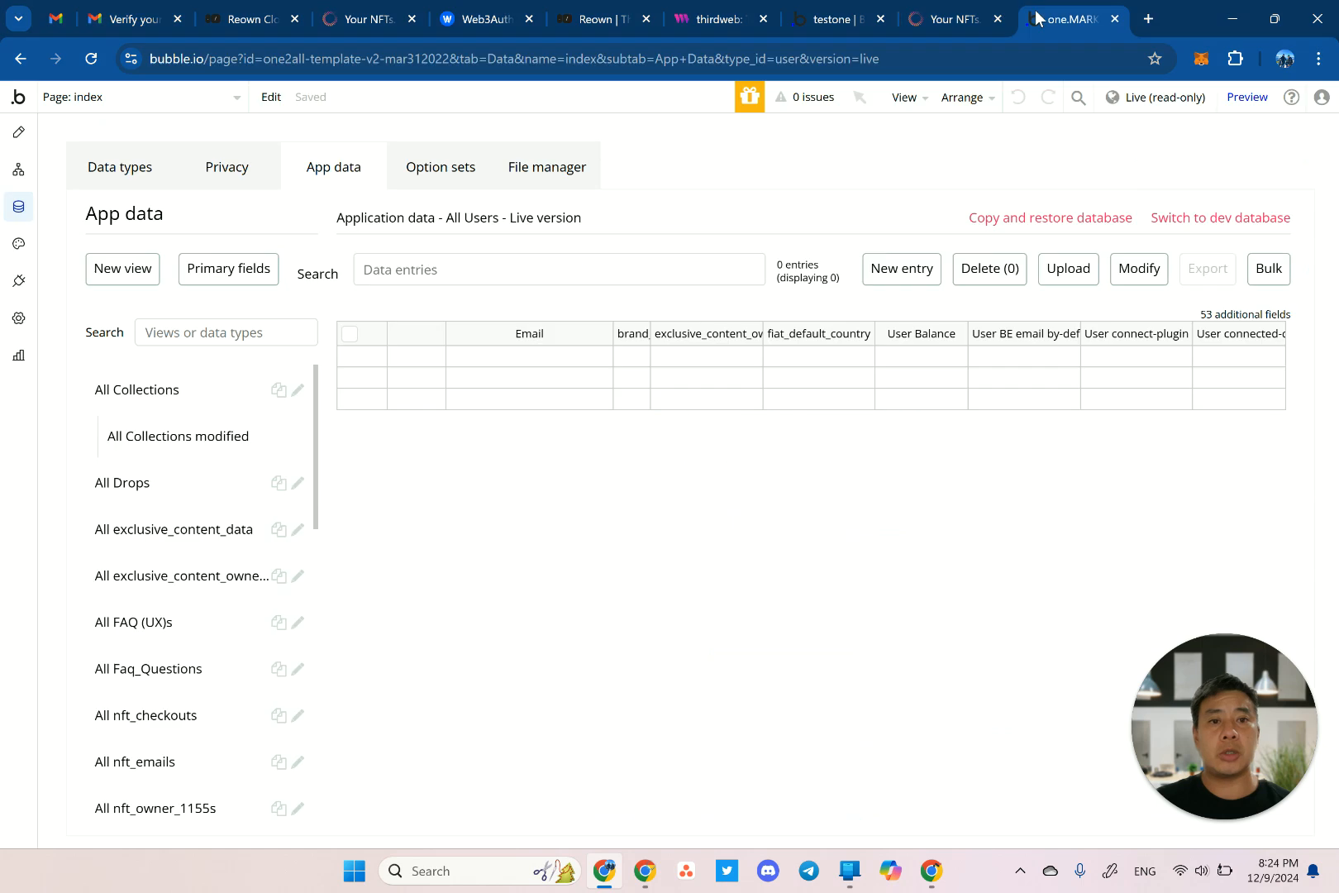
pyautogui.click(523, 15)
pyautogui.click(538, 522)
pyautogui.hotkey('ctrl', 'v')
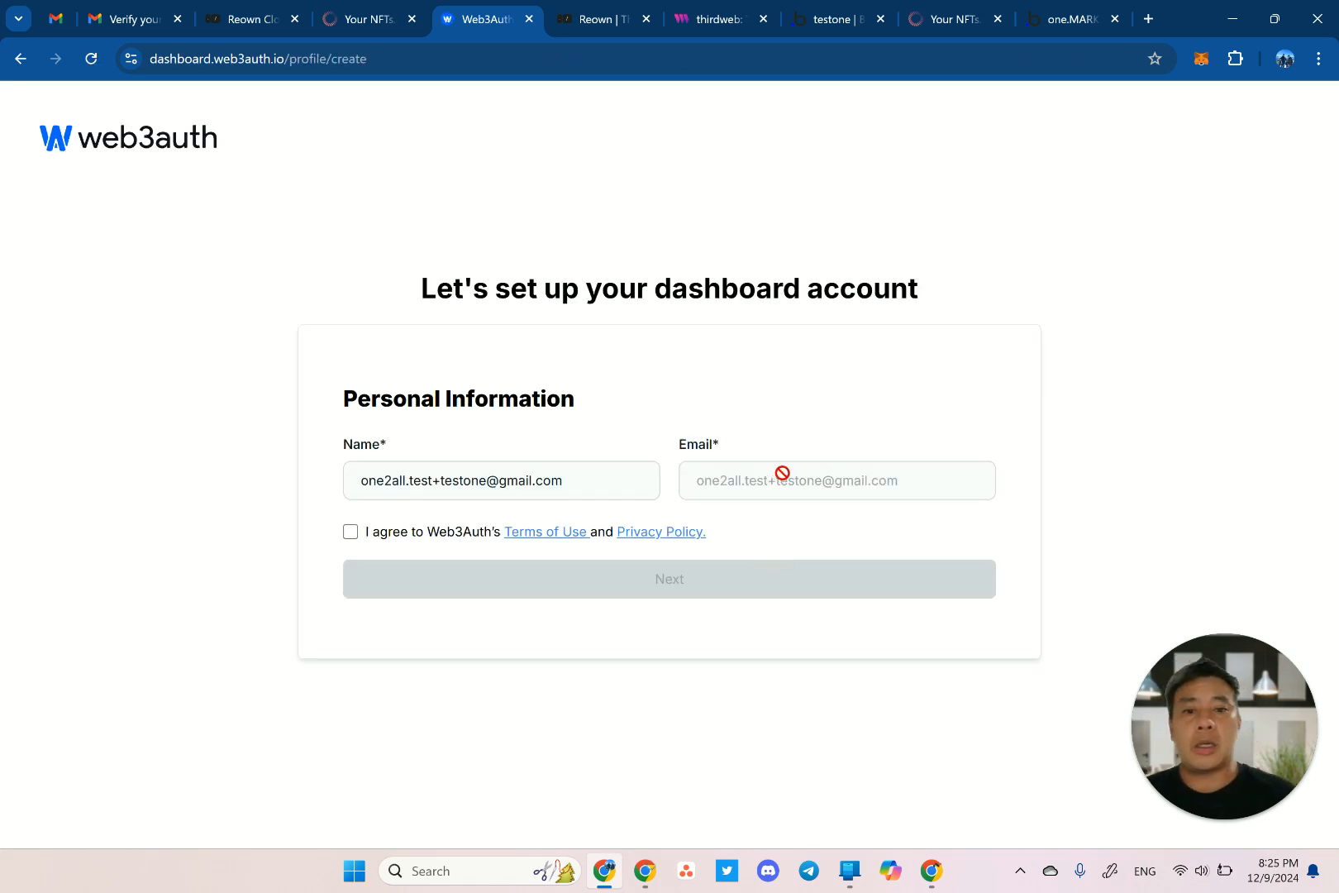
# Accept the terms and submit organization 'one2all' with size 1-9 and industry NFT.
pyautogui.click(351, 531)
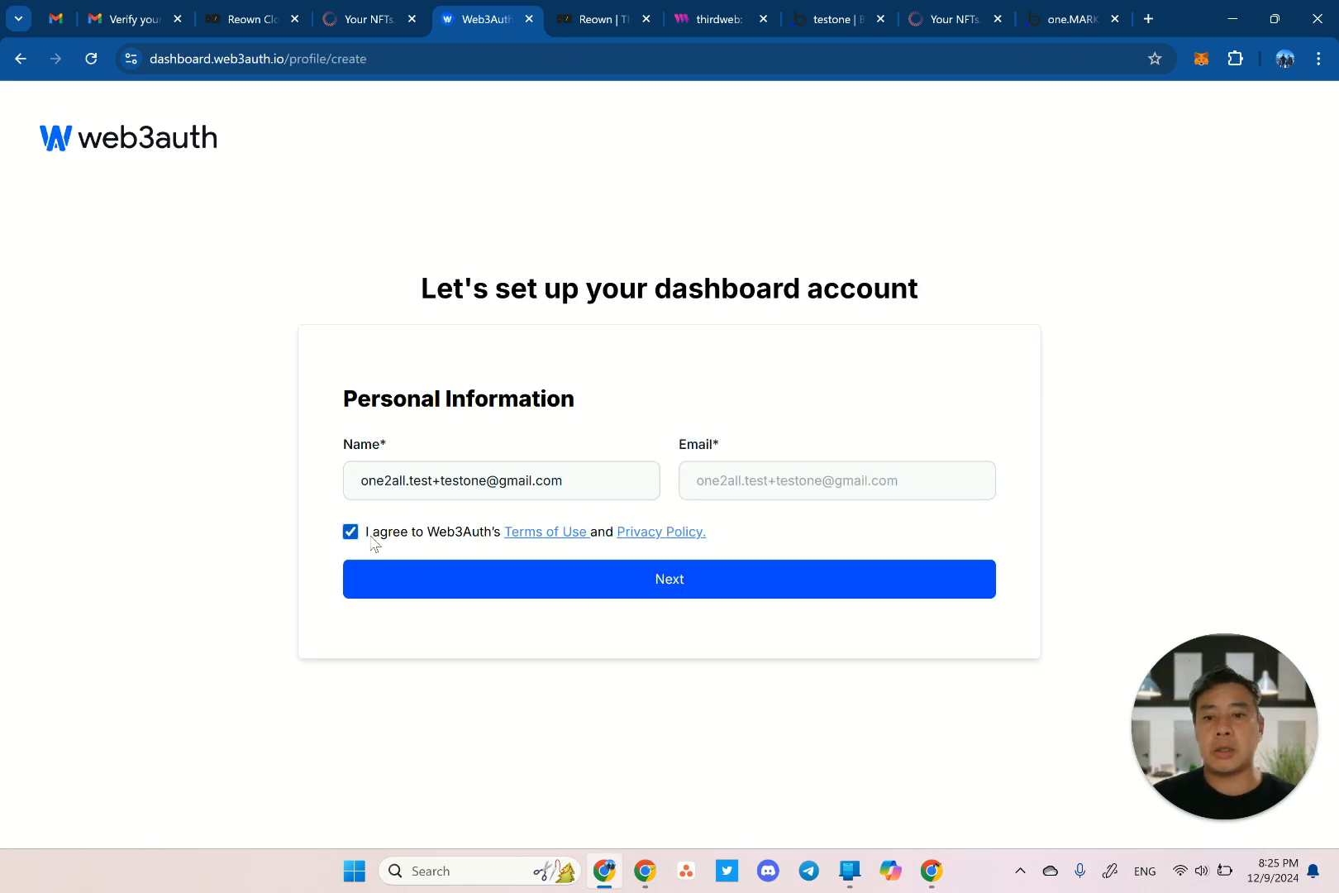
pyautogui.click(462, 582)
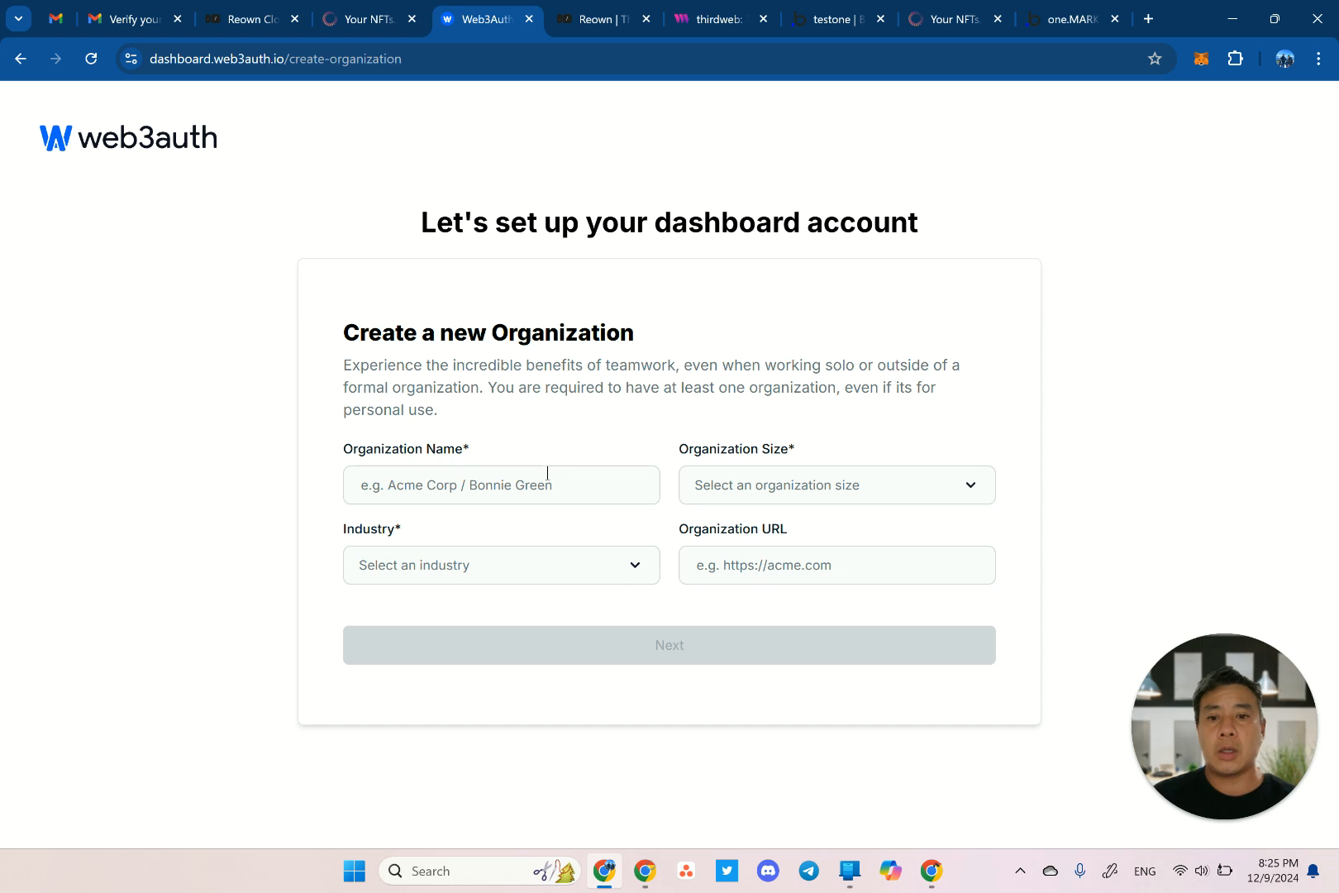
pyautogui.click(544, 485)
pyautogui.write('one2al')
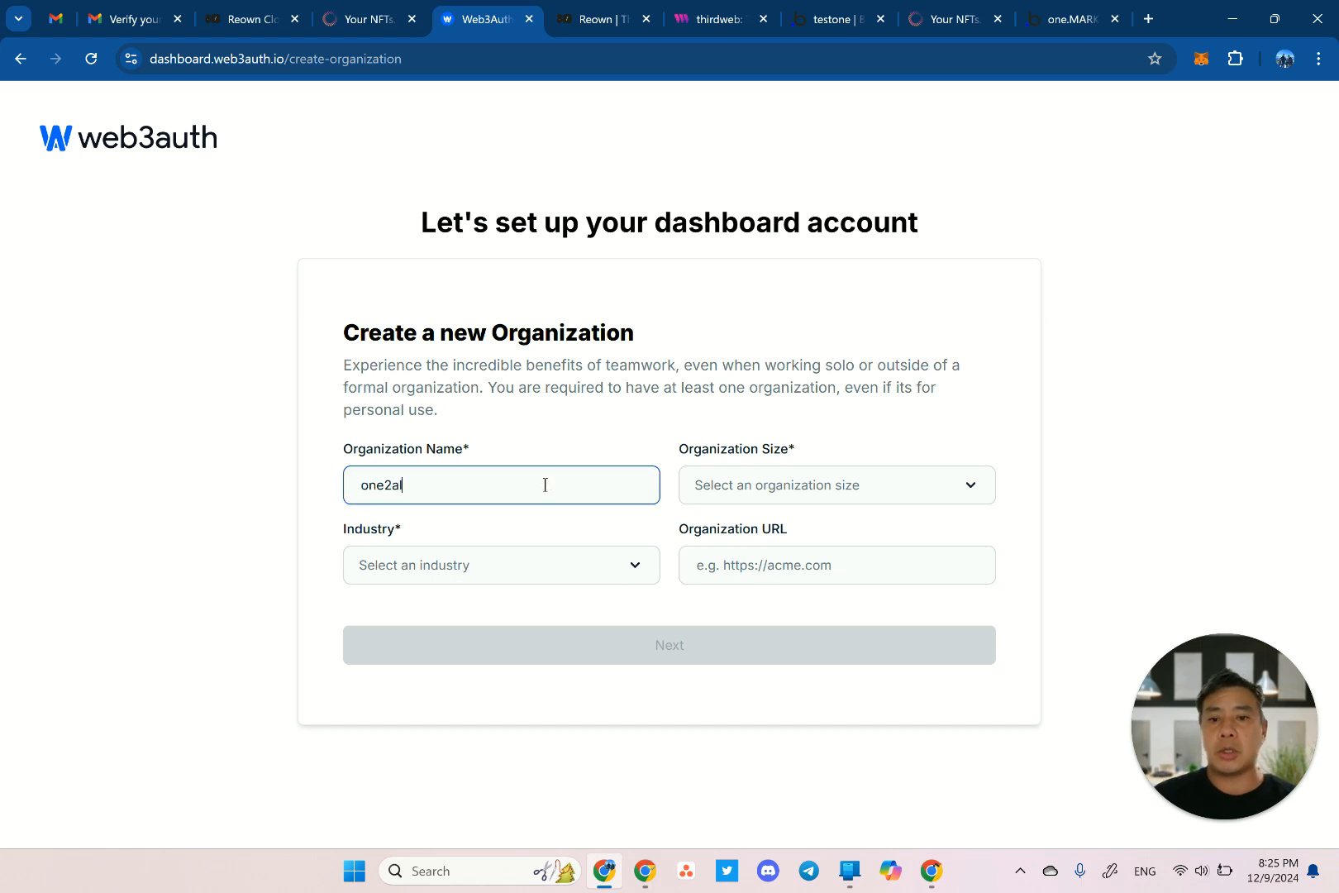
pyautogui.write('l')
pyautogui.press('Tab')
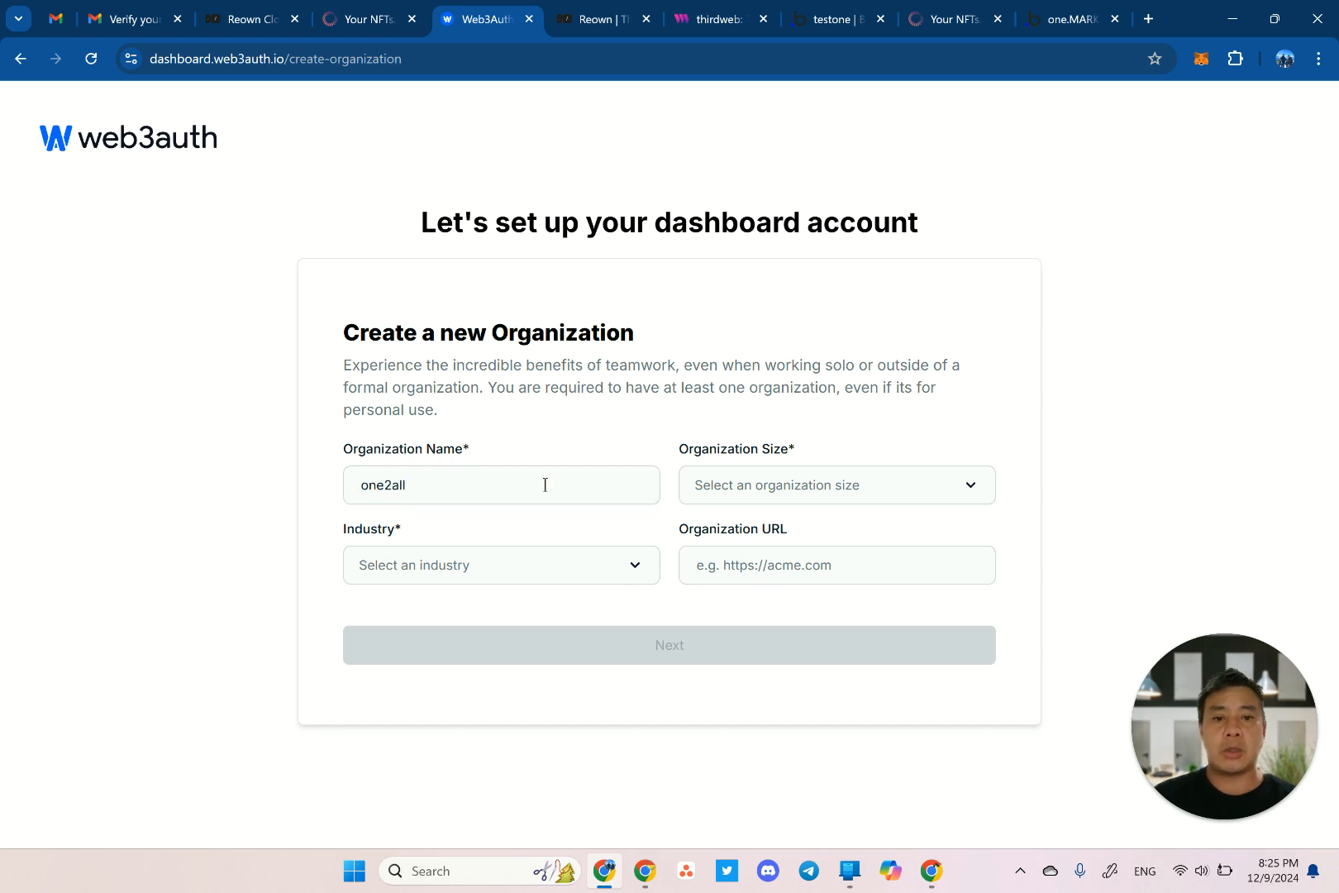
pyautogui.click(761, 496)
pyautogui.click(744, 550)
pyautogui.click(530, 578)
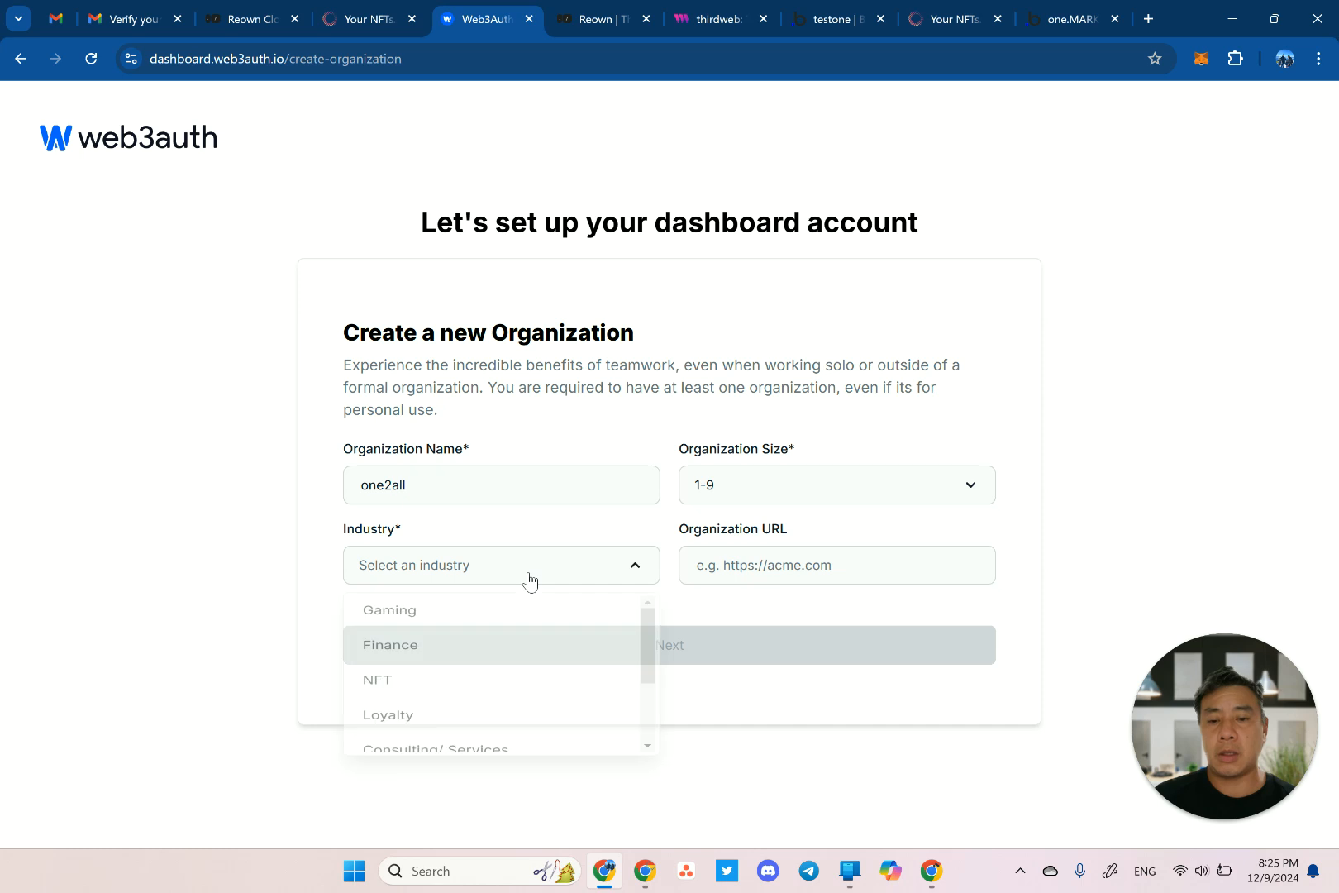
pyautogui.click(442, 686)
pyautogui.click(776, 633)
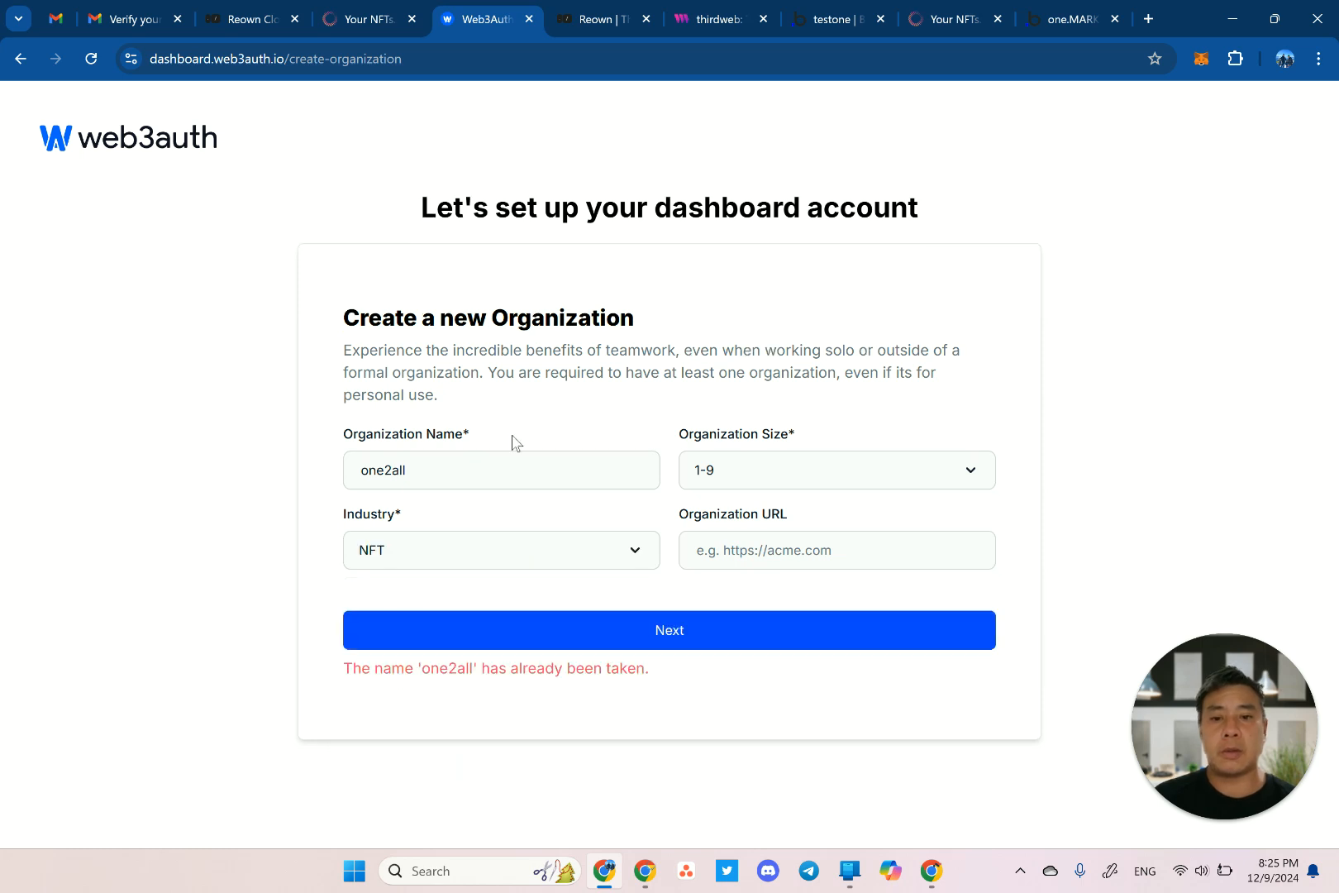
# Replace the taken organization name with 'testone', adjust it to Testone1, and create the organization.
pyautogui.click(449, 472)
pyautogui.hotkey('ctrl', 'a')
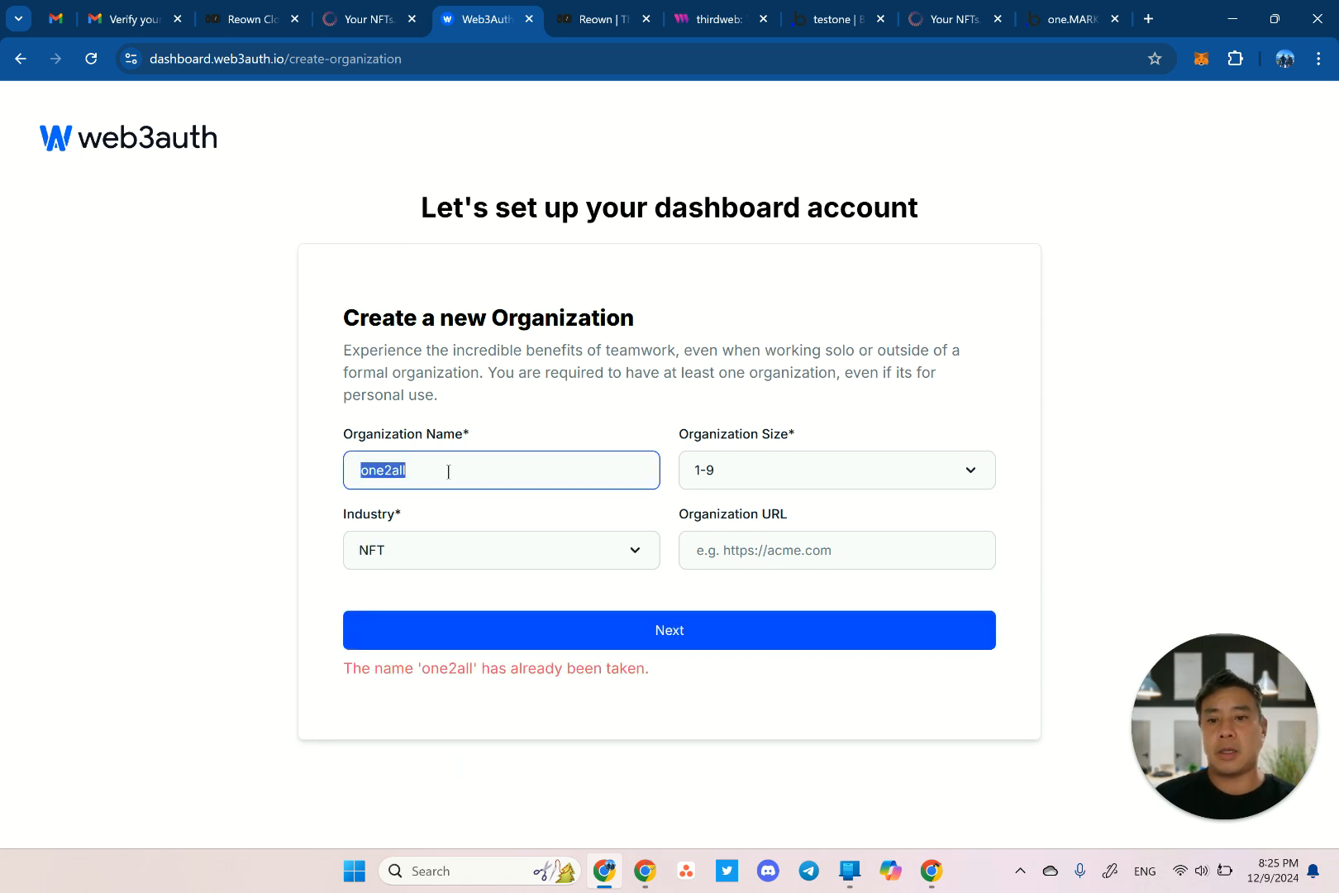
pyautogui.write('testone')
pyautogui.click(530, 622)
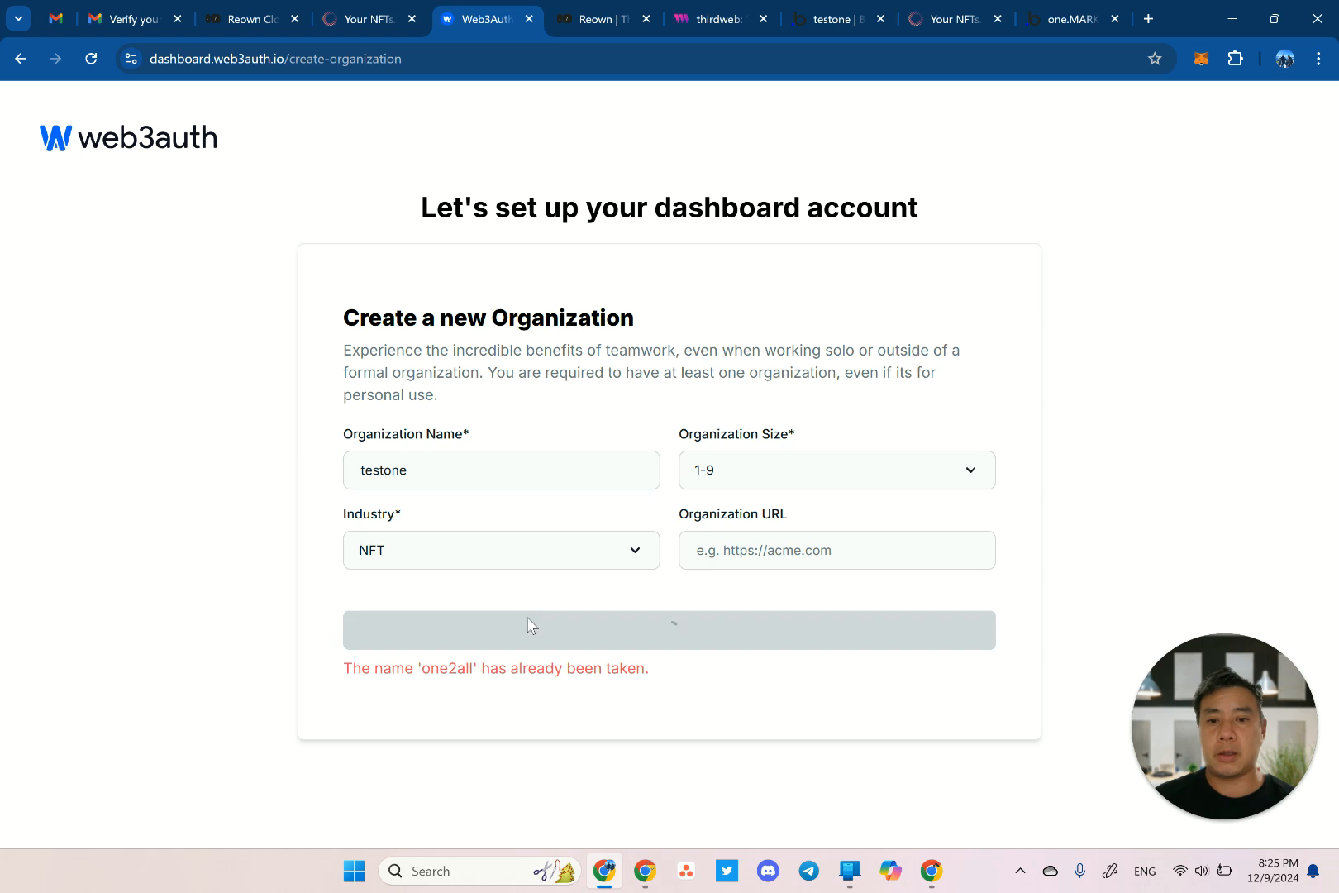
pyautogui.click(428, 473)
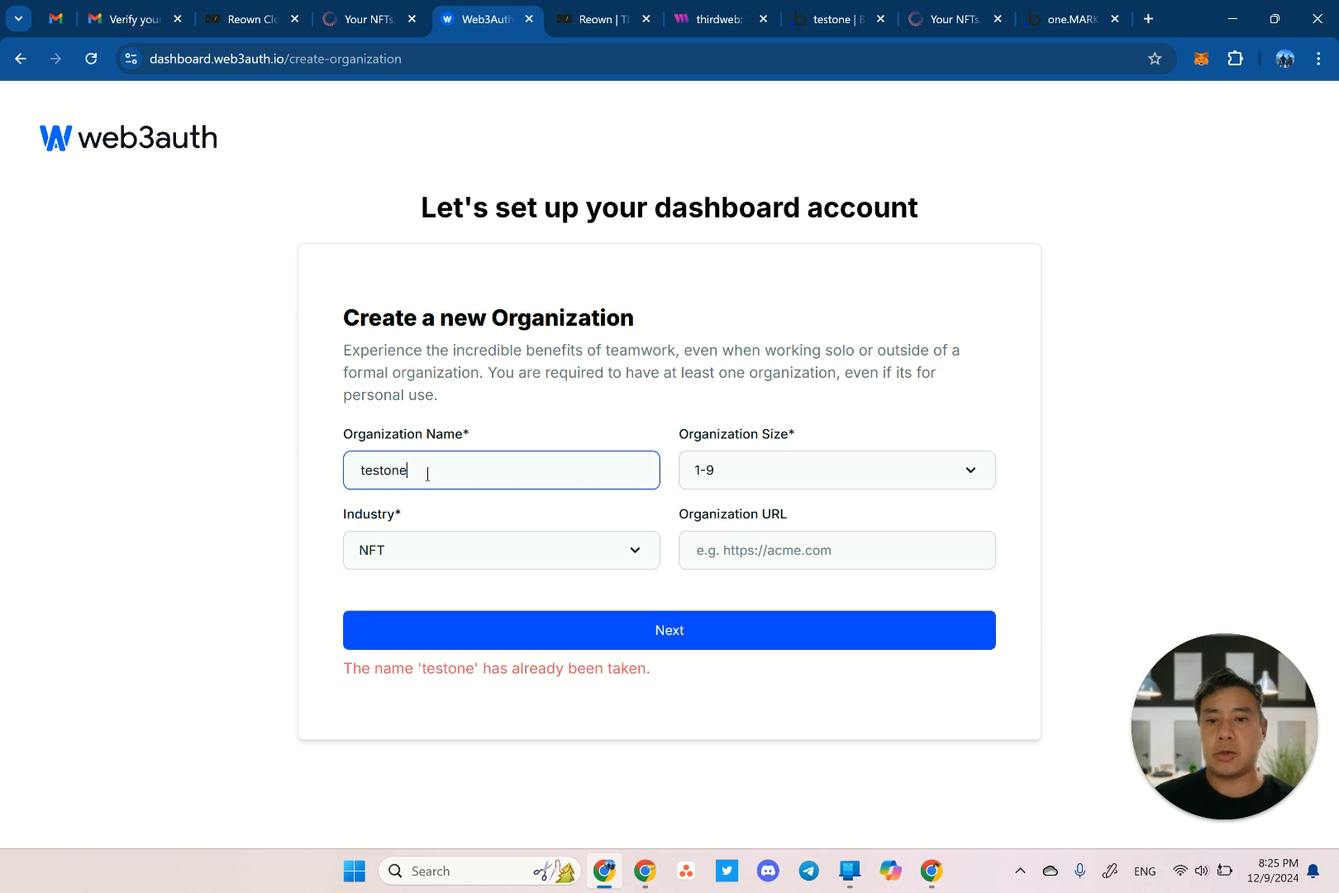
pyautogui.click(502, 634)
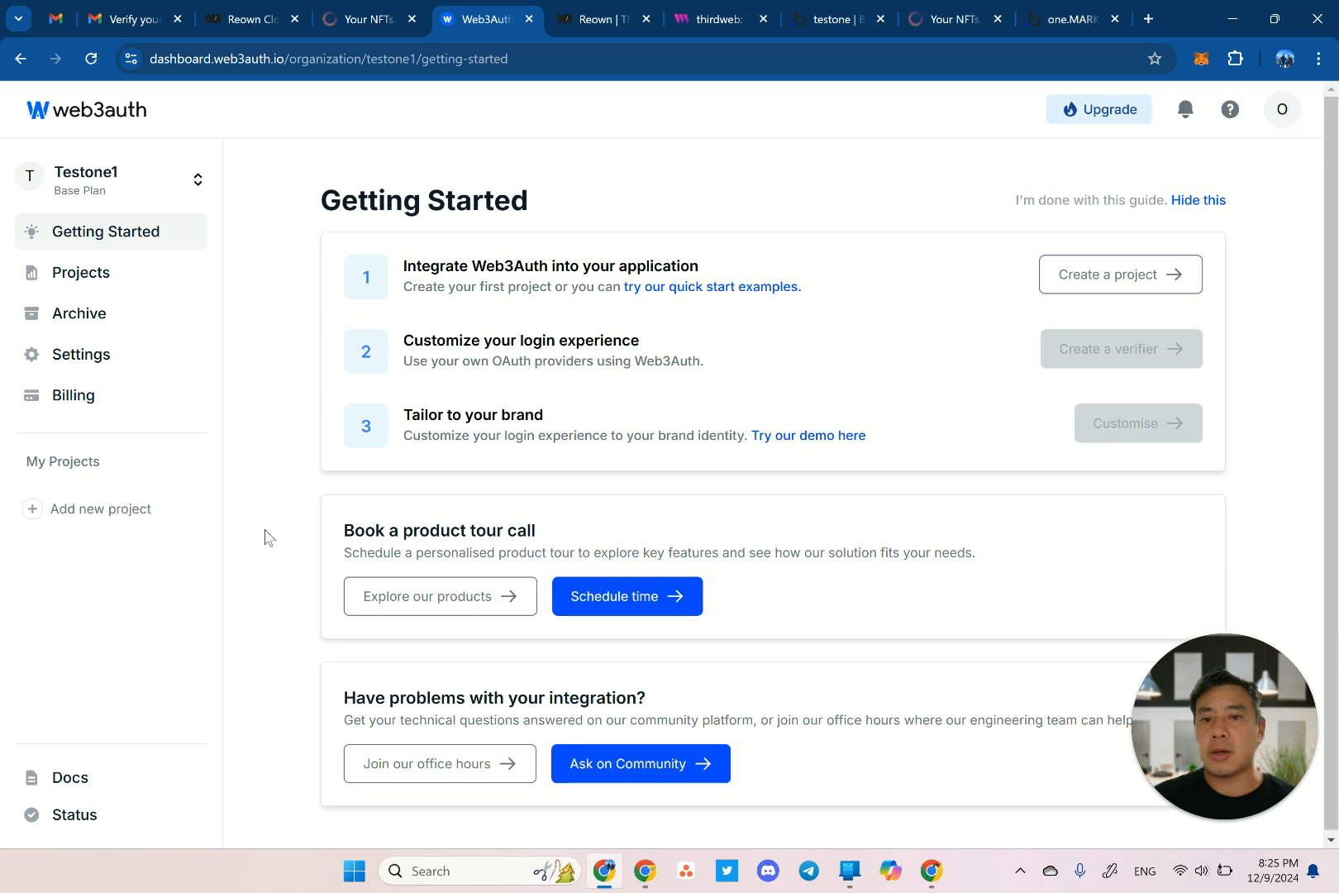
# Start a new Web3Auth project named 'testone'.
pyautogui.click(135, 511)
pyautogui.click(591, 342)
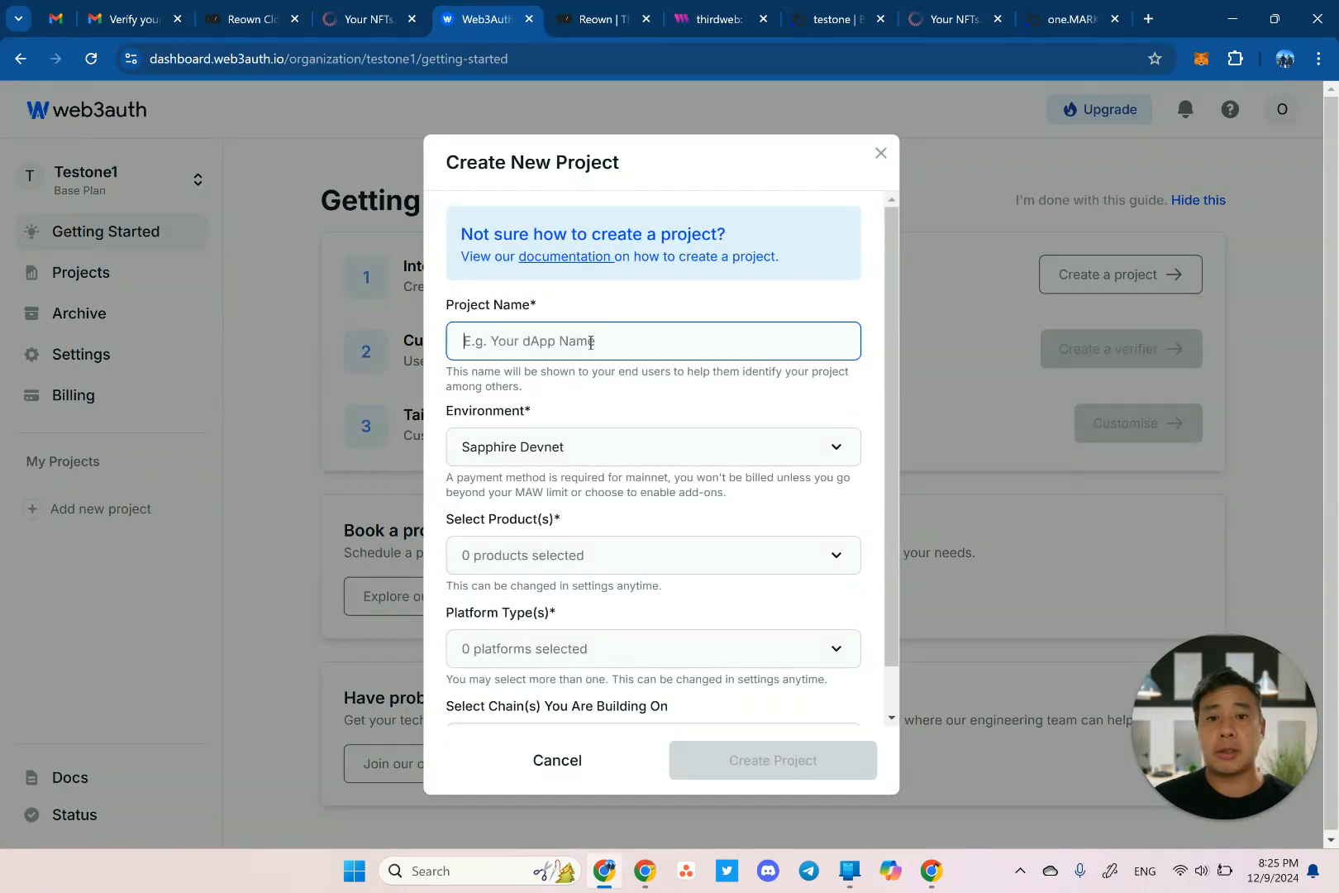
pyautogui.write('testone')
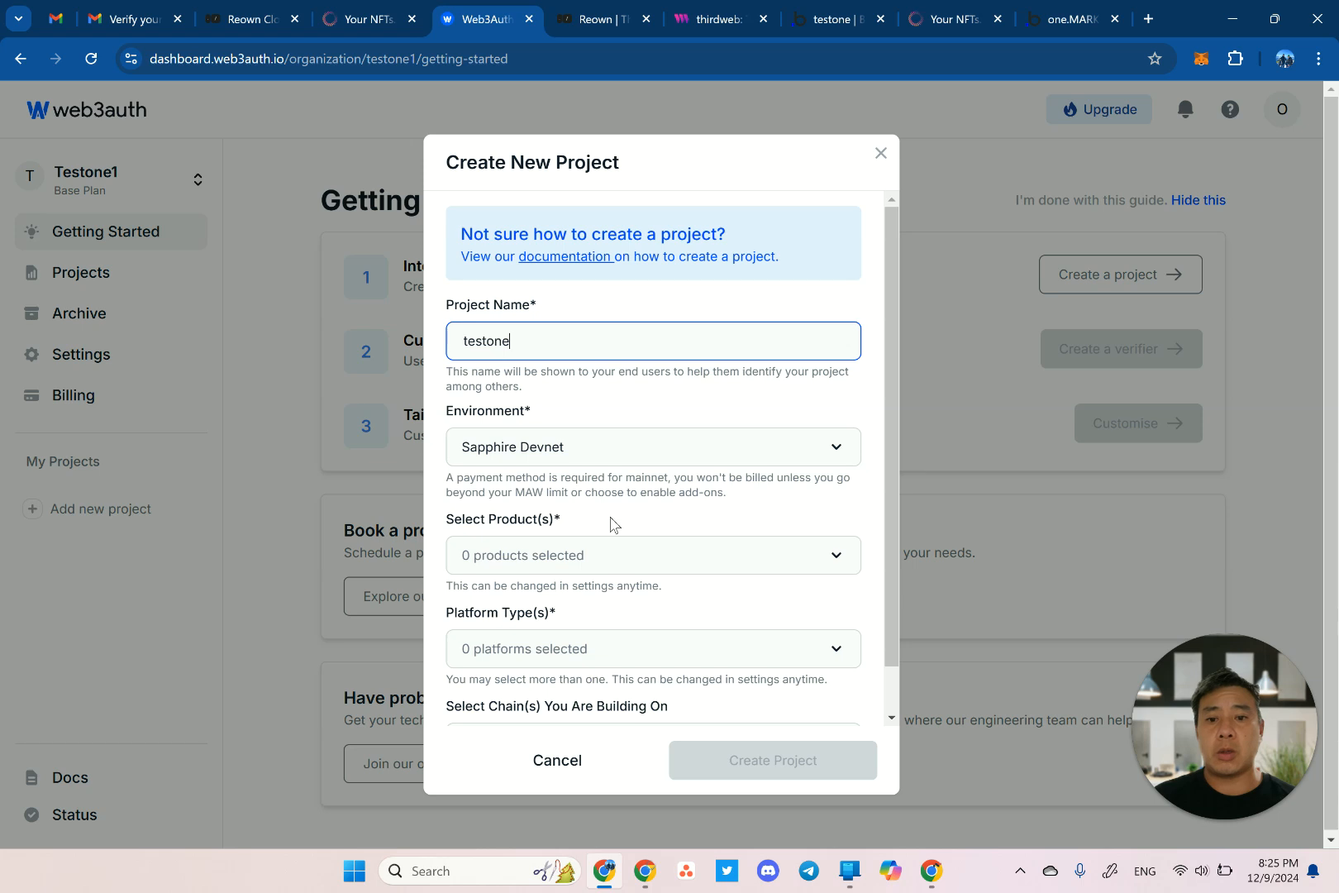
pyautogui.scroll(-1, 612, 523)
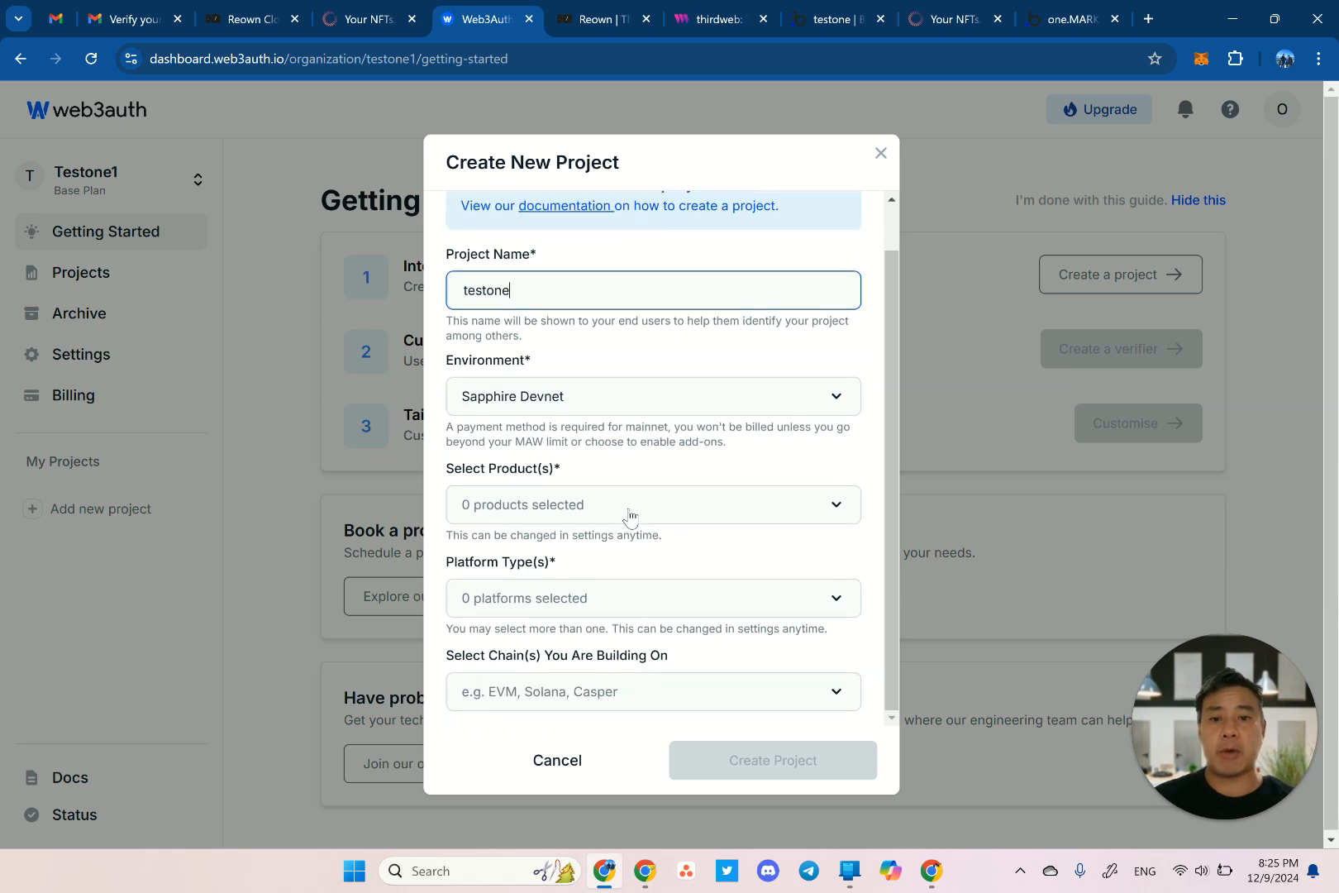
# Set product Plug and Play, platform Web Application and chain EVM Based Chain, then create the project.
pyautogui.click(630, 516)
pyautogui.click(549, 560)
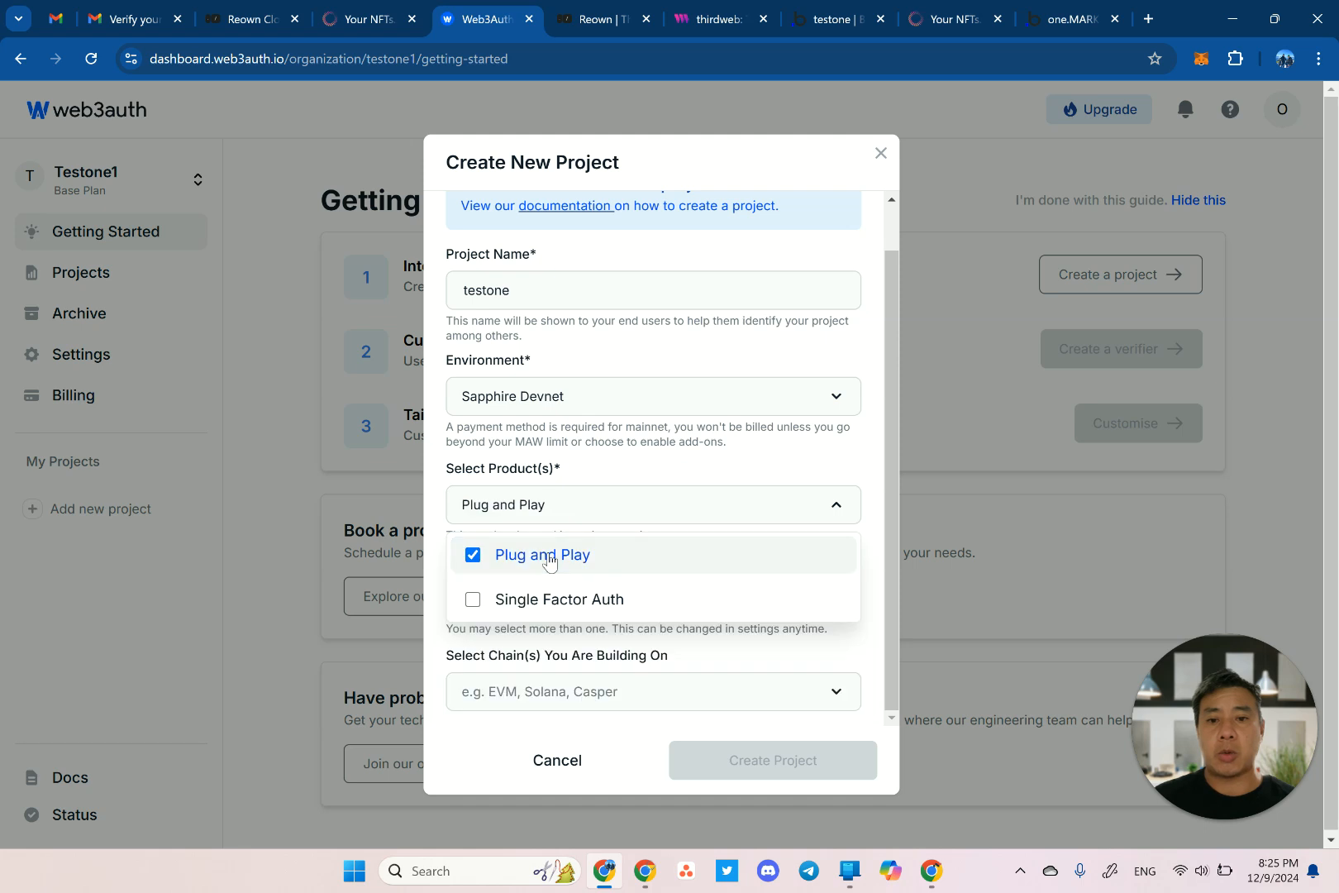
pyautogui.click(807, 659)
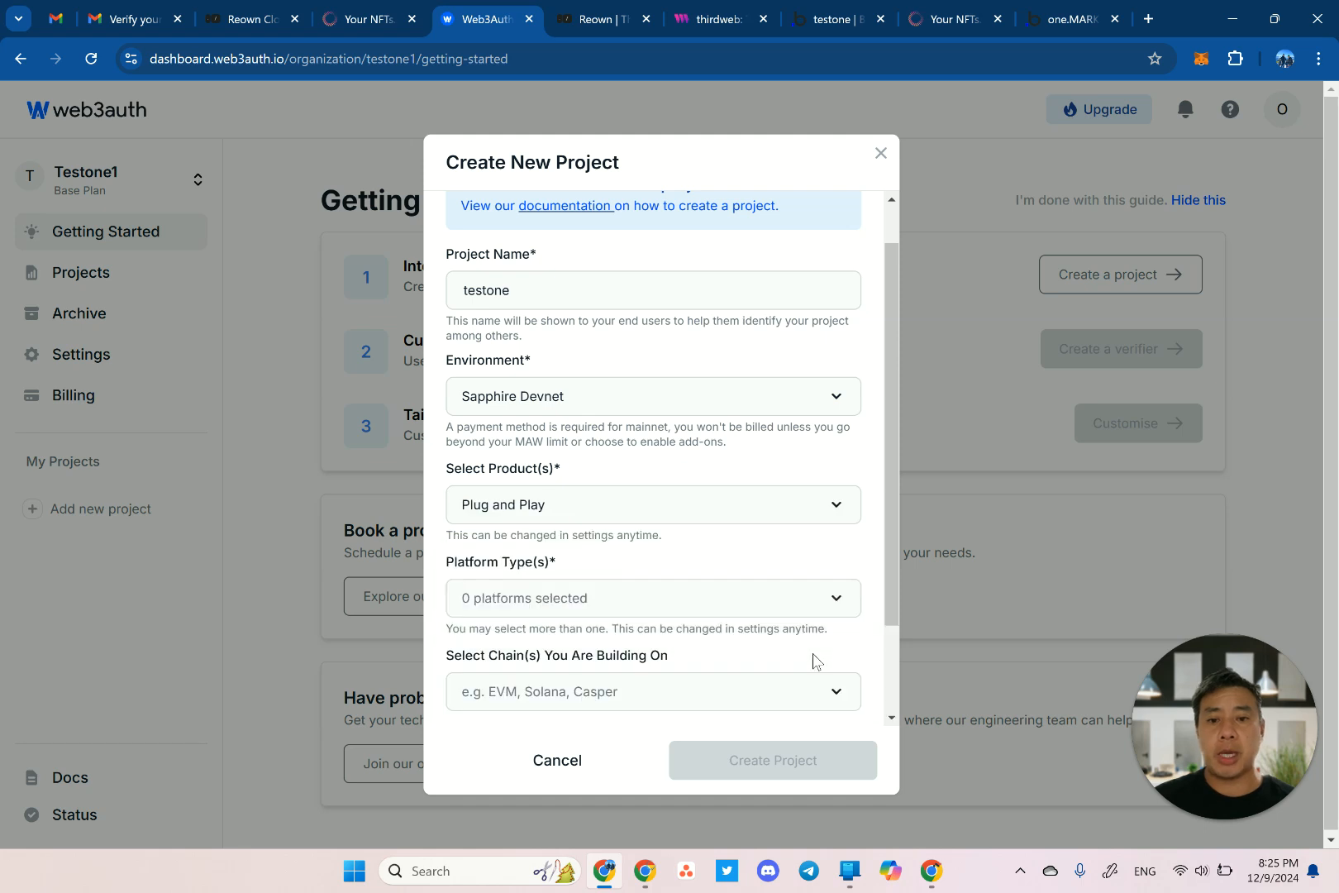
pyautogui.click(678, 598)
pyautogui.click(563, 653)
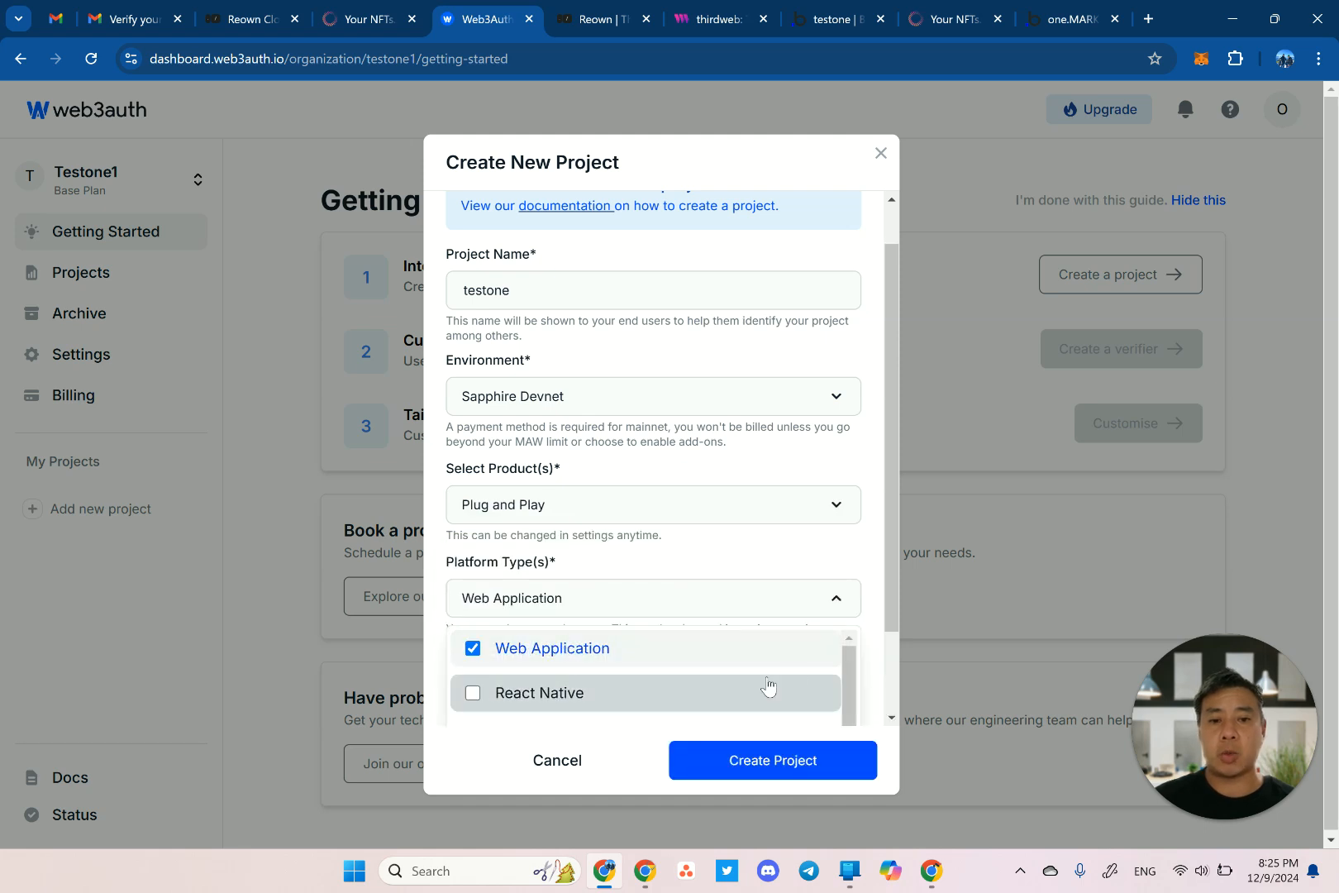
pyautogui.click(863, 676)
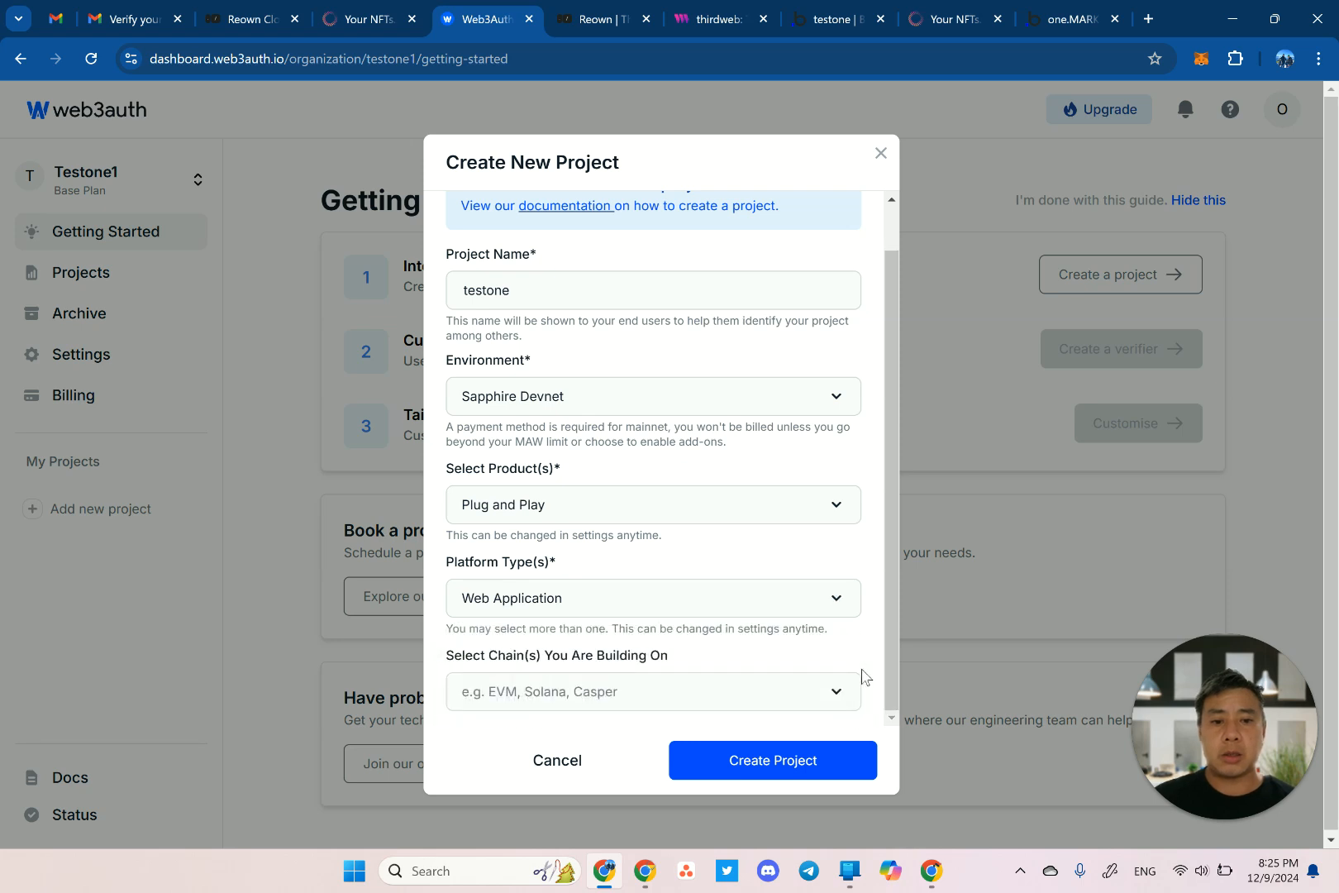
pyautogui.click(744, 693)
pyautogui.click(546, 539)
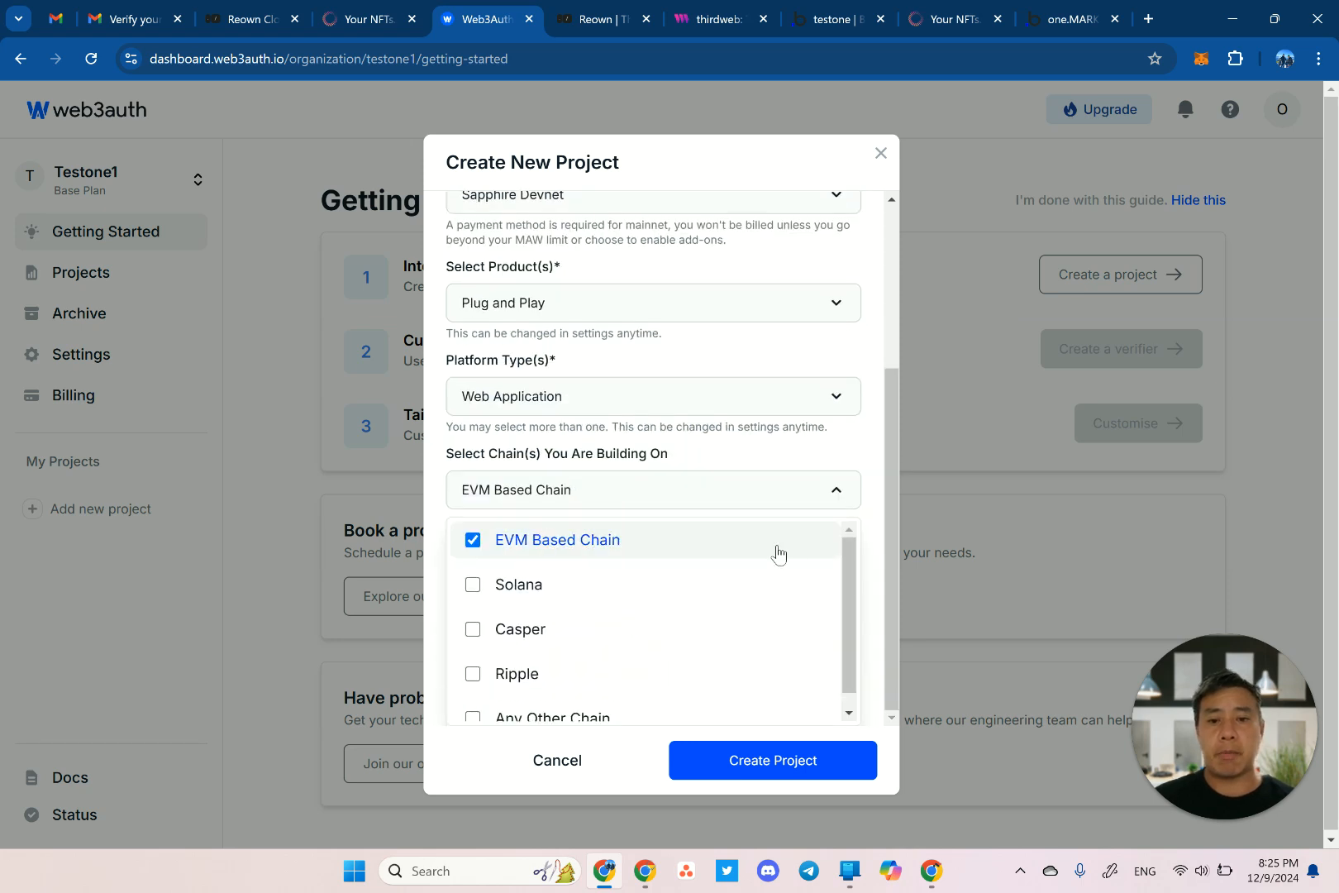
pyautogui.click(869, 577)
pyautogui.click(762, 758)
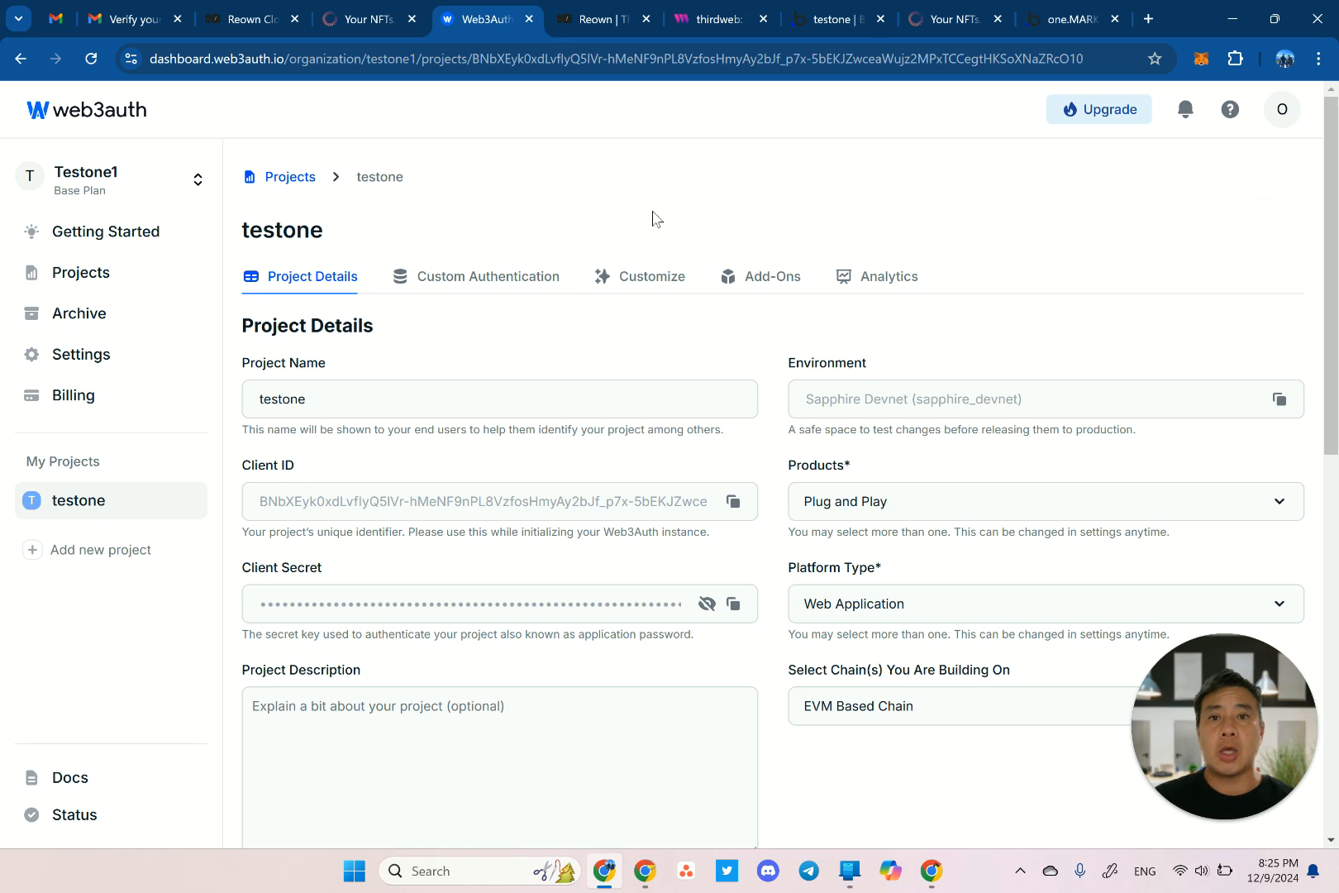
# Close DevTools on the testone test preview page and copy its full URL.
pyautogui.click(942, 23)
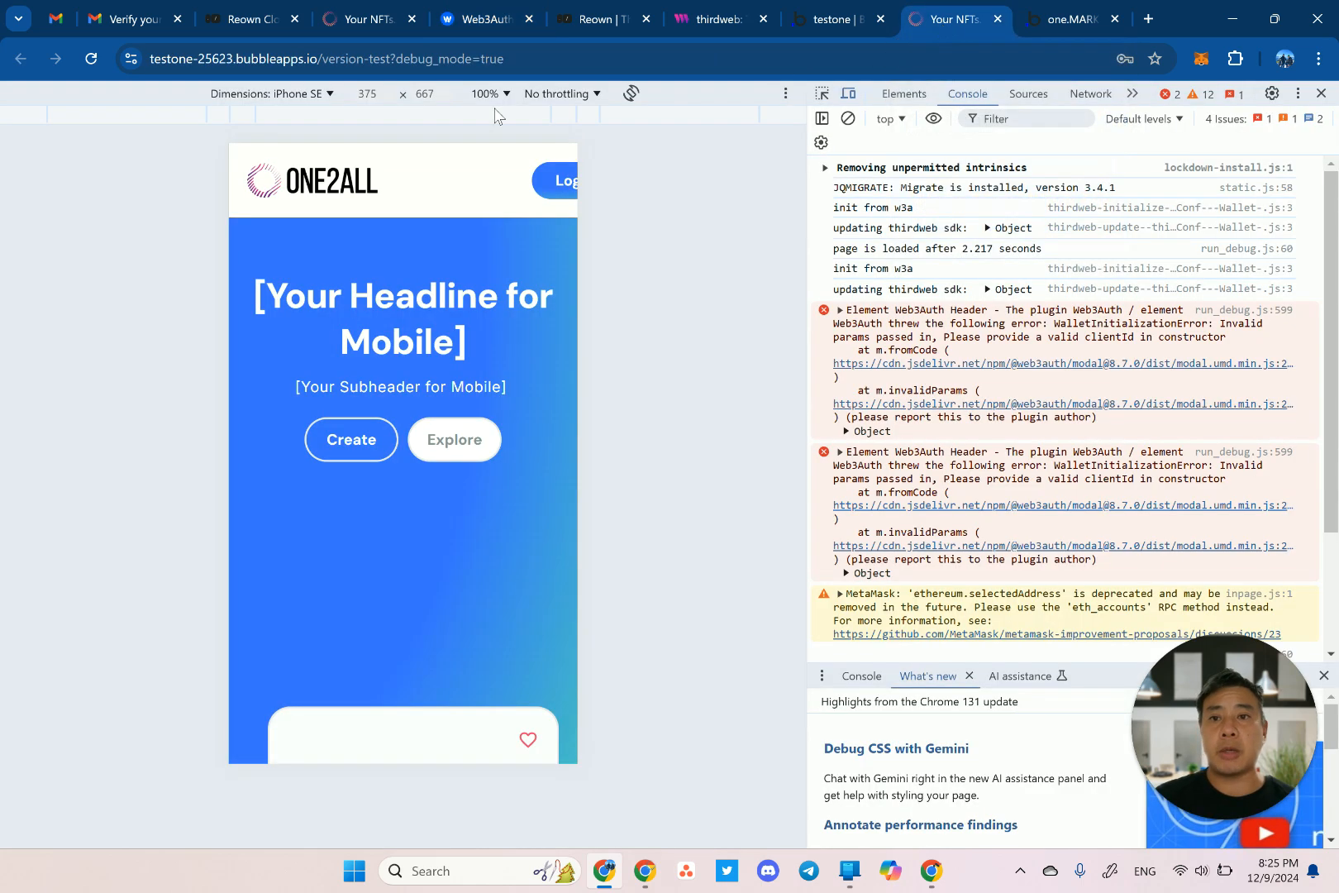
pyautogui.click(550, 63)
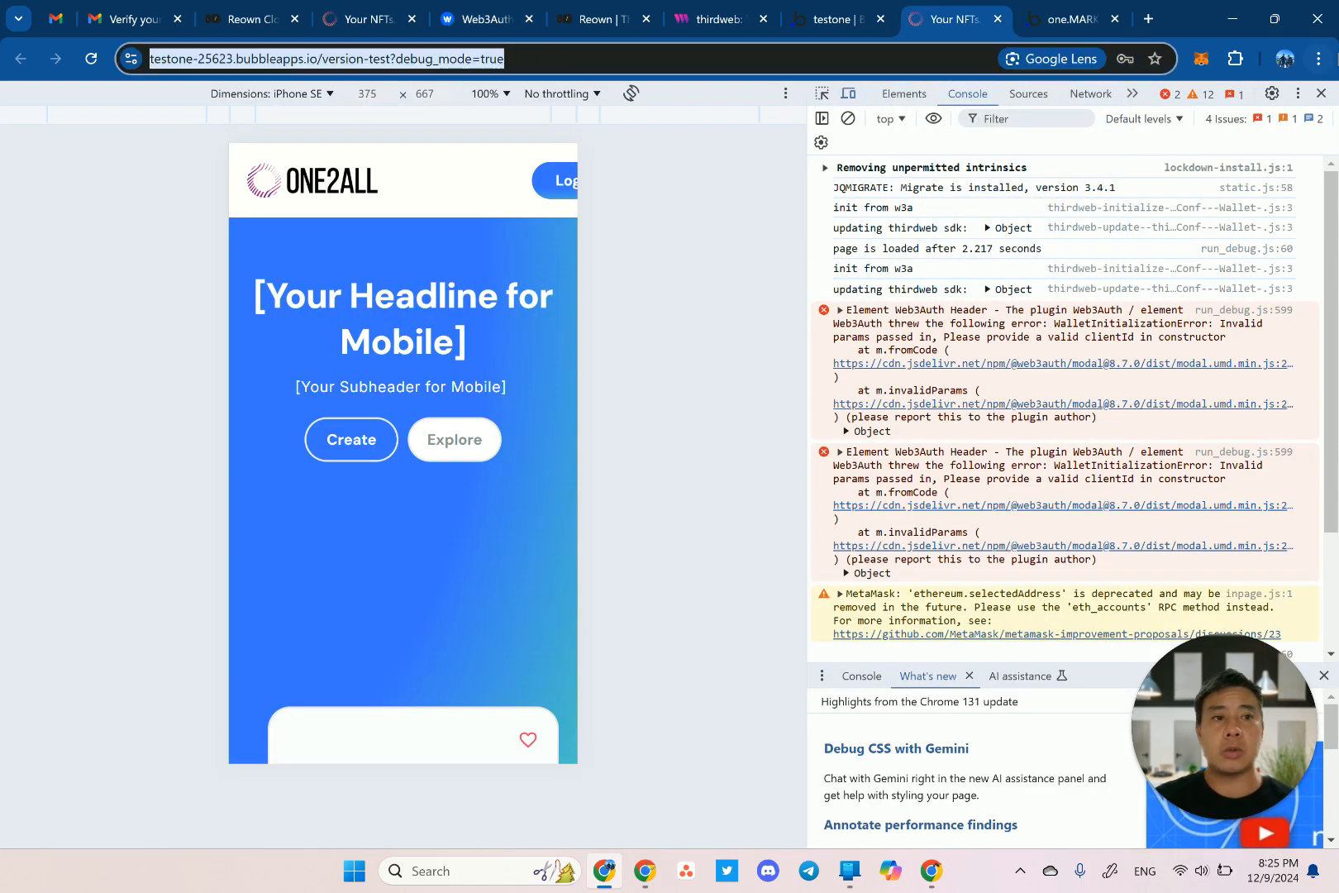
pyautogui.click(1321, 93)
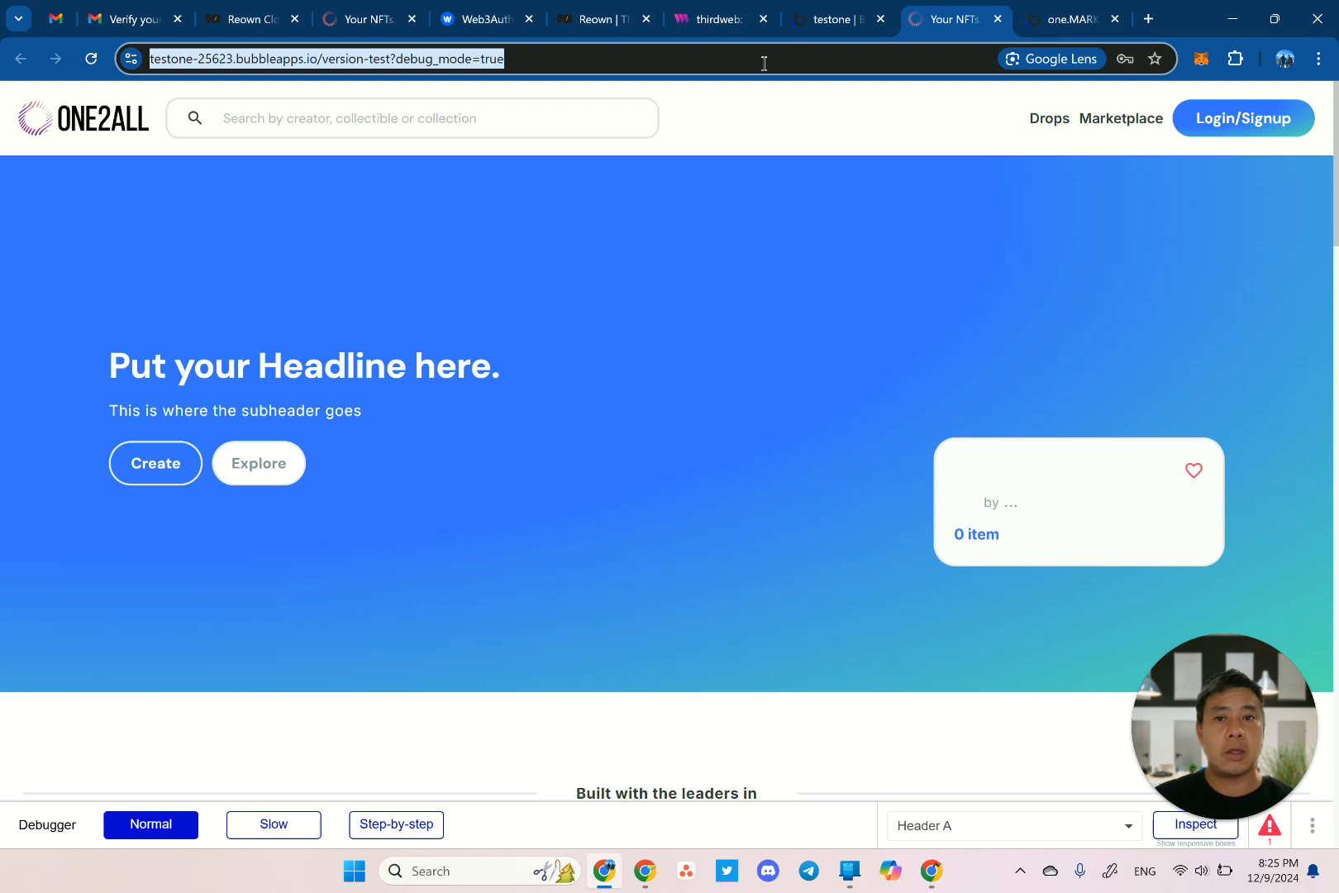
pyautogui.click(589, 59)
pyautogui.hotkey('ctrl', 'a')
pyautogui.hotkey('ctrl', 'c')
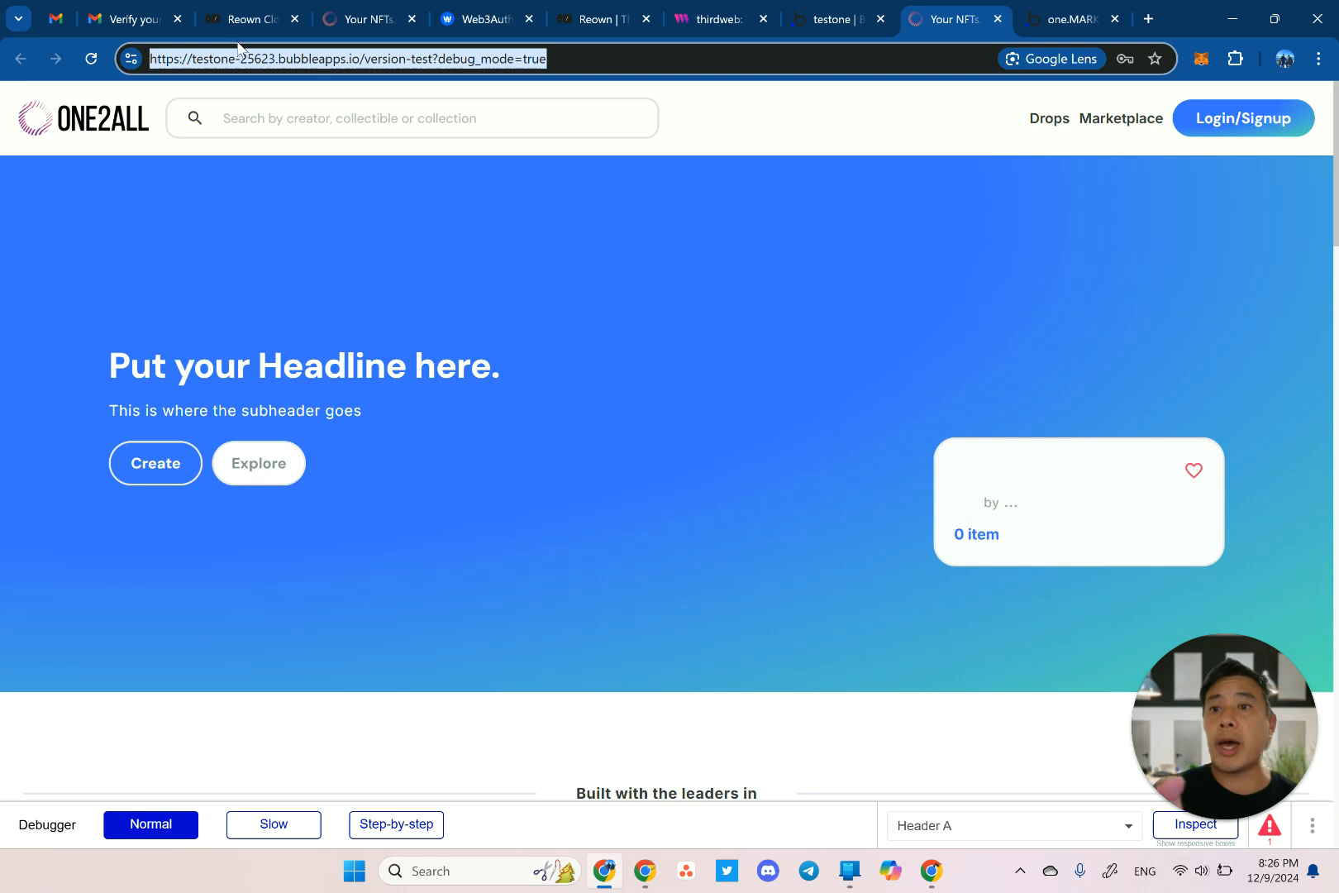
pyautogui.click(216, 58)
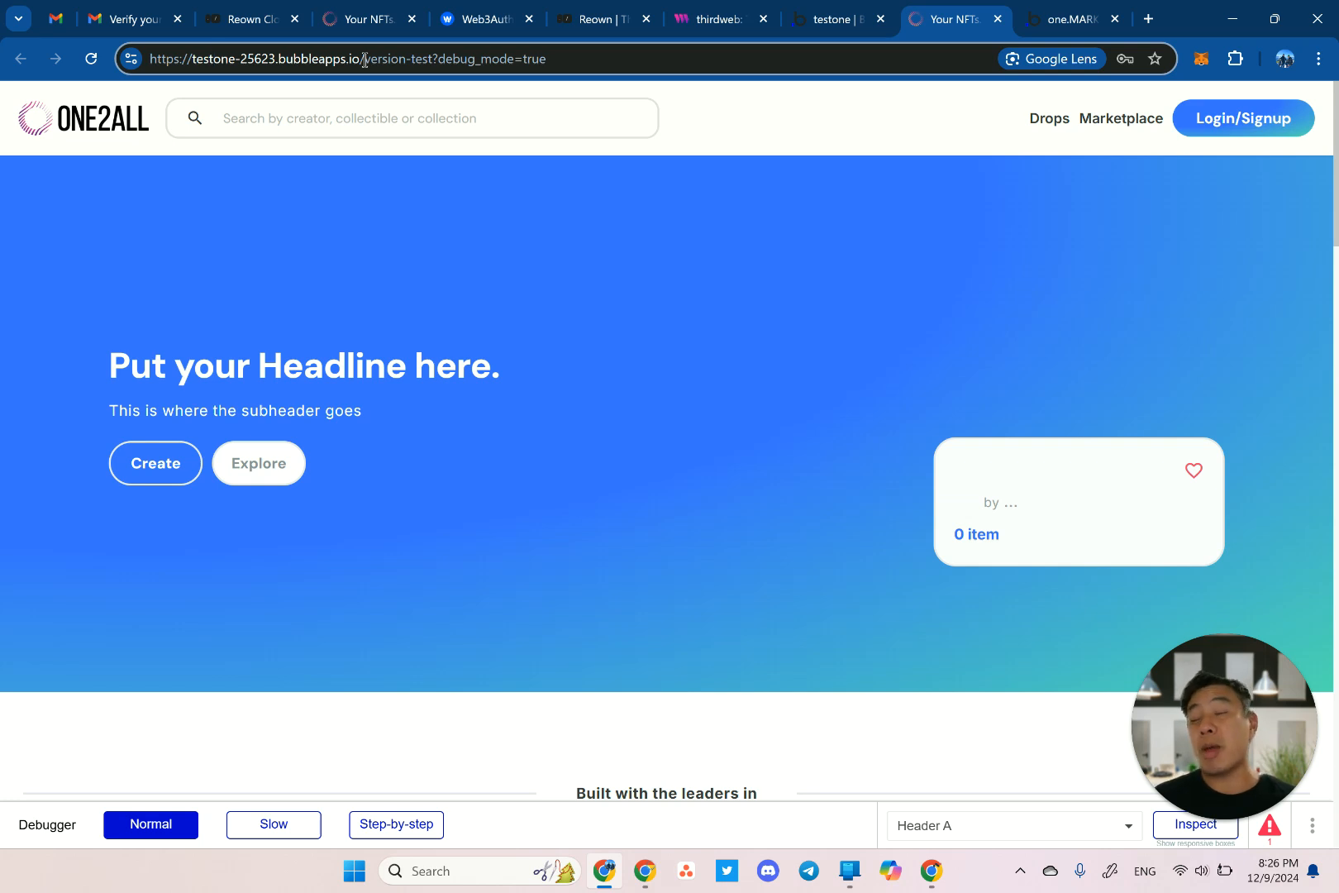
pyautogui.click(468, 20)
pyautogui.scroll(-8, 457, 481)
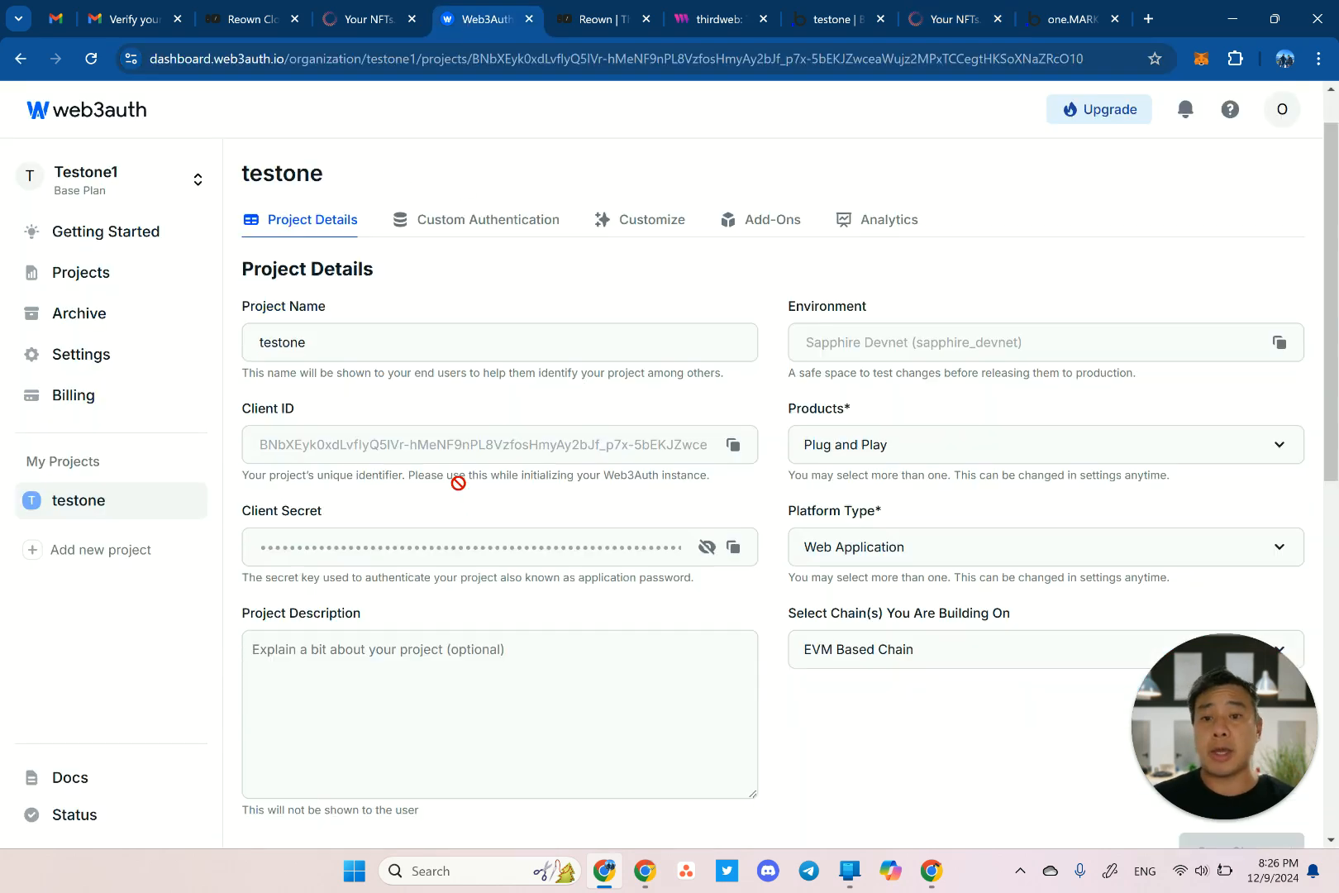
pyautogui.click(410, 407)
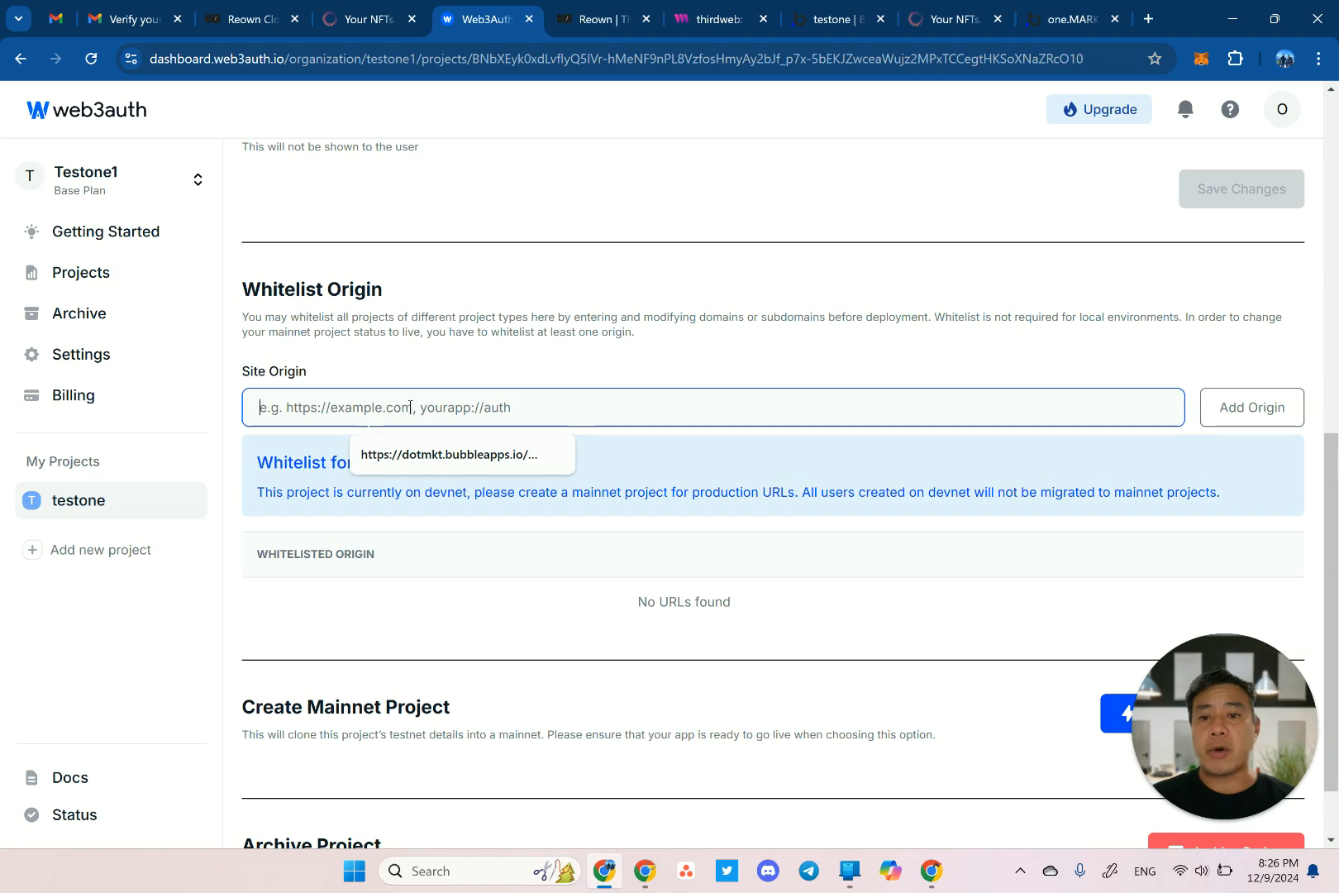
pyautogui.hotkey('ctrl', 'v')
pyautogui.hotkey('ctrl', 'shift', 'Left')
pyautogui.hotkey('ctrl', 'shift', 'Left')
pyautogui.hotkey('ctrl', 'shift', 'Left')
pyautogui.hotkey('ctrl', 'shift', 'Left')
pyautogui.hotkey('ctrl', 'shift', 'Left')
pyautogui.hotkey('ctrl', 'shift', 'Left')
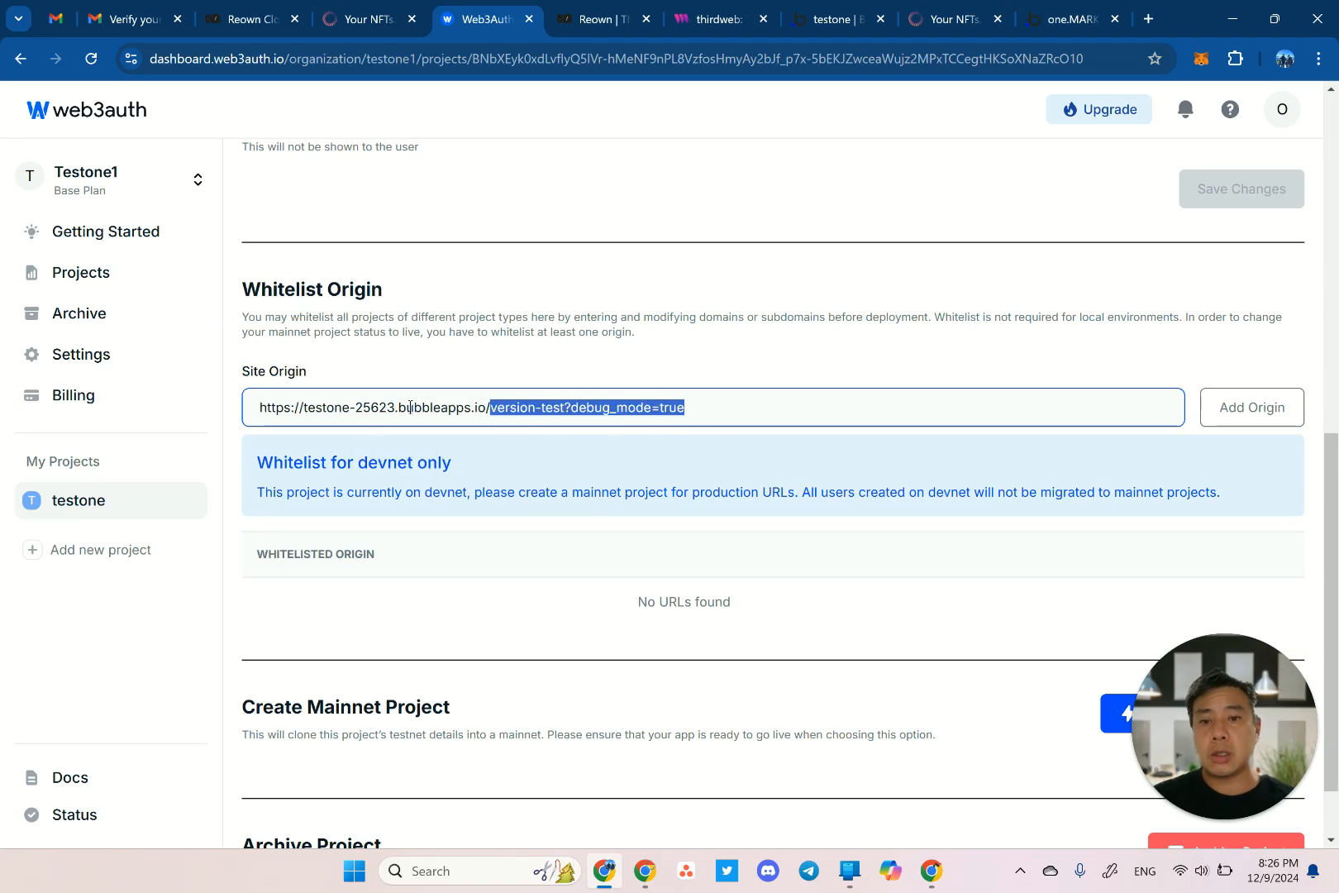
pyautogui.press('BackSpace')
pyautogui.click(1220, 408)
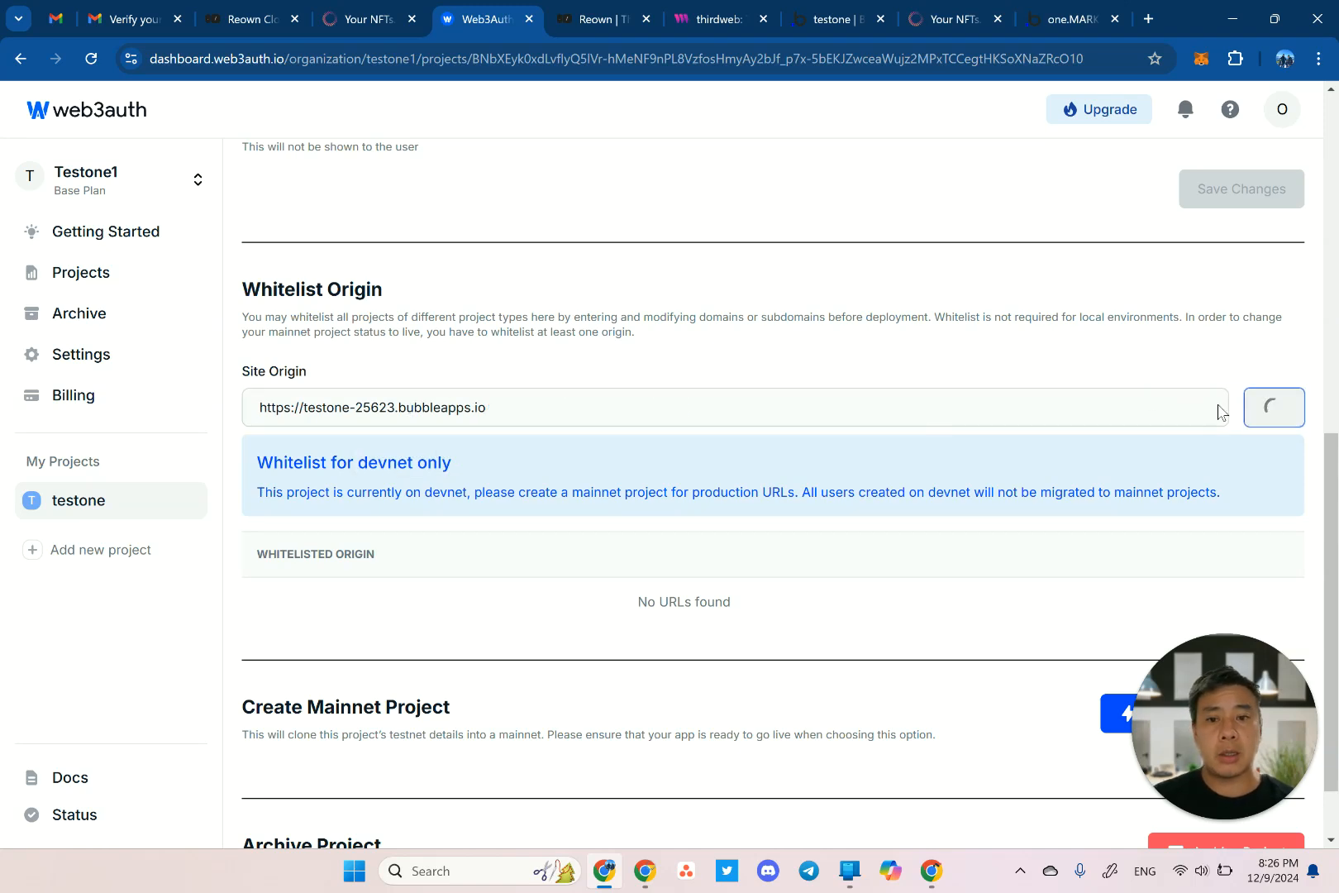
pyautogui.click(460, 410)
pyautogui.write('https://testone-25623.bubbleapps.io/version-test?debug_mode=true')
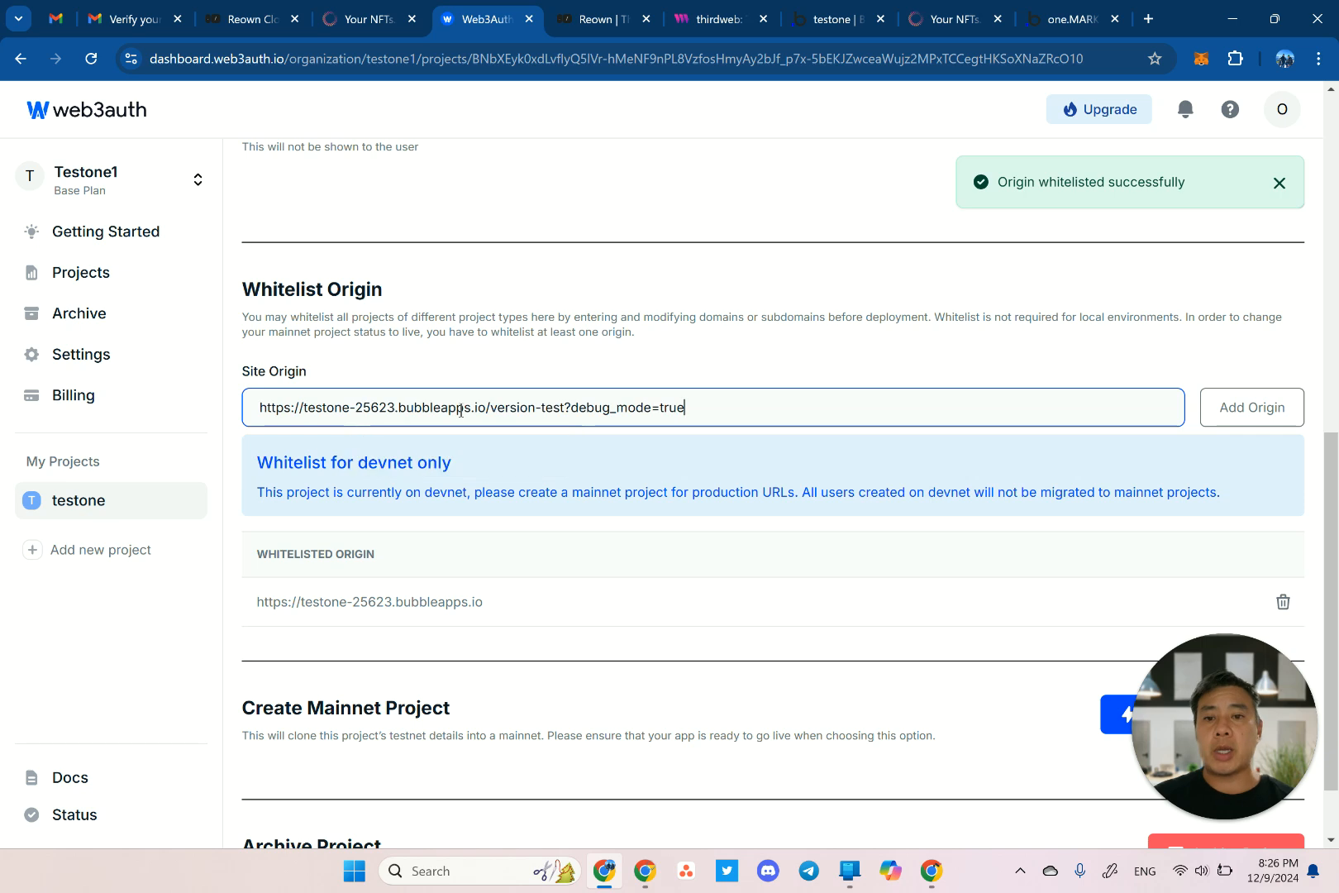
pyautogui.hotkey('ctrl', 'shift', 'Left')
pyautogui.hotkey('ctrl', 'shift', 'Left')
pyautogui.hotkey('ctrl', 'shift', 'Left')
pyautogui.hotkey('ctrl', 'shift', 'Left')
pyautogui.write('/')
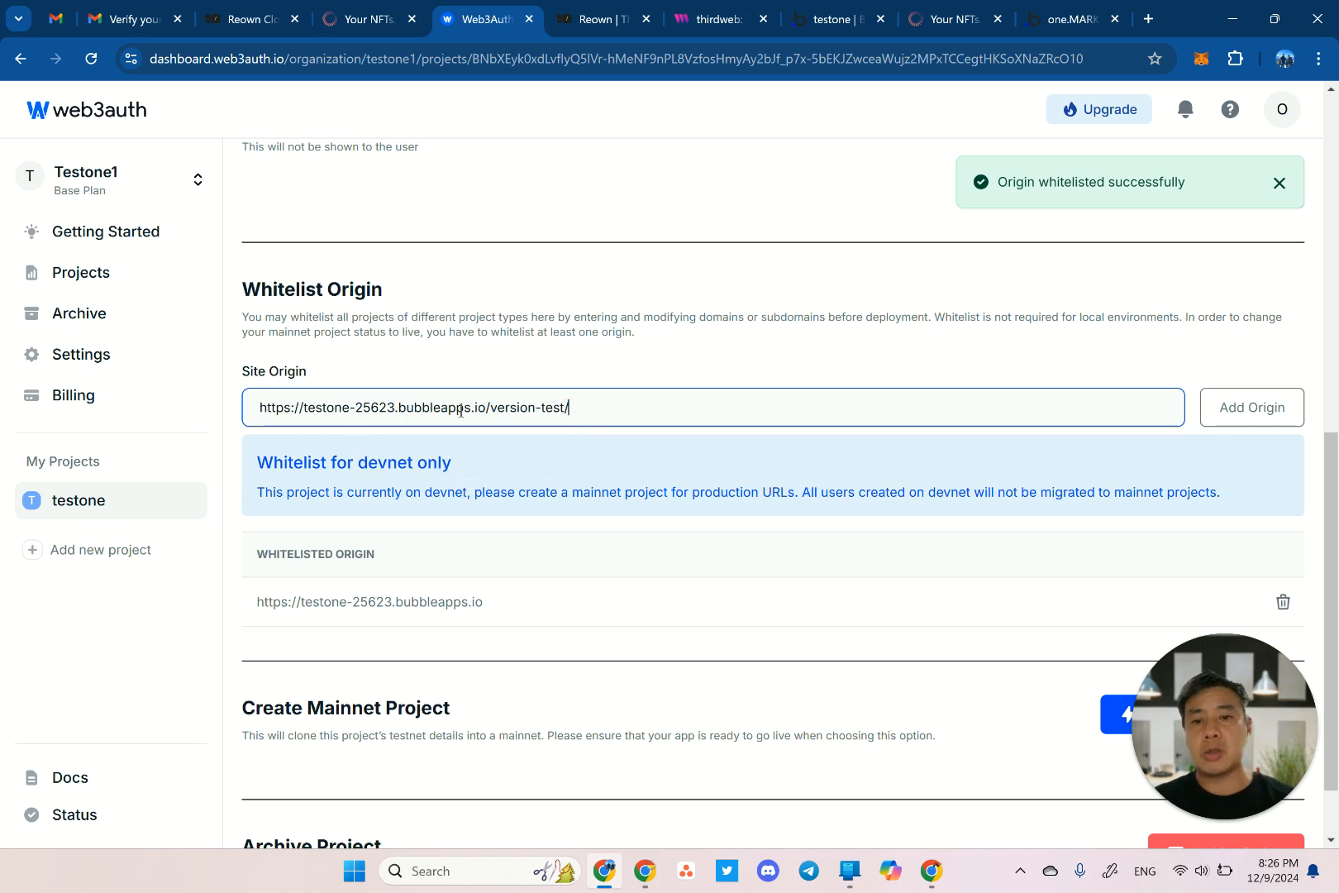
pyautogui.click(1208, 404)
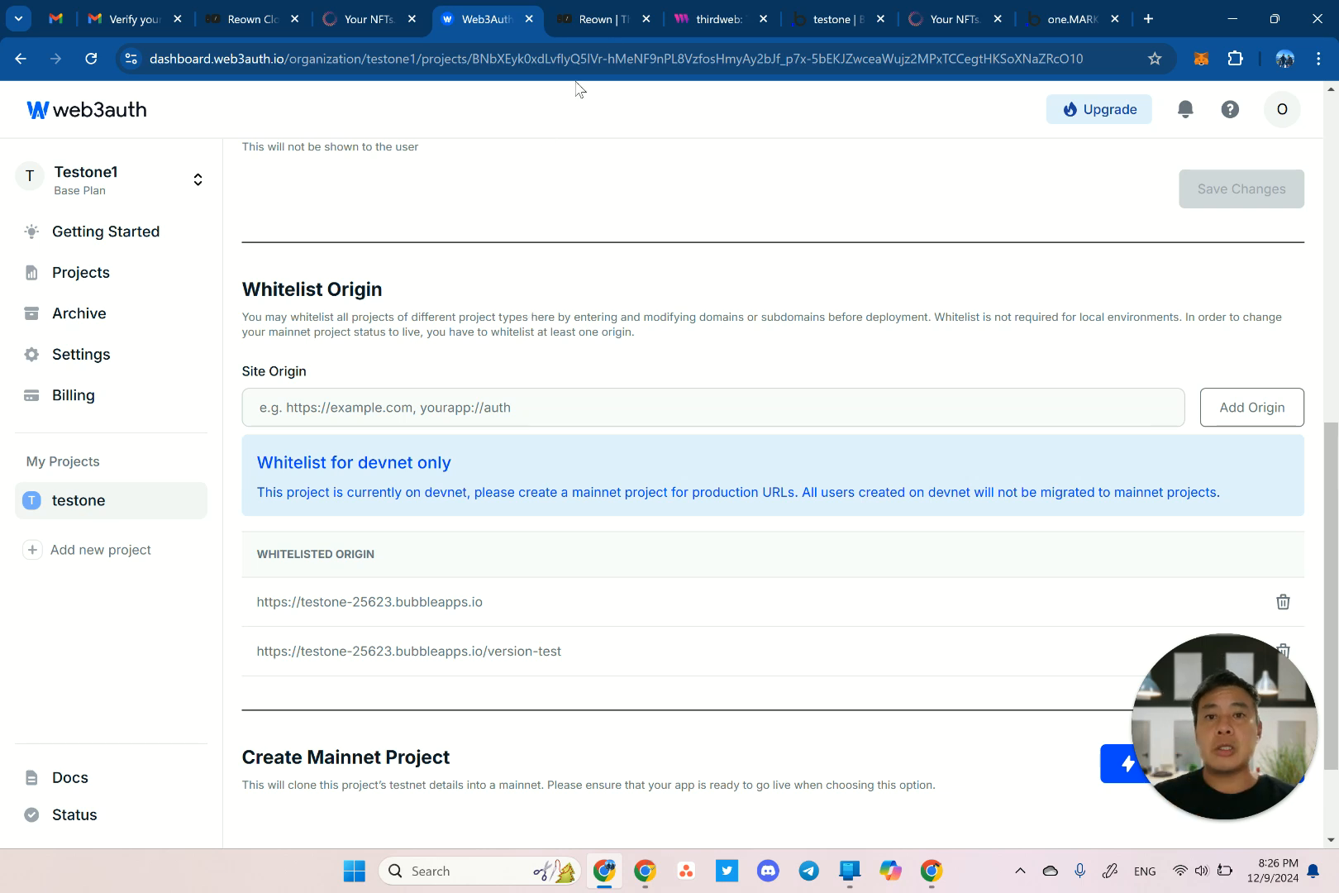
# Reload the test preview, check the DevTools console for clientId errors, and return to Web3Auth plugin settings.
pyautogui.click(959, 20)
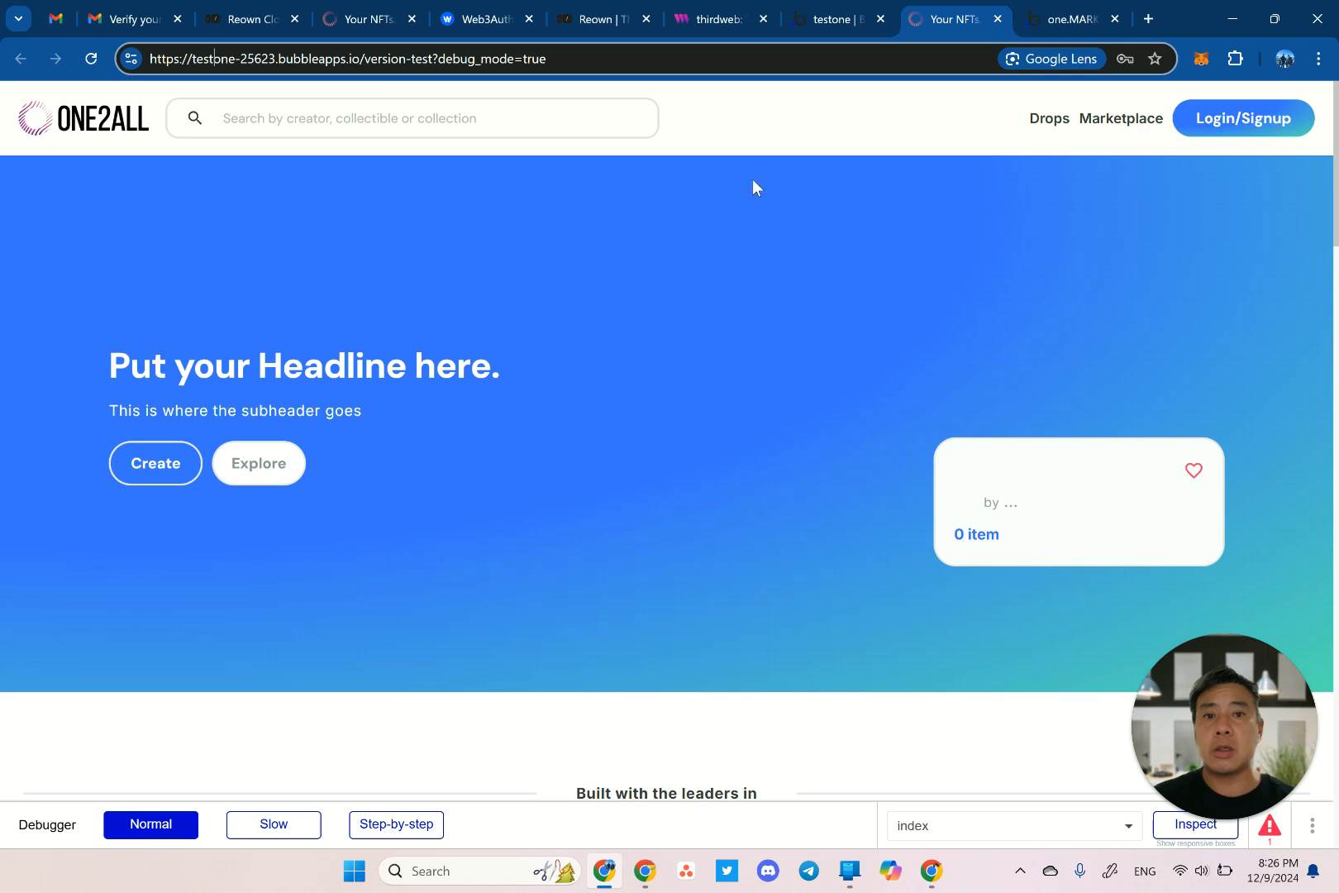
pyautogui.press('Return')
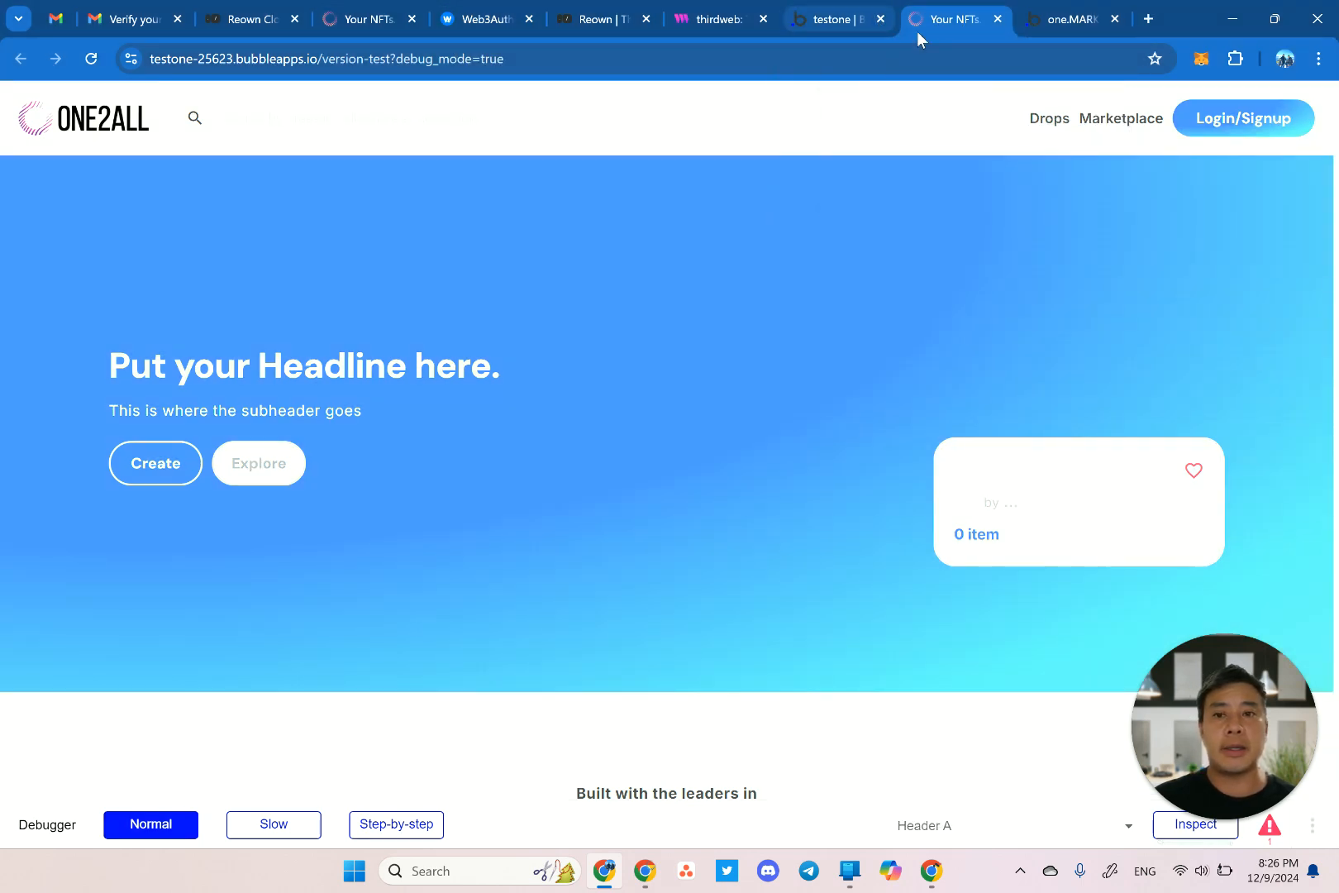
pyautogui.hotkey('ctrl', 'l')
pyautogui.press('Return')
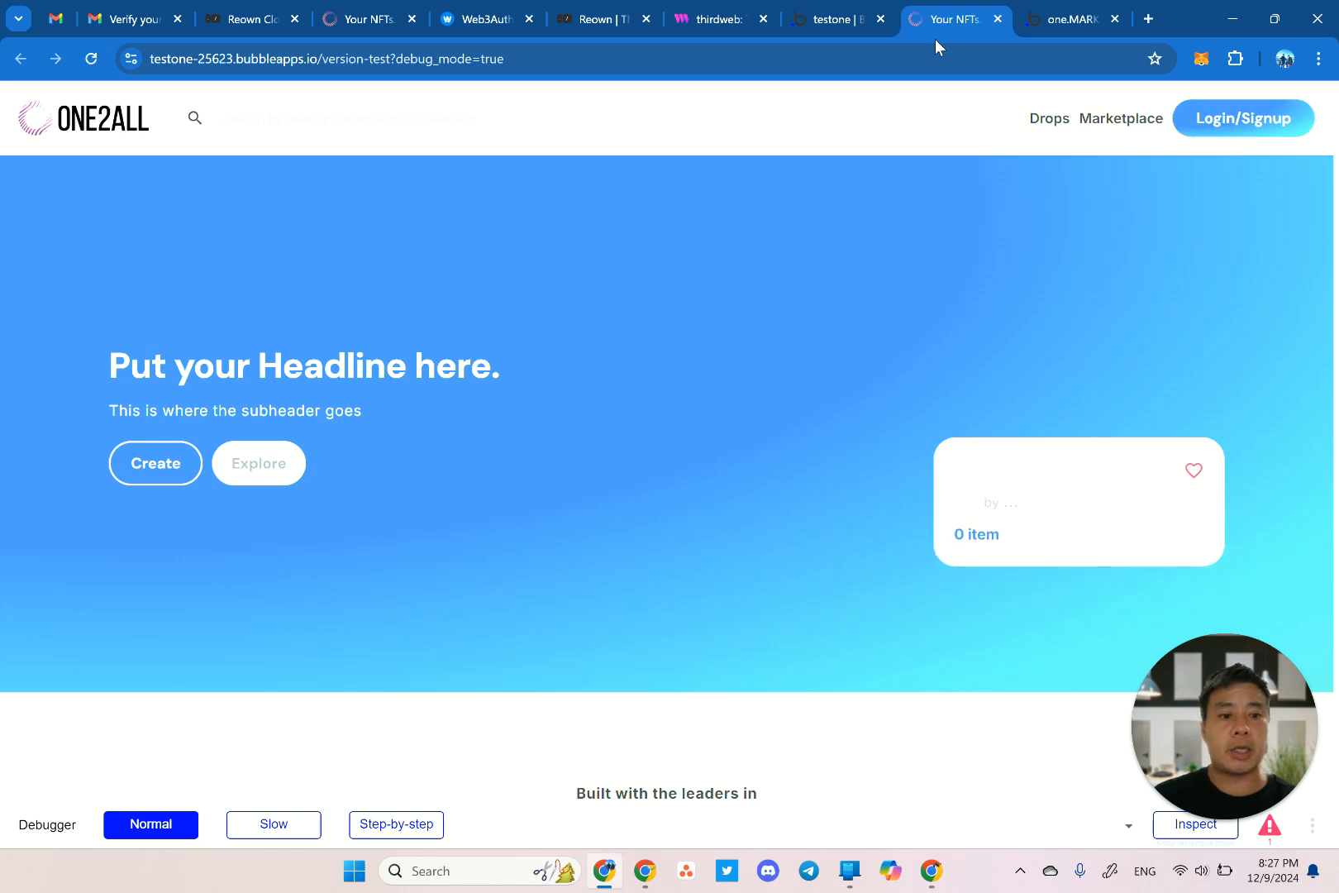
pyautogui.press('F12')
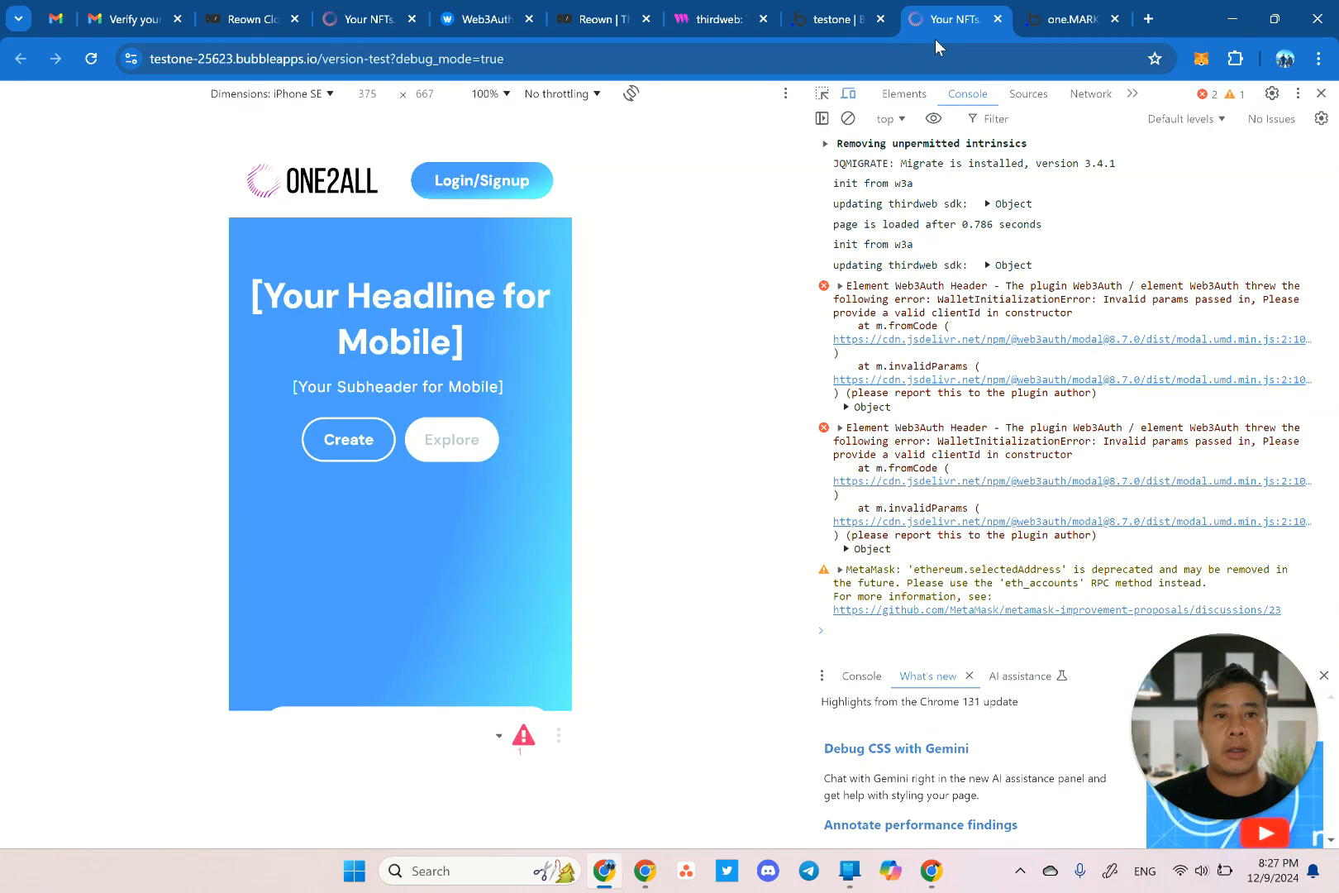
pyautogui.click(843, 20)
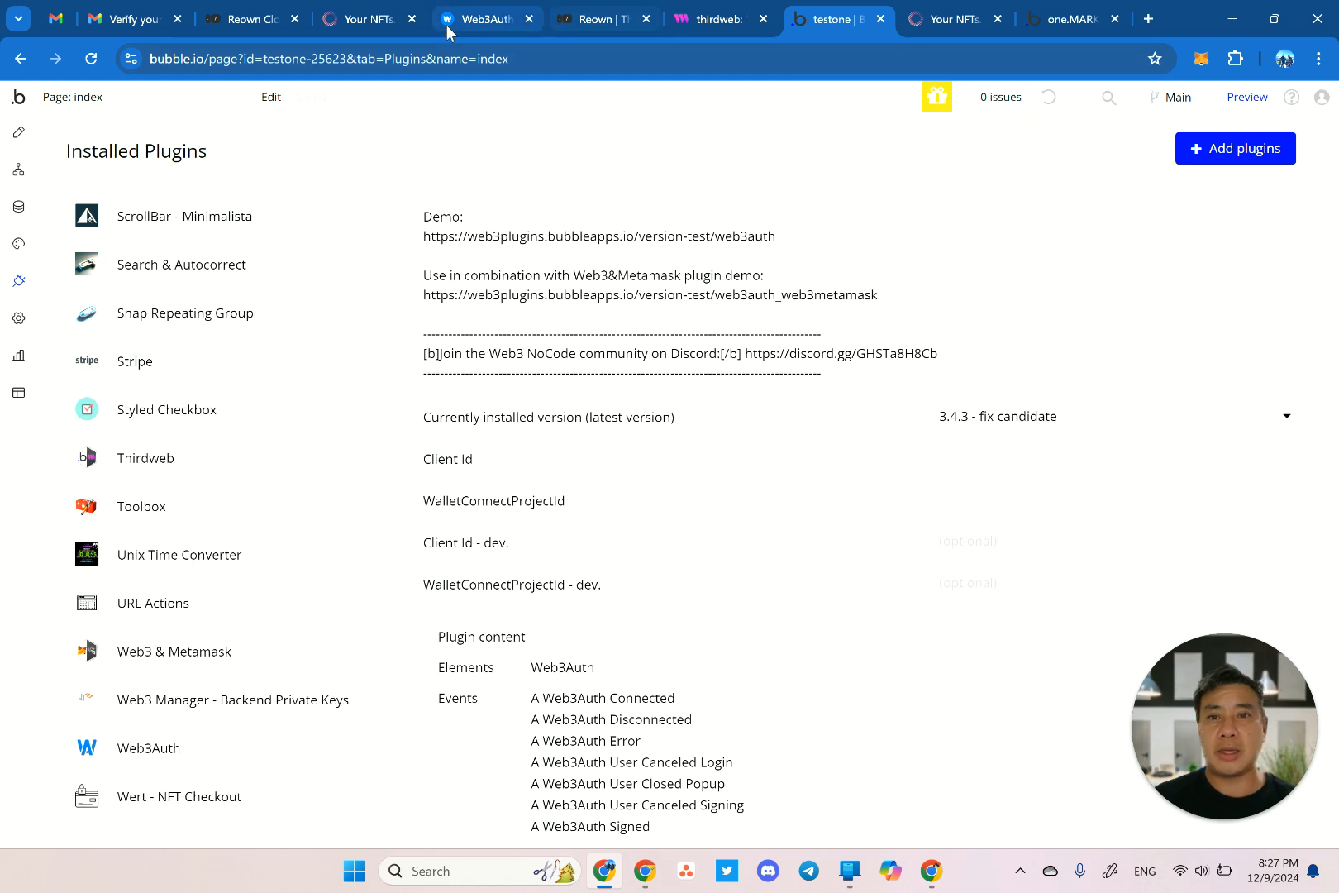
# Copy the testone project's Client ID from Web3Auth into Bubble's Client Id - dev. field.
pyautogui.click(491, 20)
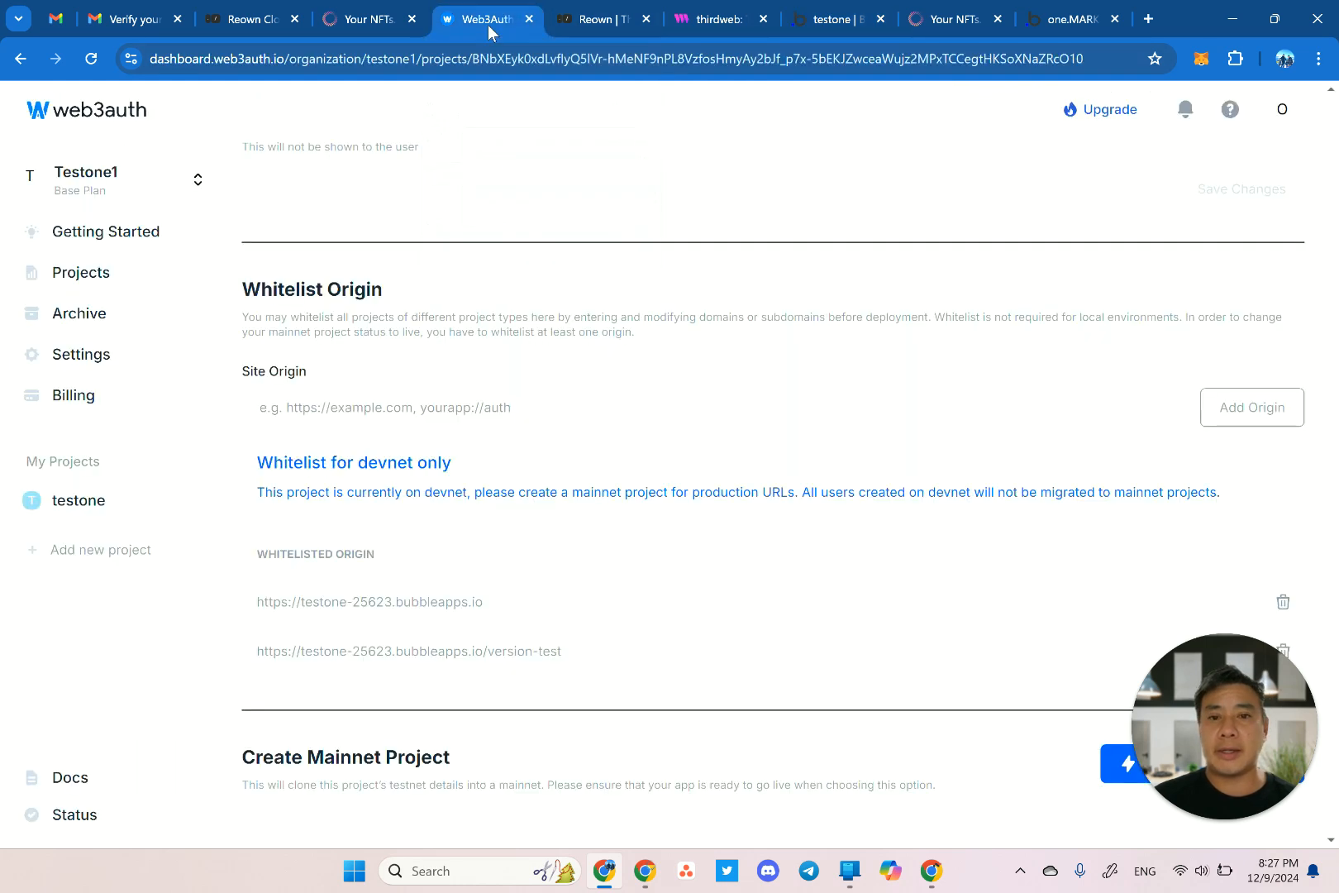
pyautogui.scroll(9, 476, 331)
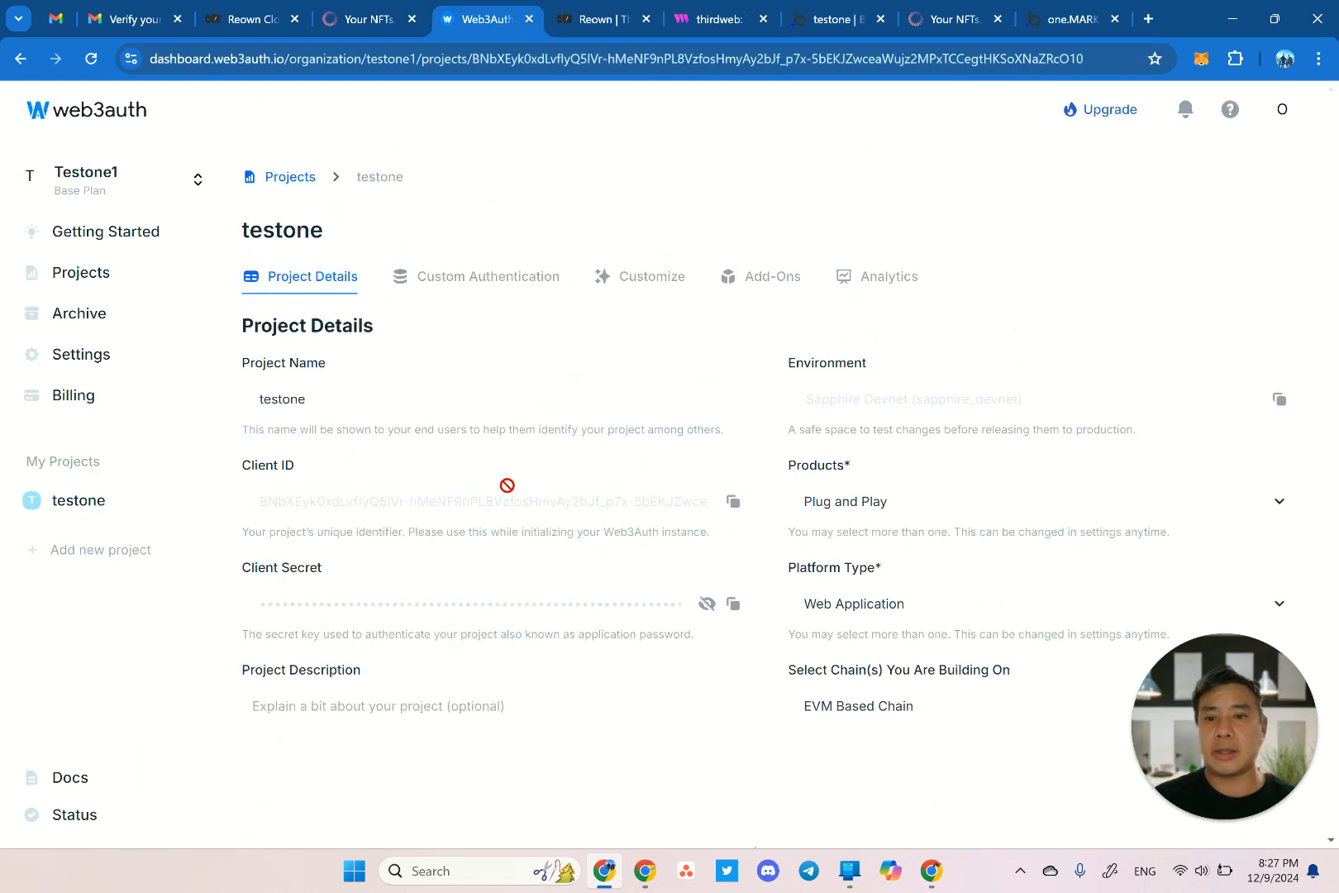
pyautogui.click(732, 502)
pyautogui.click(842, 18)
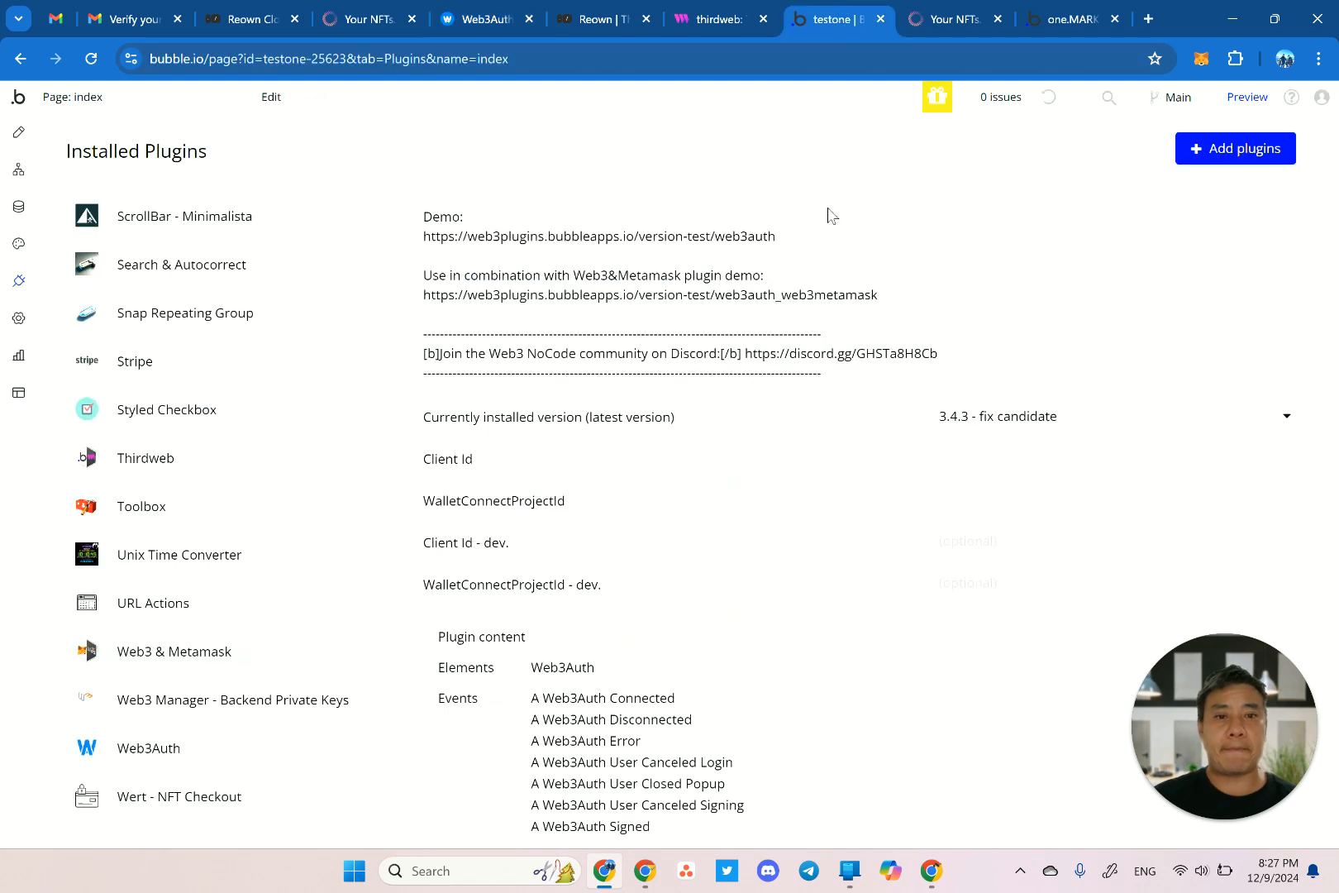
pyautogui.click(978, 545)
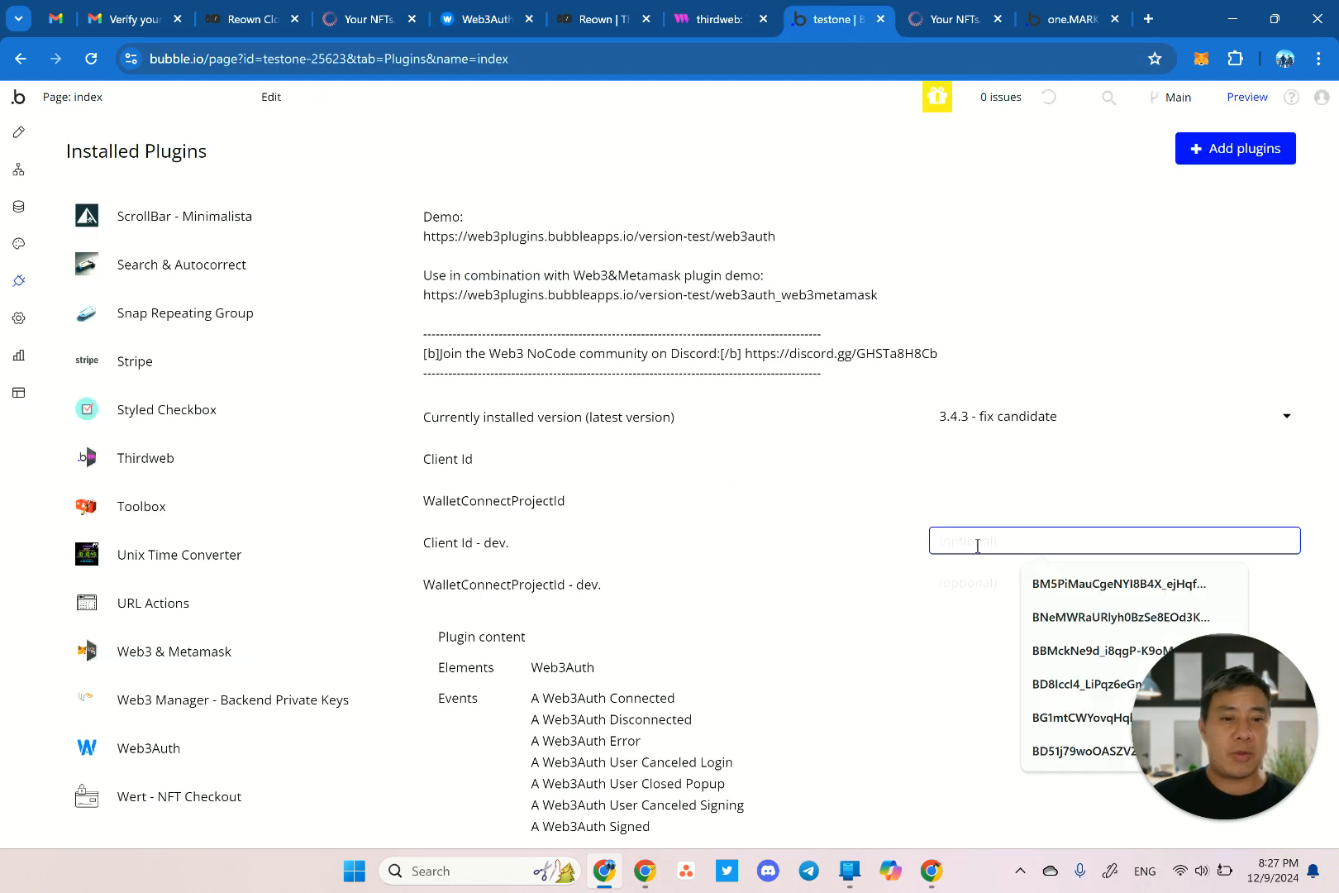
pyautogui.hotkey('ctrl', 'v')
pyautogui.click(823, 575)
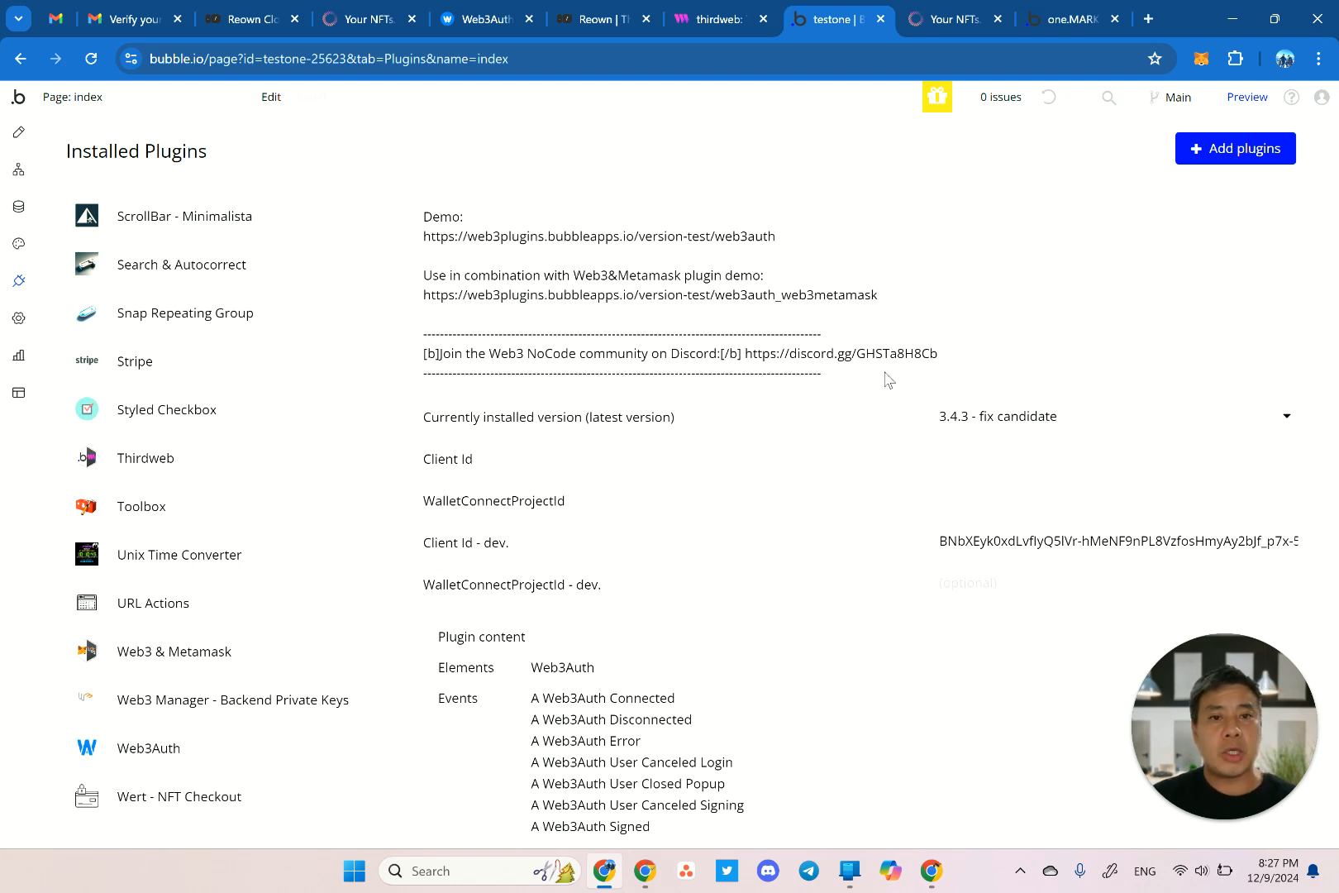
pyautogui.moveTo(673, 30)
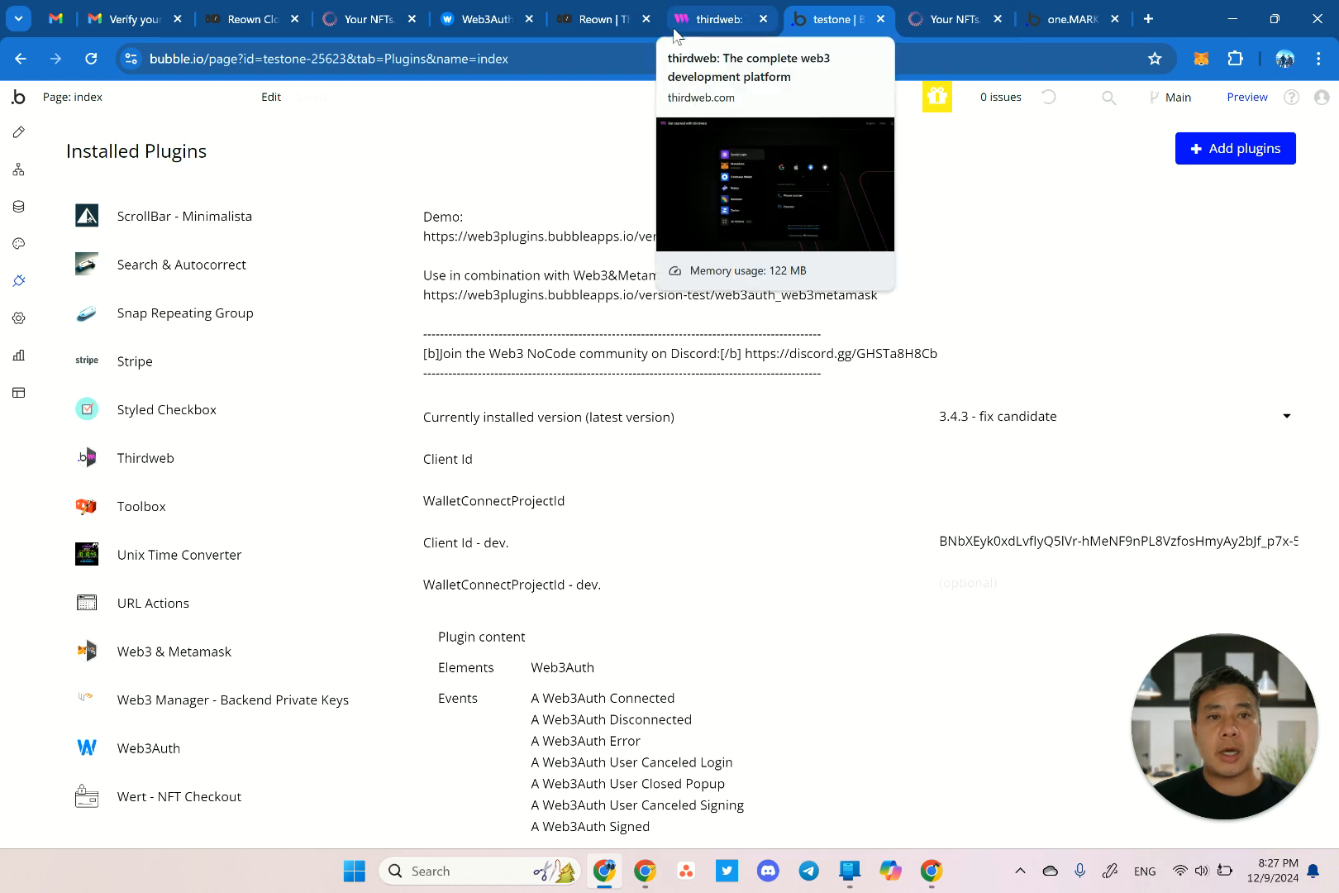
# Create a Sapphire Mainnet copy of the project named testone_mainnet.
pyautogui.click(527, 23)
pyautogui.scroll(-10, 790, 426)
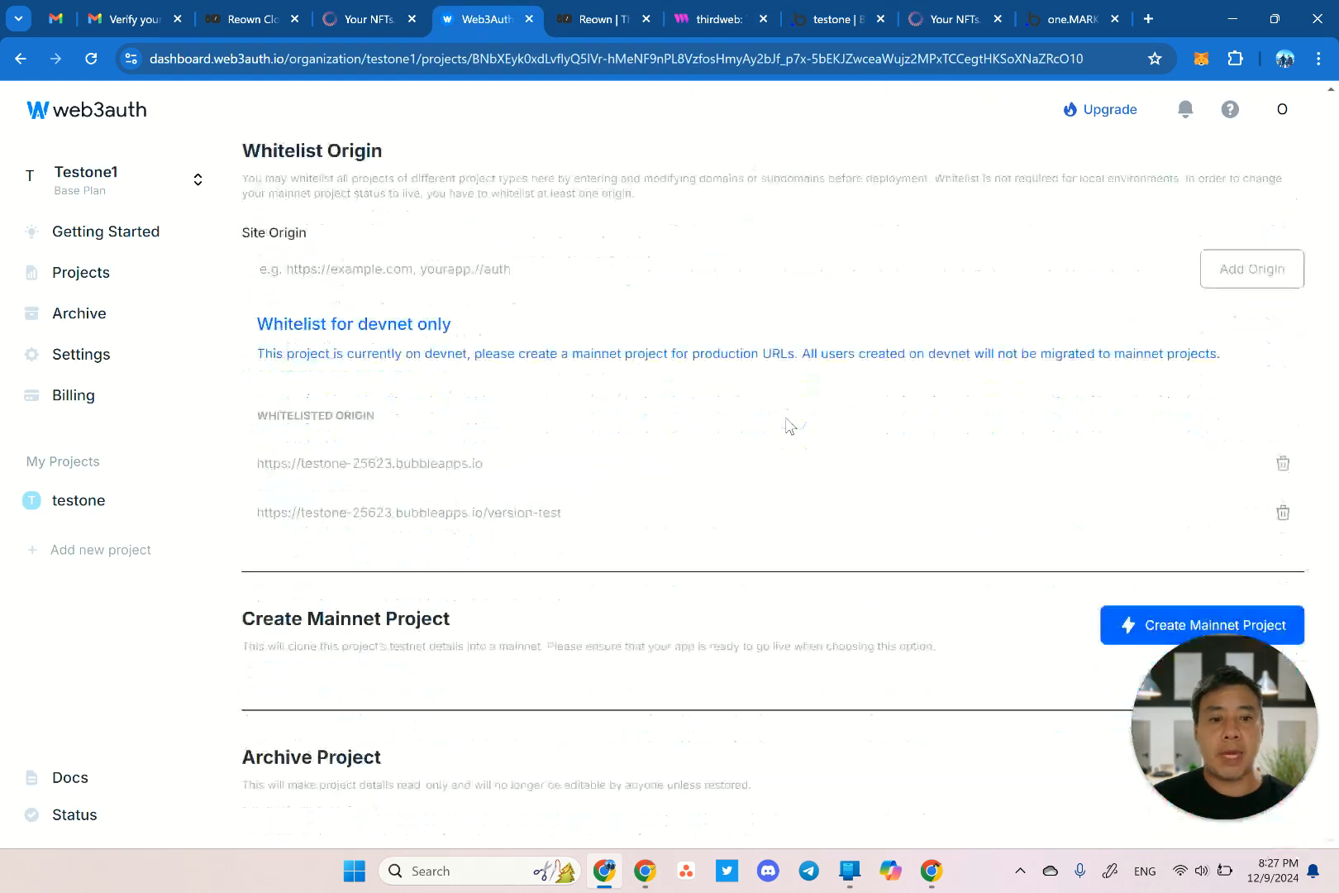
pyautogui.click(1133, 632)
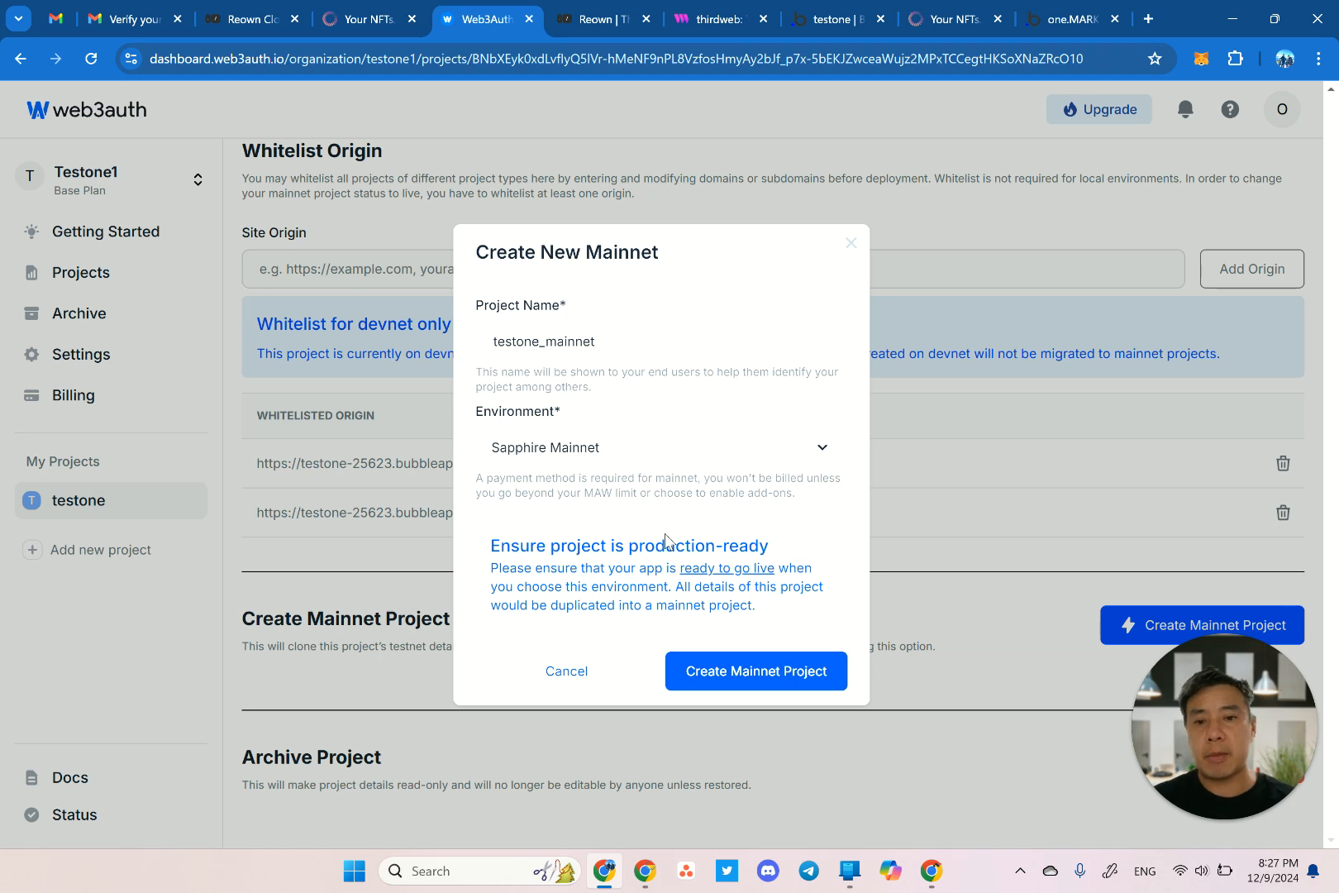
pyautogui.click(734, 672)
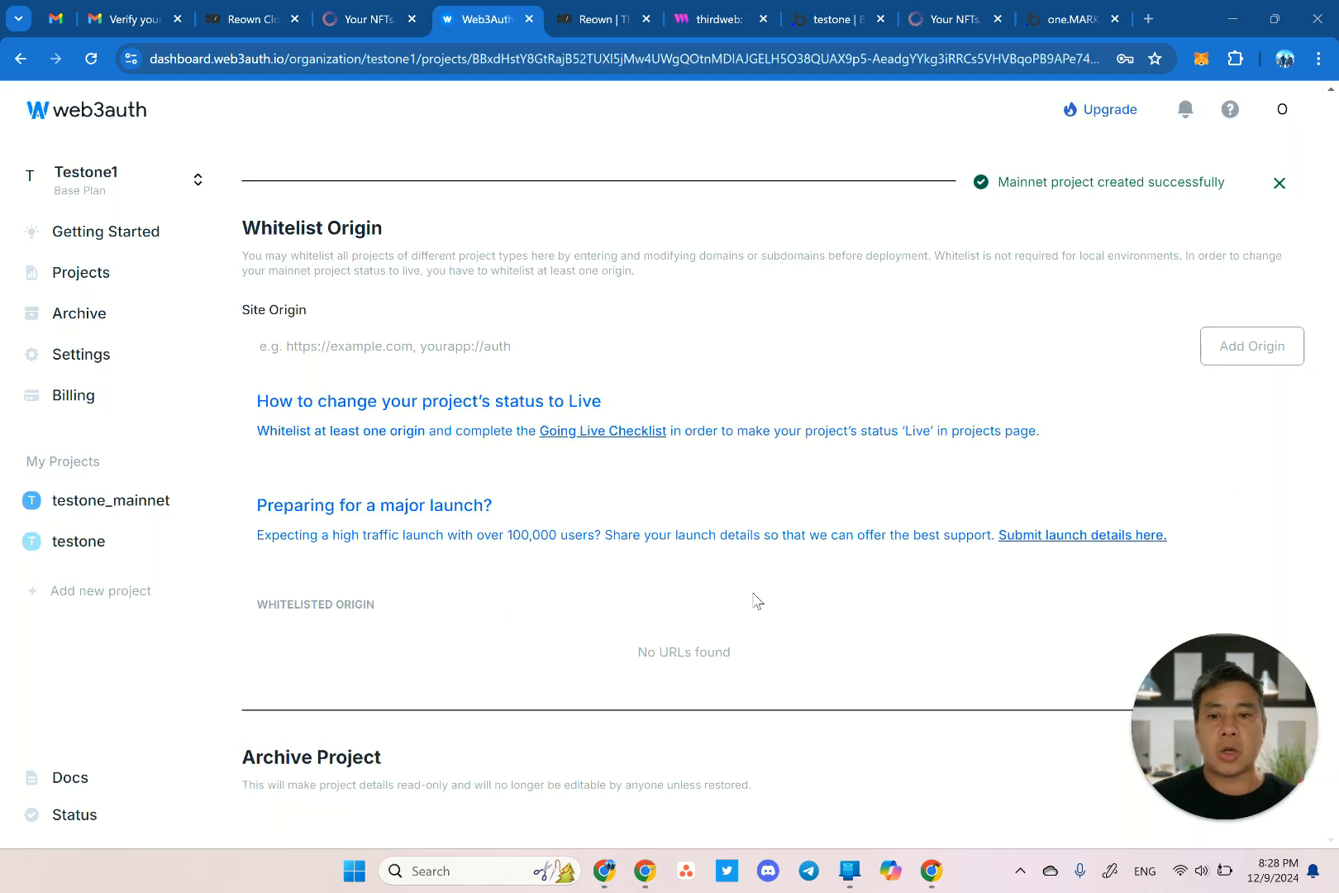
pyautogui.scroll(10, 755, 601)
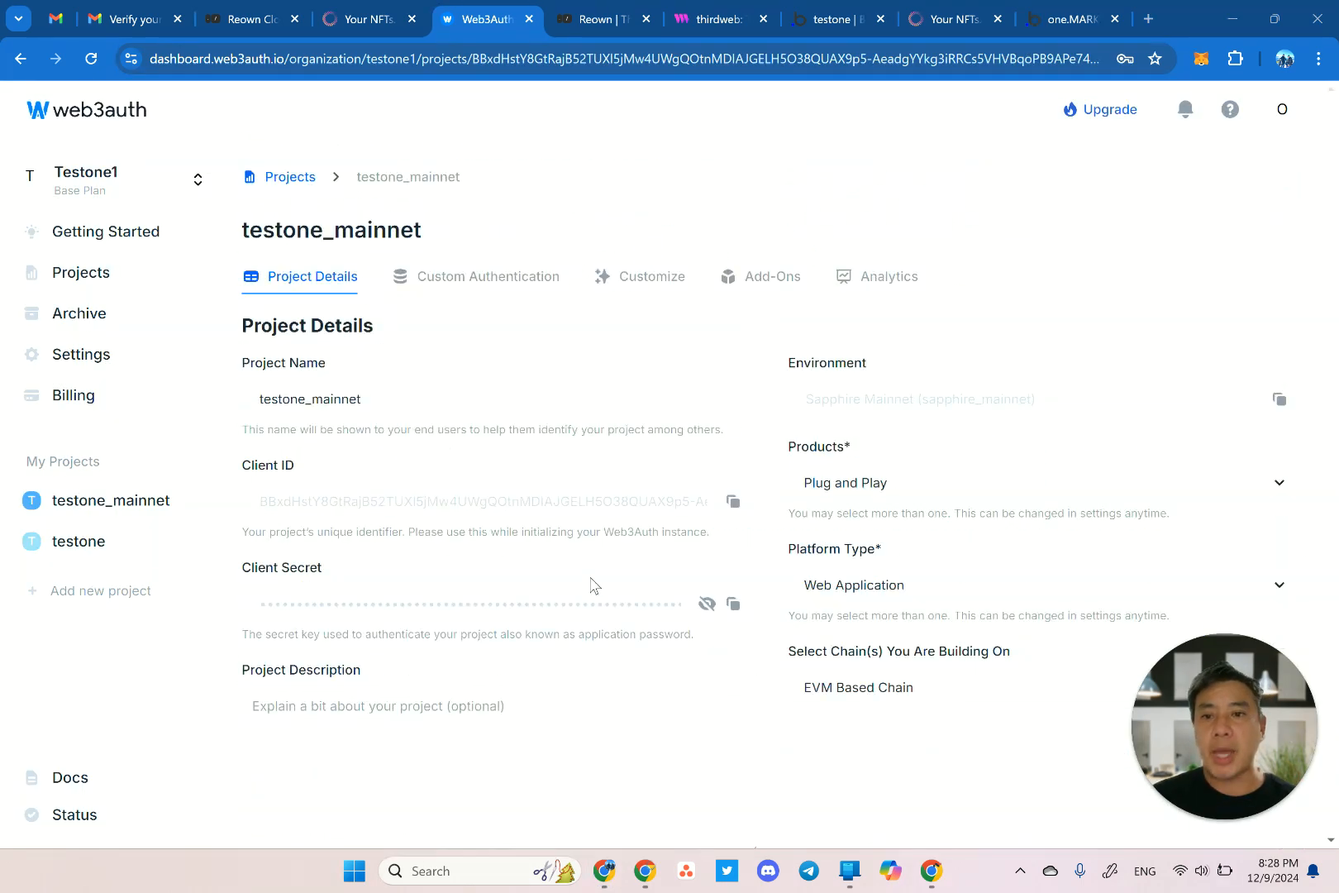
# Copy the Bubble preview URL and whitelist its bare bubbleapps.io domain as a site origin.
pyautogui.scroll(-10, 579, 588)
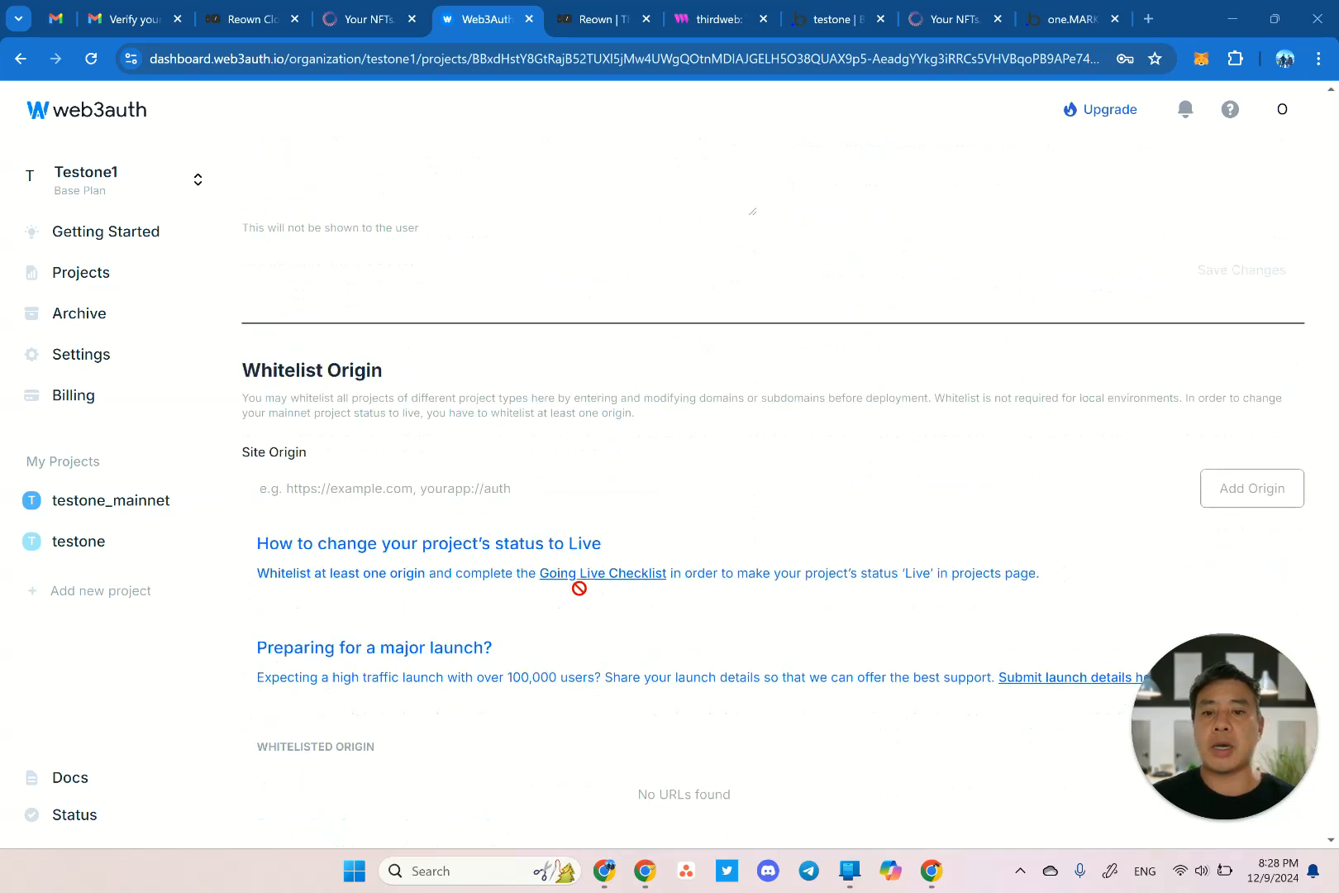
pyautogui.click(942, 19)
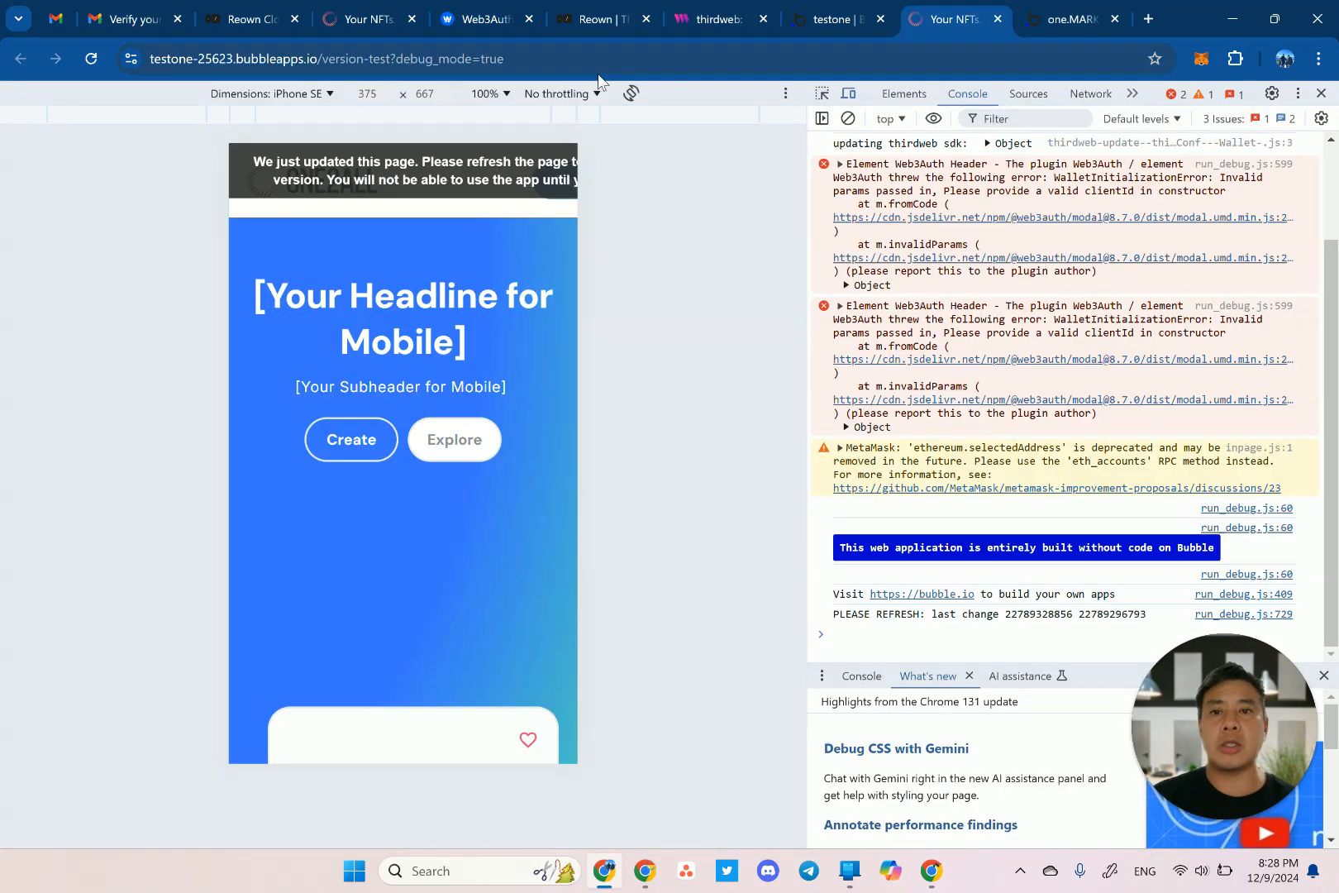
pyautogui.click(583, 58)
pyautogui.hotkey('ctrl', 'c')
pyautogui.click(482, 23)
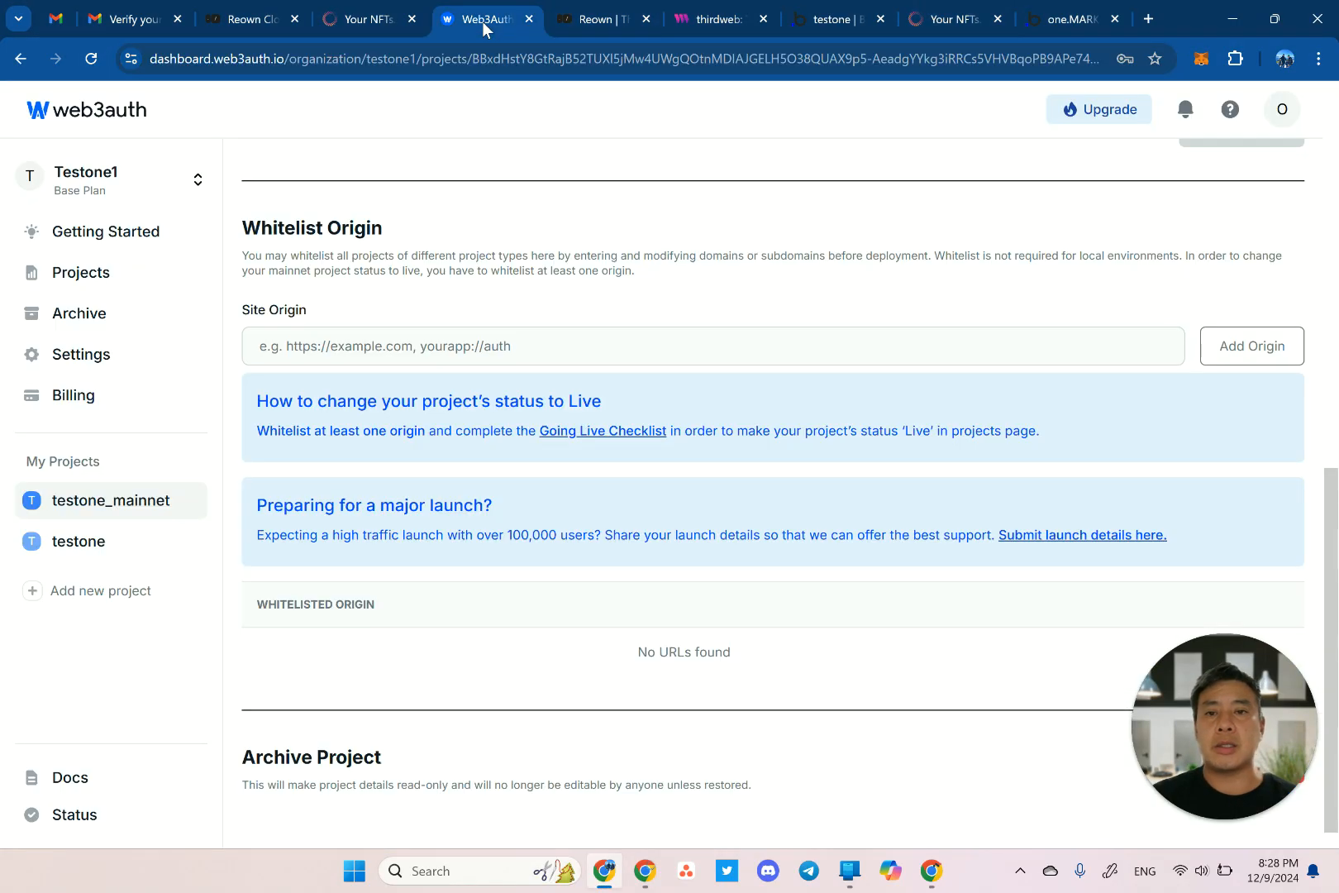
pyautogui.click(479, 348)
pyautogui.hotkey('ctrl', 'v')
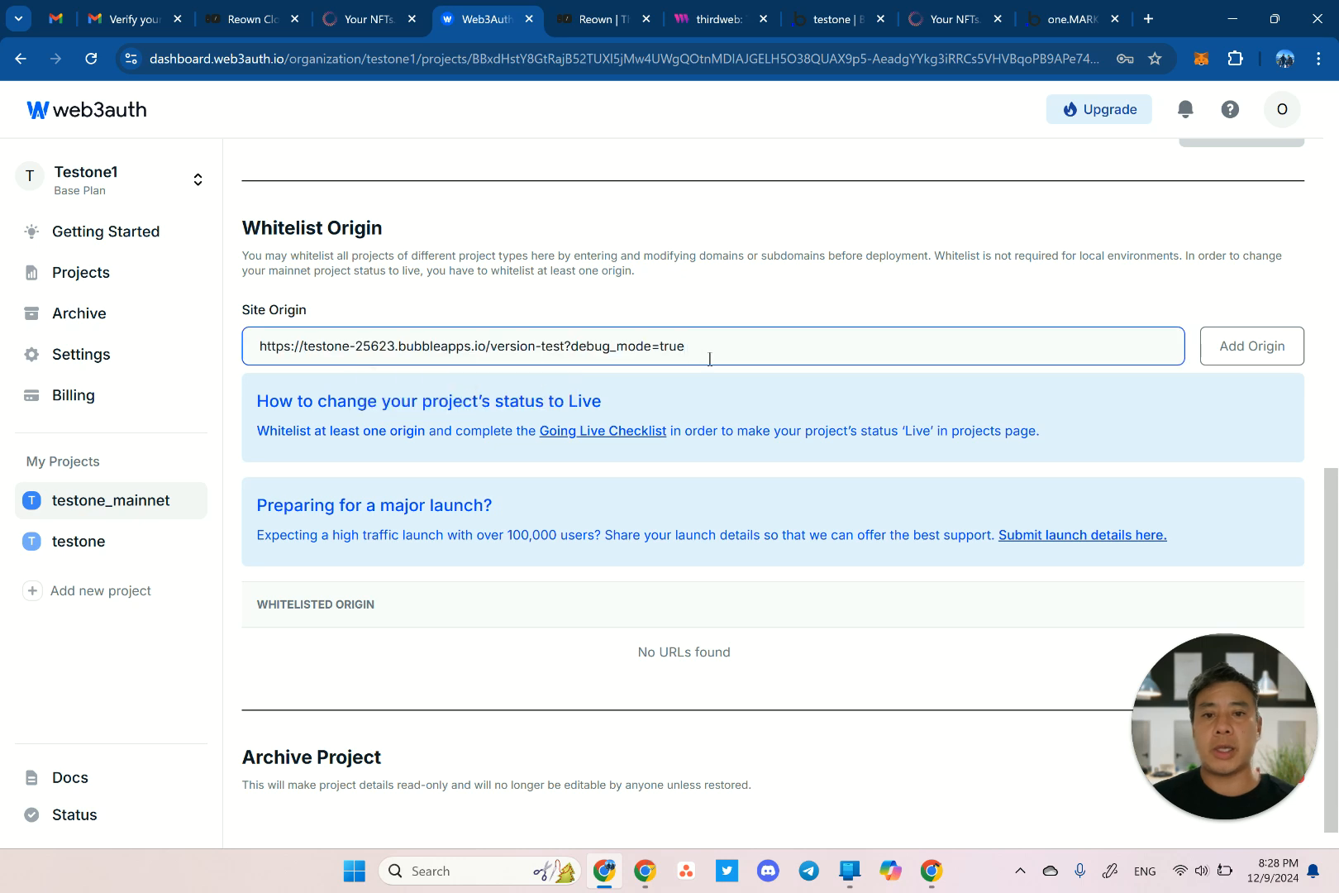
pyautogui.hotkey('ctrl', 'shift', 'Left')
pyautogui.hotkey('ctrl', 'shift', 'Left')
pyautogui.hotkey('ctrl', 'shift', 'Left')
pyautogui.hotkey('ctrl', 'shift', 'Left')
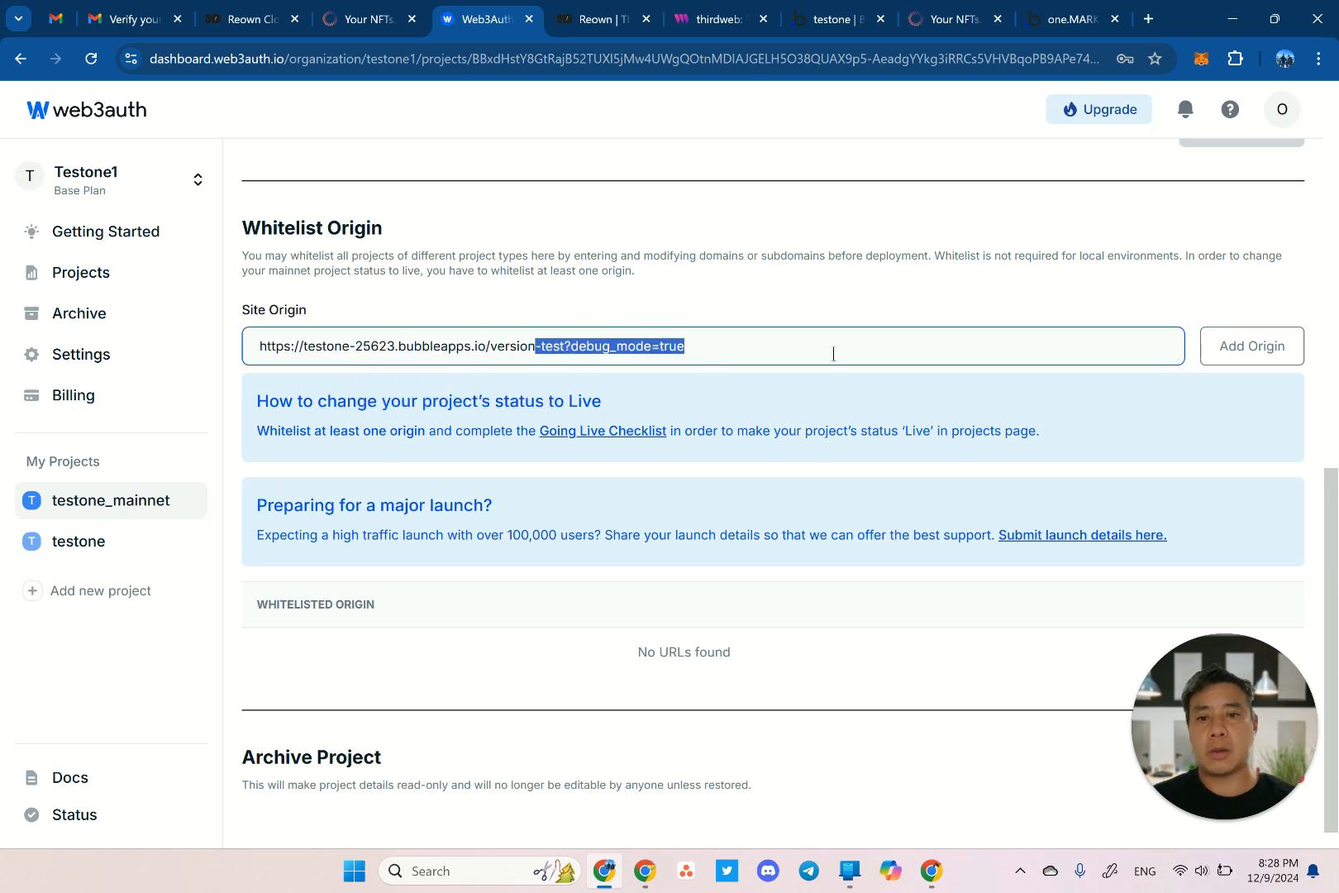
pyautogui.hotkey('ctrl', 'shift', 'Left')
pyautogui.press('BackSpace')
pyautogui.click(1238, 331)
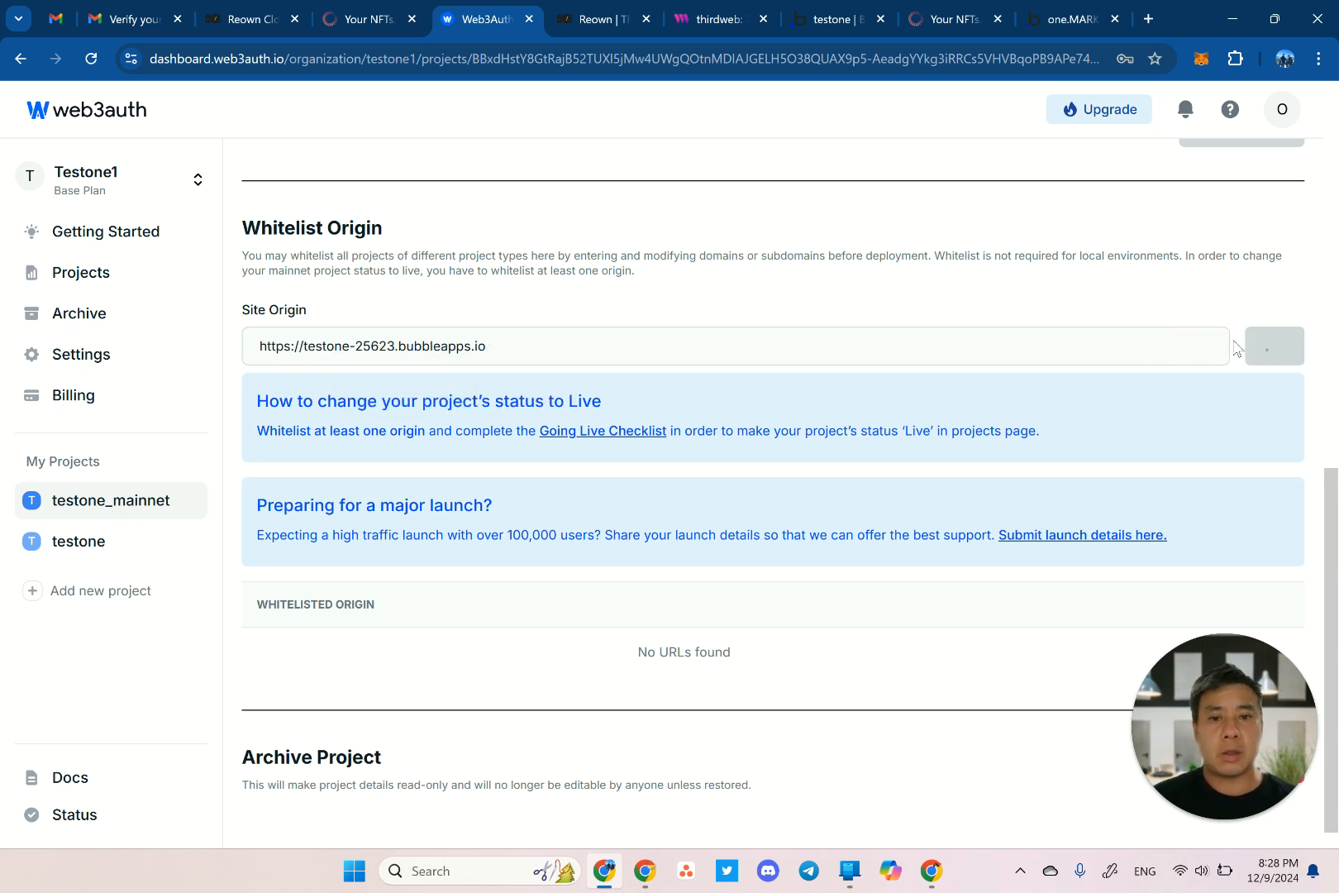
# Whitelist the /version-test URL as a second origin and copy the project's Client ID.
pyautogui.click(598, 446)
pyautogui.hotkey('ctrl', 'v')
pyautogui.hotkey('ctrl', 'shift', 'Left')
pyautogui.hotkey('ctrl', 'shift', 'Left')
pyautogui.hotkey('ctrl', 'shift', 'Left')
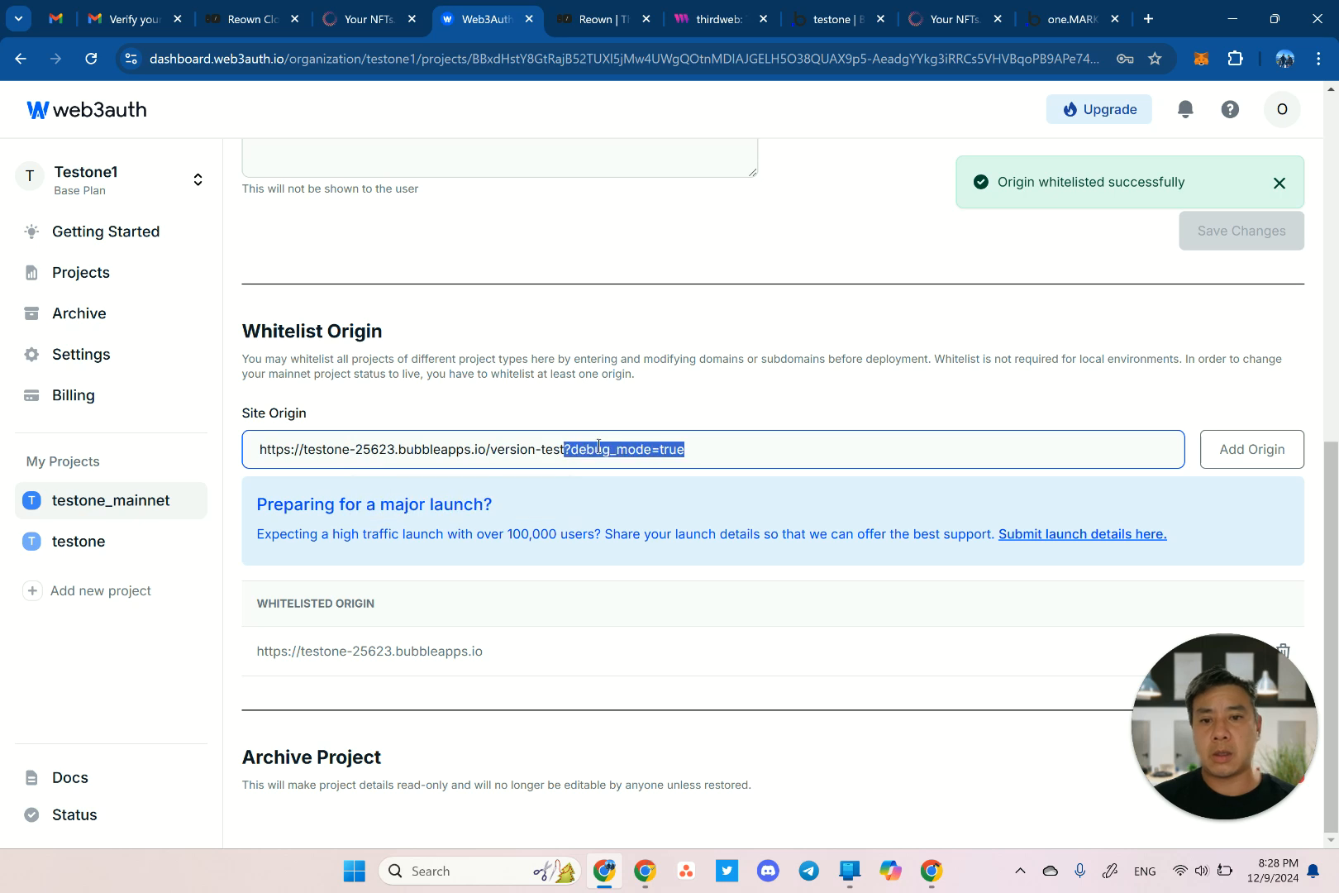
pyautogui.press('BackSpace')
pyautogui.click(1231, 463)
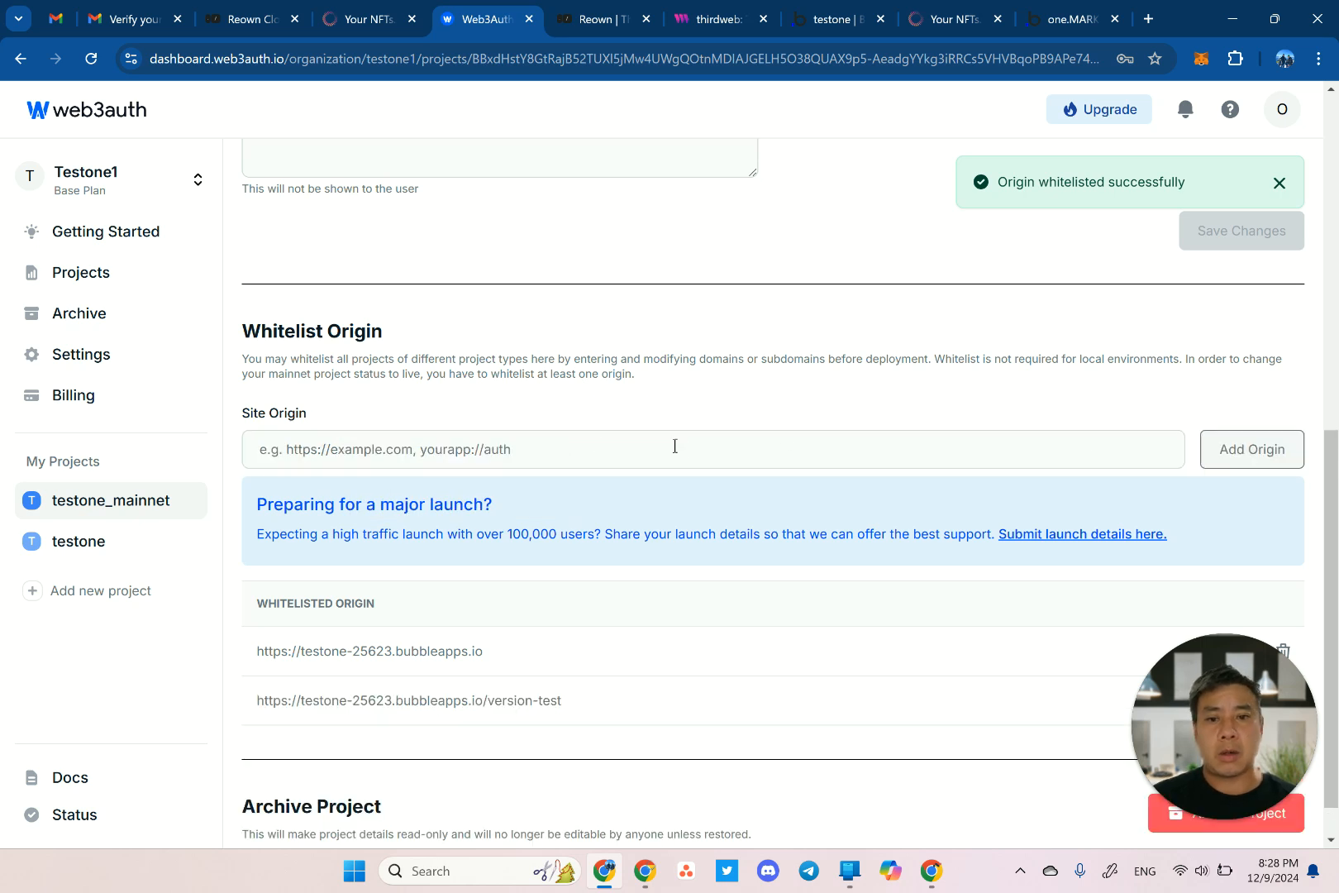
pyautogui.scroll(7, 554, 266)
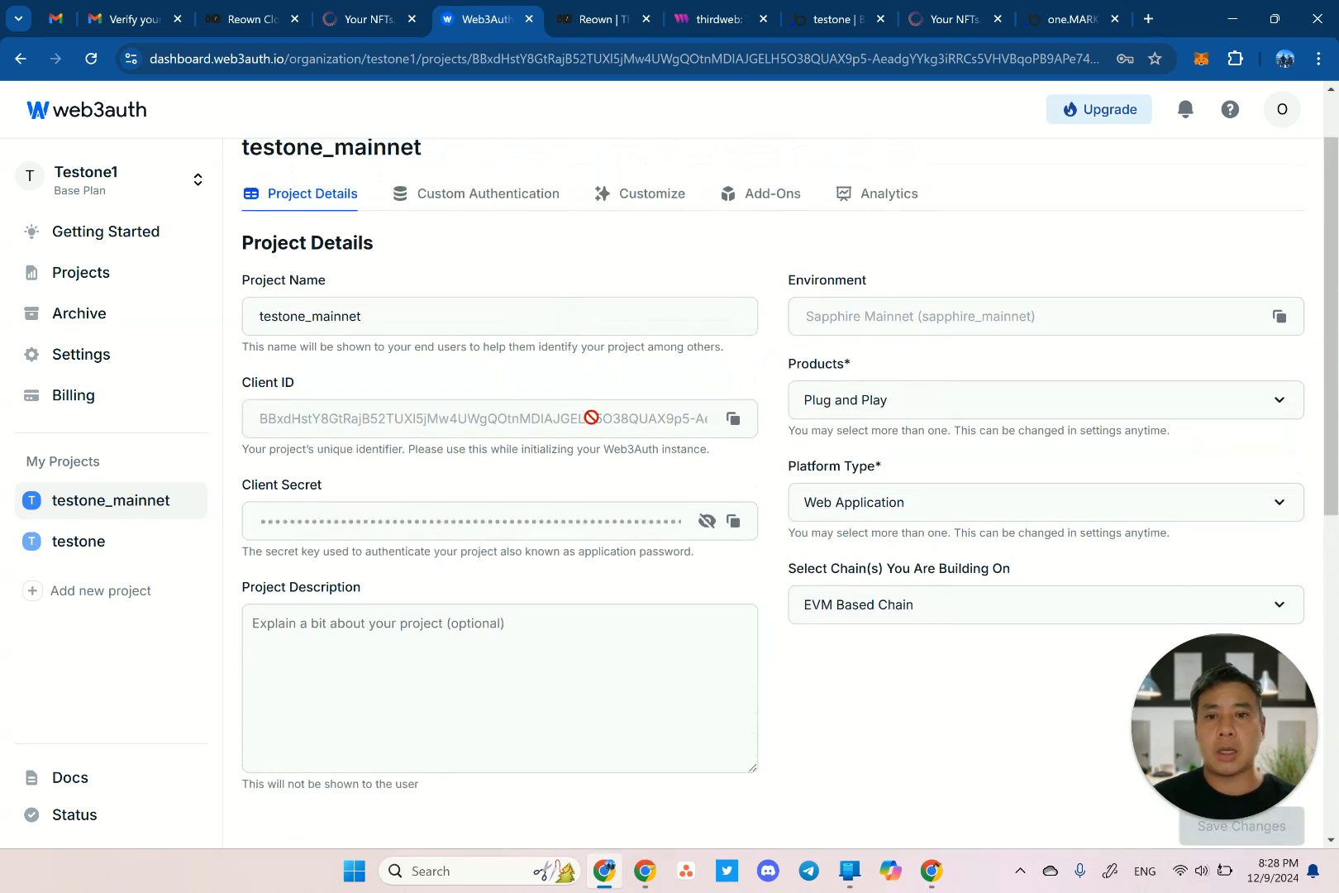
pyautogui.click(732, 419)
# Paste the testone_mainnet Client ID into Bubble's Web3Auth Client Id setting, then go to Reown.
pyautogui.click(827, 22)
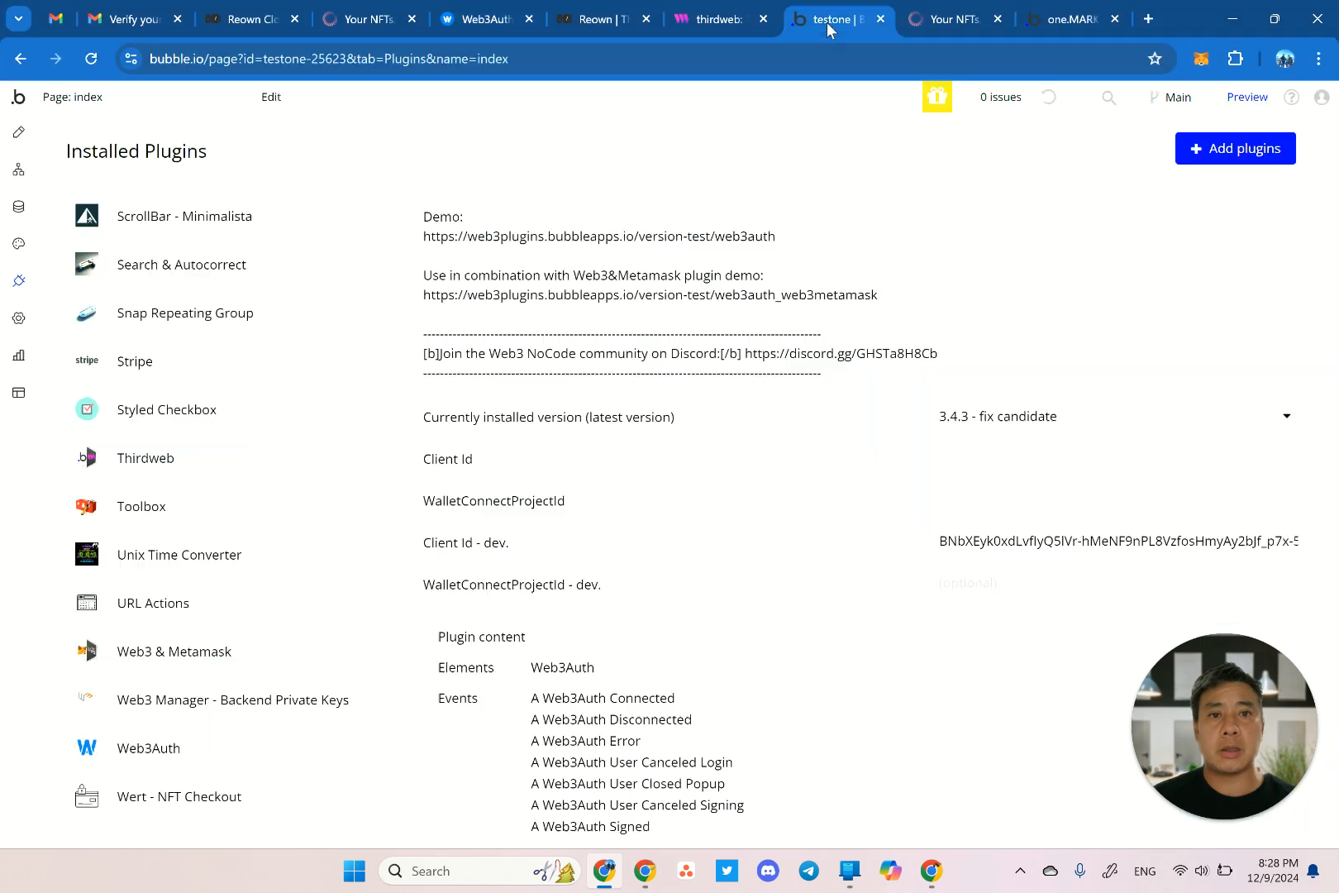
pyautogui.click(992, 457)
pyautogui.hotkey('ctrl', 'v')
pyautogui.click(804, 478)
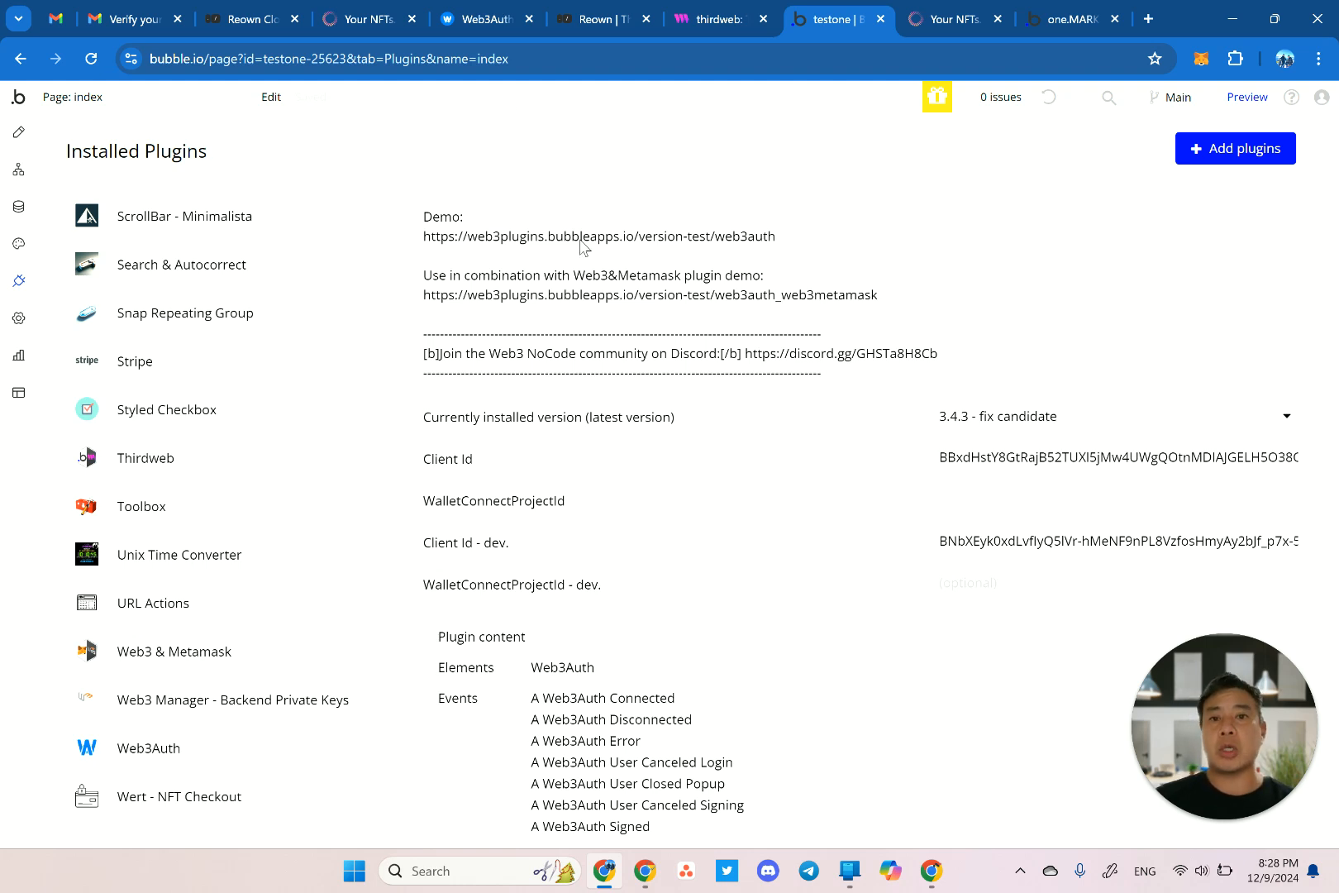
pyautogui.click(591, 20)
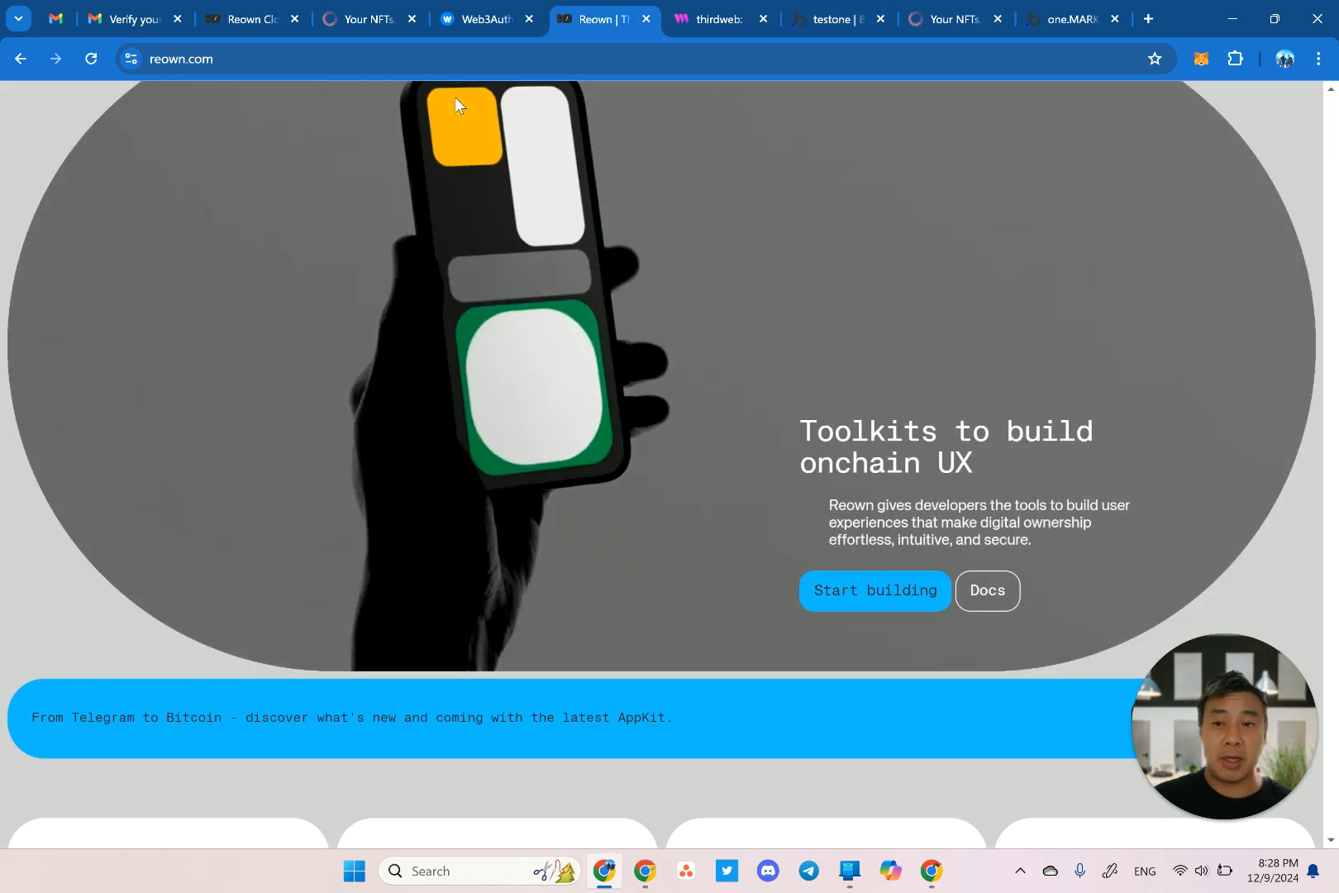
# Load walletconnect.com, then close it and go to the Reown Cloud sign-in page.
pyautogui.hotkey('ctrl', 'l')
pyautogui.write('walle')
pyautogui.press('Return')
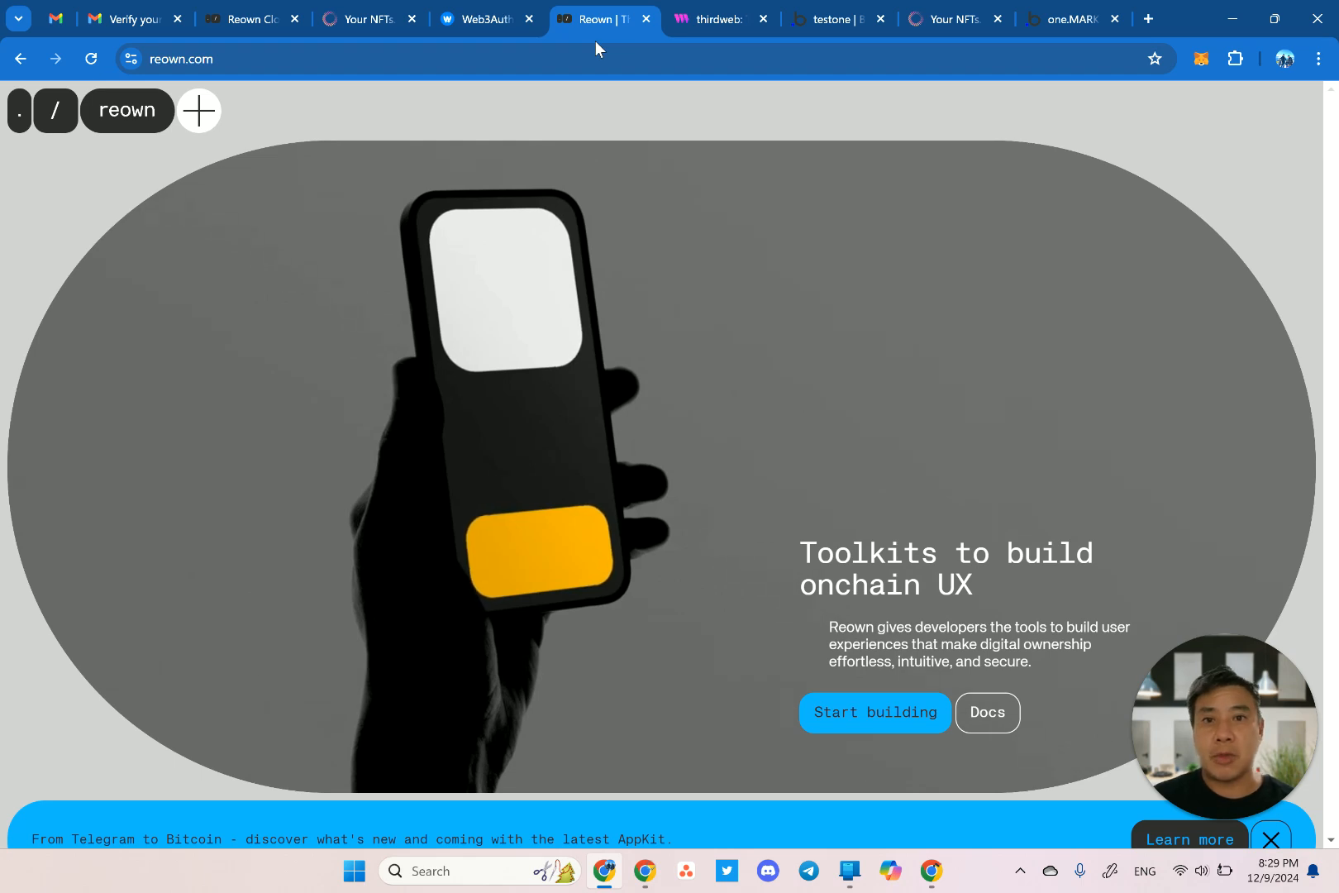
pyautogui.hotkey('ctrl', 'w')
pyautogui.click(265, 21)
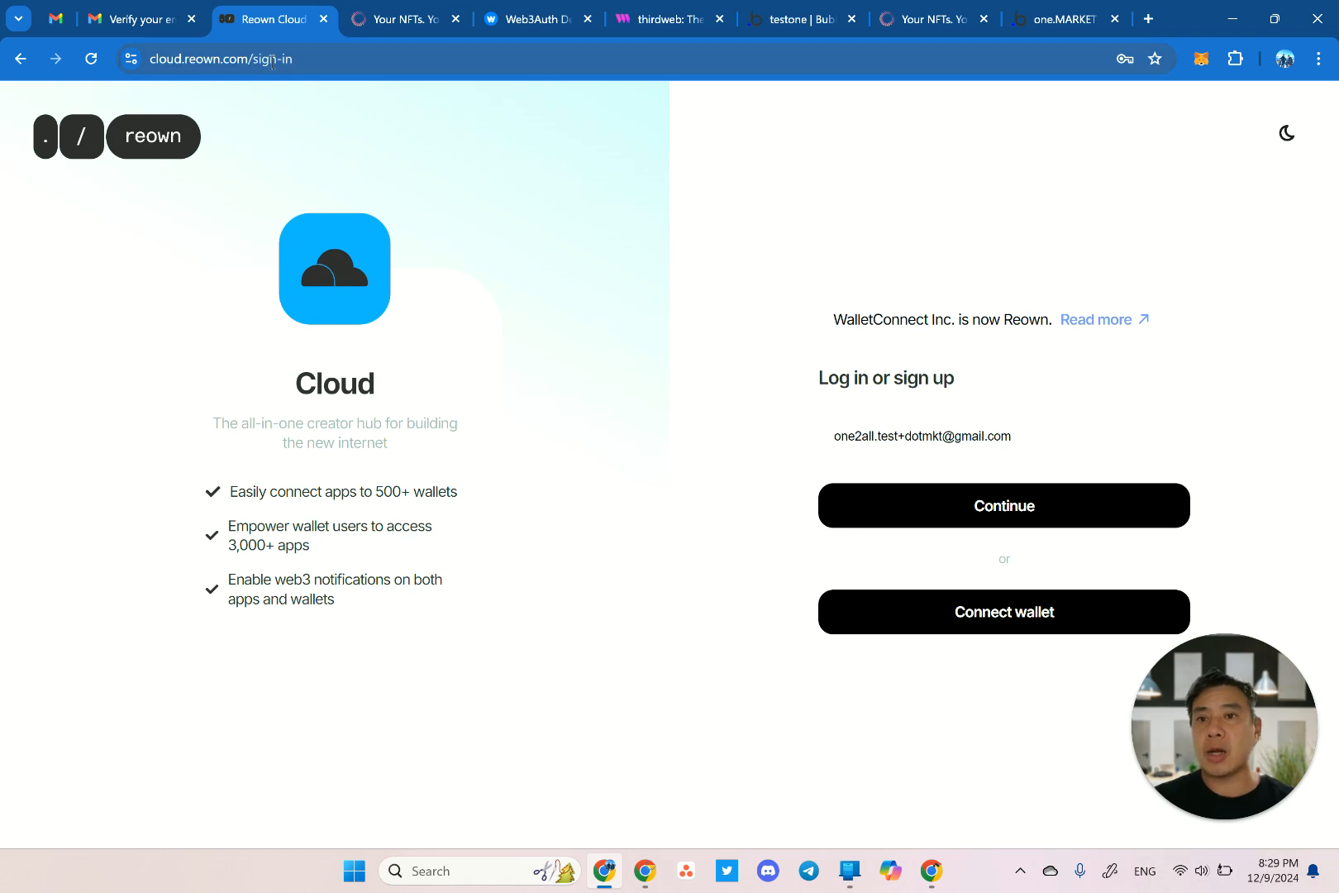
# Sign up for Reown Cloud with the new testone email address and a password.
pyautogui.click(930, 443)
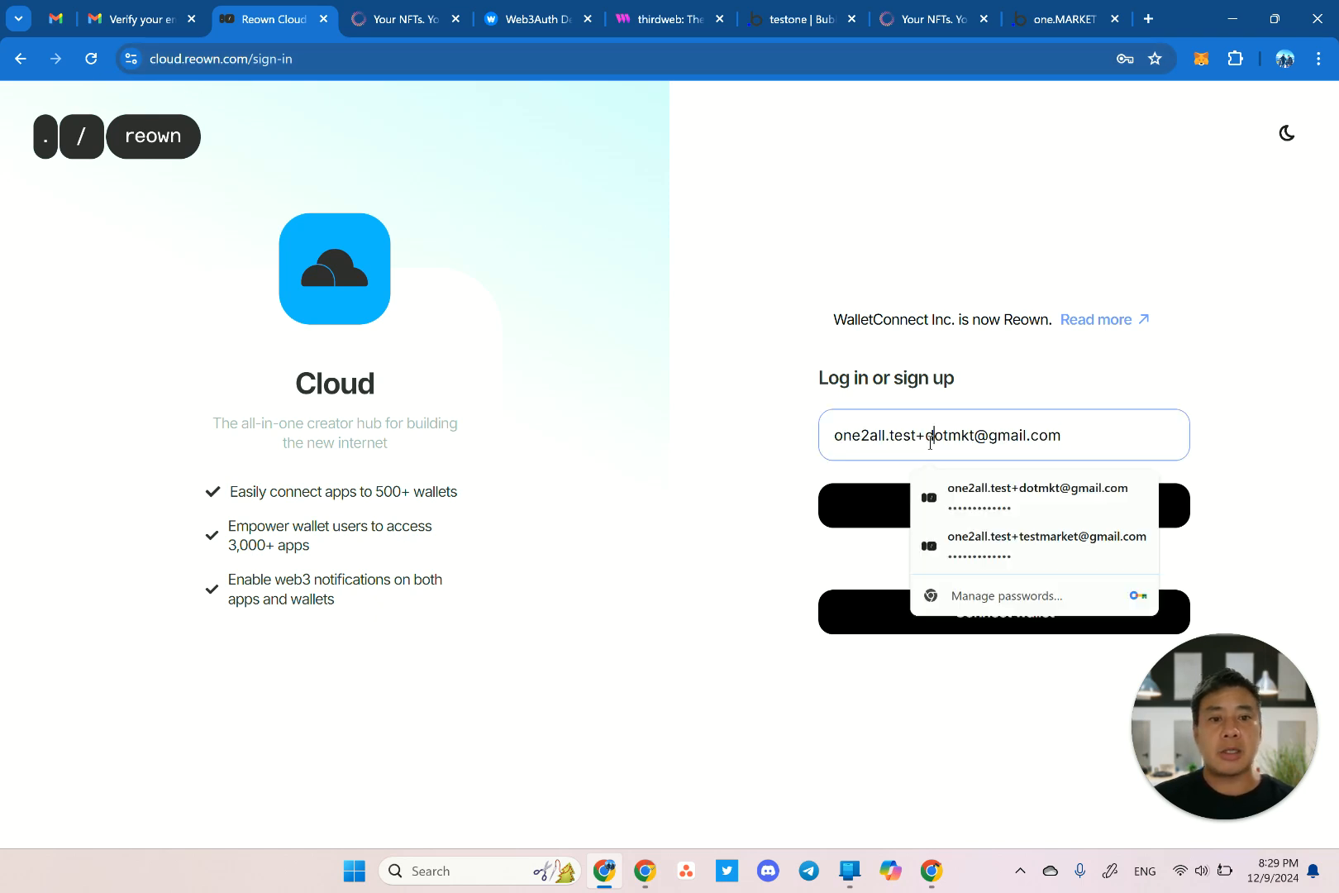
pyautogui.hotkey('ctrl', 'a')
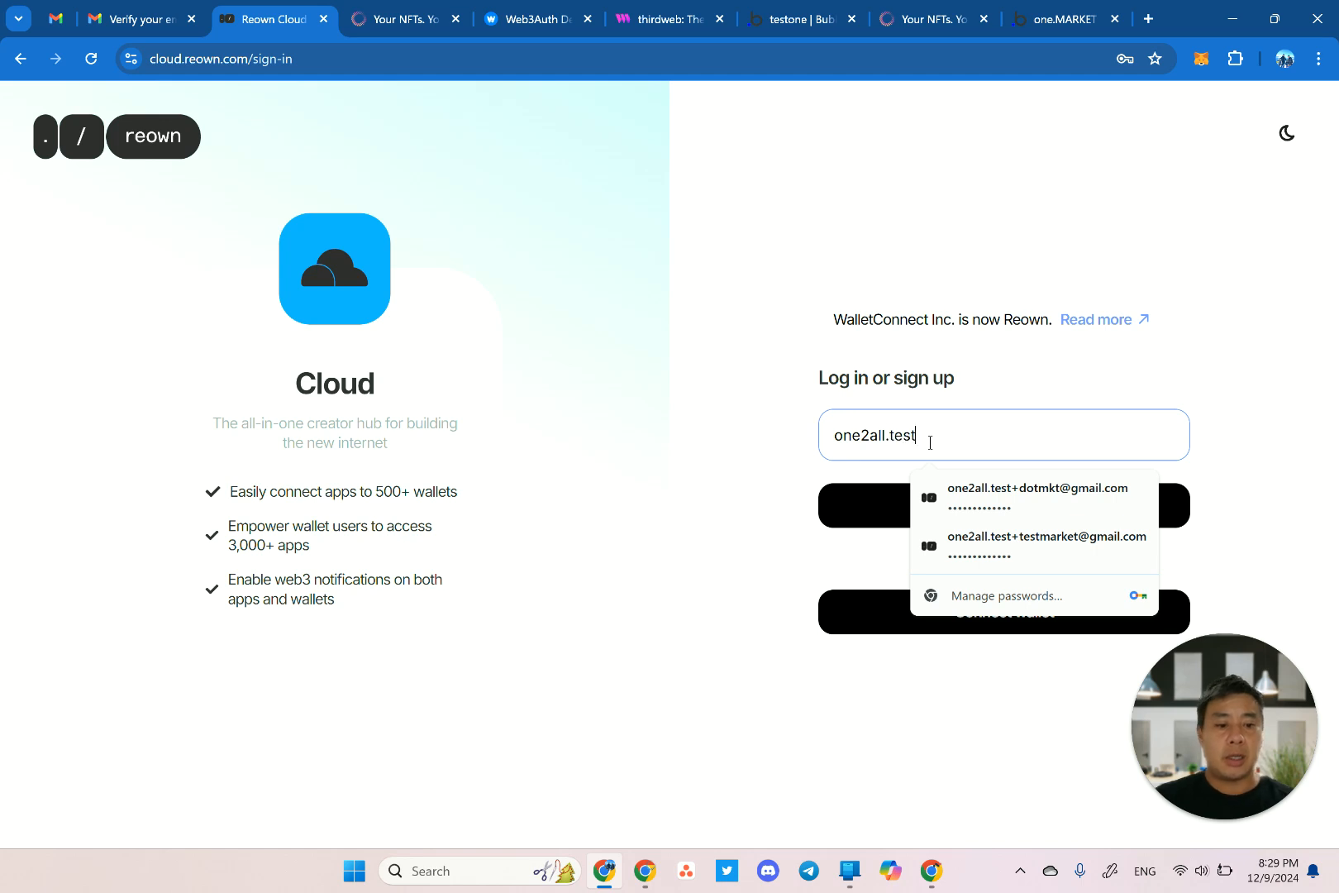
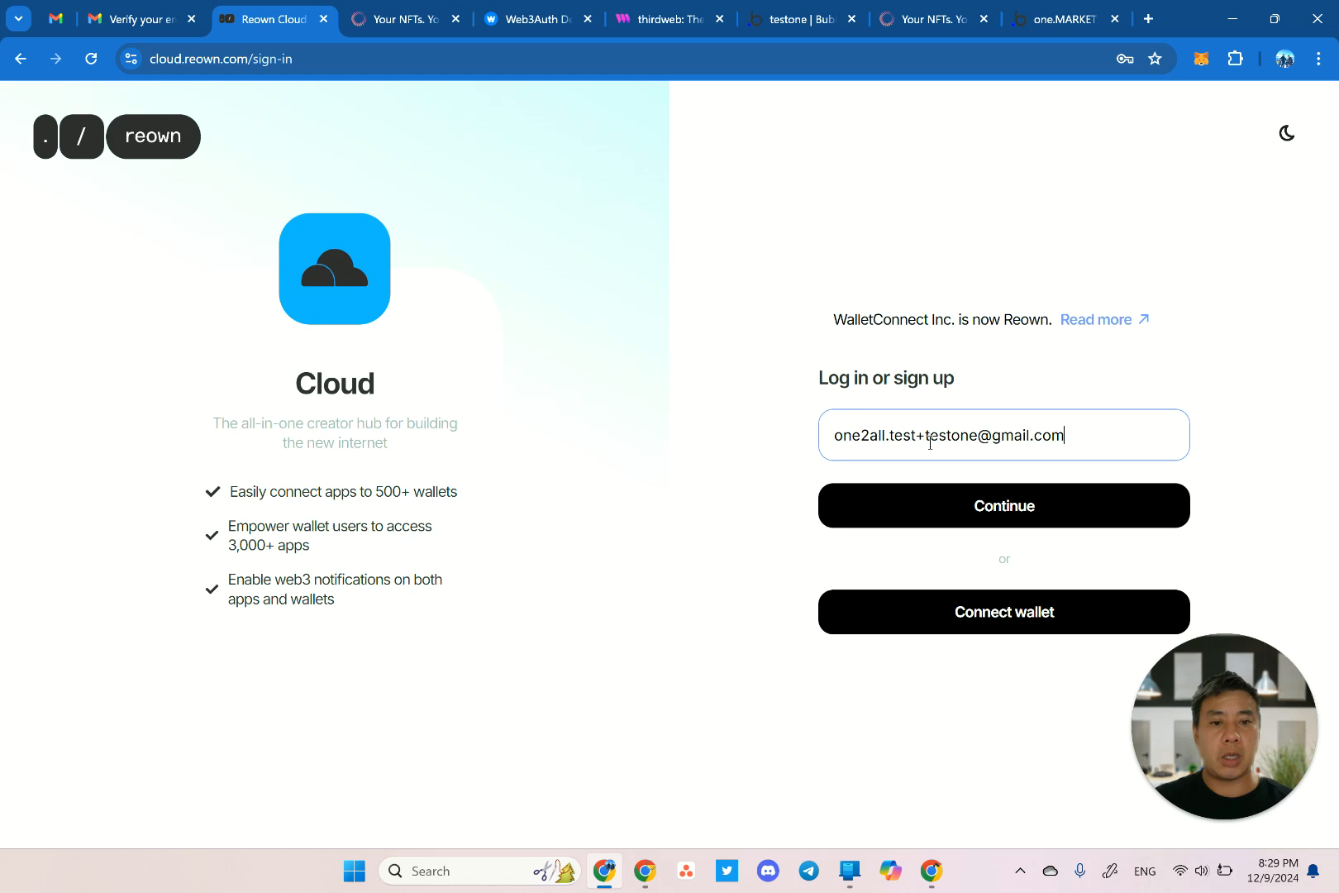
pyautogui.click(927, 512)
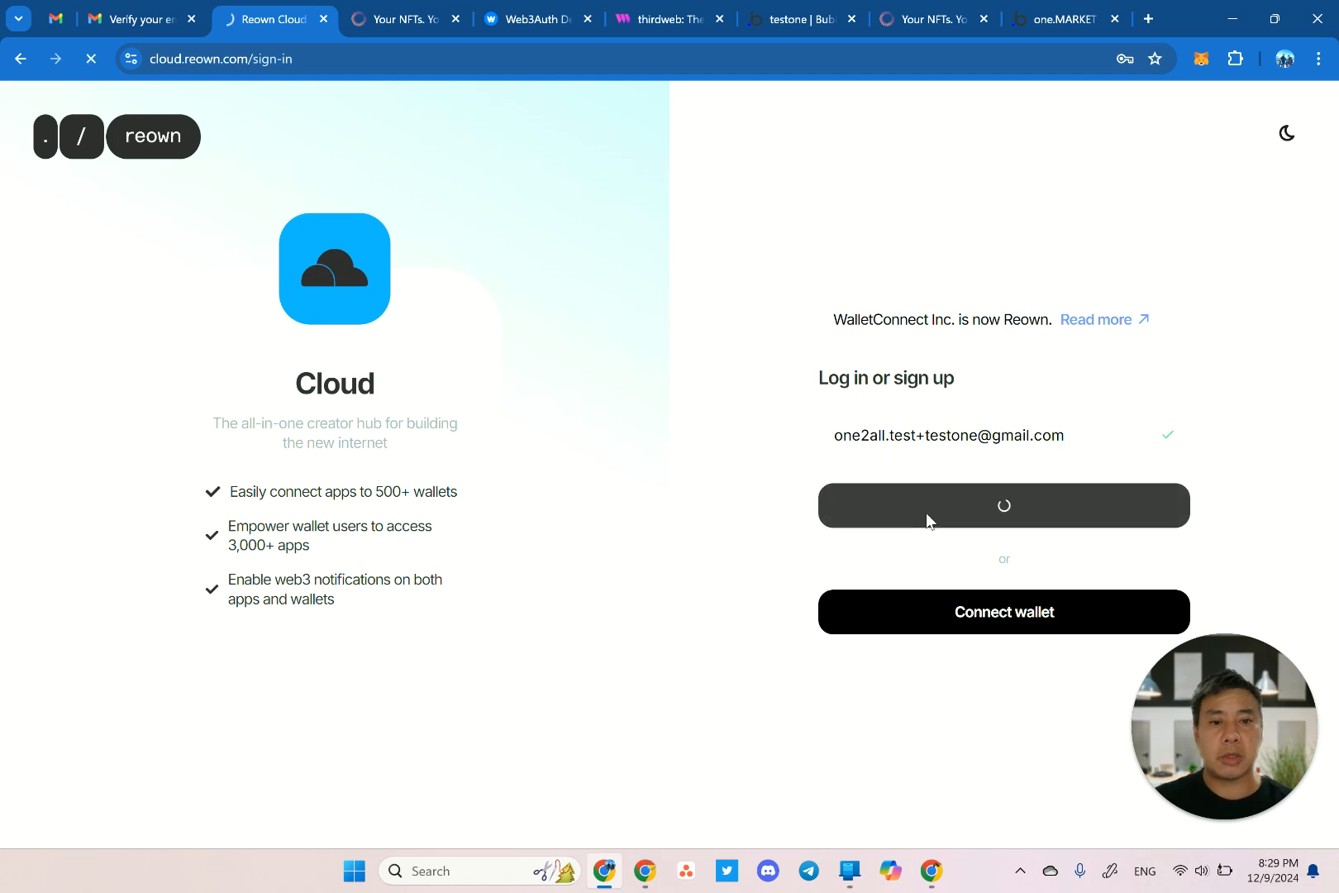
pyautogui.click(922, 353)
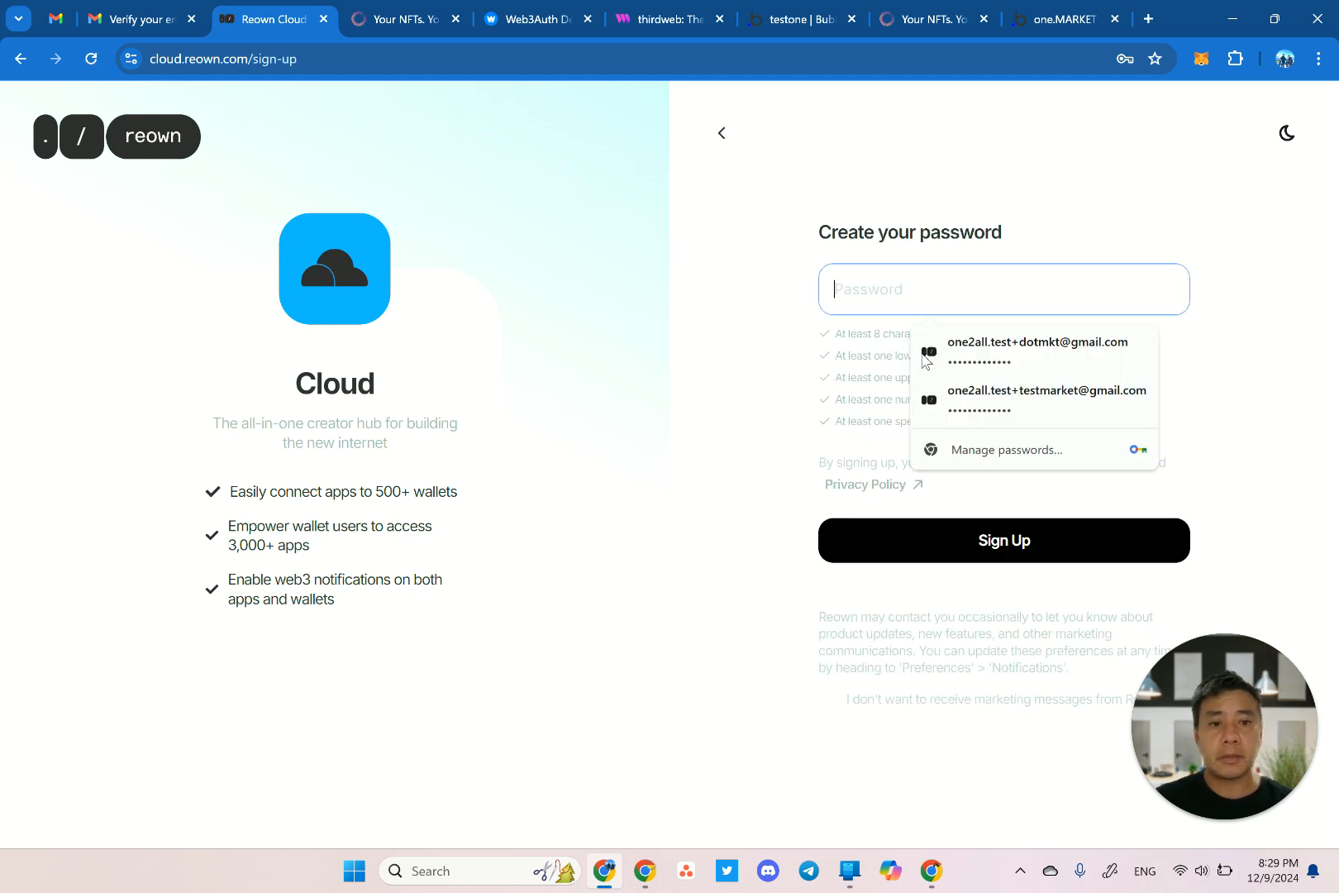
pyautogui.write('••••••')
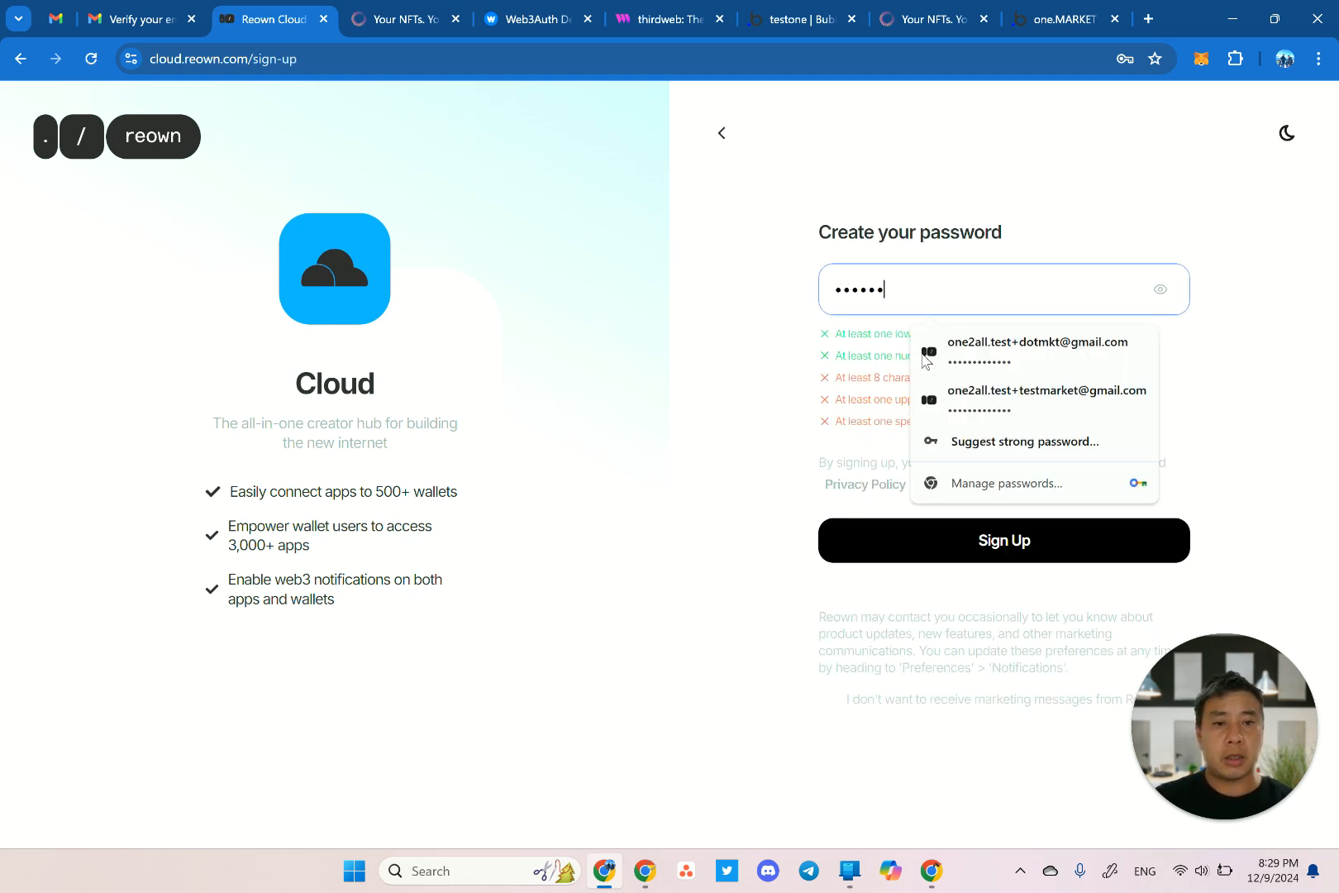
pyautogui.write('••••••')
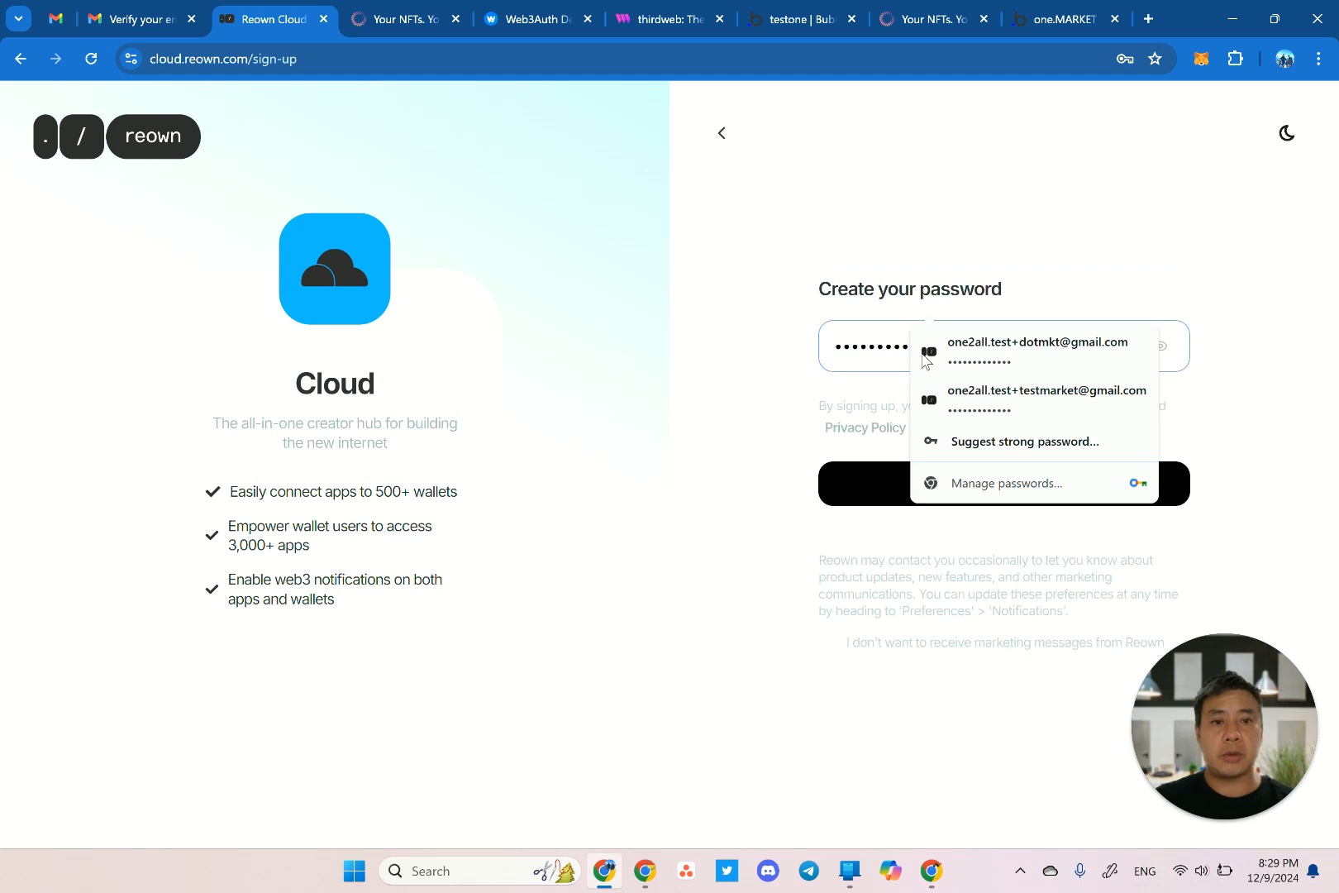
pyautogui.click(876, 480)
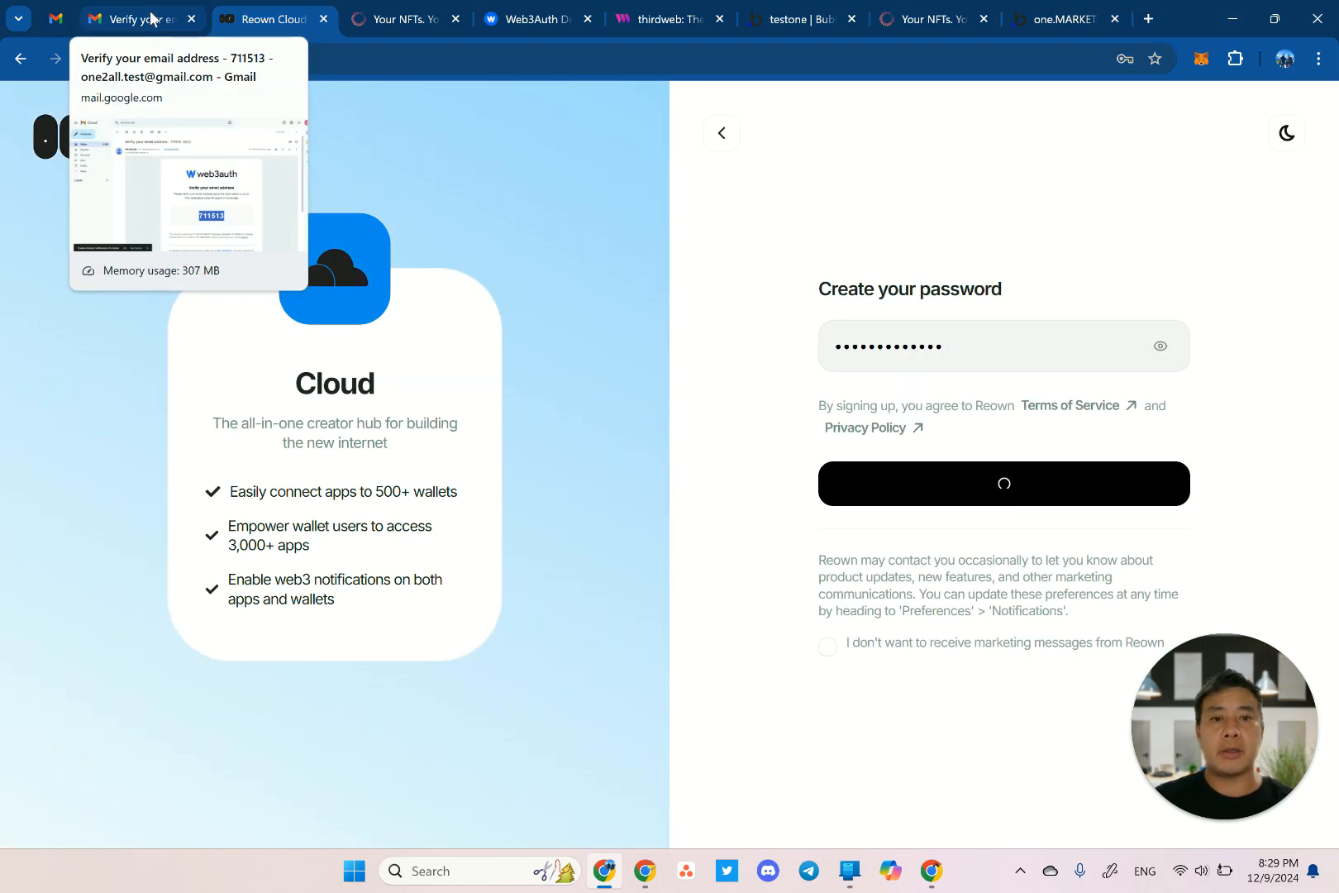
pyautogui.click(151, 16)
pyautogui.click(229, 18)
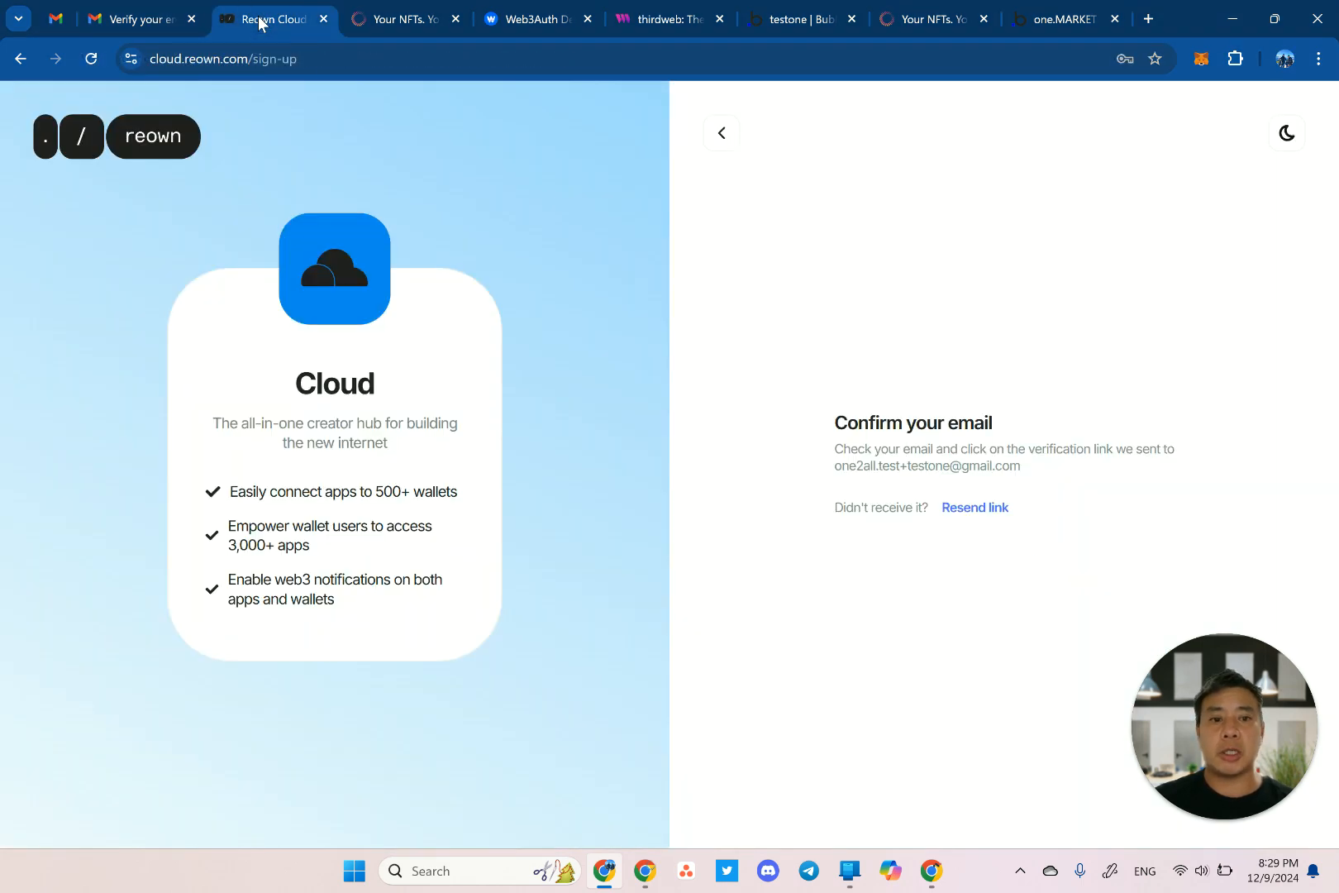
# Confirm the new Reown Cloud email address via the link in the signup email.
pyautogui.click(172, 18)
pyautogui.click(127, 227)
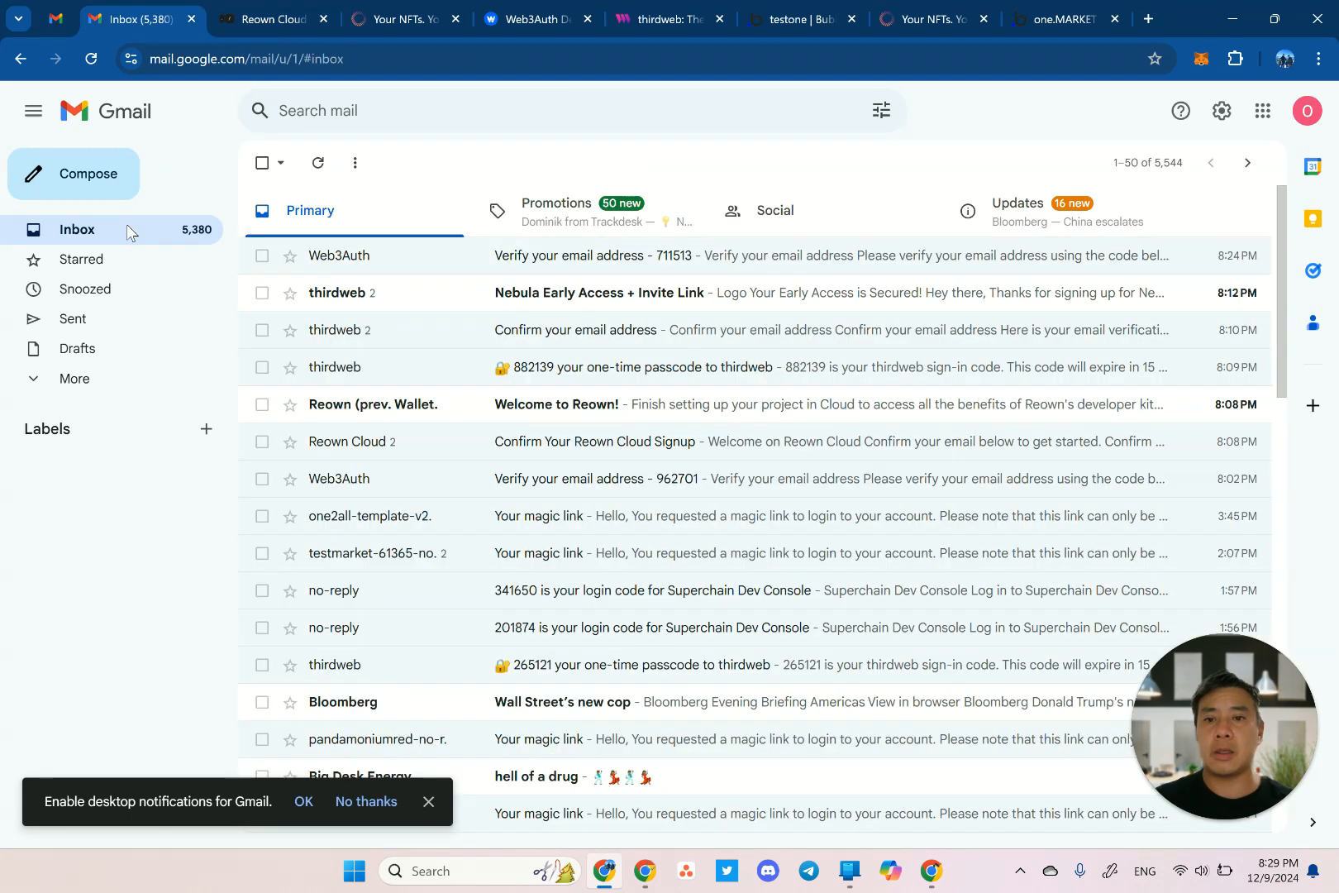
pyautogui.click(564, 259)
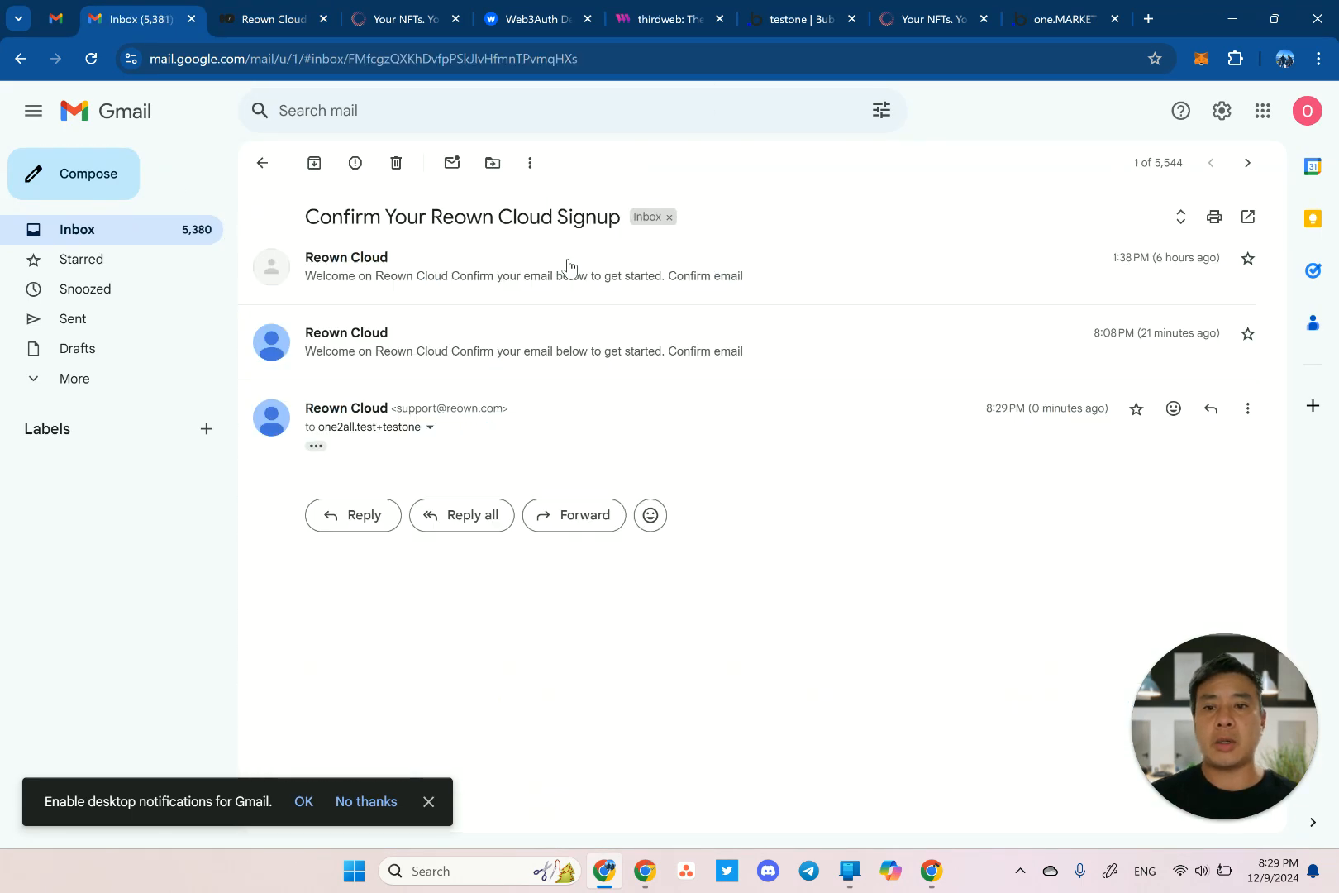
pyautogui.click(322, 451)
pyautogui.scroll(-1, 520, 485)
pyautogui.scroll(-1, 520, 486)
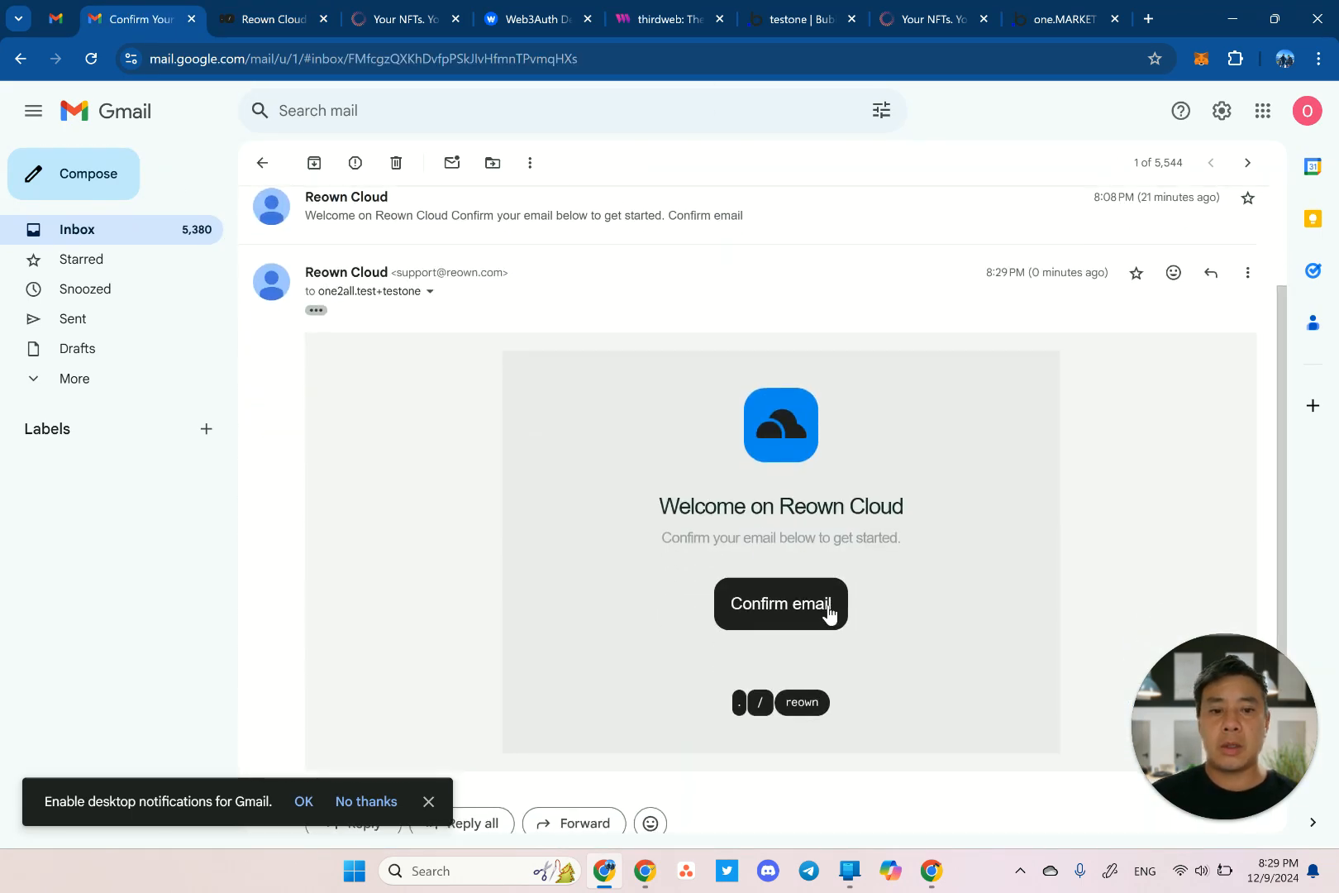
pyautogui.click(831, 612)
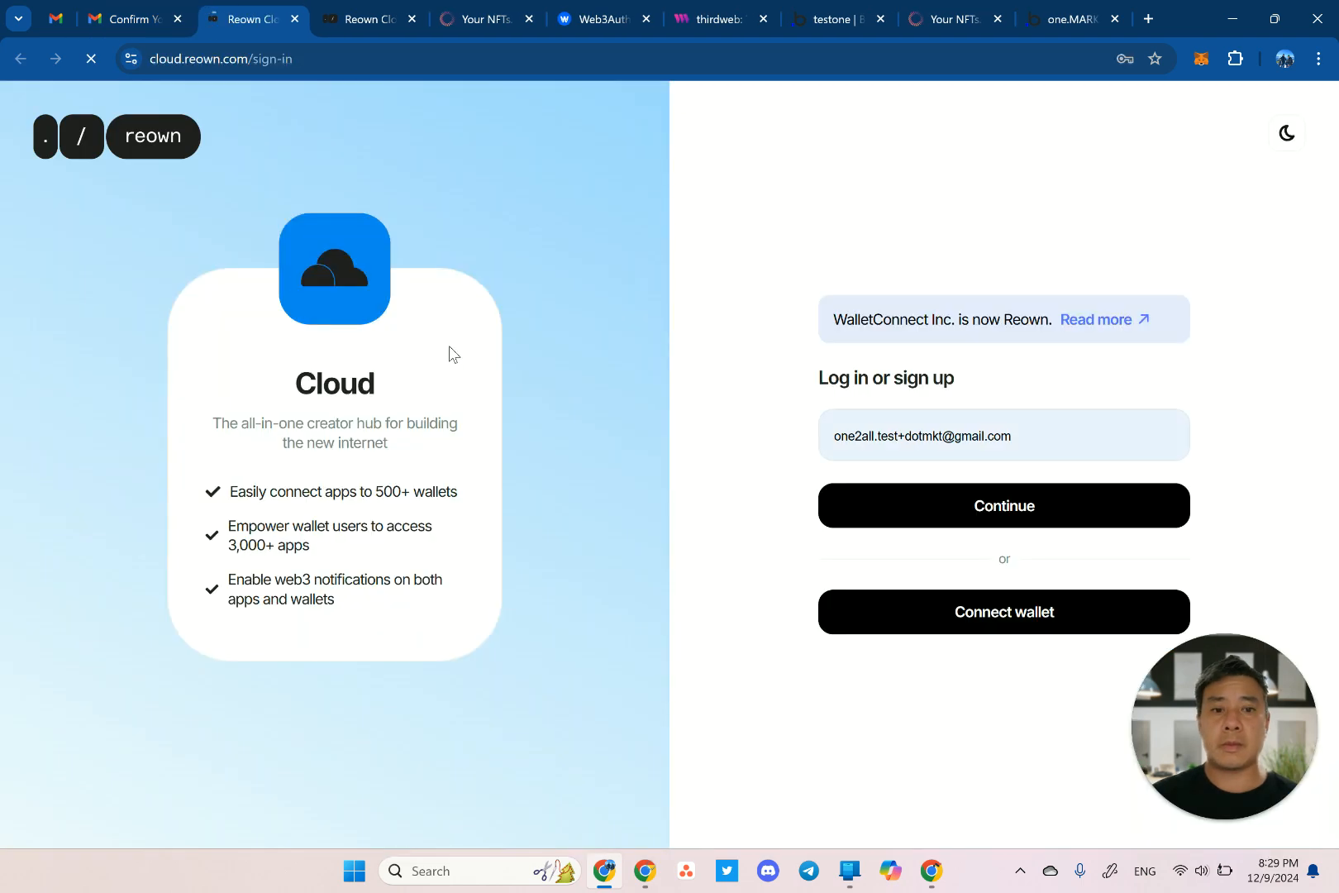
# Log in to Reown Cloud with the account password and save it in the browser.
pyautogui.click(918, 512)
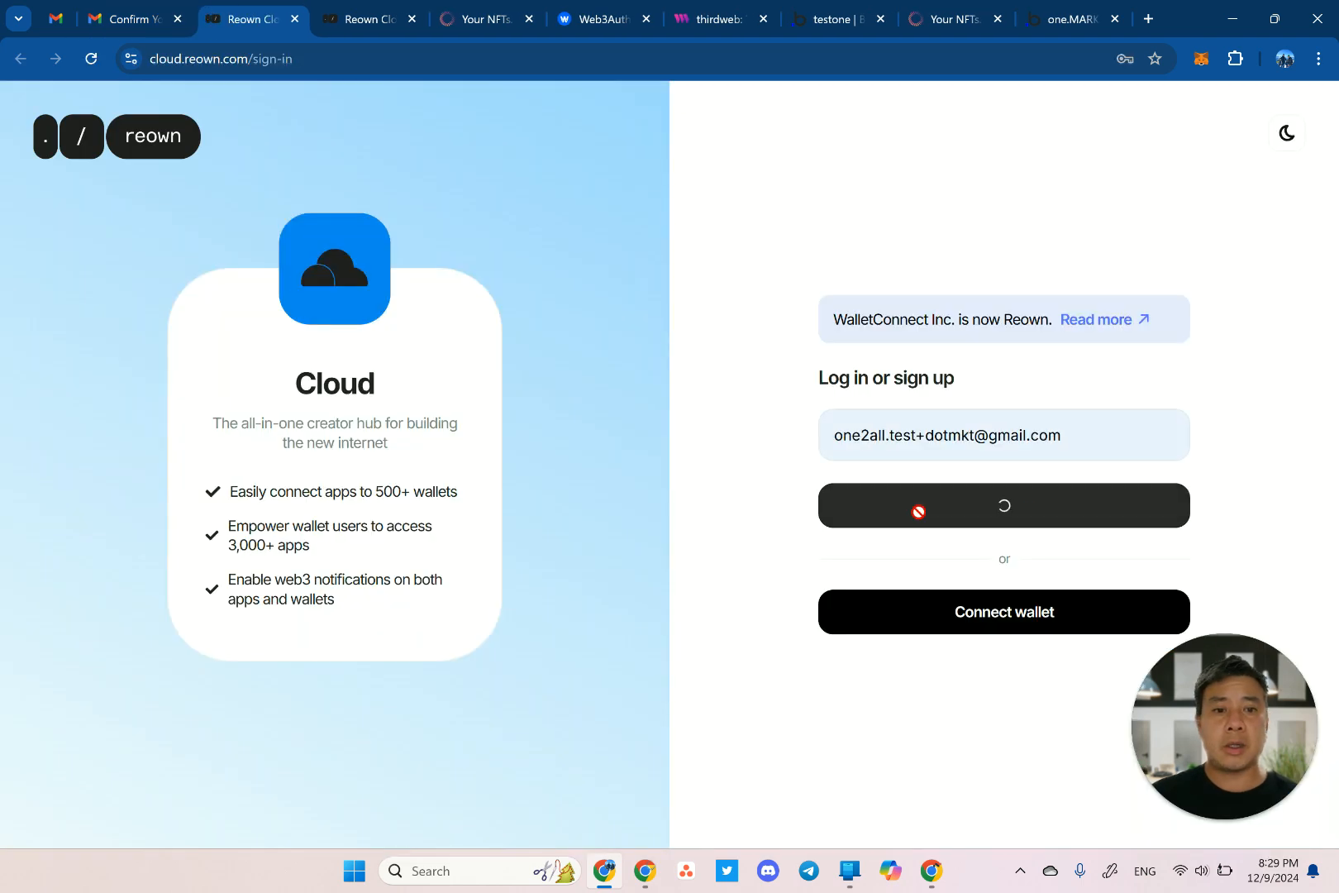
pyautogui.click(925, 459)
pyautogui.write('•••')
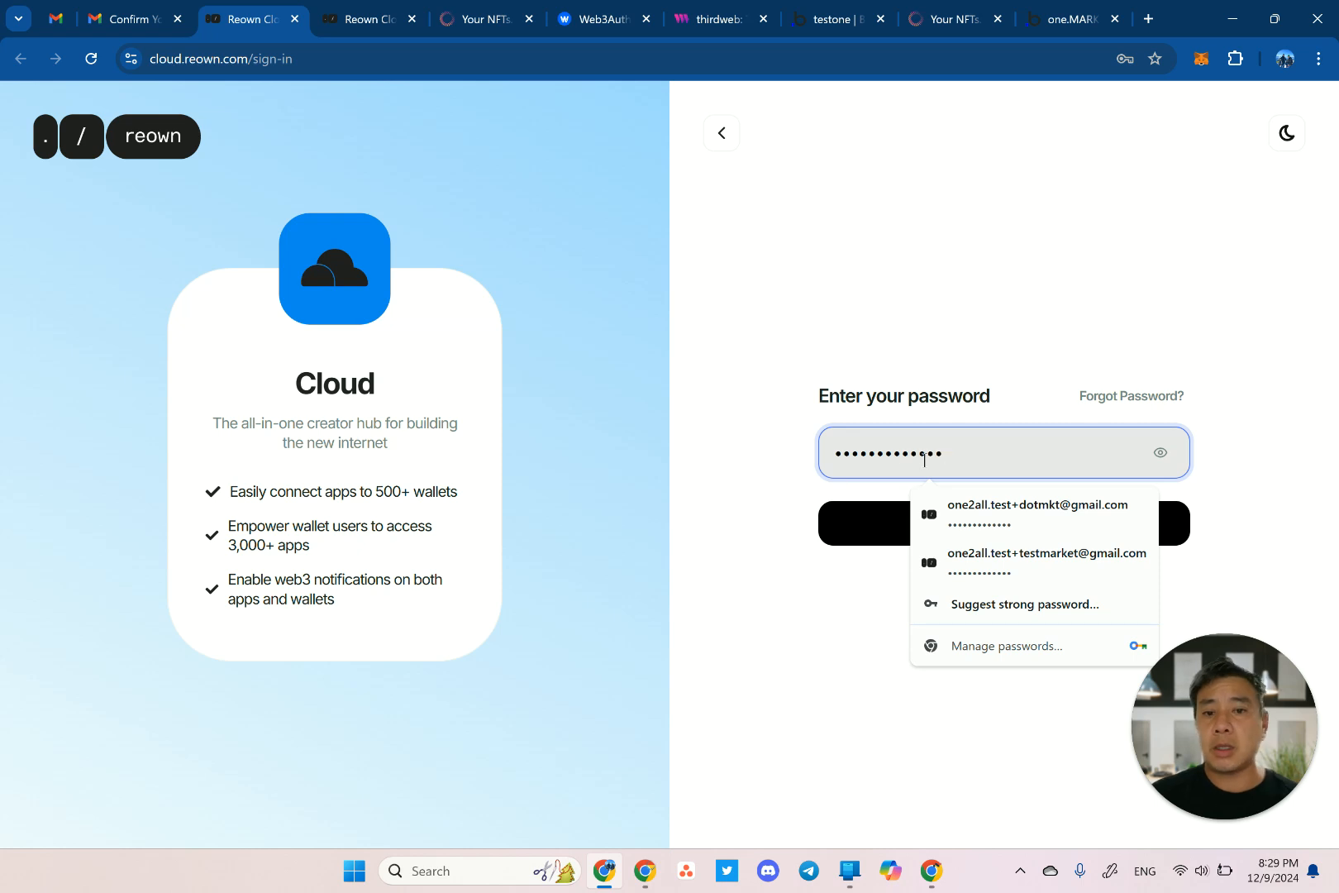
pyautogui.click(826, 528)
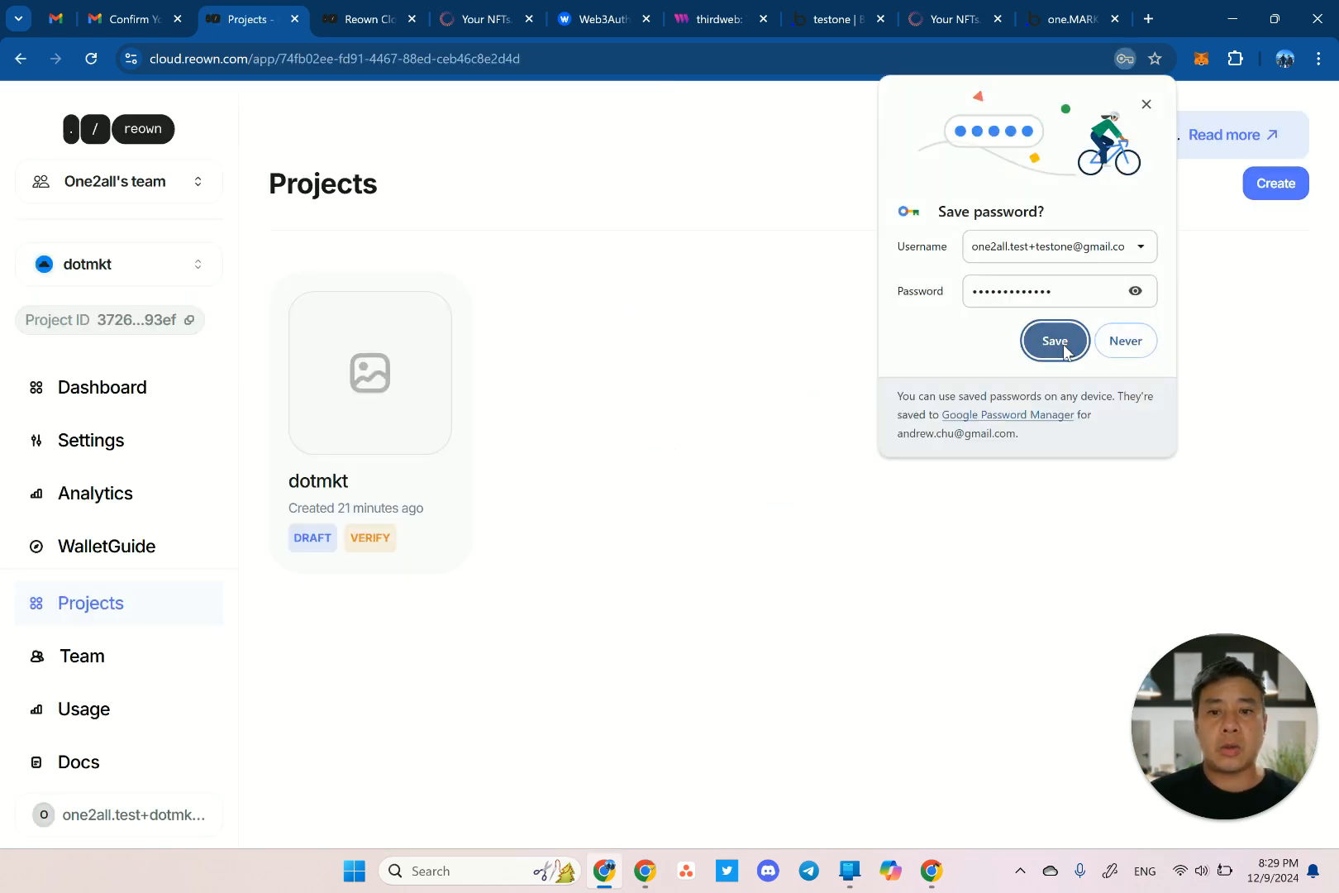
pyautogui.click(1057, 343)
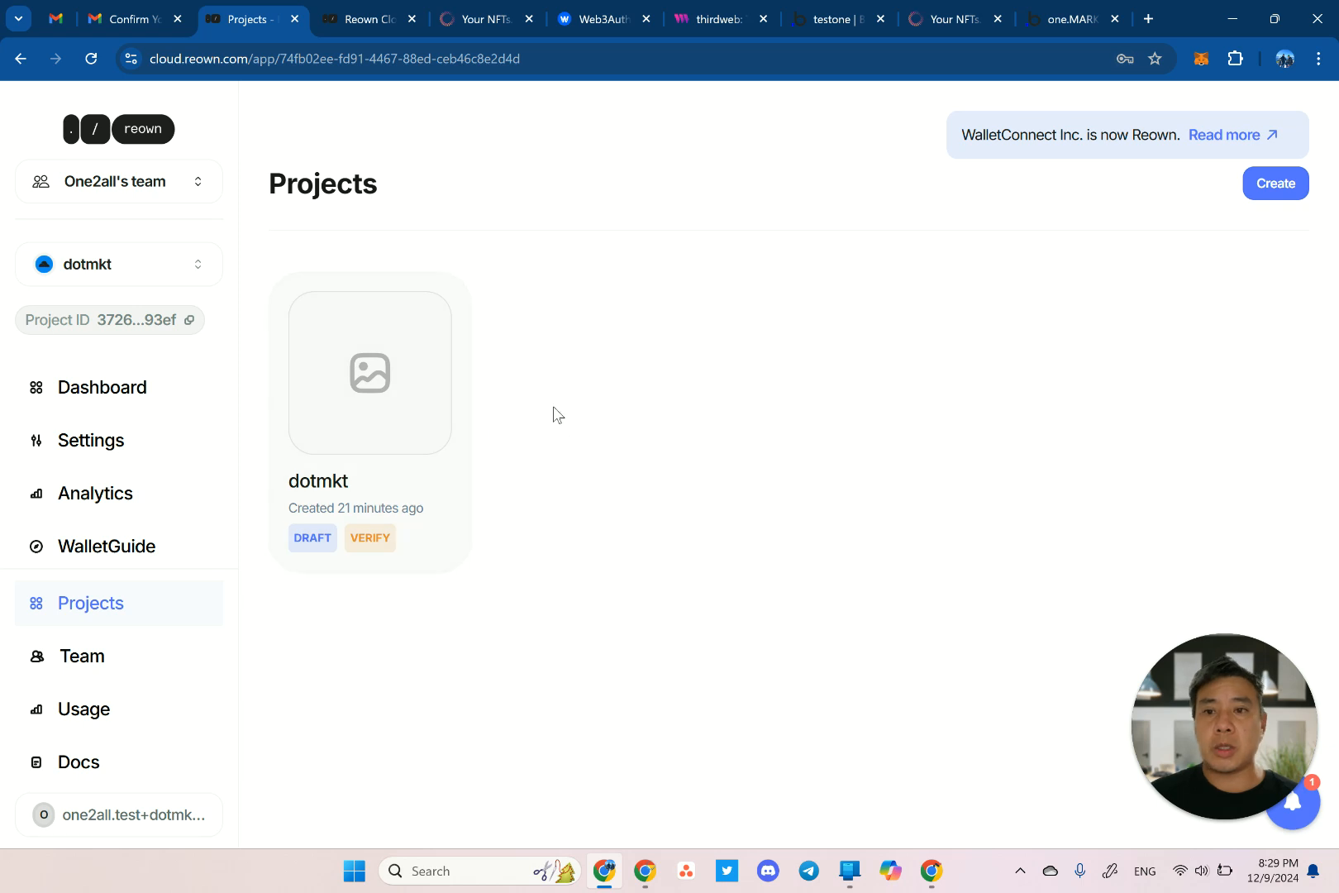
# Log out of the Reown Cloud account from the sidebar account menu.
pyautogui.scroll(-1, 202, 521)
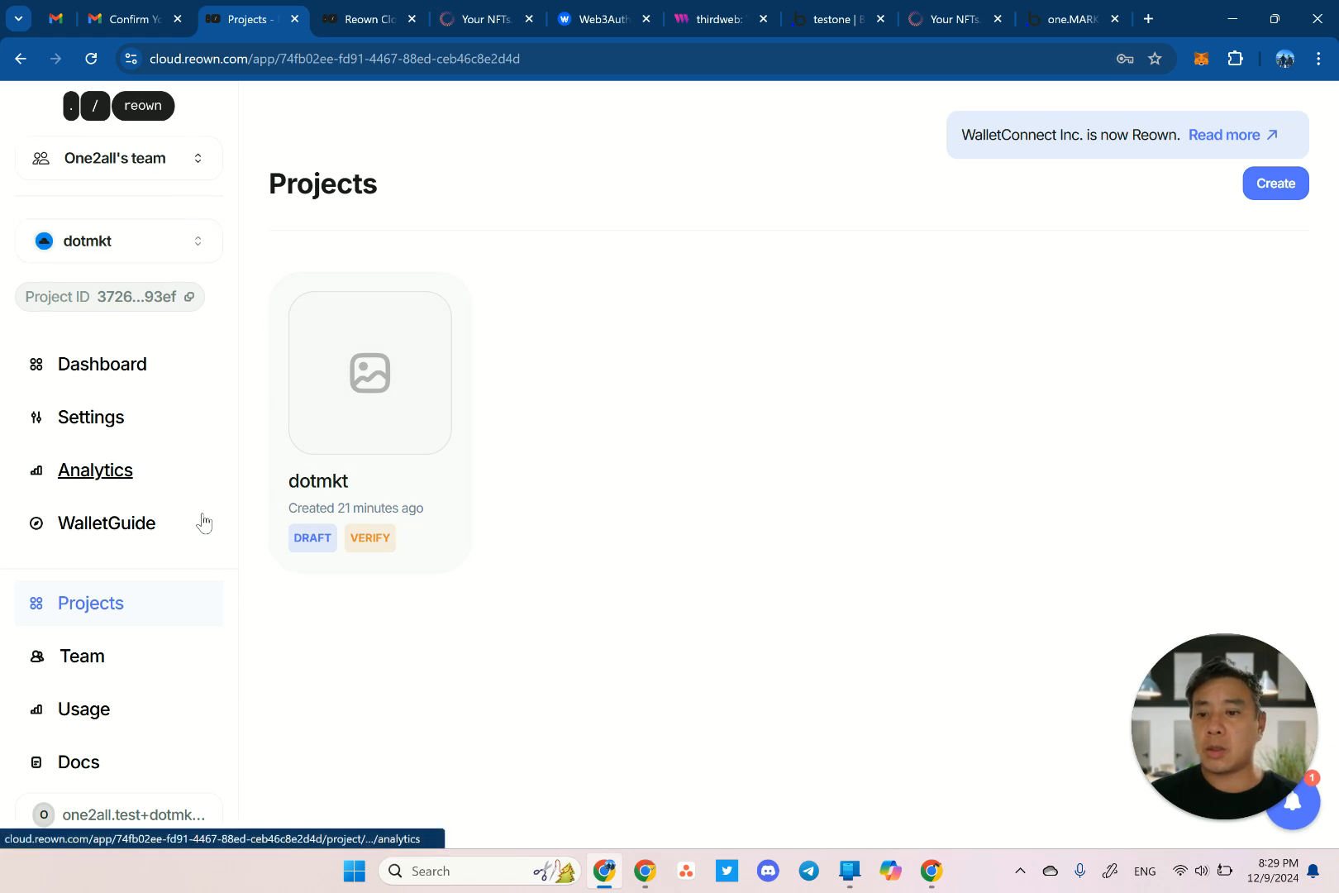
pyautogui.click(124, 814)
pyautogui.click(135, 754)
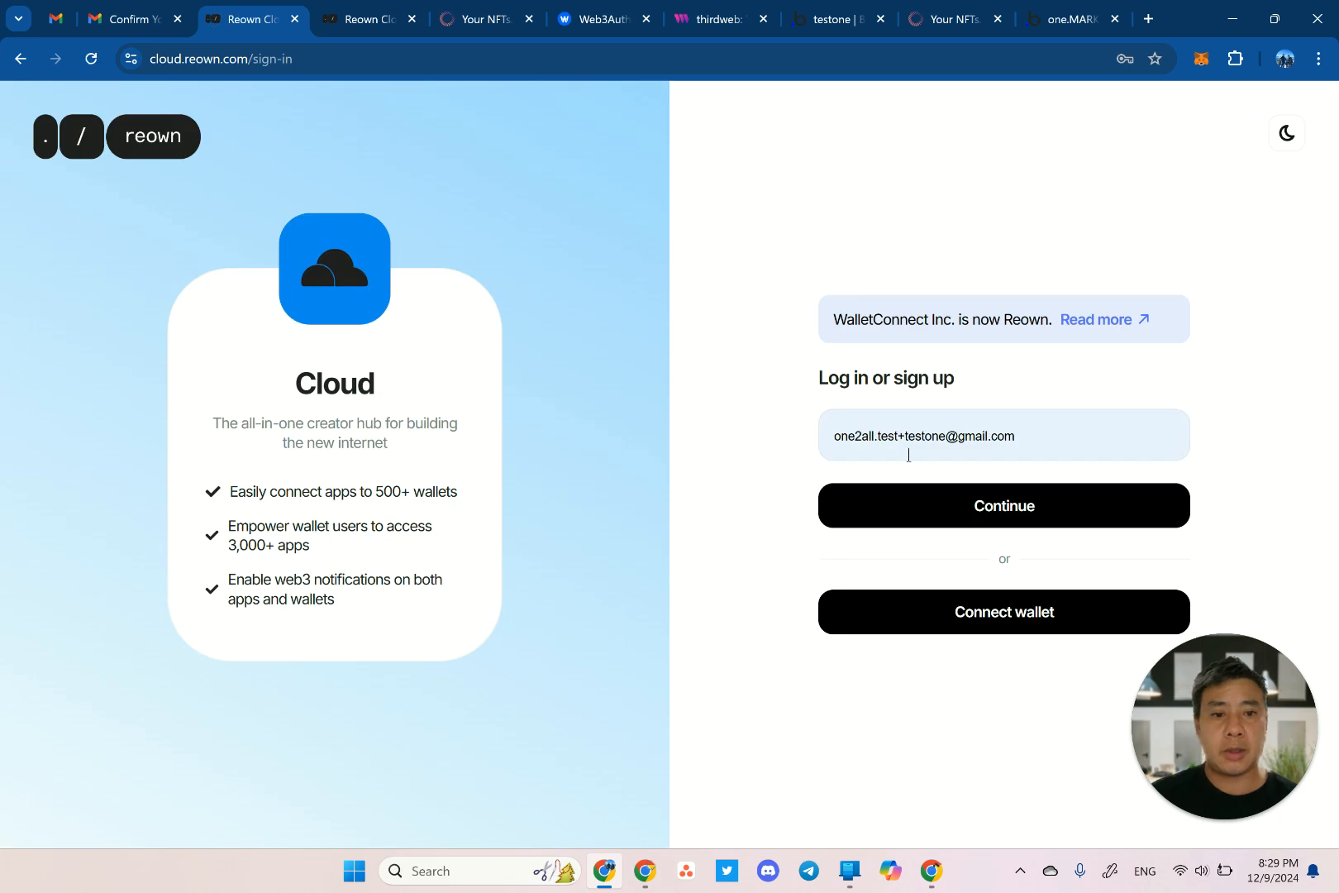
# Log in to Reown Cloud with the testone account and dismiss the welcome message.
pyautogui.click(927, 452)
pyautogui.click(765, 496)
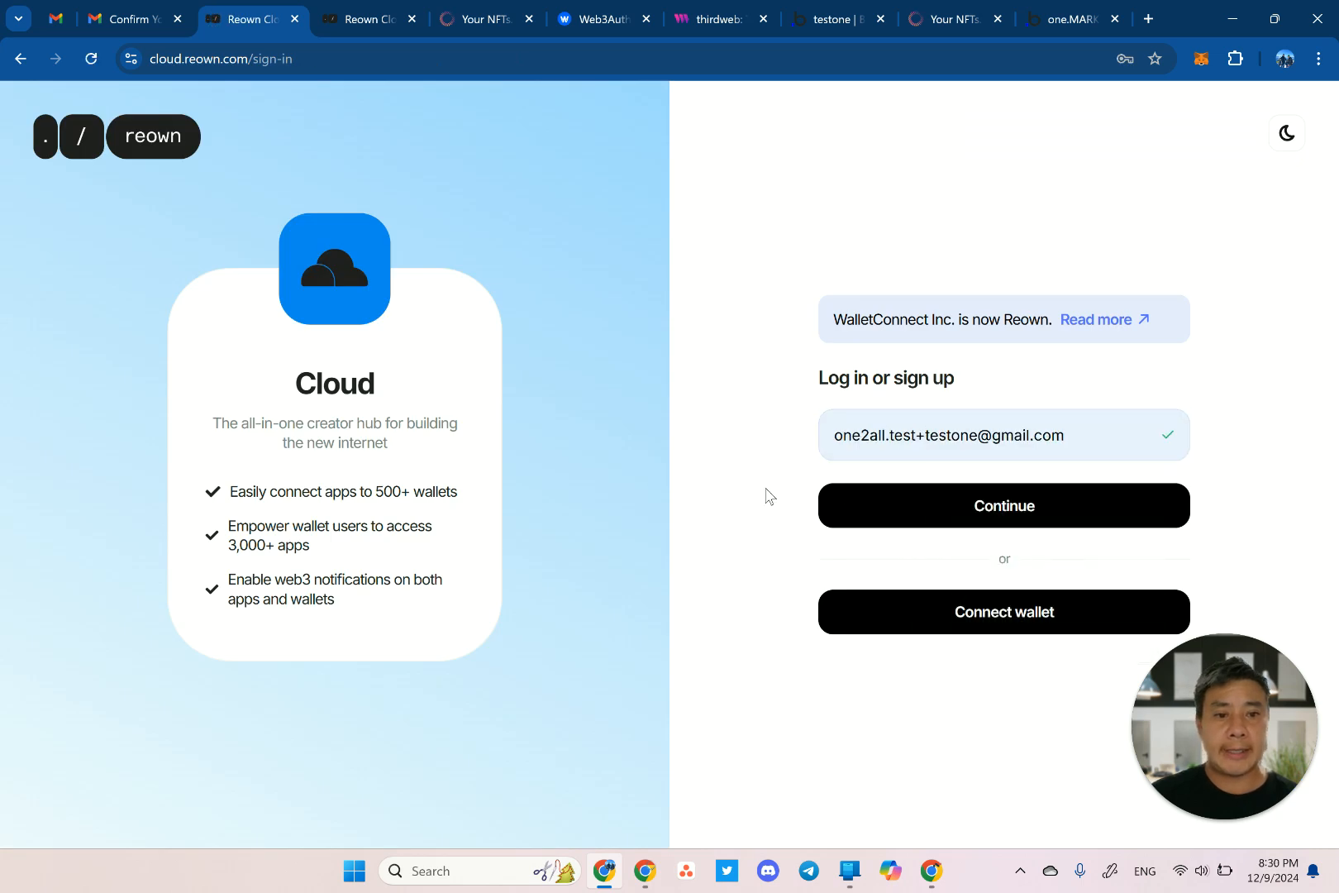
pyautogui.click(908, 514)
pyautogui.click(926, 456)
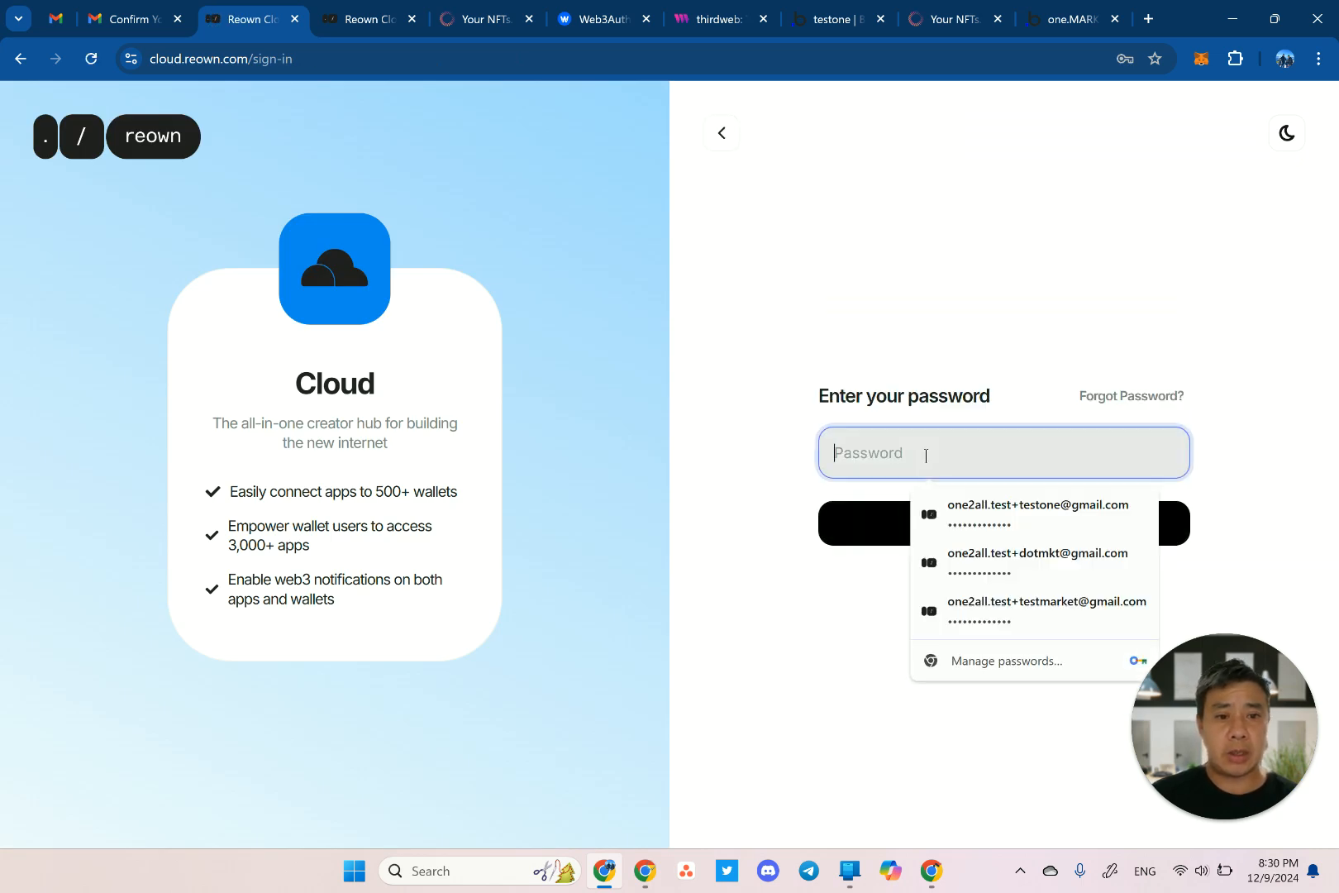
pyautogui.write('•••')
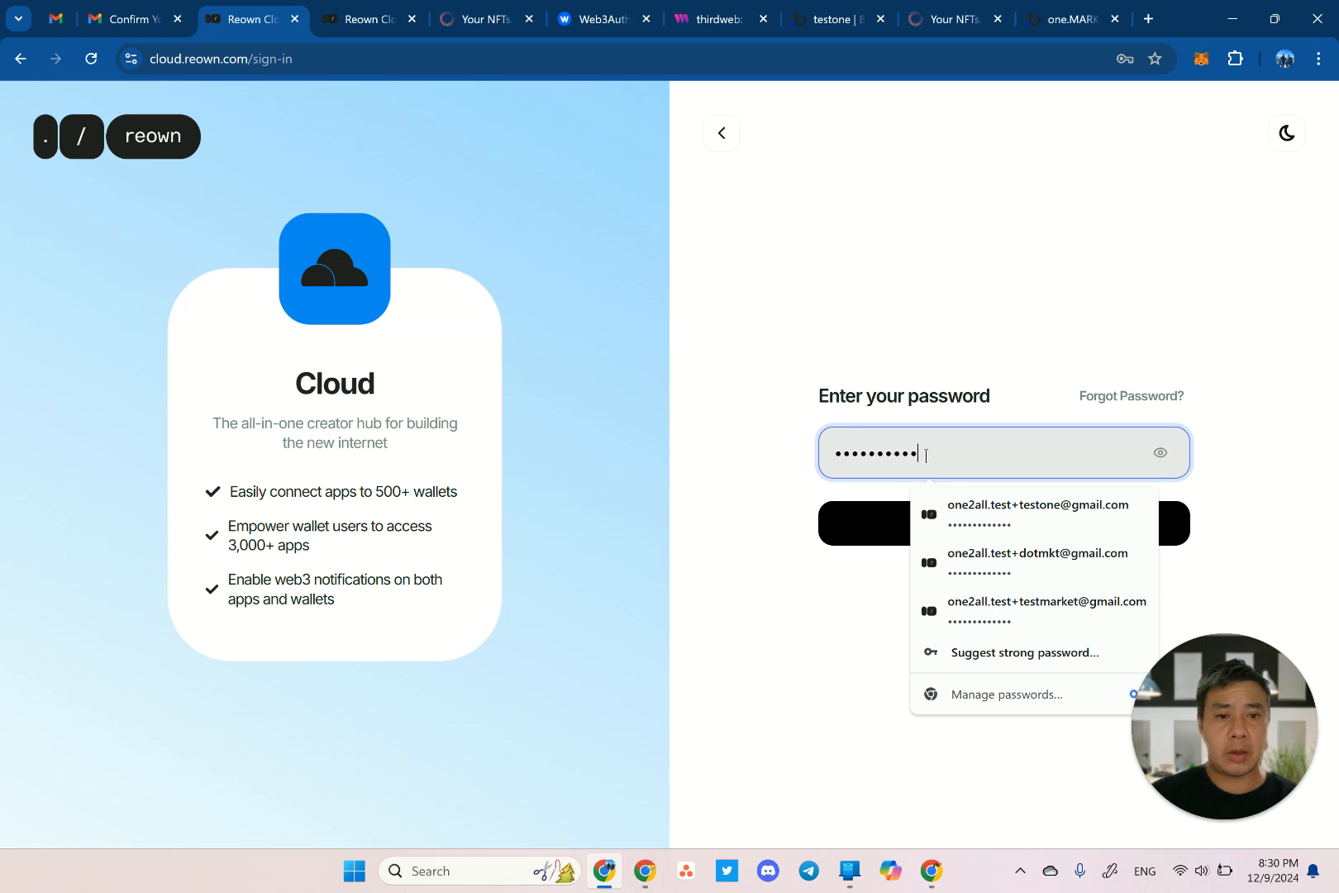
pyautogui.press('Return')
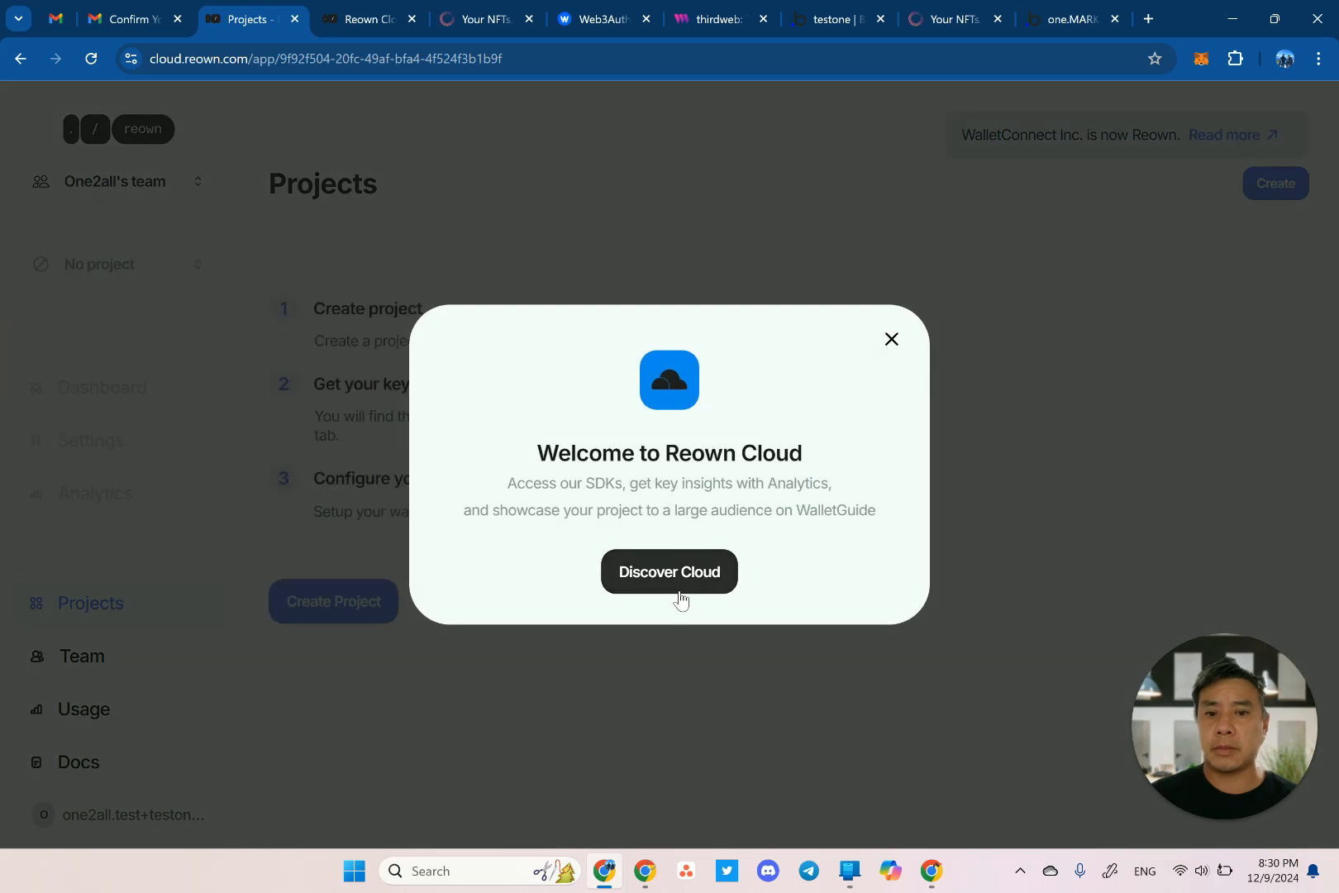
pyautogui.click(891, 340)
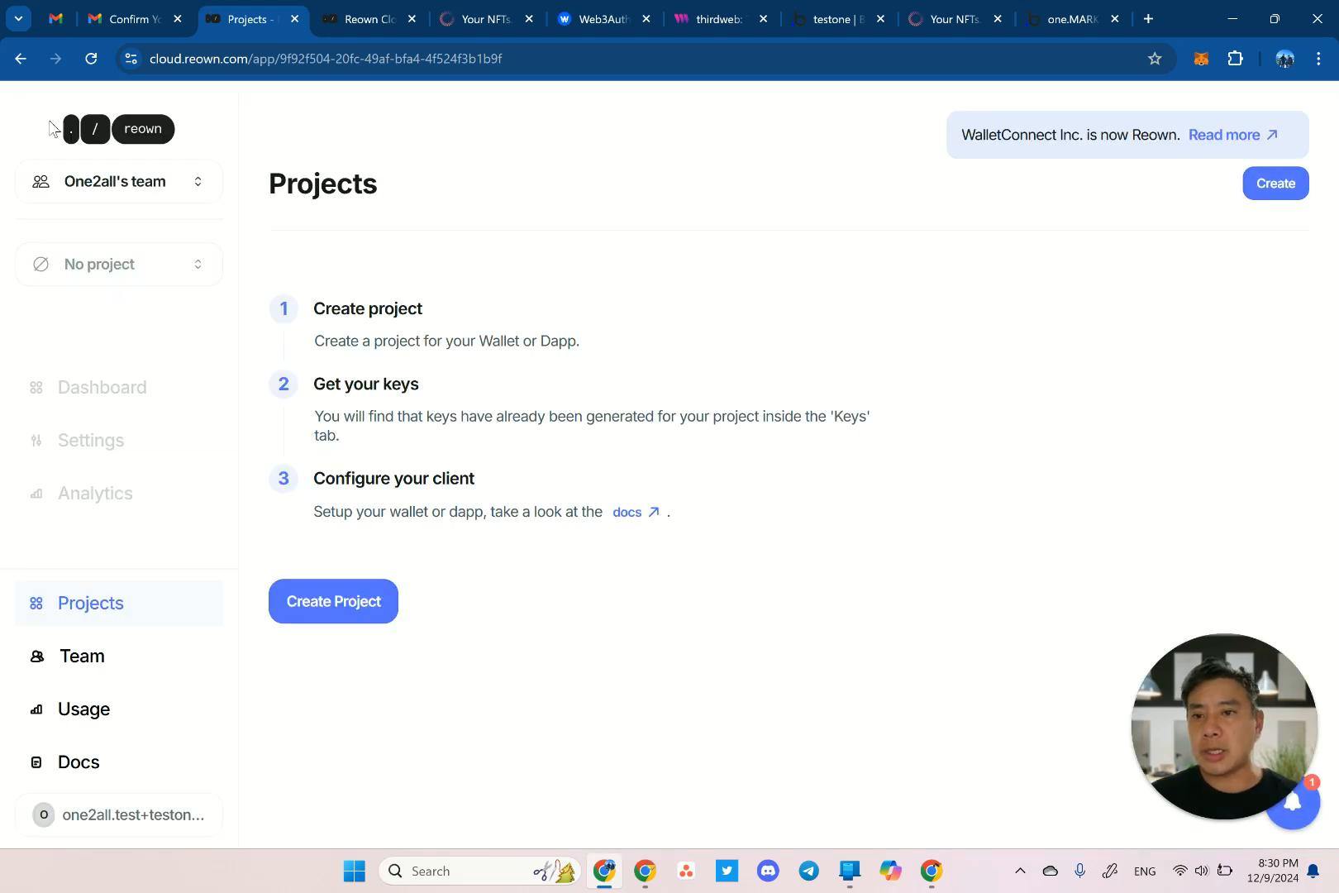
# Create project 'testone' with WalletKit on JavaScript and copy its Project ID.
pyautogui.click(336, 610)
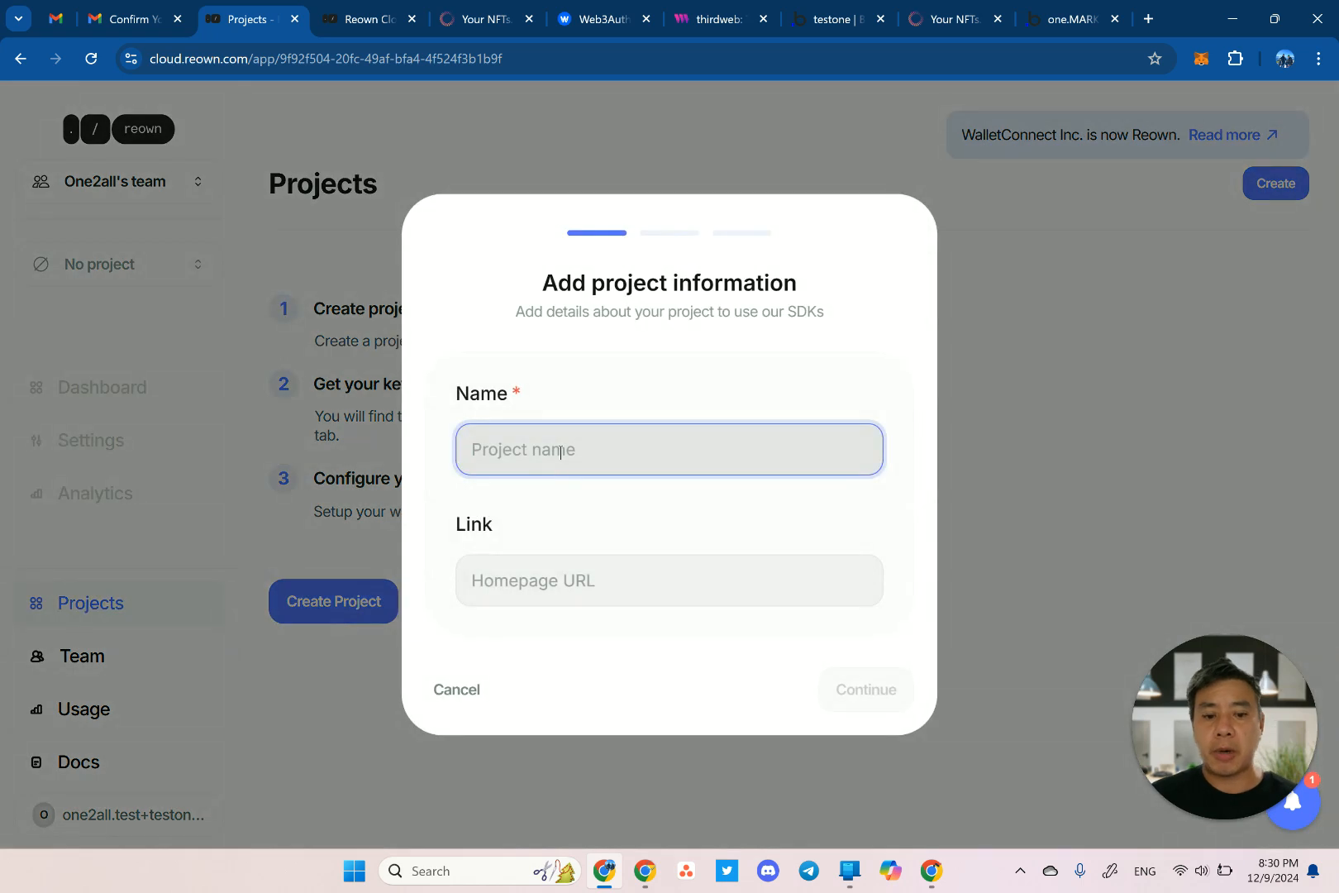
pyautogui.write('testone')
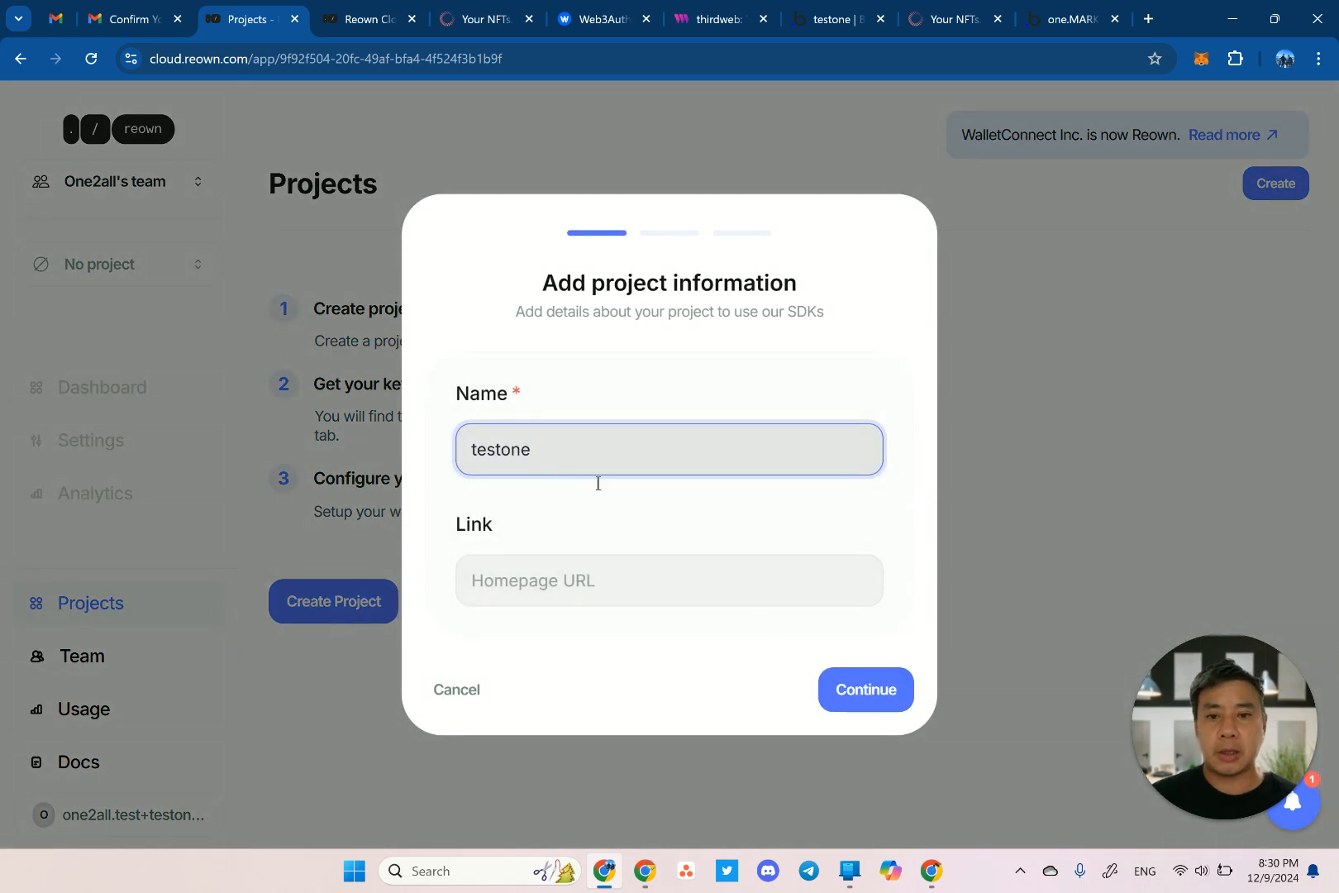
pyautogui.click(888, 688)
pyautogui.click(791, 470)
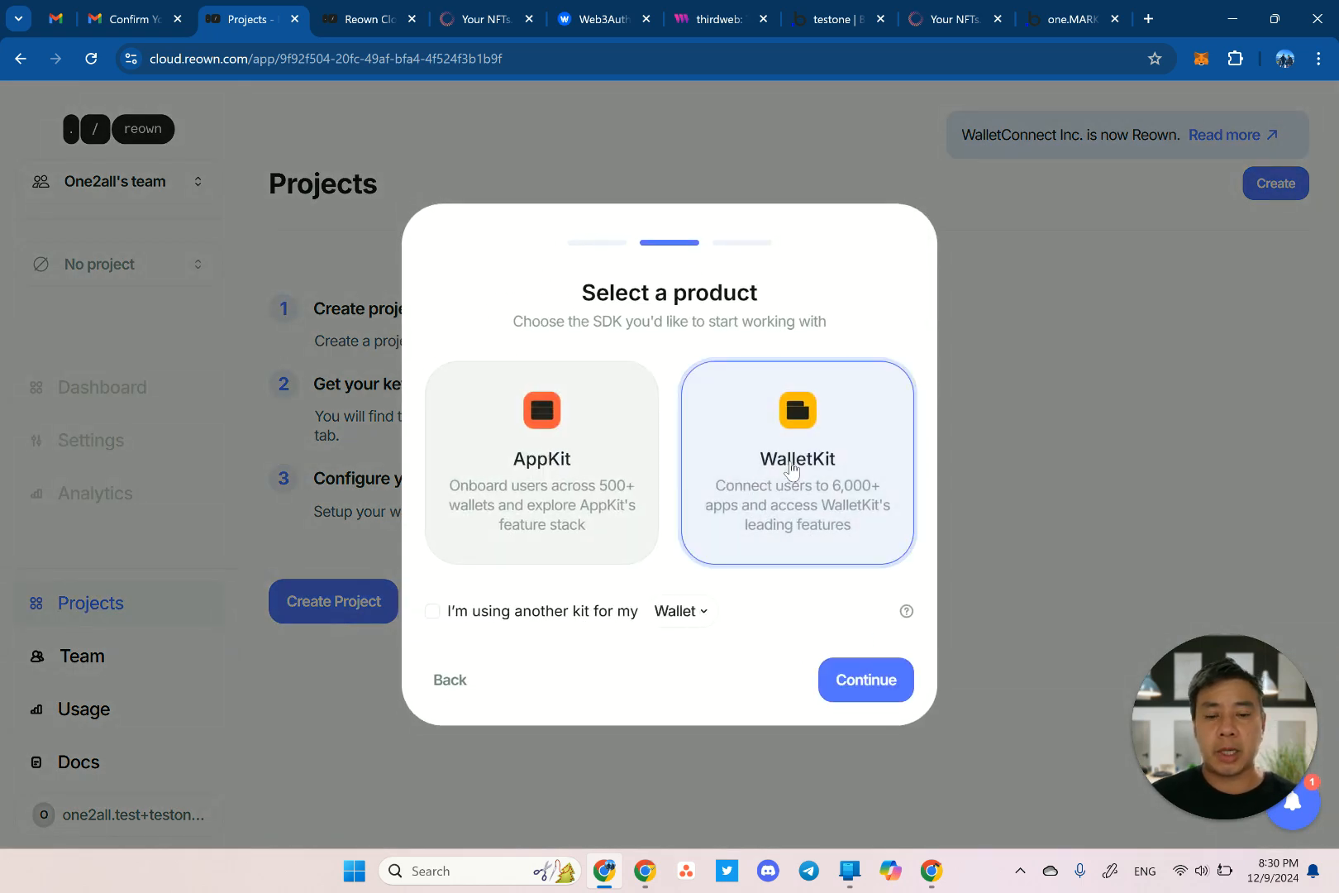
pyautogui.click(846, 678)
pyautogui.click(530, 441)
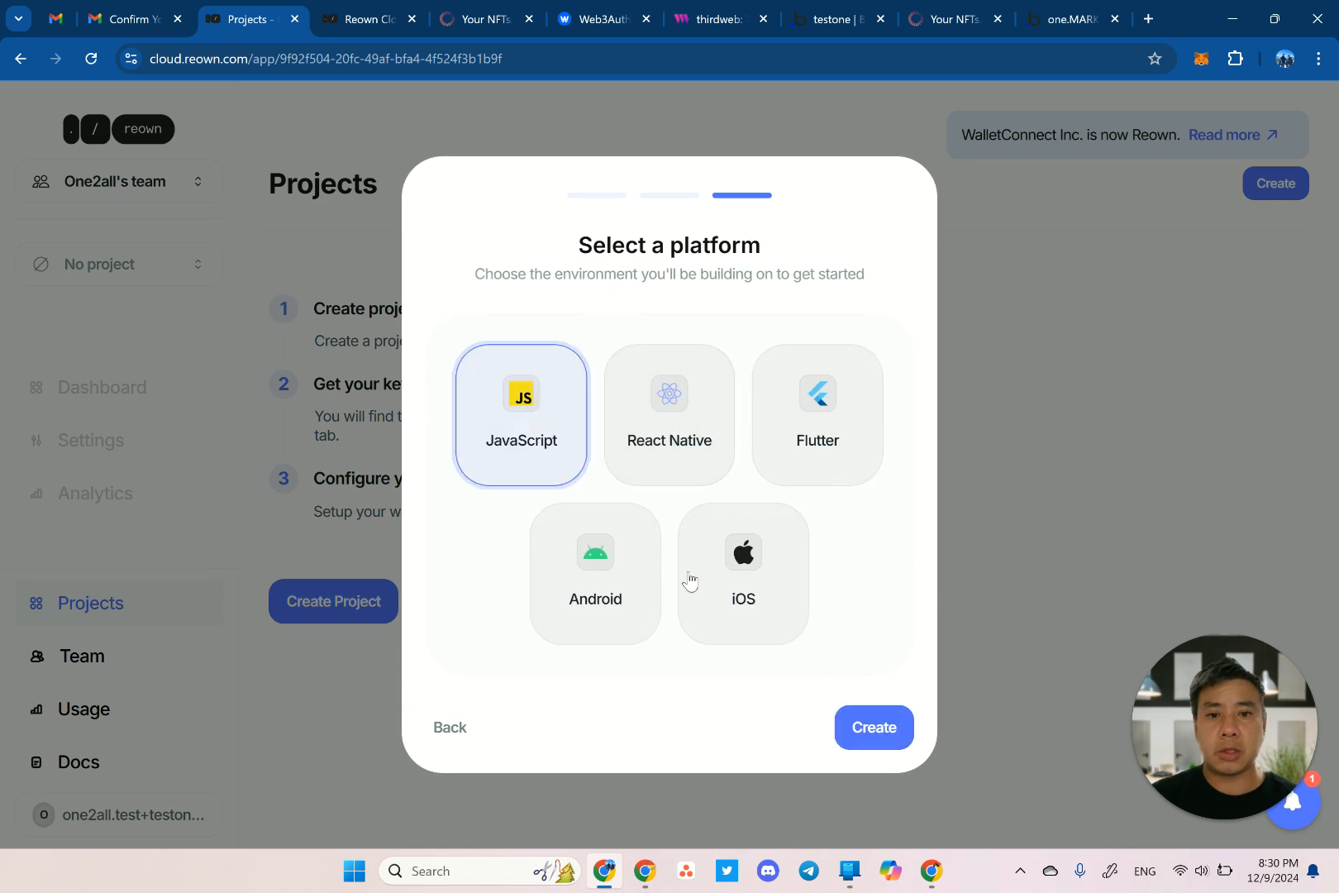
pyautogui.click(873, 731)
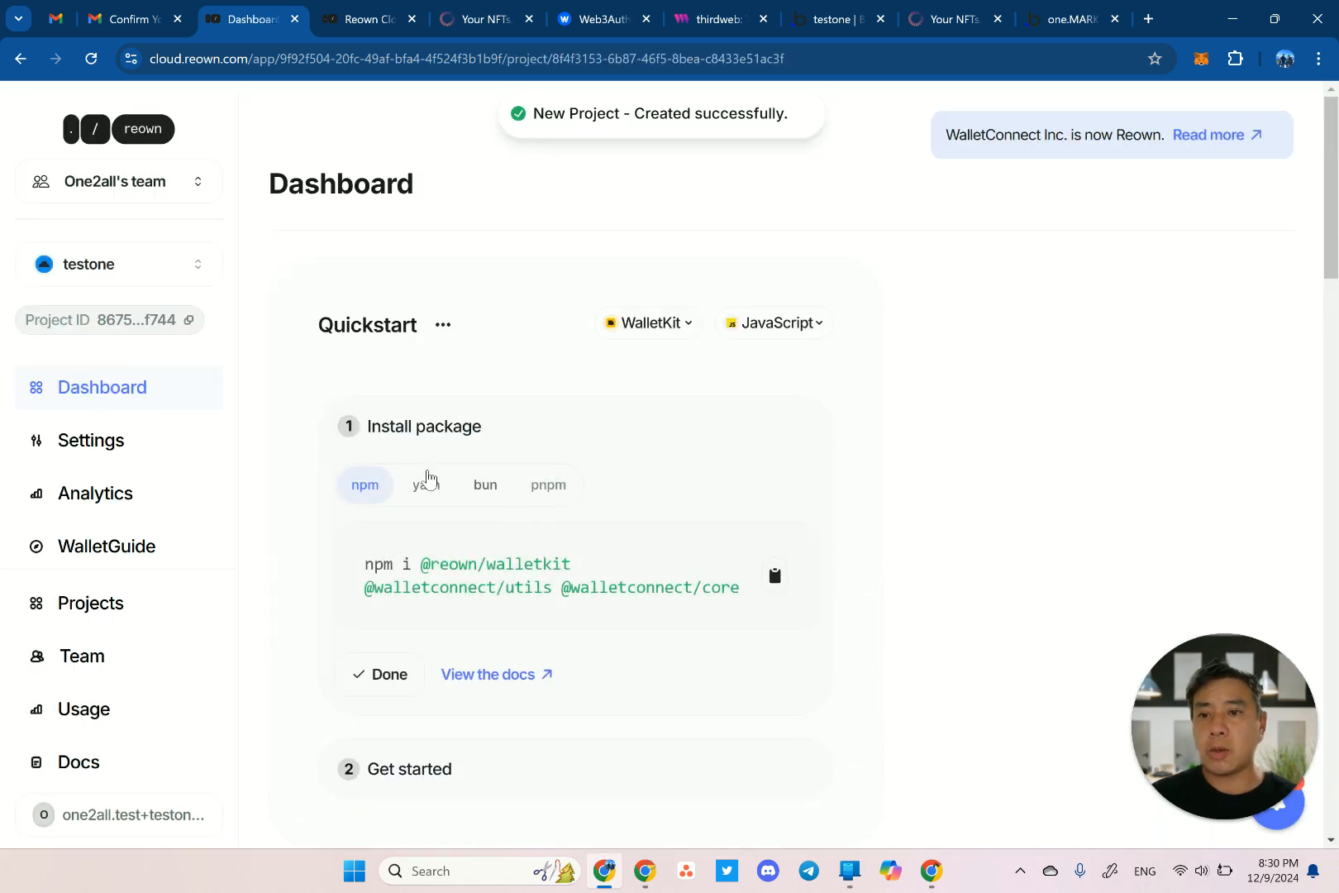
pyautogui.click(180, 324)
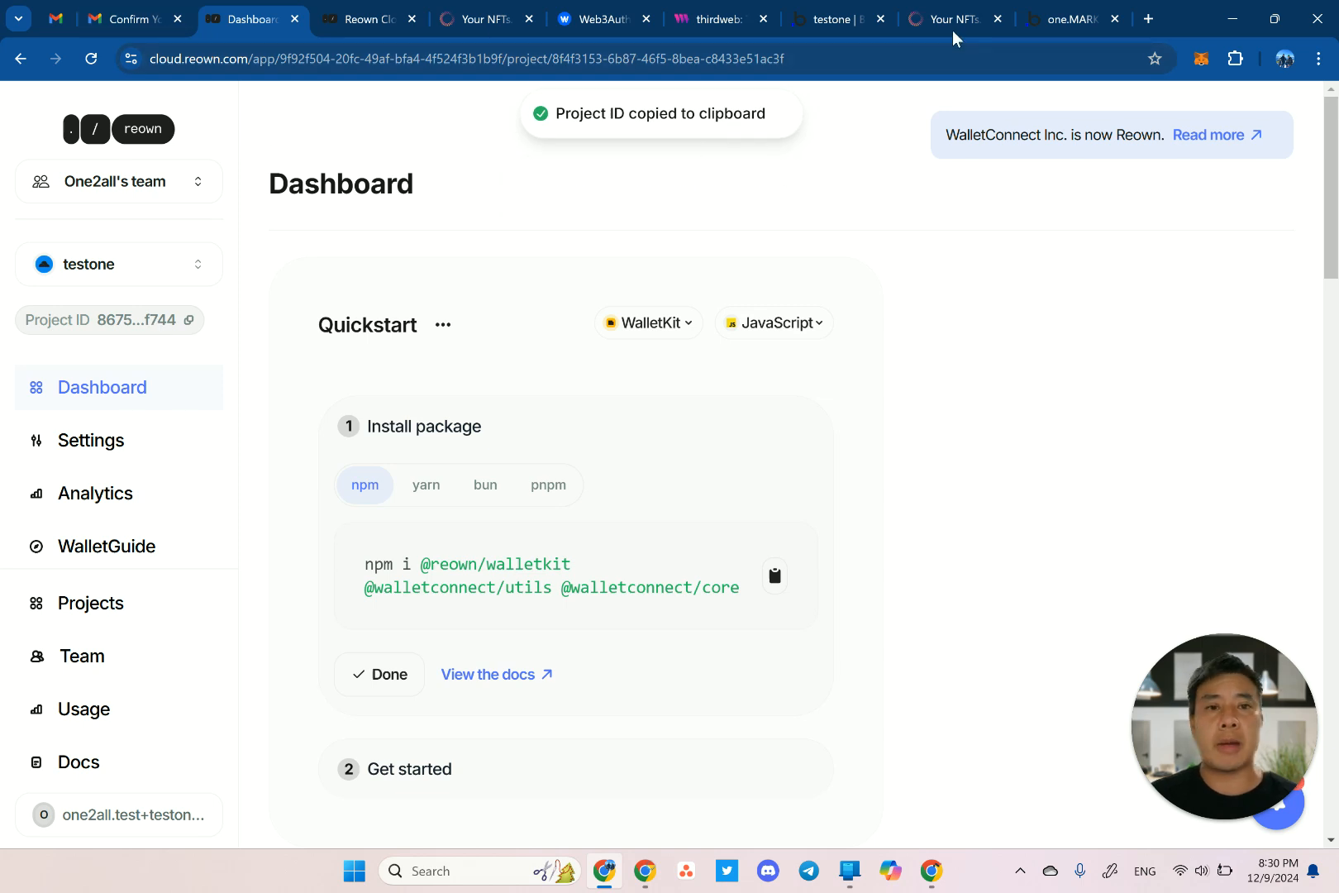
pyautogui.click(843, 22)
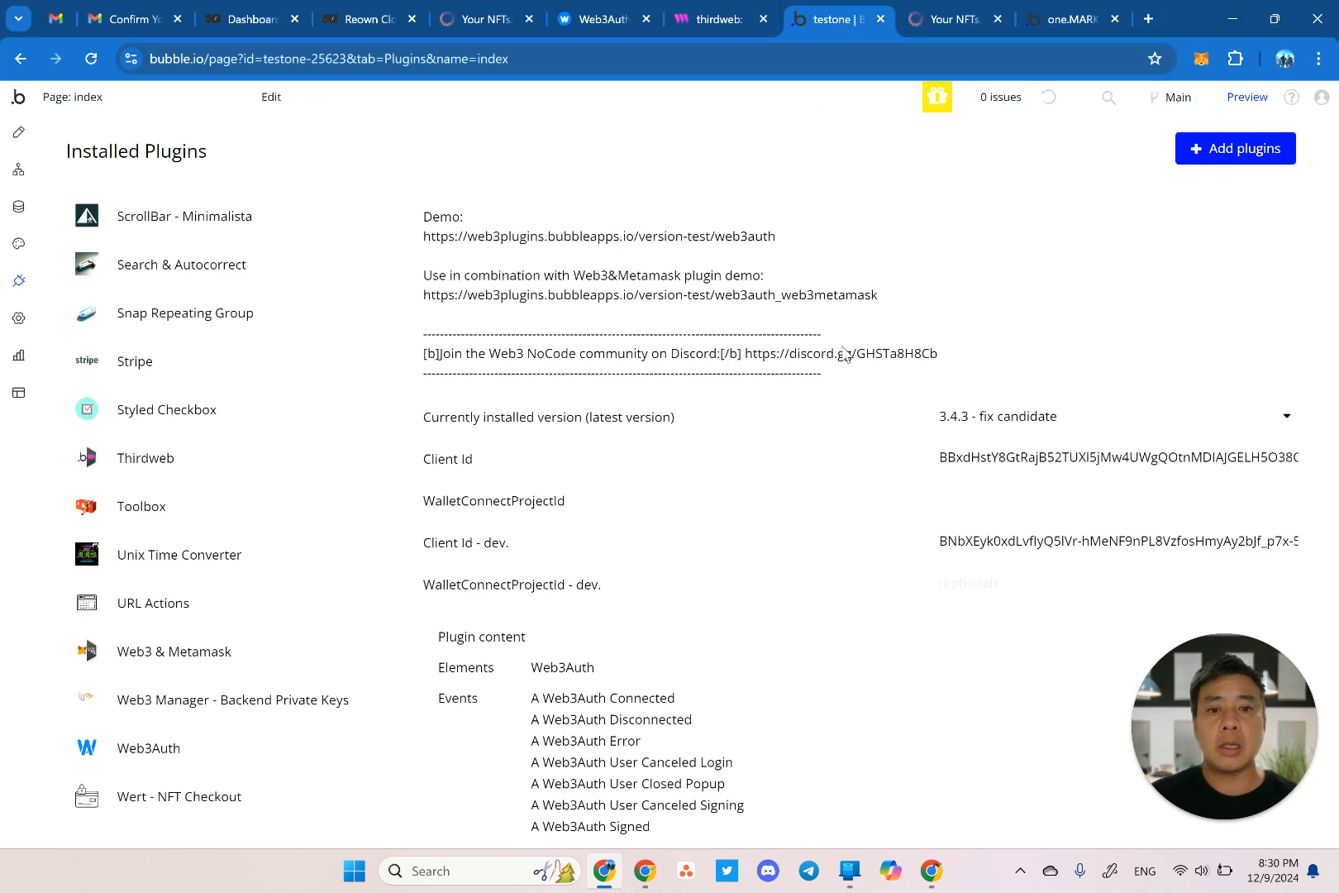
# Paste the Reown project ID into Web3Auth's WalletConnectProjectId live and dev settings.
pyautogui.click(966, 496)
pyautogui.hotkey('ctrl', 'v')
pyautogui.click(977, 582)
pyautogui.hotkey('ctrl', 'v')
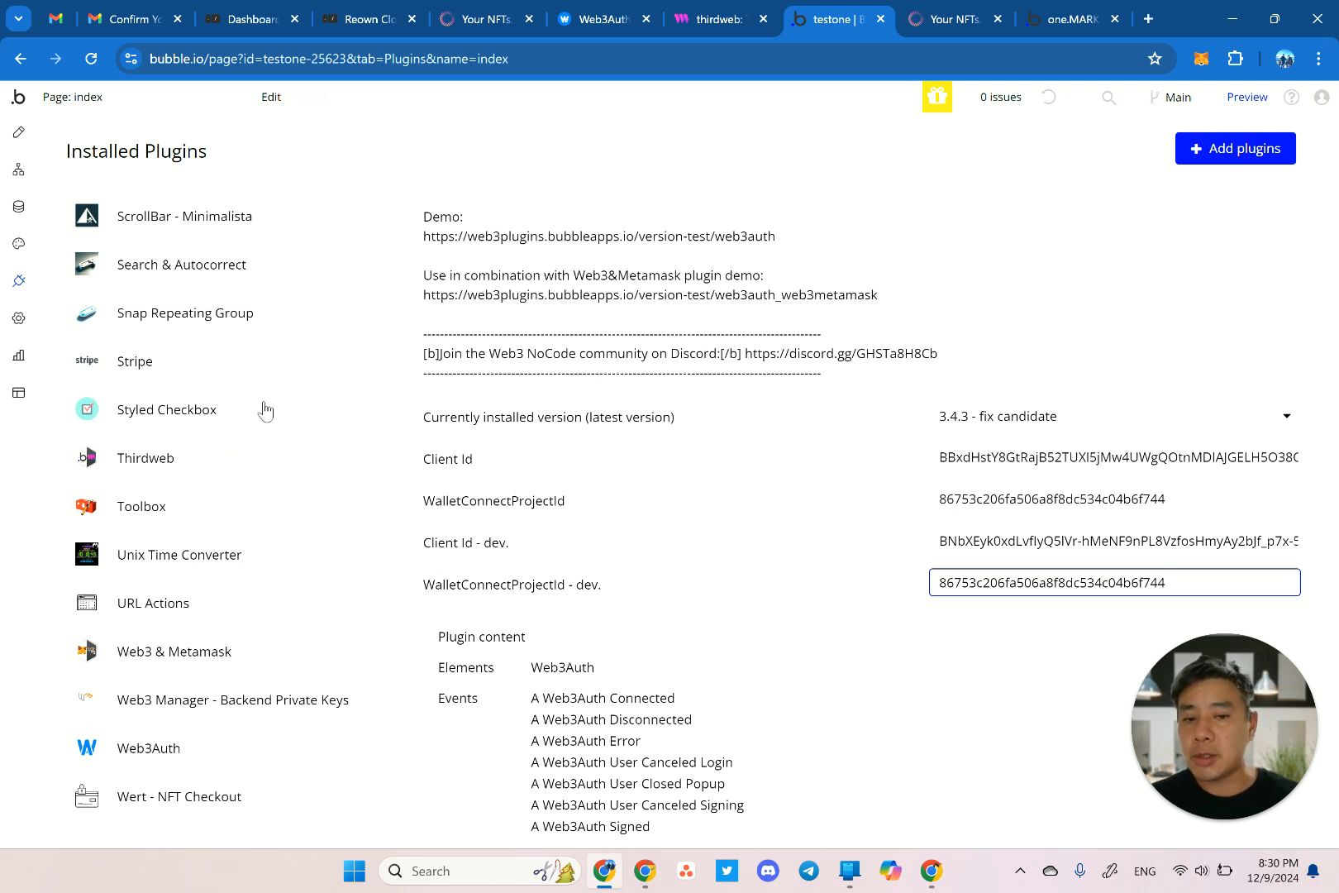
# Paste the project ID into Thirdweb's OptionalWalletConnectProjectId live and dev settings.
pyautogui.click(200, 459)
pyautogui.scroll(-8, 726, 499)
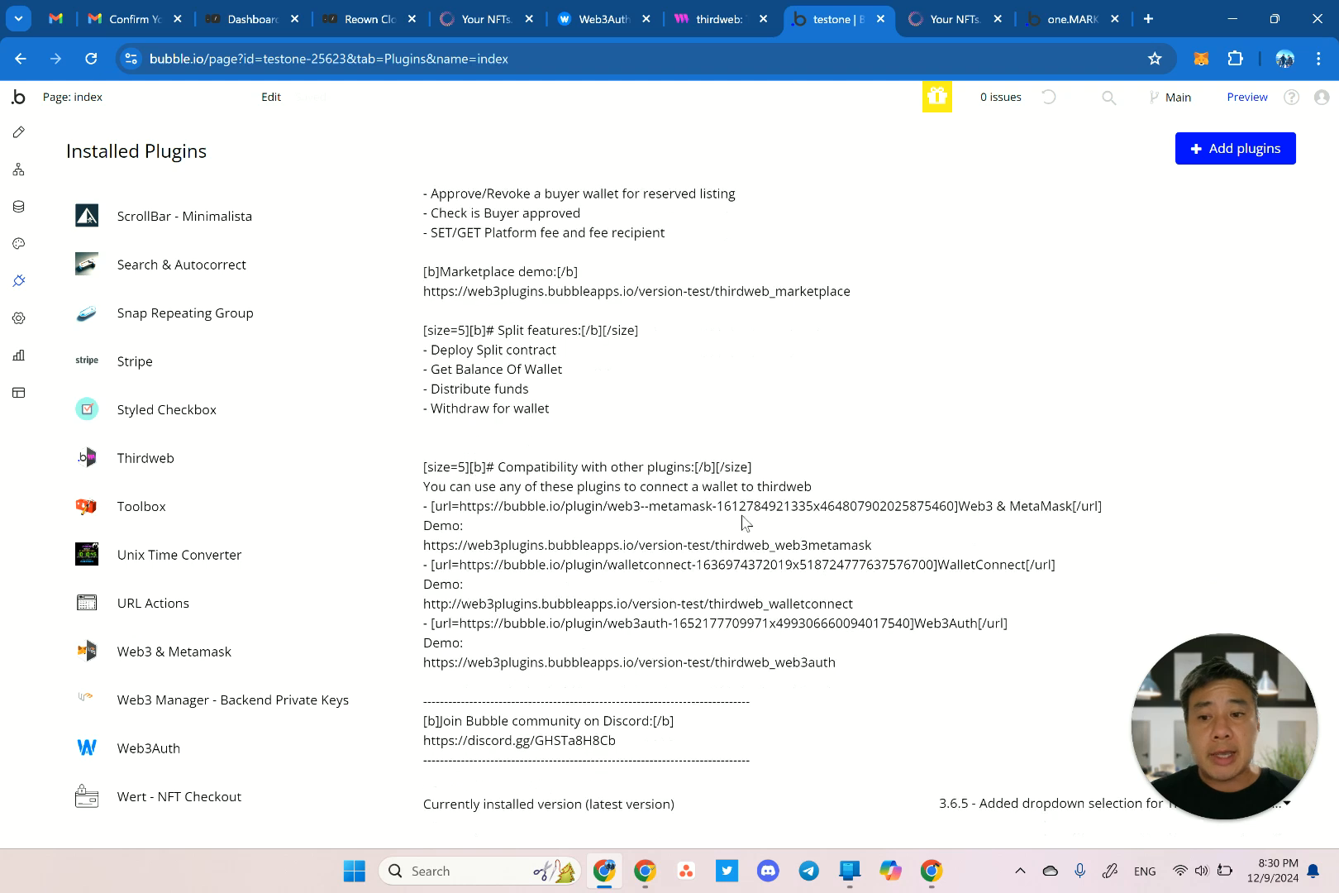
pyautogui.scroll(-2, 748, 502)
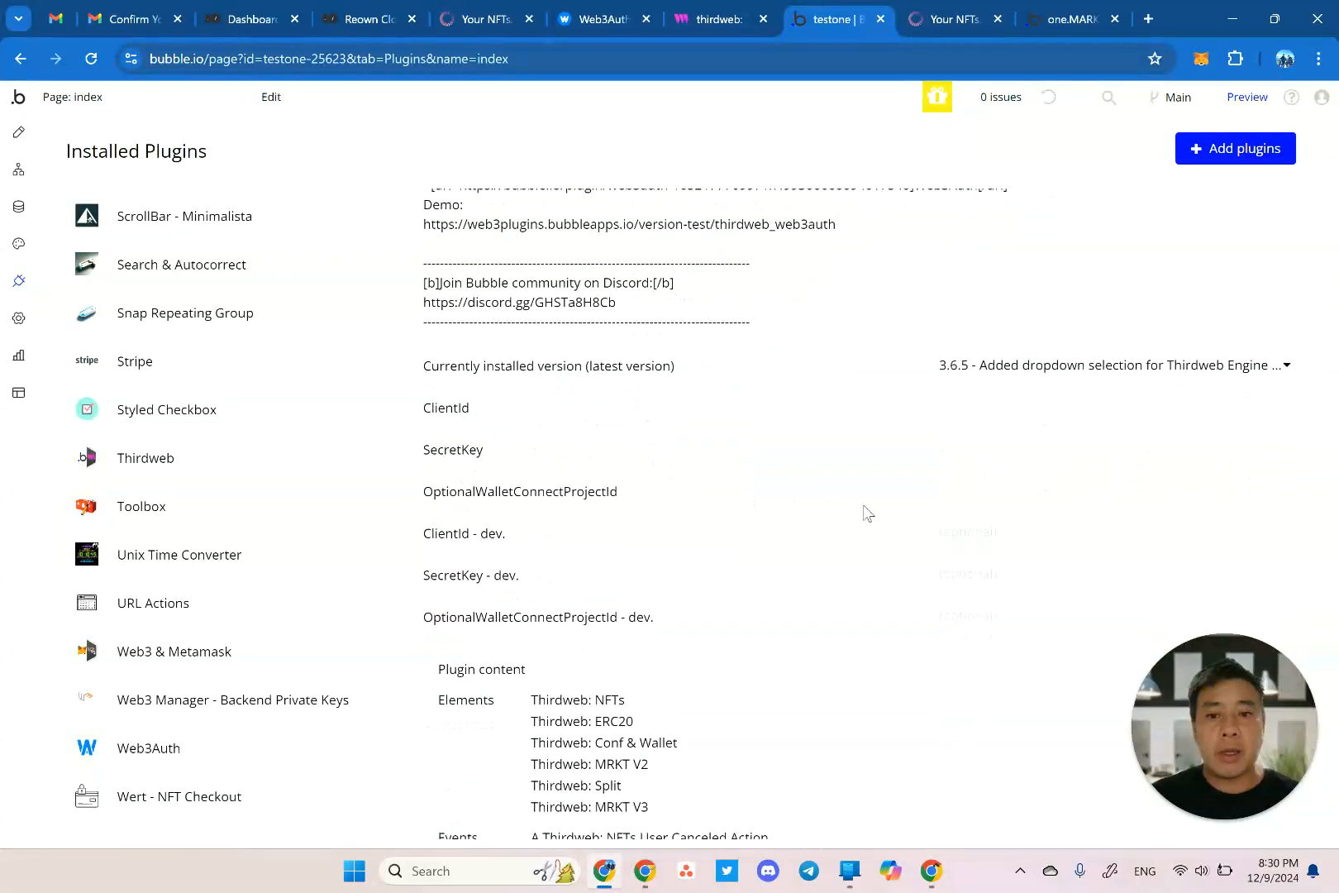
pyautogui.click(965, 484)
pyautogui.hotkey('ctrl', 'v')
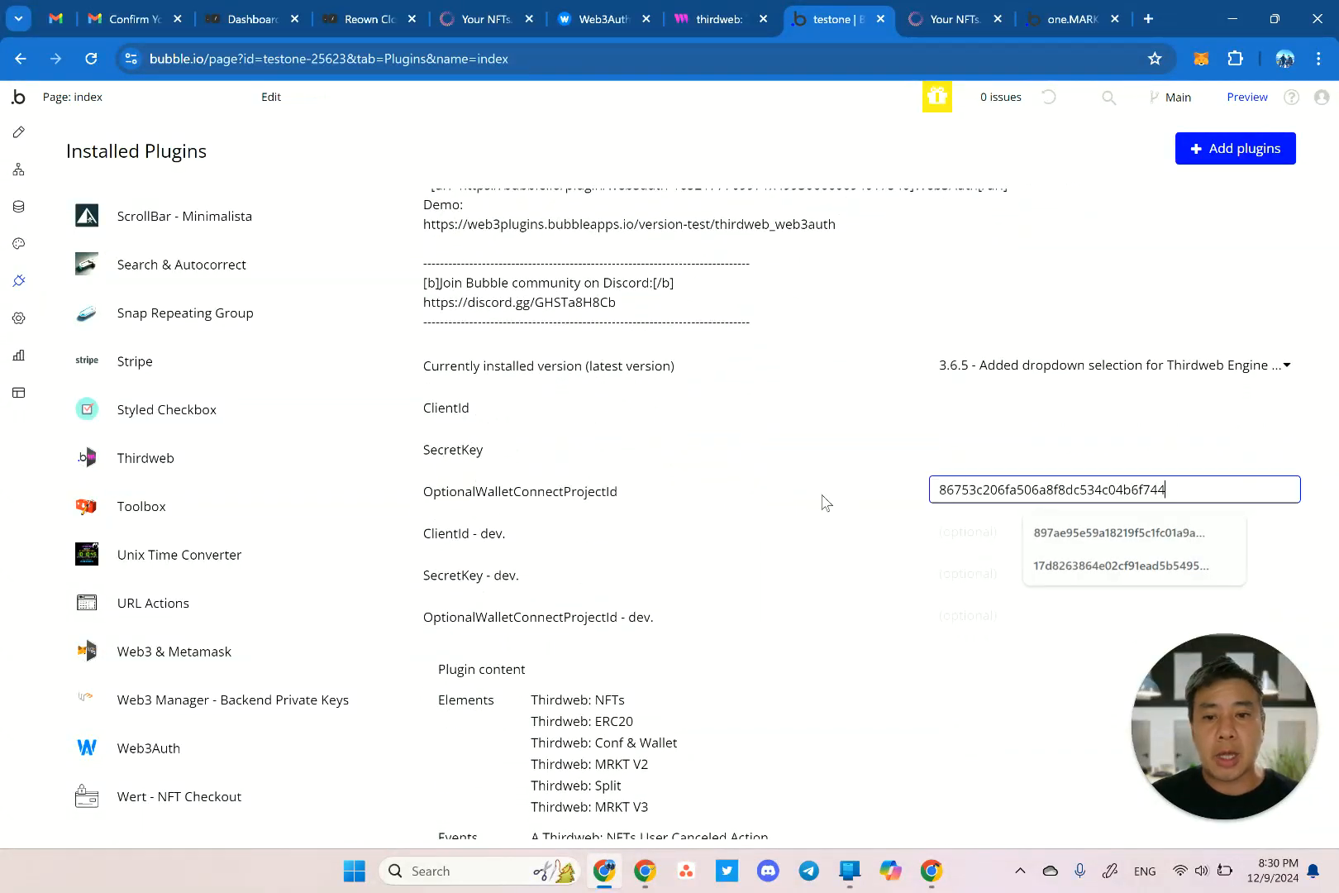
pyautogui.click(940, 614)
pyautogui.write('86753c206fa506a8f8dc534c04b6f744')
pyautogui.click(882, 612)
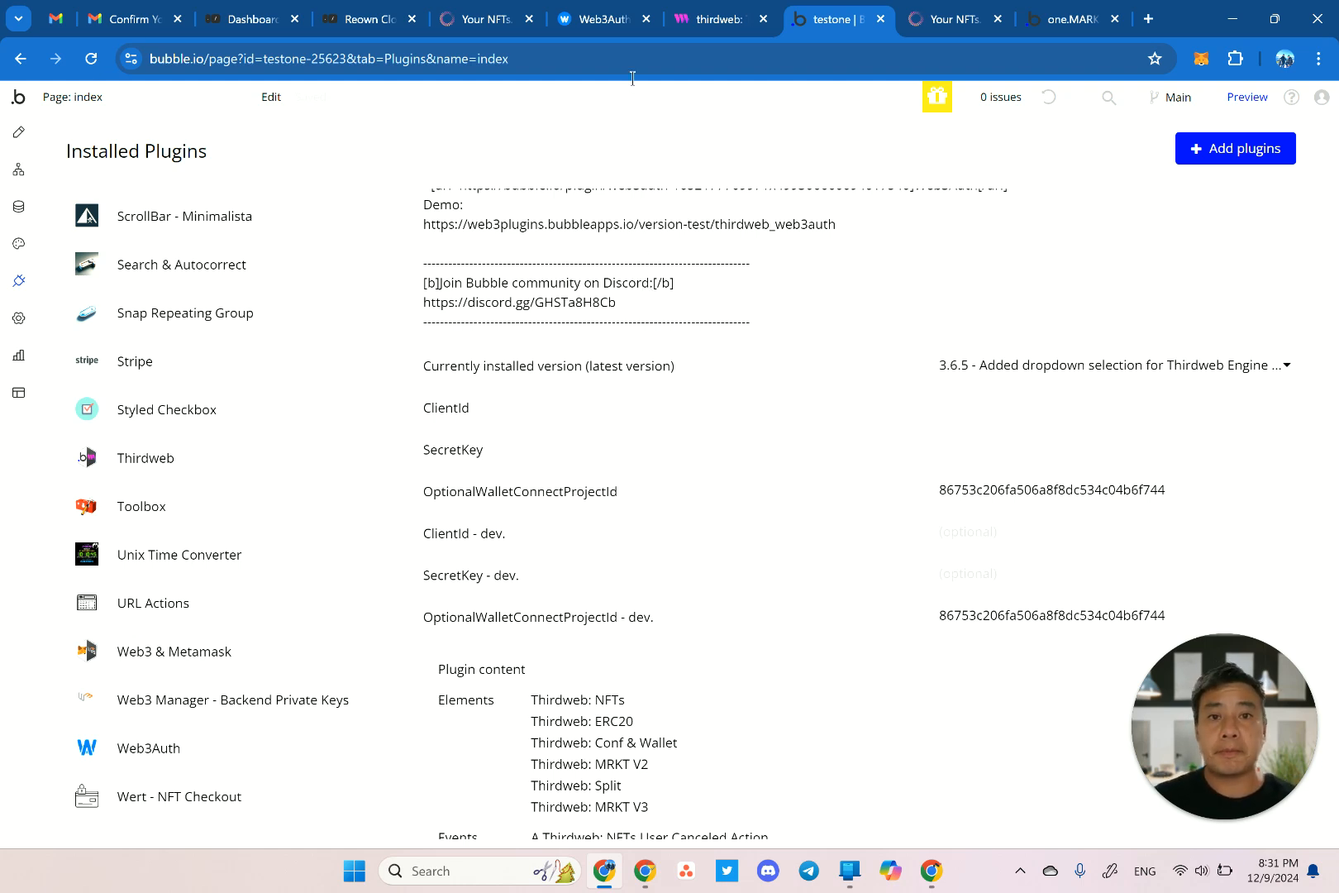
pyautogui.click(718, 19)
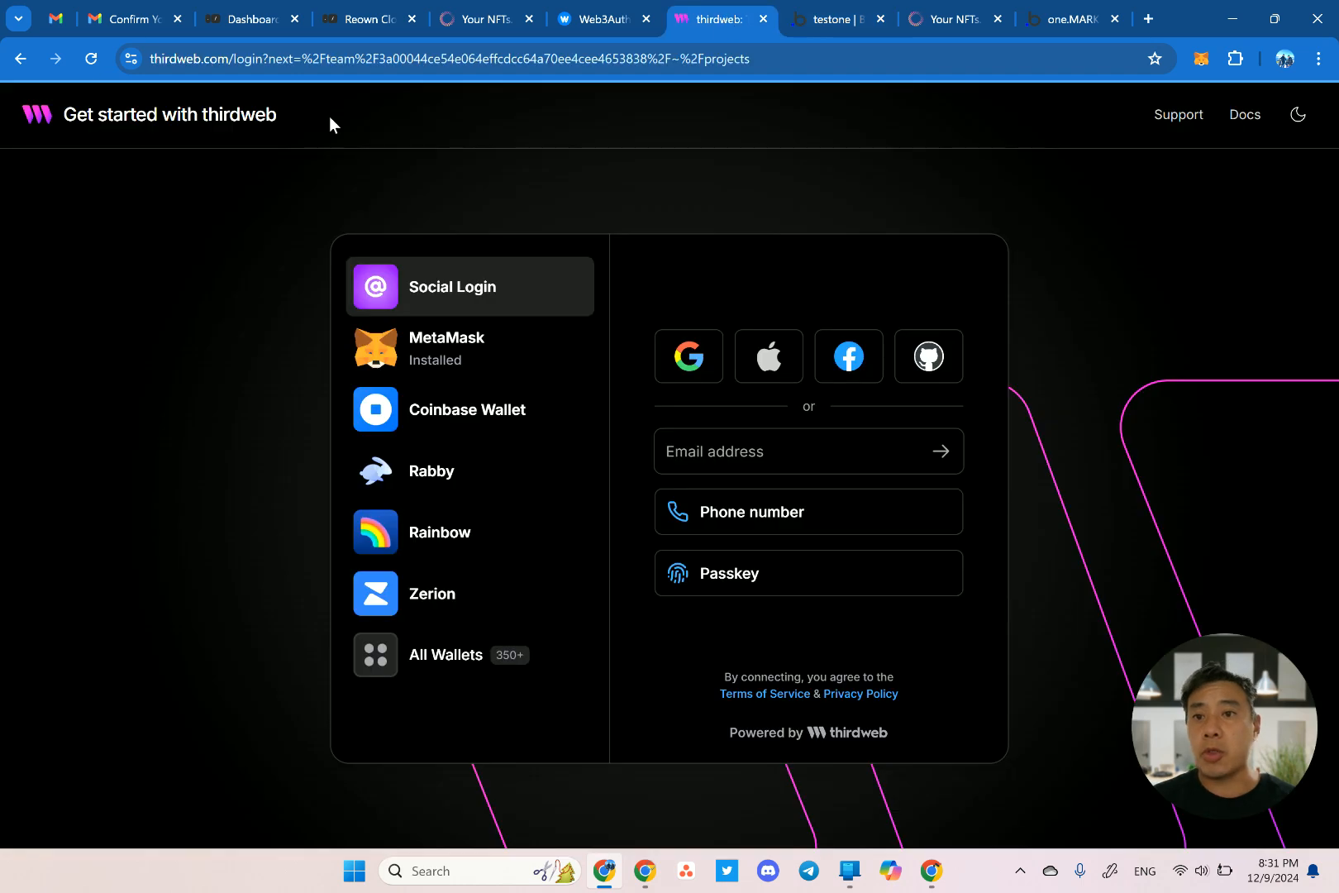
# Open the thirdweb dashboard and request a sign-in code for the testone email address.
pyautogui.hotkey('ctrl', 'l')
pyautogui.press('Right')
pyautogui.hotkey('ctrl', 'shift', 'Left')
pyautogui.hotkey('ctrl', 'shift', 'Left')
pyautogui.hotkey('ctrl', 'shift', 'Left')
pyautogui.hotkey('ctrl', 'shift', 'Left')
pyautogui.hotkey('ctrl', 'shift', 'Left')
pyautogui.hotkey('ctrl', 'shift', 'Left')
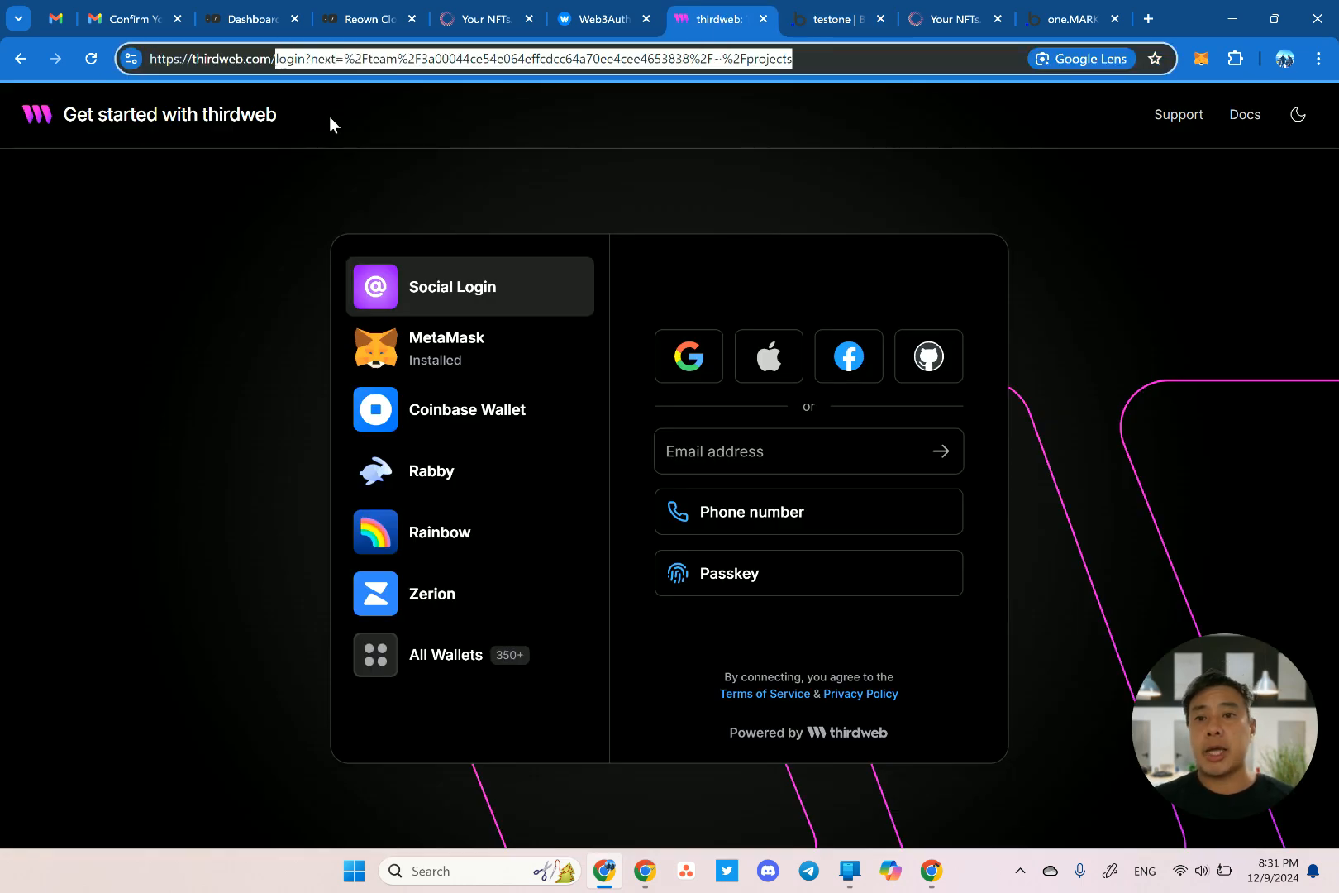
pyautogui.write('dashboard')
pyautogui.press('Return')
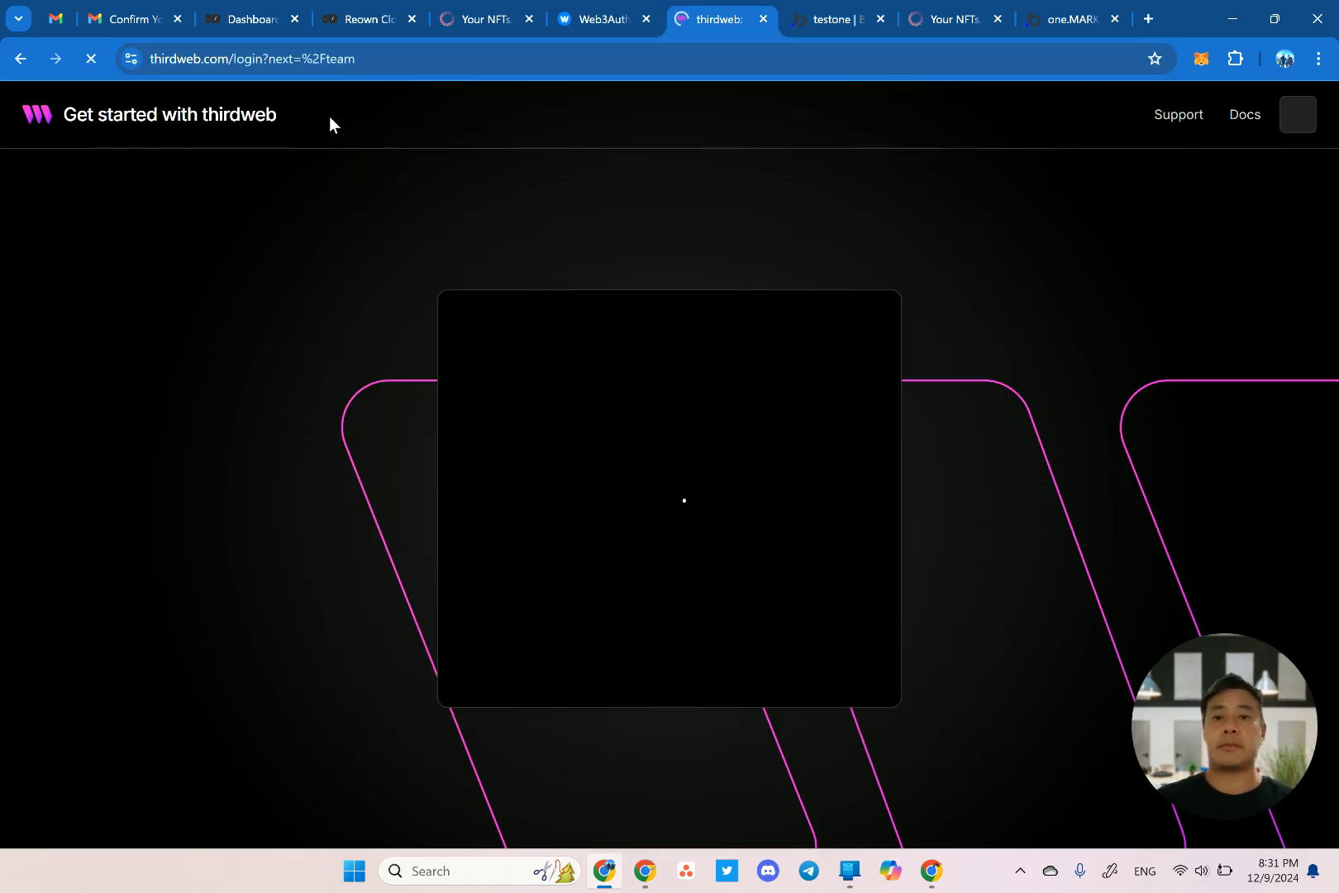
pyautogui.click(729, 450)
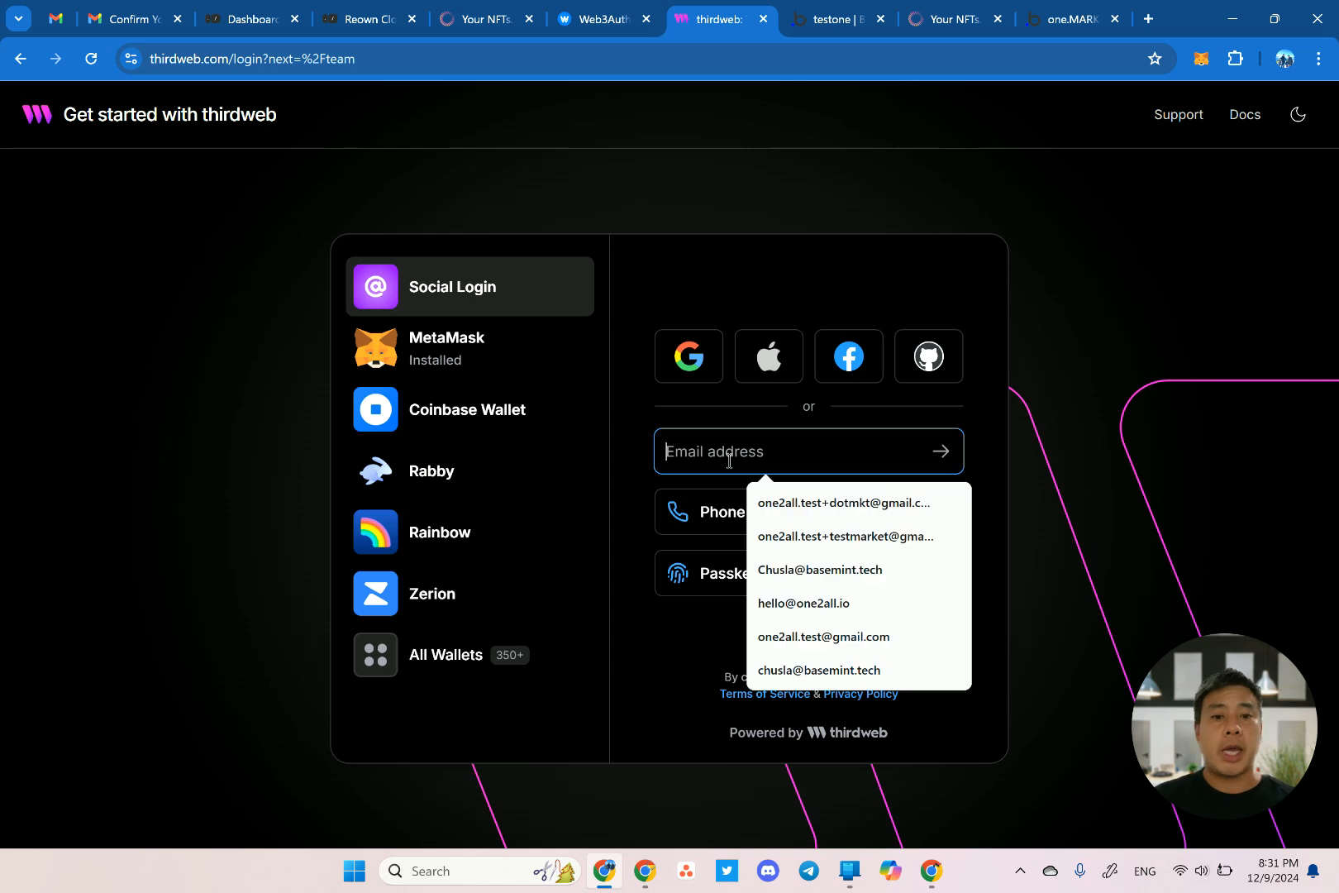
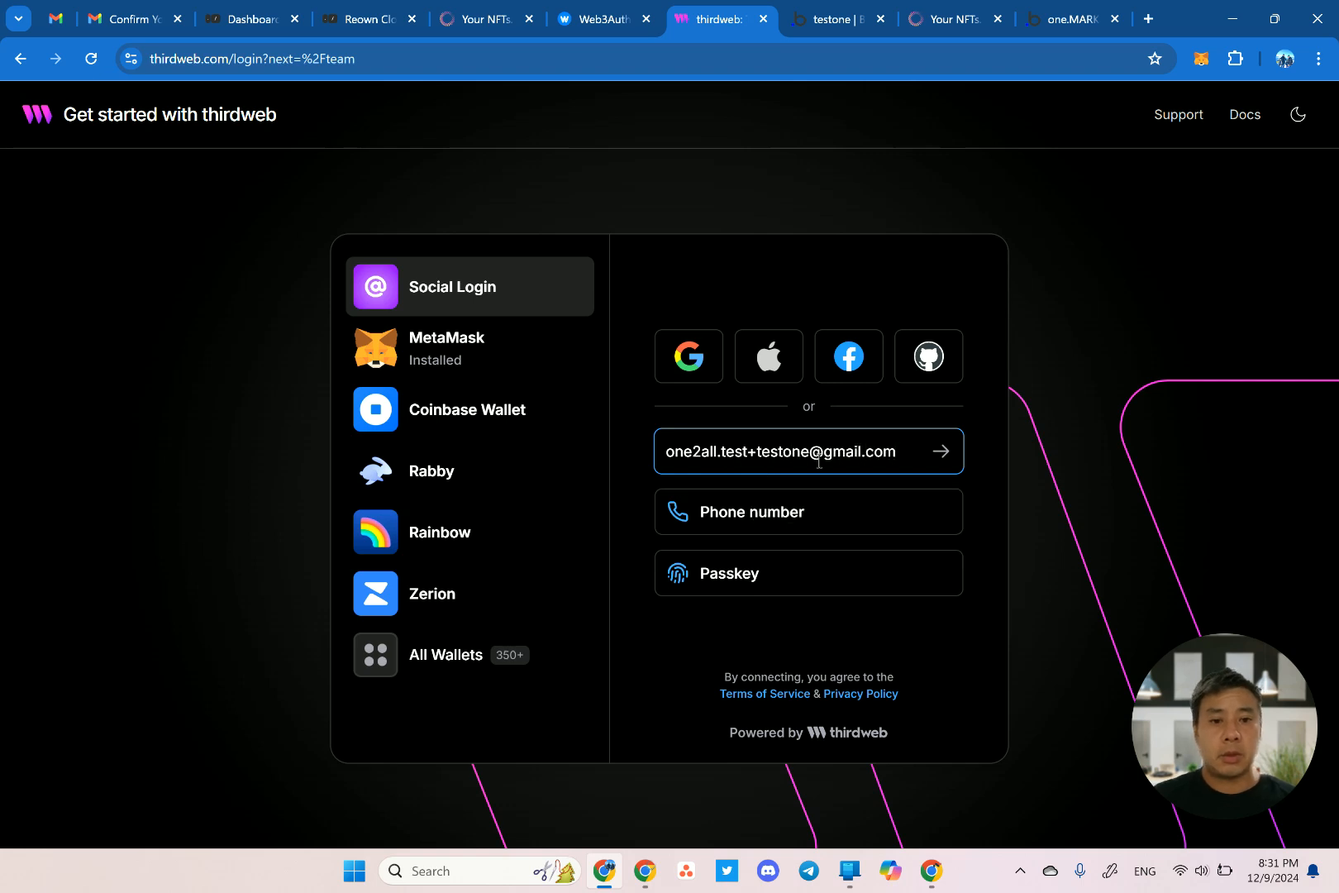
pyautogui.press('Return')
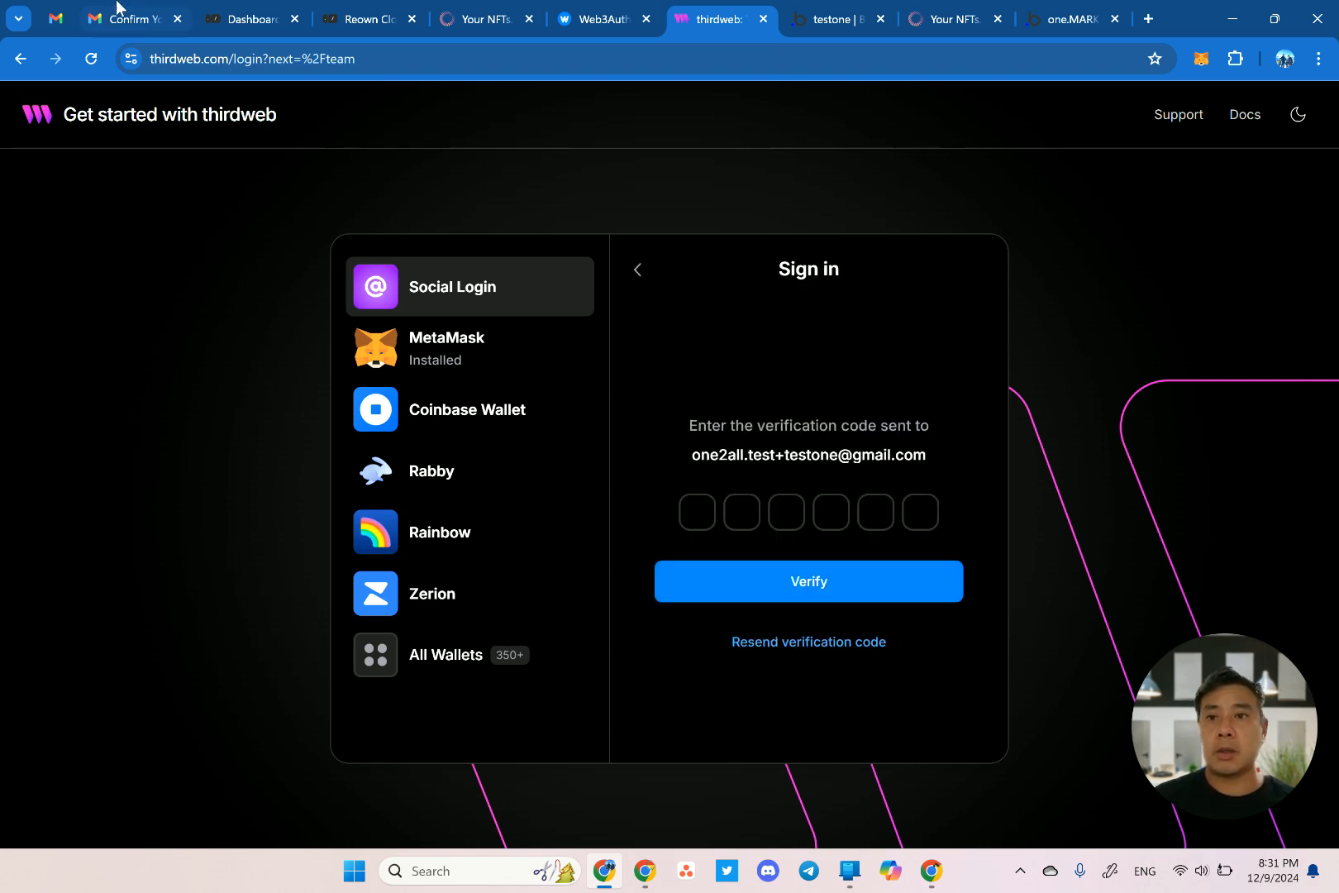
# Copy the one-time passcode from the thirdweb email and paste it into the code boxes.
pyautogui.click(108, 18)
pyautogui.click(145, 236)
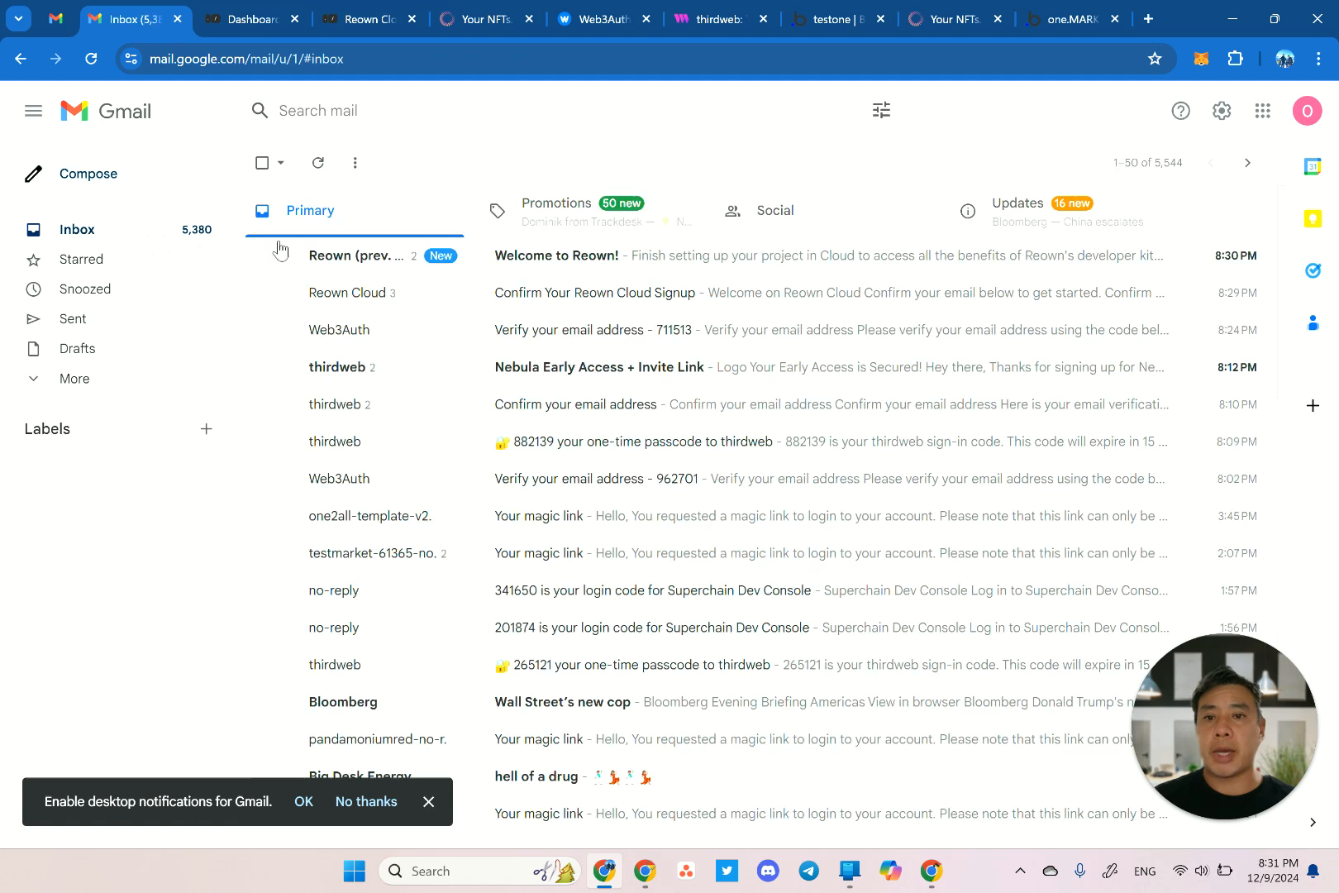
pyautogui.click(579, 256)
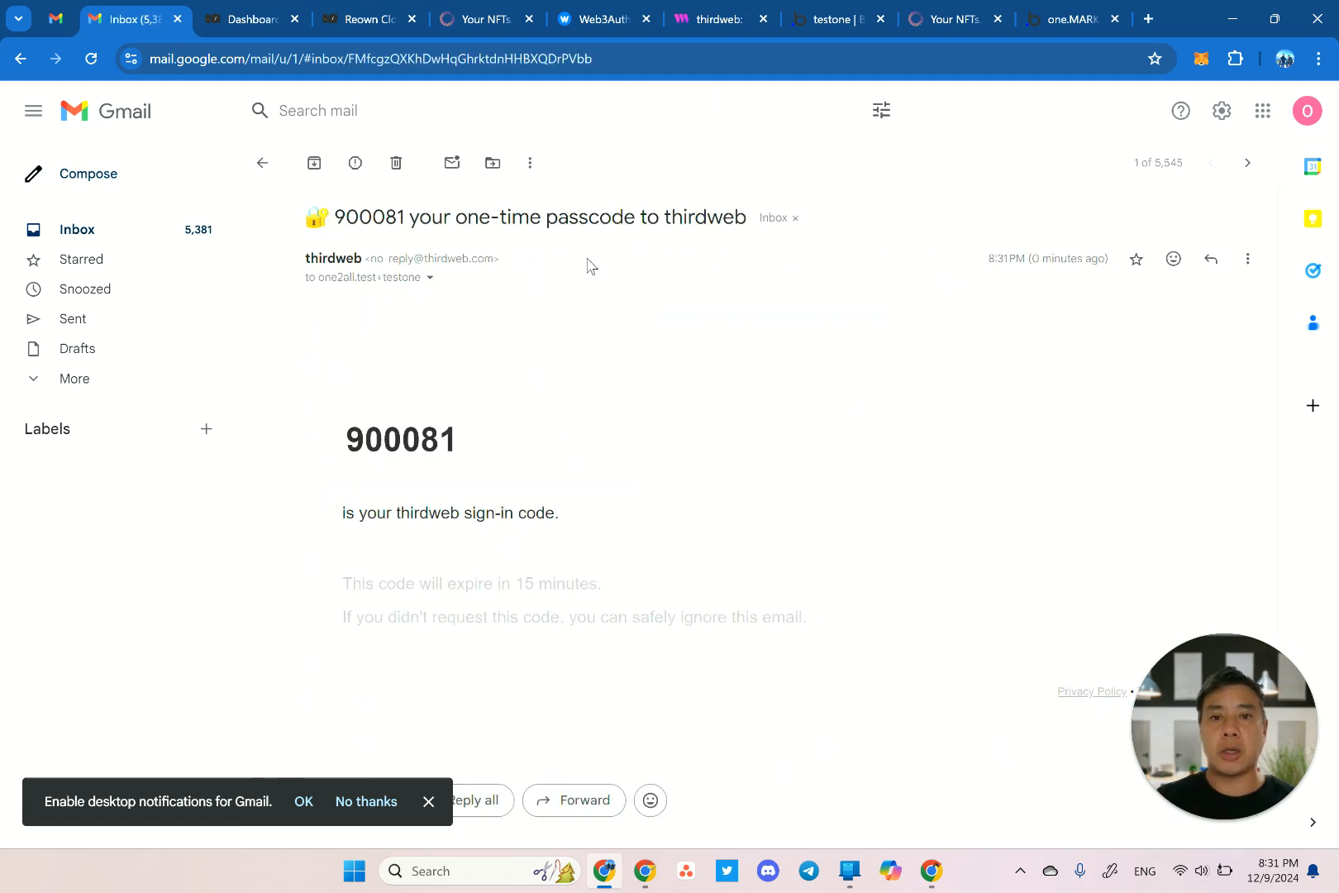
pyautogui.doubleClick(431, 434)
pyautogui.hotkey('ctrl', 'c')
pyautogui.click(724, 25)
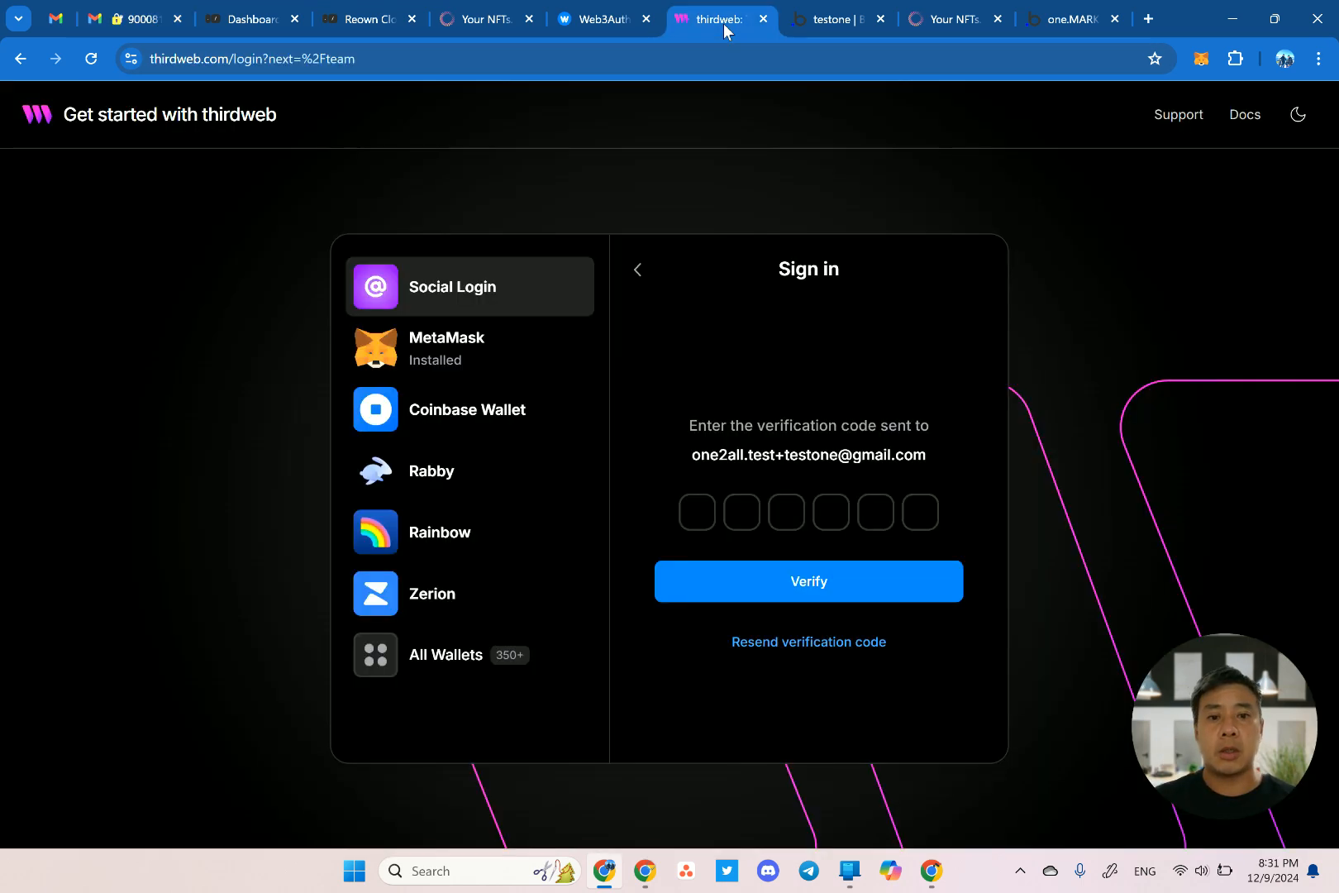
pyautogui.click(703, 509)
pyautogui.hotkey('ctrl', 'v')
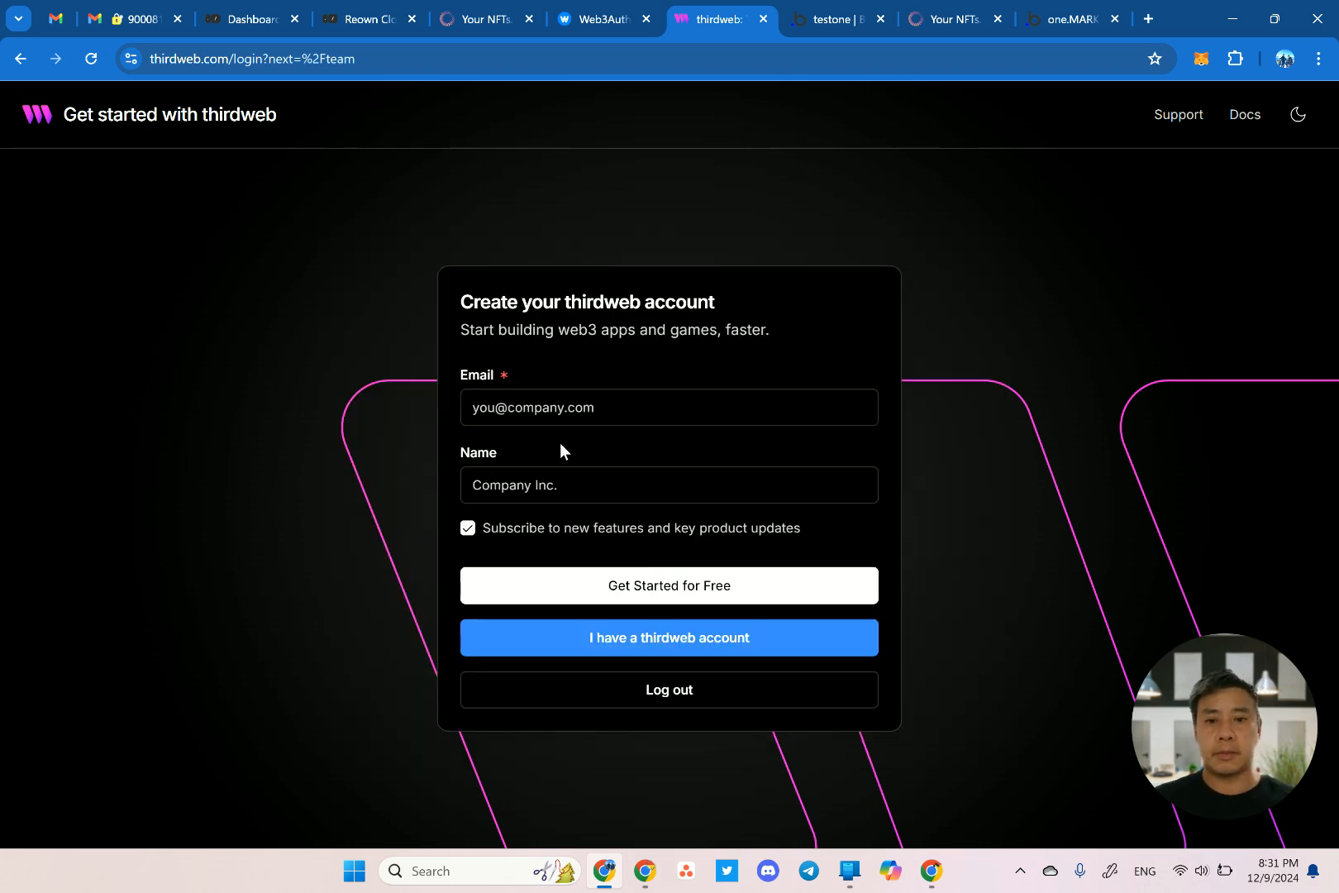
# Sign up for thirdweb with the saved email, name testone, and no update emails.
pyautogui.click(556, 416)
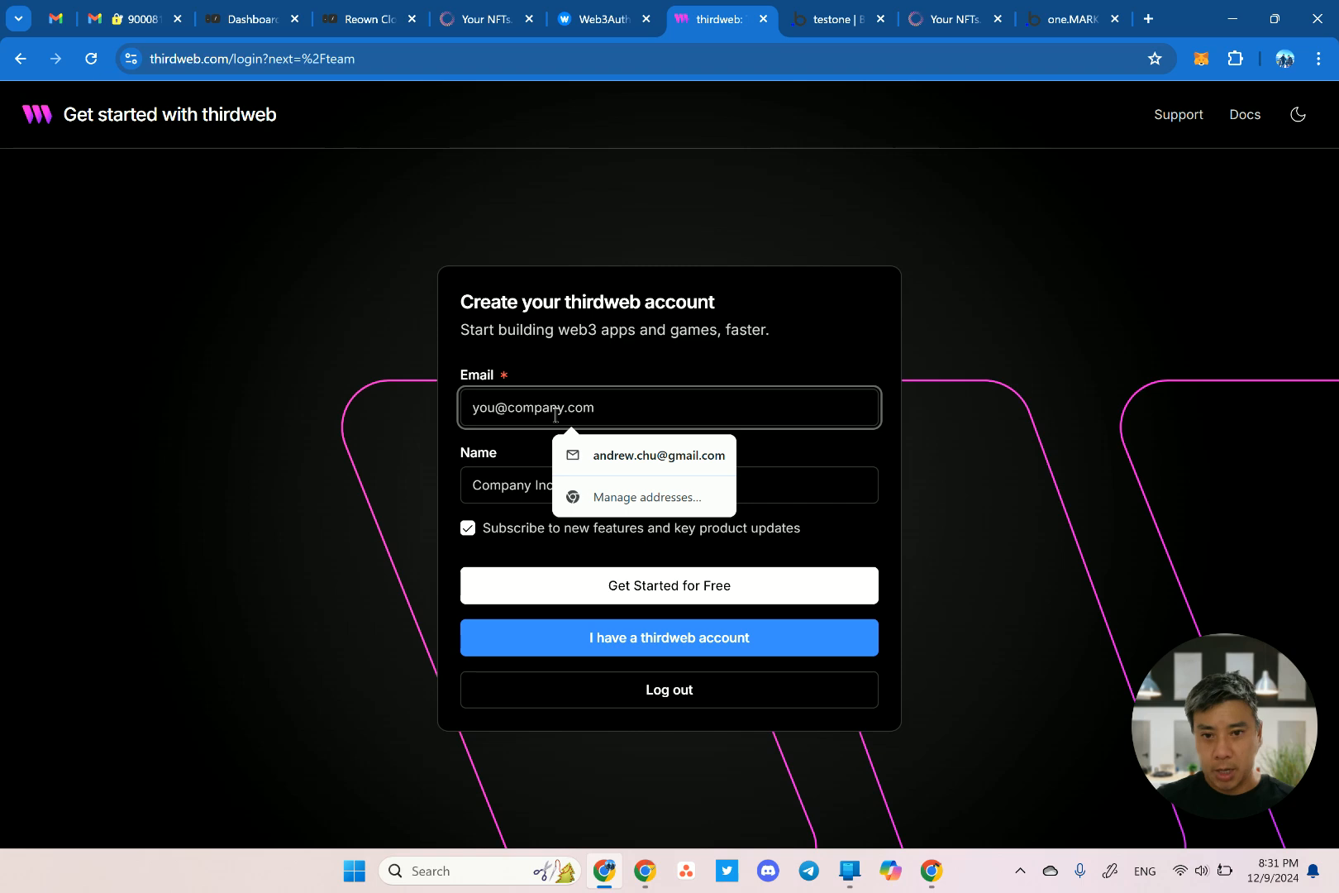
pyautogui.write('one2all')
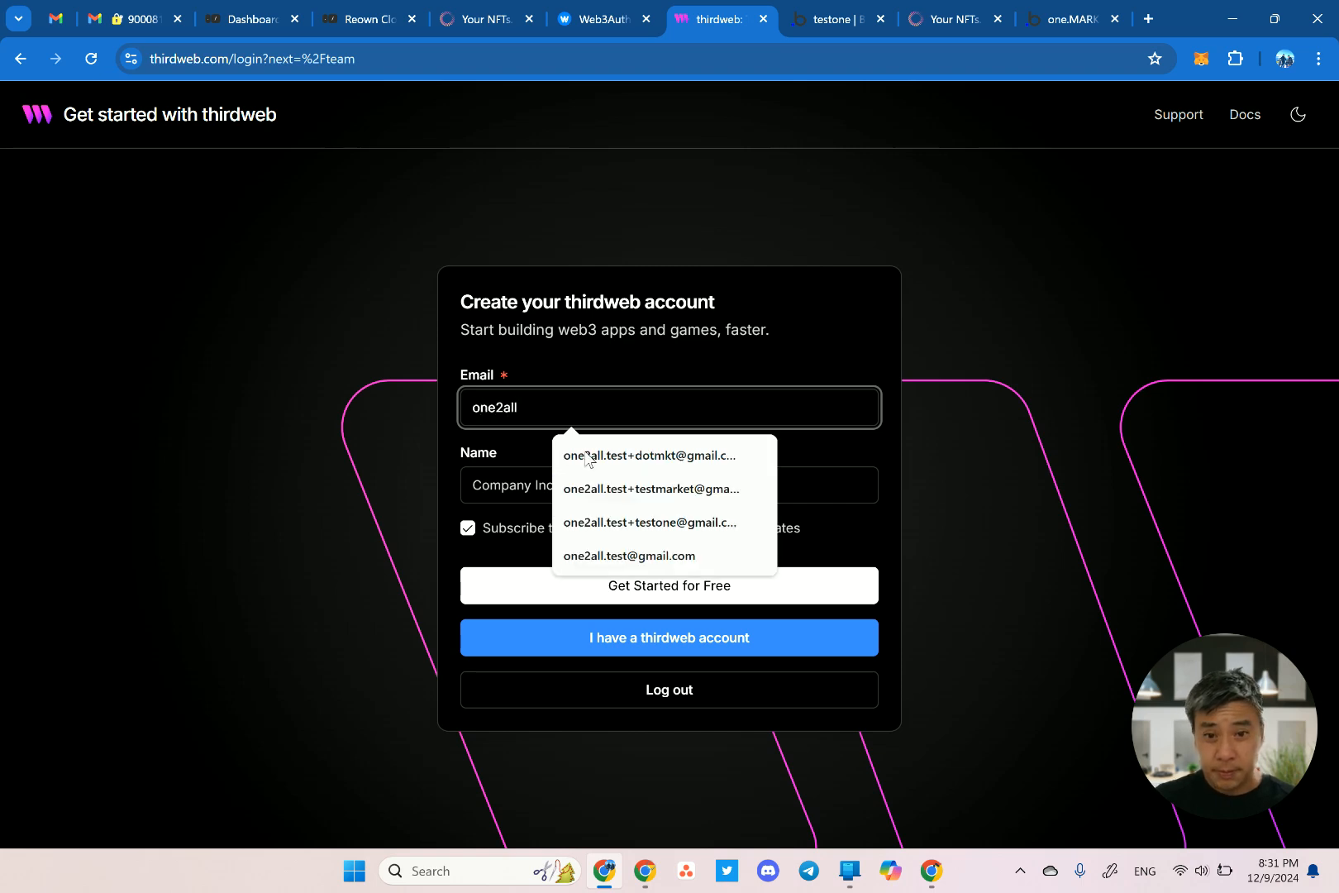
pyautogui.click(616, 523)
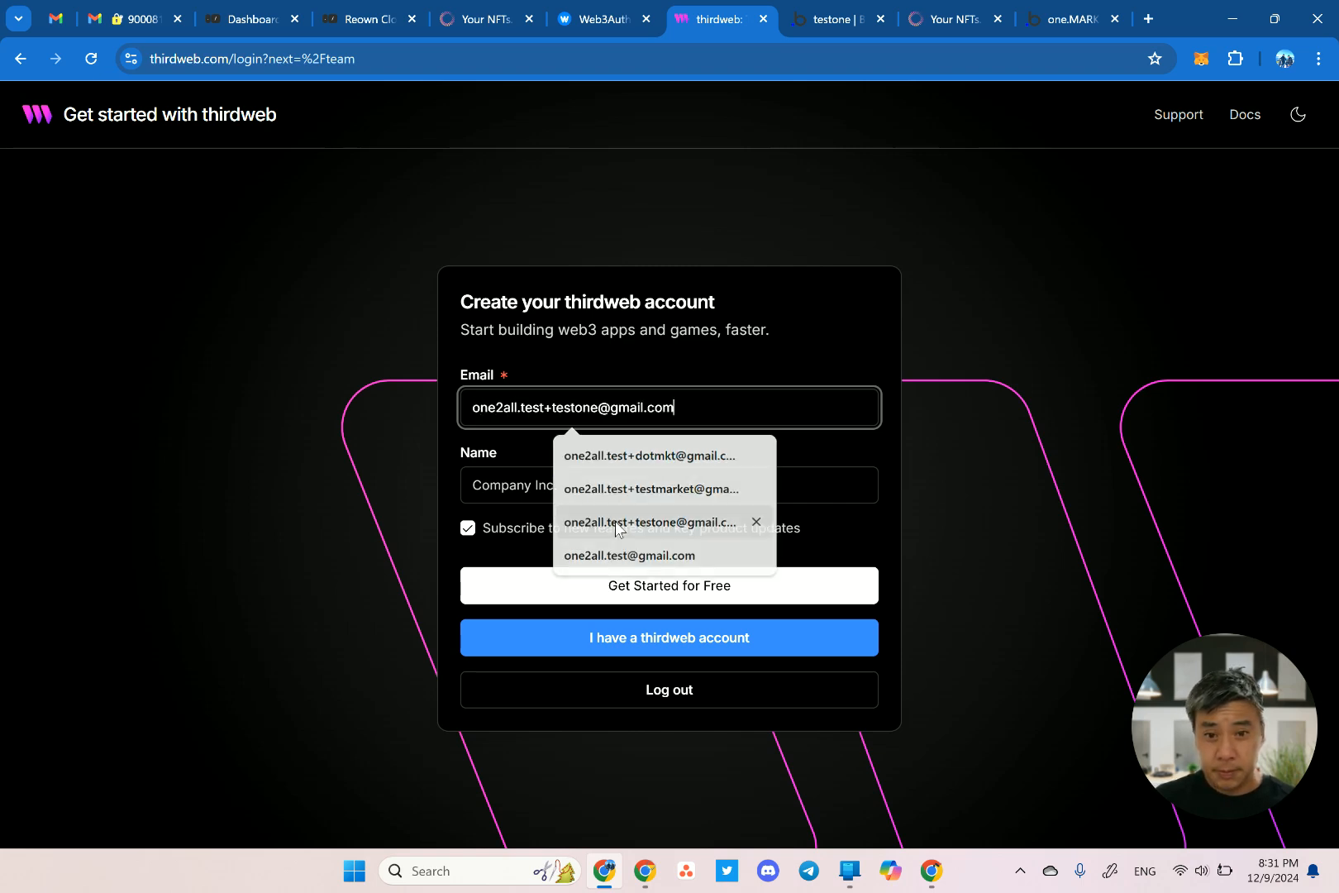
pyautogui.click(513, 488)
pyautogui.write('testone')
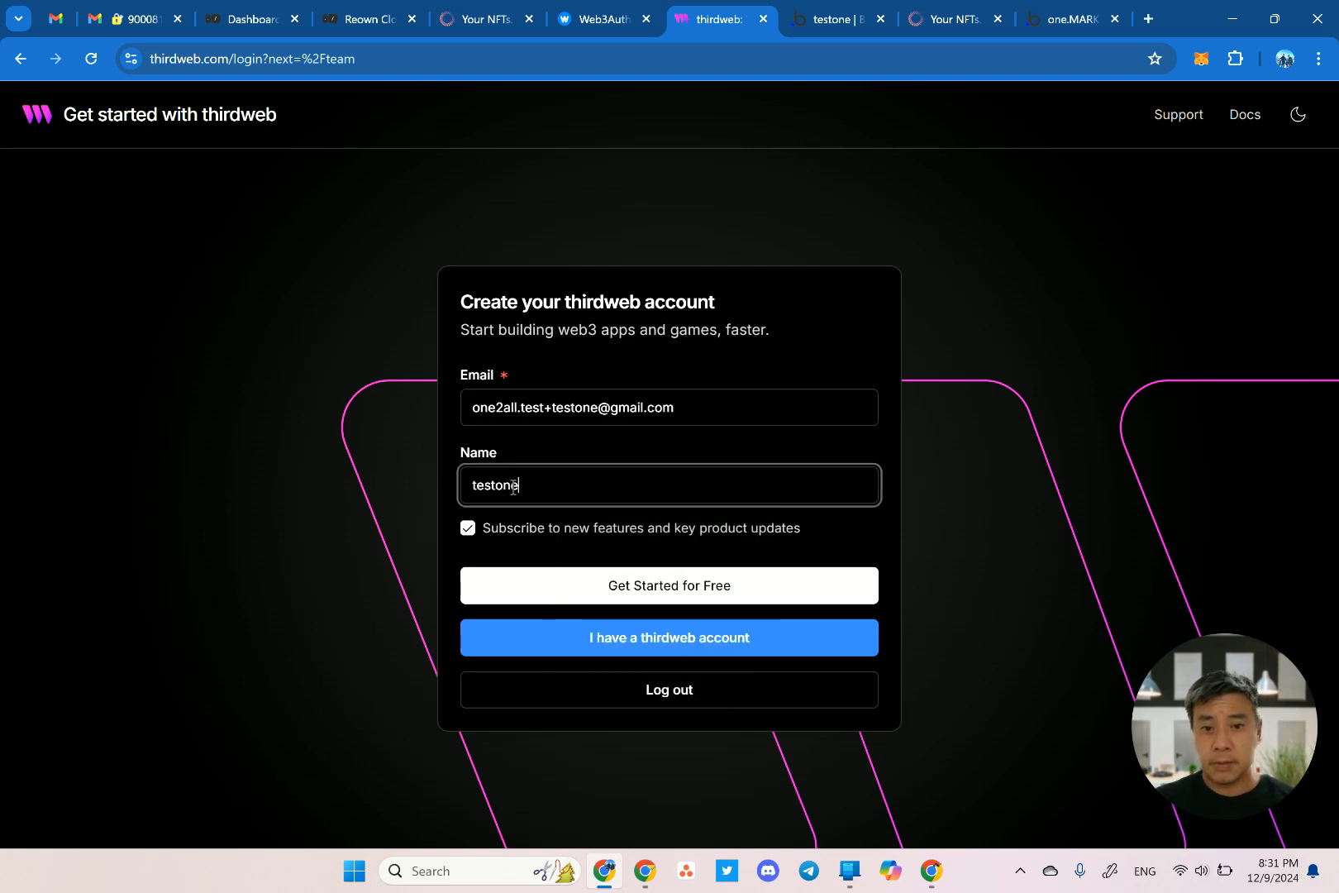
pyautogui.click(480, 536)
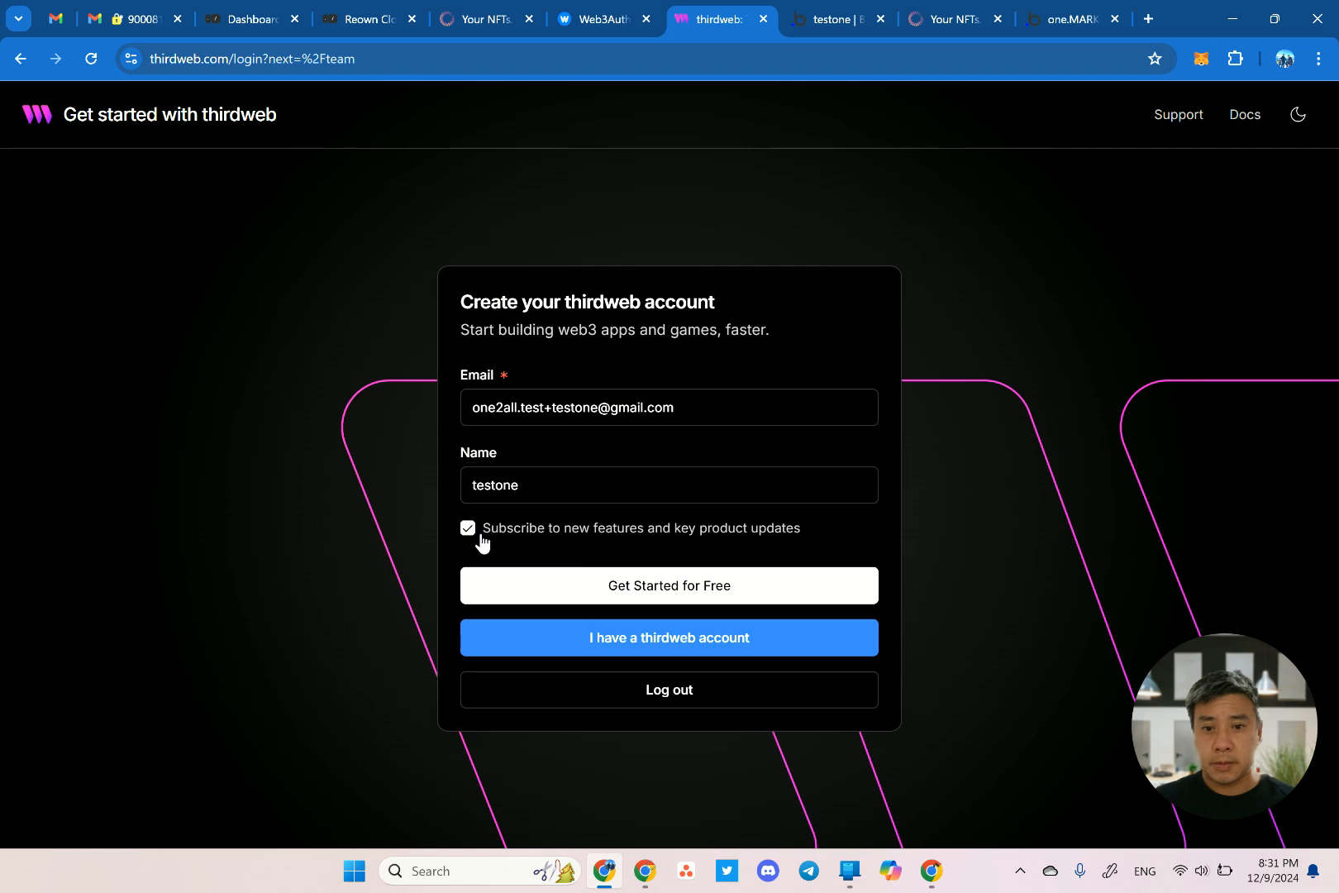
pyautogui.click(594, 585)
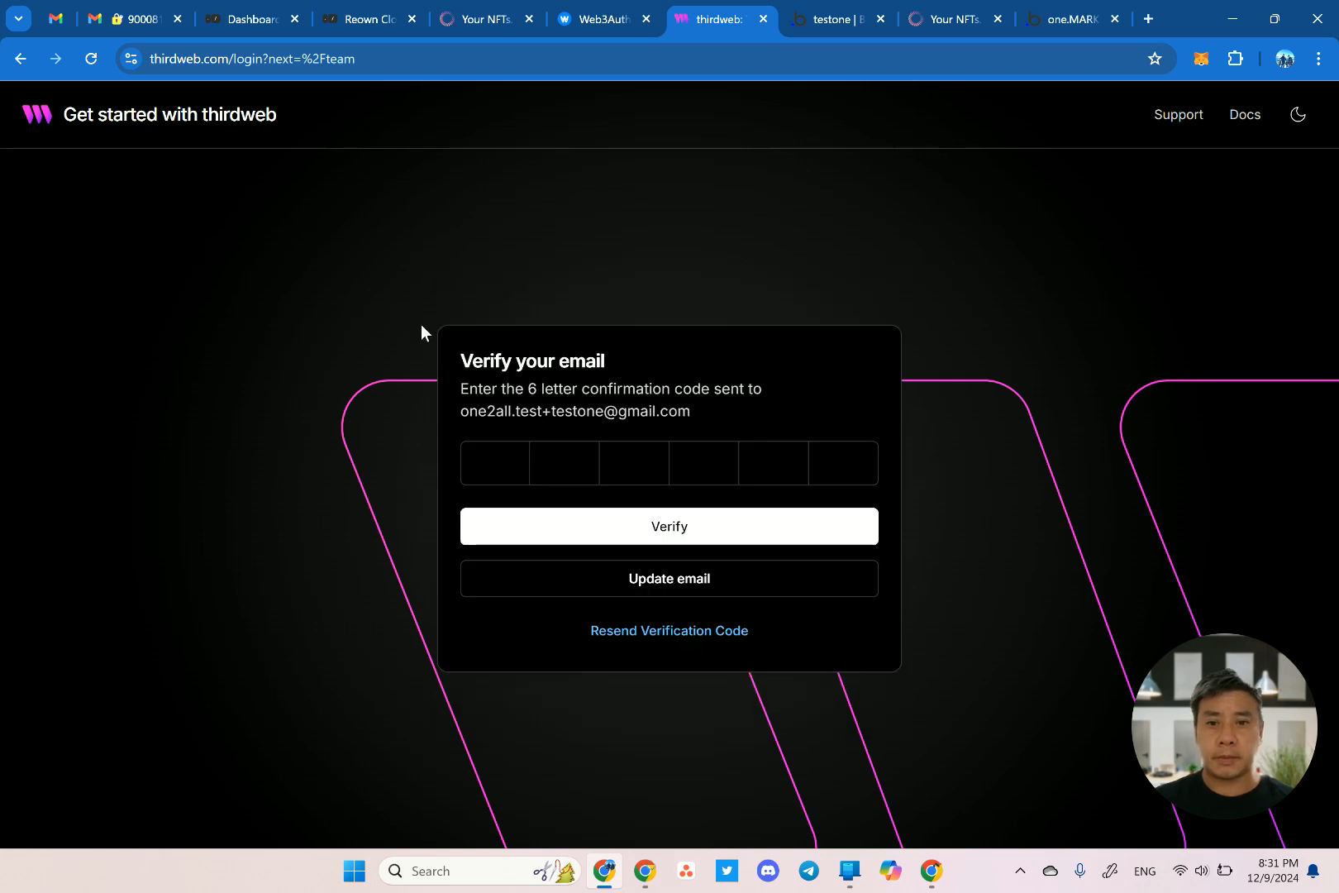
# Copy the code from the Gmail 'Confirm your email address' message and verify it on thirdweb.
pyautogui.click(113, 24)
pyautogui.click(126, 231)
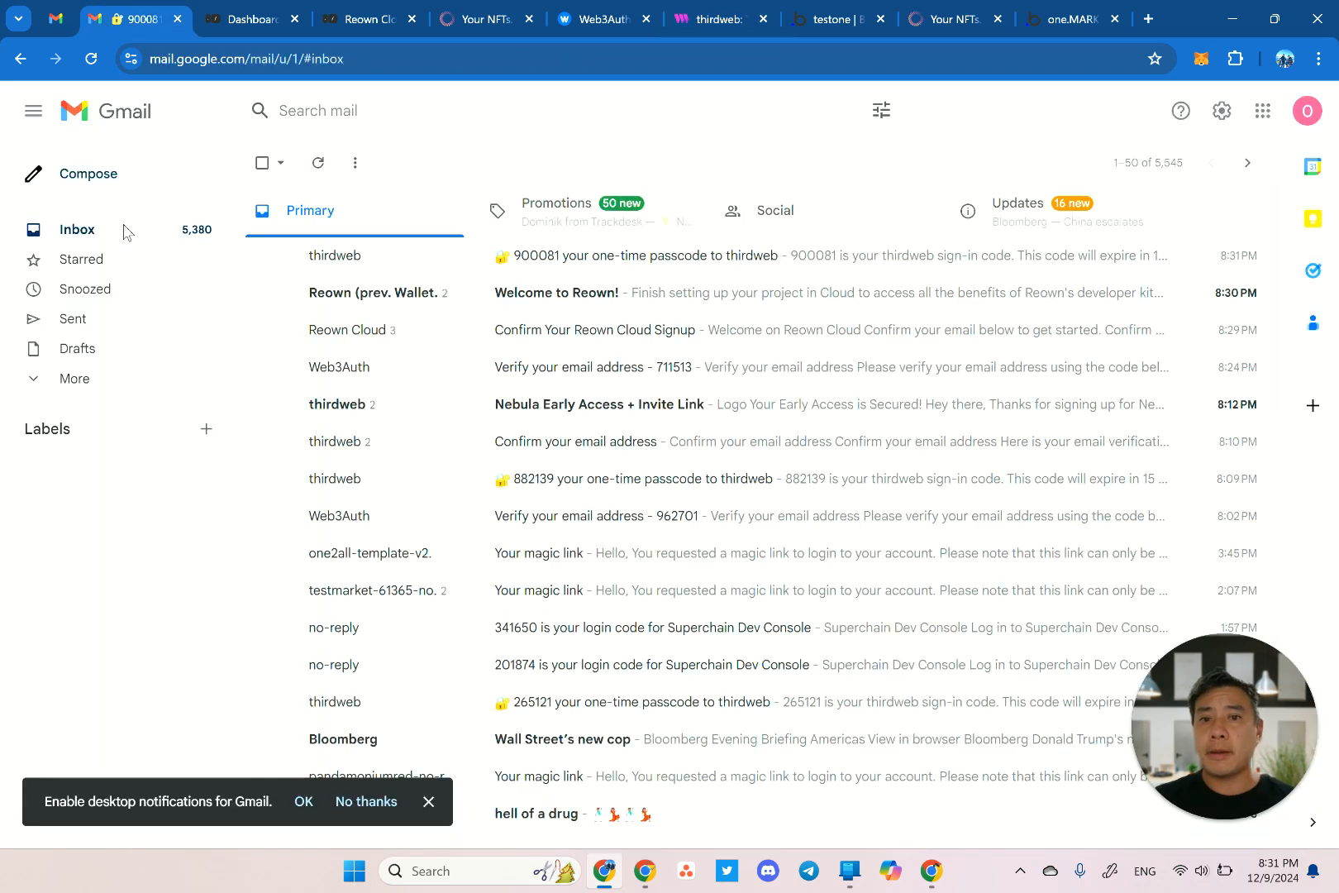
pyautogui.click(608, 257)
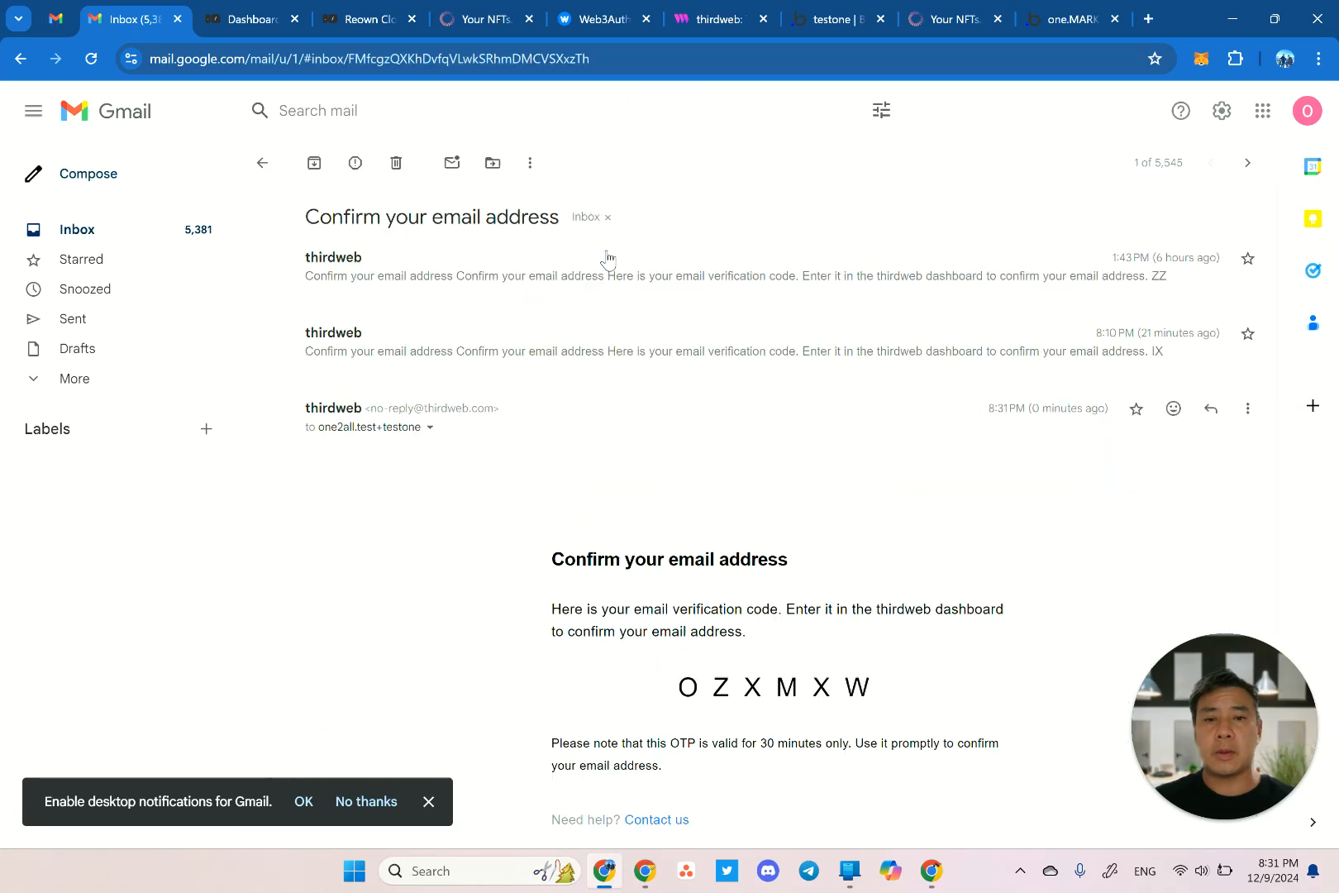
pyautogui.doubleClick(761, 718)
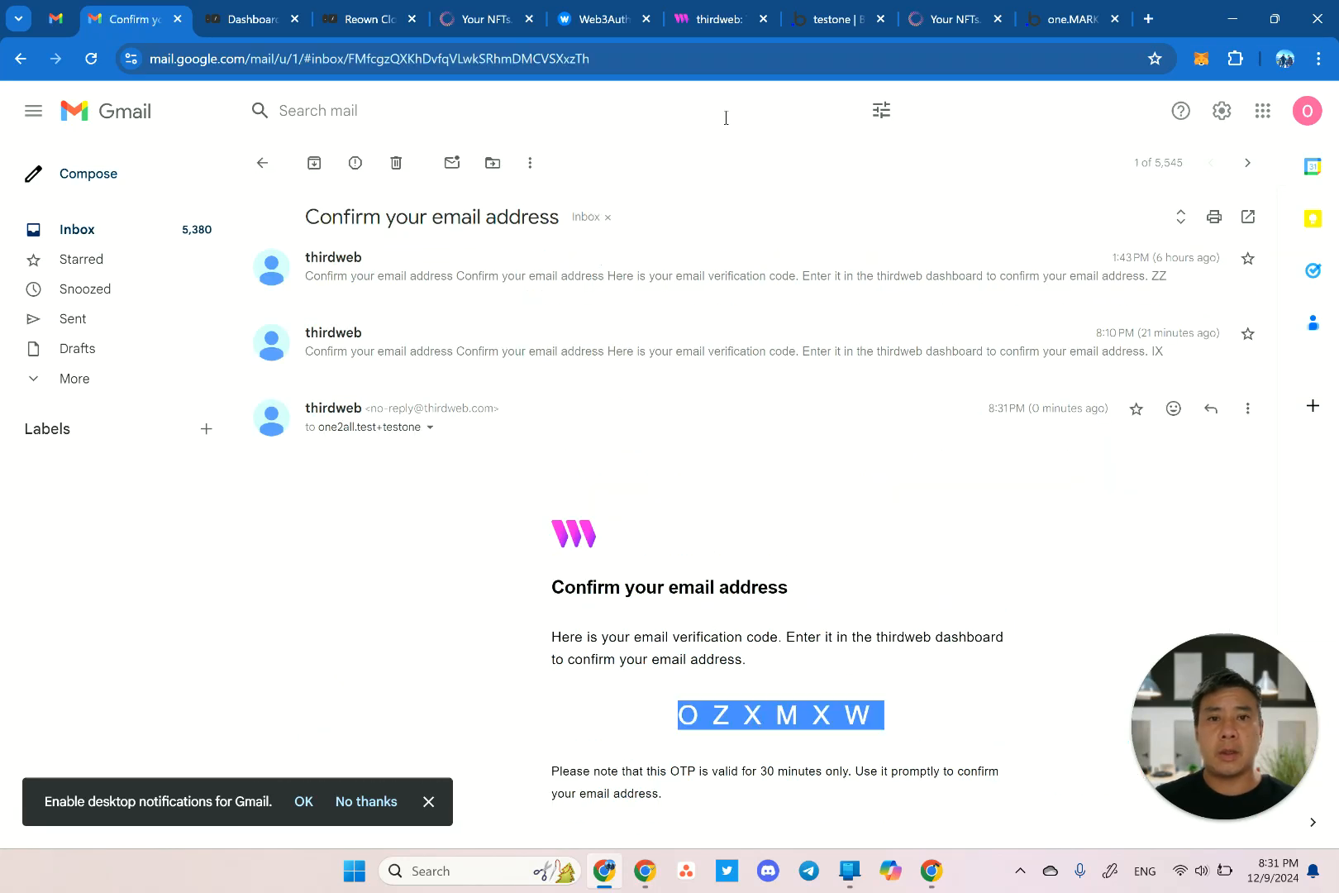
pyautogui.hotkey('ctrl', 'c')
pyautogui.click(720, 18)
pyautogui.click(495, 463)
pyautogui.hotkey('ctrl', 'v')
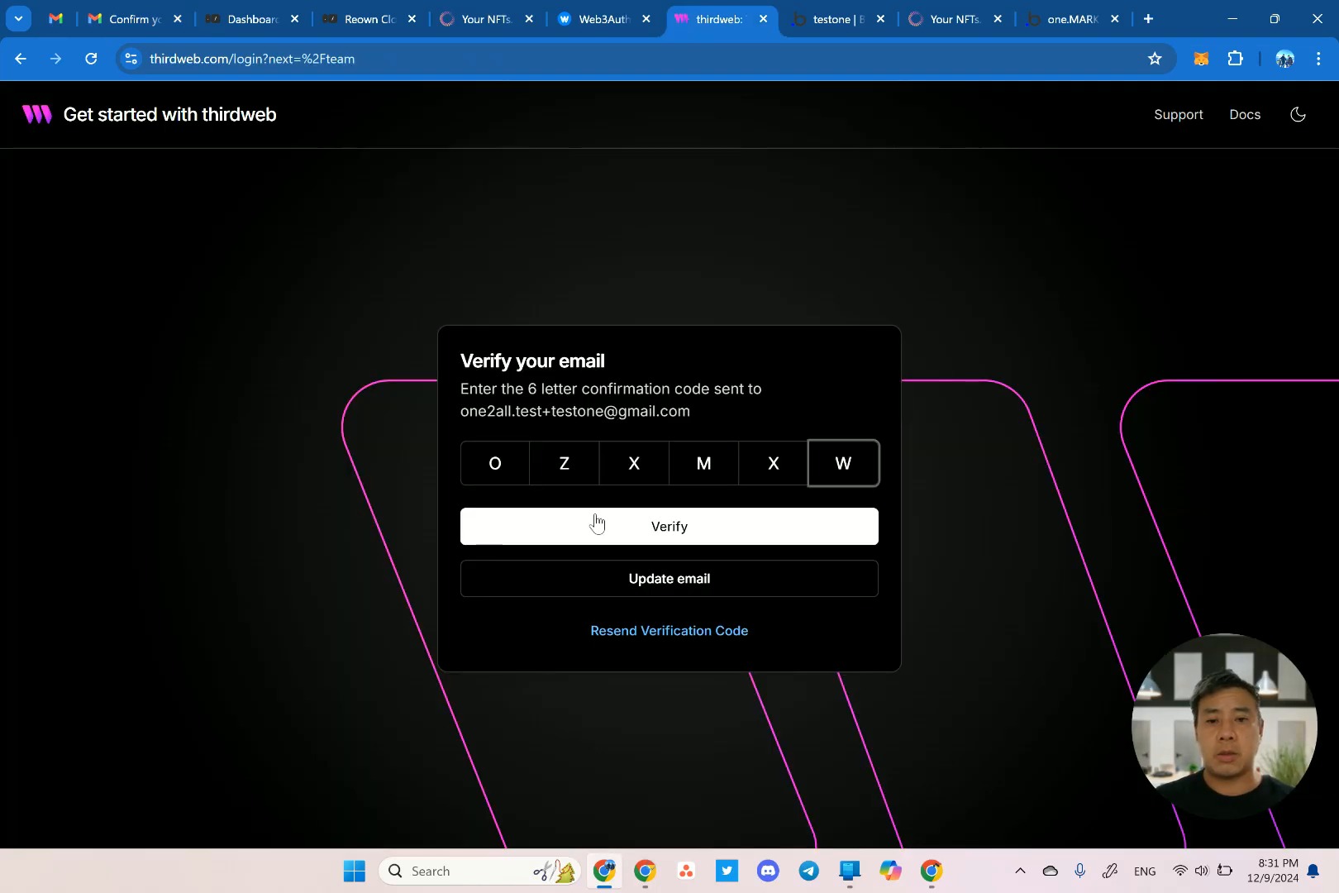
pyautogui.click(597, 525)
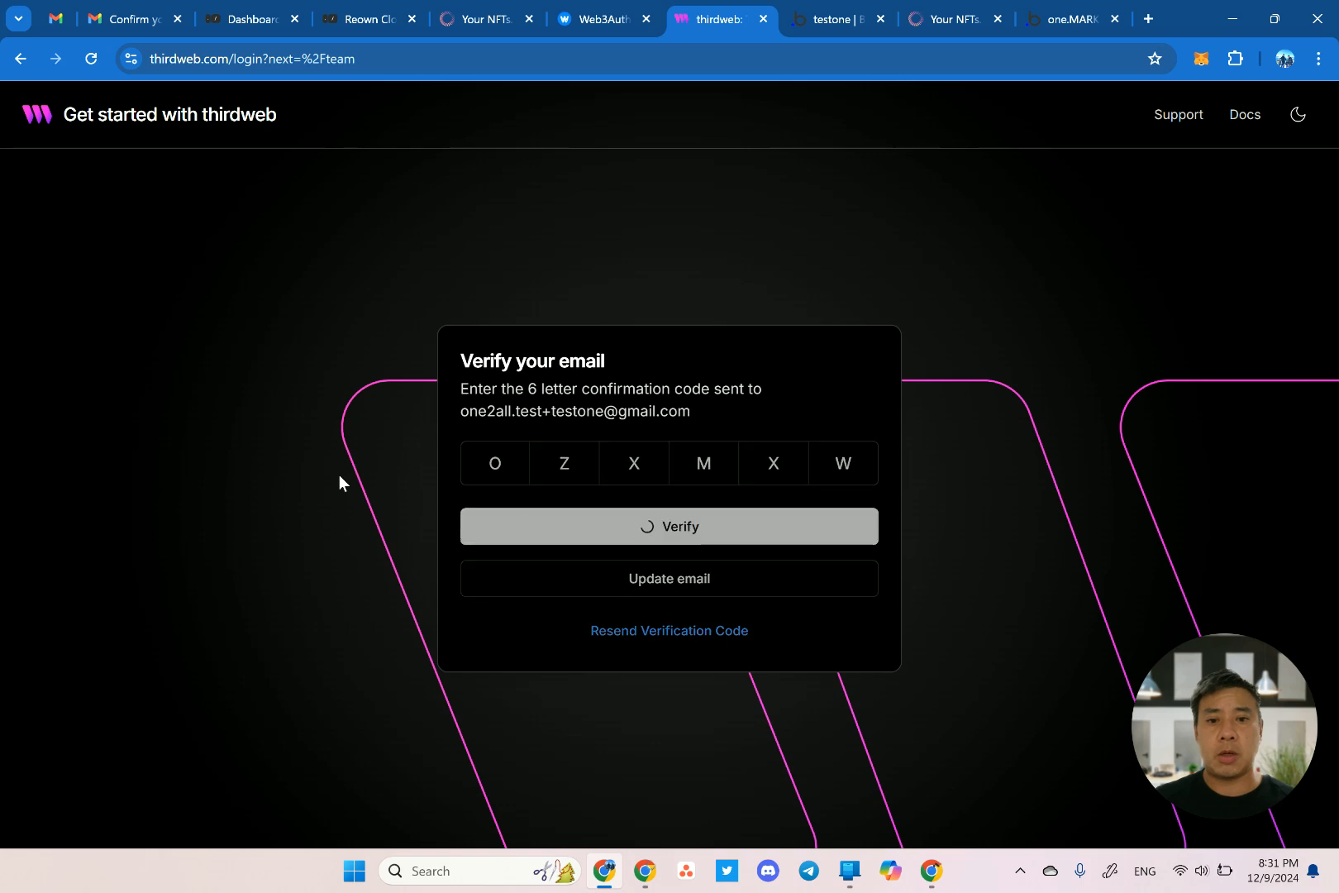
pyautogui.scroll(-2, 487, 604)
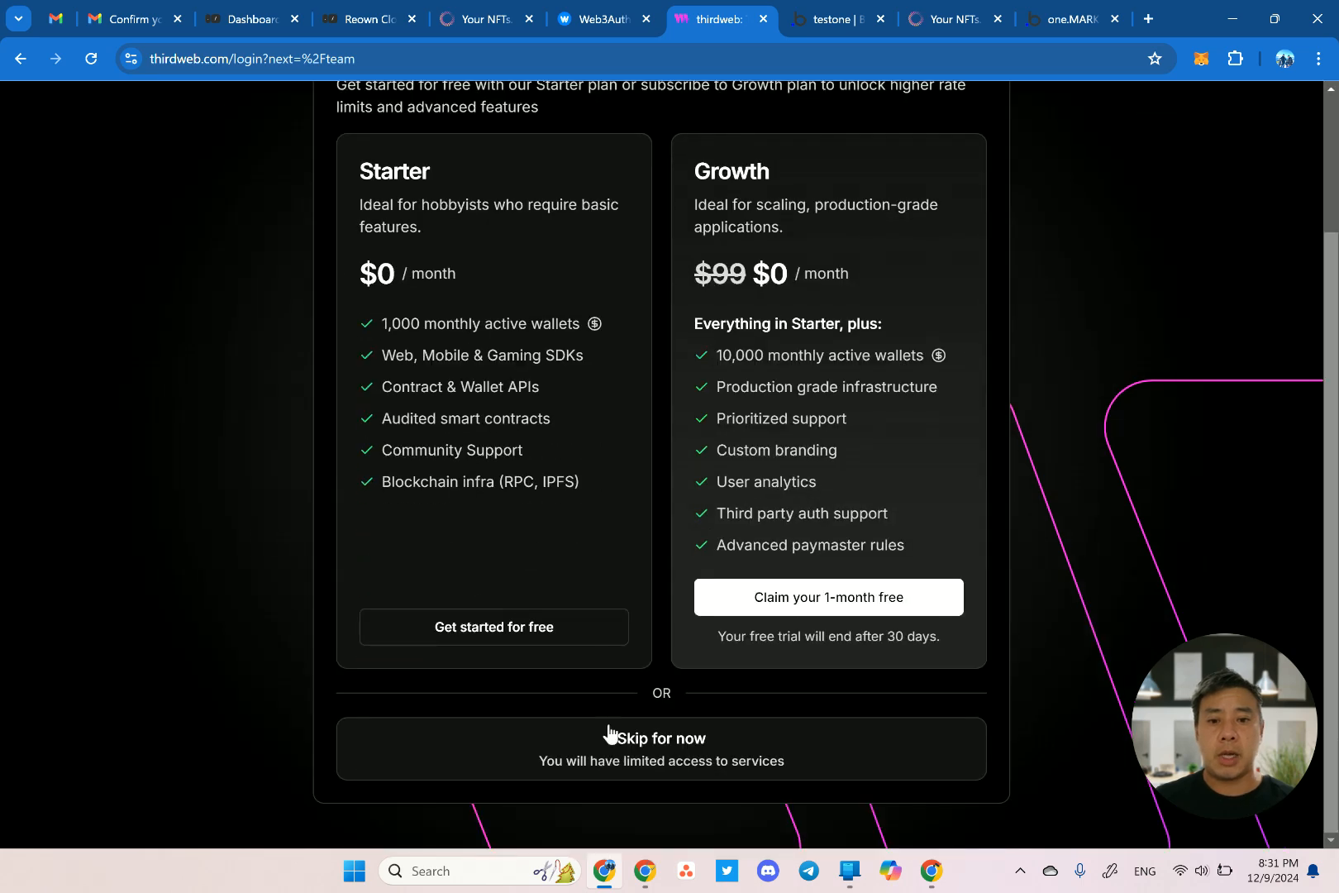
# Skip the paid plan and start adding a new project from the Projects page.
pyautogui.click(570, 768)
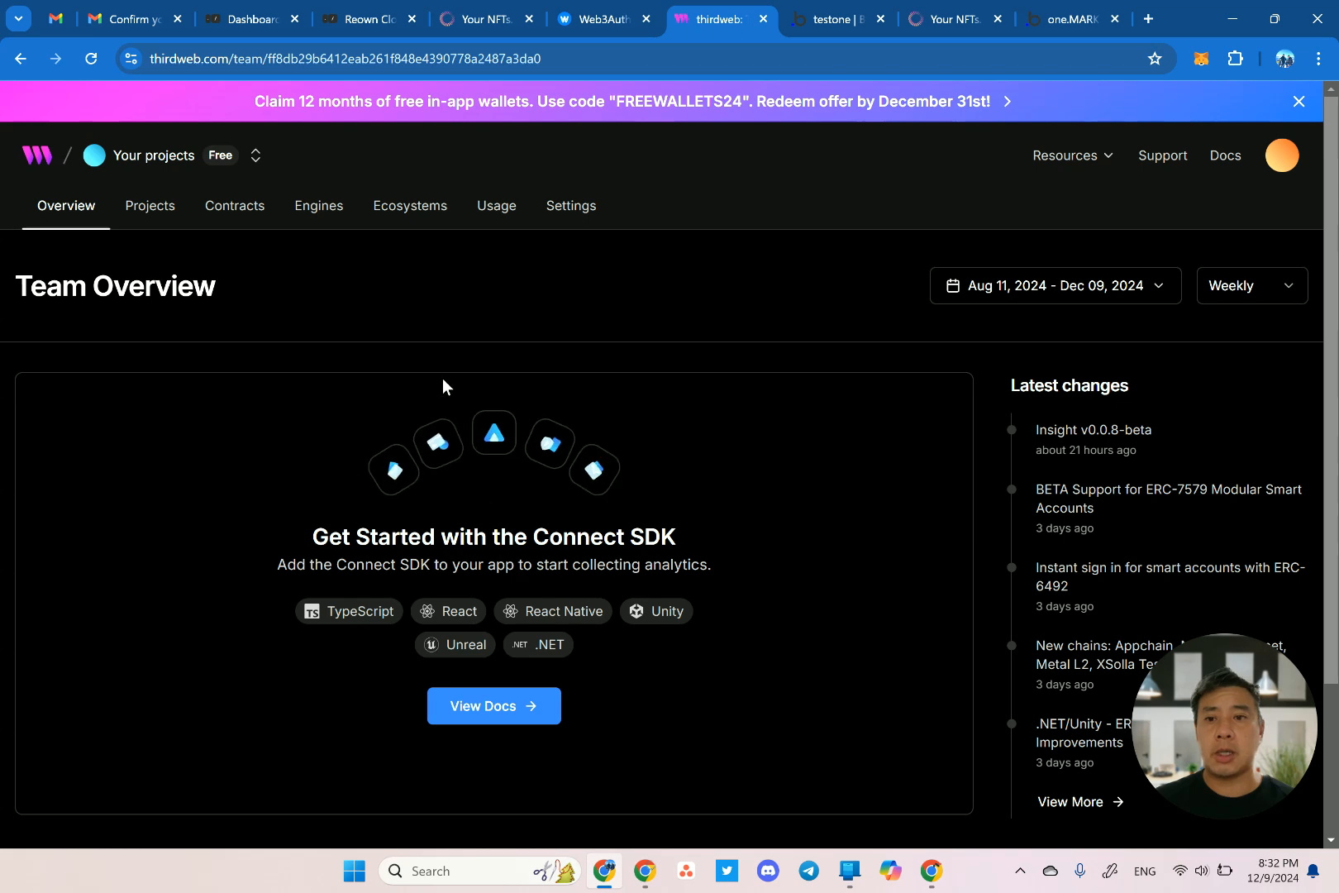
pyautogui.click(160, 213)
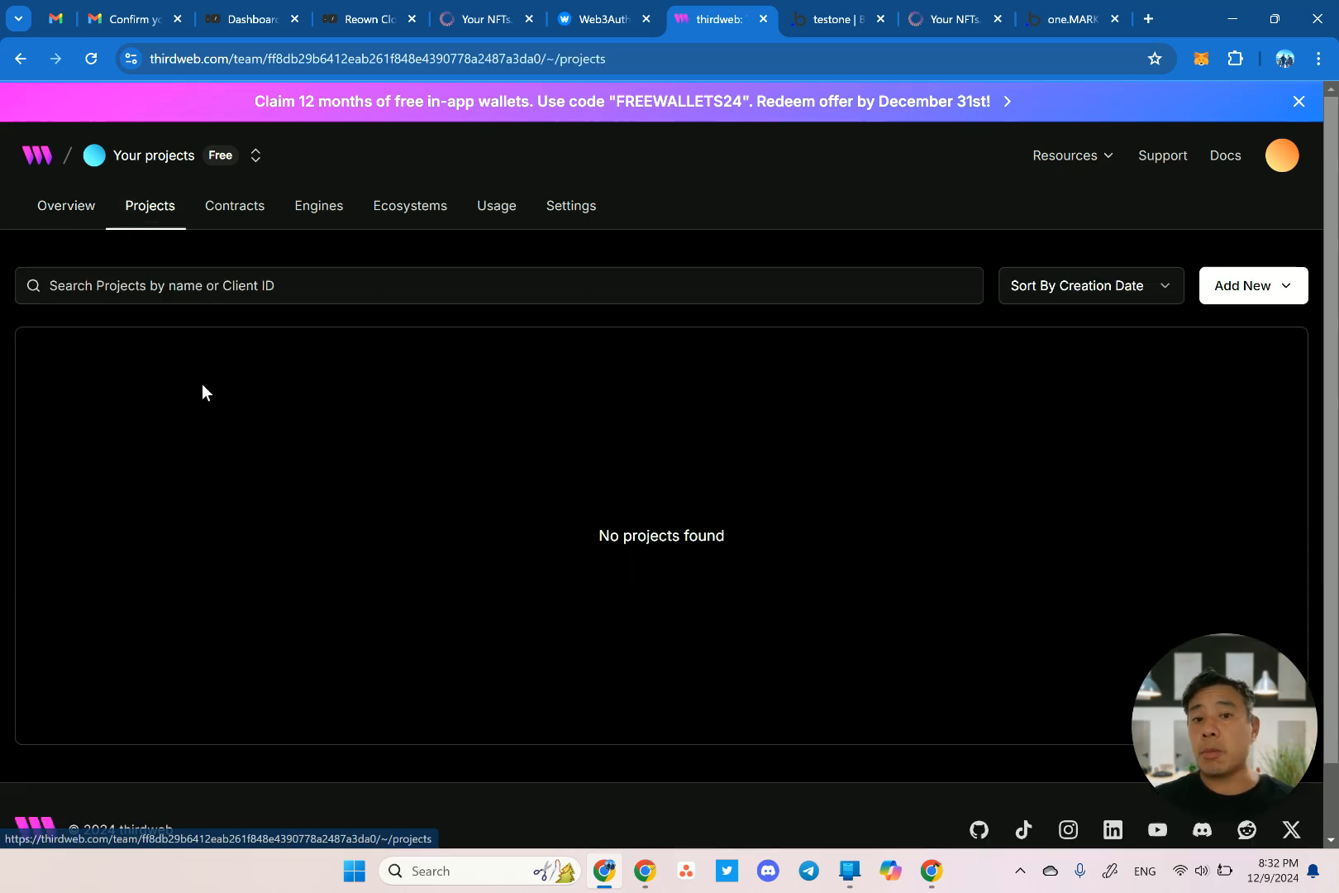
pyautogui.click(1270, 289)
pyautogui.click(1180, 345)
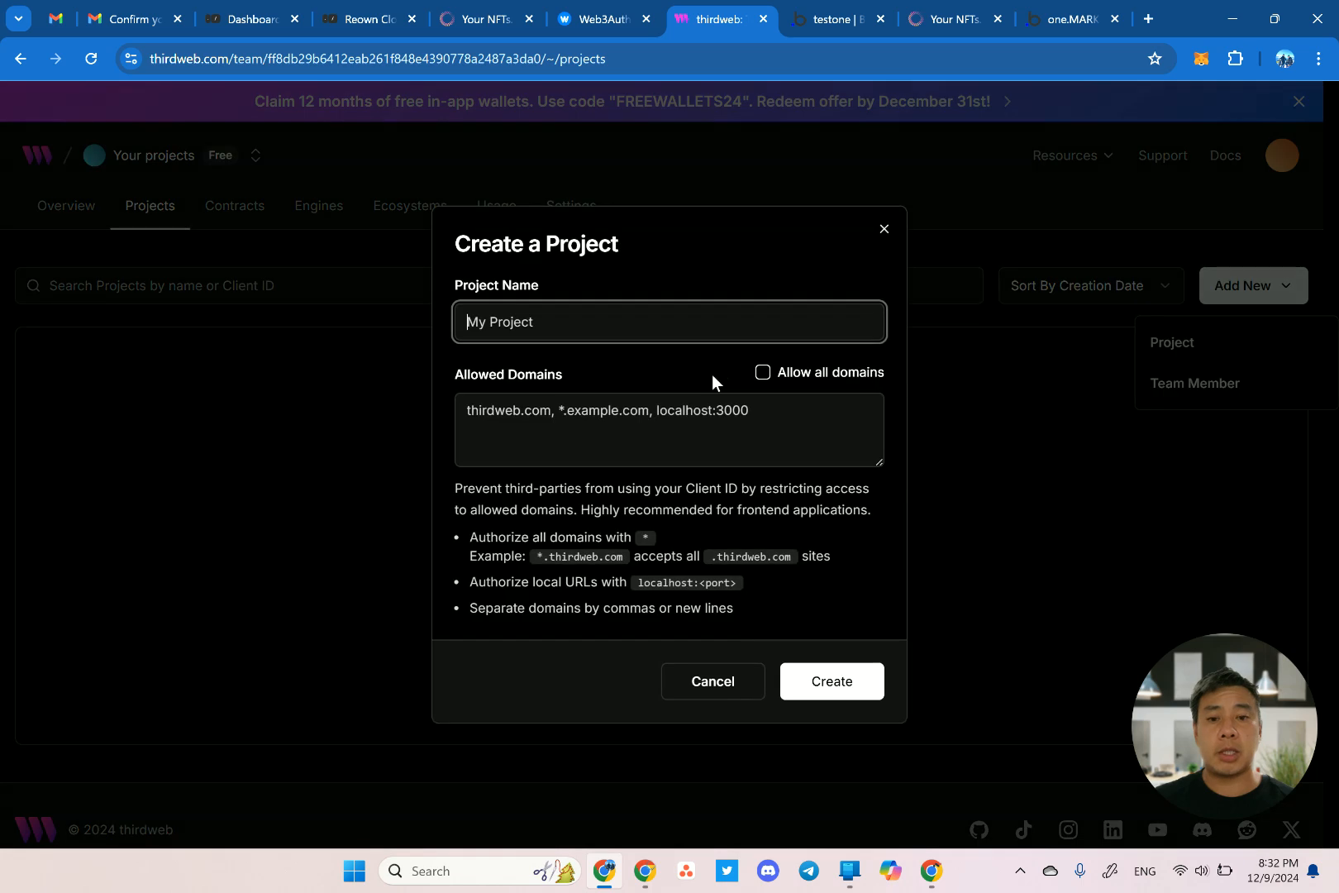
# Create project testone allowing all domains and confirm its secret key is stored.
pyautogui.tripleClick(556, 322)
pyautogui.write('testone')
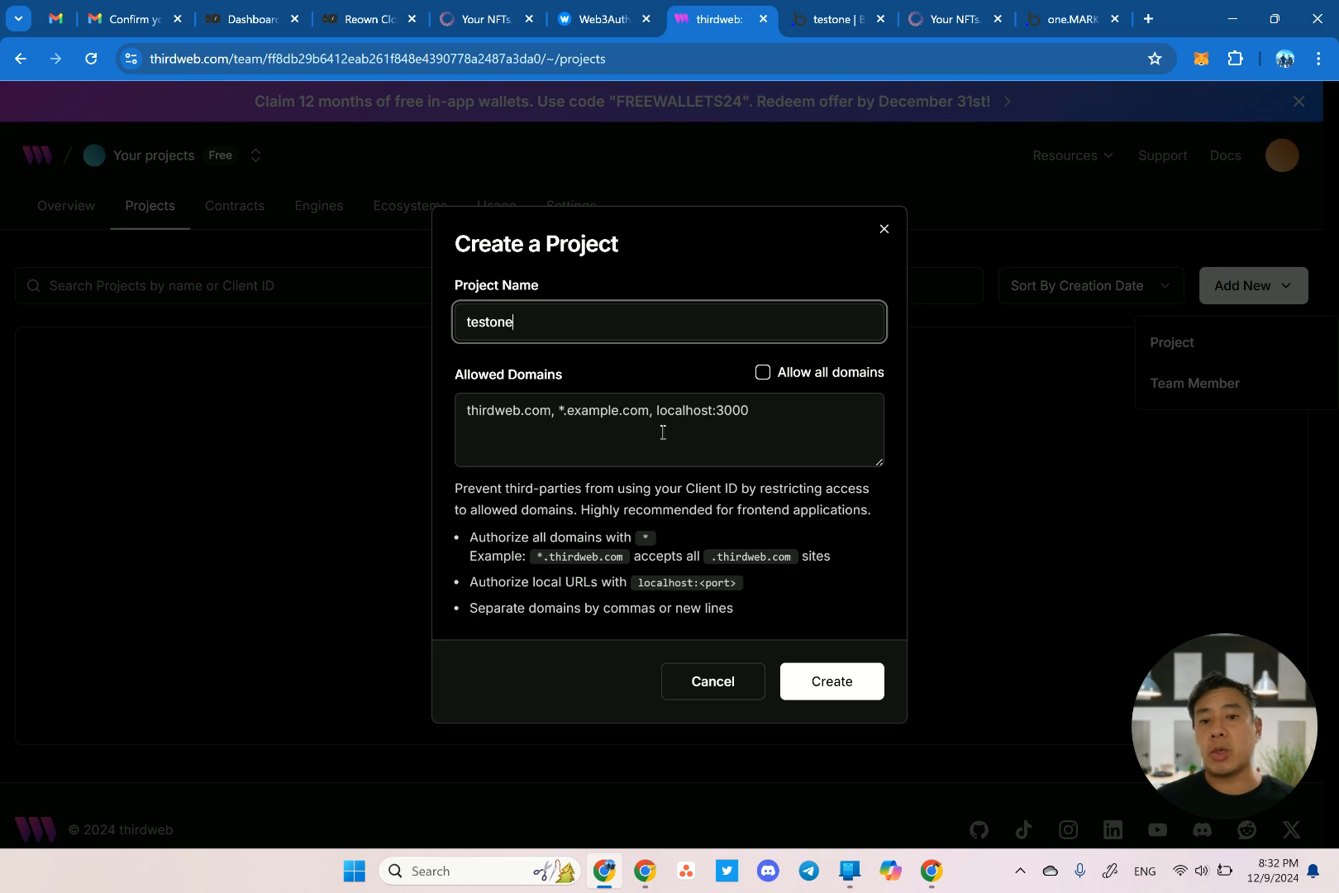
pyautogui.click(763, 374)
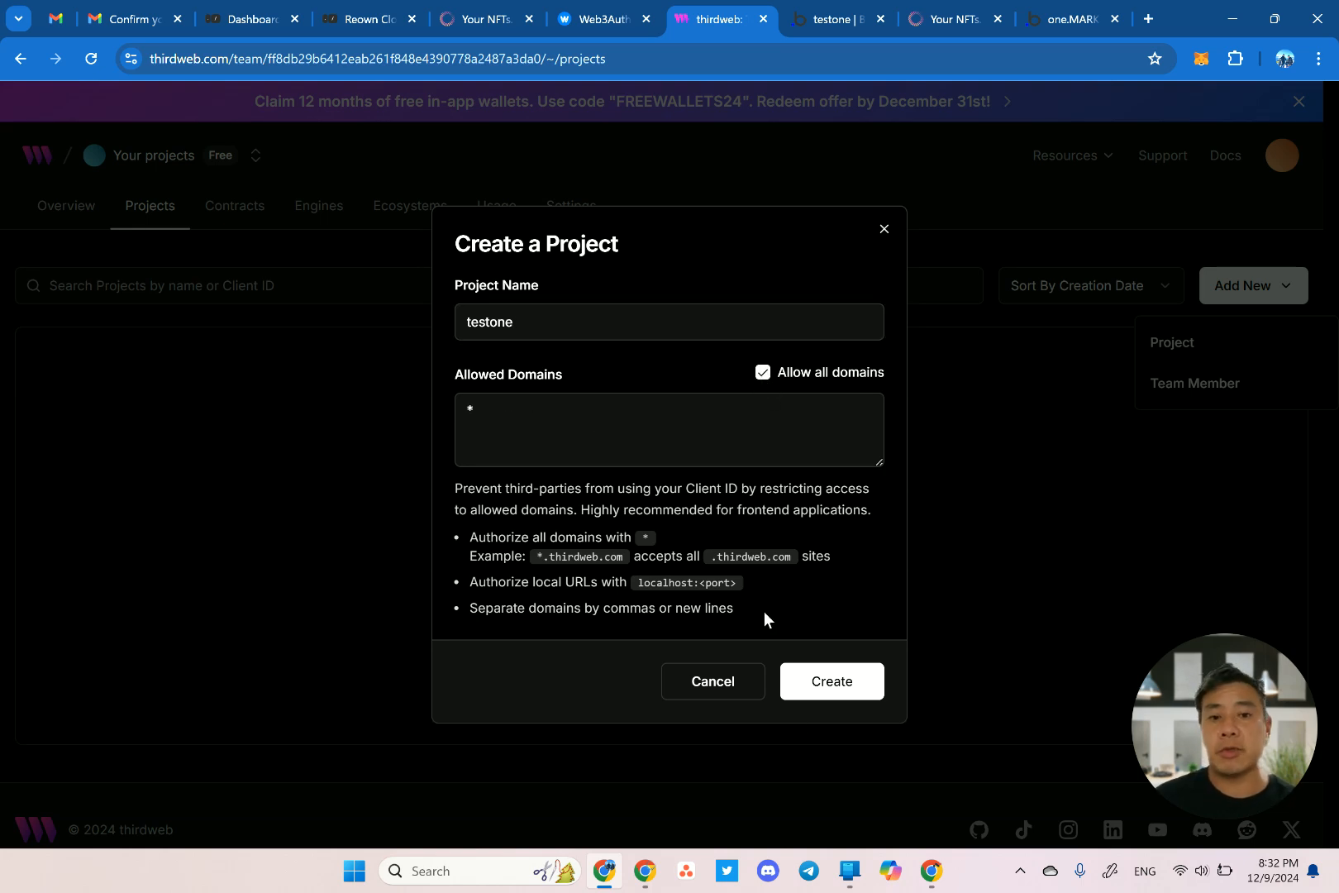
pyautogui.click(832, 683)
pyautogui.click(849, 539)
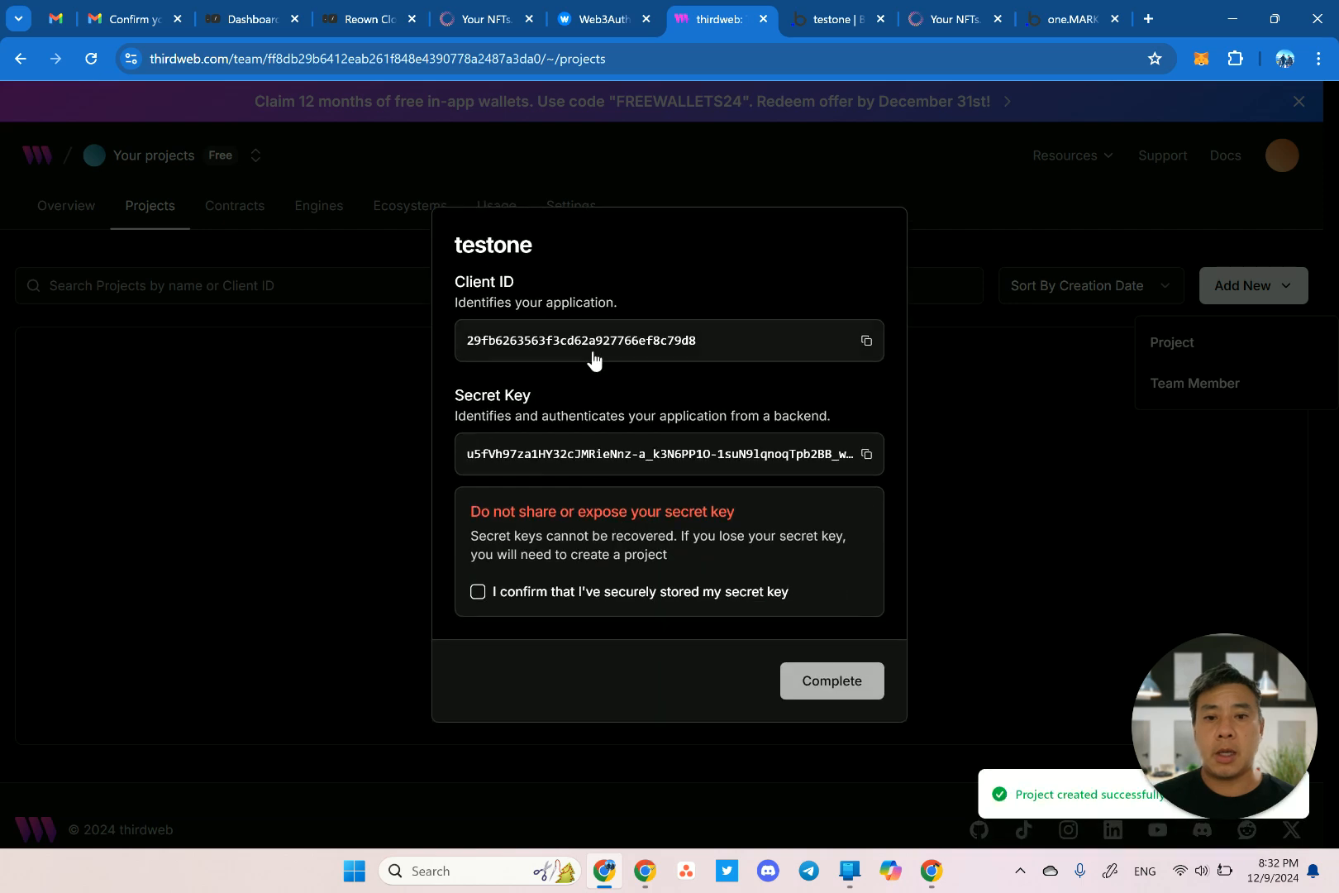
pyautogui.click(478, 592)
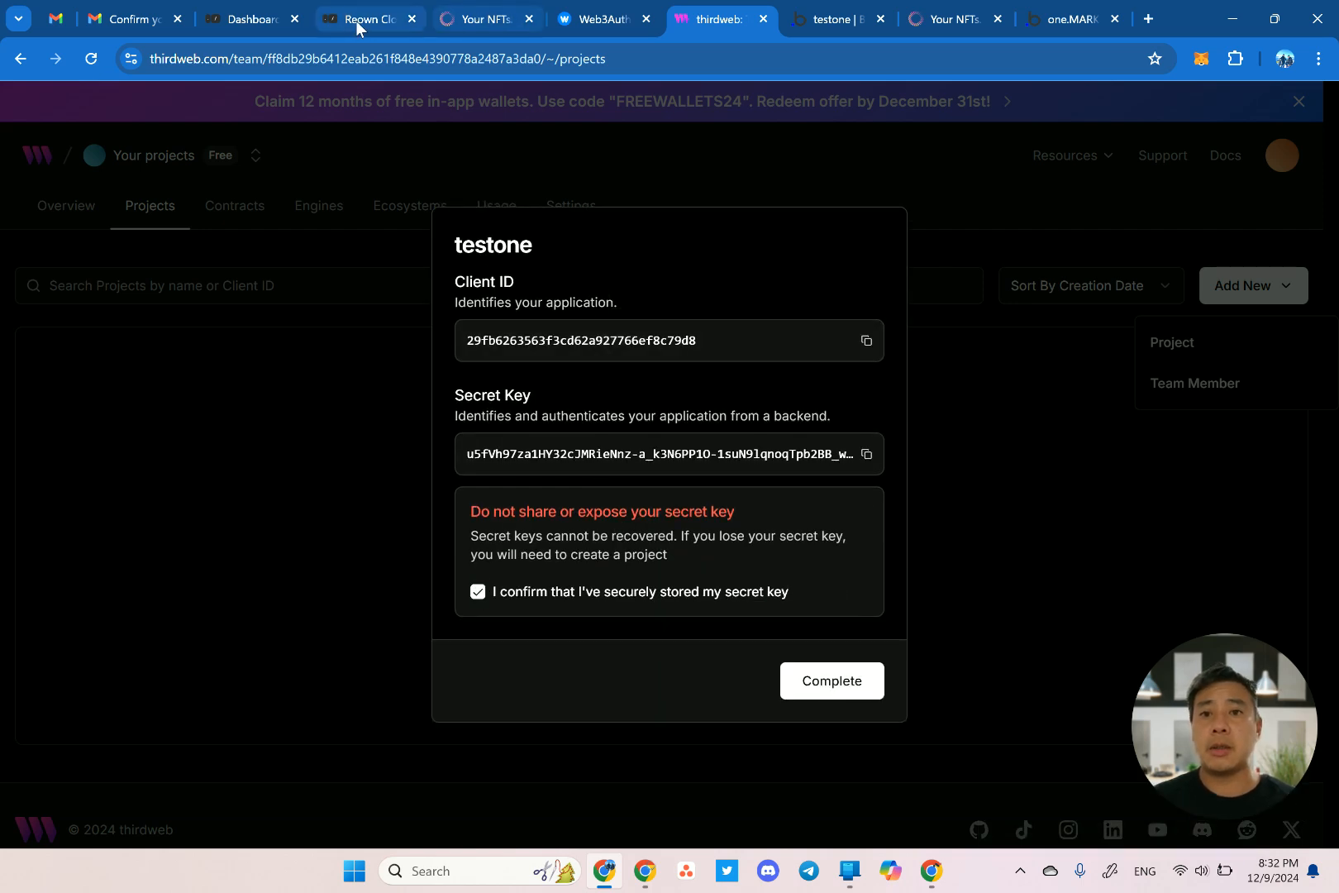
# Paste the testone client ID into the Thirdweb plugin's dev and live client ID fields.
pyautogui.click(806, 16)
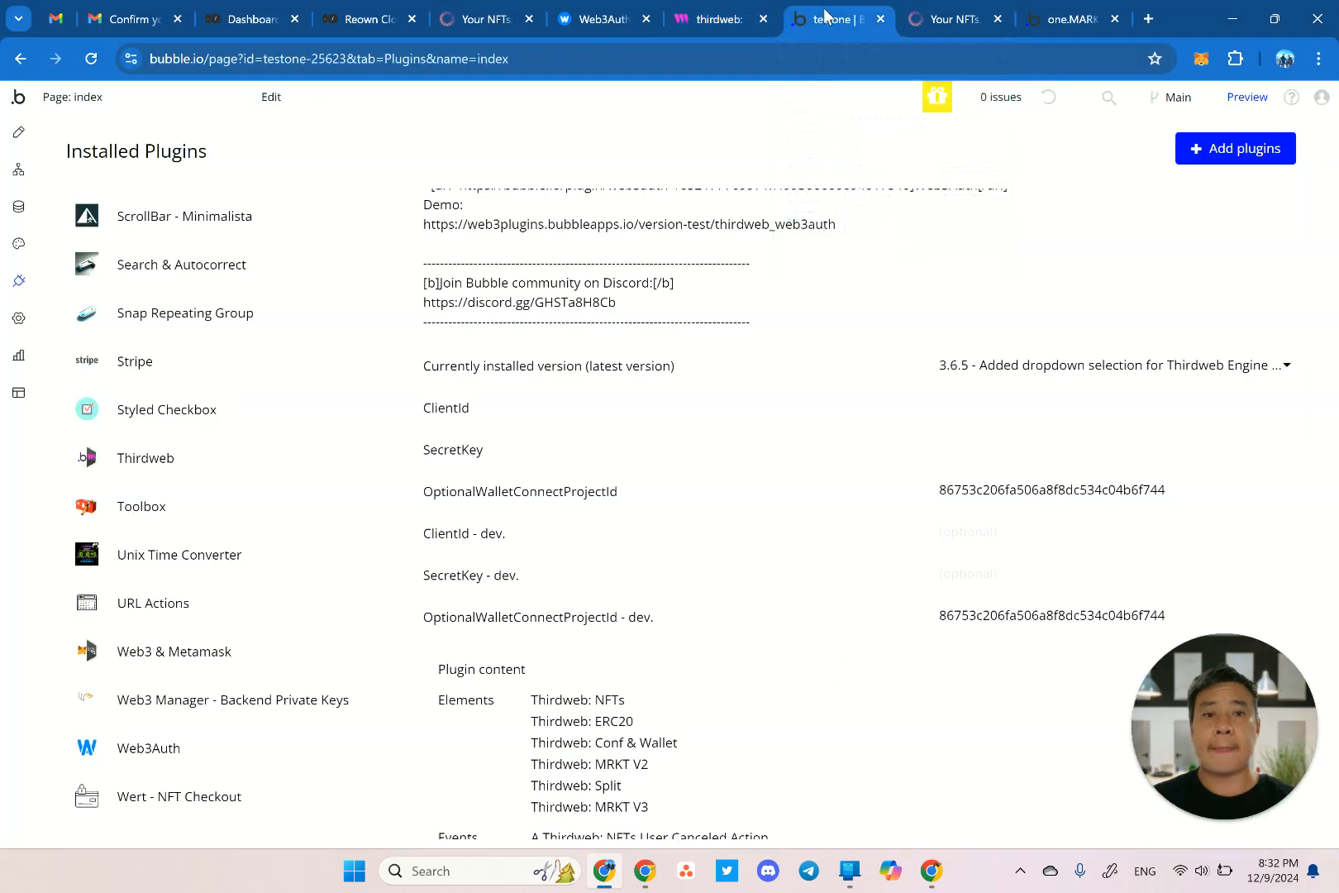
pyautogui.click(986, 538)
pyautogui.hotkey('ctrl', 'v')
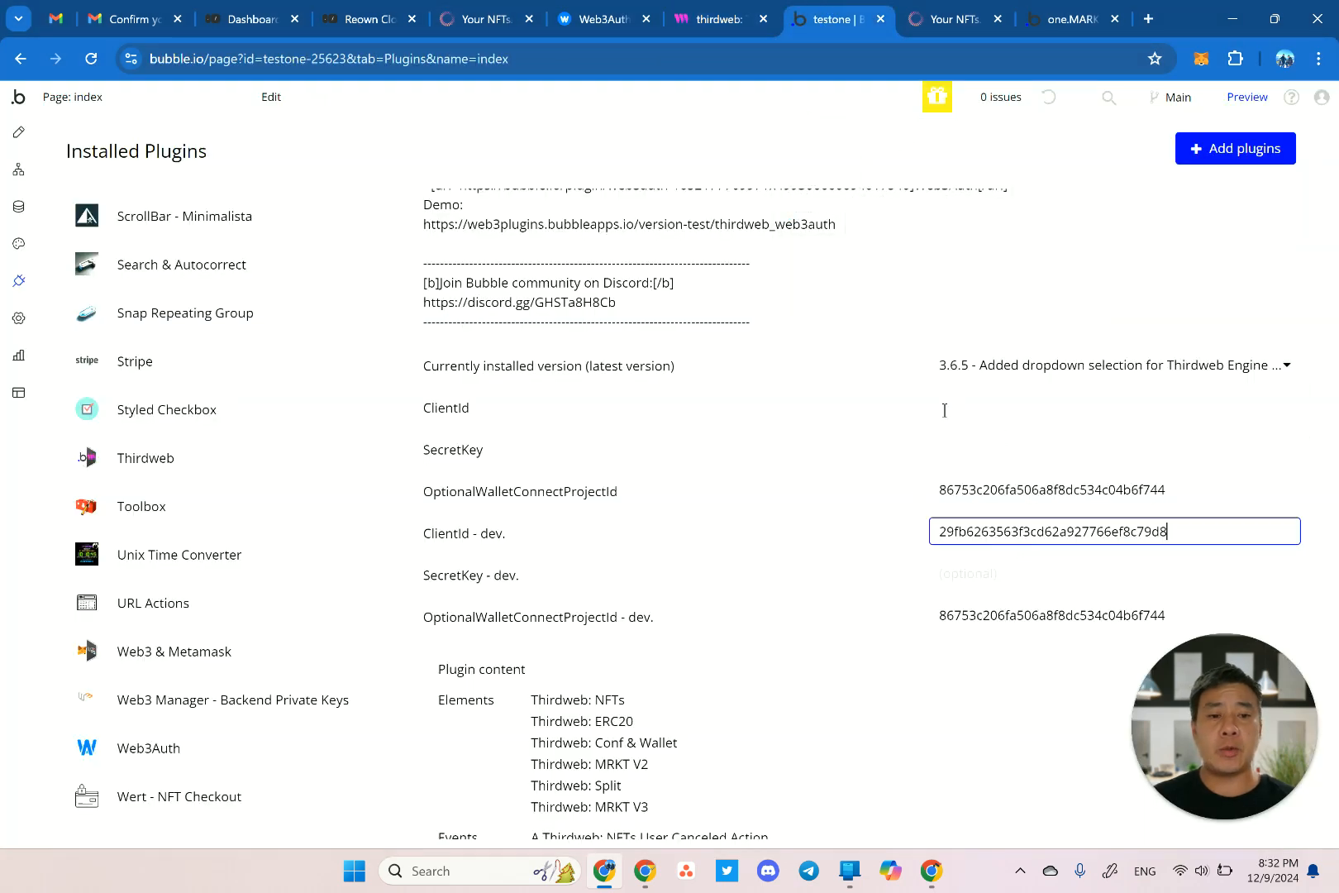
pyautogui.click(959, 407)
pyautogui.write('29fb6263563f3cd62a927766ef8c79d8')
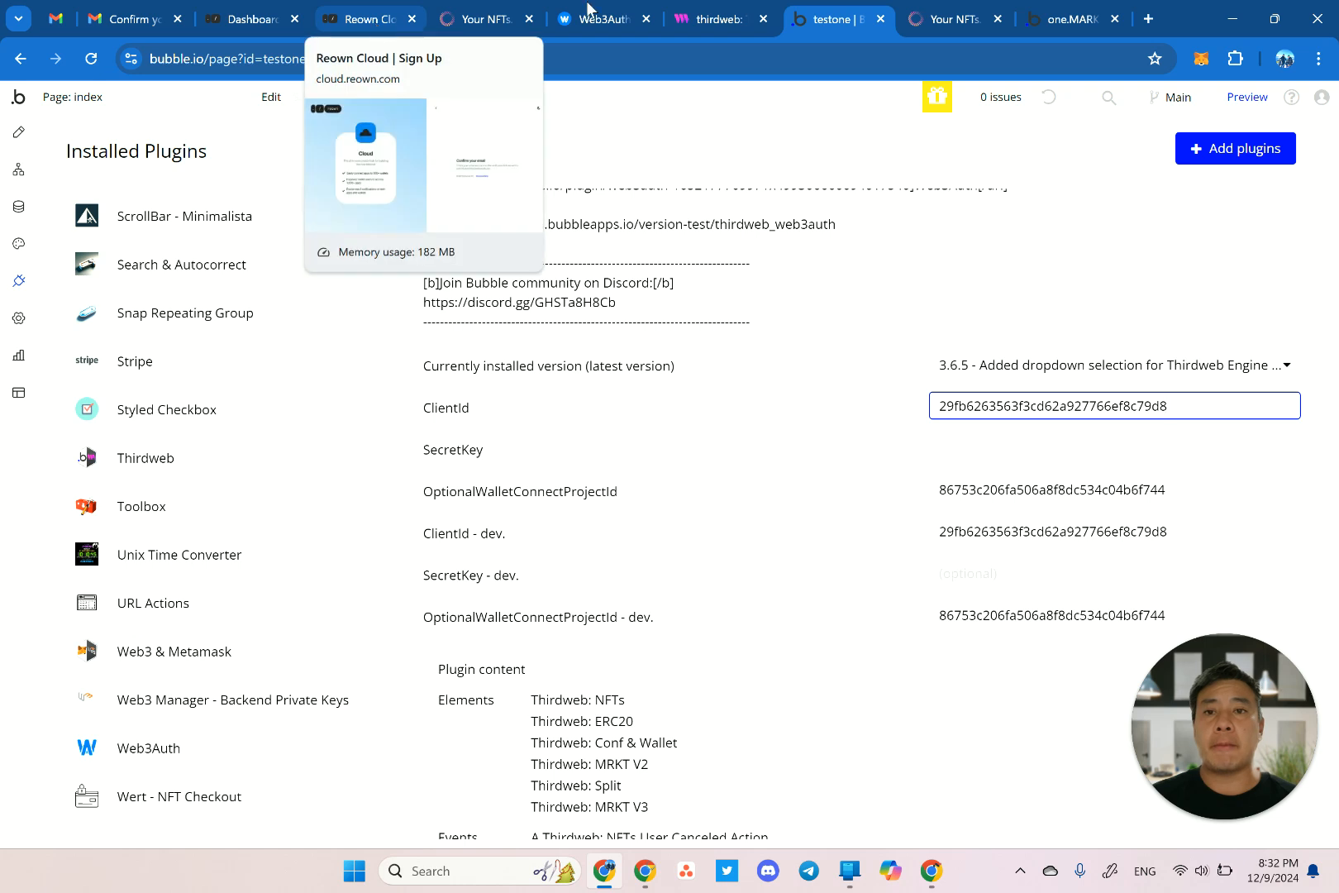
# Copy the project's secret key from thirdweb into the plugin's live and dev secret key fields.
pyautogui.click(720, 18)
pyautogui.click(836, 462)
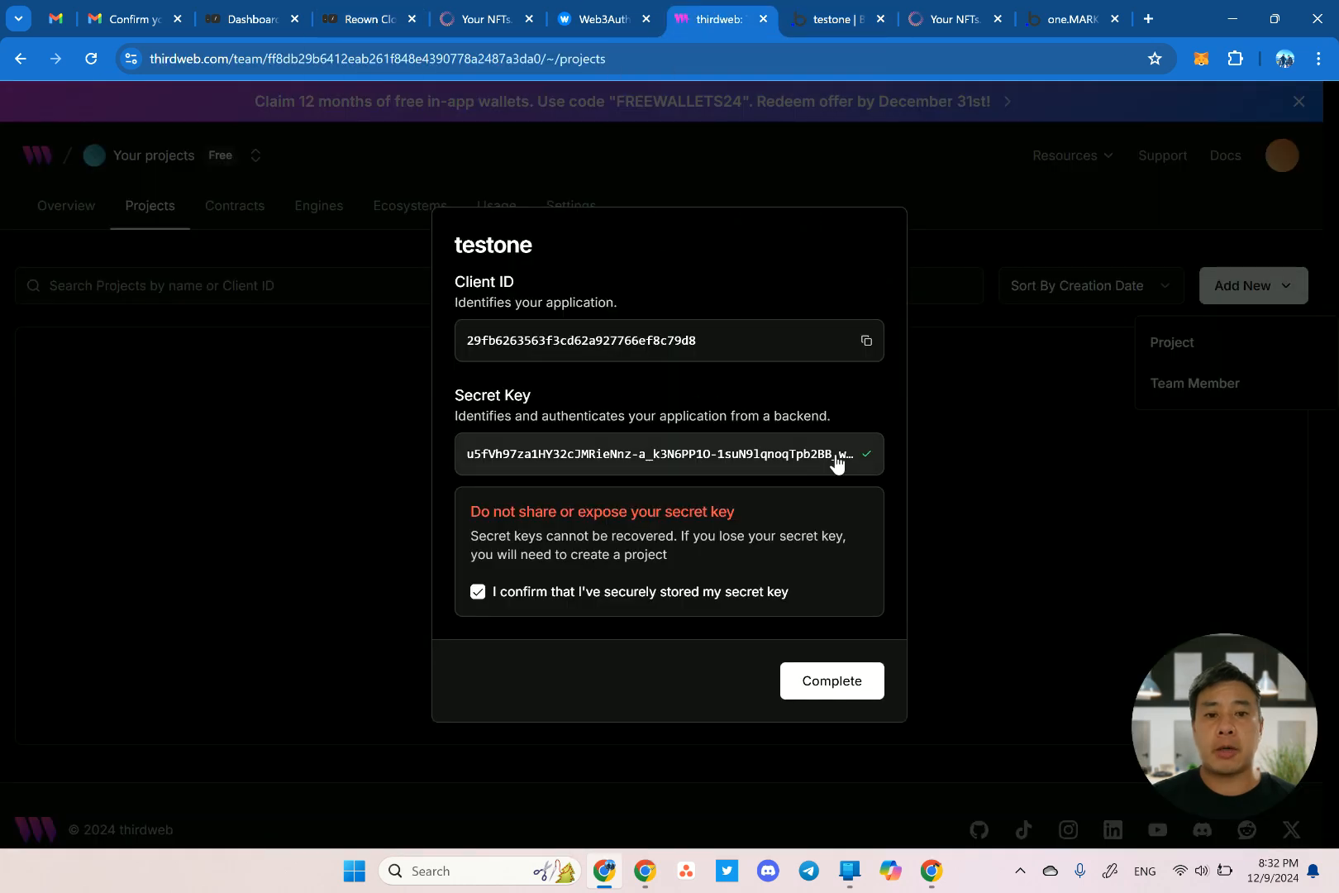
pyautogui.click(835, 19)
pyautogui.click(979, 448)
pyautogui.hotkey('ctrl', 'v')
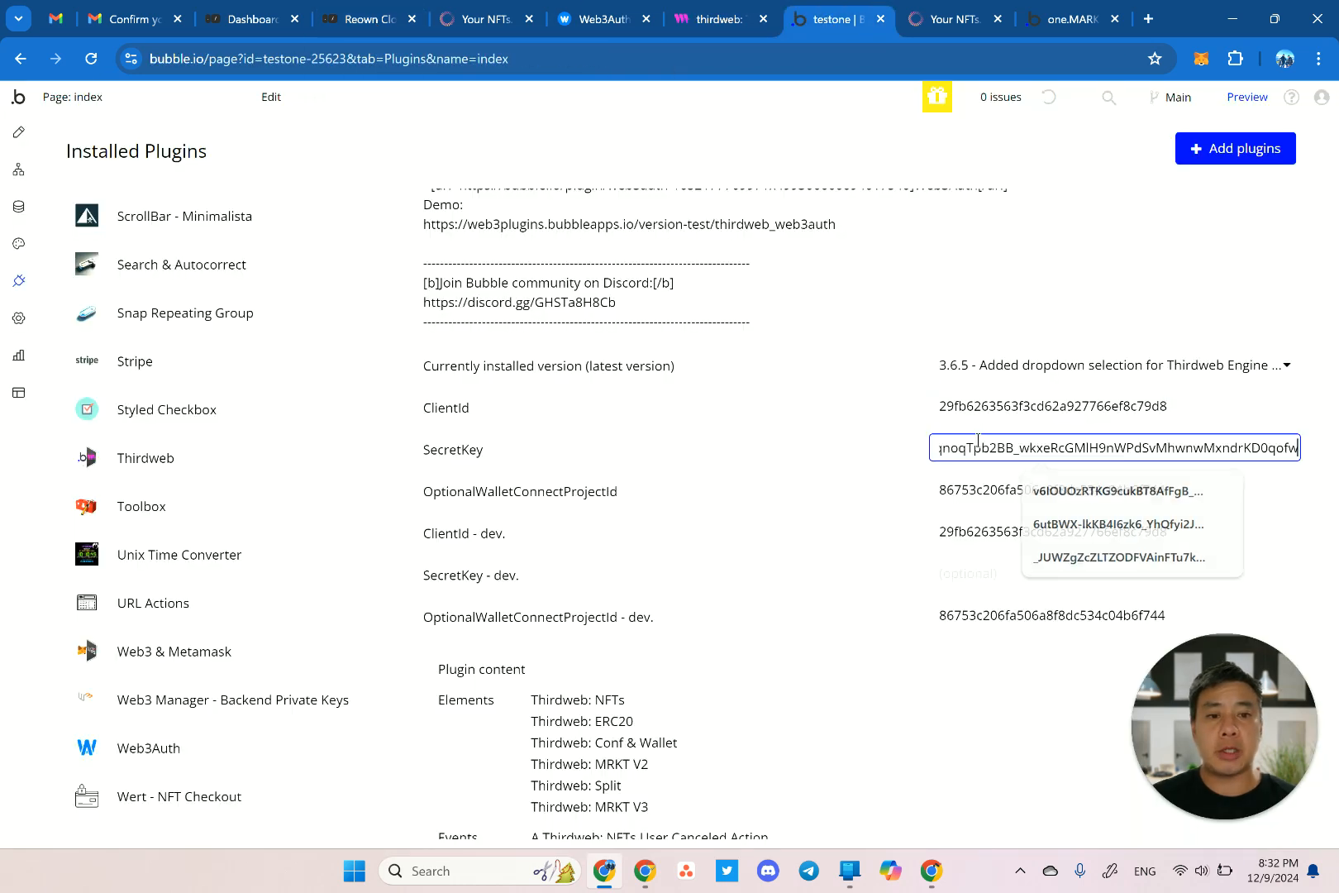
pyautogui.click(985, 579)
pyautogui.hotkey('ctrl', 'v')
pyautogui.click(875, 574)
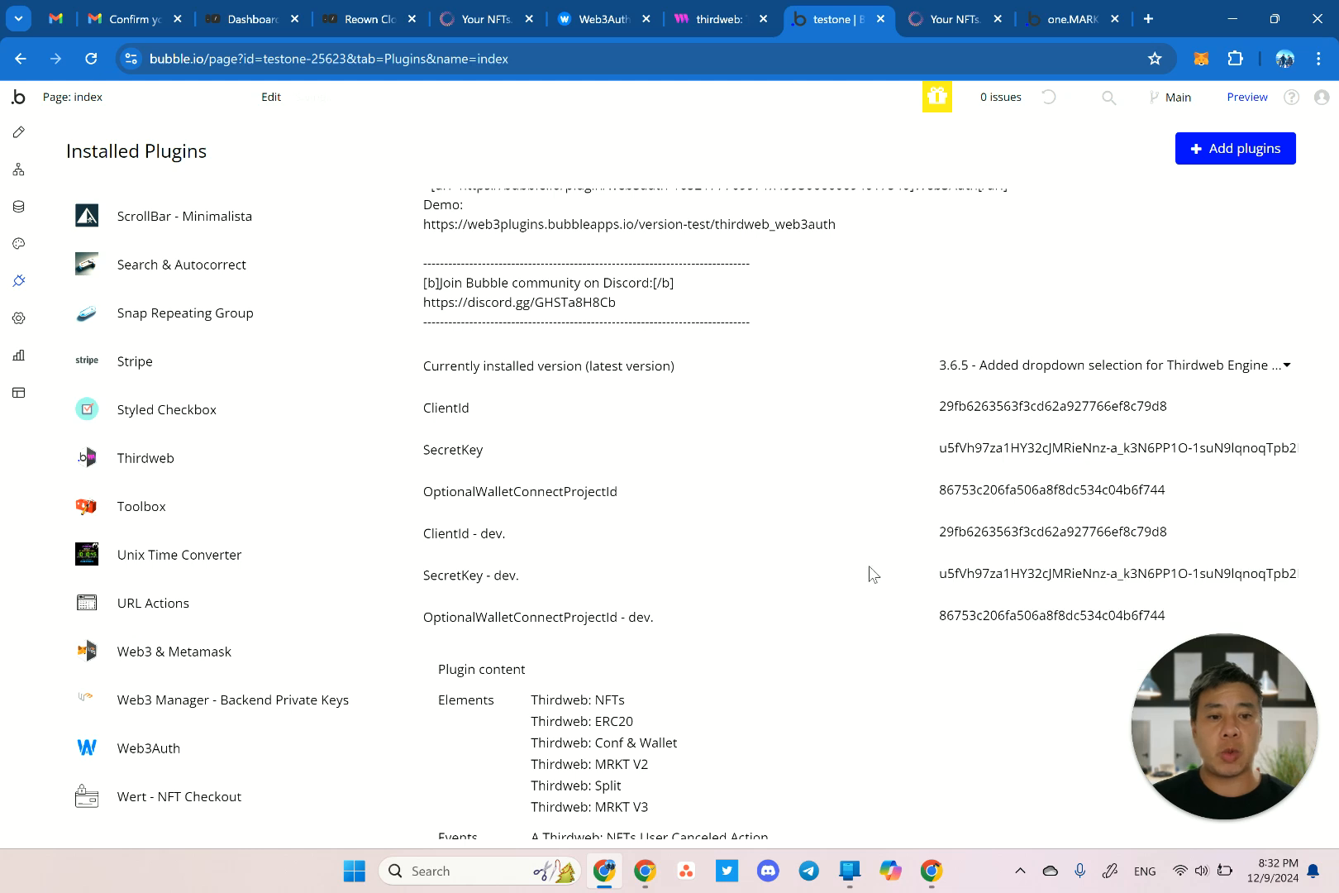
# Scroll through the Thirdweb plugin settings to review the filled key fields.
pyautogui.scroll(-3, 786, 496)
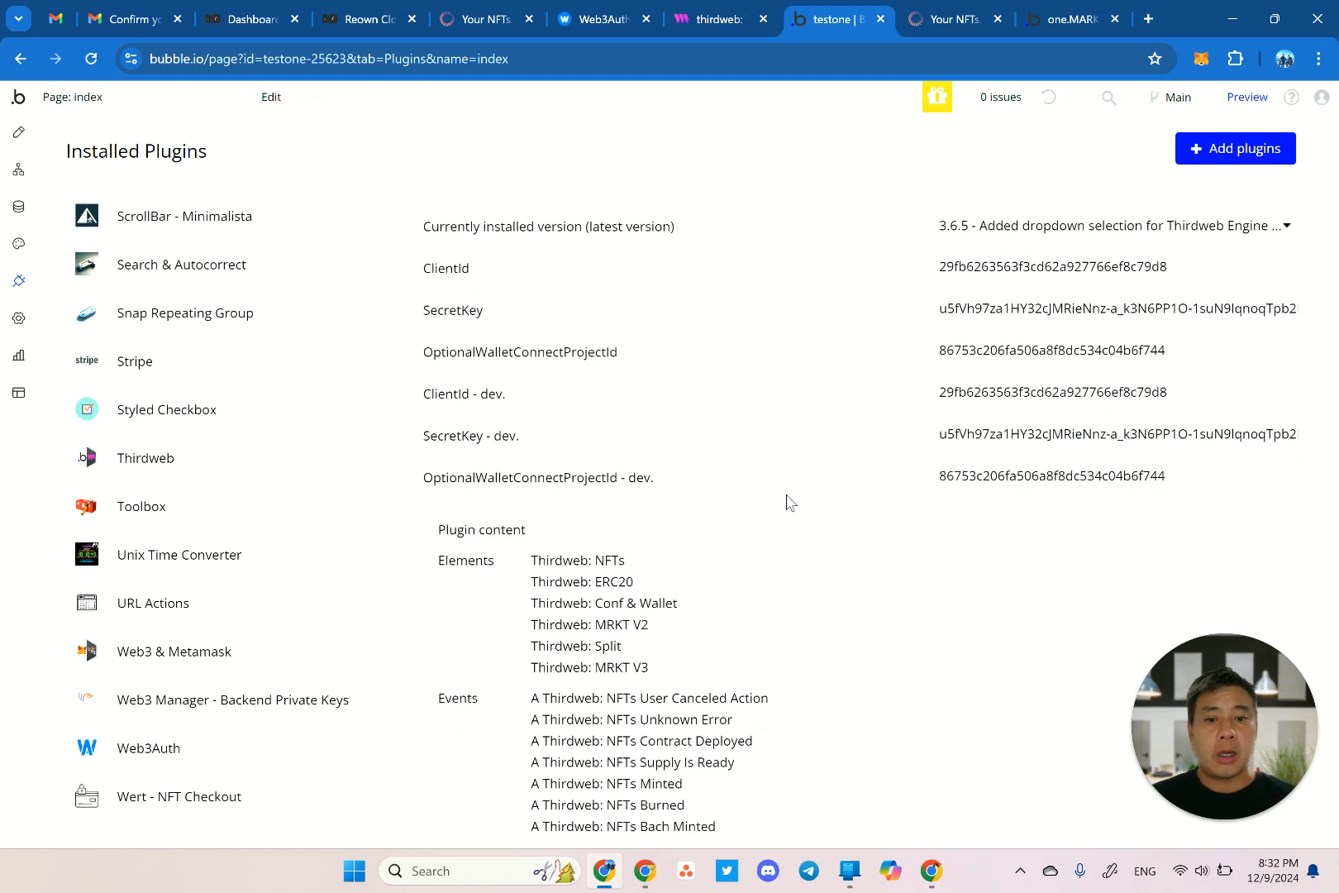
pyautogui.scroll(-1, 786, 495)
pyautogui.scroll(7, 787, 495)
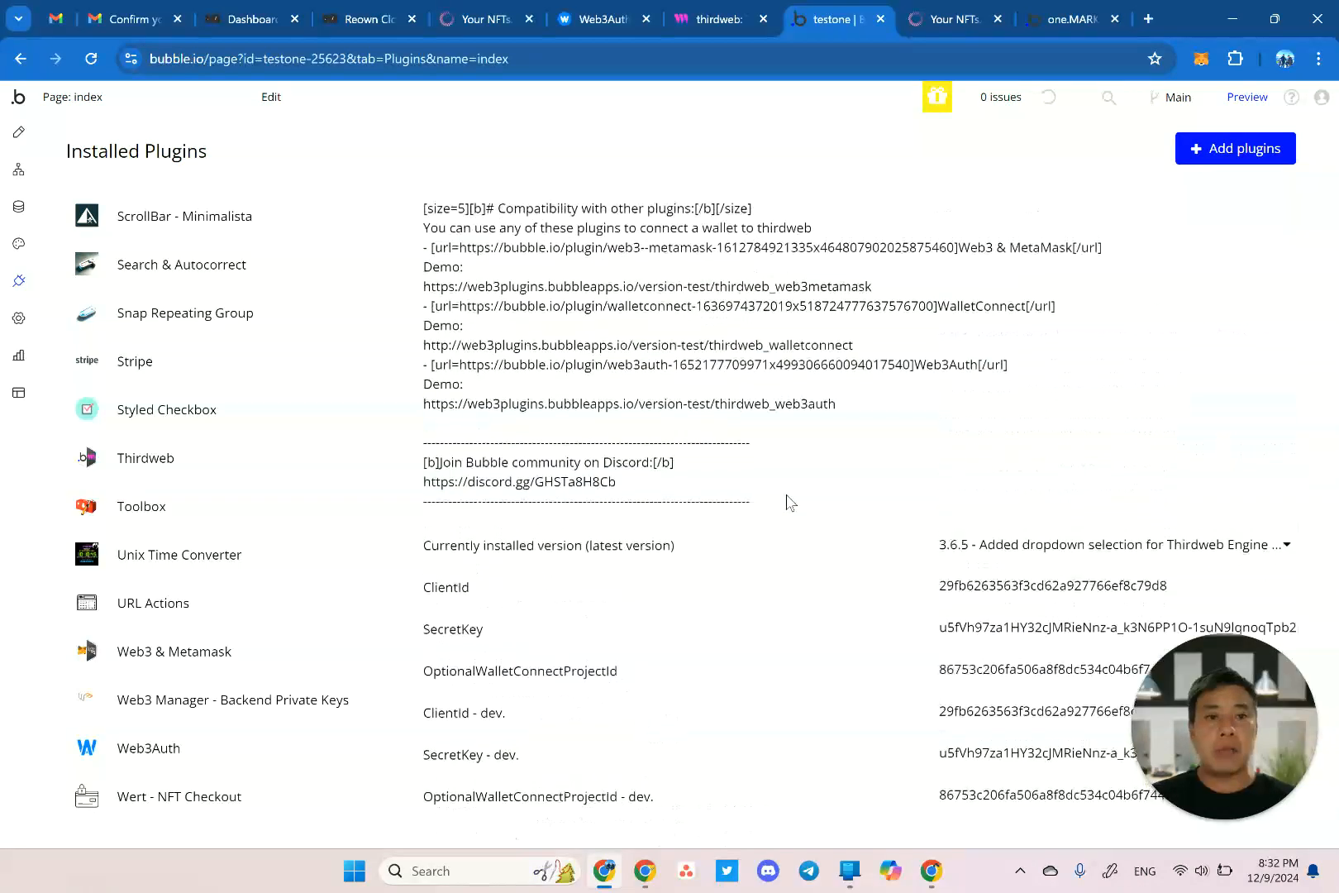
pyautogui.scroll(-2, 680, 486)
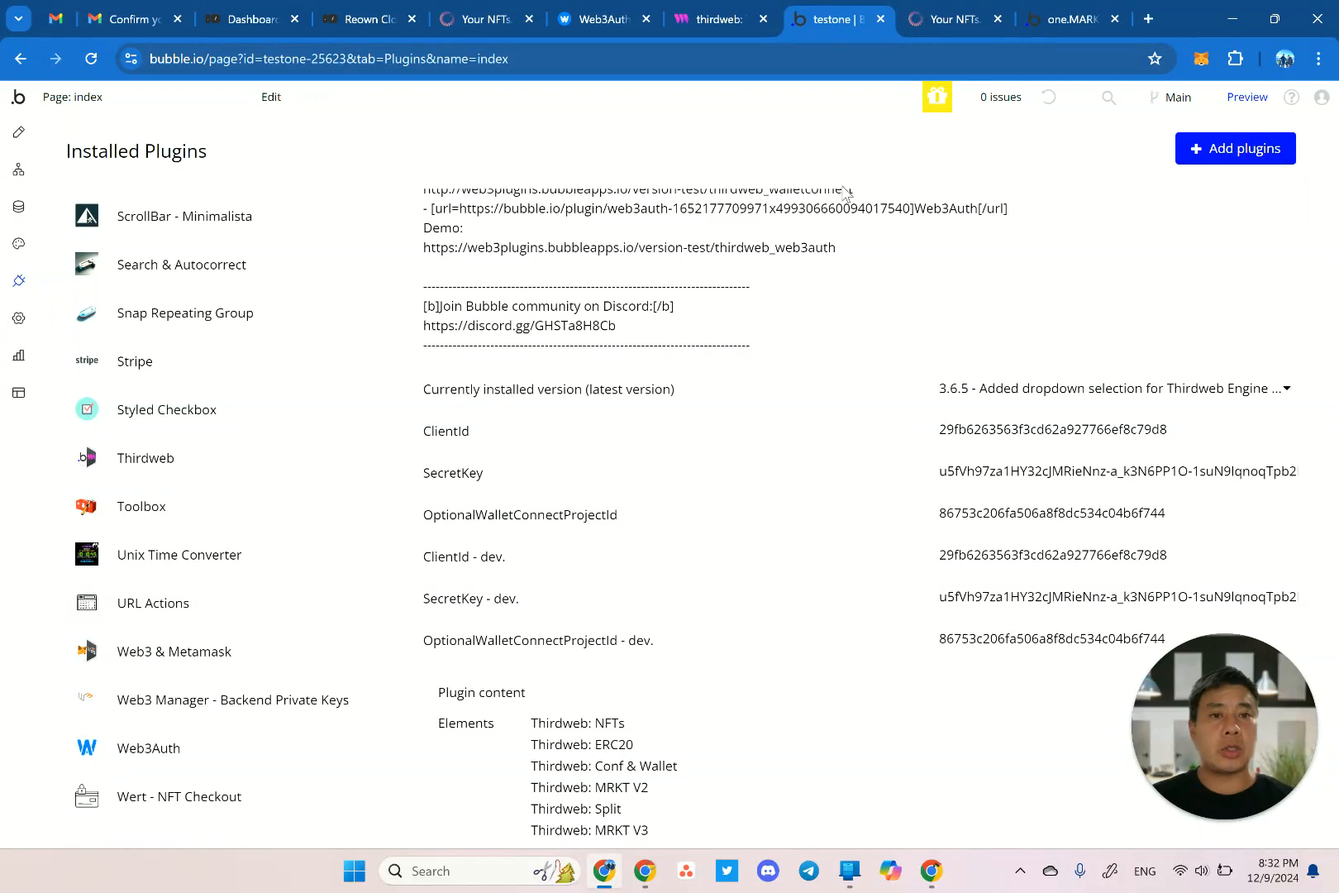
pyautogui.click(955, 19)
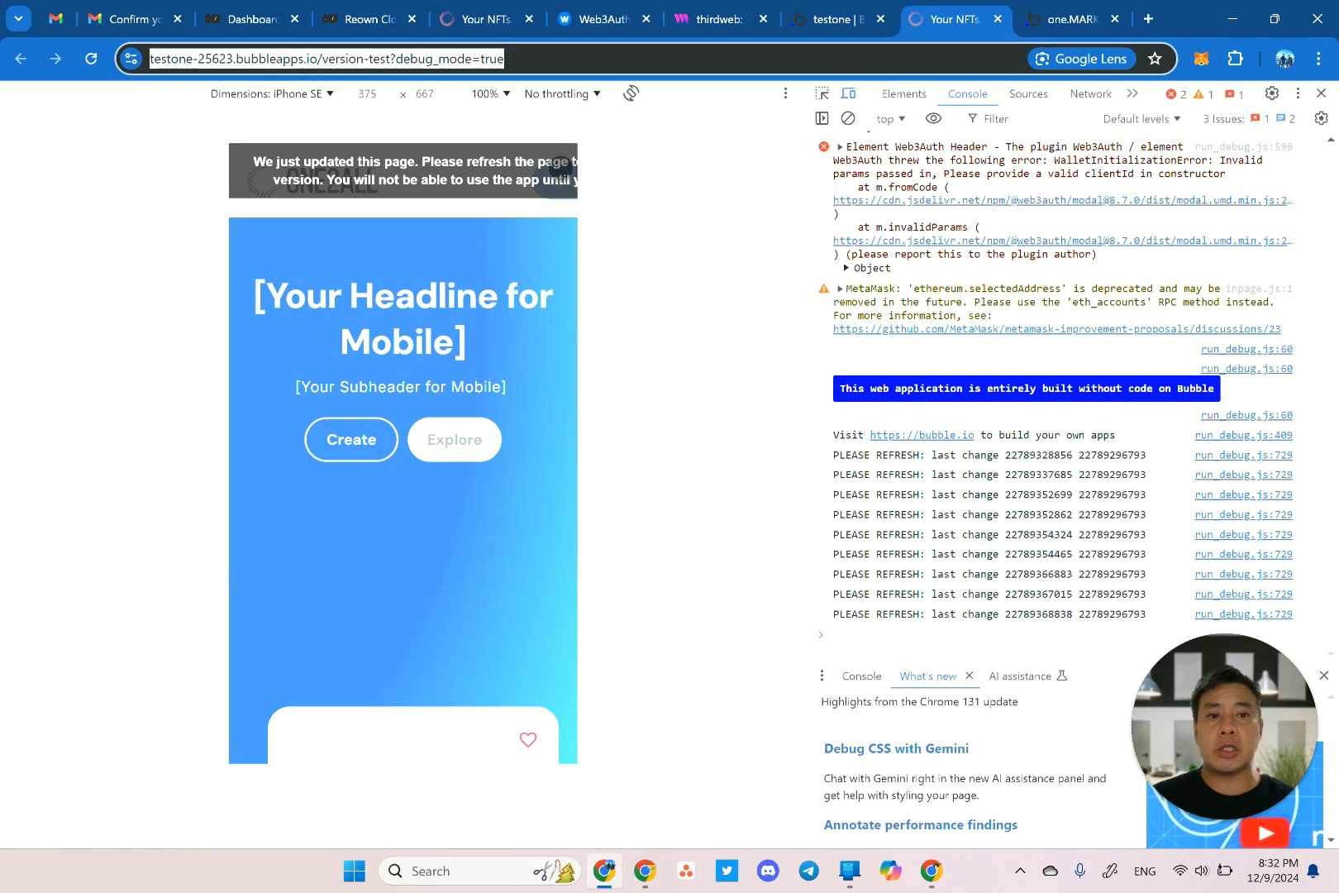
# Close DevTools, reload the One2all preview, and open the Login/Signup window.
pyautogui.click(1321, 94)
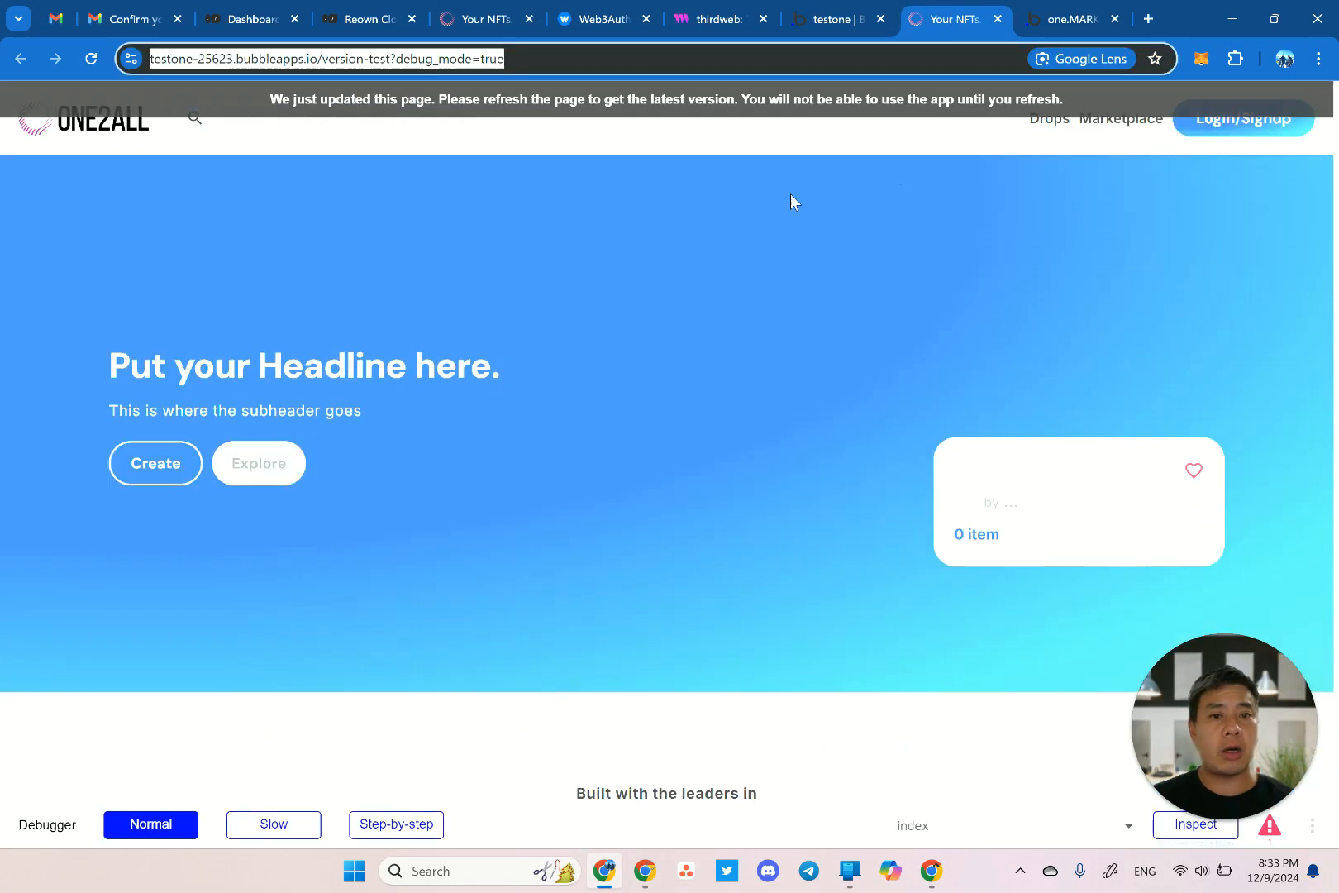
pyautogui.click(647, 101)
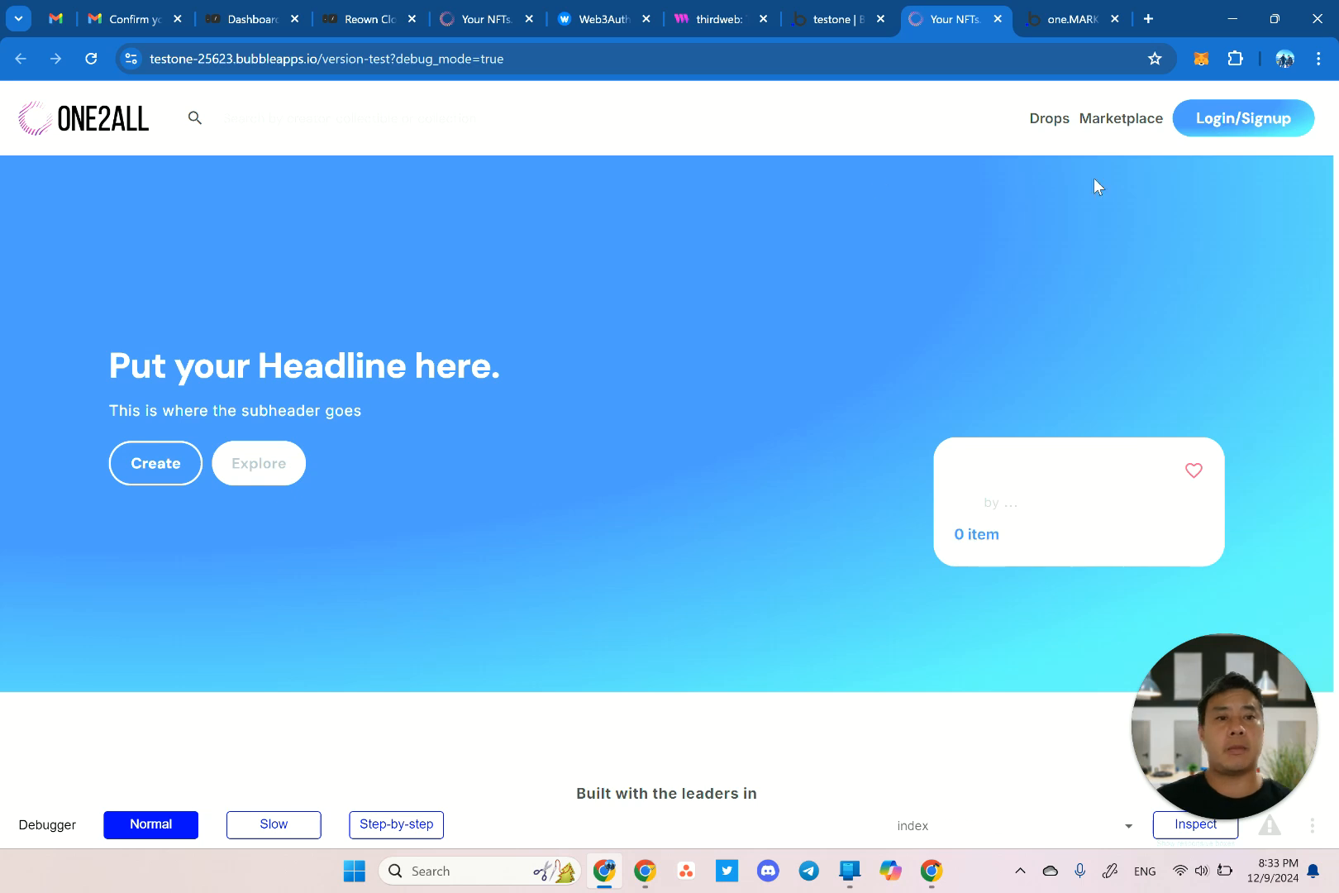
pyautogui.click(1251, 126)
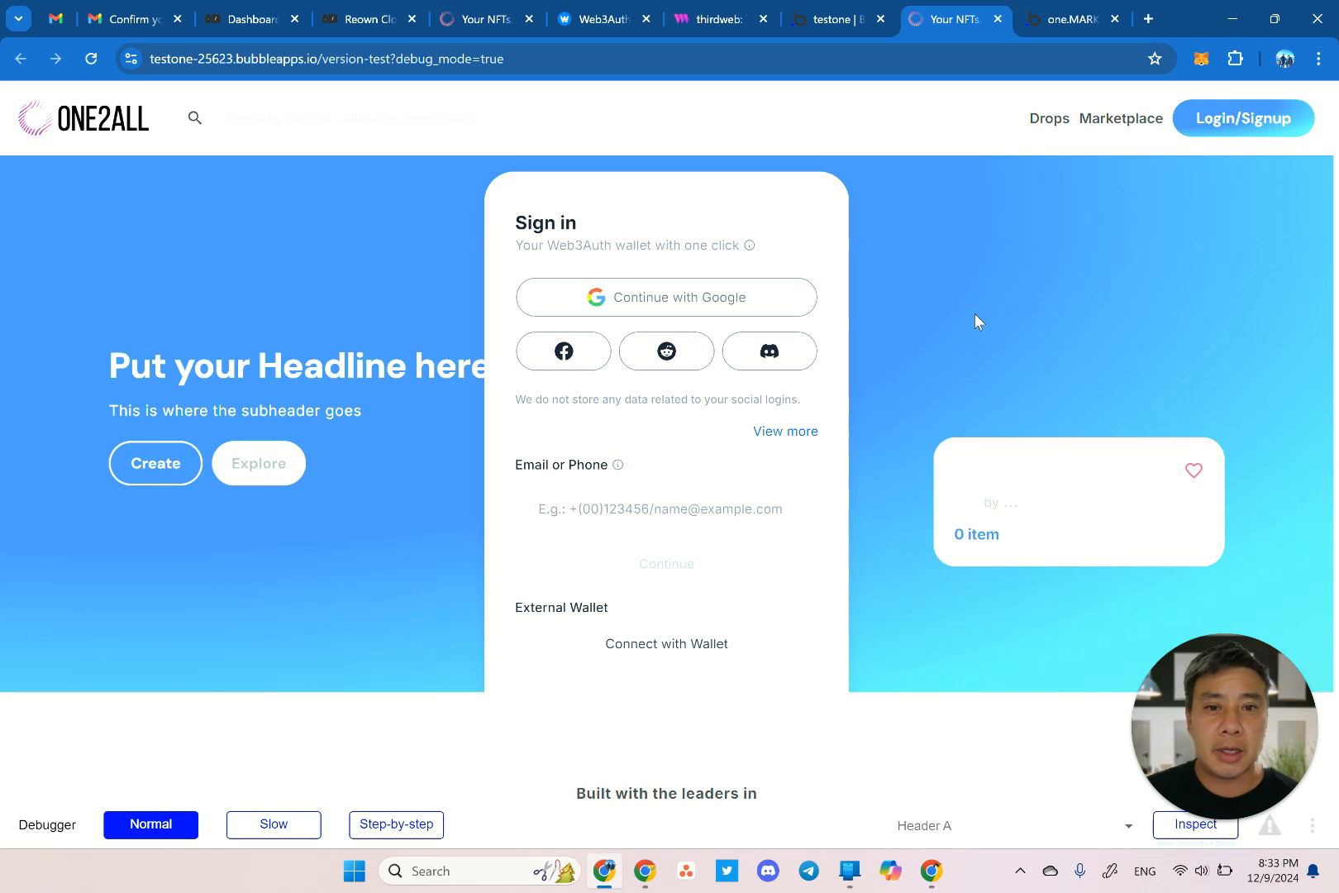
# Continue with Google using the test account, then choose Not Now for extra profile information.
pyautogui.click(678, 310)
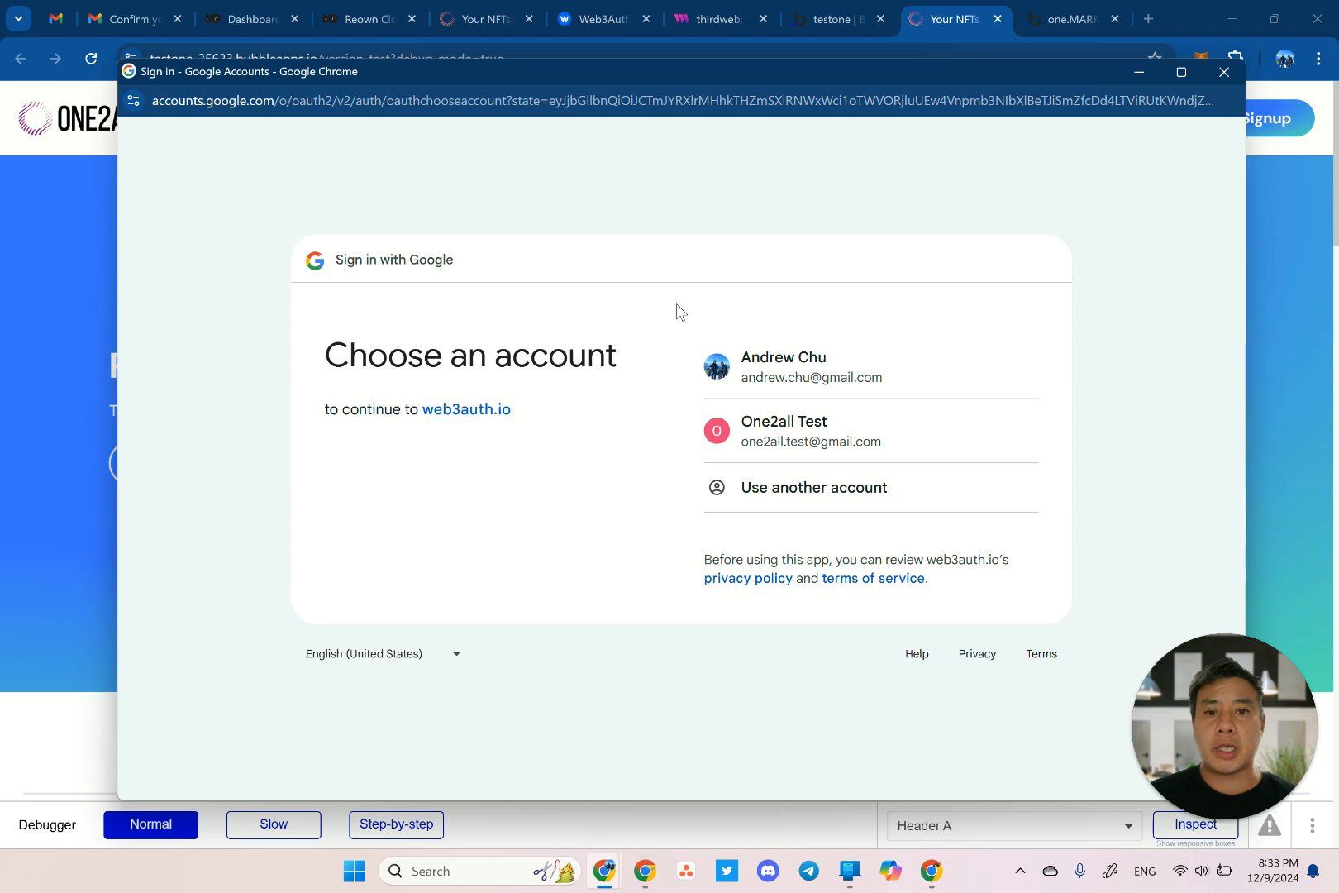
pyautogui.click(855, 448)
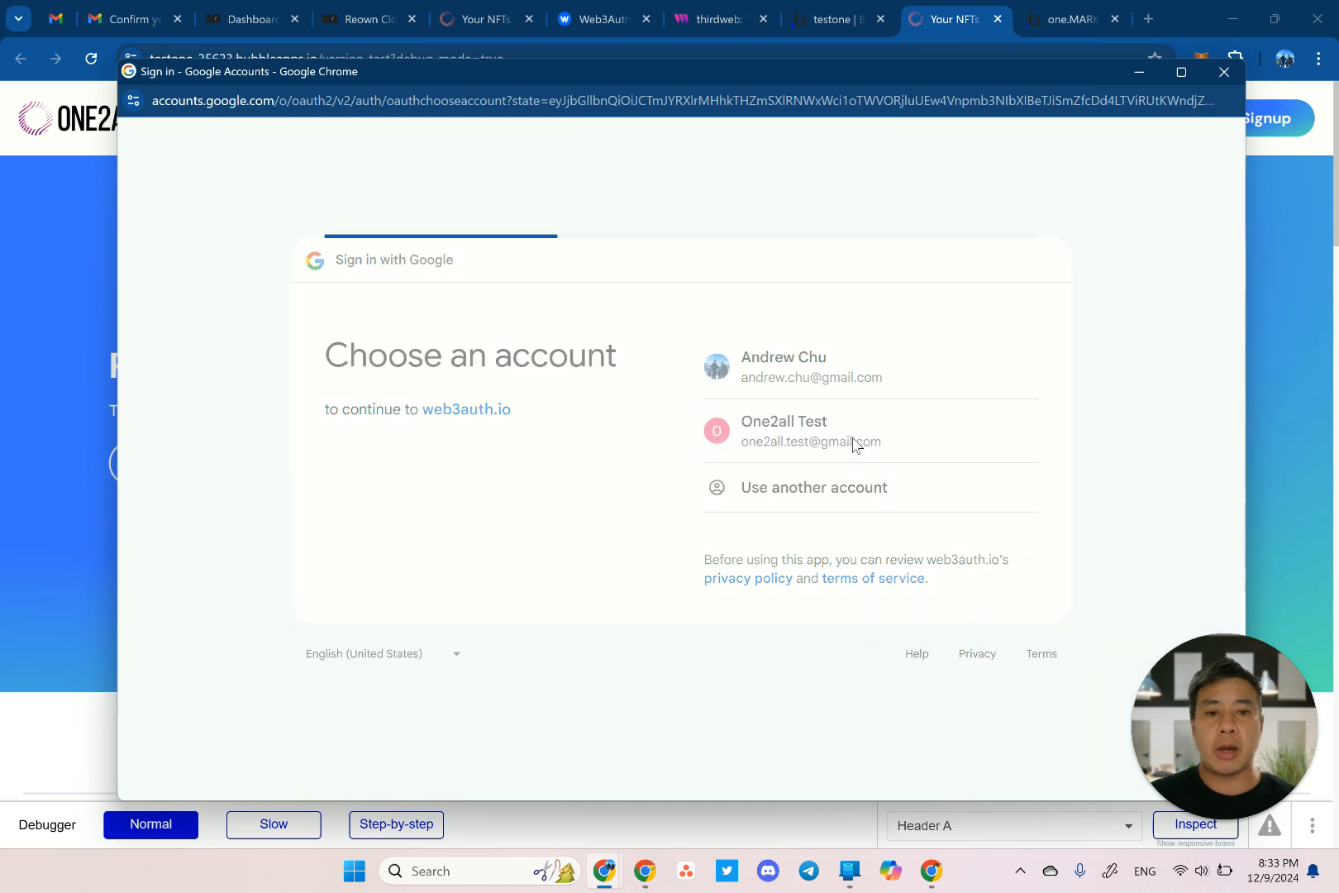
pyautogui.click(957, 579)
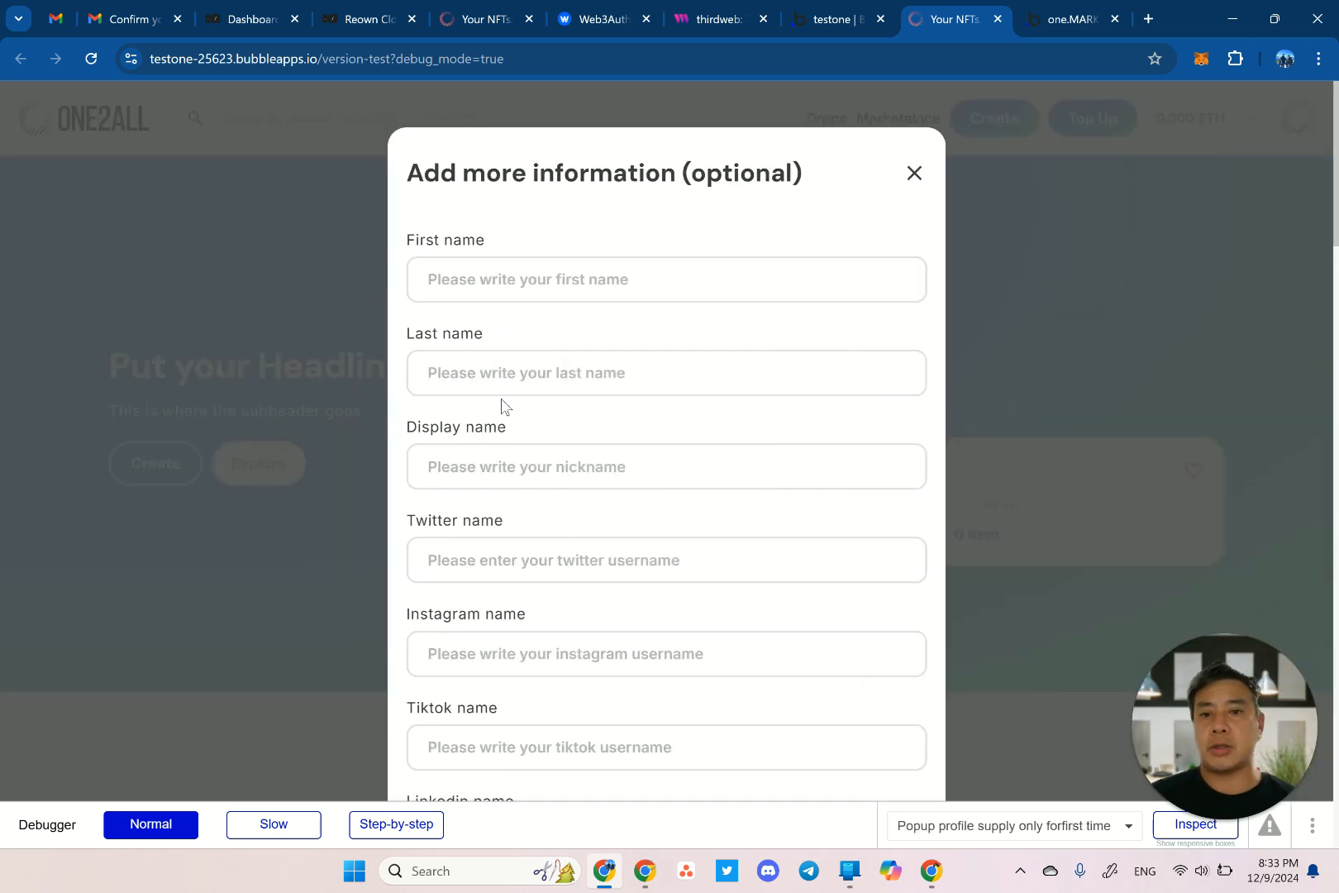
pyautogui.scroll(-7, 501, 405)
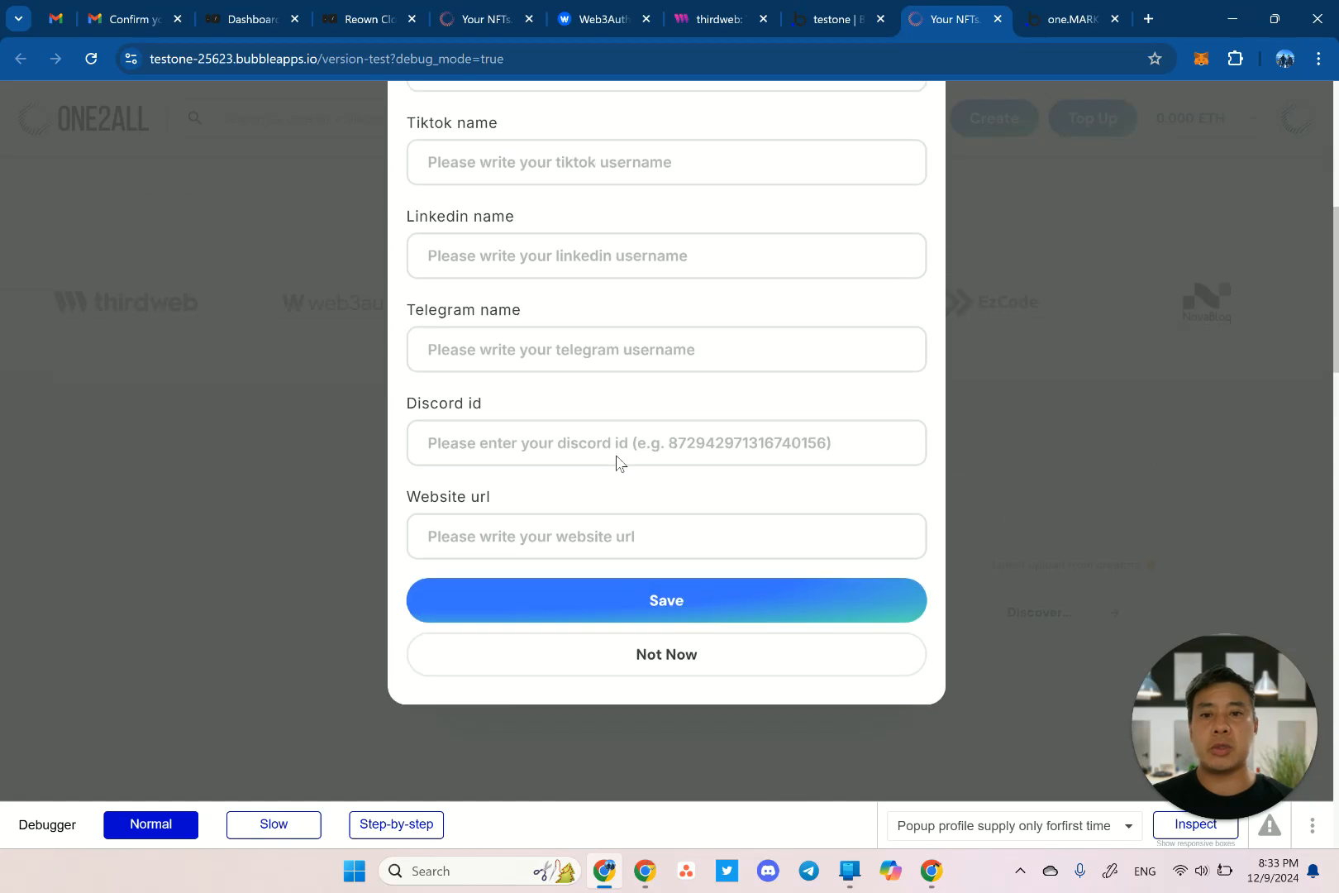
pyautogui.scroll(-3, 616, 456)
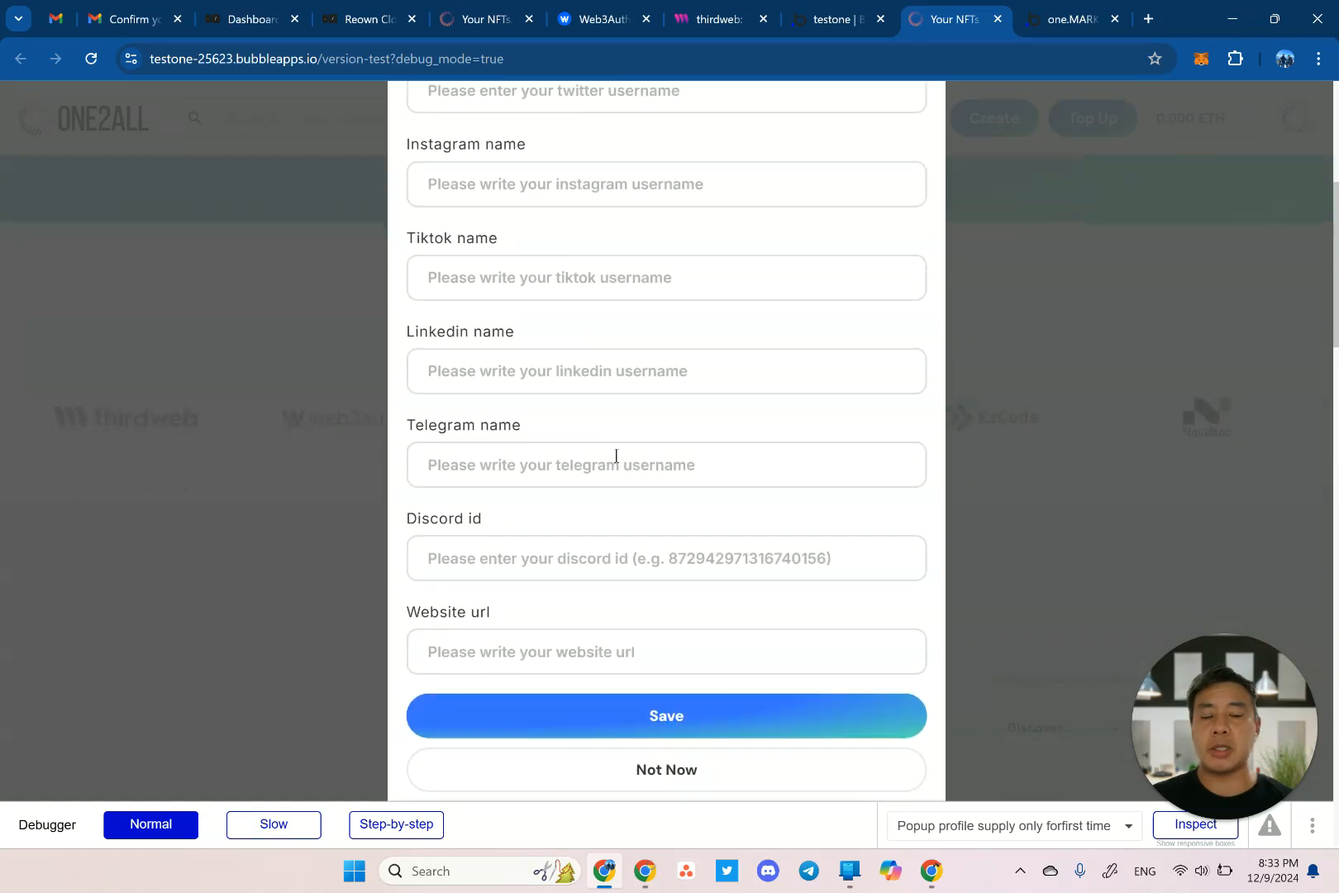
pyautogui.click(550, 781)
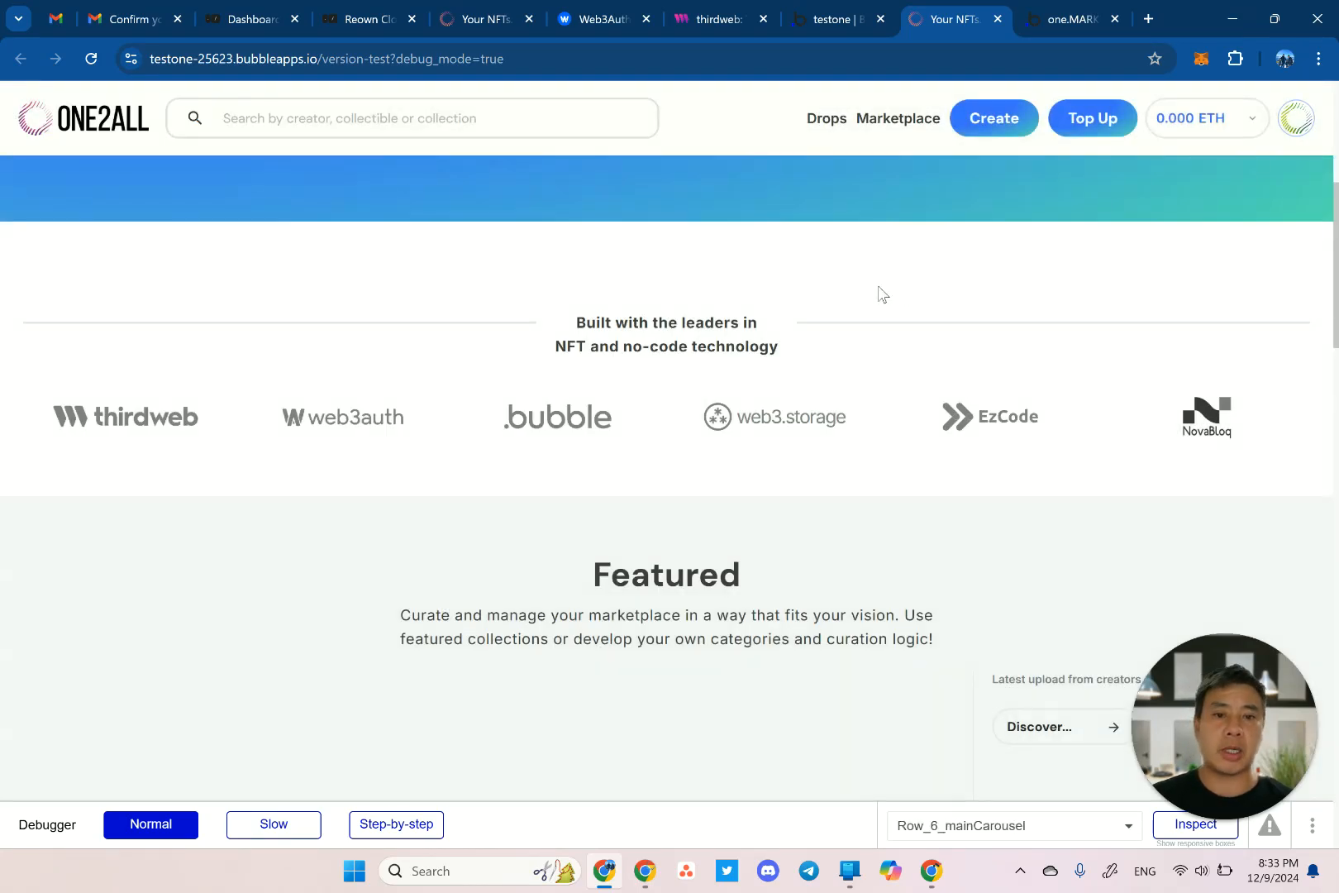
# Turn on Dark Theme (Demo) from the header avatar's account menu.
pyautogui.scroll(5, 878, 289)
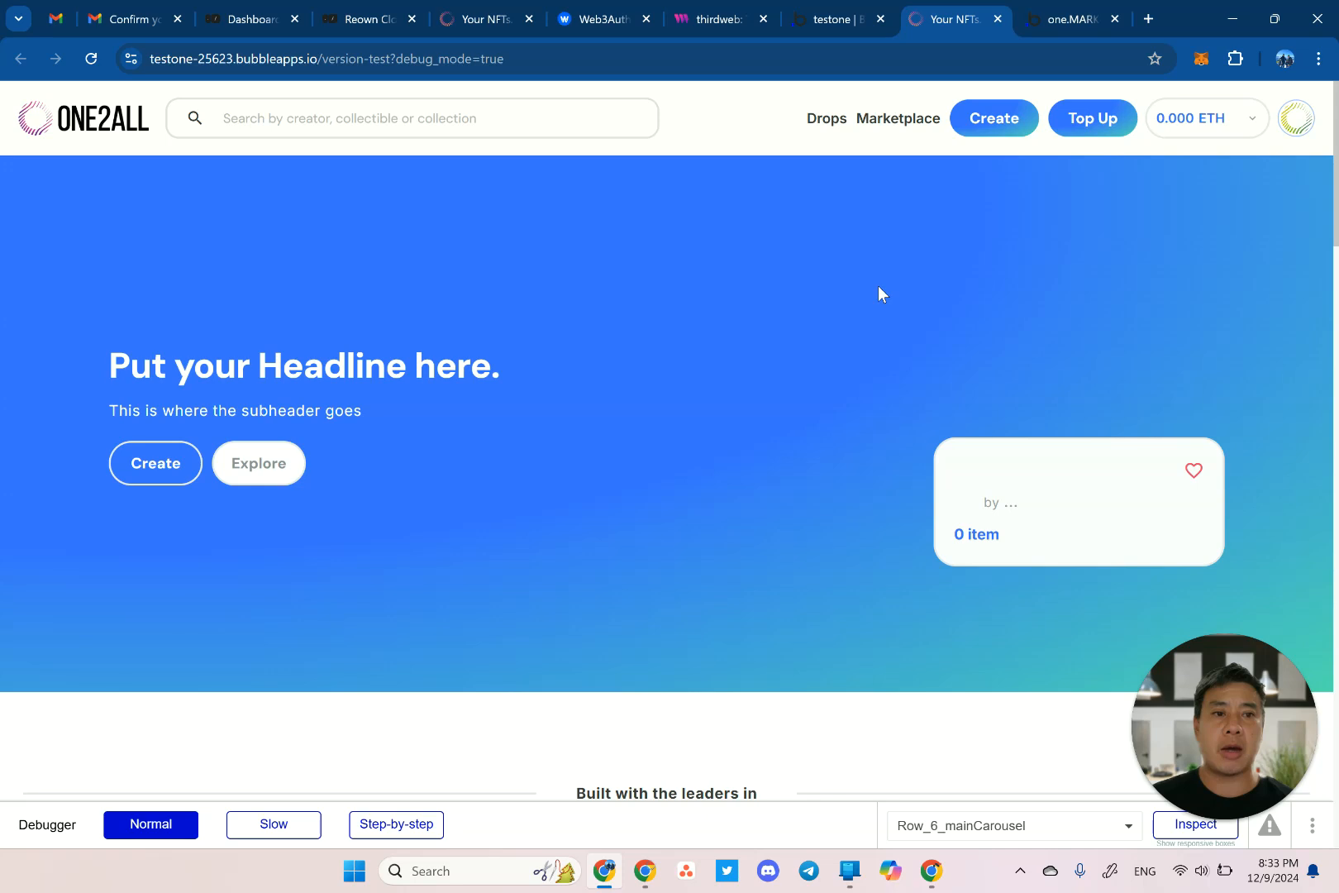
pyautogui.click(1295, 124)
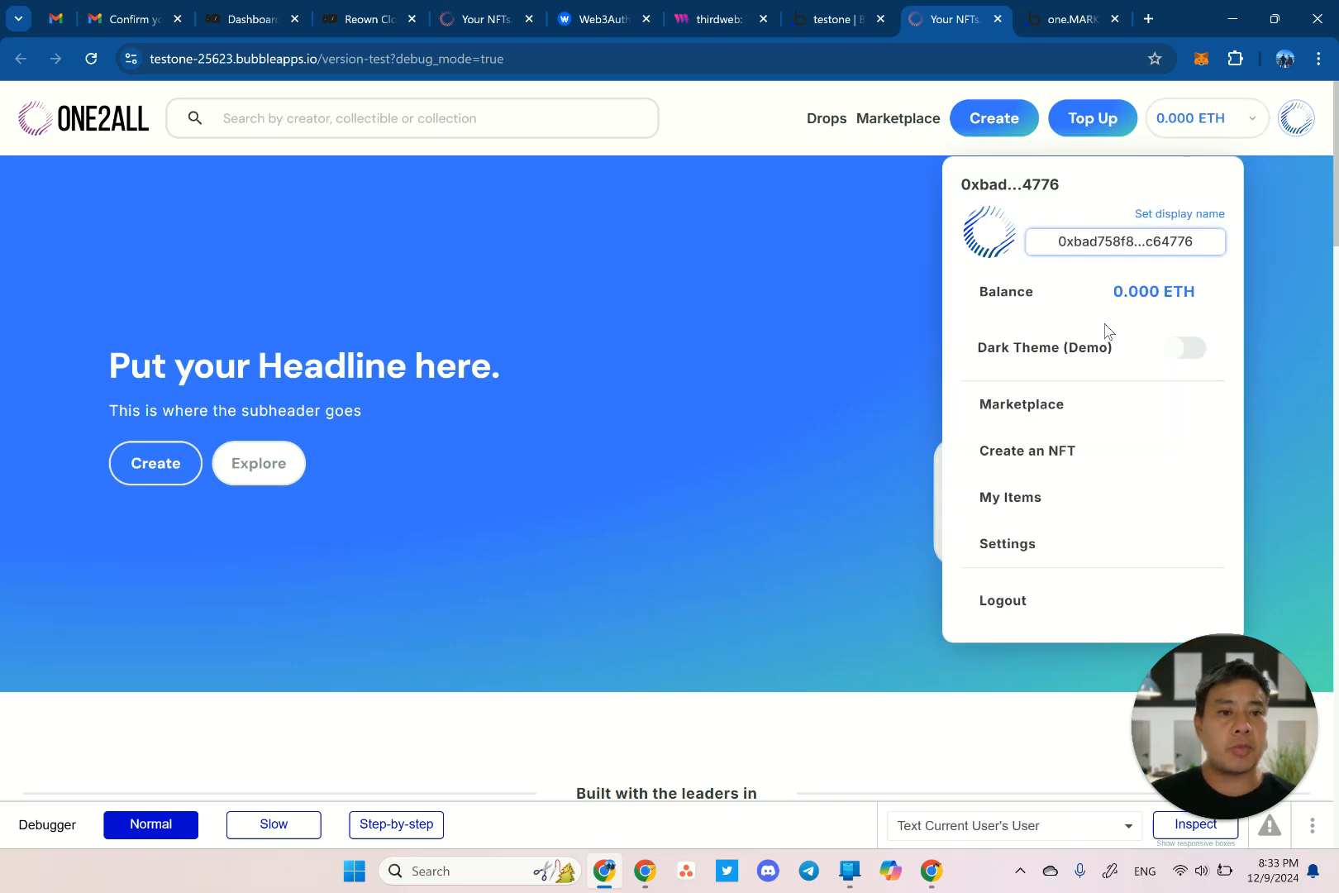
pyautogui.click(1191, 348)
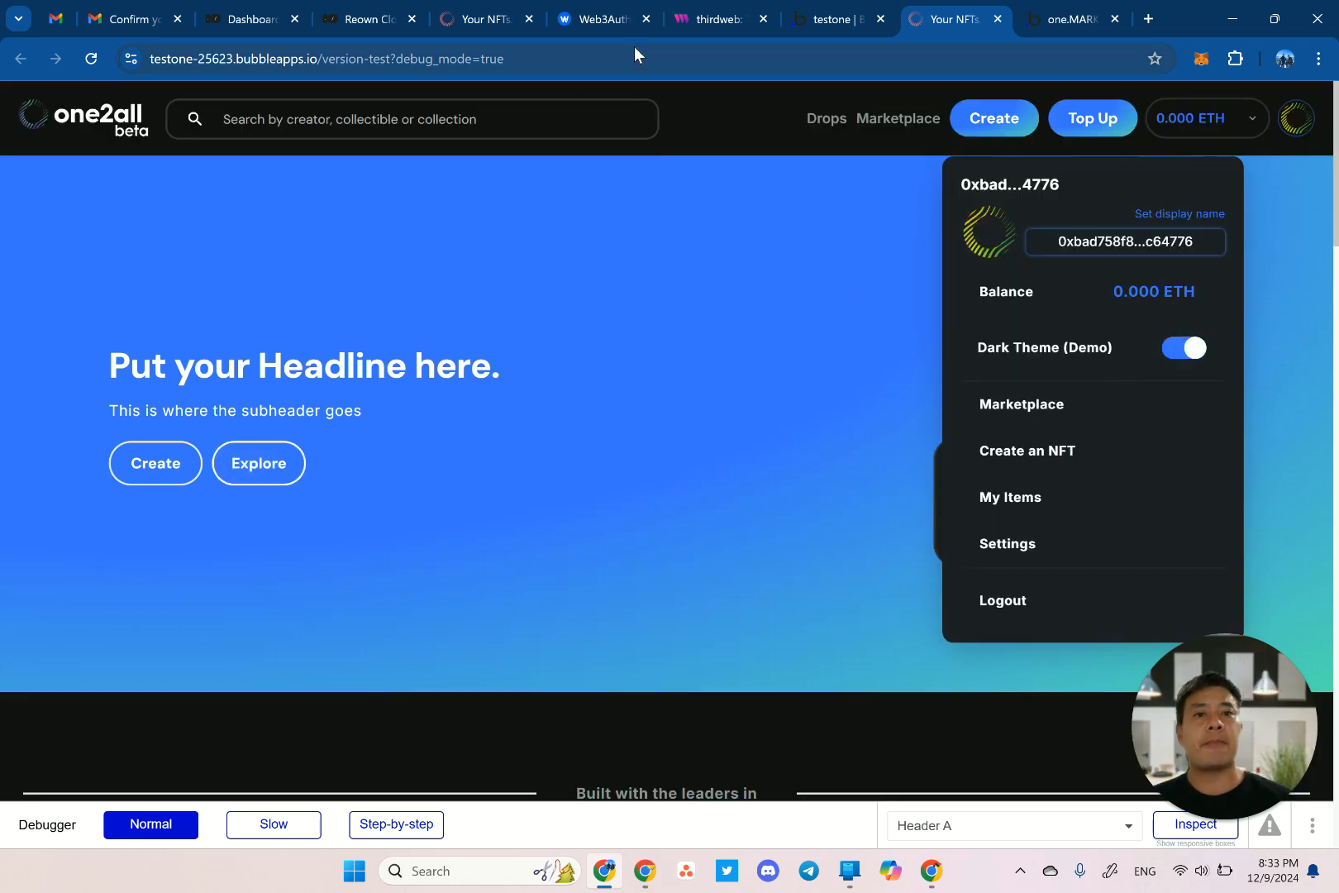
# Open Data > App data > All Users in the editor and edit the only user entry.
pyautogui.click(817, 20)
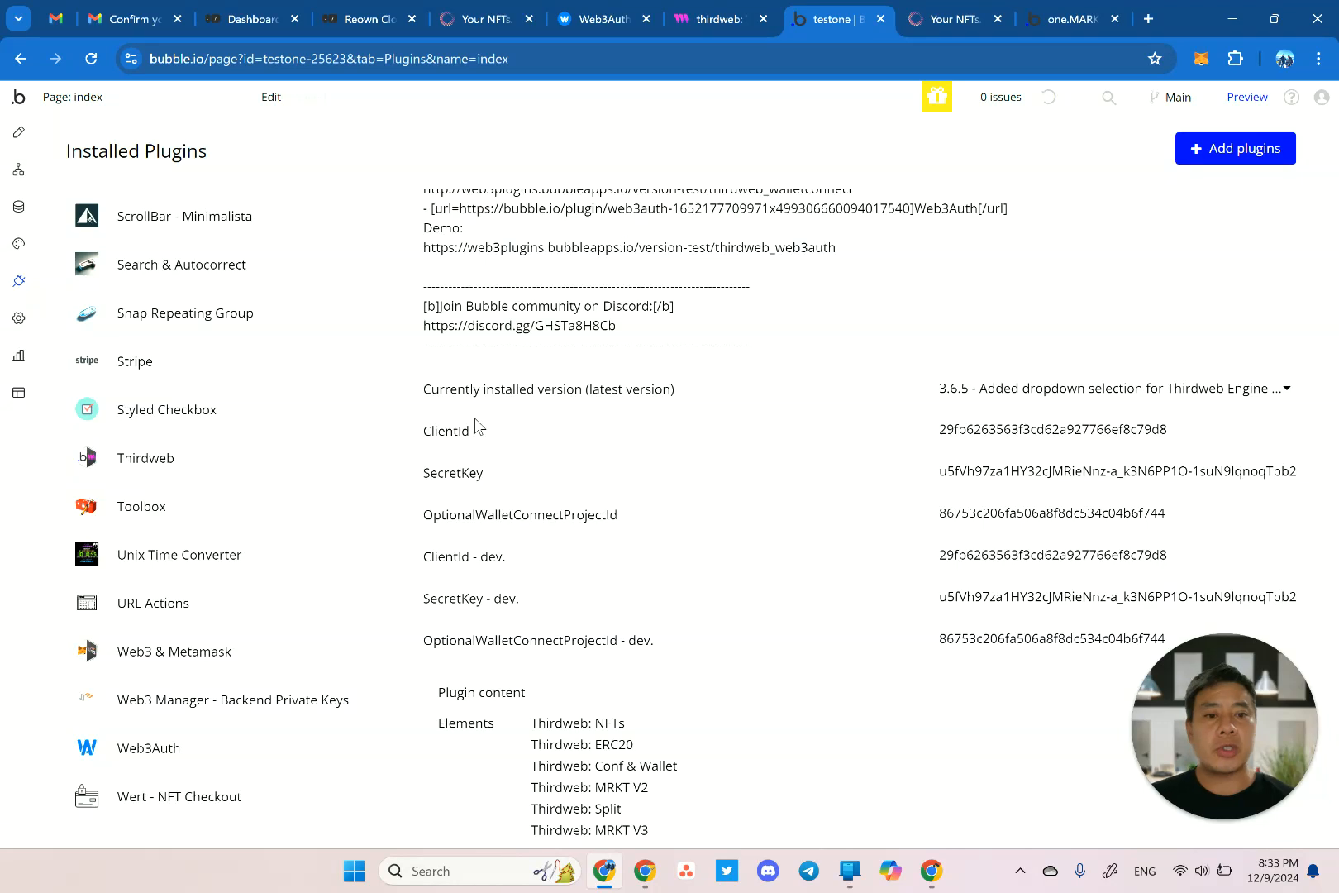
pyautogui.click(18, 207)
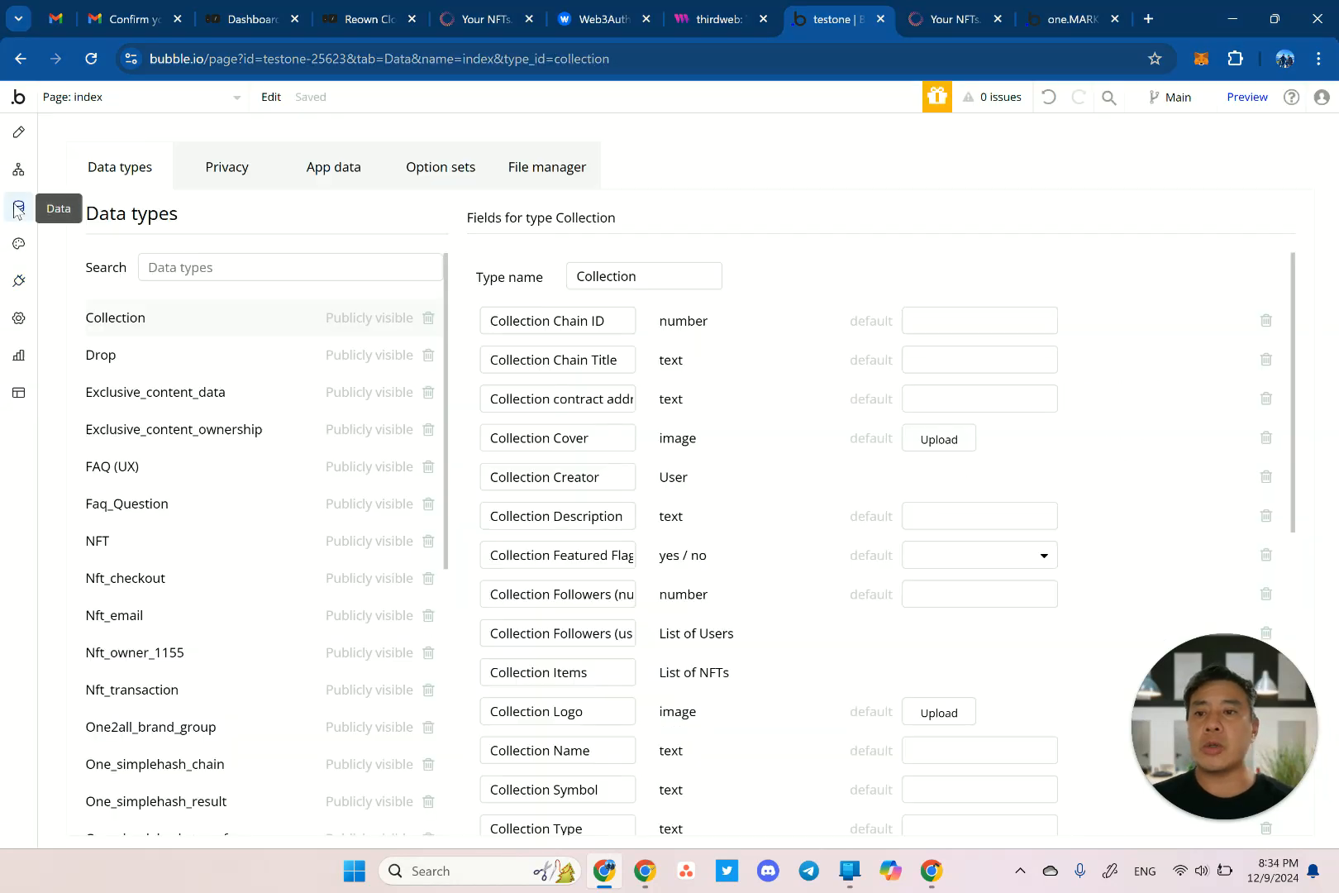
pyautogui.click(353, 172)
pyautogui.scroll(-7, 229, 469)
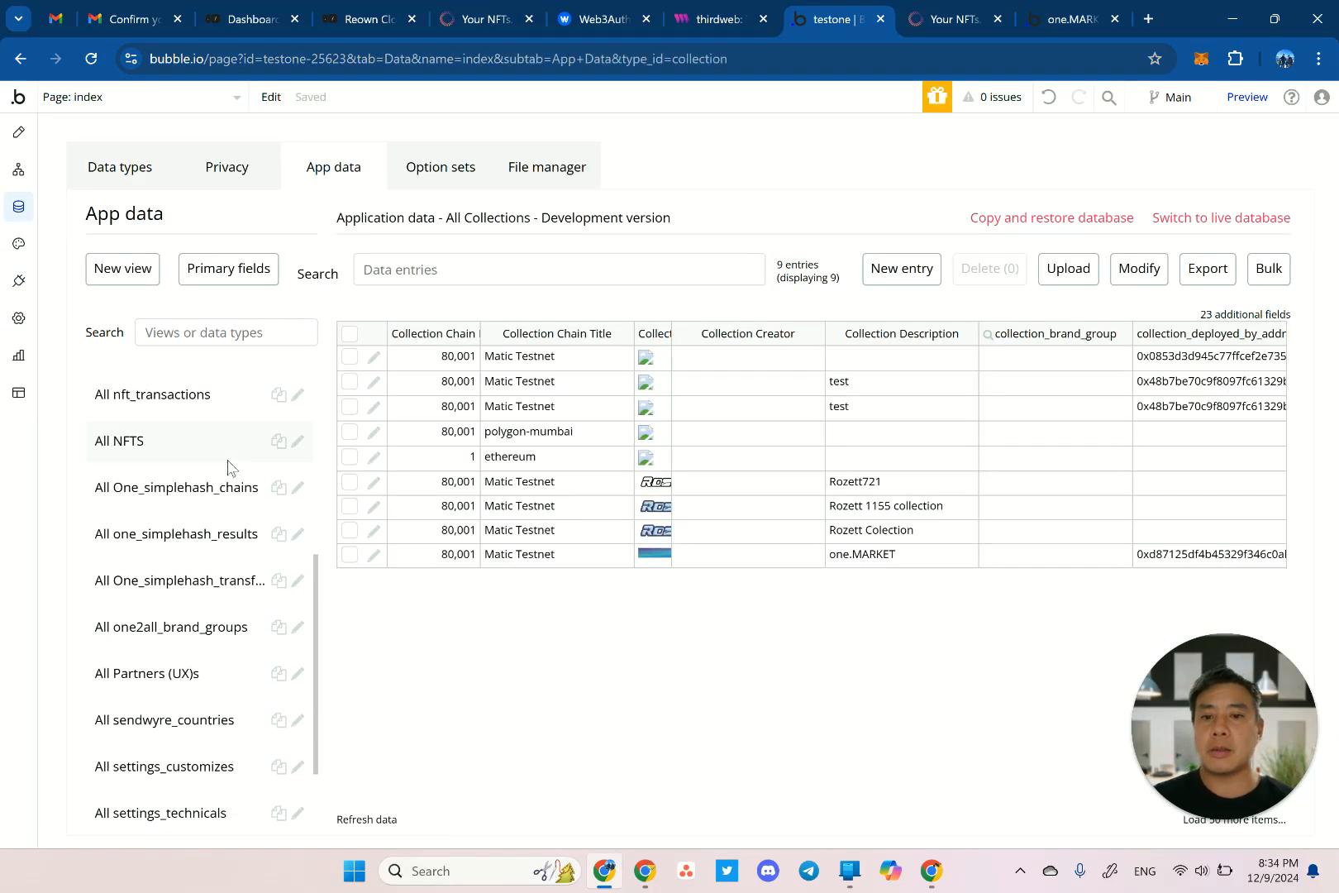
pyautogui.click(157, 797)
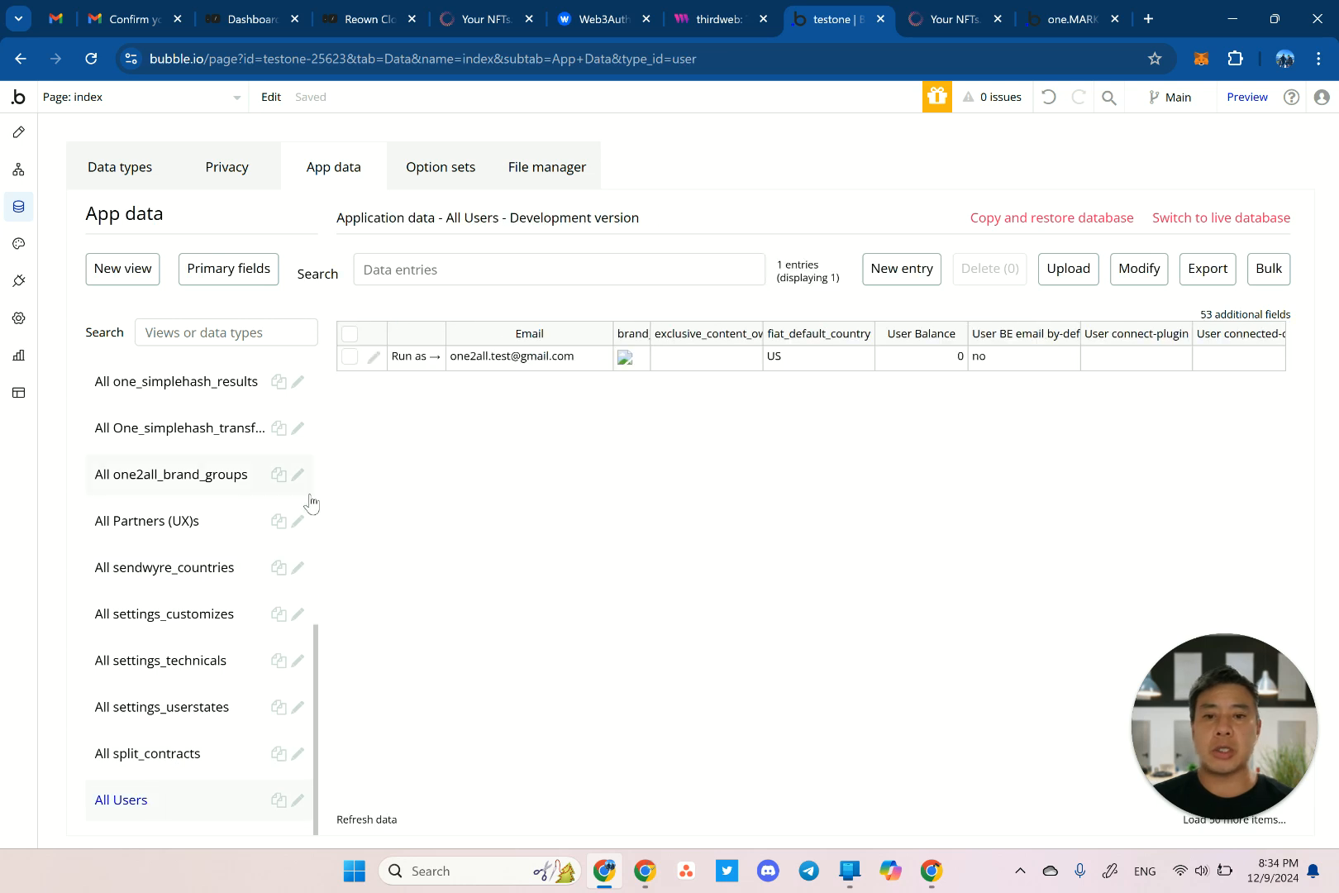
pyautogui.click(373, 357)
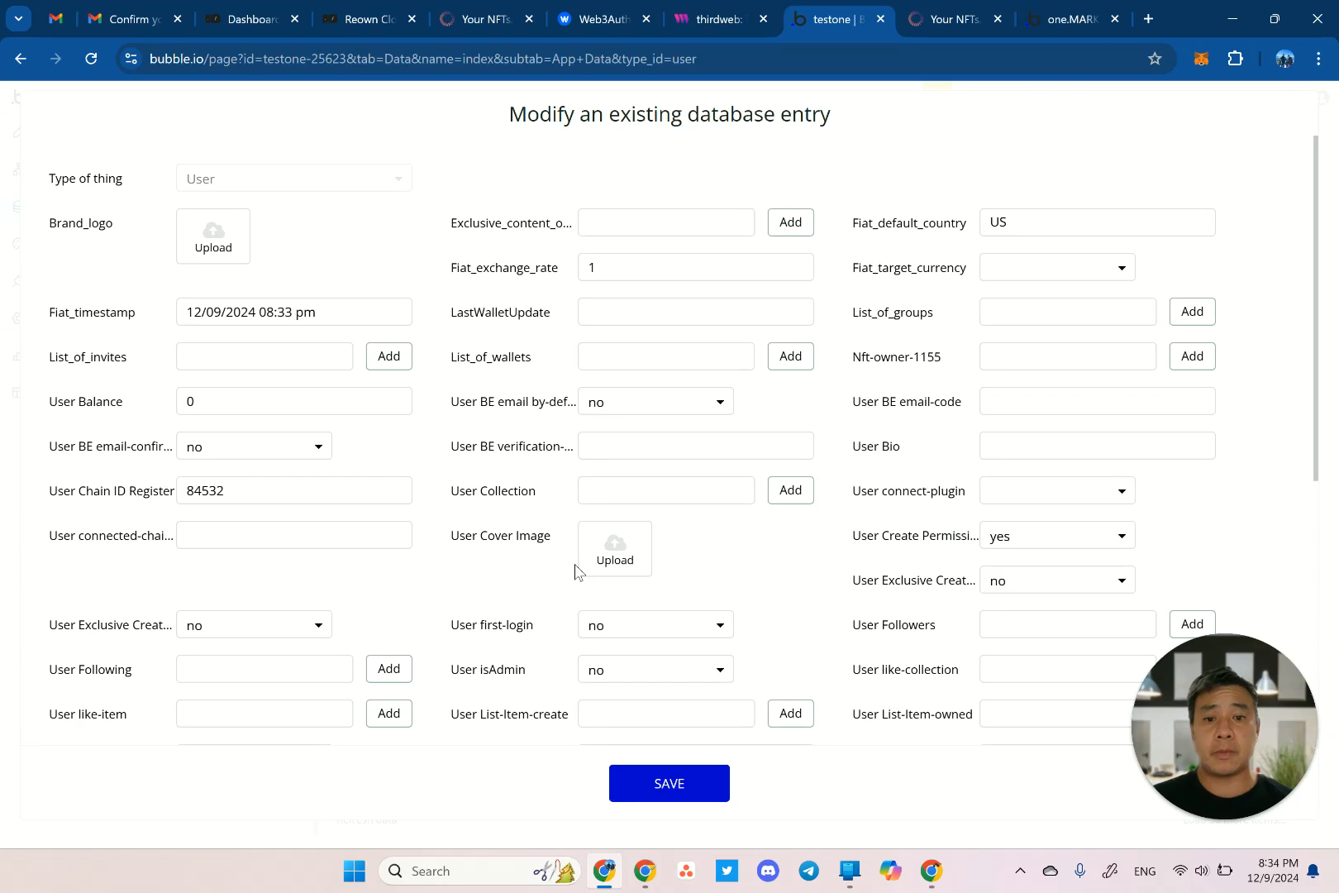
# Set the user's User isAdmin field to yes and save the entry.
pyautogui.scroll(-1, 574, 570)
pyautogui.scroll(-3, 575, 570)
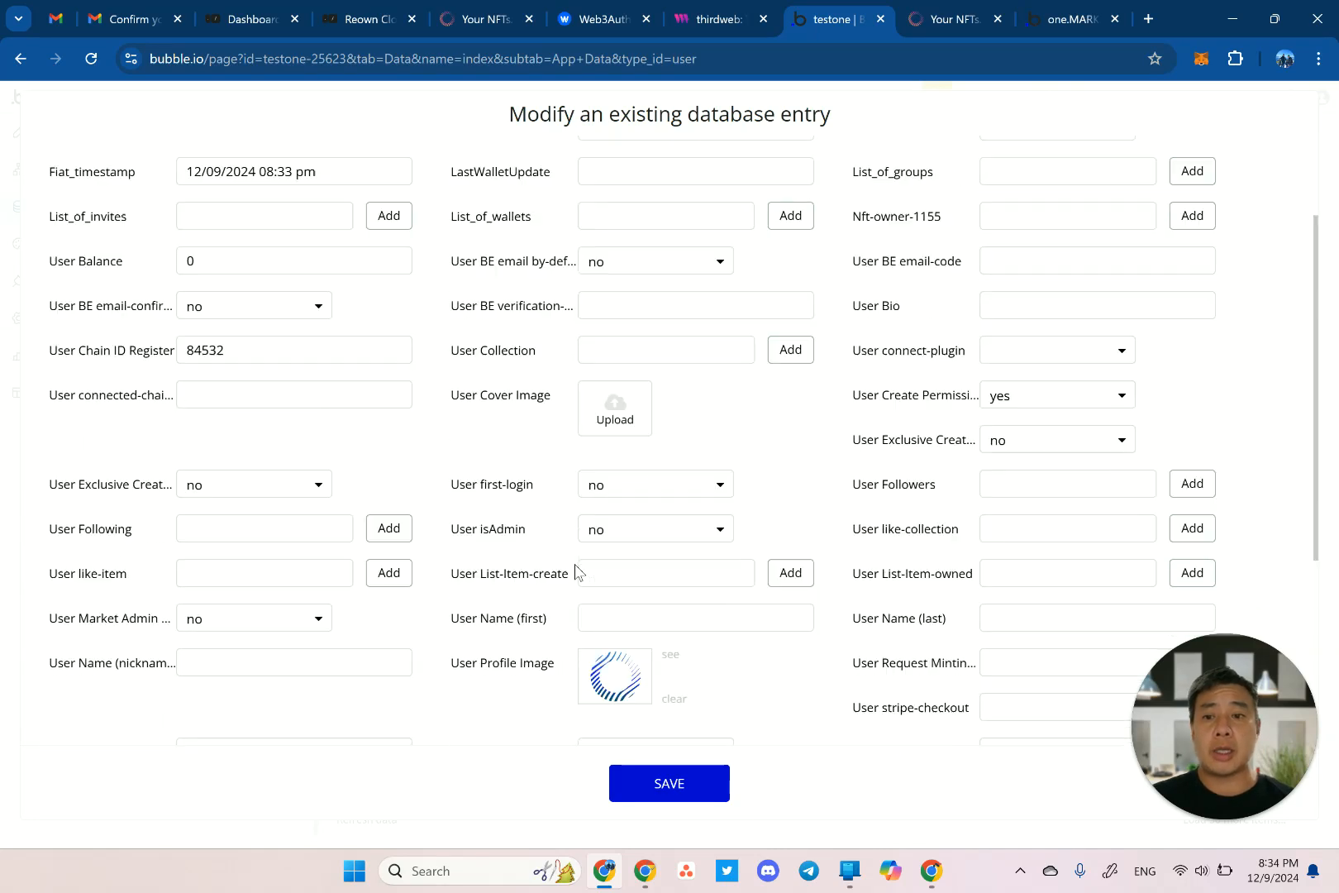
pyautogui.scroll(-3, 575, 571)
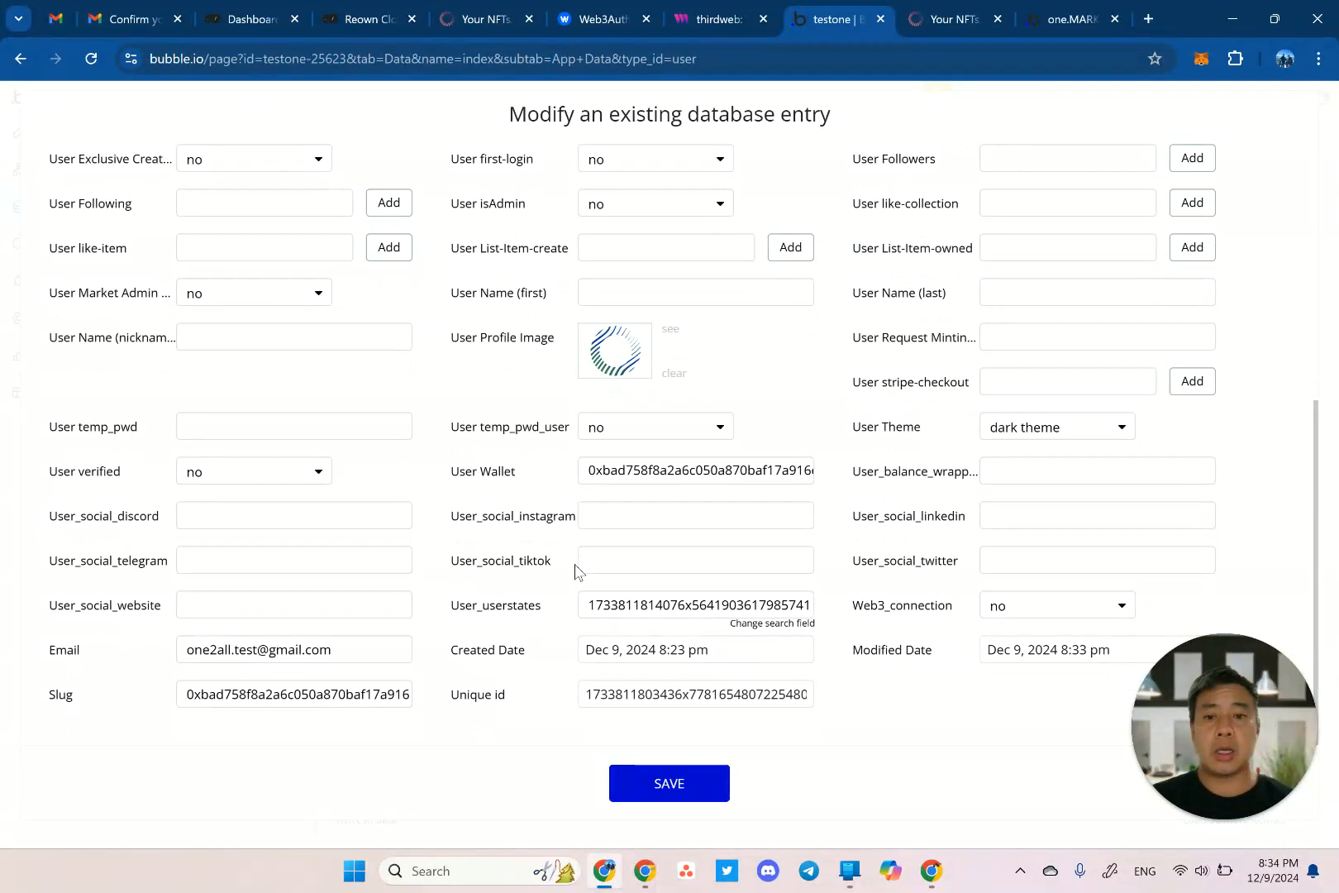
pyautogui.hotkey('ctrl', 'f')
pyautogui.write('admin')
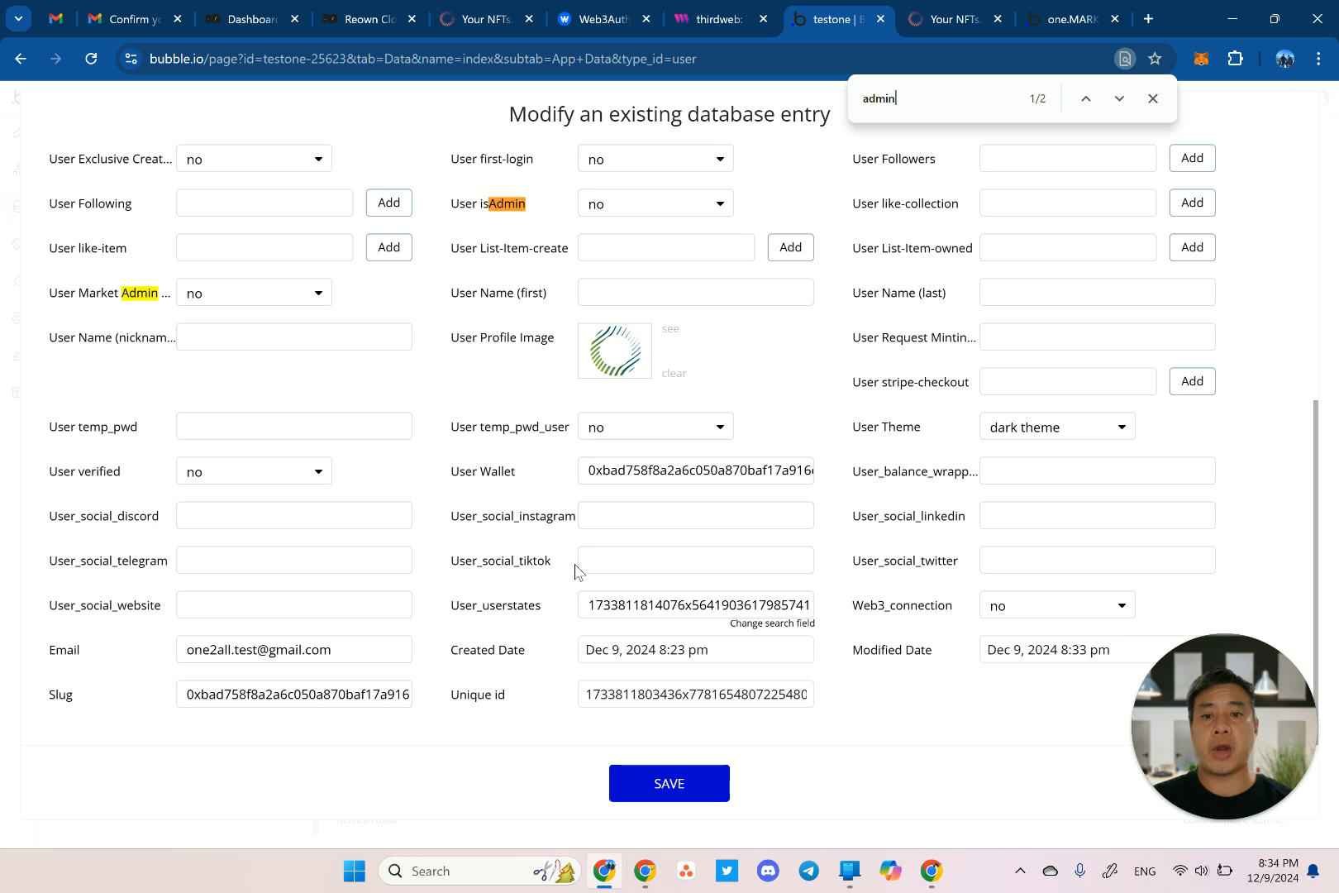
pyautogui.click(653, 213)
pyautogui.click(610, 235)
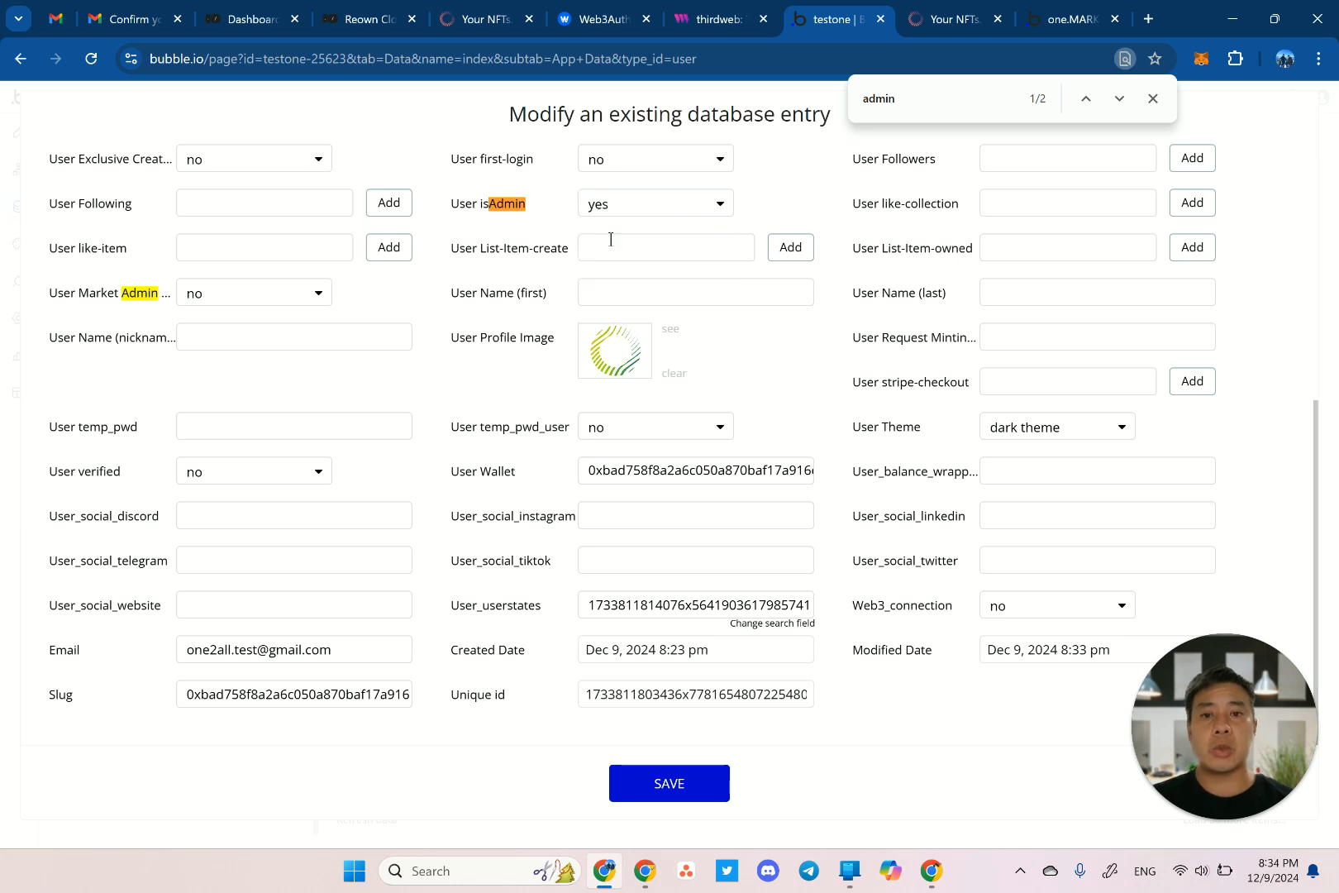
pyautogui.click(685, 789)
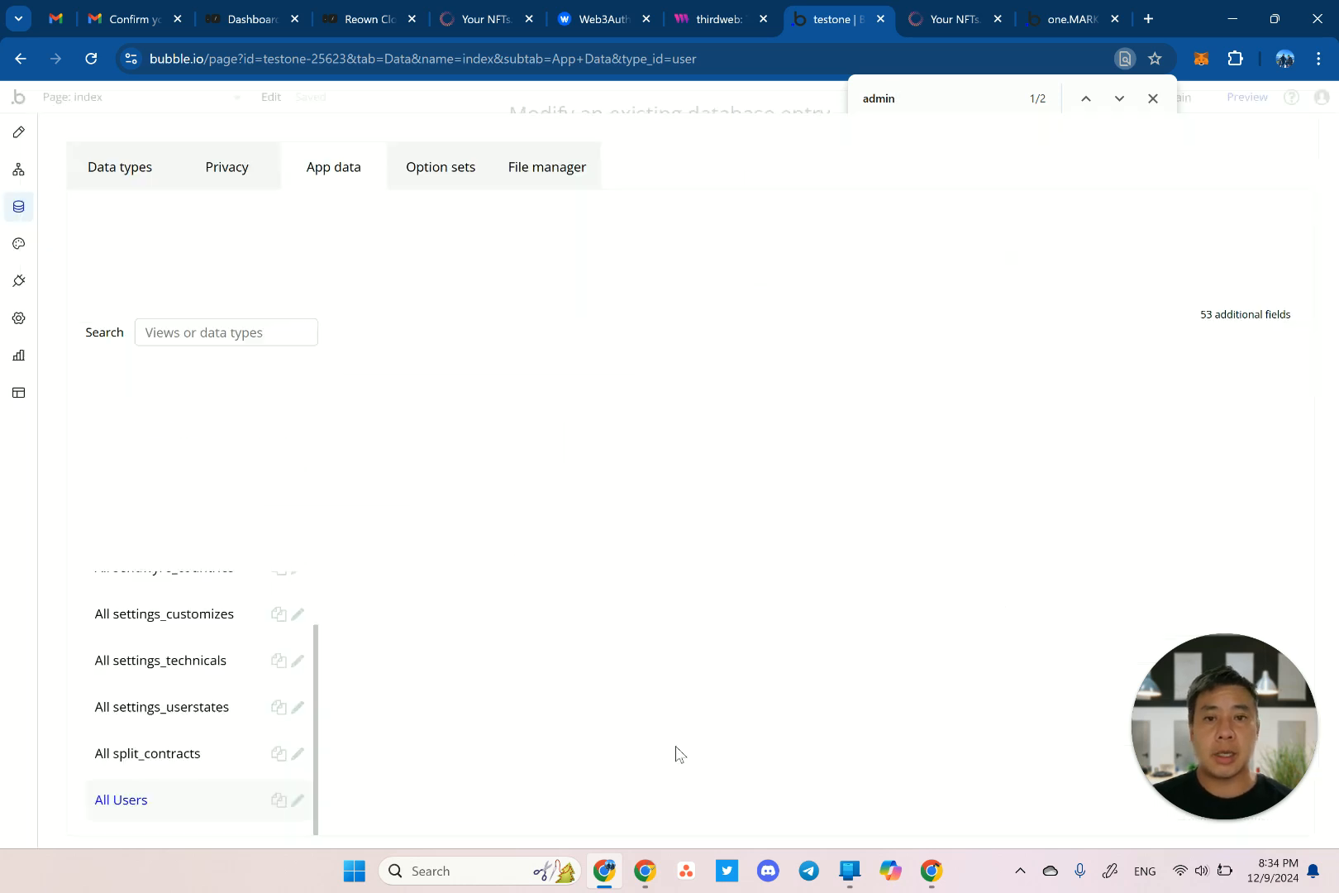
pyautogui.click(682, 323)
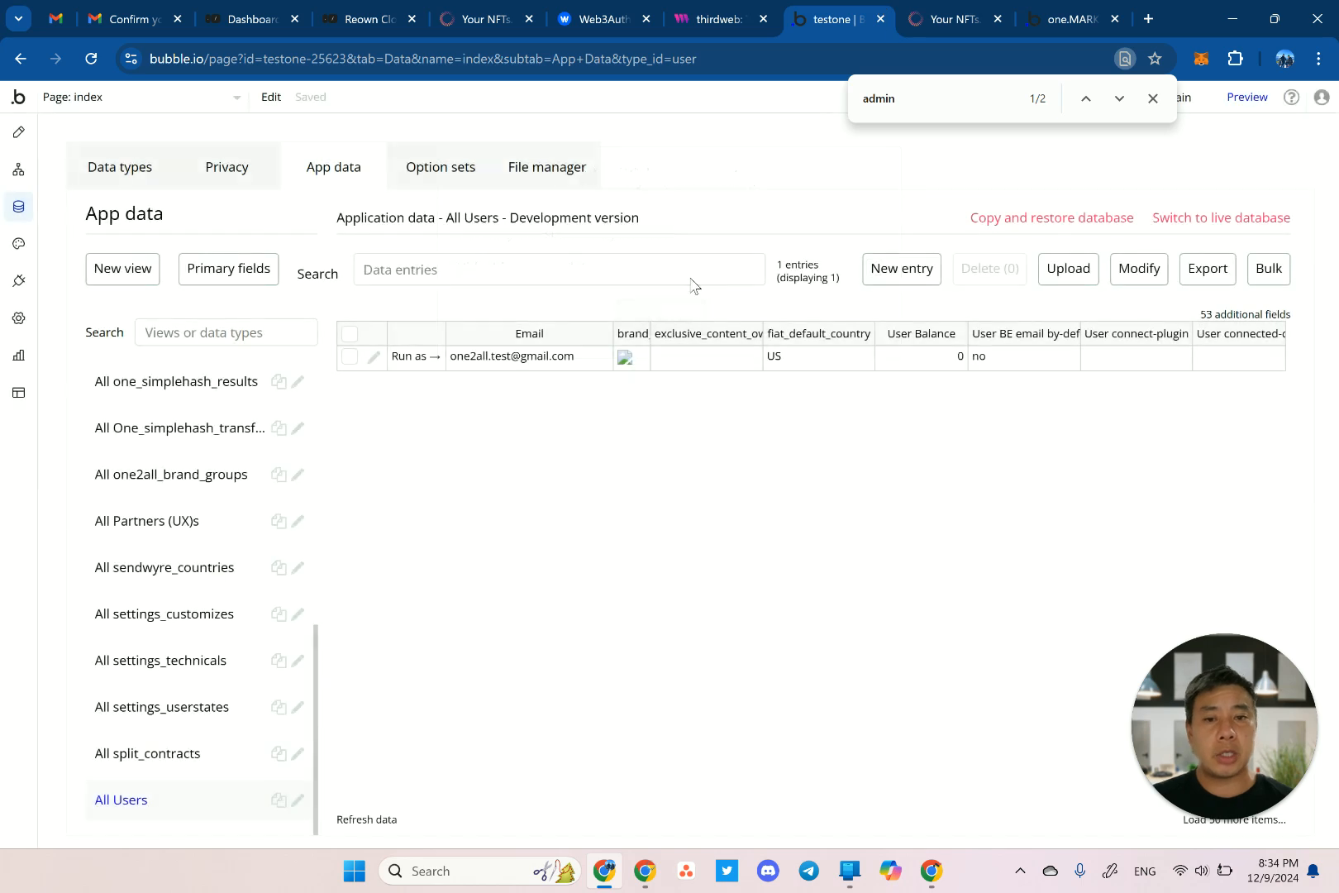
pyautogui.click(932, 23)
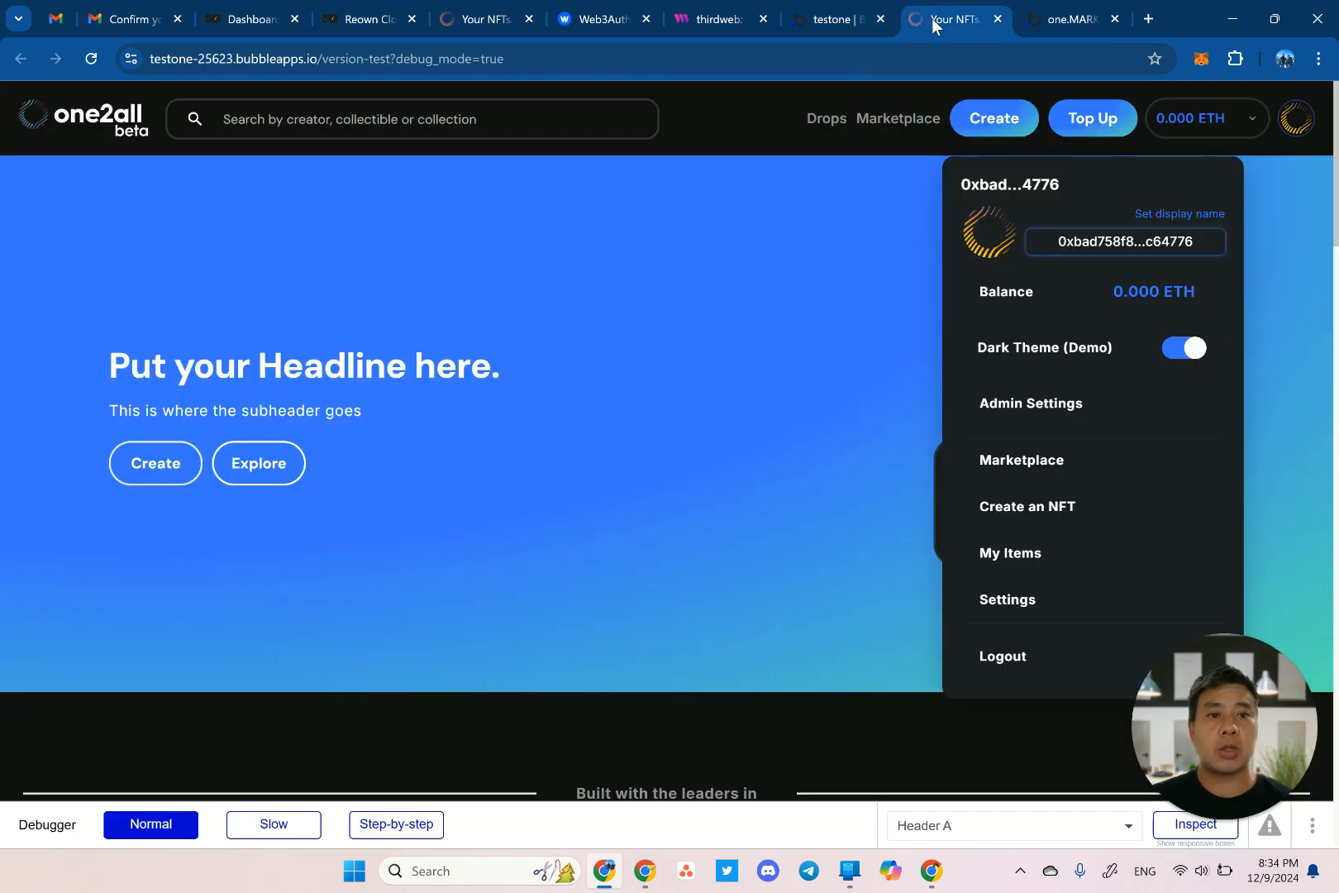
# Open the preview's Admin Settings and show its Technical Settings section.
pyautogui.click(1040, 407)
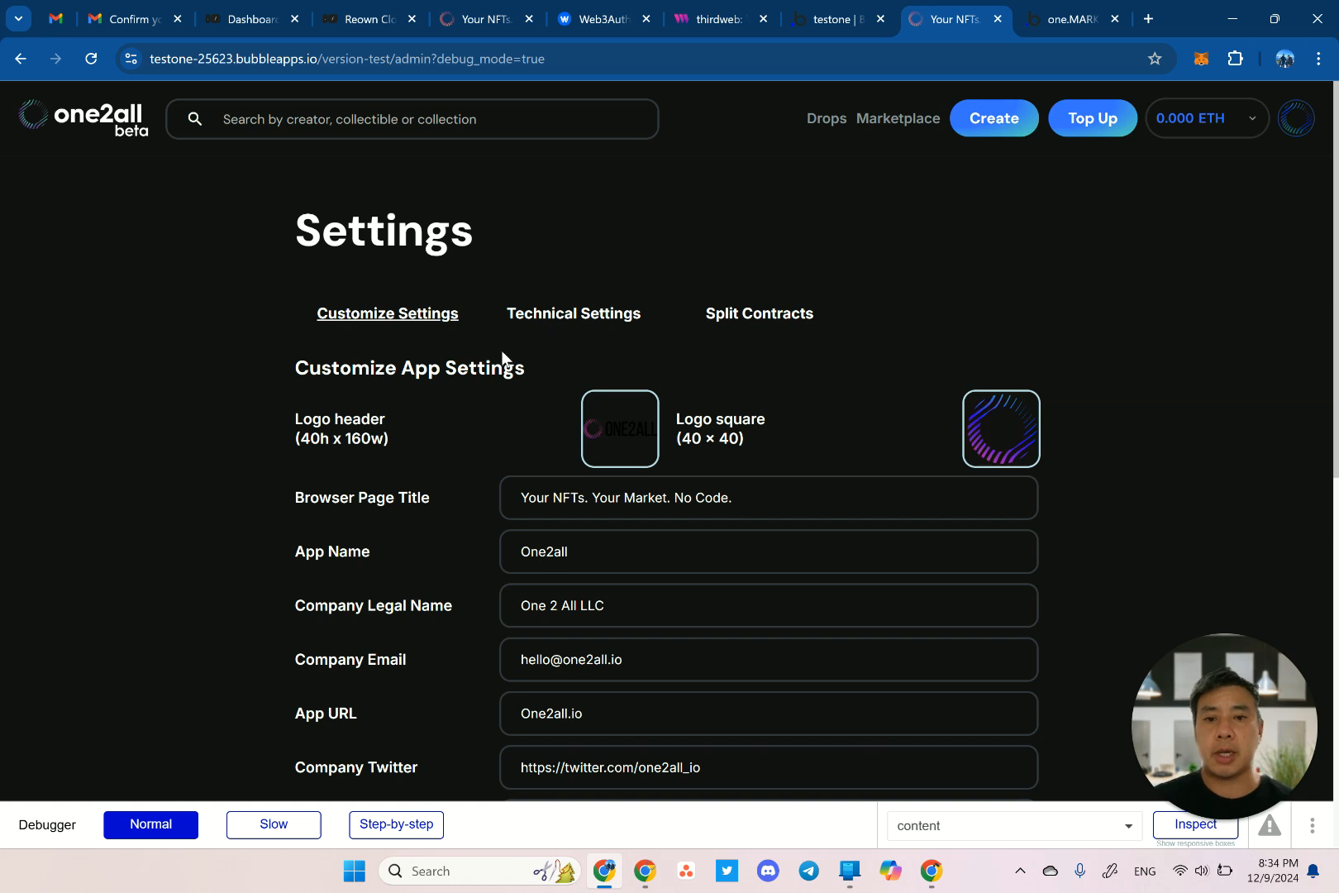
pyautogui.scroll(-2, 444, 356)
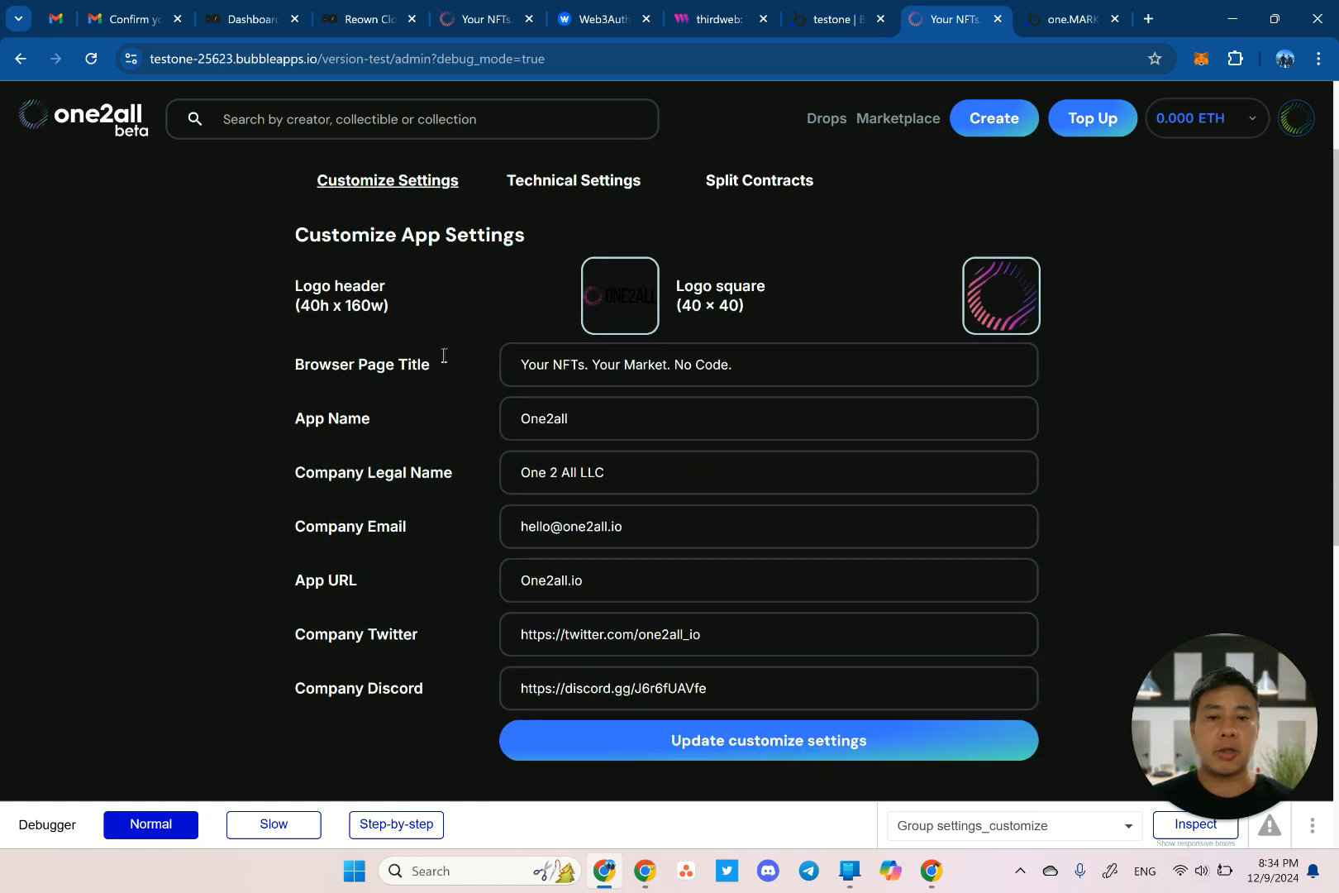
pyautogui.scroll(1, 444, 353)
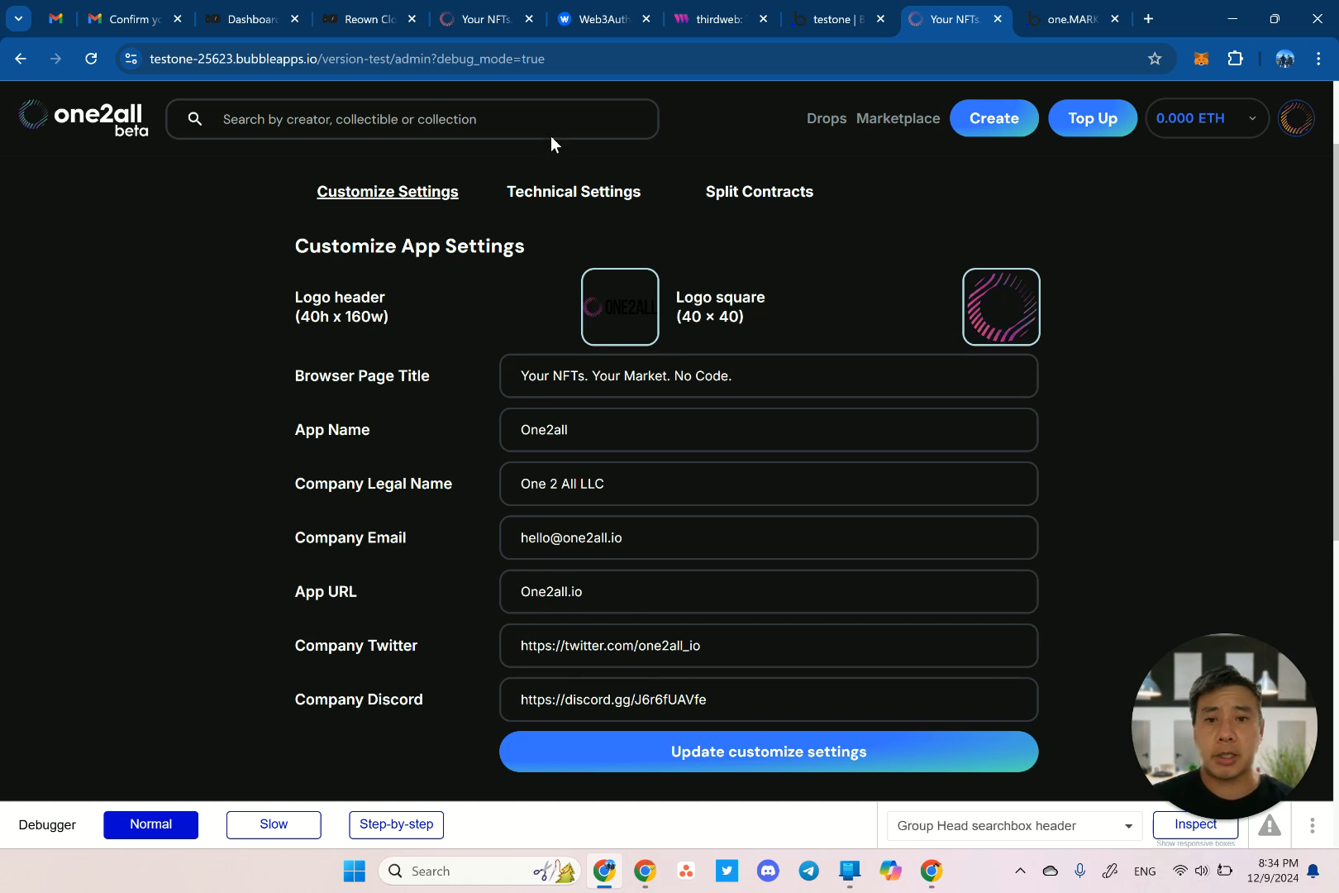
pyautogui.click(602, 200)
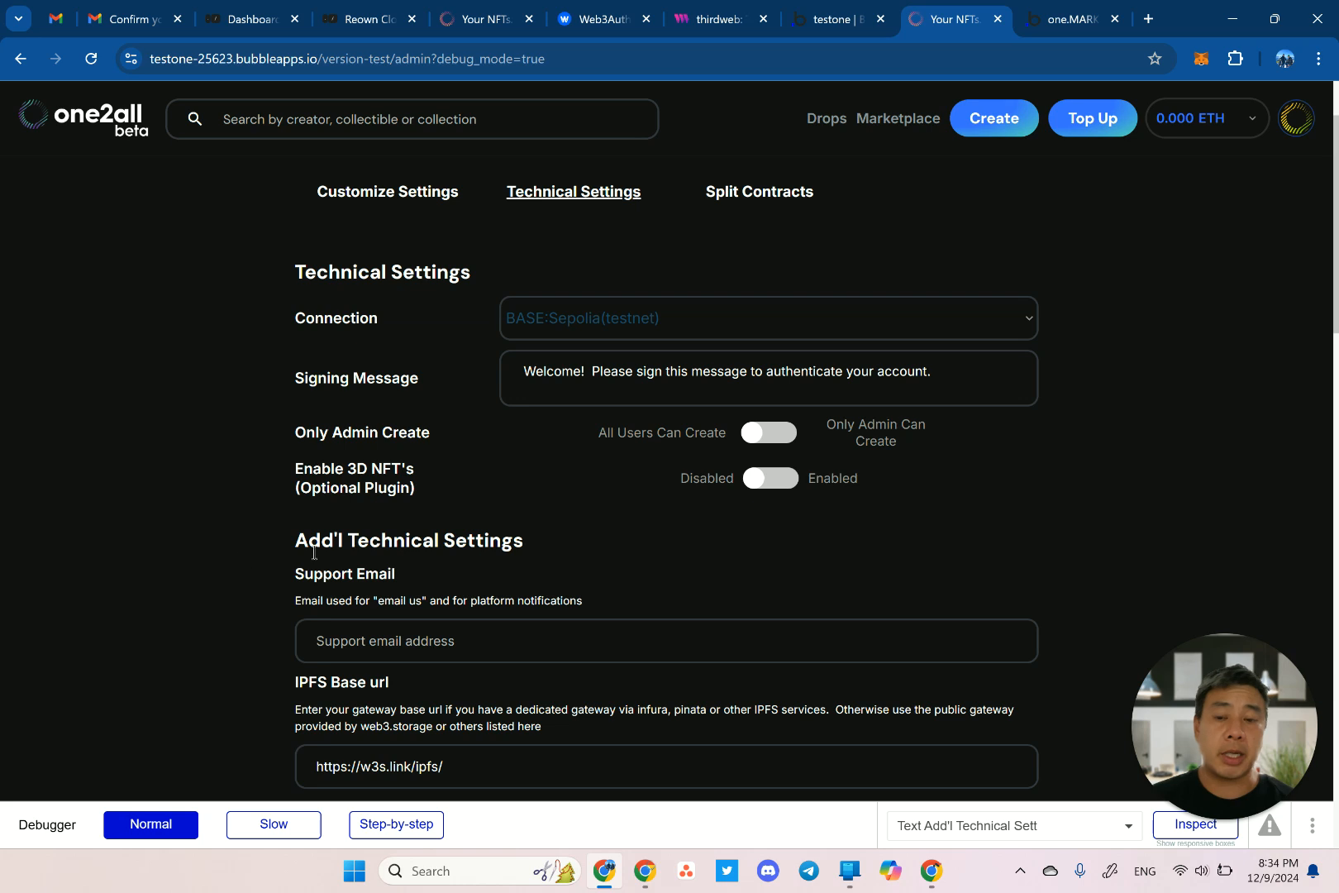
# Confirm the network Connection dropdown still shows BASE:Sepolia(testnet).
pyautogui.scroll(-1, 234, 592)
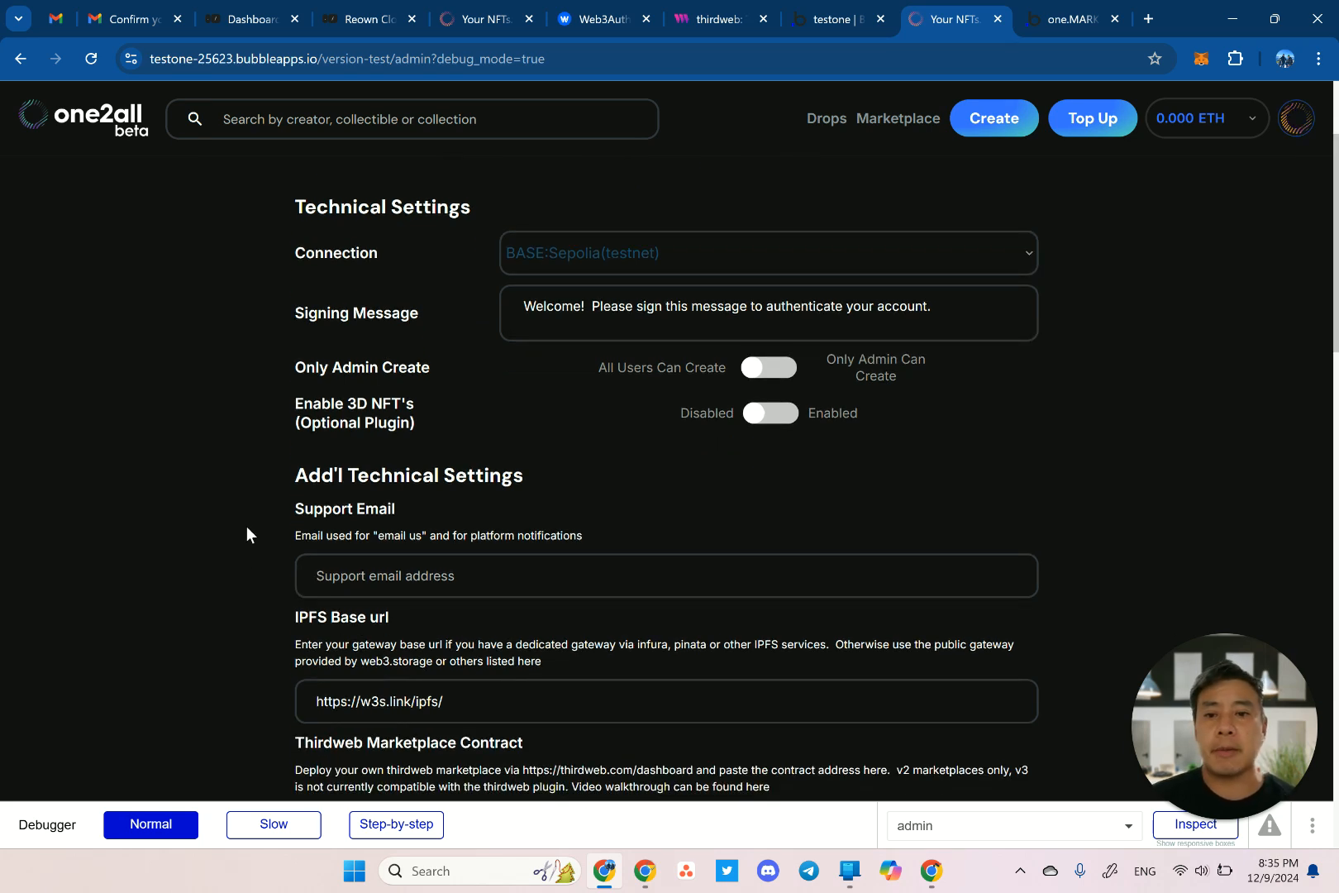
pyautogui.scroll(-1, 246, 527)
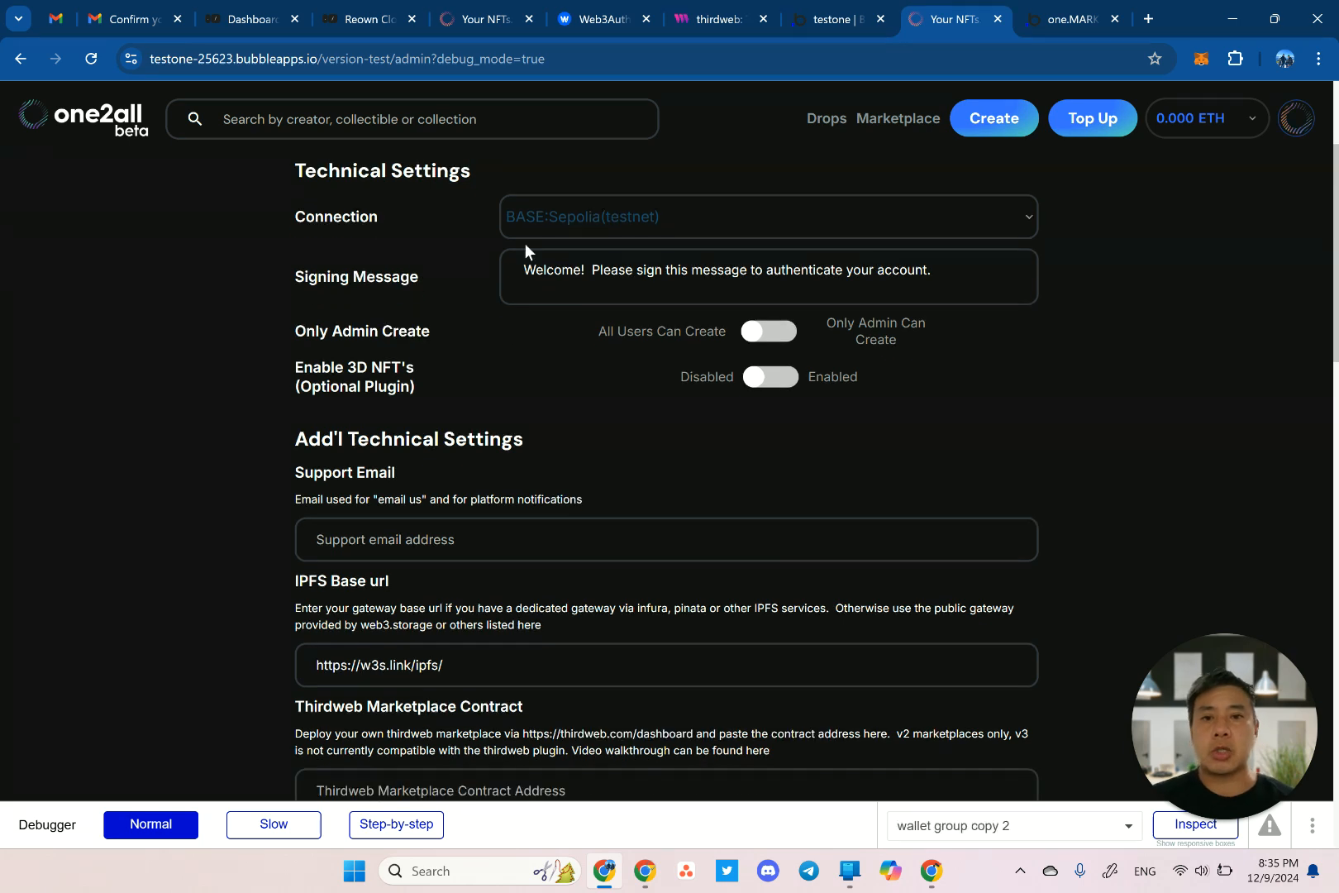
pyautogui.scroll(2, 627, 326)
pyautogui.click(678, 344)
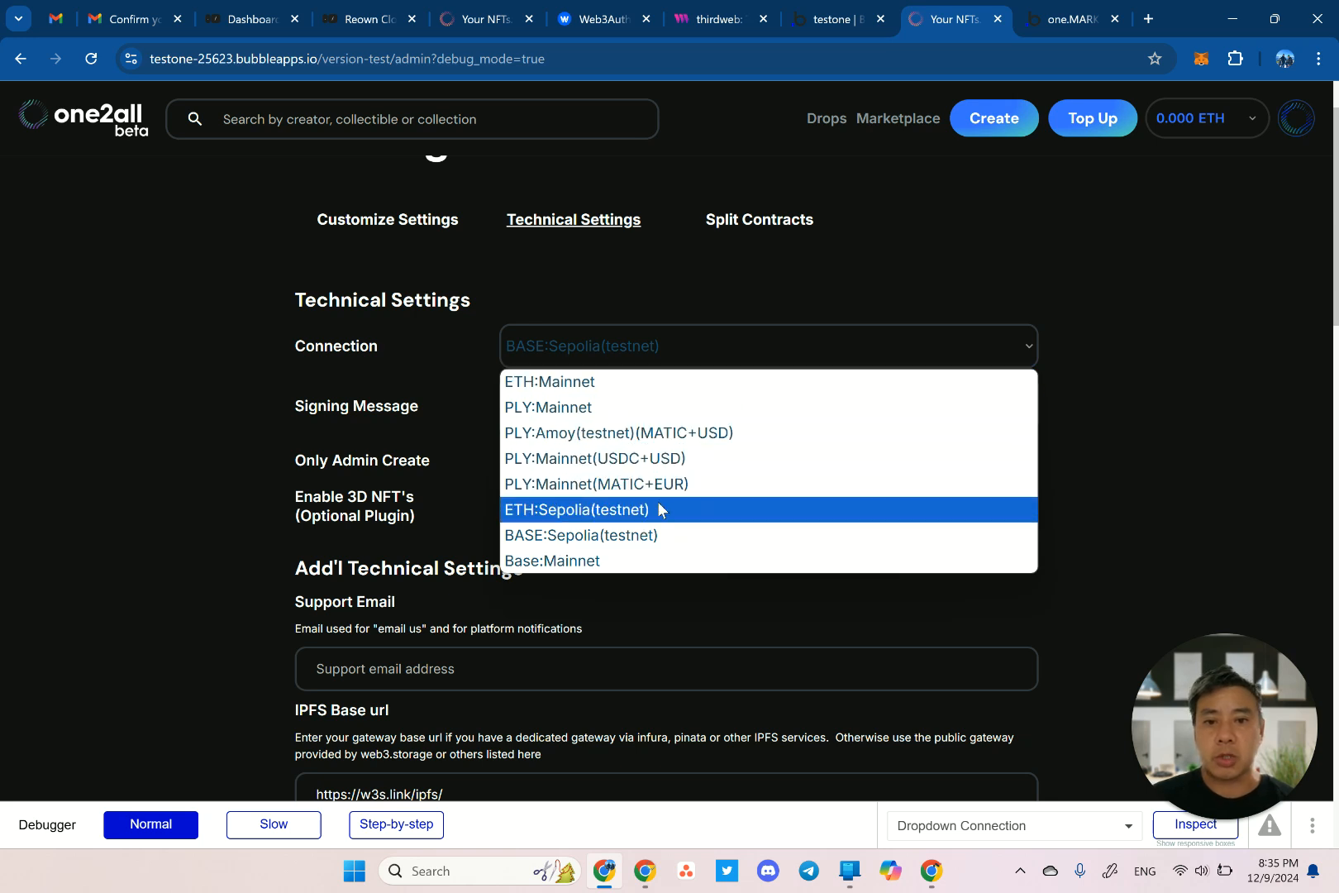
pyautogui.click(237, 504)
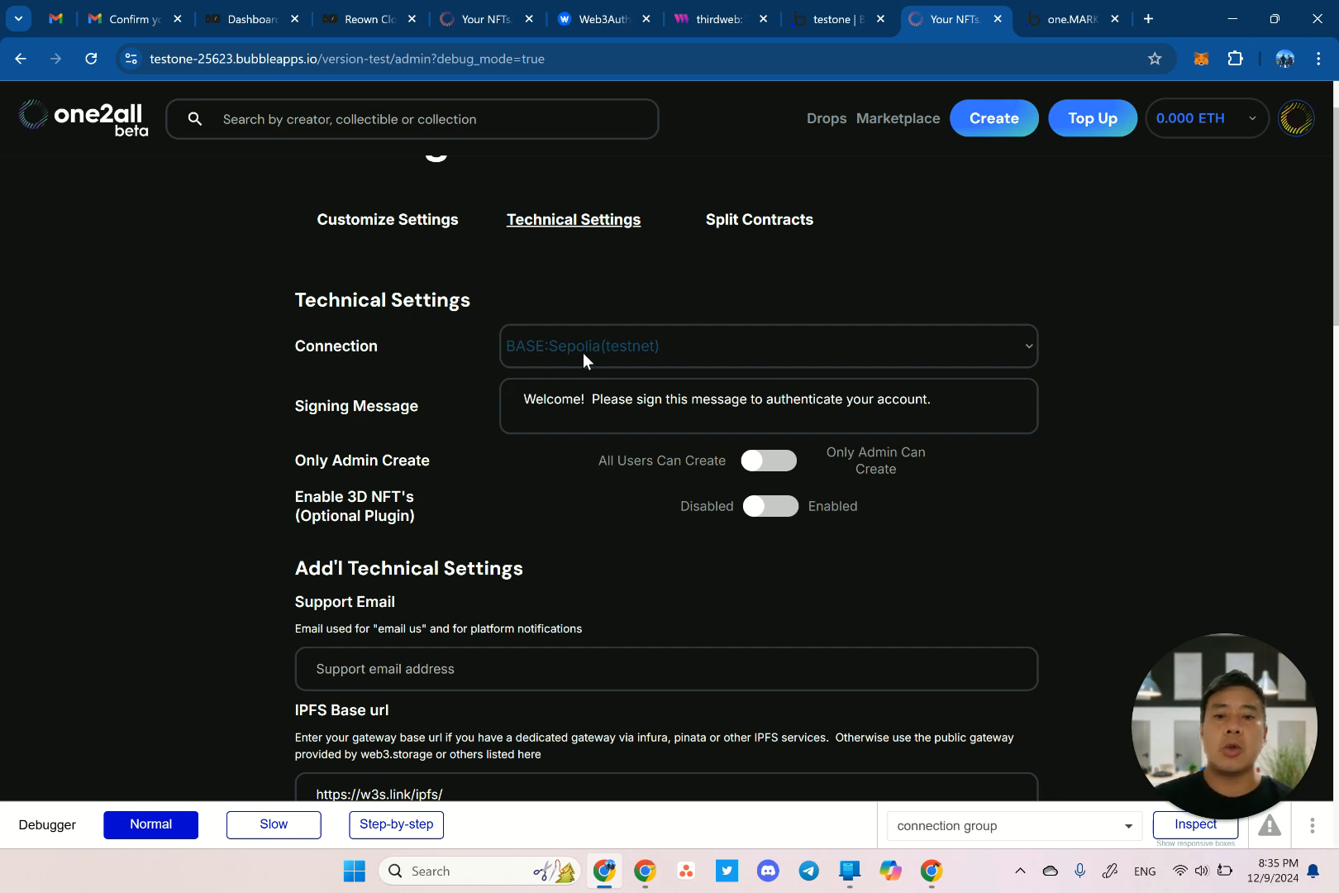
pyautogui.click(625, 344)
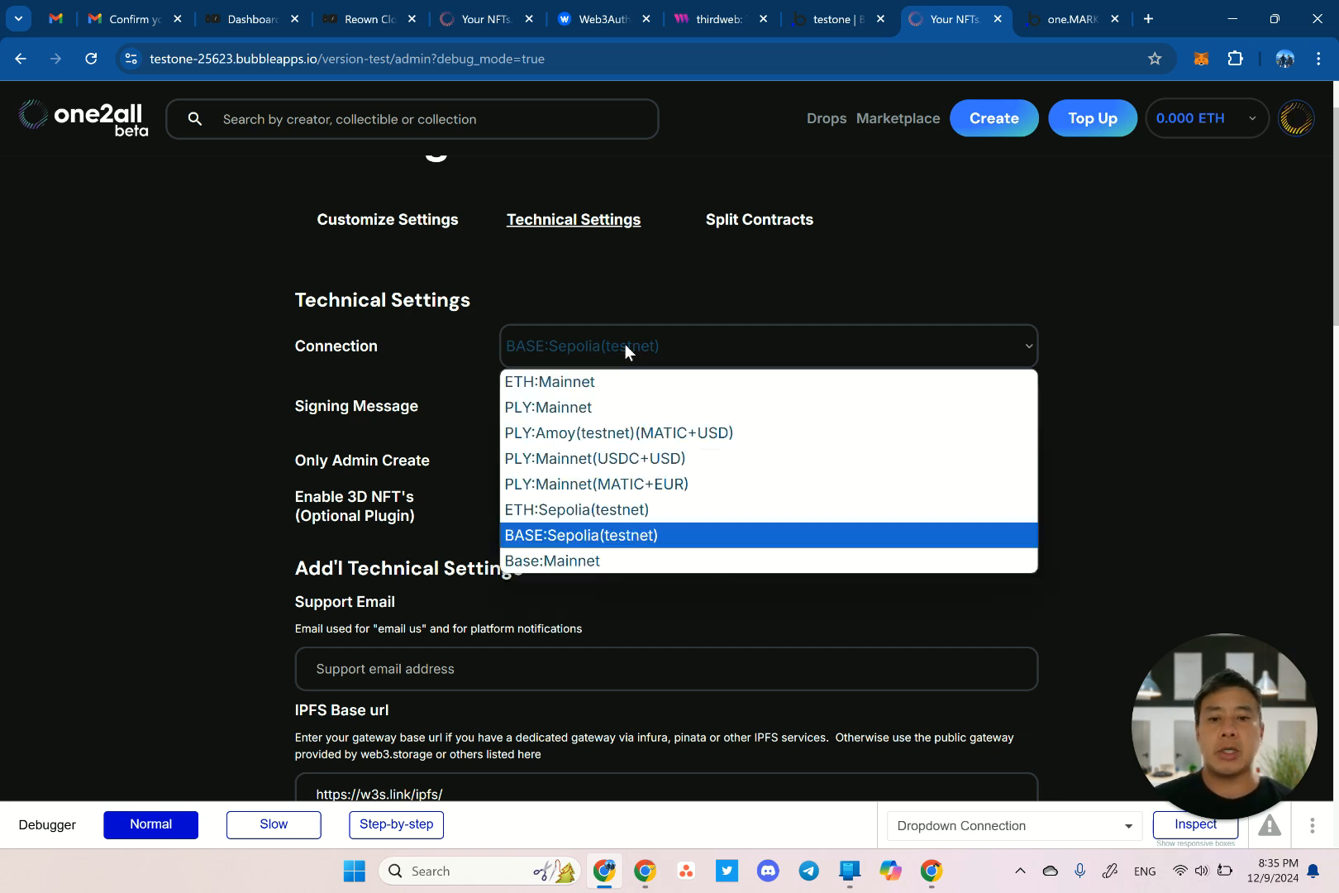
pyautogui.click(832, 20)
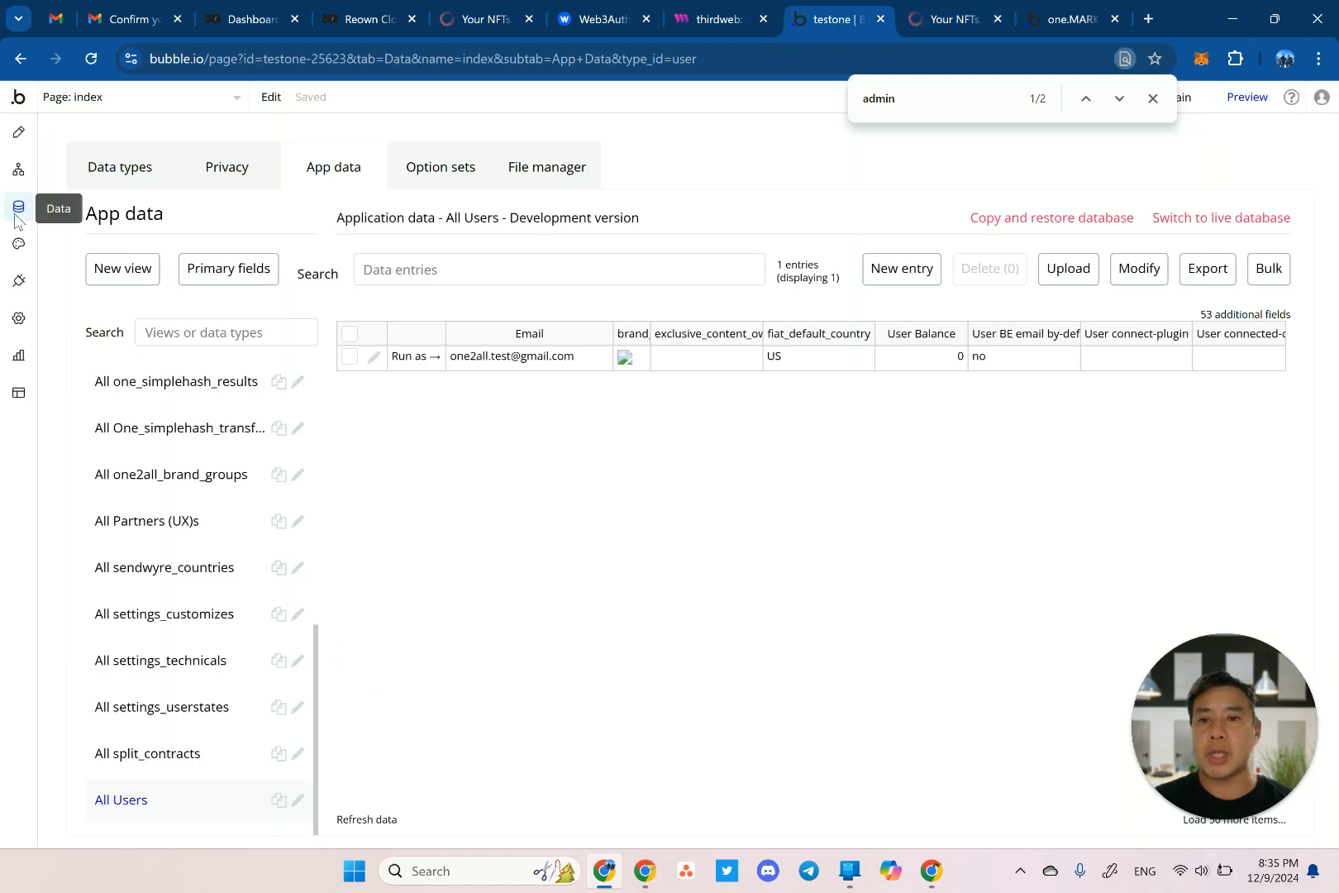
# Review the network options in Settings_technical_option_set under Data > Option sets.
pyautogui.click(440, 177)
pyautogui.scroll(-13, 227, 556)
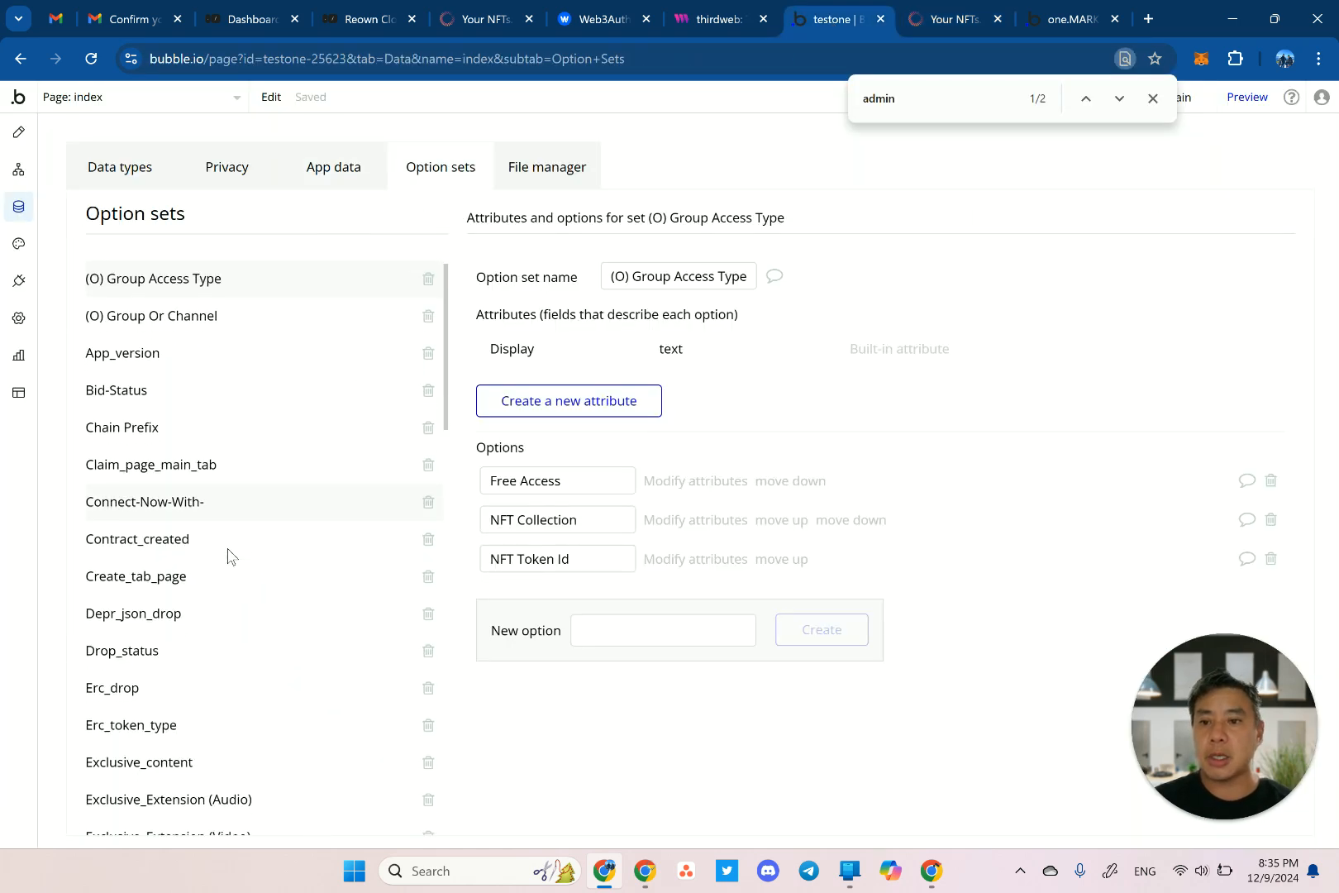
pyautogui.scroll(-5, 227, 555)
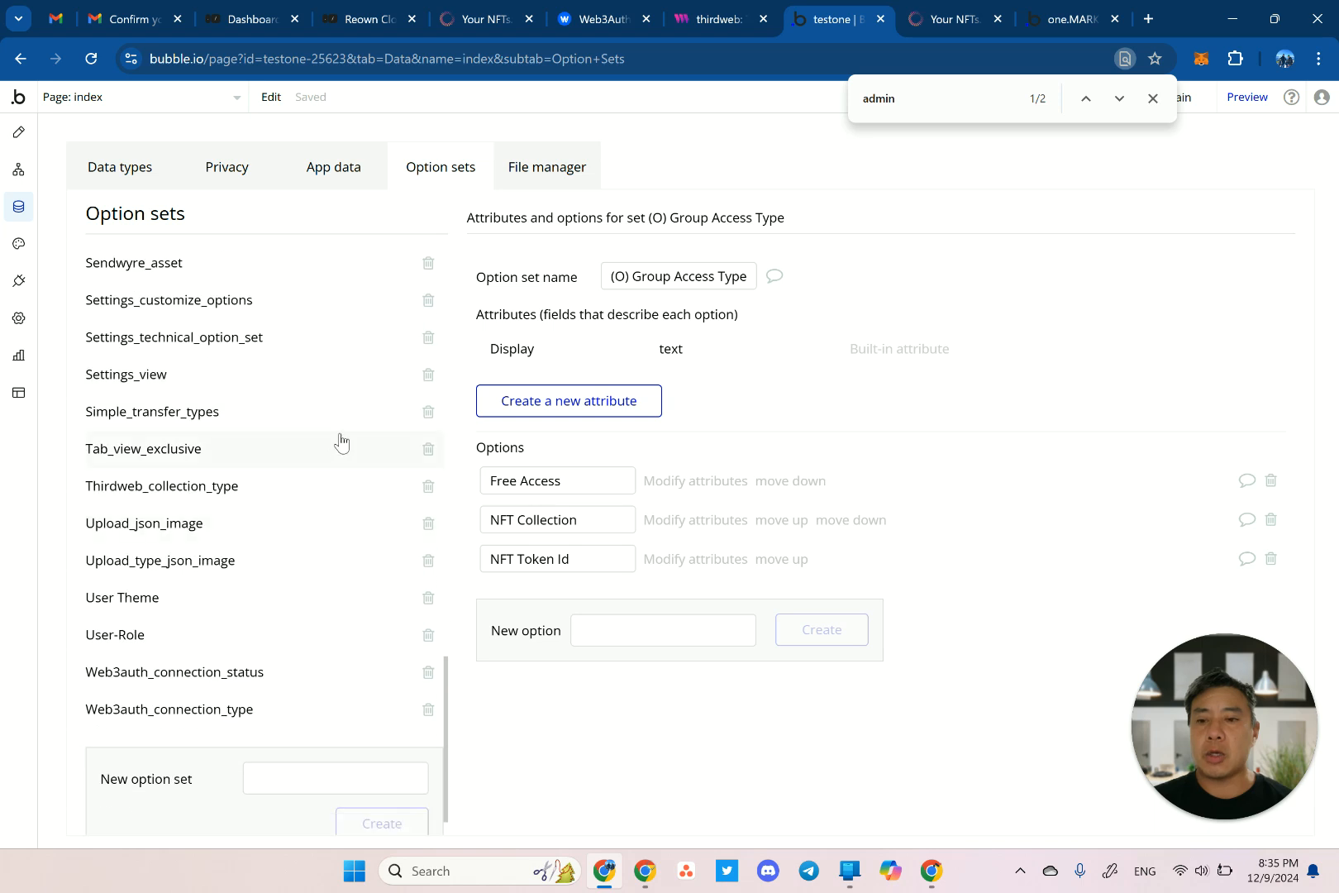
pyautogui.click(211, 345)
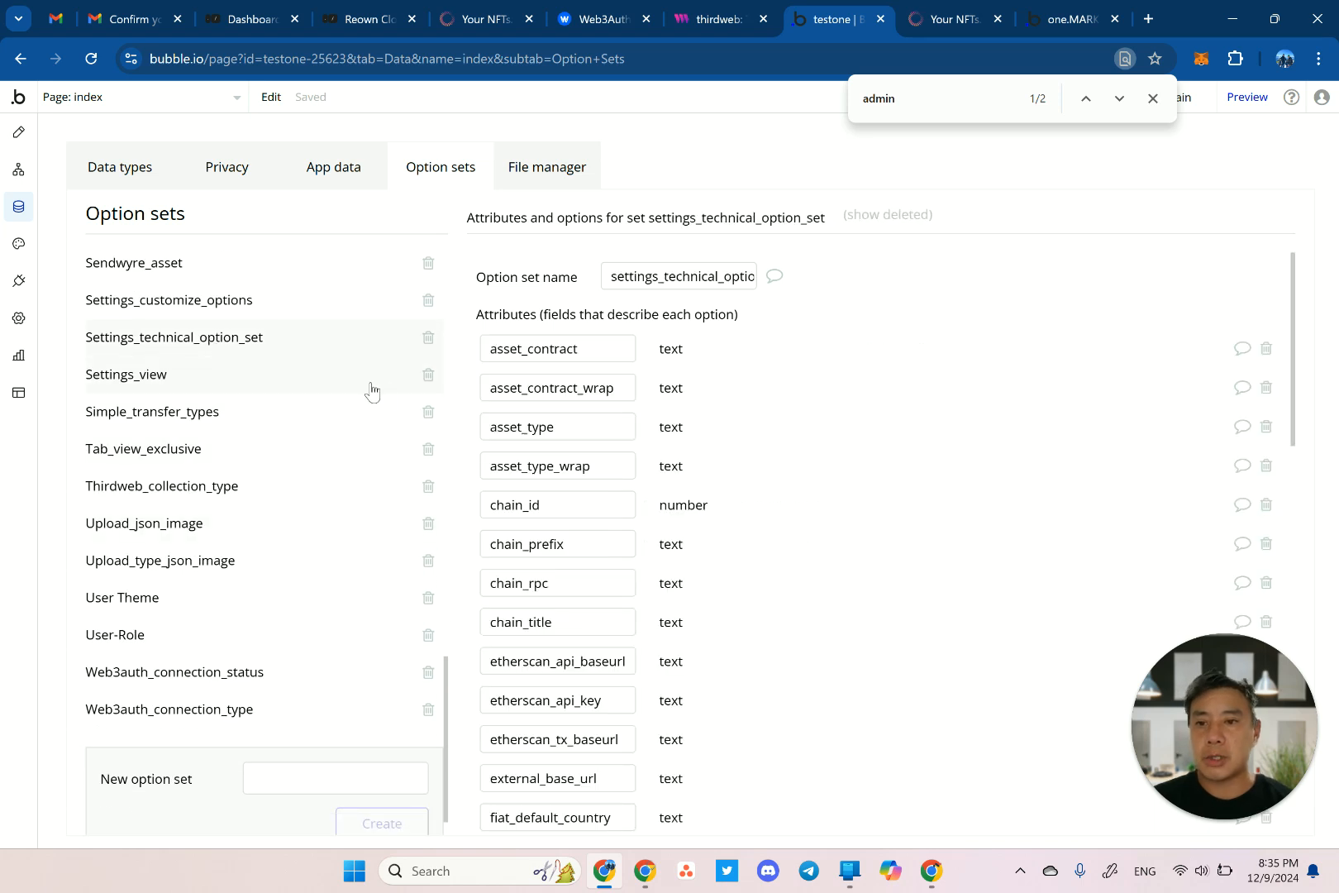
pyautogui.scroll(-12, 735, 465)
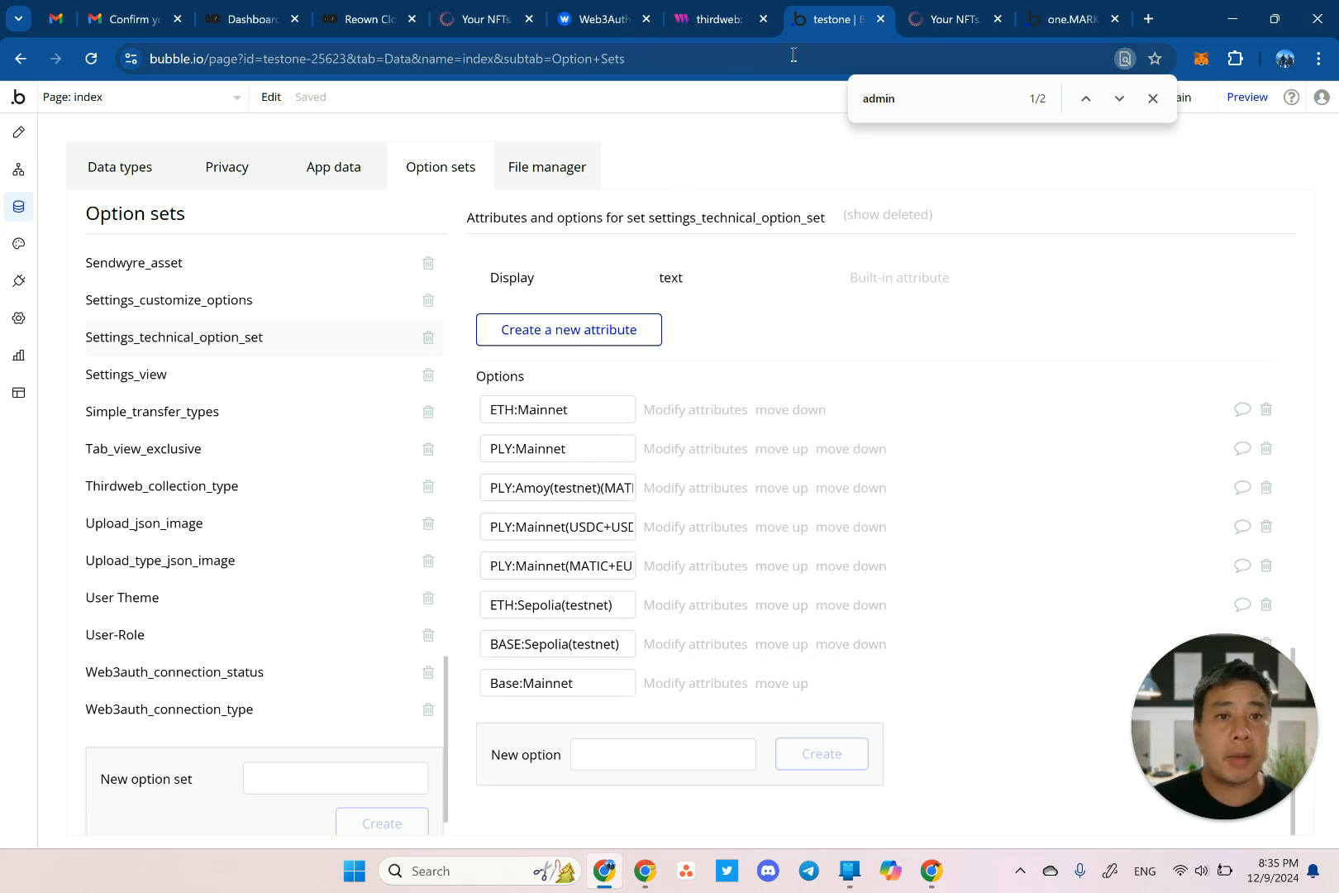
# Recheck the admin settings page, then complete thirdweb's new project keys dialog.
pyautogui.click(949, 19)
pyautogui.scroll(-6, 405, 435)
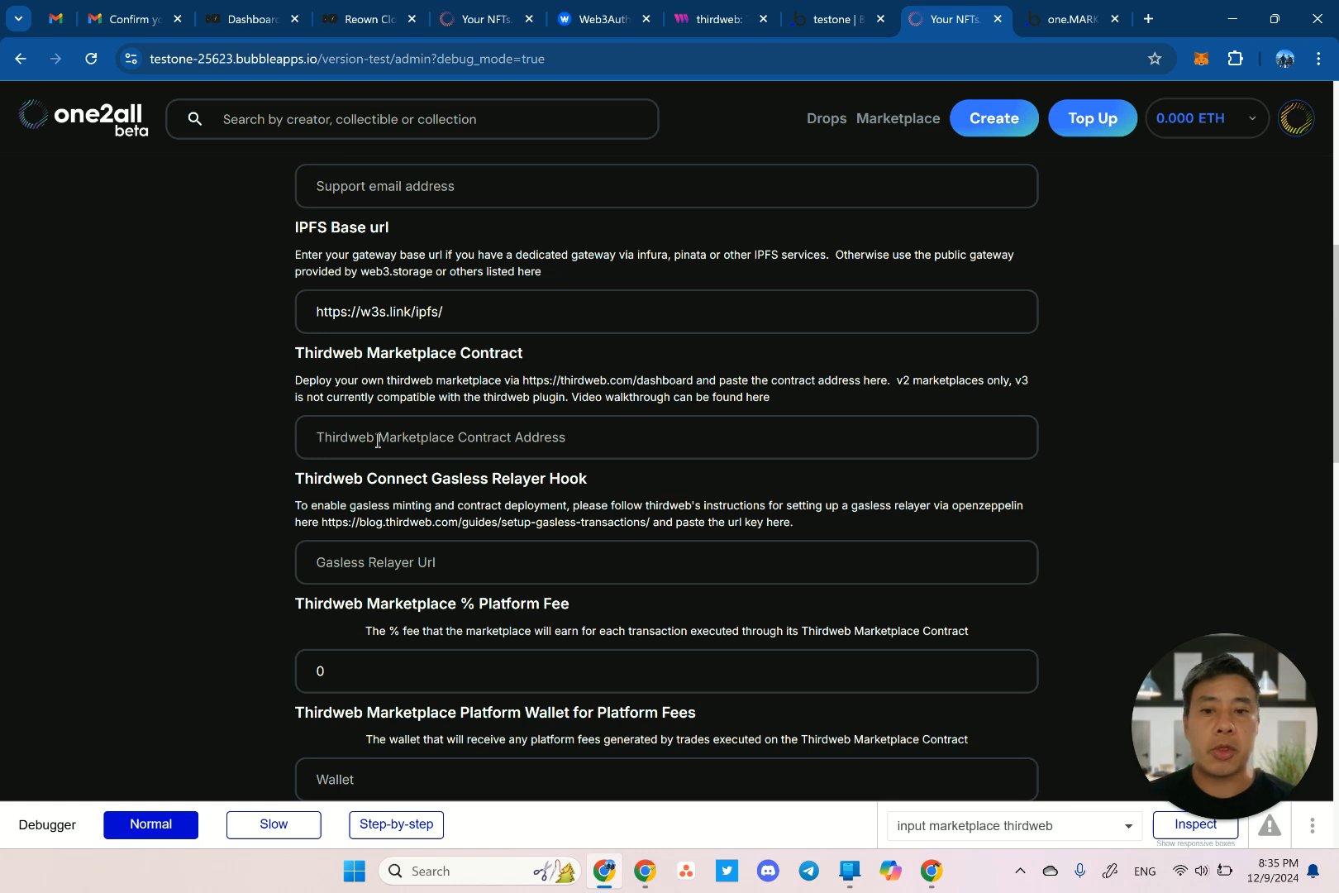
pyautogui.click(712, 21)
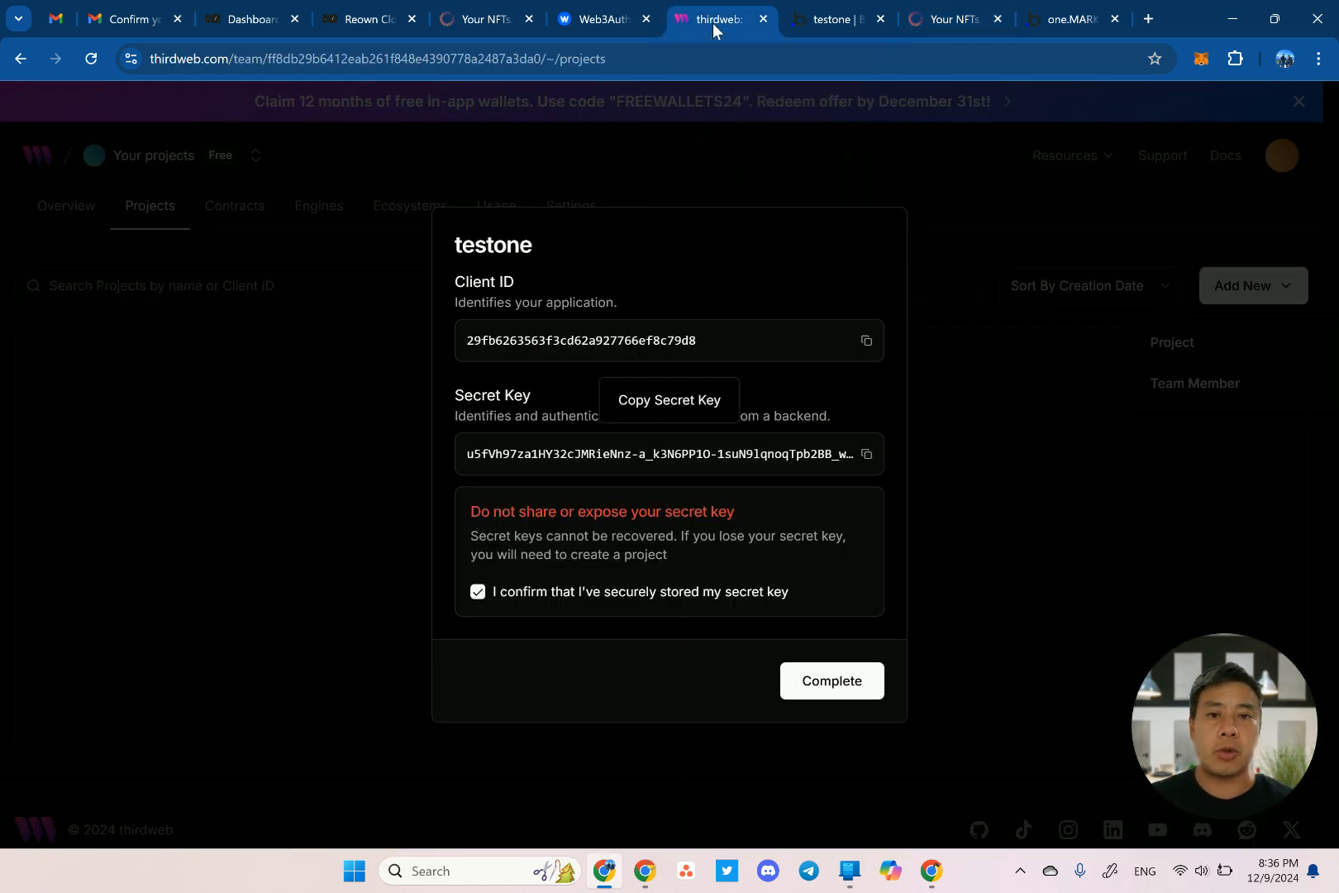
pyautogui.click(851, 691)
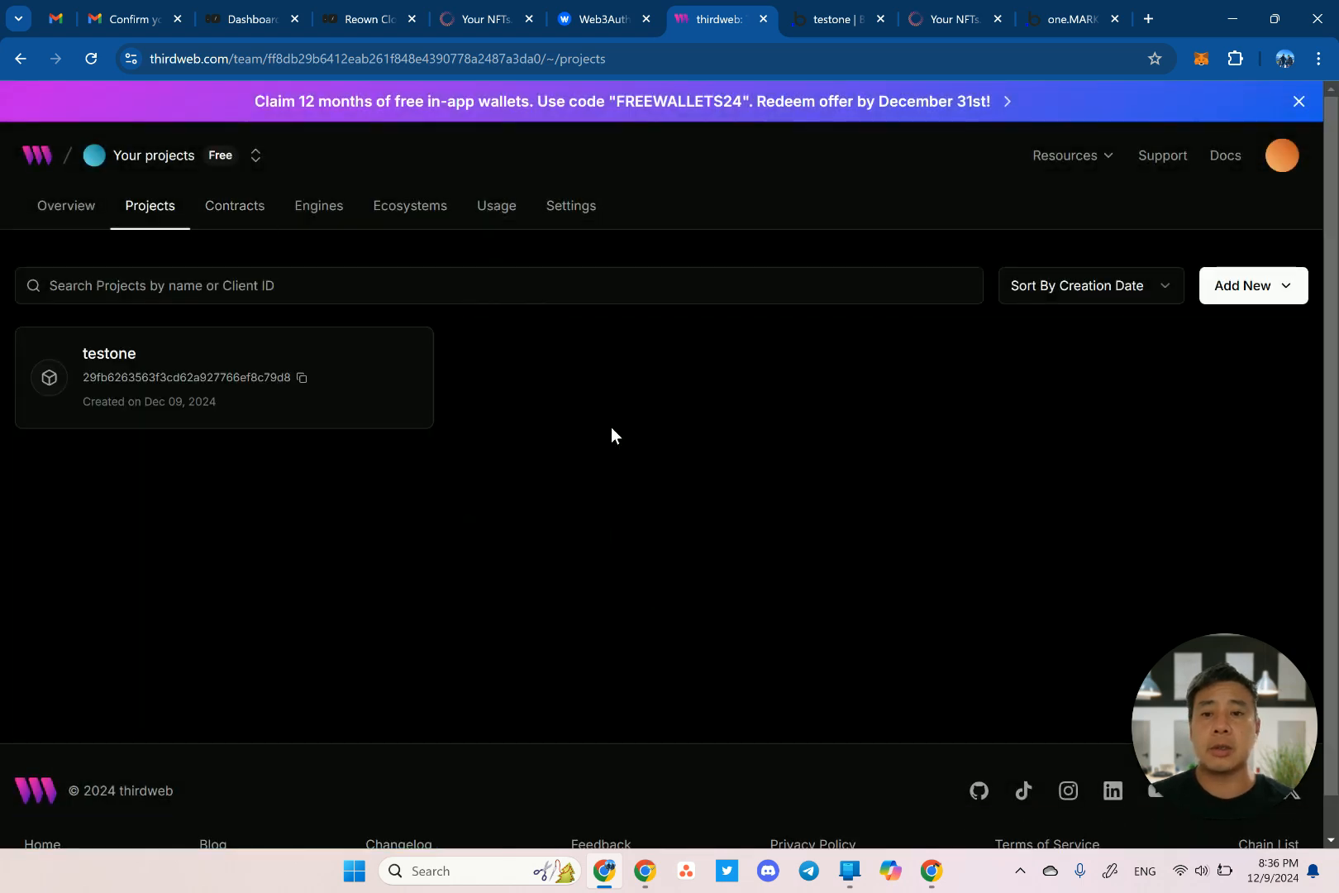
# Begin deploying MarketplaceV3 from Contracts with Name testone and Symbol TESTONE.
pyautogui.click(236, 208)
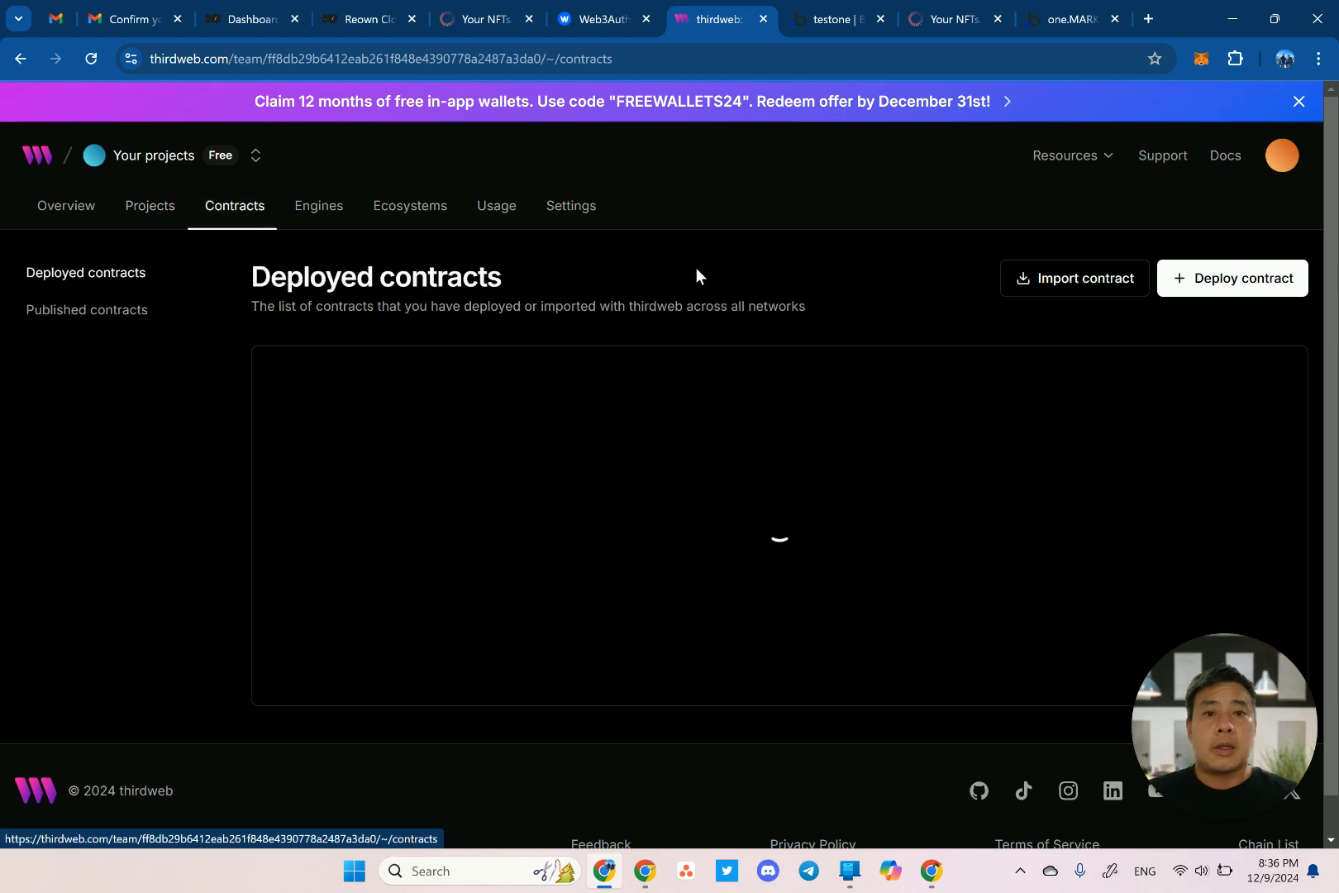
pyautogui.click(1227, 287)
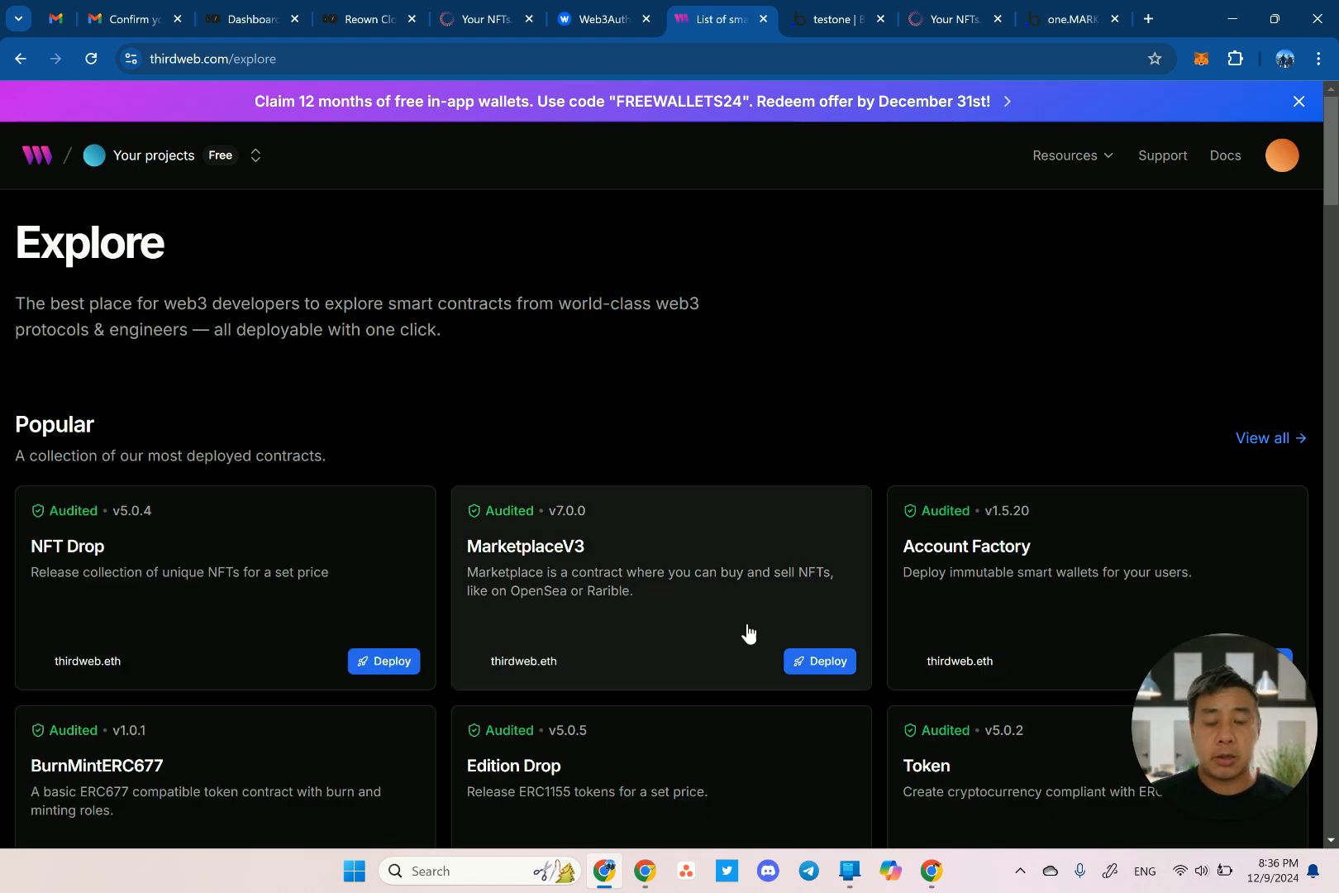
pyautogui.click(824, 661)
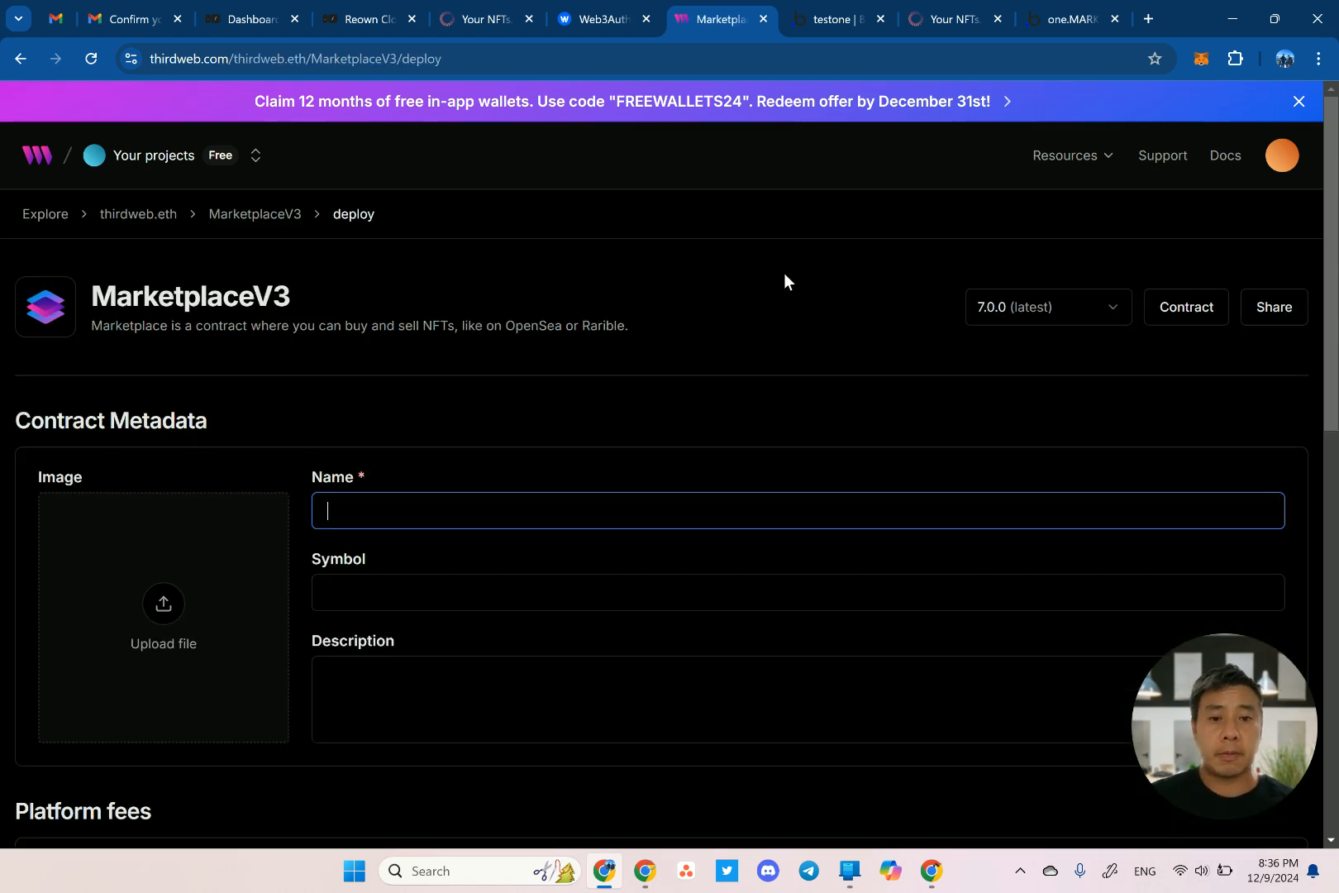
pyautogui.write('testone')
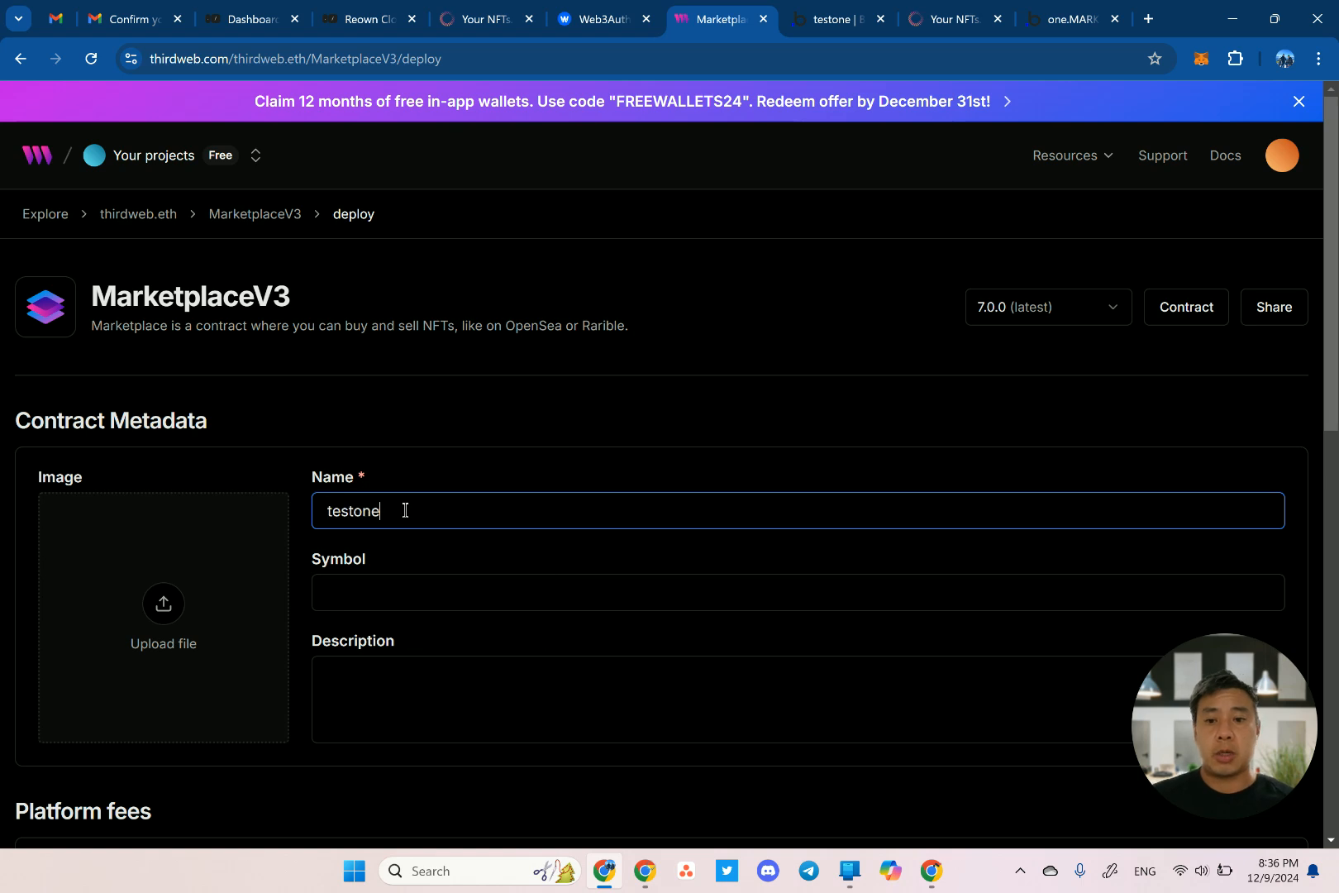
pyautogui.press('Tab')
pyautogui.write('TESTONE')
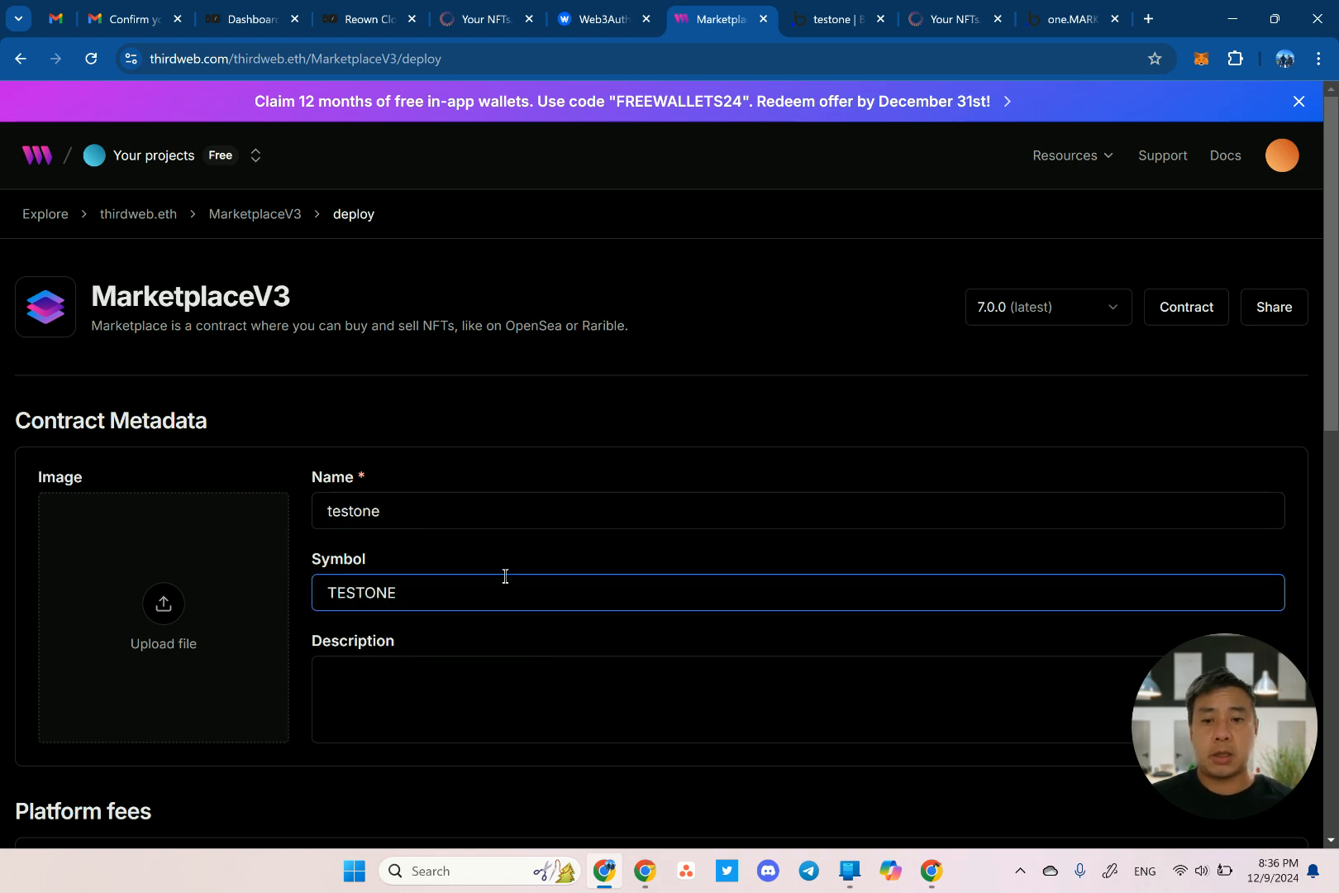
pyautogui.scroll(-8, 504, 575)
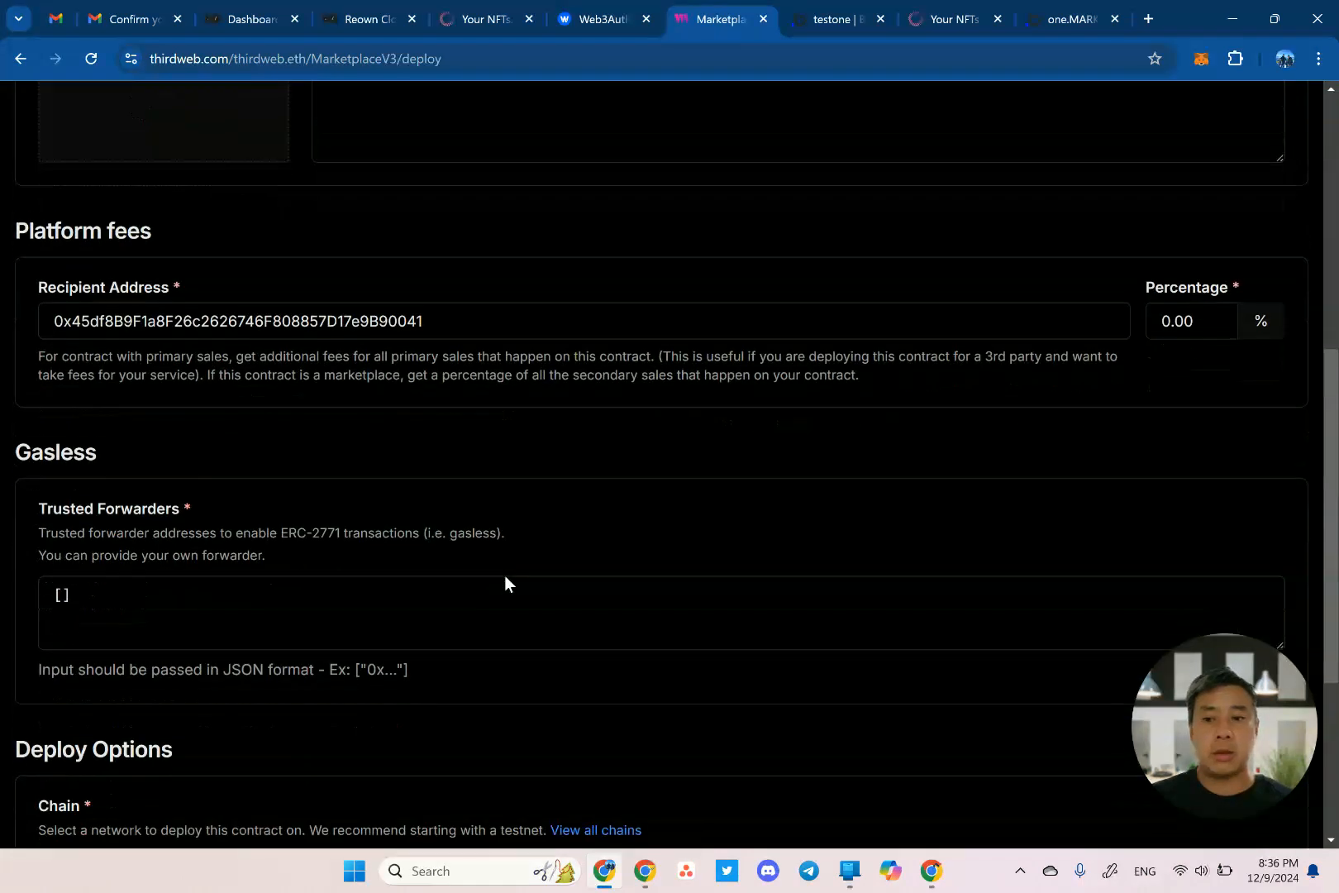
pyautogui.scroll(-2, 74, 512)
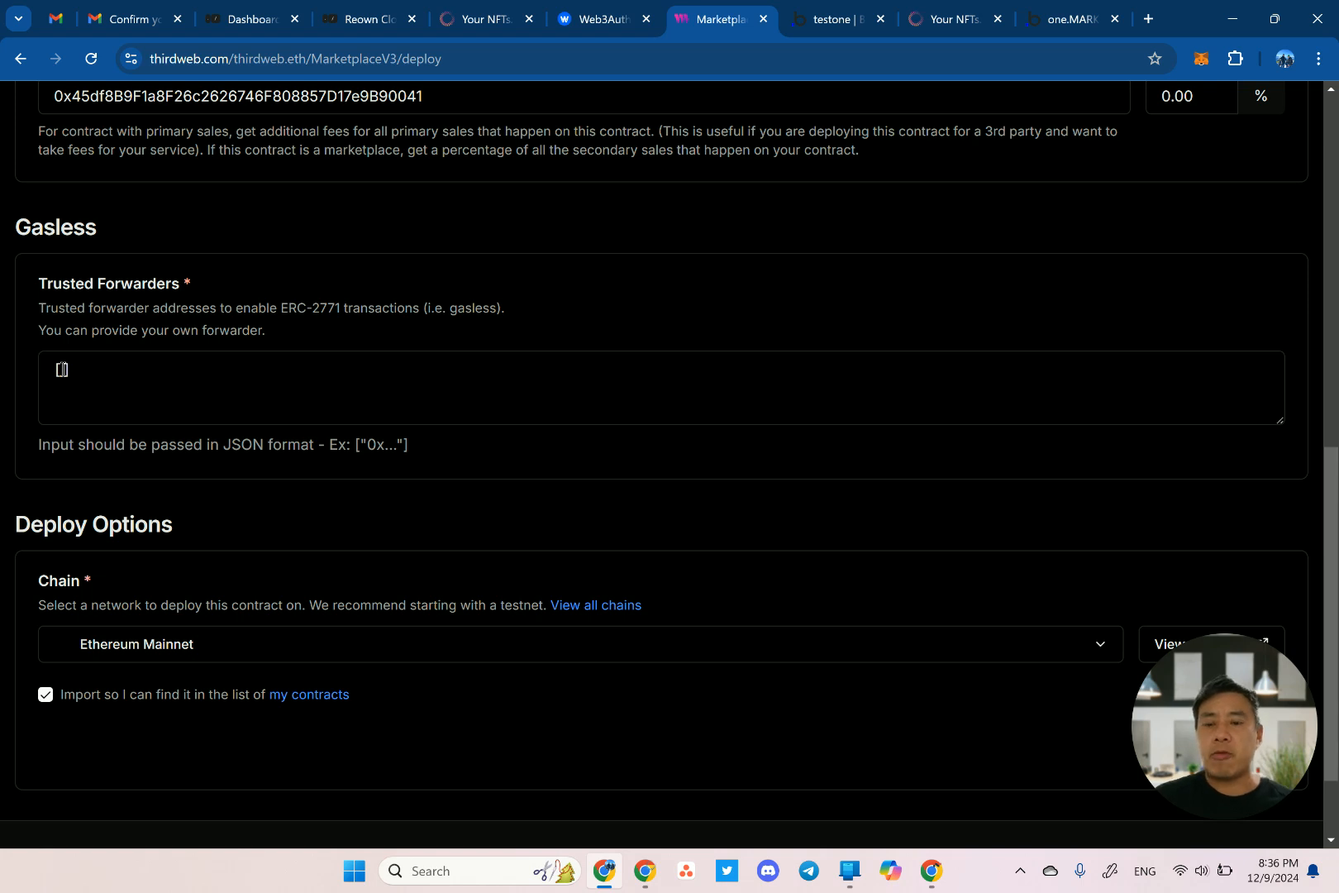
# Search Google for 'thirdweb default forwarder' and open the Relayers | thirdweb Engine docs page.
pyautogui.hotkey('ctrl', 't')
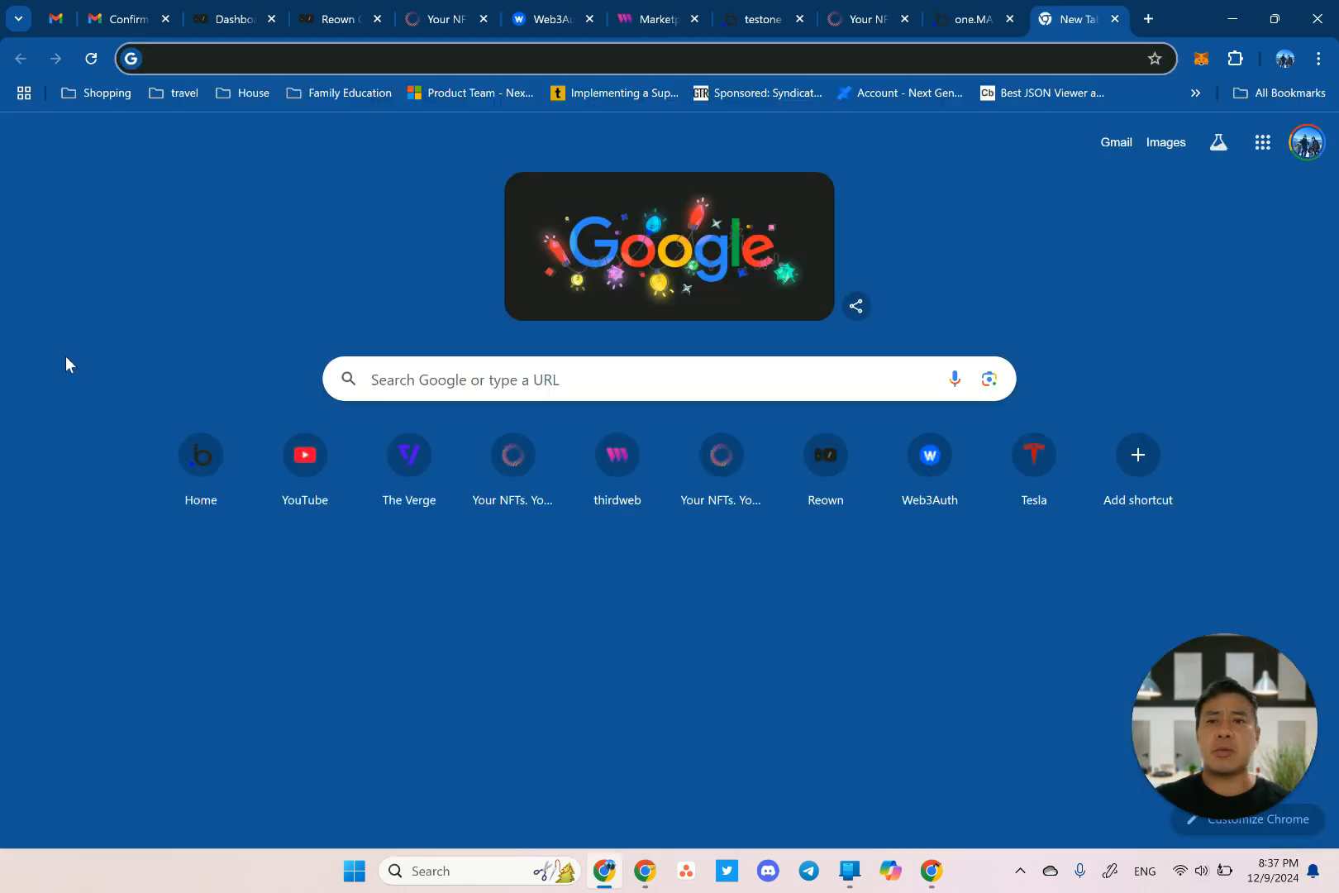
pyautogui.write('thirdweb forw')
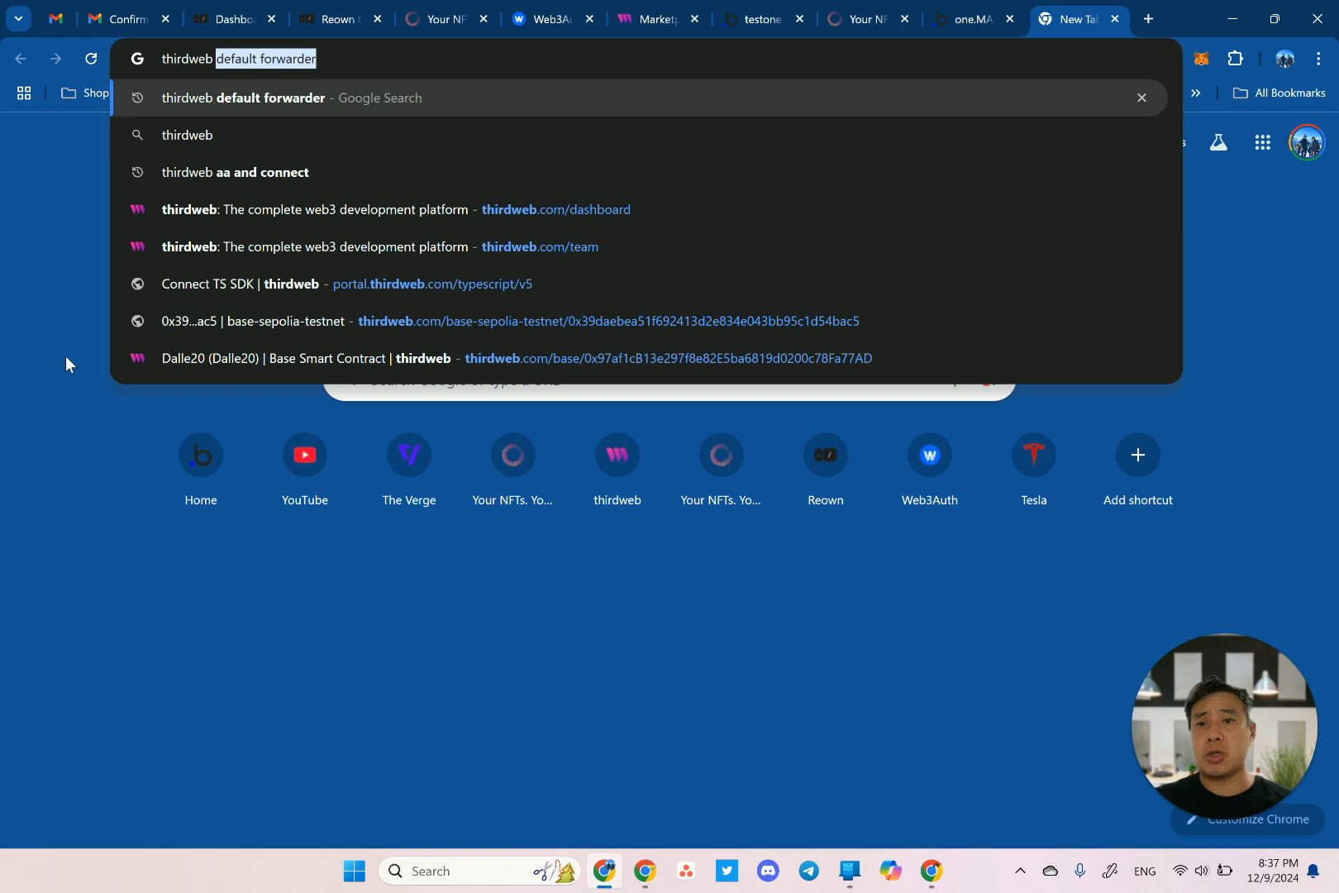
pyautogui.press('BackSpace')
pyautogui.press('BackSpace')
pyautogui.press('BackSpace')
pyautogui.press('BackSpace')
pyautogui.write('def')
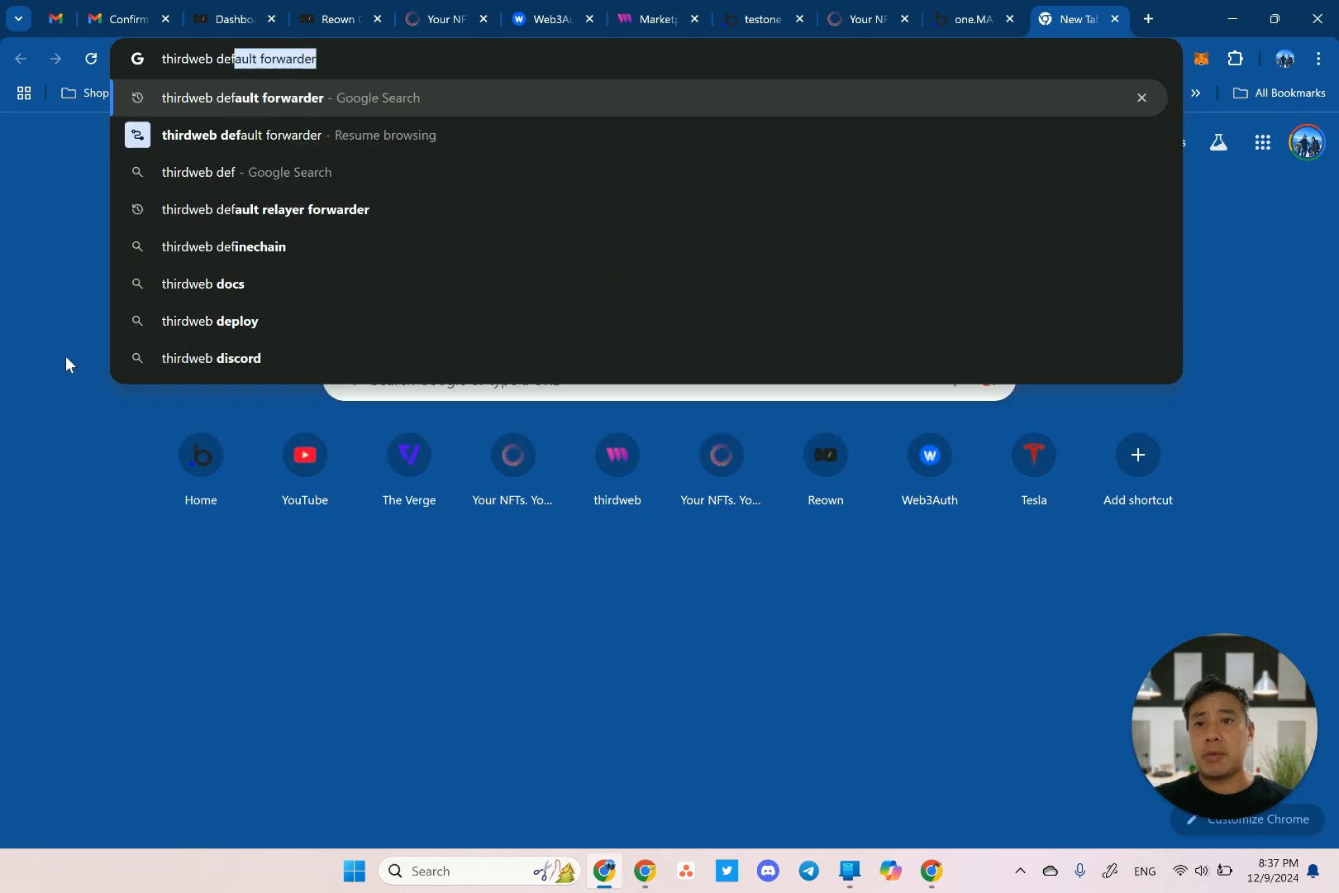
pyautogui.press('Return')
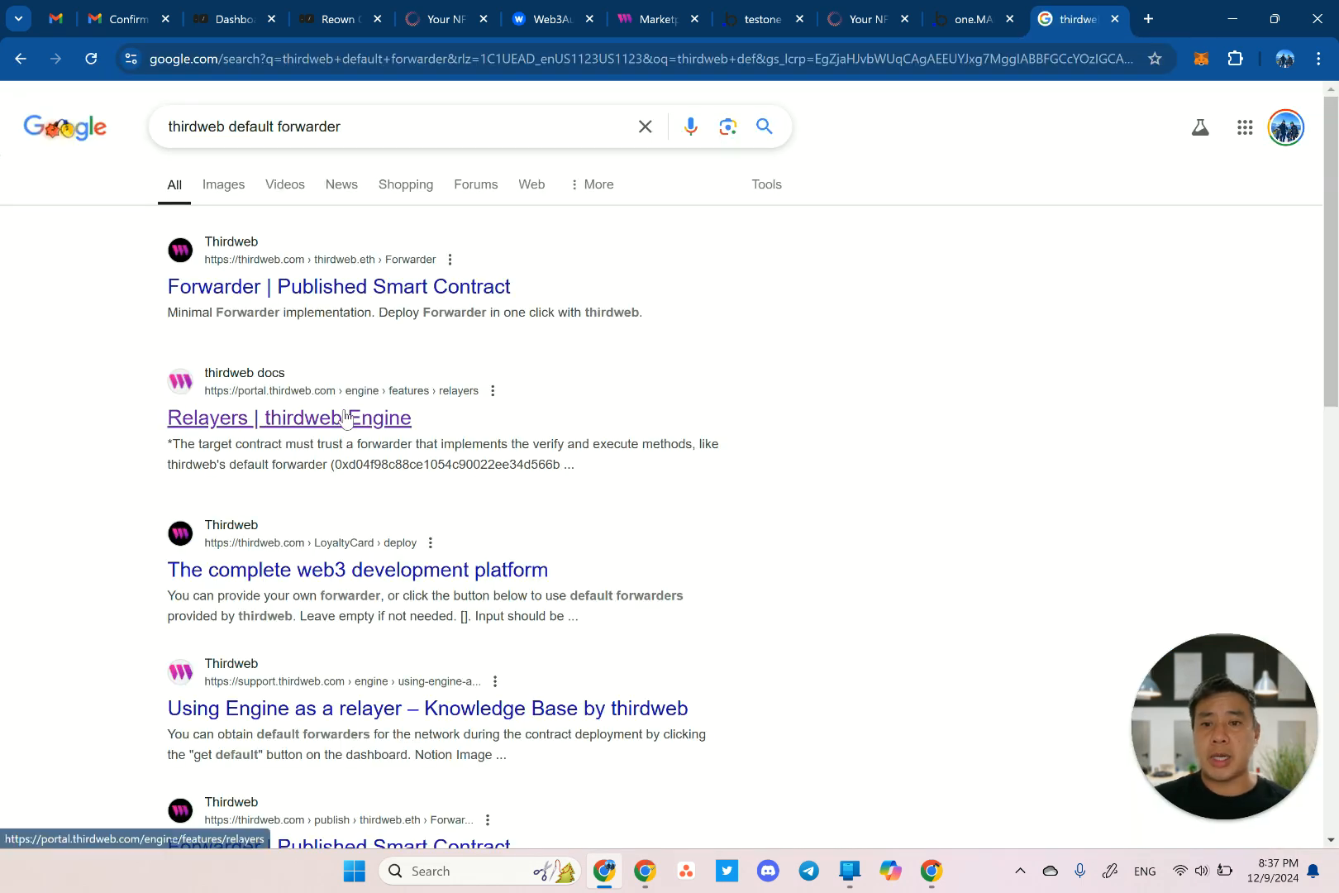
pyautogui.click(345, 419)
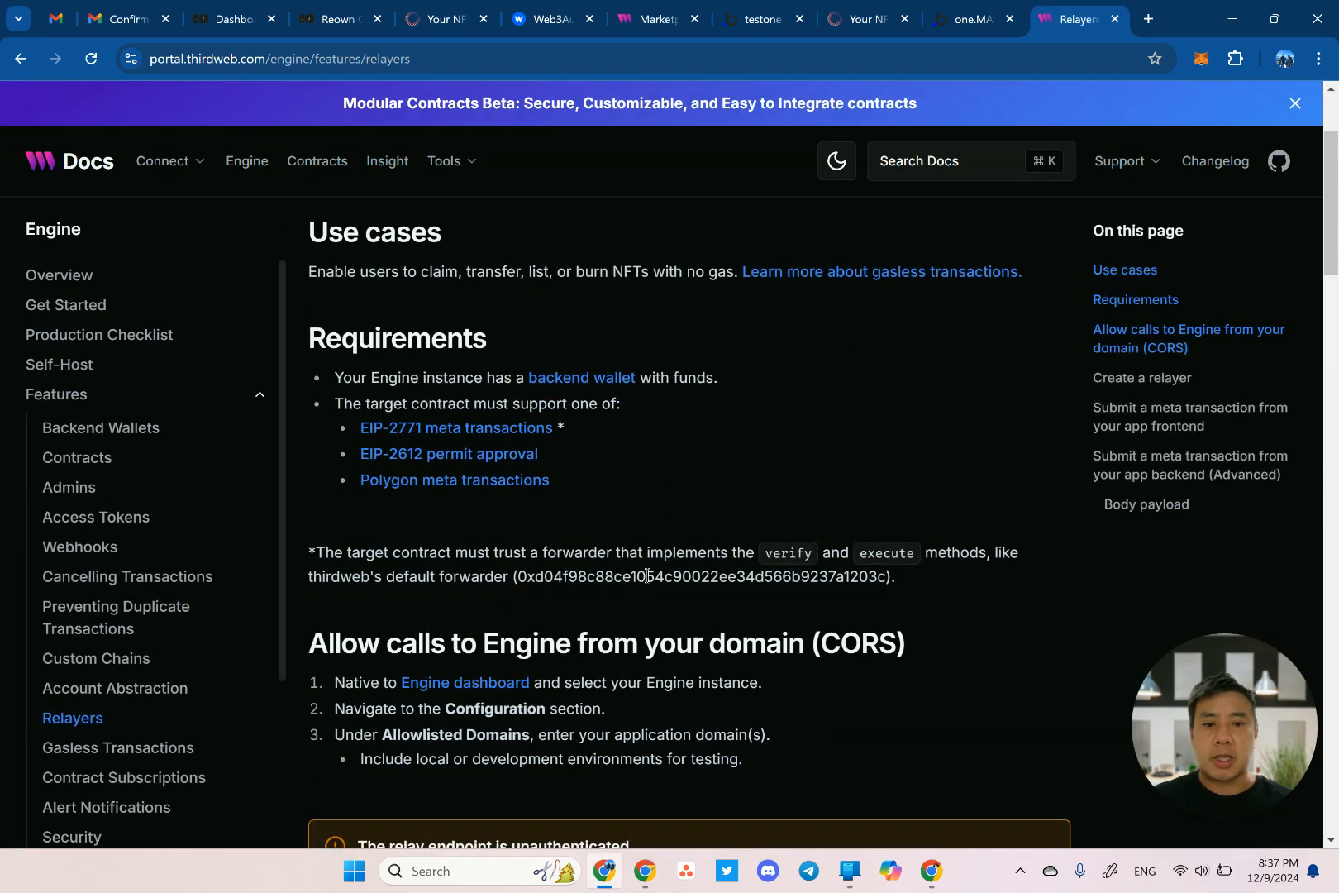
pyautogui.click(770, 24)
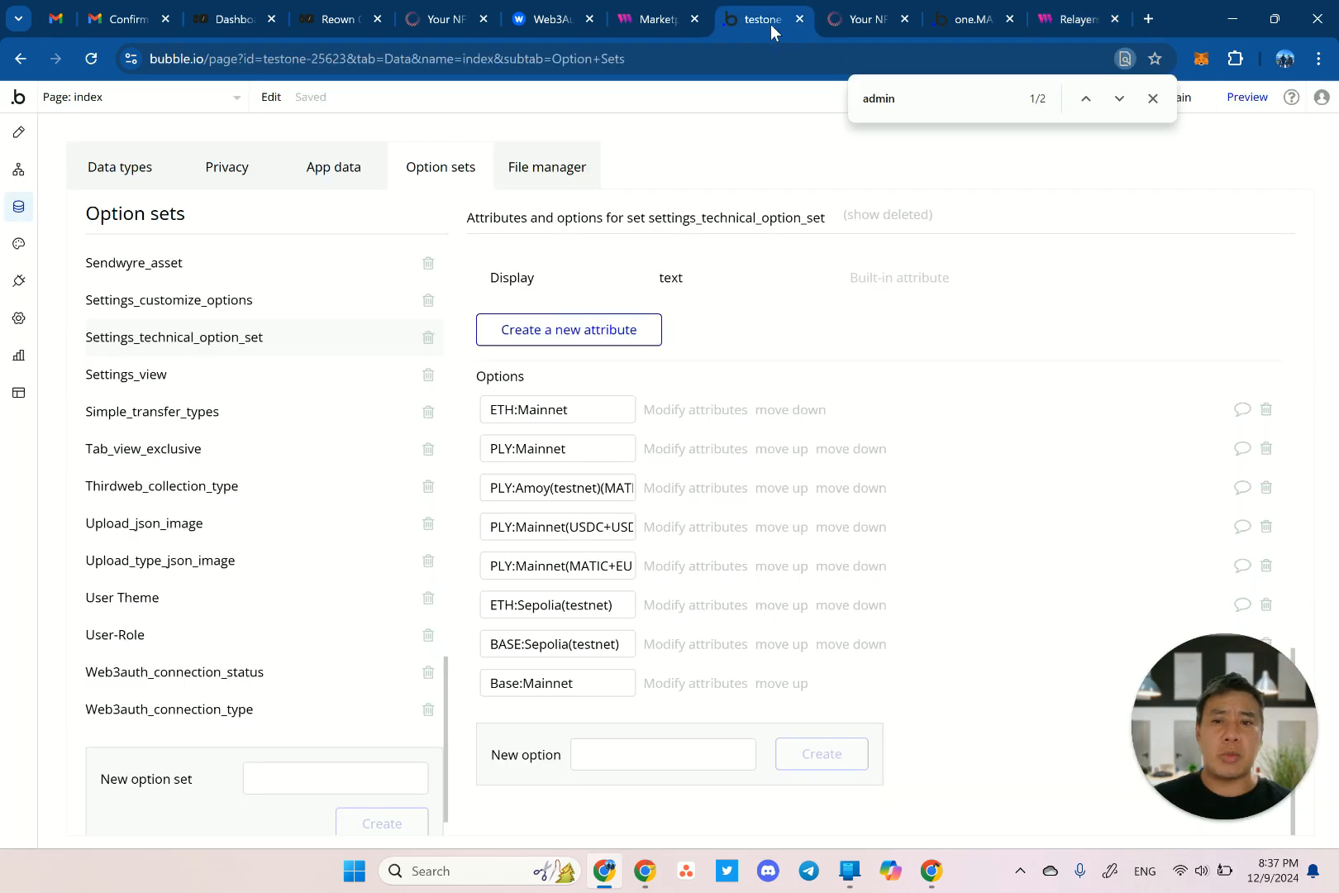
# Paste the default forwarder address, in quotes, into the MarketplaceV3 Trusted Forwarders field.
pyautogui.click(821, 22)
pyautogui.click(657, 19)
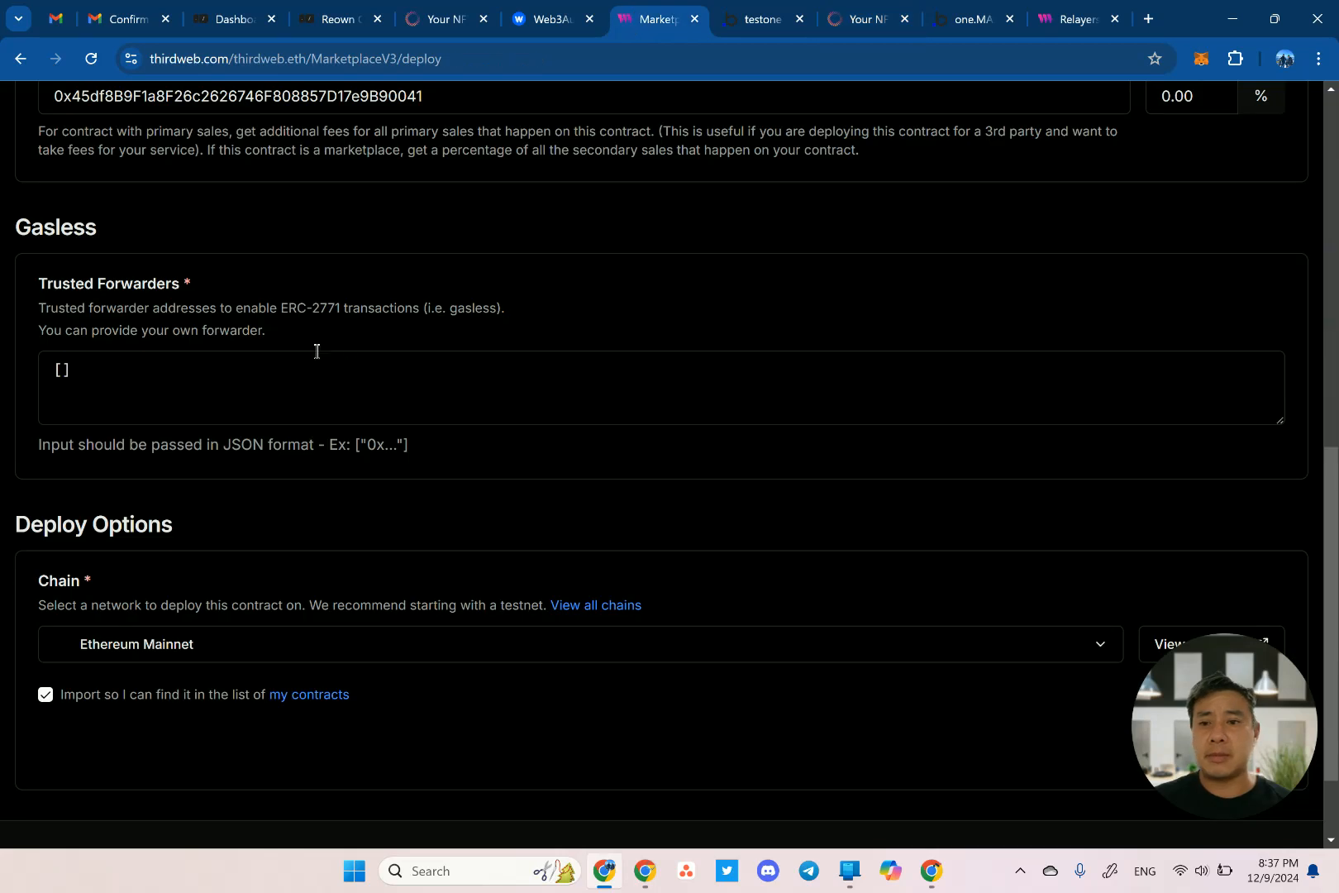
pyautogui.click(63, 372)
pyautogui.write('"')
pyautogui.write('0xd04f98c88ce1054c90022ee34d566b9237a1203c')
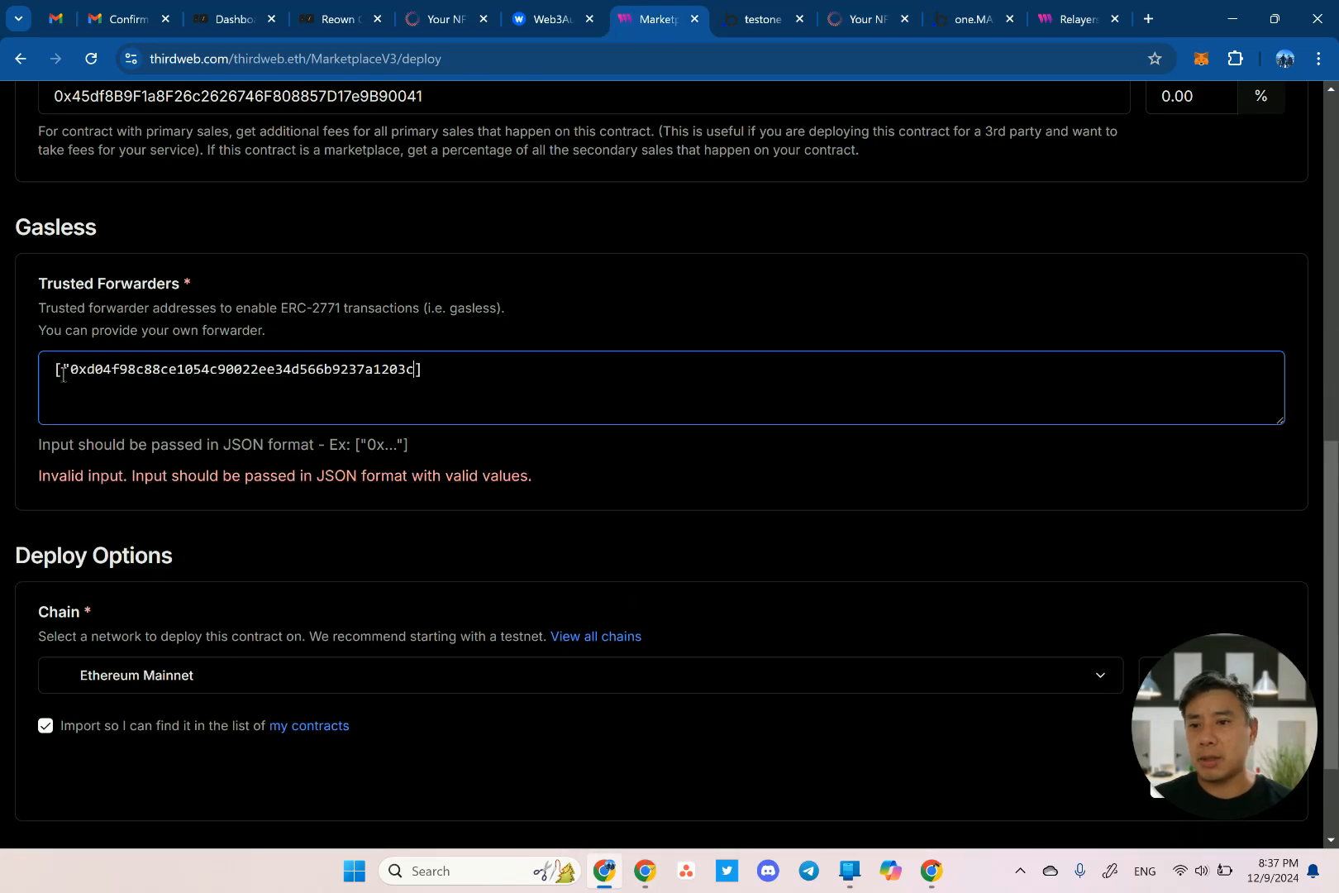
pyautogui.write('"')
pyautogui.click(468, 448)
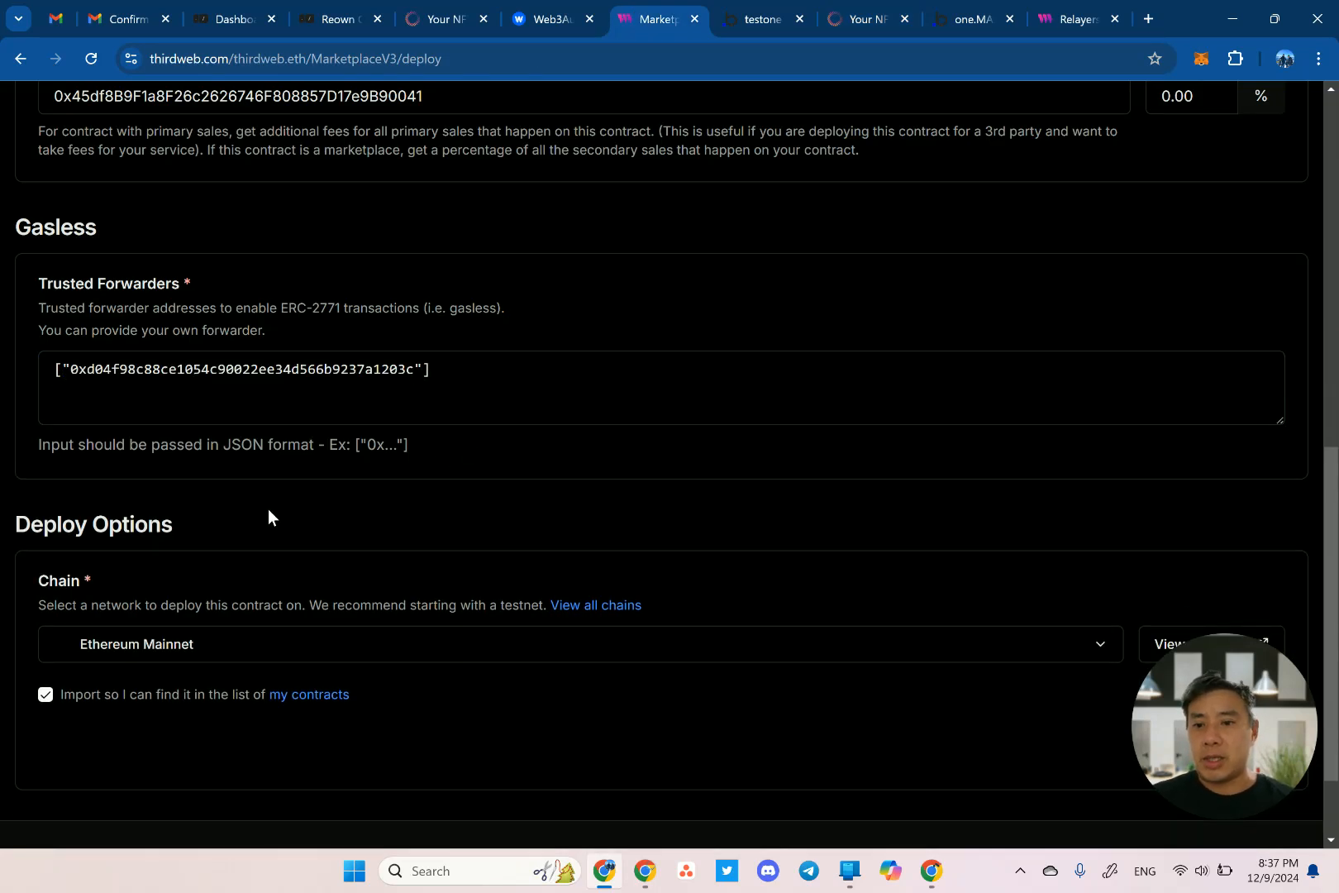
# Choose Base Sepolia Testnet as the deploy chain, then view account details showing 0 ETH.
pyautogui.click(190, 646)
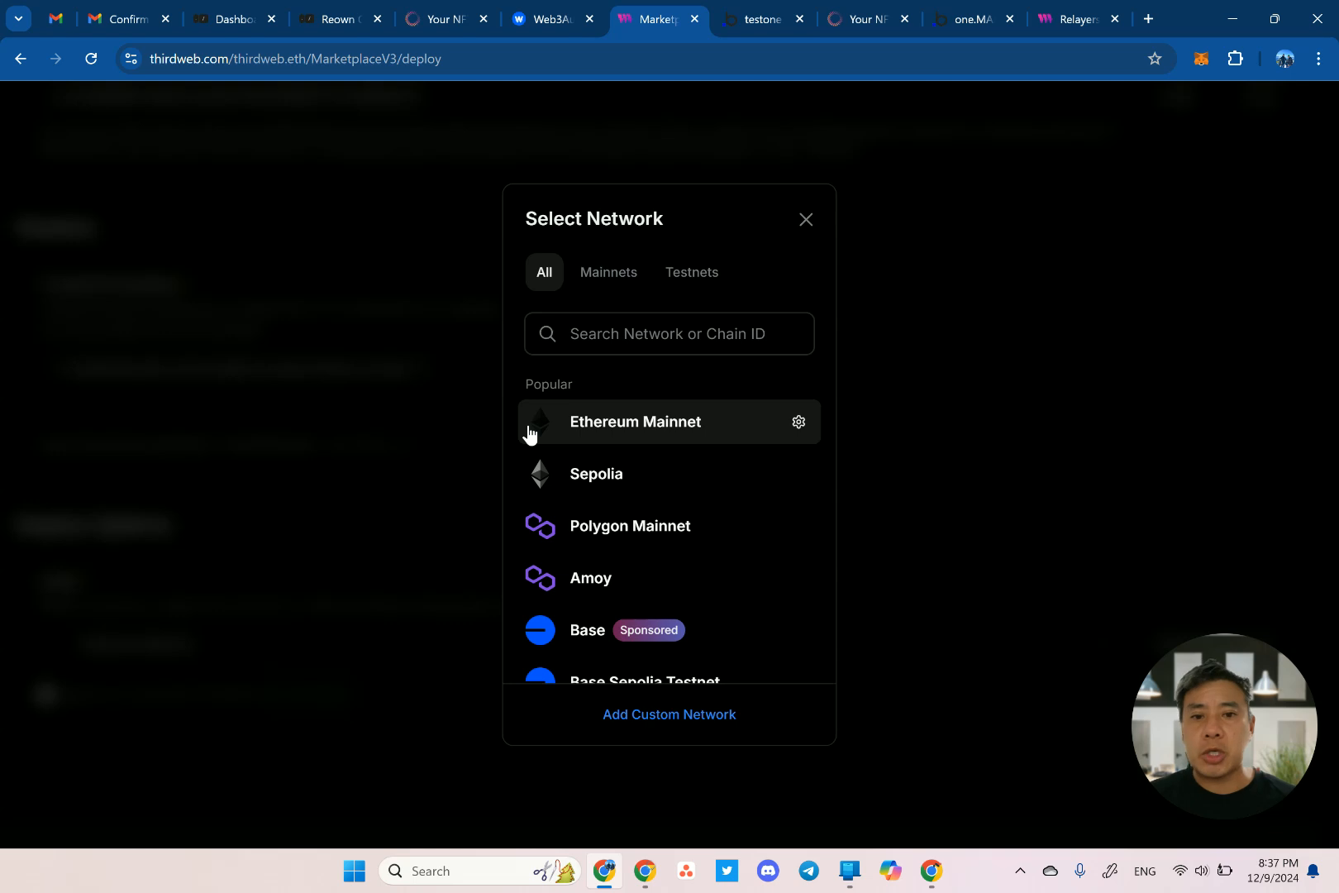
pyautogui.click(690, 272)
pyautogui.click(618, 327)
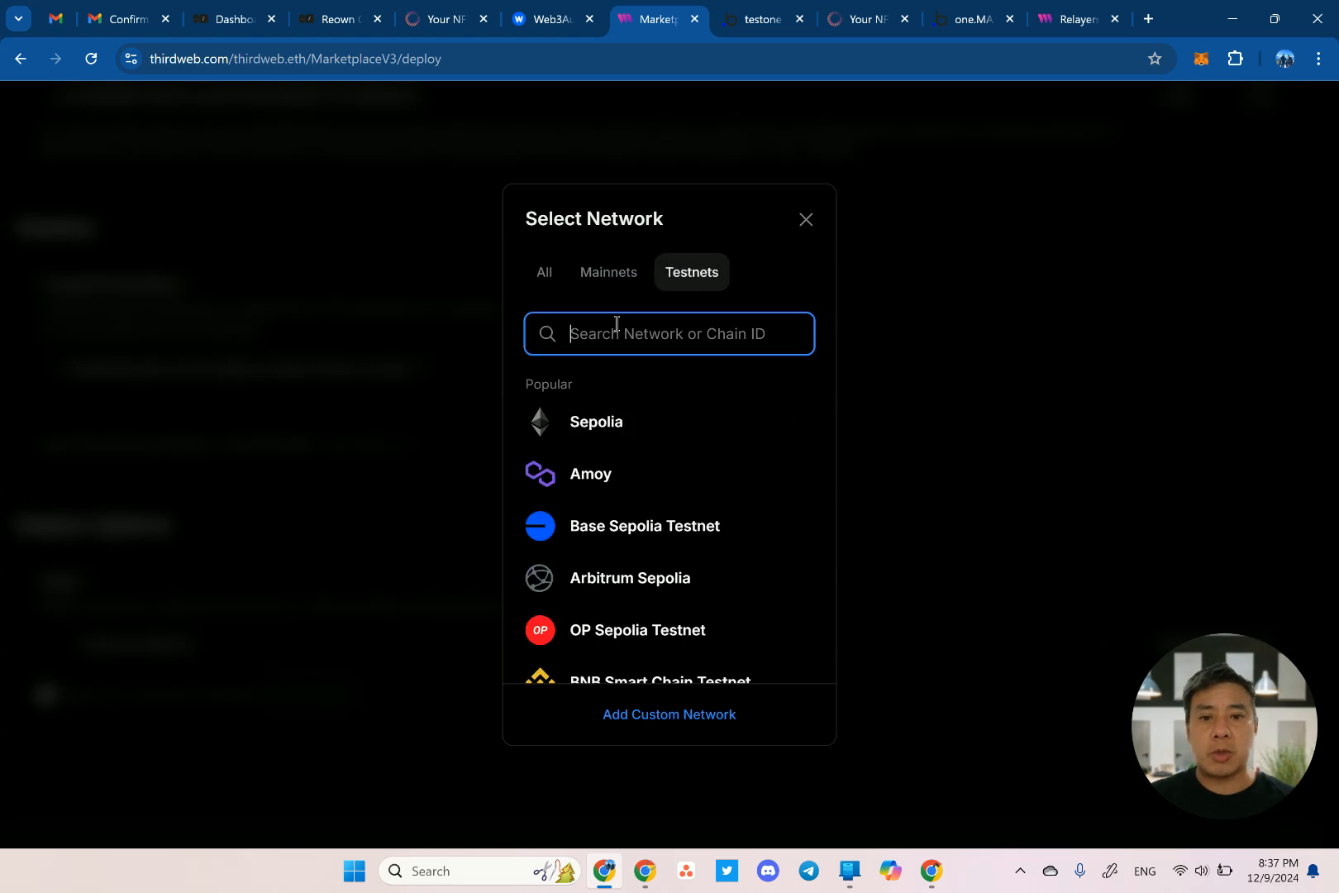
pyautogui.click(670, 526)
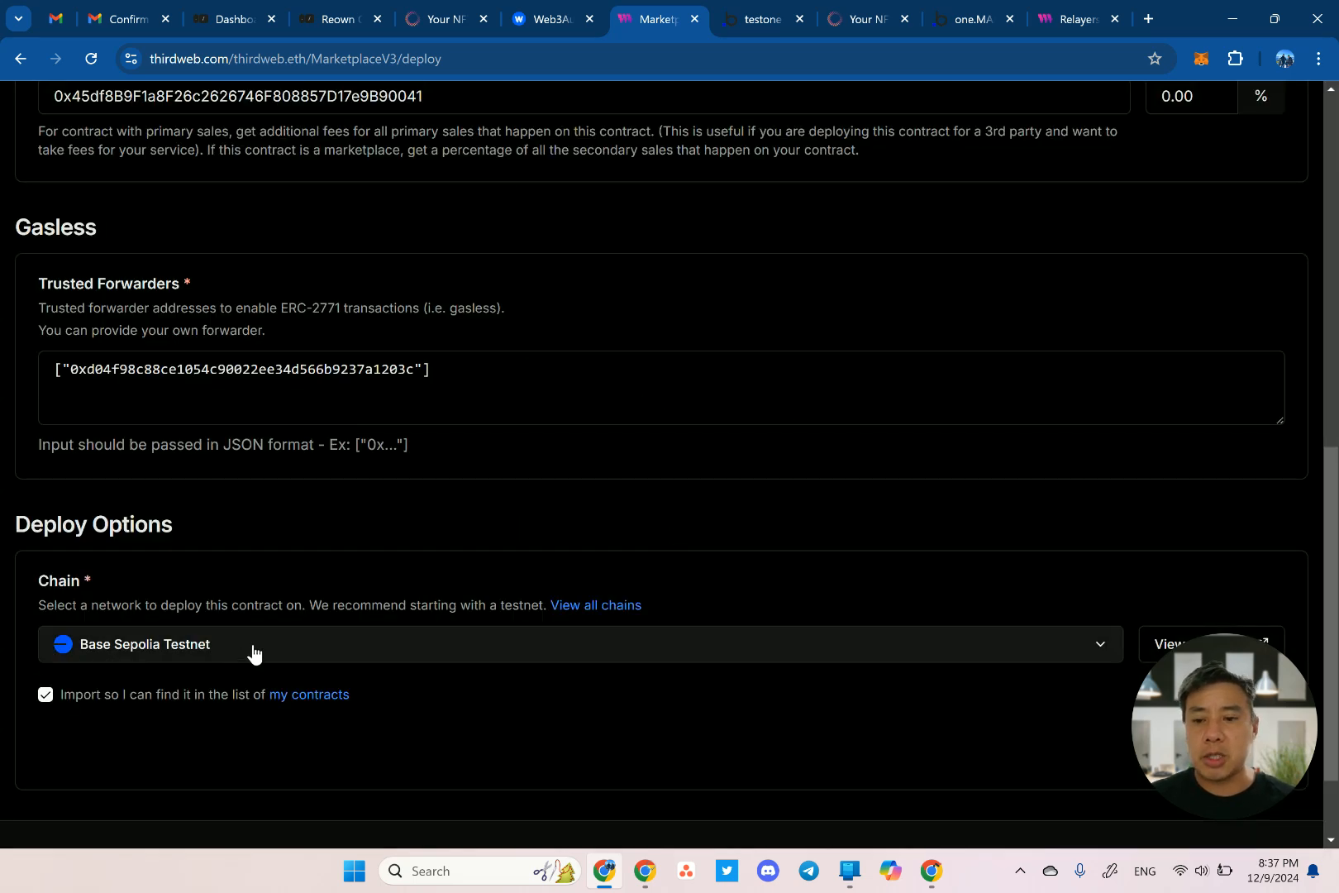
pyautogui.moveTo(1238, 716); pyautogui.dragTo(905, 713)
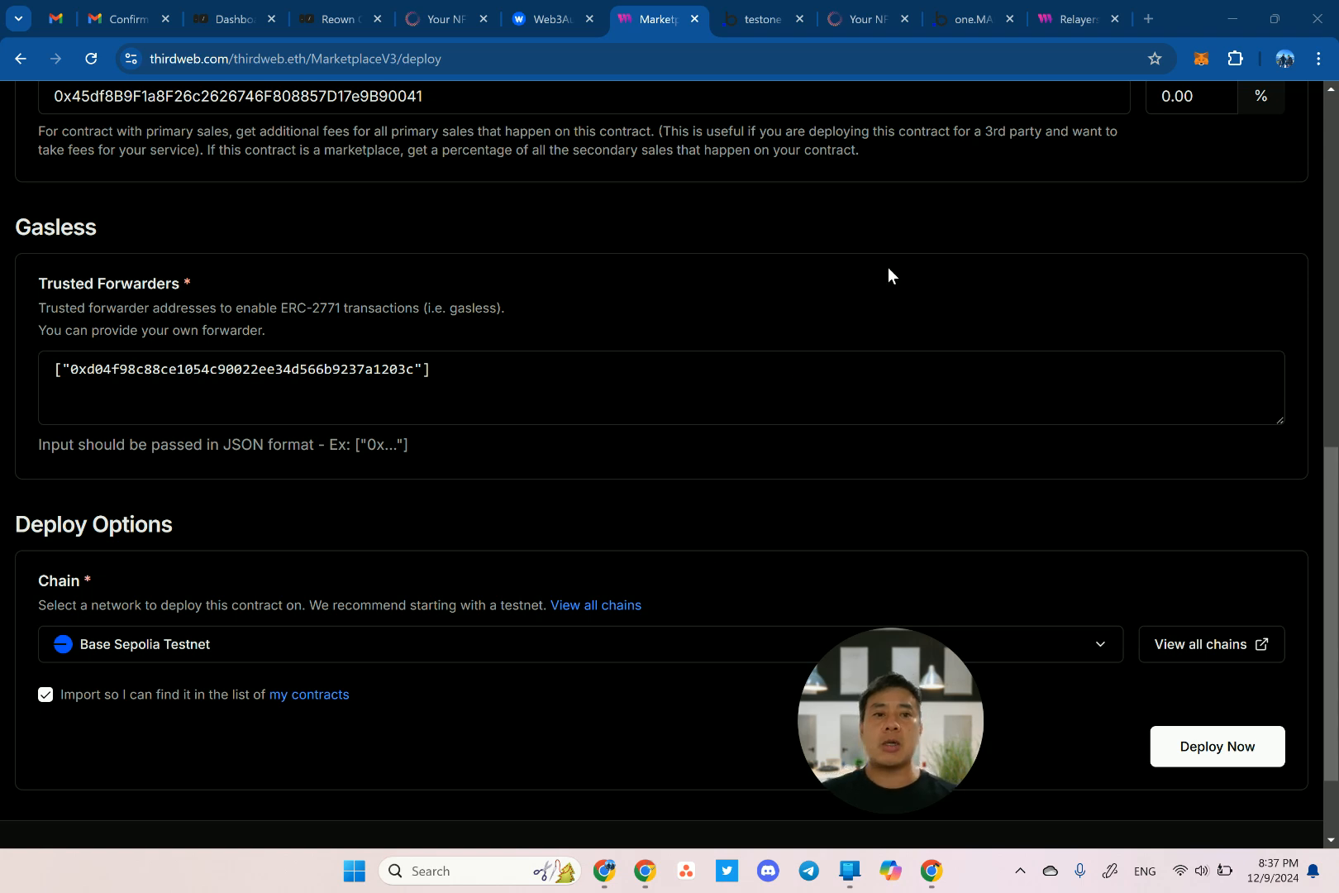
pyautogui.scroll(20, 889, 271)
pyautogui.click(1269, 146)
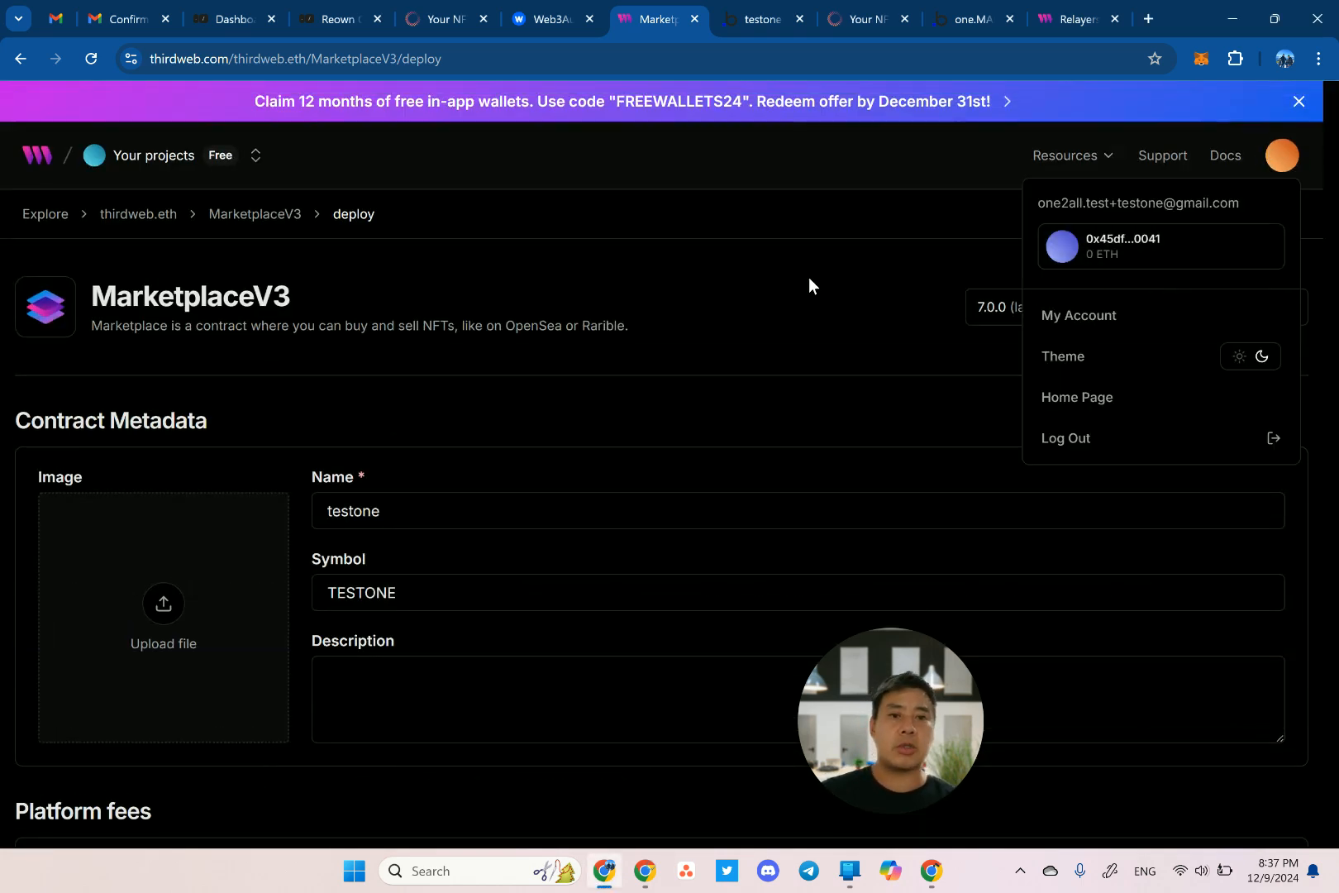
# Search for a Base Sepolia faucet and review the QuickNode, LearnWeb3 and Ethereum Ecosystem faucets listed.
pyautogui.hotkey('ctrl', 't')
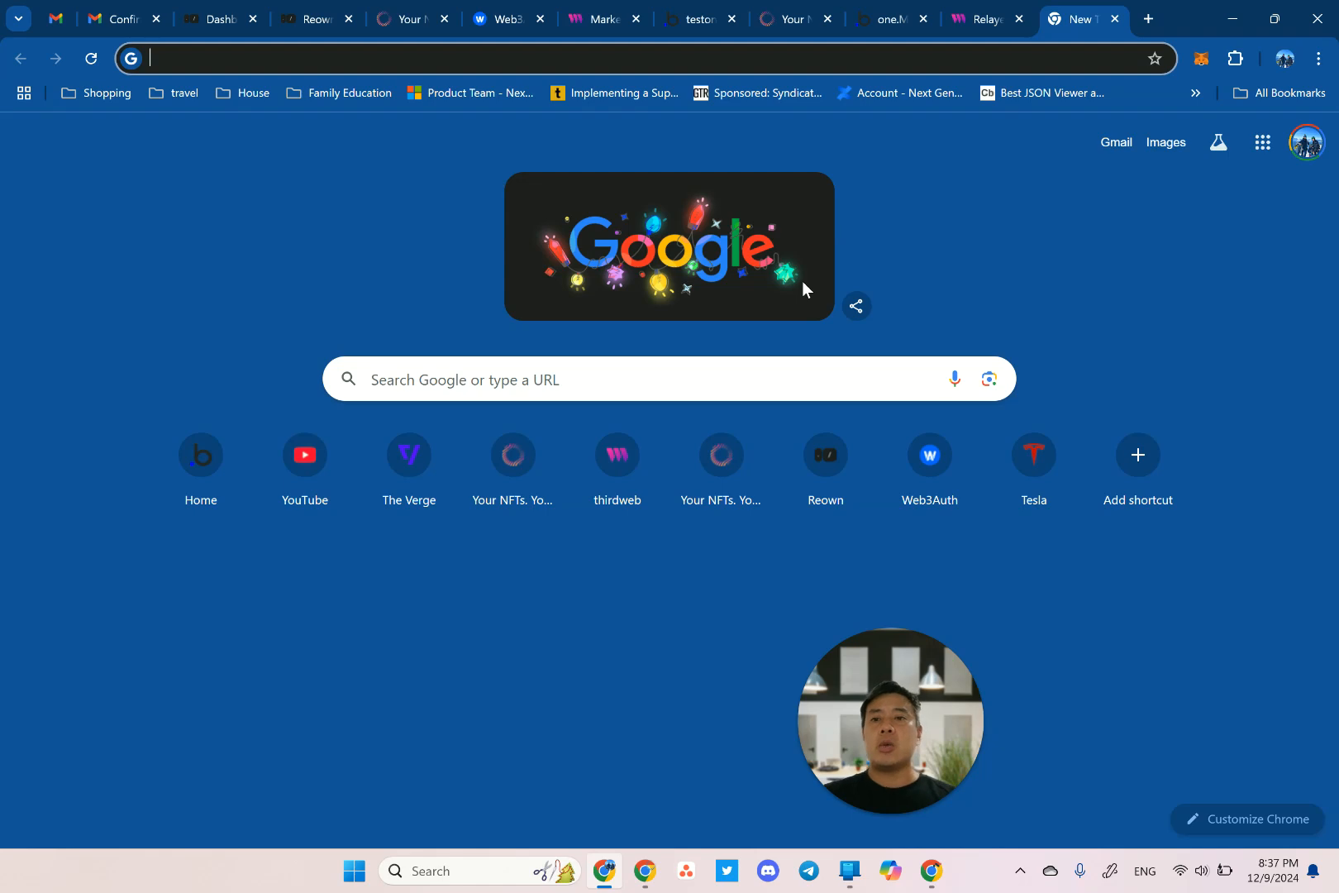
pyautogui.write('base')
pyautogui.press('Return')
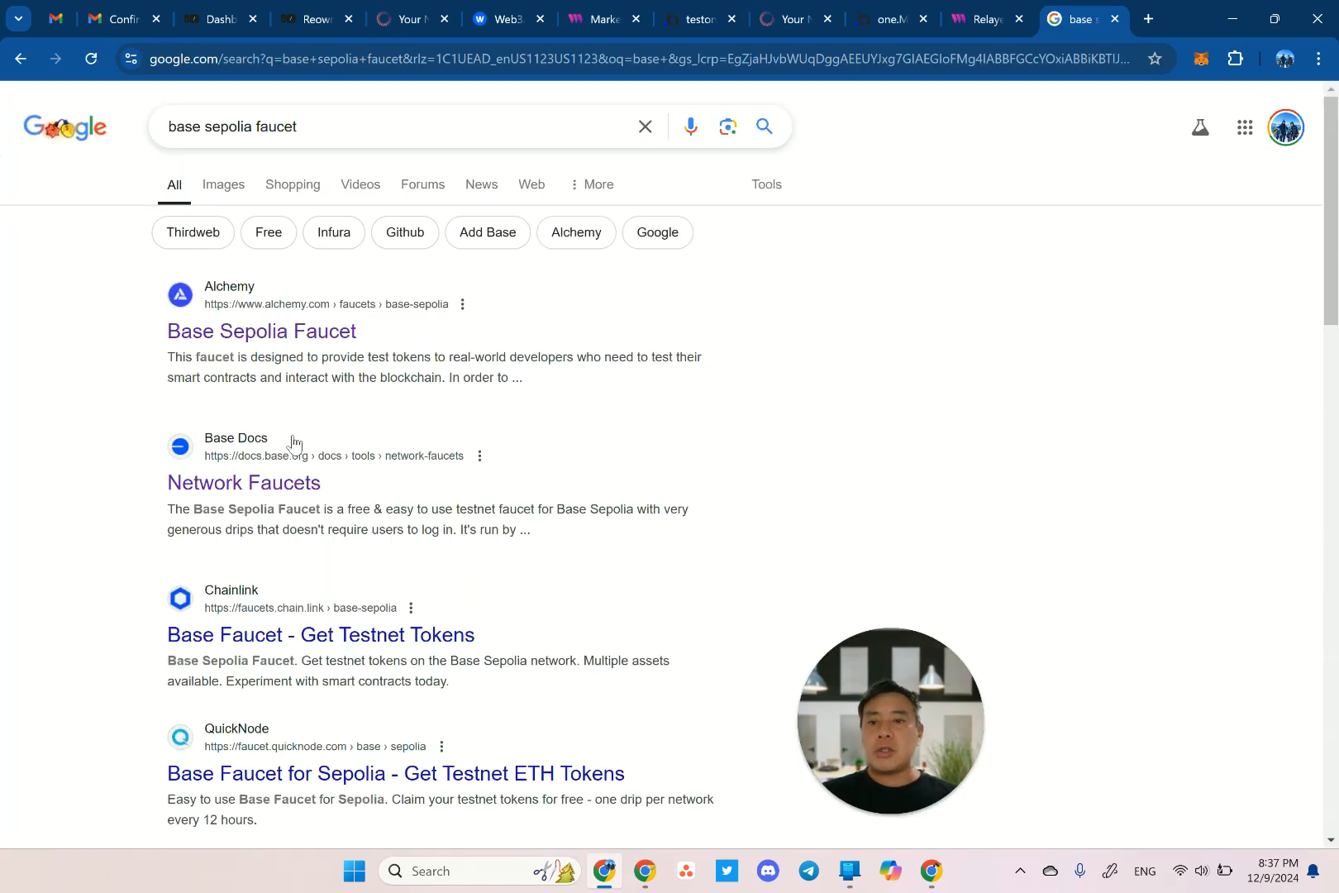
pyautogui.click(262, 486)
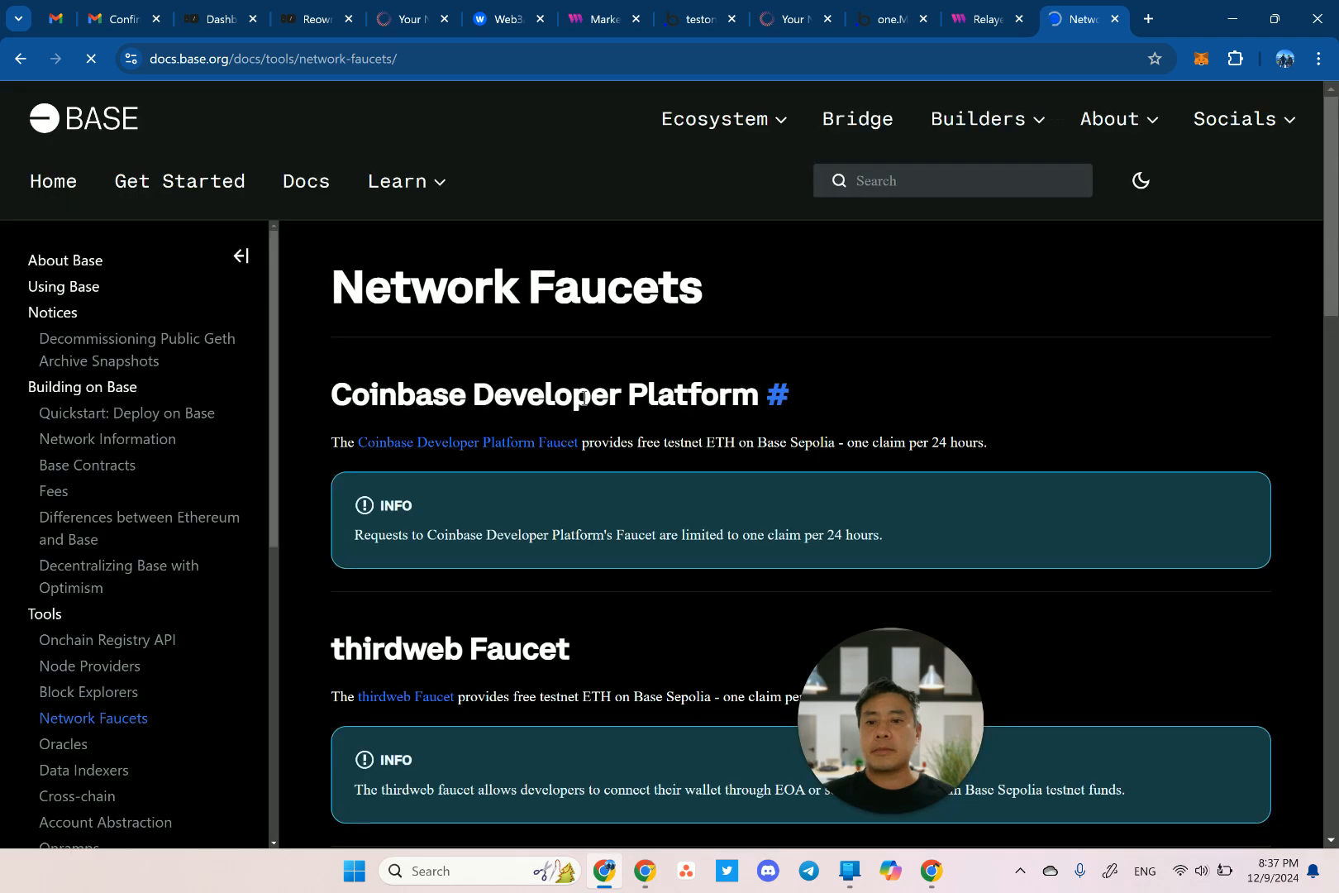
pyautogui.scroll(-4, 584, 399)
pyautogui.scroll(-5, 584, 402)
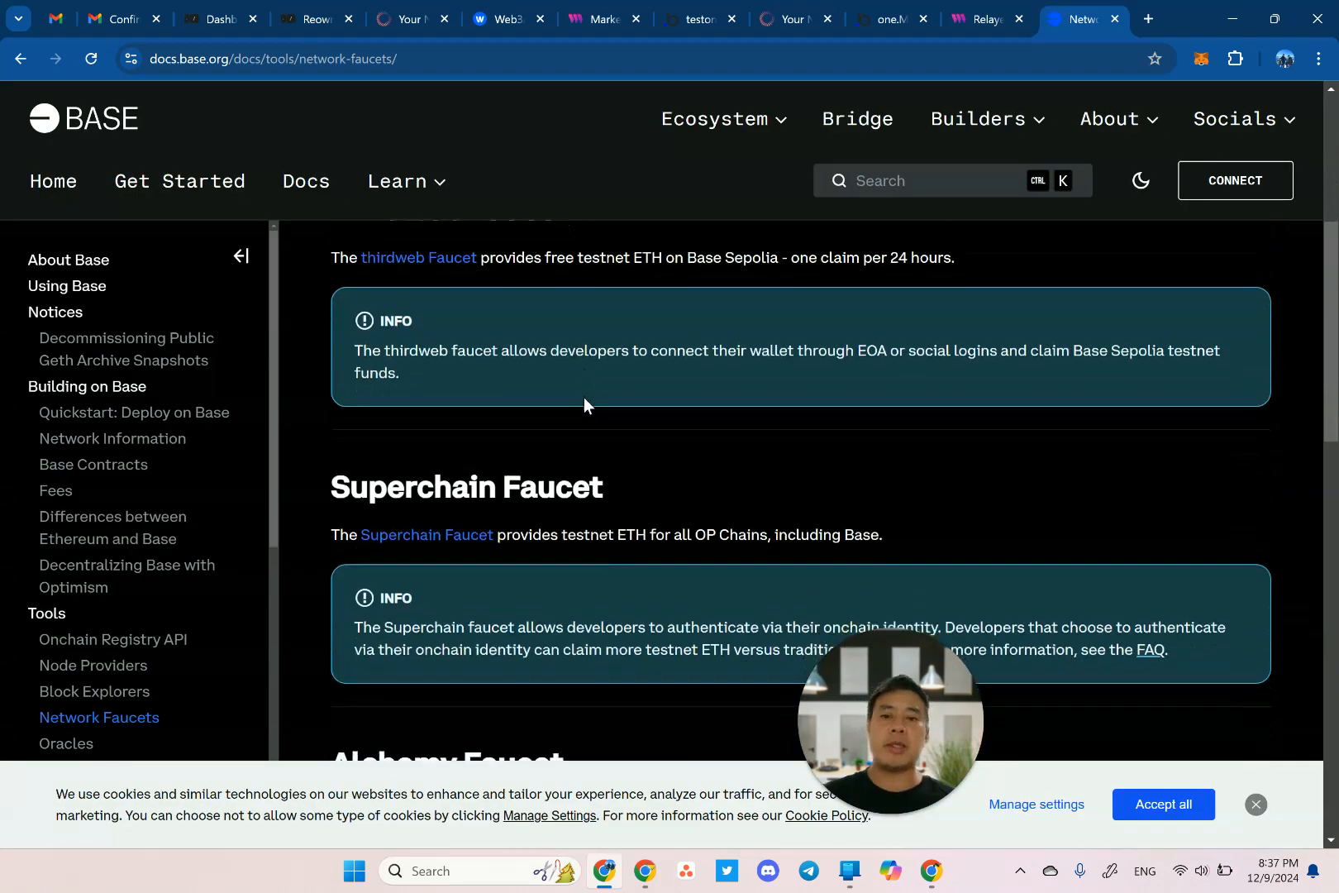
pyautogui.scroll(-9, 584, 403)
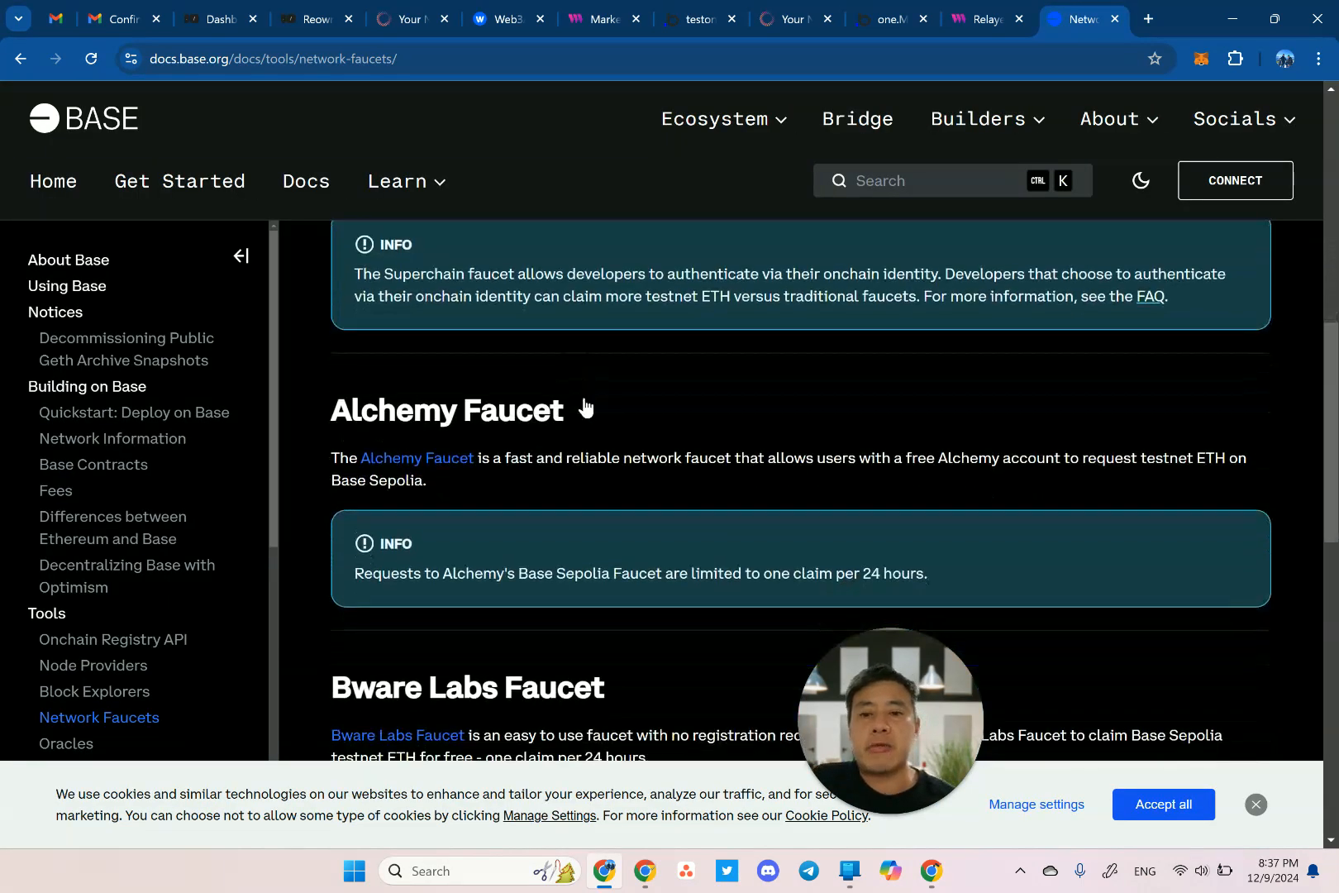
pyautogui.scroll(-6, 584, 399)
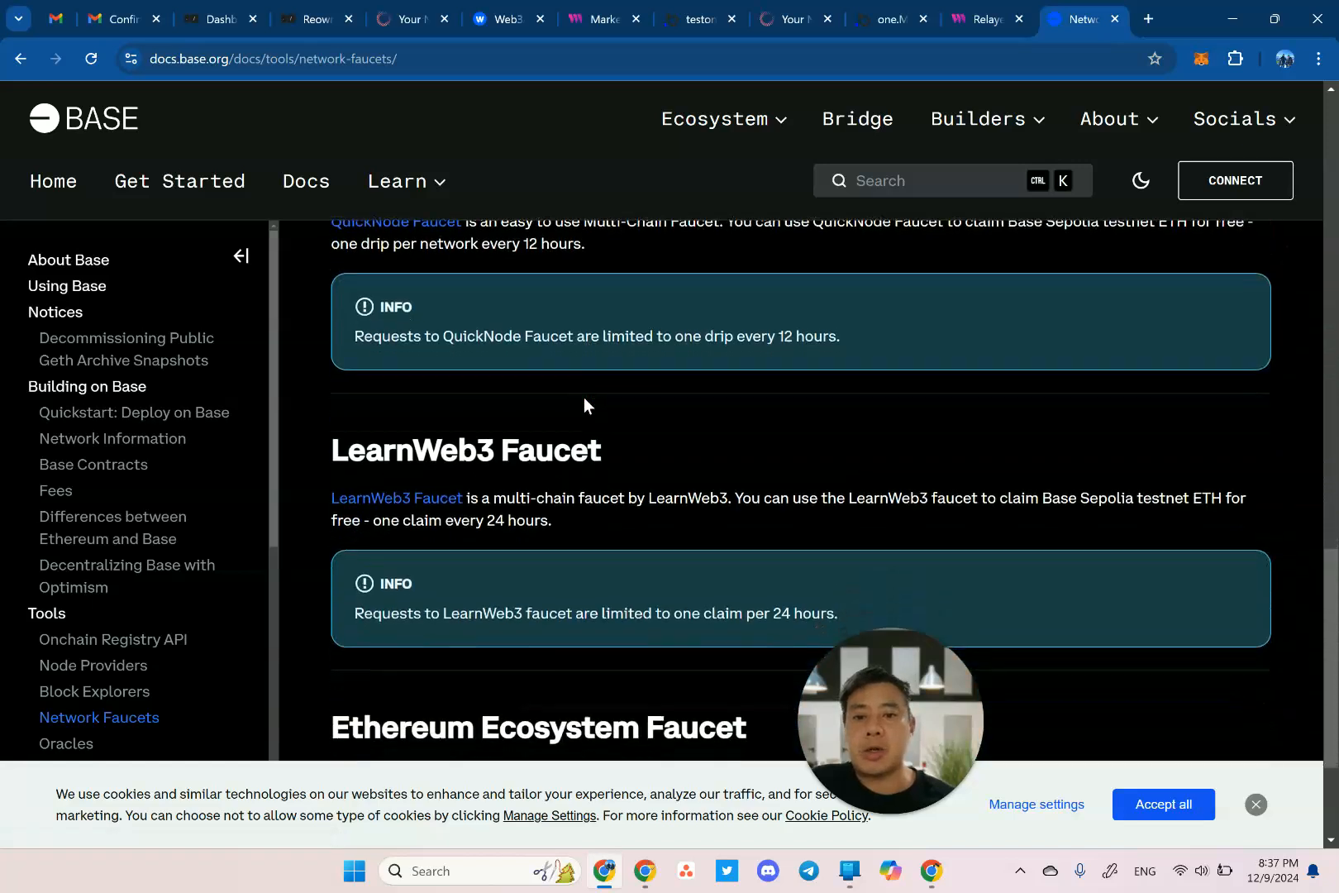
pyautogui.scroll(5, 584, 398)
pyautogui.scroll(9, 584, 397)
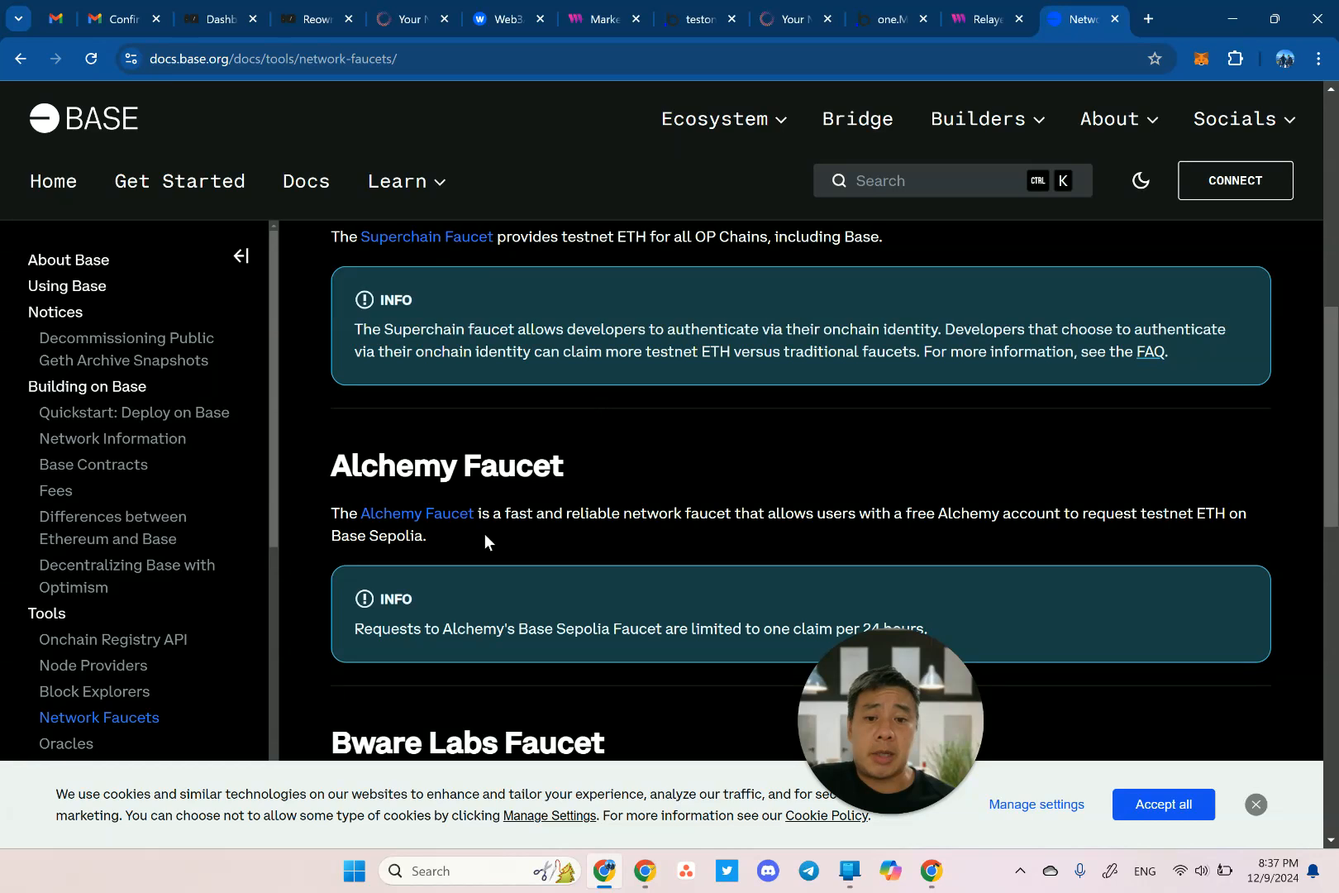
pyautogui.scroll(1, 510, 561)
pyautogui.scroll(-2, 556, 560)
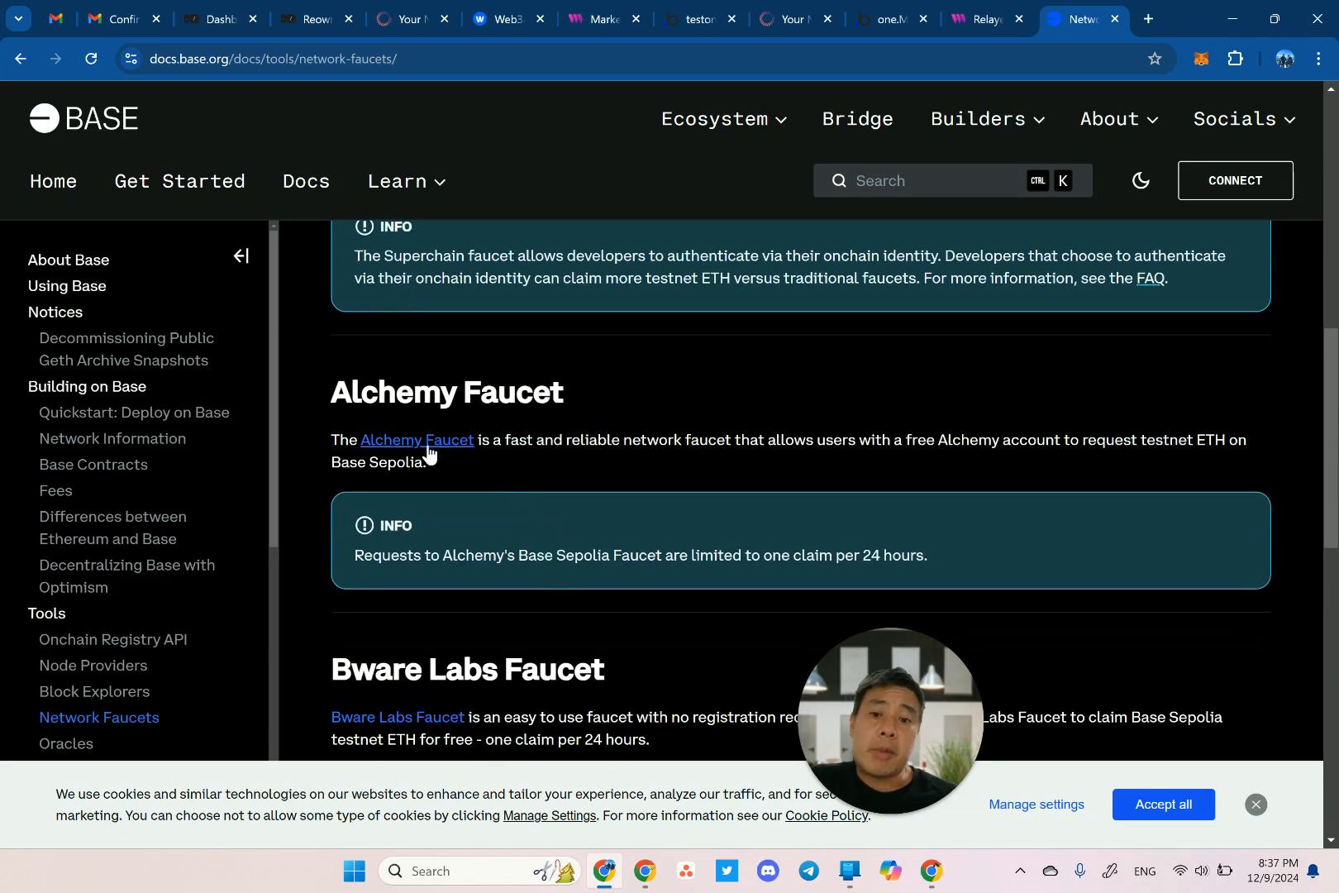
pyautogui.scroll(1, 533, 501)
pyautogui.scroll(-1, 535, 502)
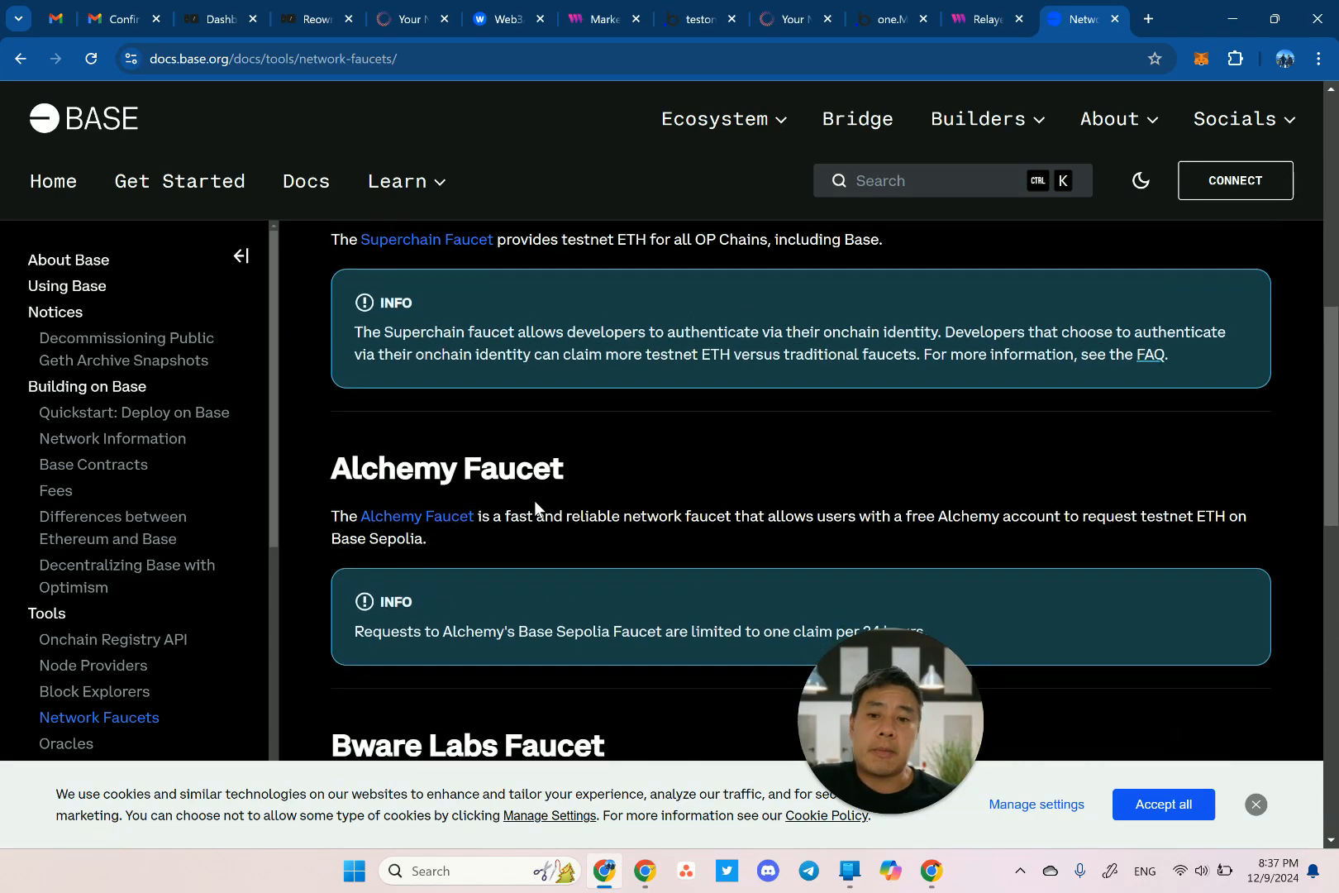
pyautogui.scroll(4, 475, 526)
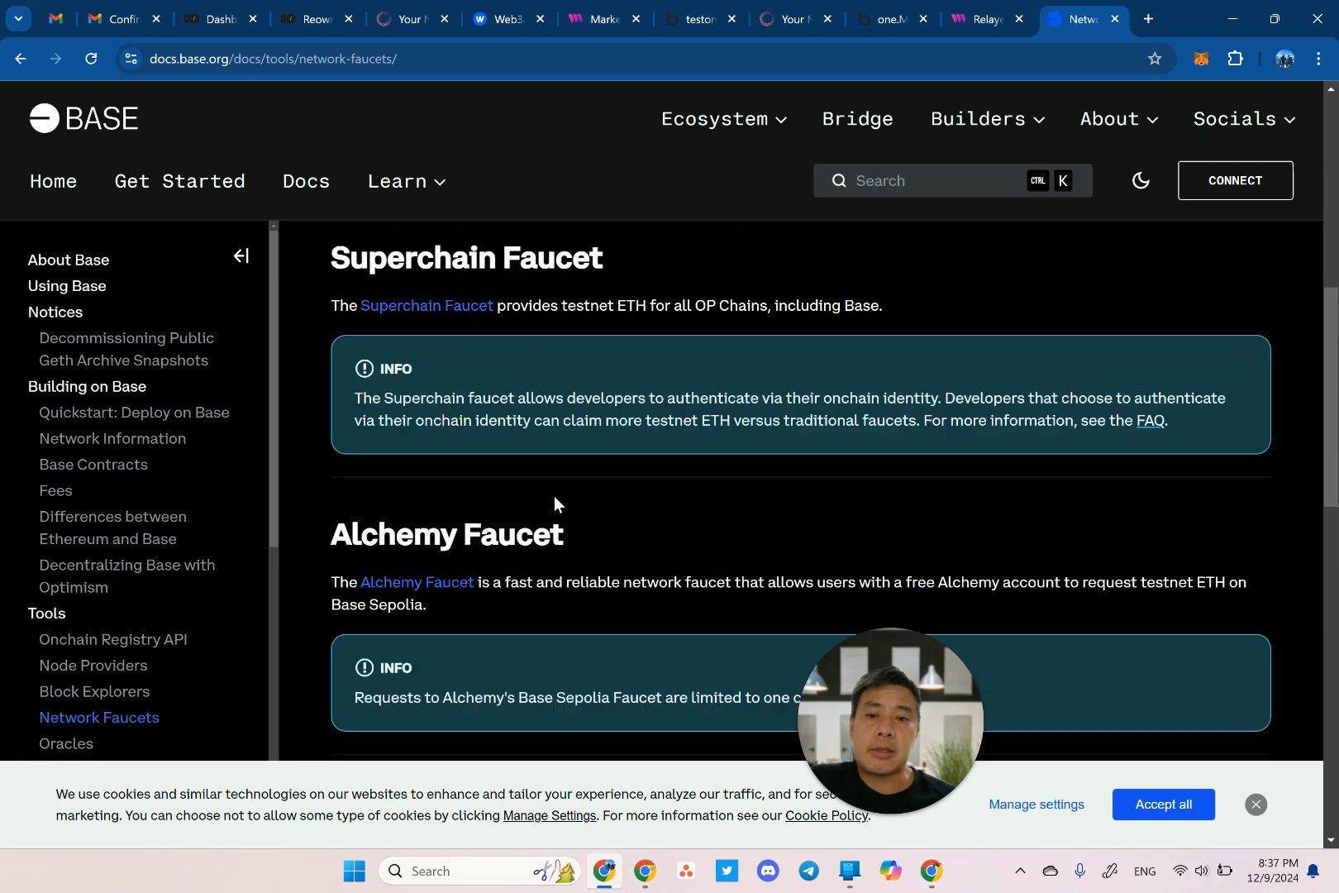
pyautogui.scroll(2, 473, 444)
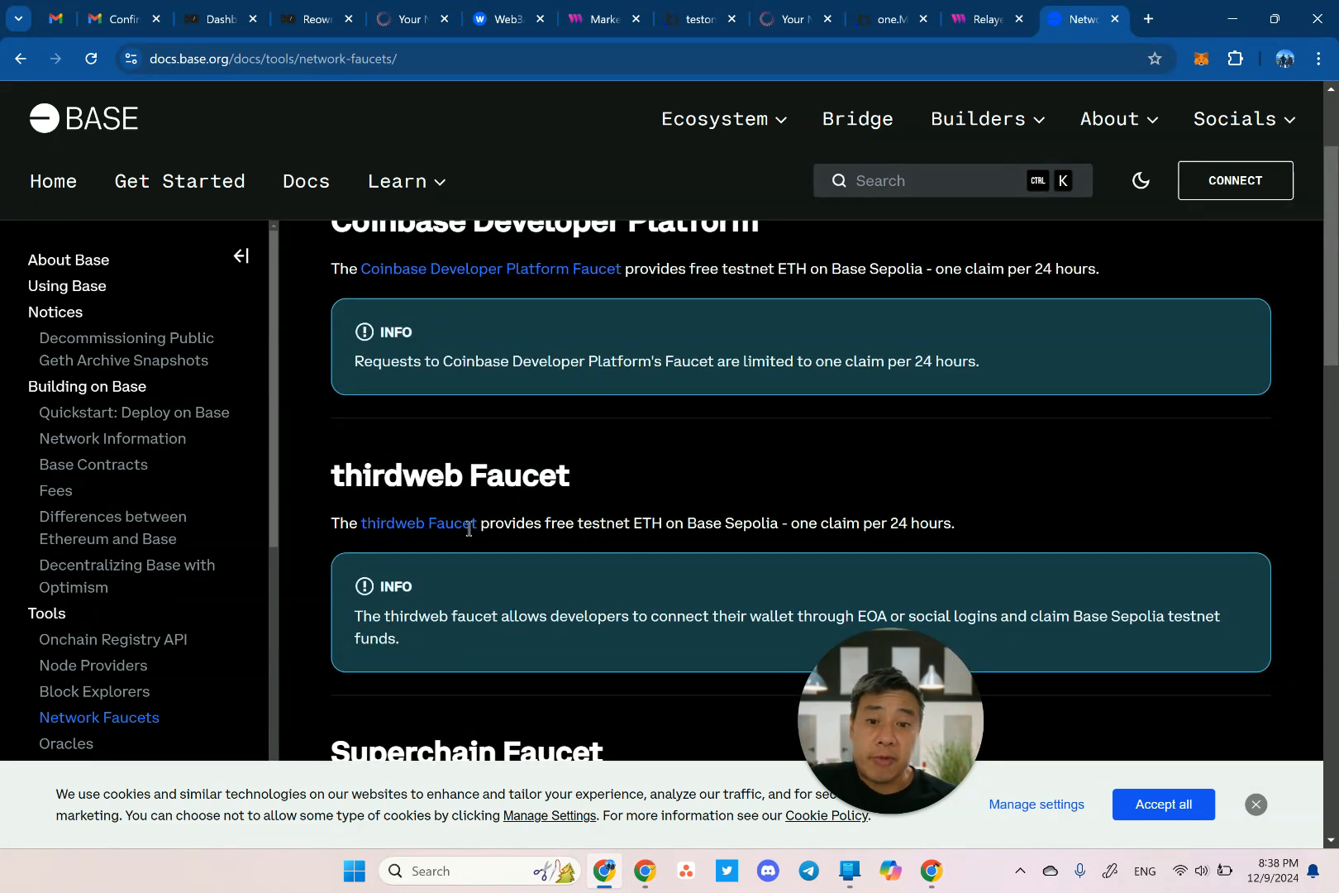
pyautogui.scroll(2, 620, 508)
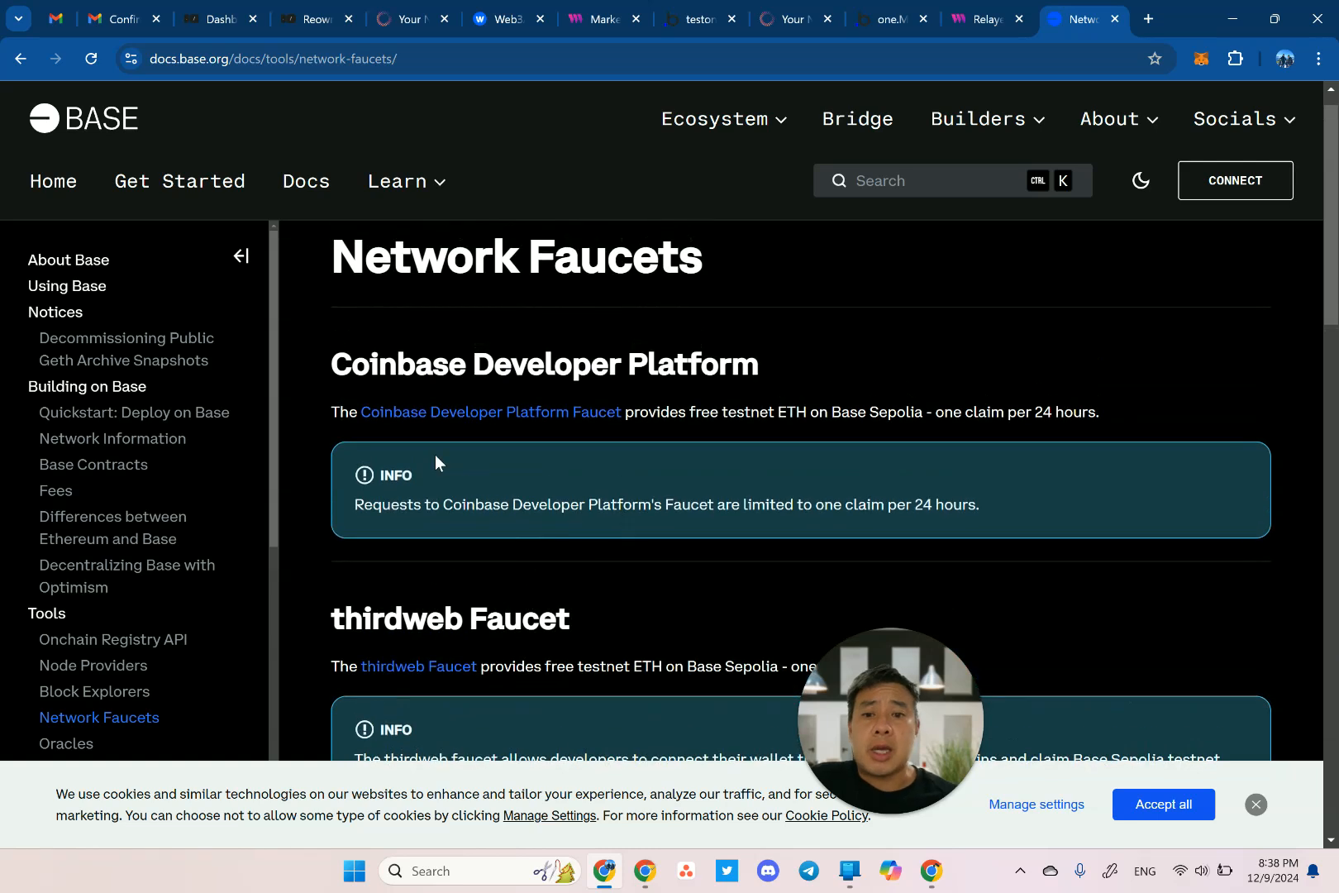
pyautogui.scroll(-7, 435, 454)
pyautogui.scroll(-7, 435, 459)
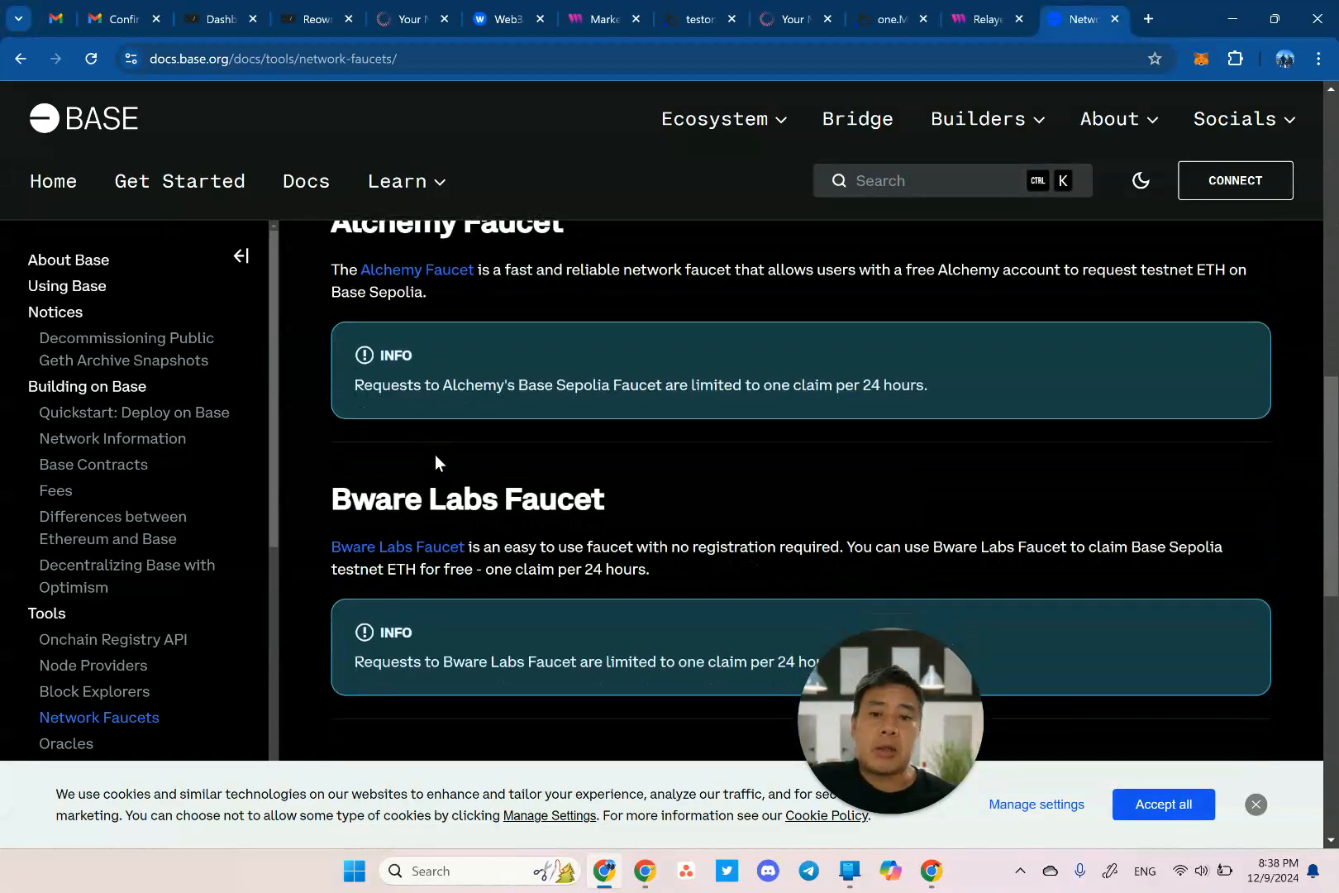
pyautogui.scroll(-2, 585, 418)
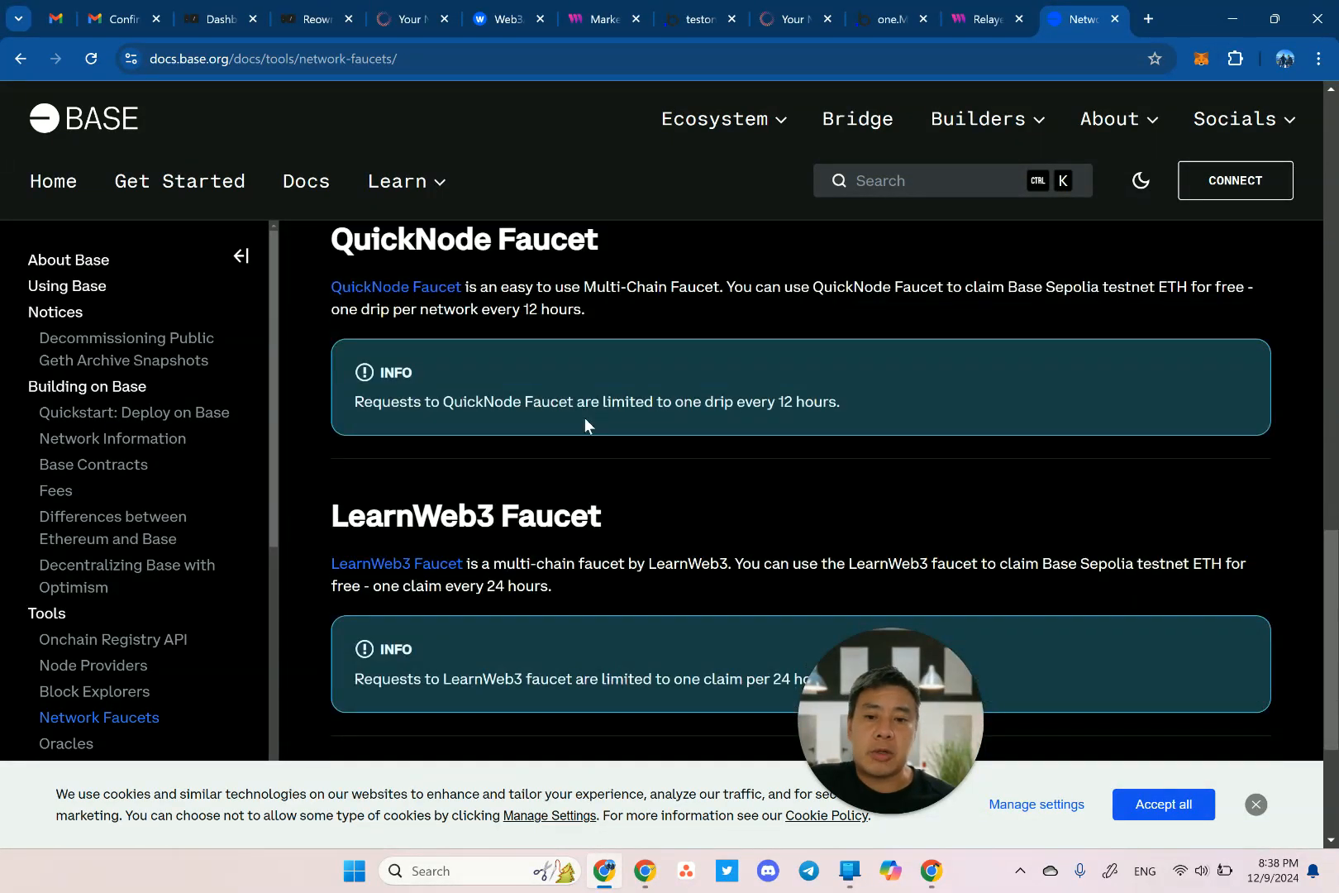
pyautogui.scroll(-1, 585, 417)
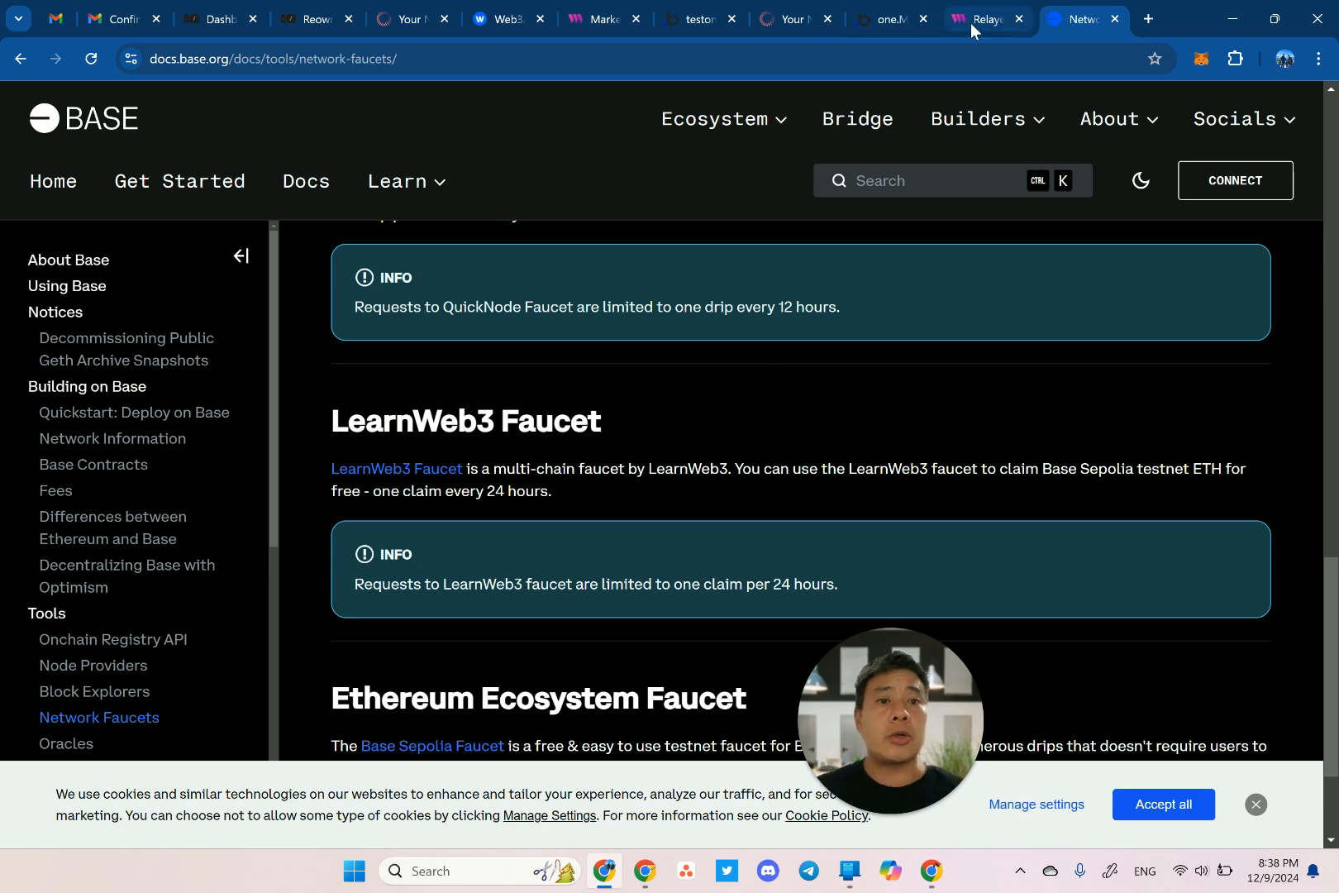
# Confirm the wallet holds 0.01 ETH, then start the MarketplaceV3 deployment with Deploy Now.
pyautogui.click(600, 25)
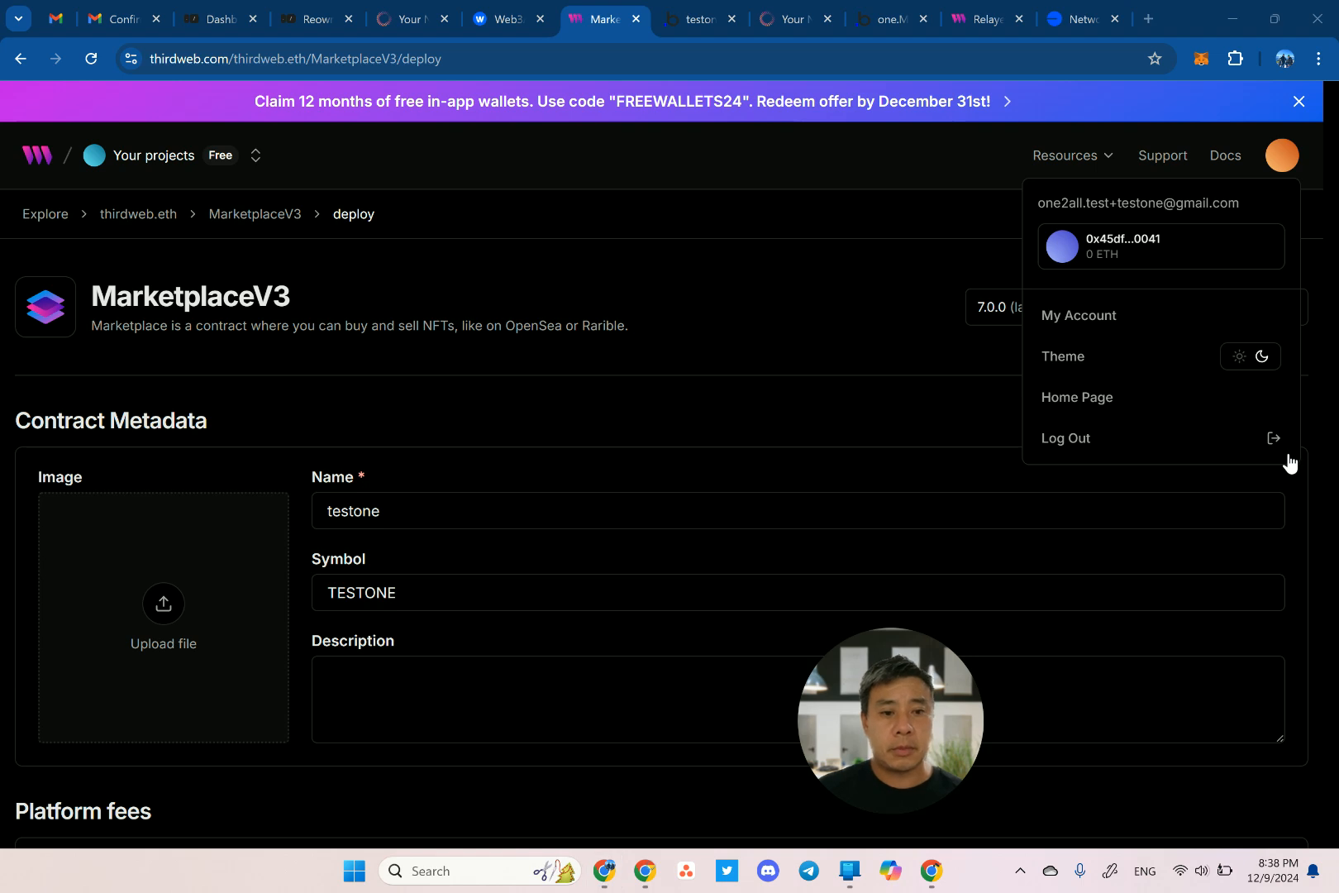
pyautogui.scroll(-15, 891, 259)
pyautogui.scroll(20, 890, 258)
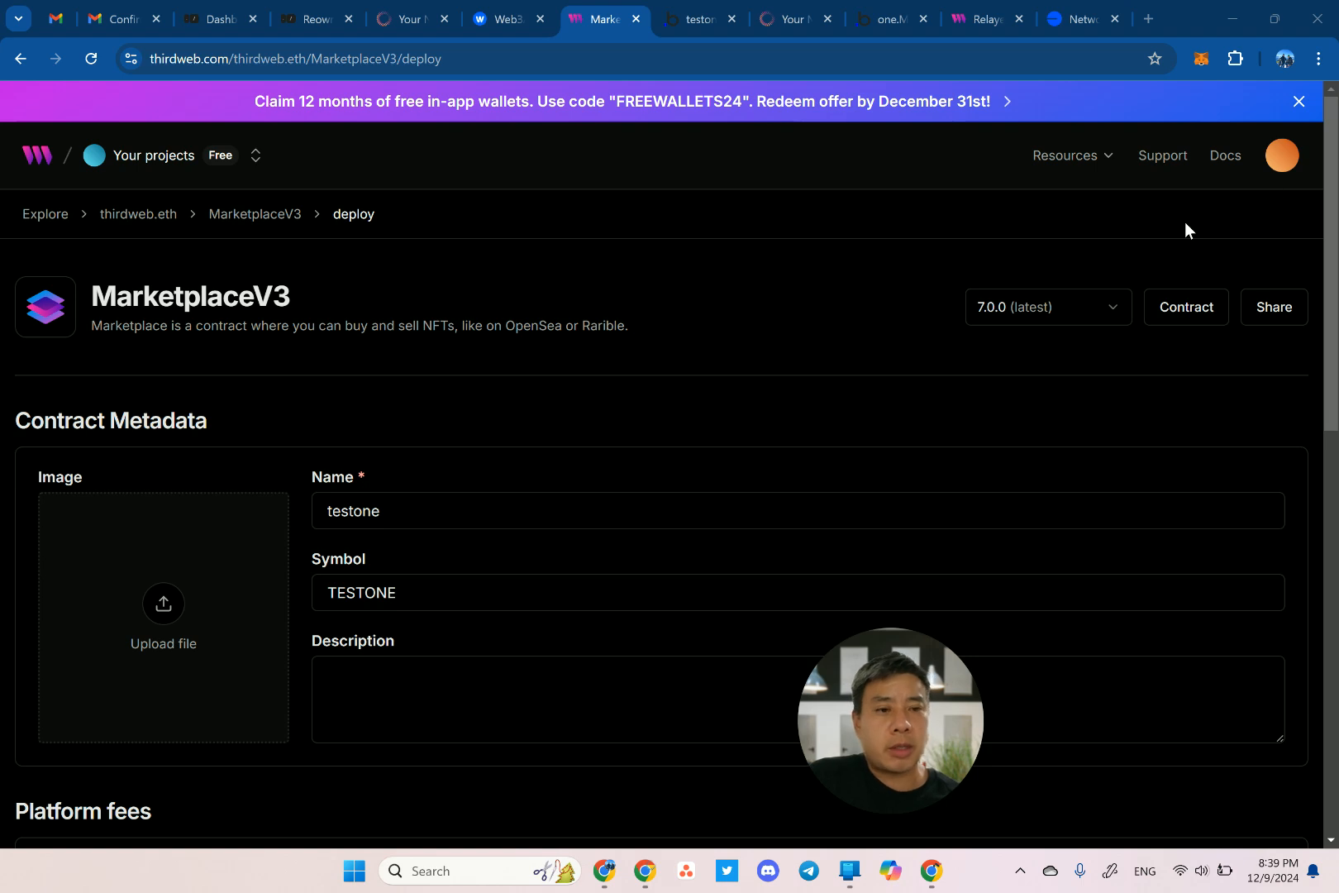
pyautogui.click(1281, 165)
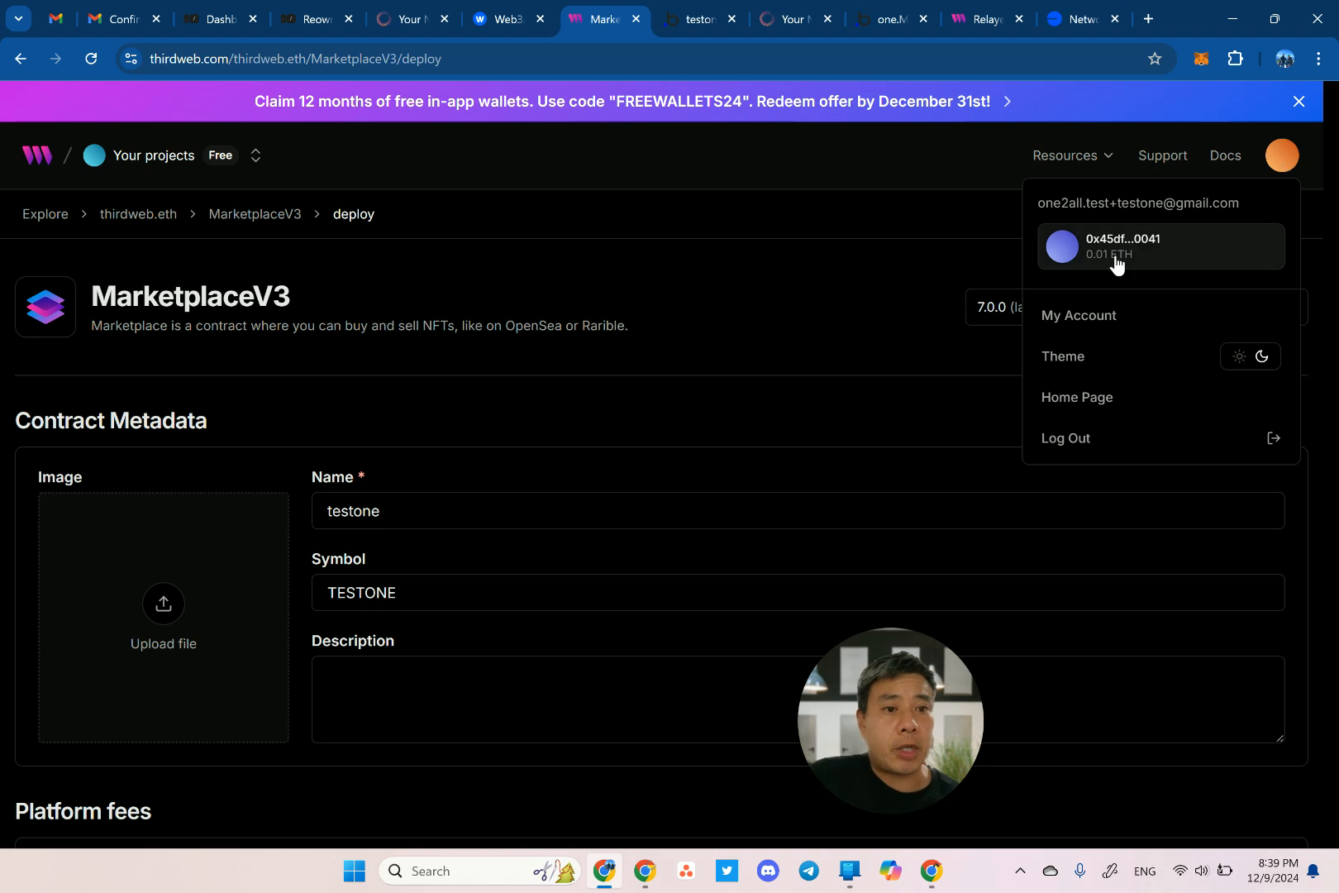
pyautogui.click(928, 263)
pyautogui.scroll(-20, 929, 264)
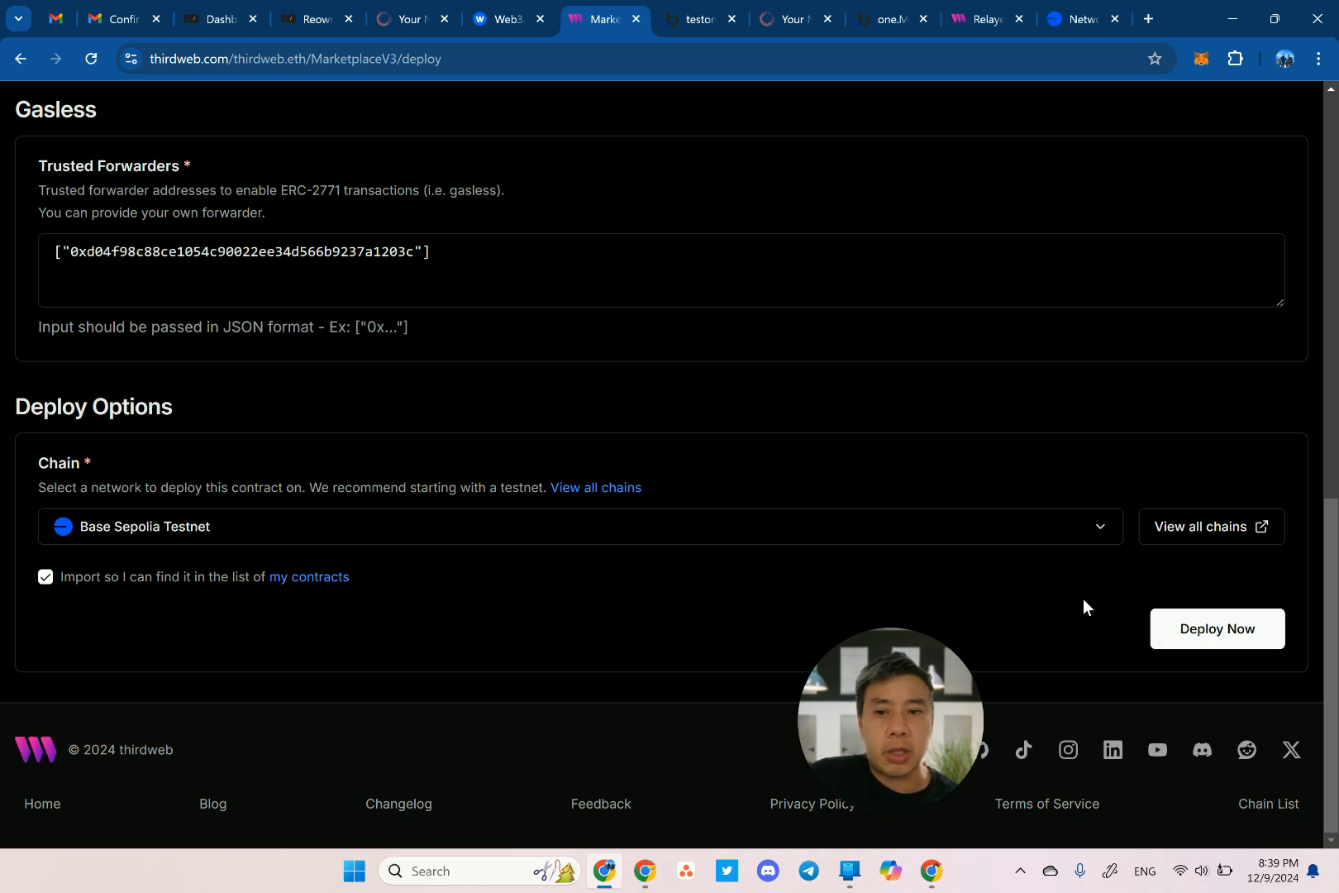
pyautogui.click(1220, 635)
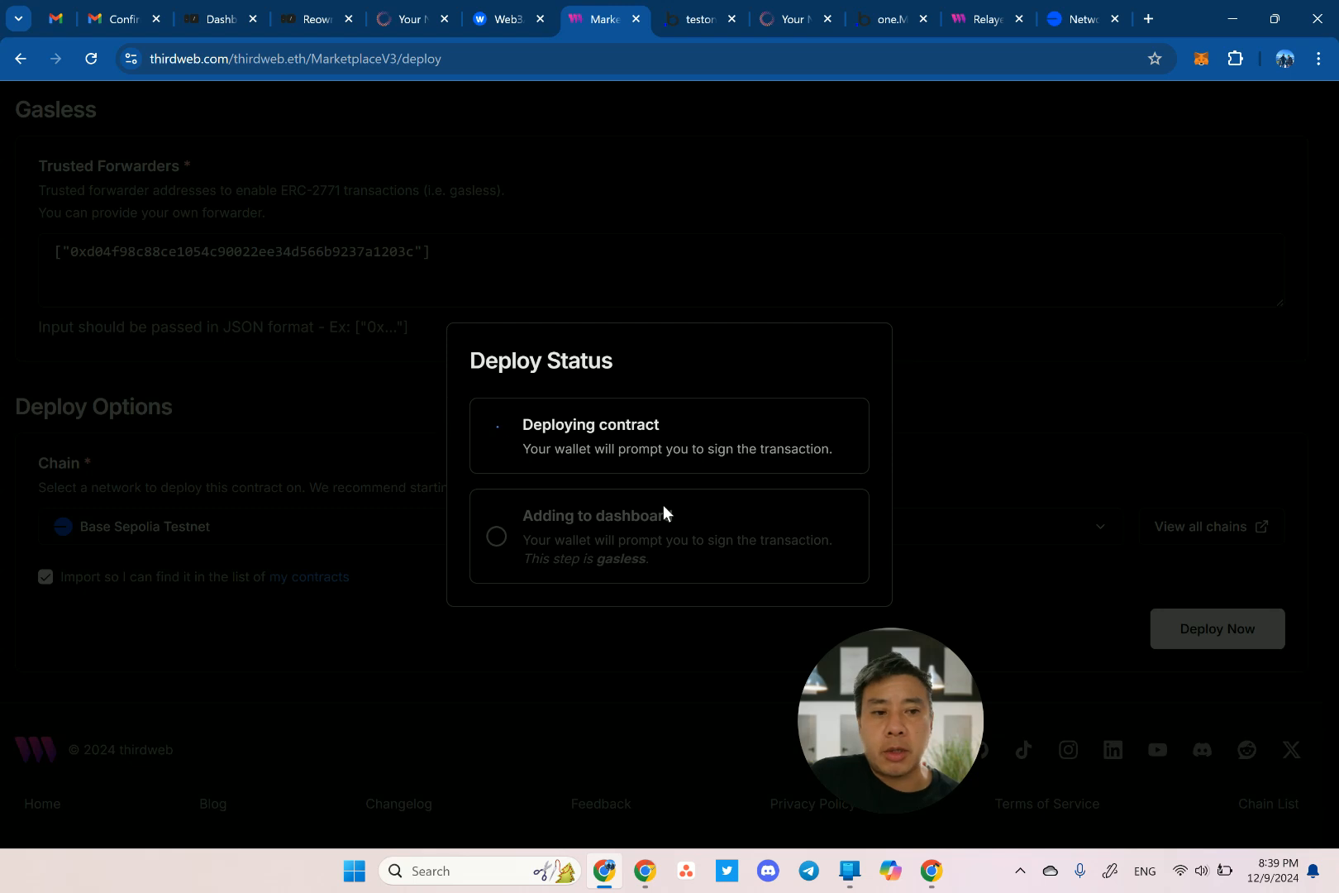
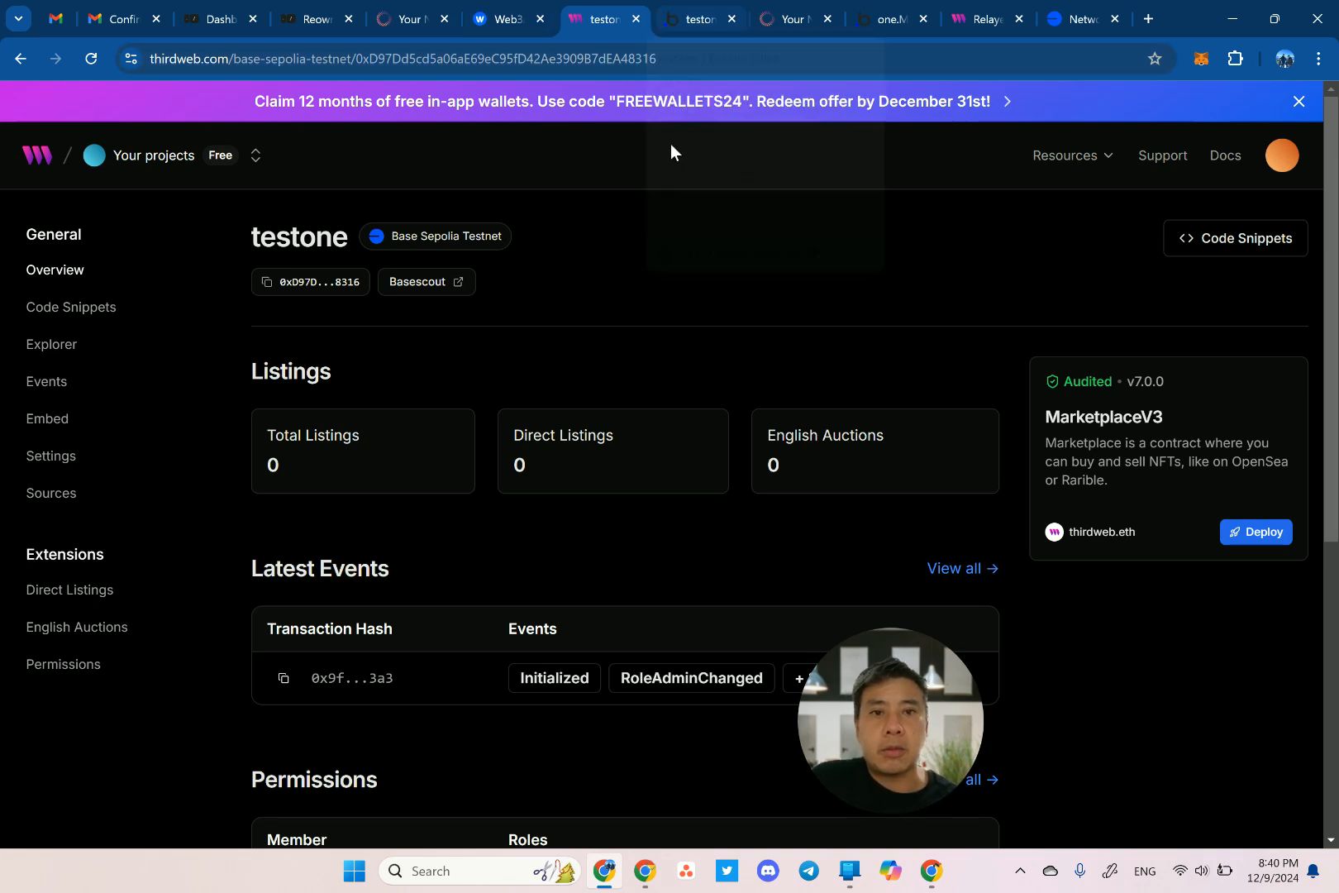
# Copy the testone marketplace contract address from its thirdweb contract page.
pyautogui.click(698, 25)
pyautogui.click(794, 24)
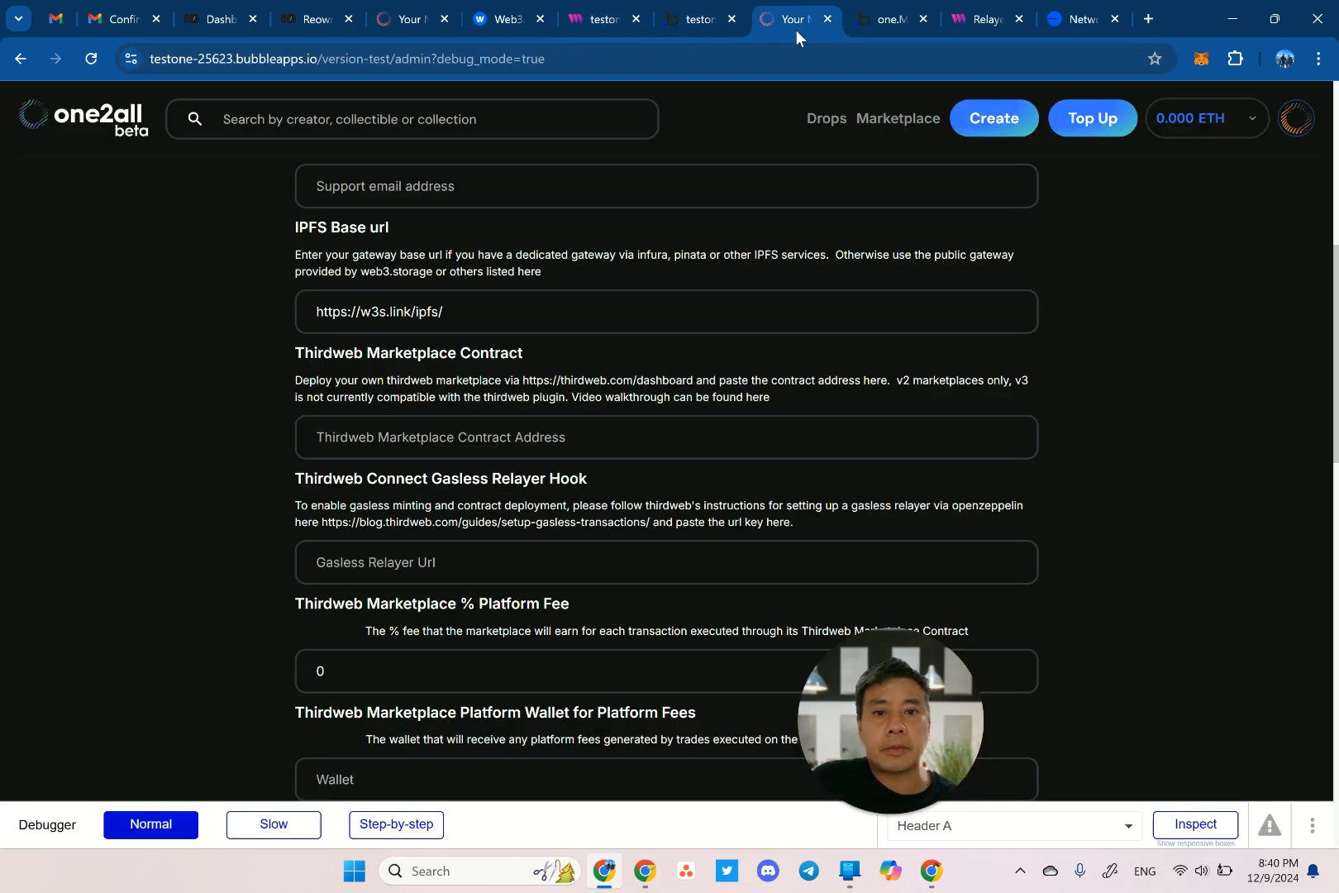
pyautogui.click(430, 443)
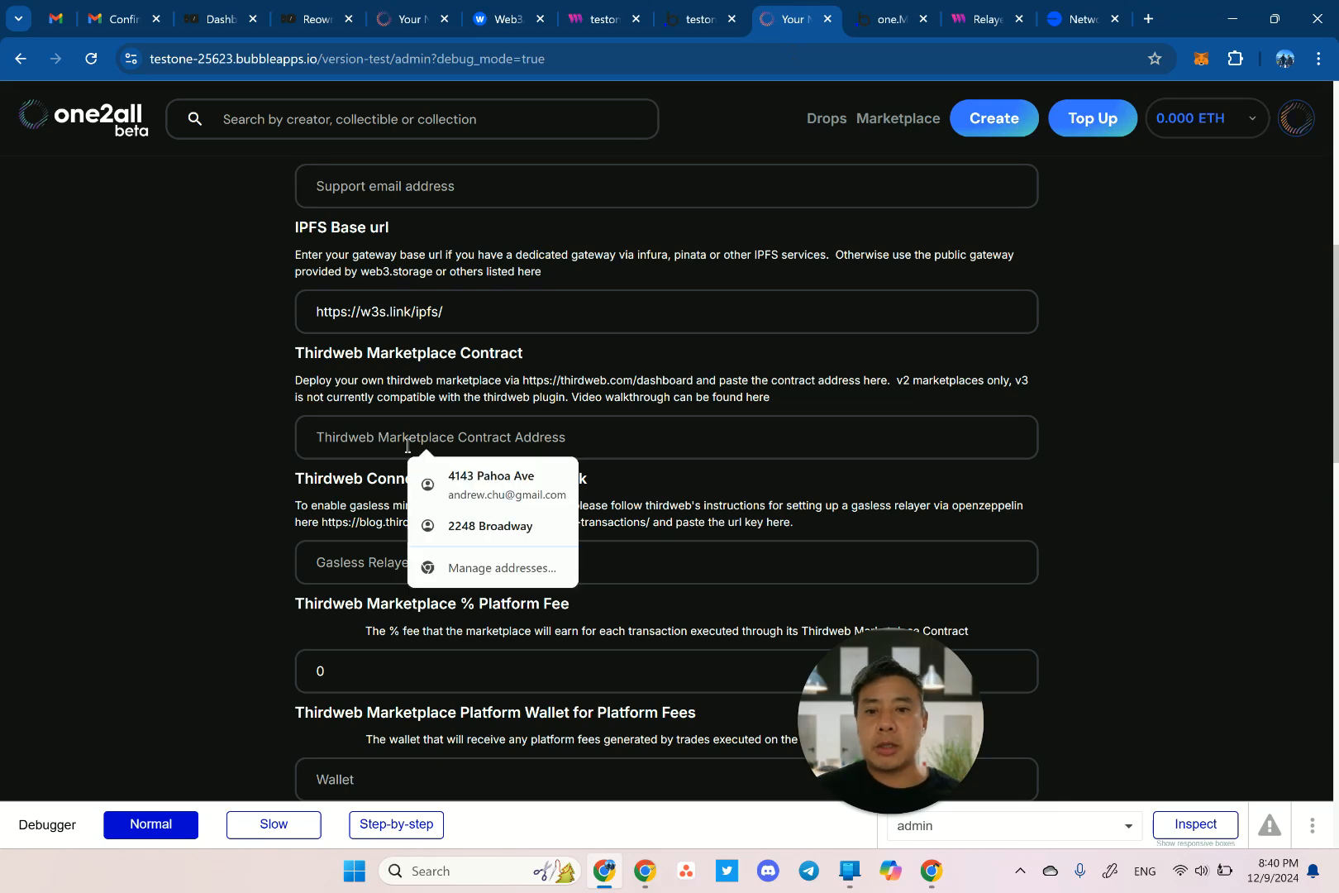
pyautogui.click(604, 23)
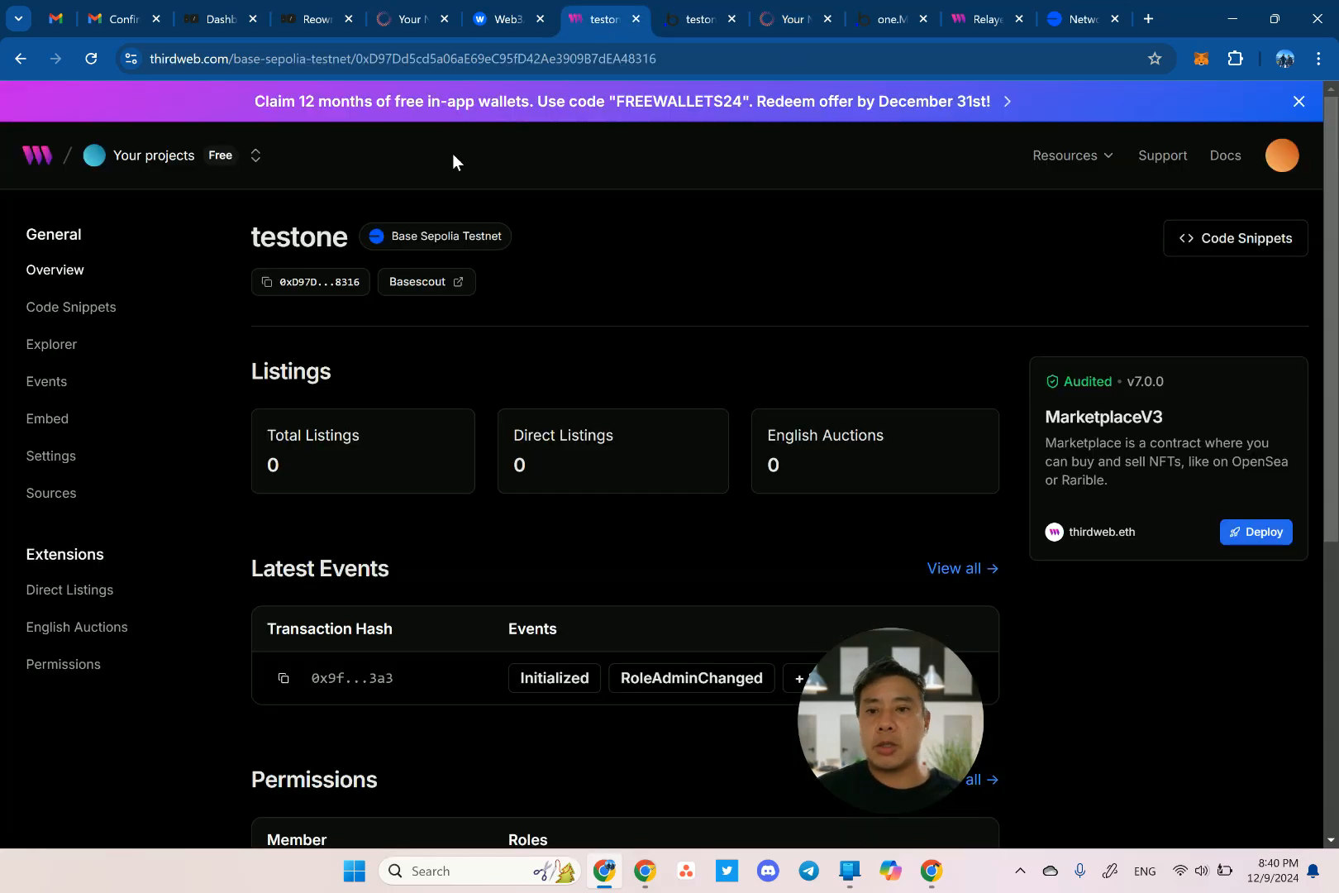
pyautogui.click(322, 283)
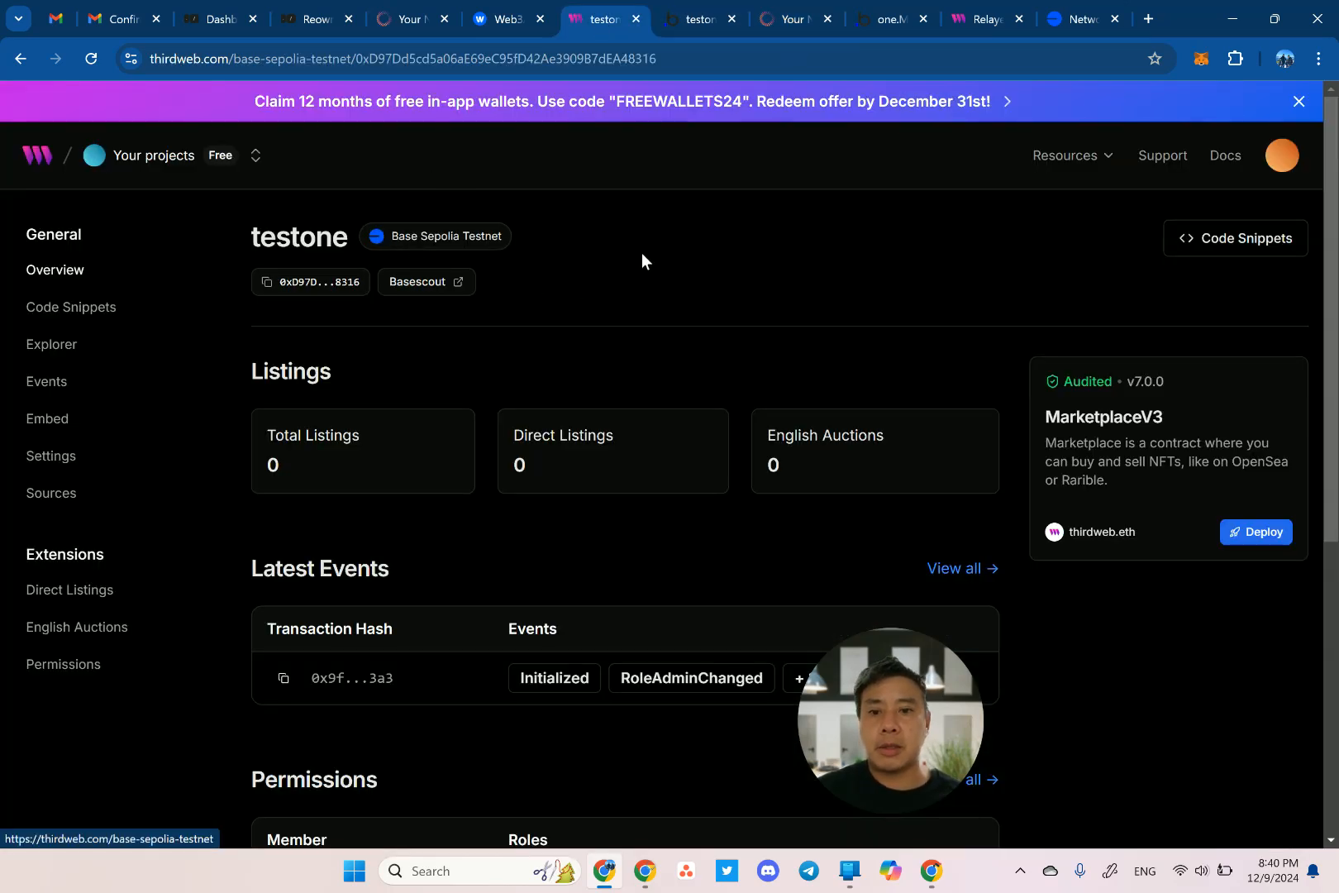
# Paste the address into Thirdweb Marketplace Contract and update the technical settings.
pyautogui.click(794, 21)
pyautogui.click(447, 438)
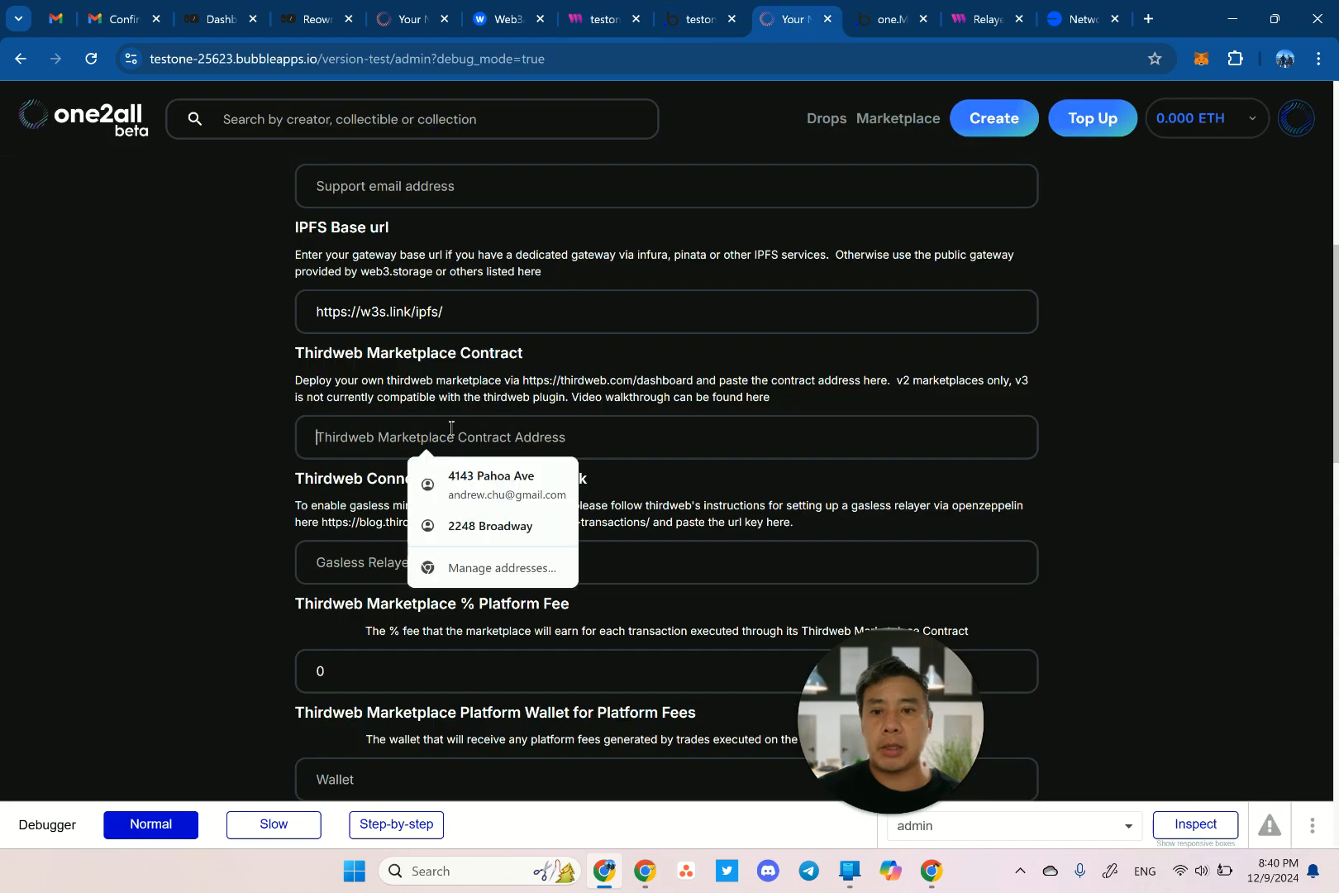
pyautogui.write('0xD97Dd5cd5a06aE69eC95fD42Ae3909B7dEA48316')
pyautogui.scroll(-15, 177, 493)
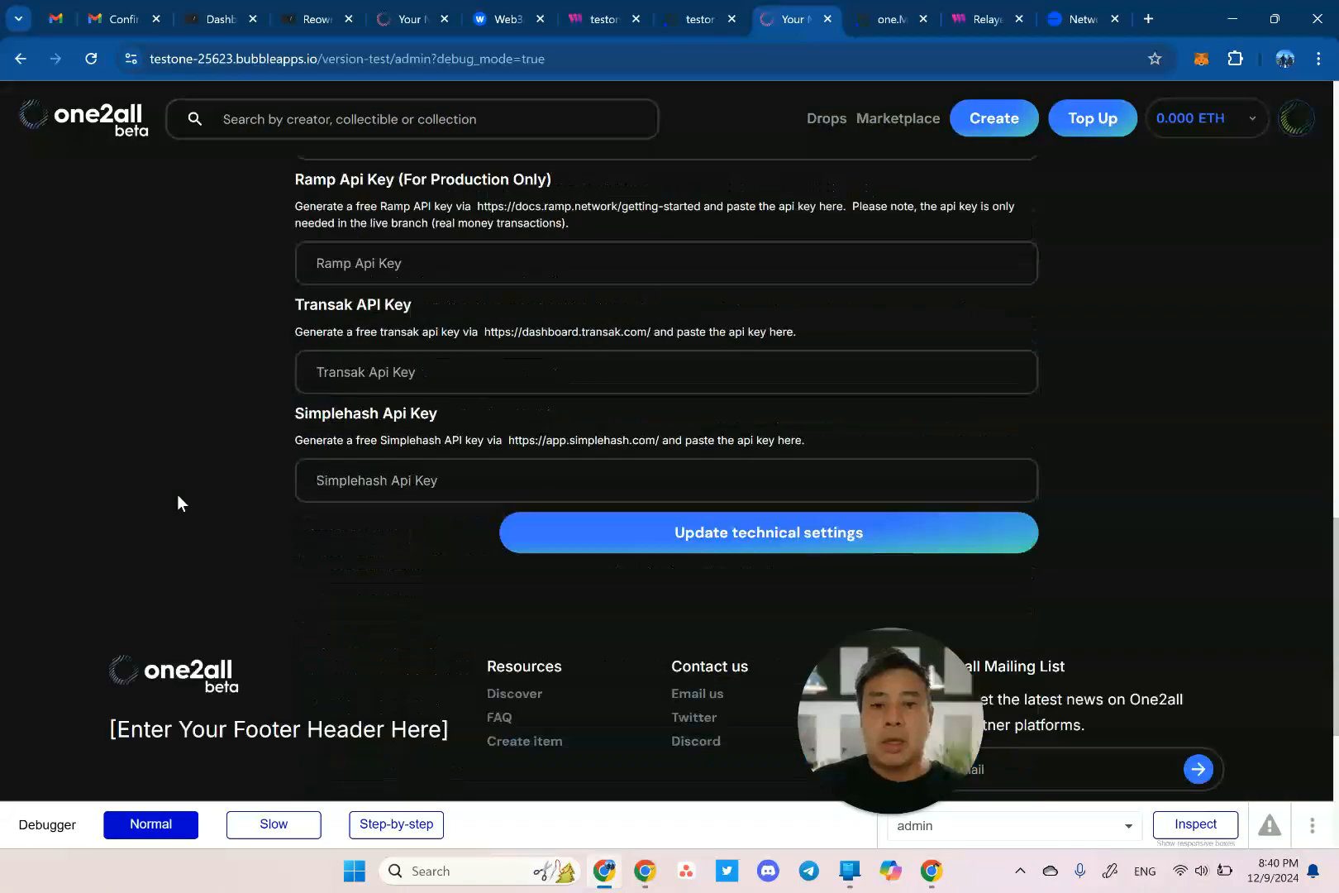
pyautogui.scroll(3, 193, 490)
pyautogui.click(649, 532)
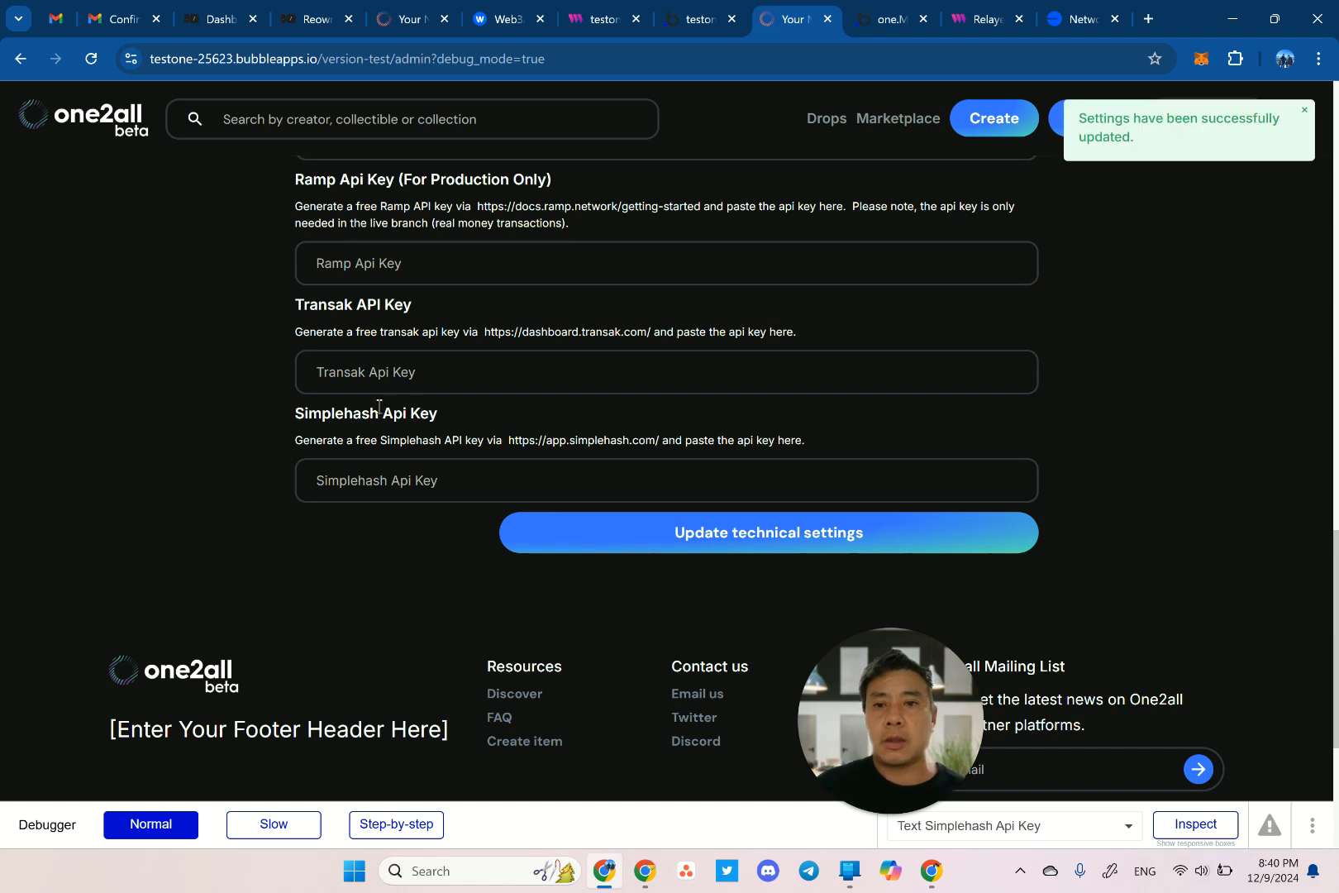
pyautogui.scroll(10, 380, 407)
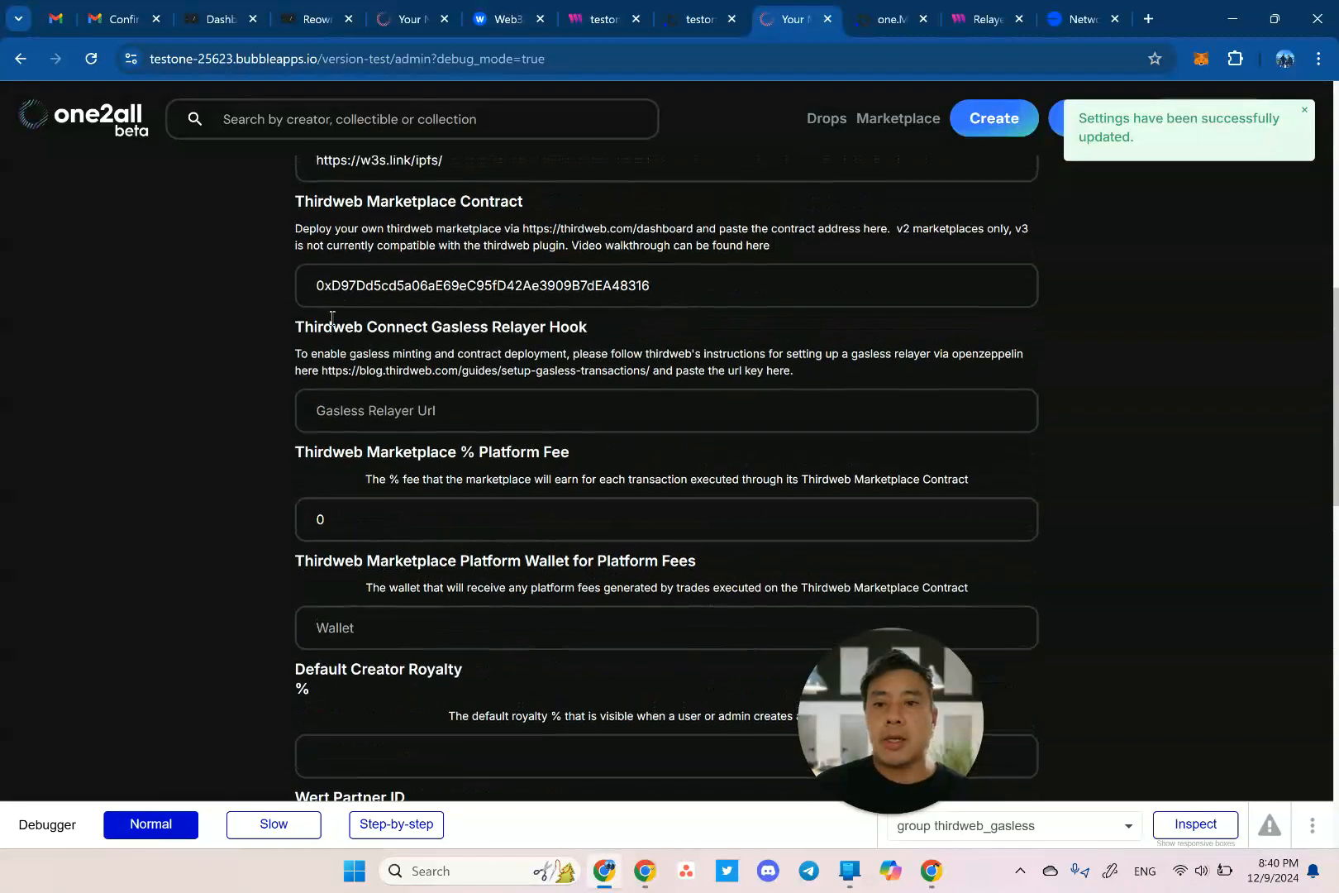
pyautogui.scroll(-2, 331, 317)
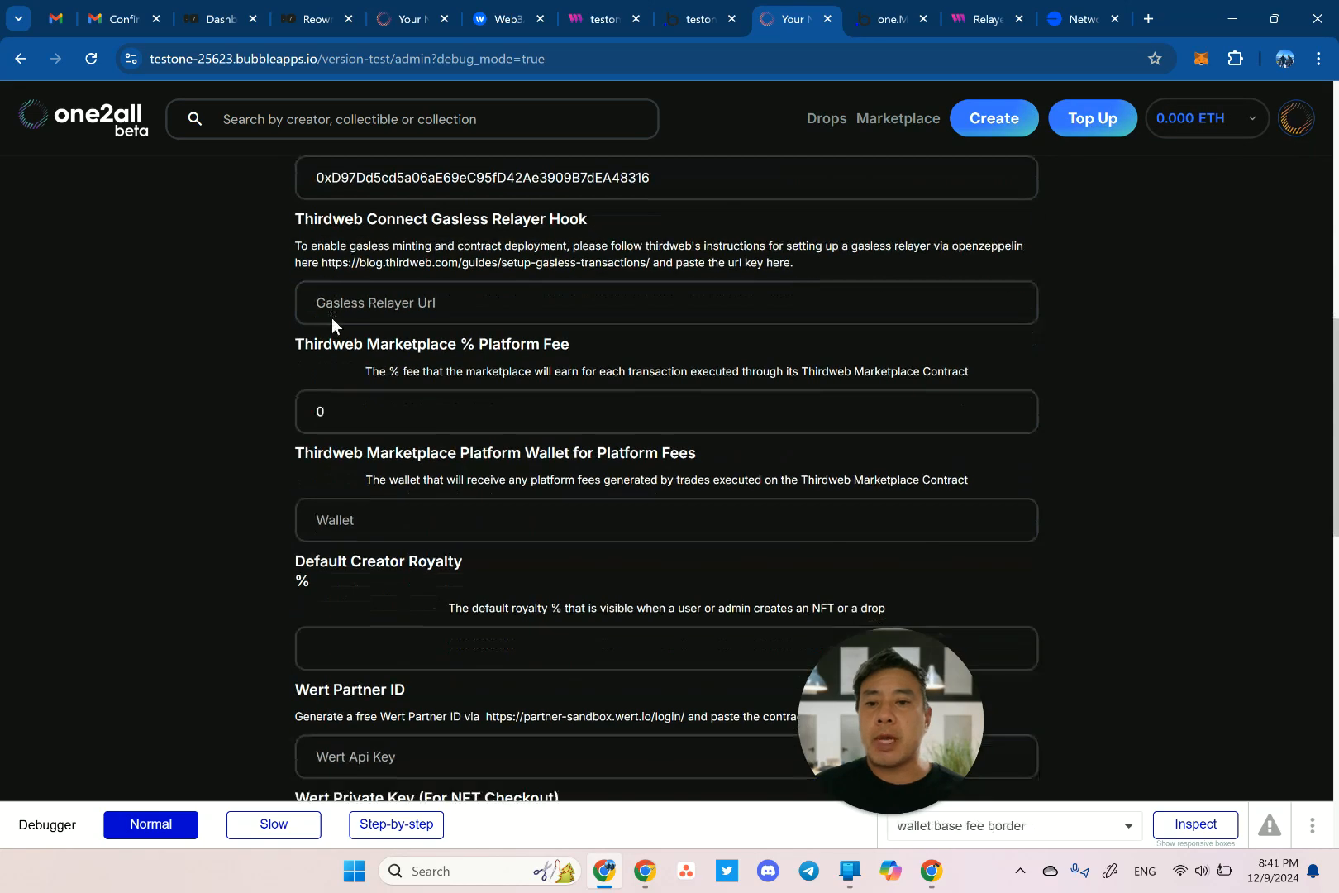
pyautogui.scroll(3, 331, 317)
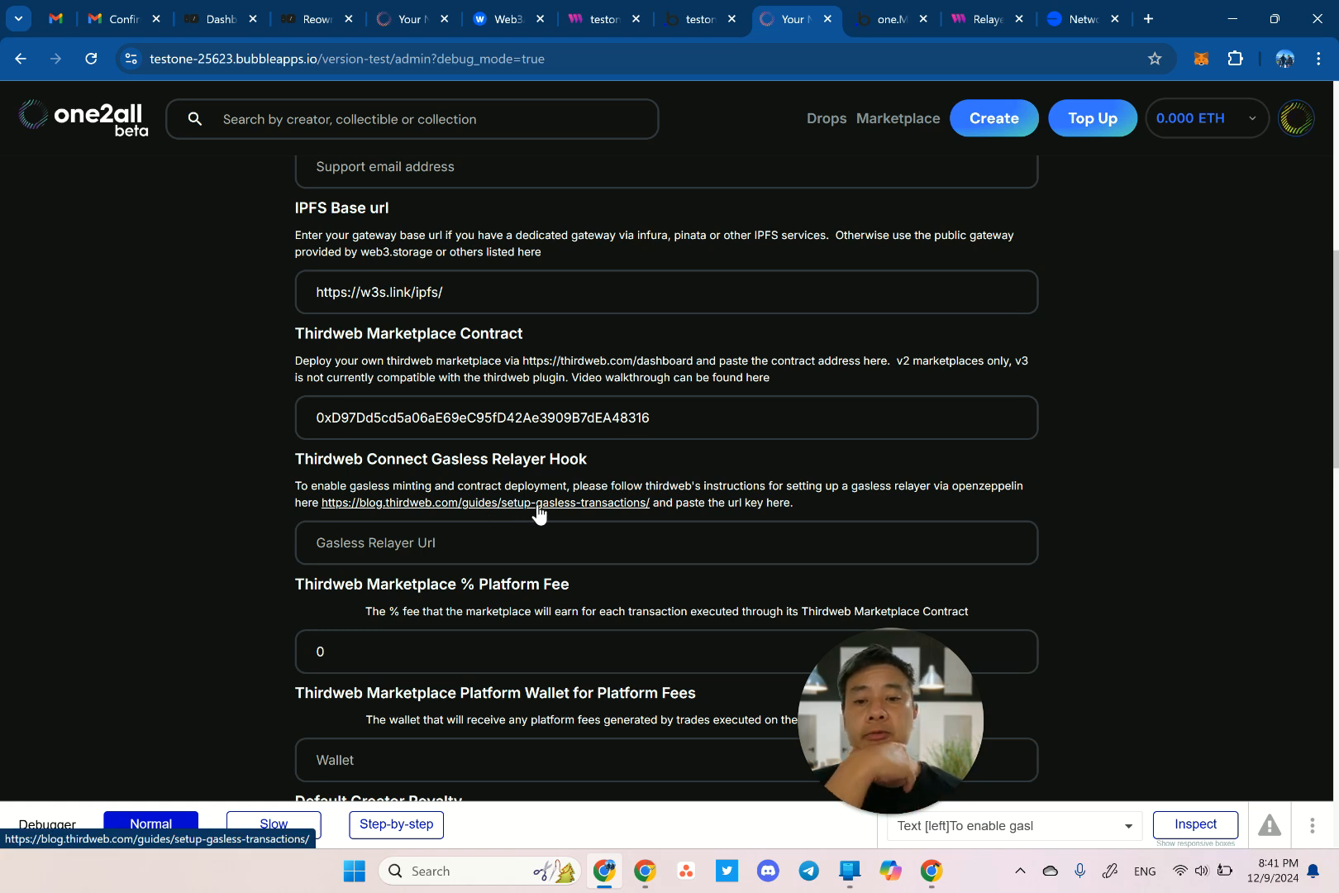
pyautogui.scroll(-2, 478, 582)
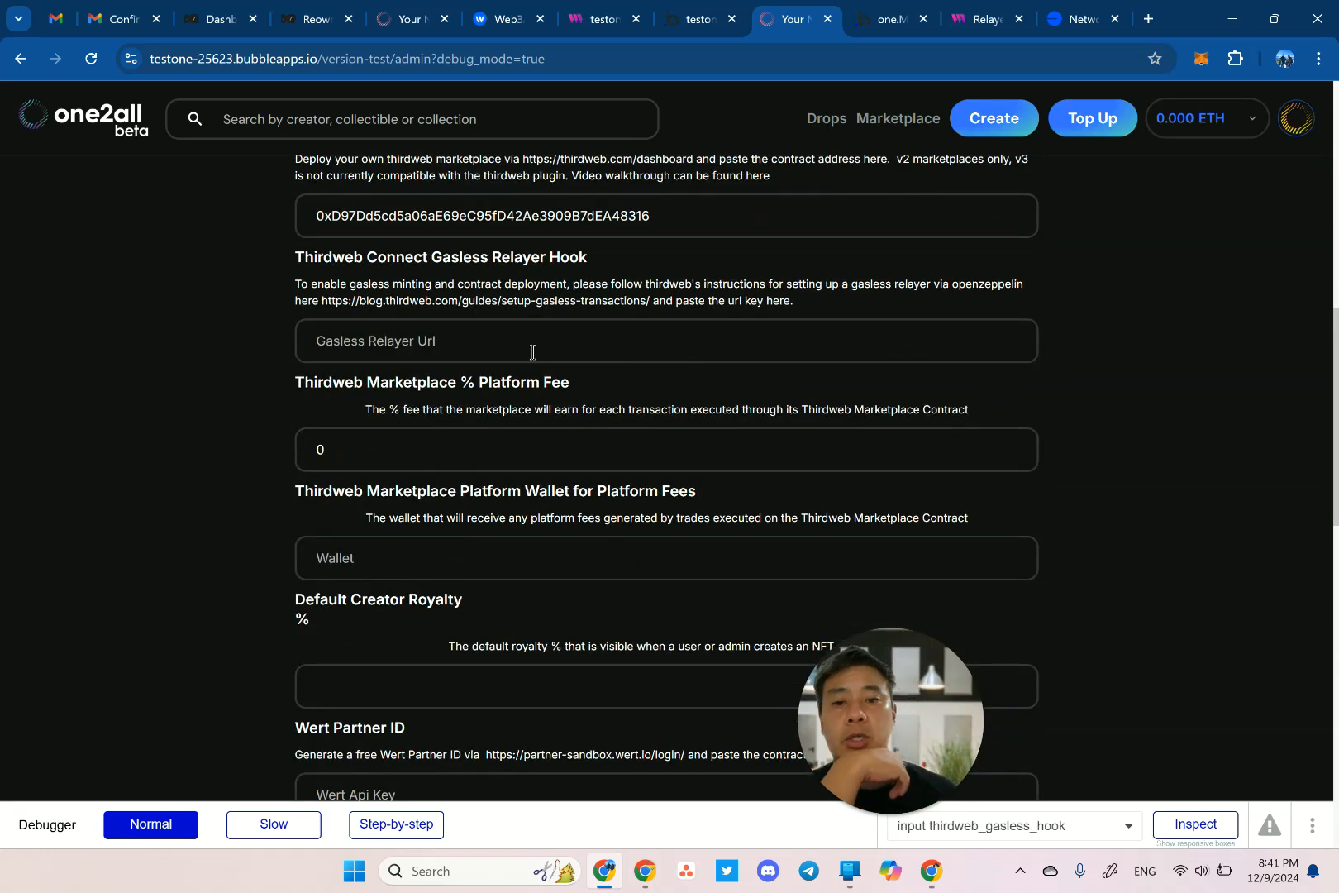
pyautogui.scroll(-2, 463, 463)
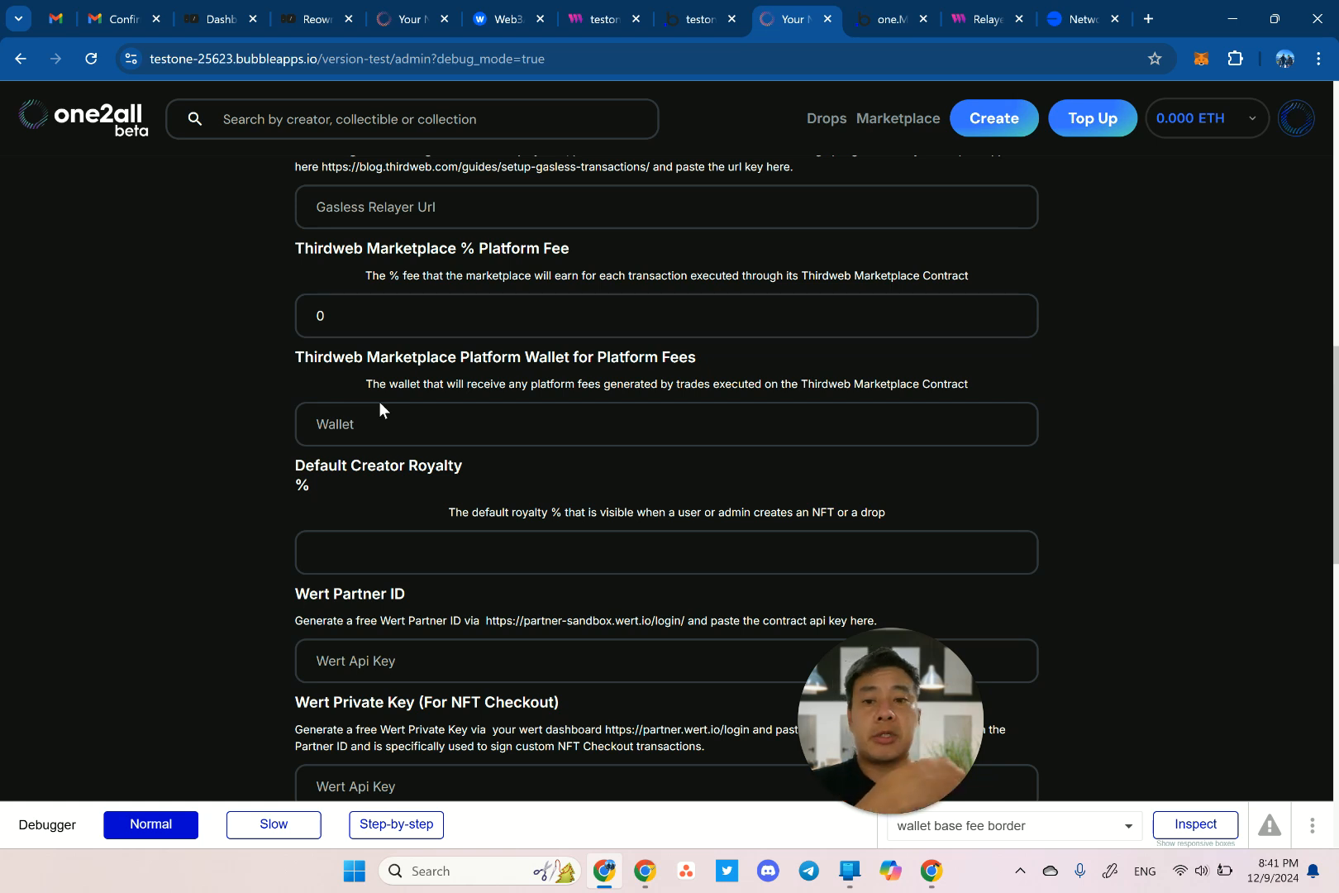
pyautogui.scroll(-1, 379, 401)
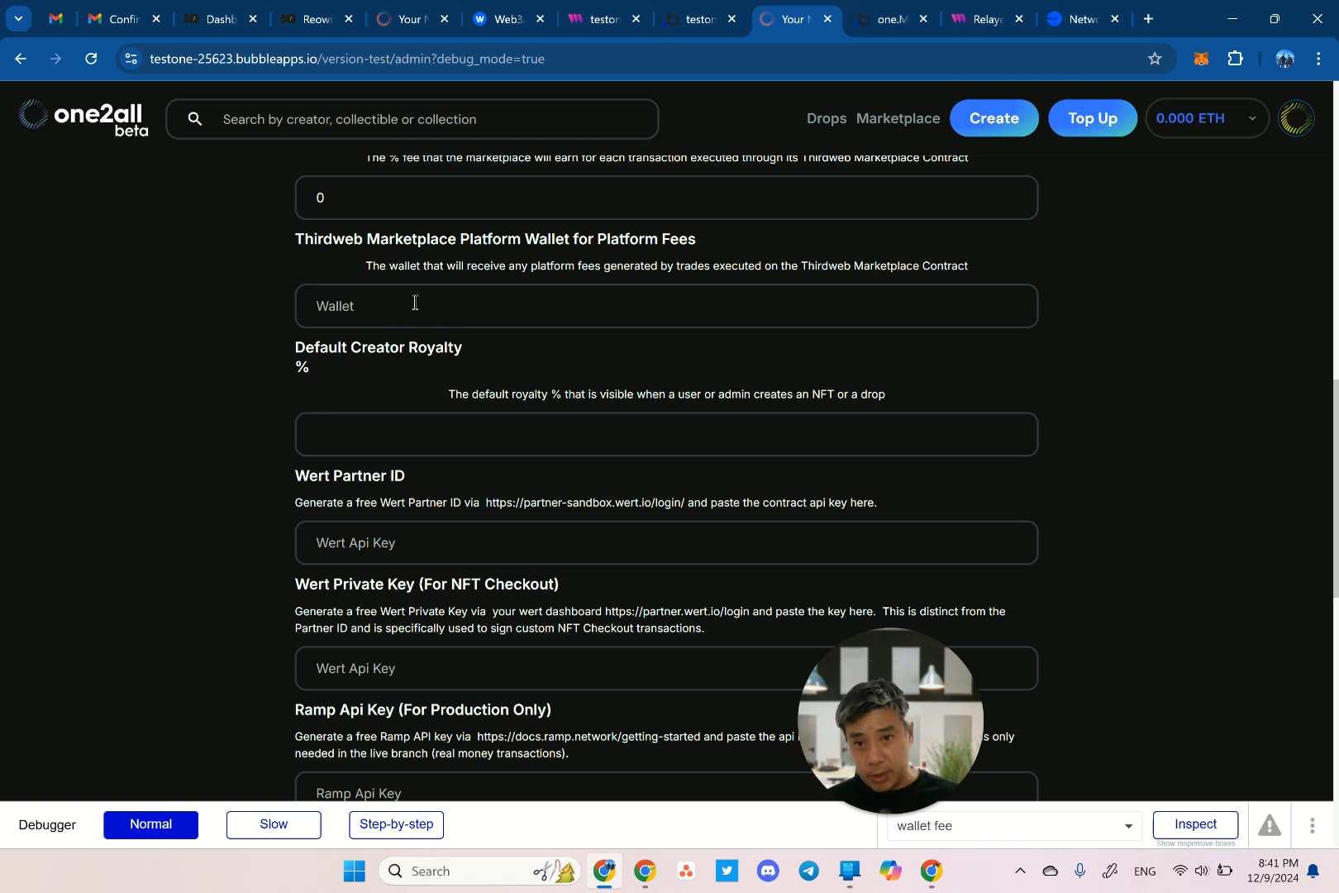
pyautogui.scroll(-1, 415, 302)
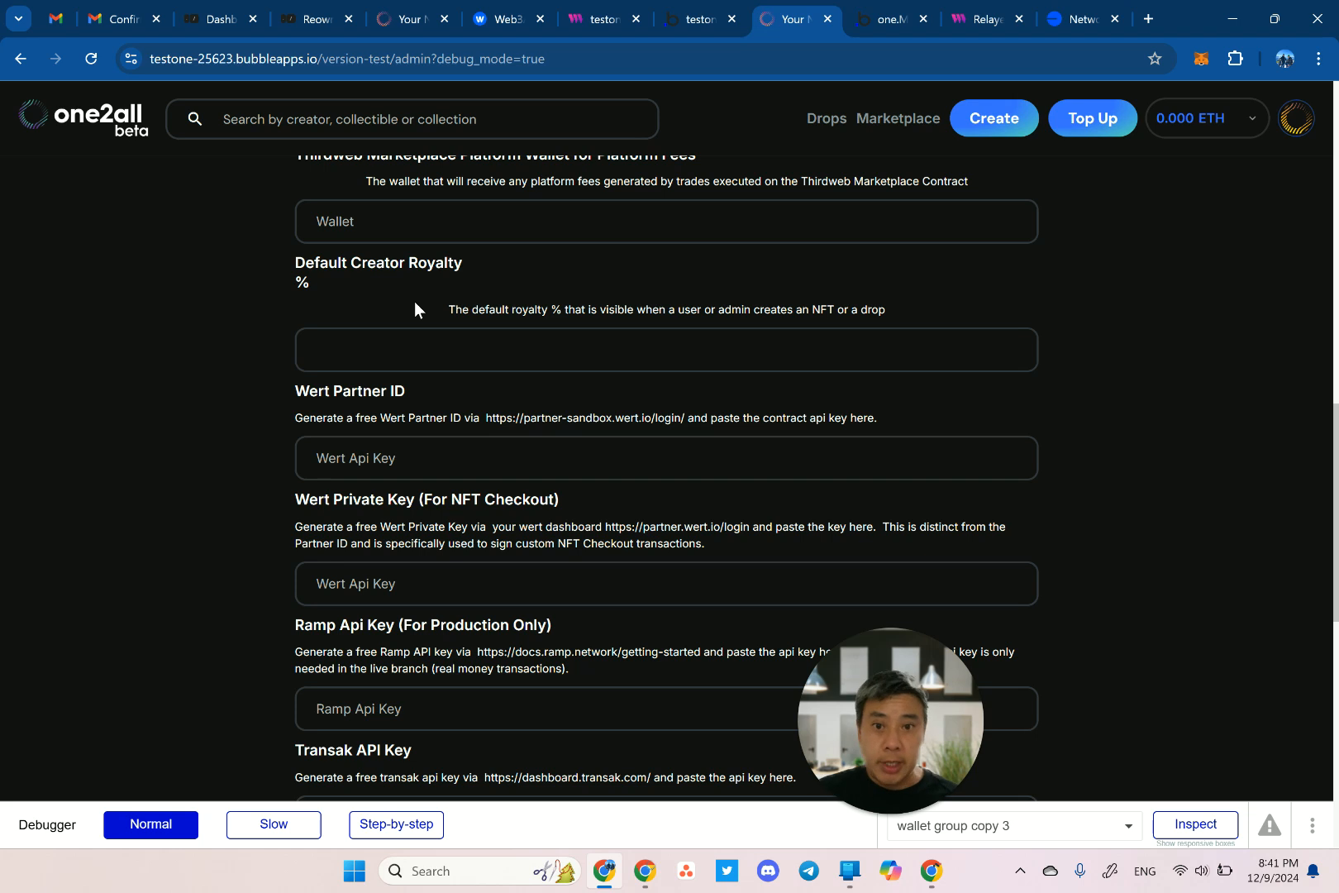
# Scroll down to Simplehash Api Key and bring up the context menu for the app.simplehash.com link.
pyautogui.scroll(-1, 414, 301)
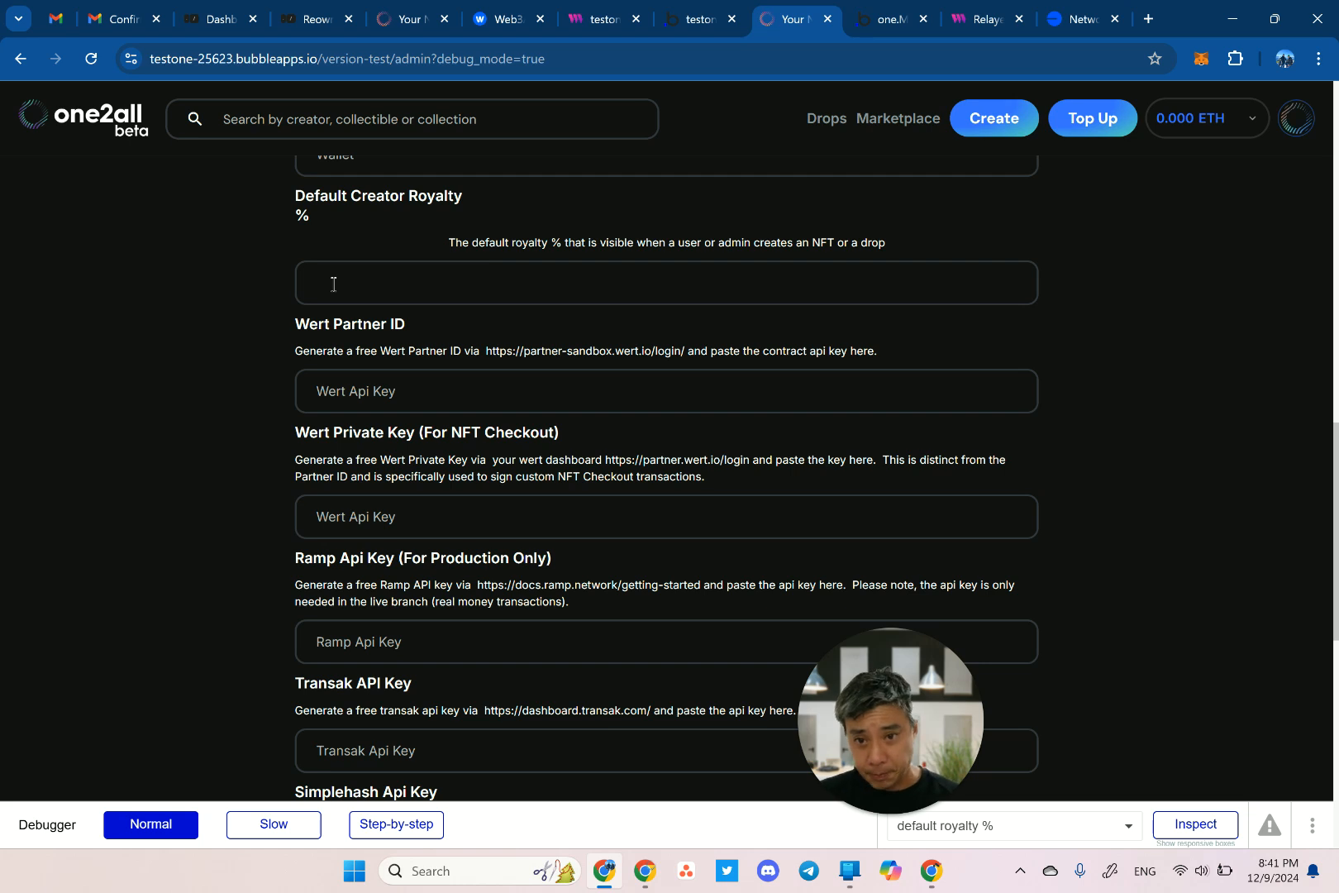
pyautogui.scroll(-2, 333, 283)
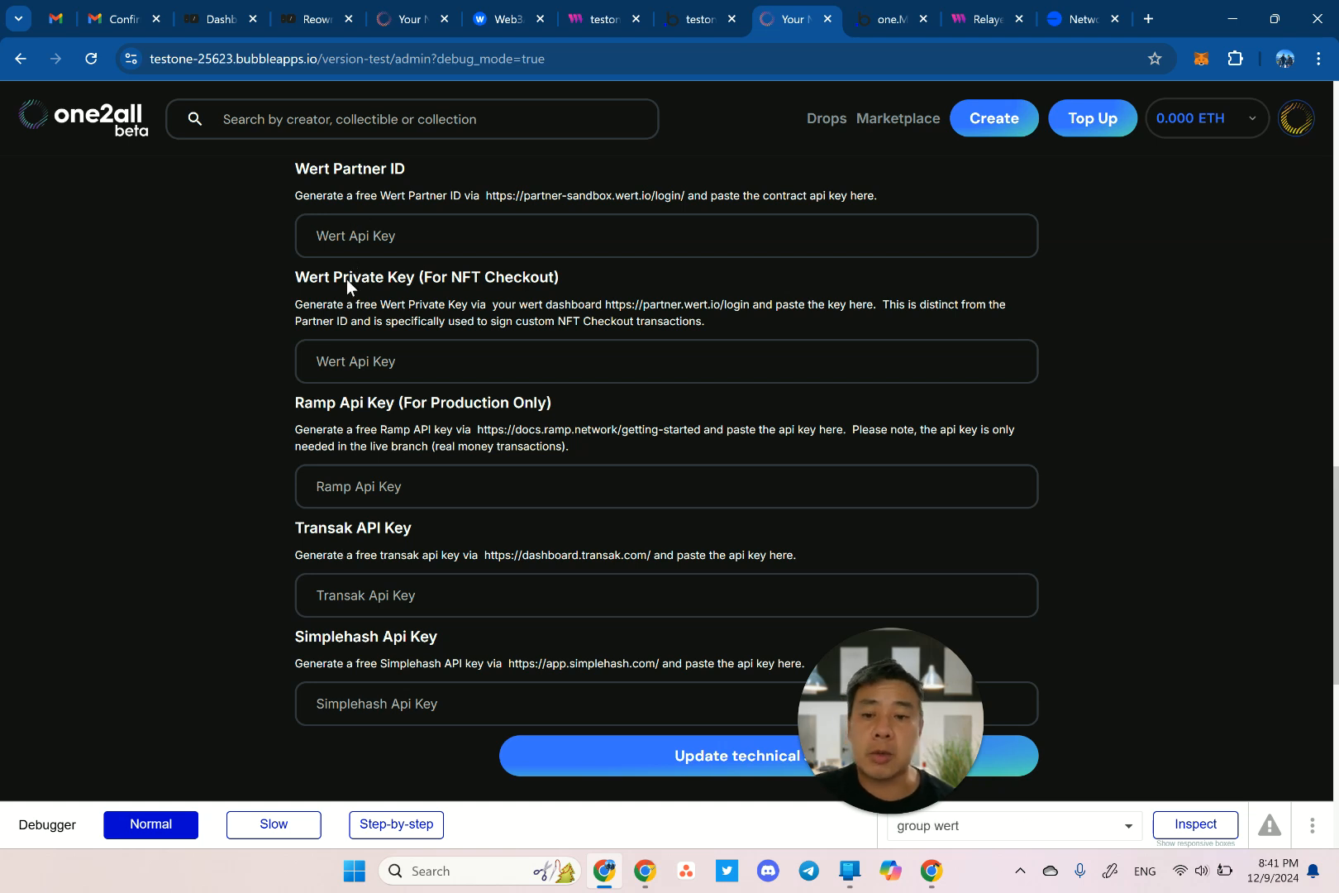
pyautogui.scroll(-1, 276, 479)
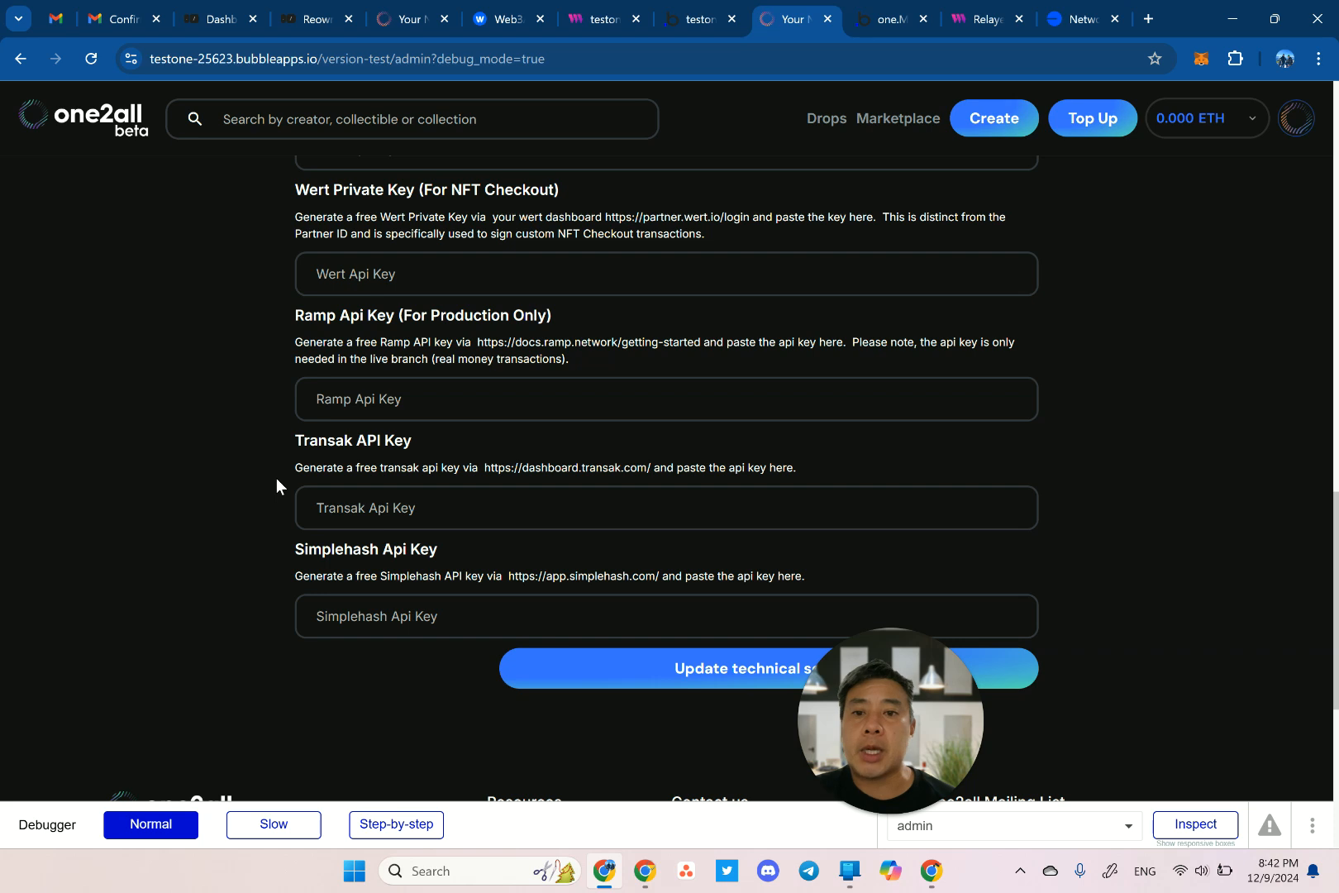
pyautogui.scroll(-1, 276, 478)
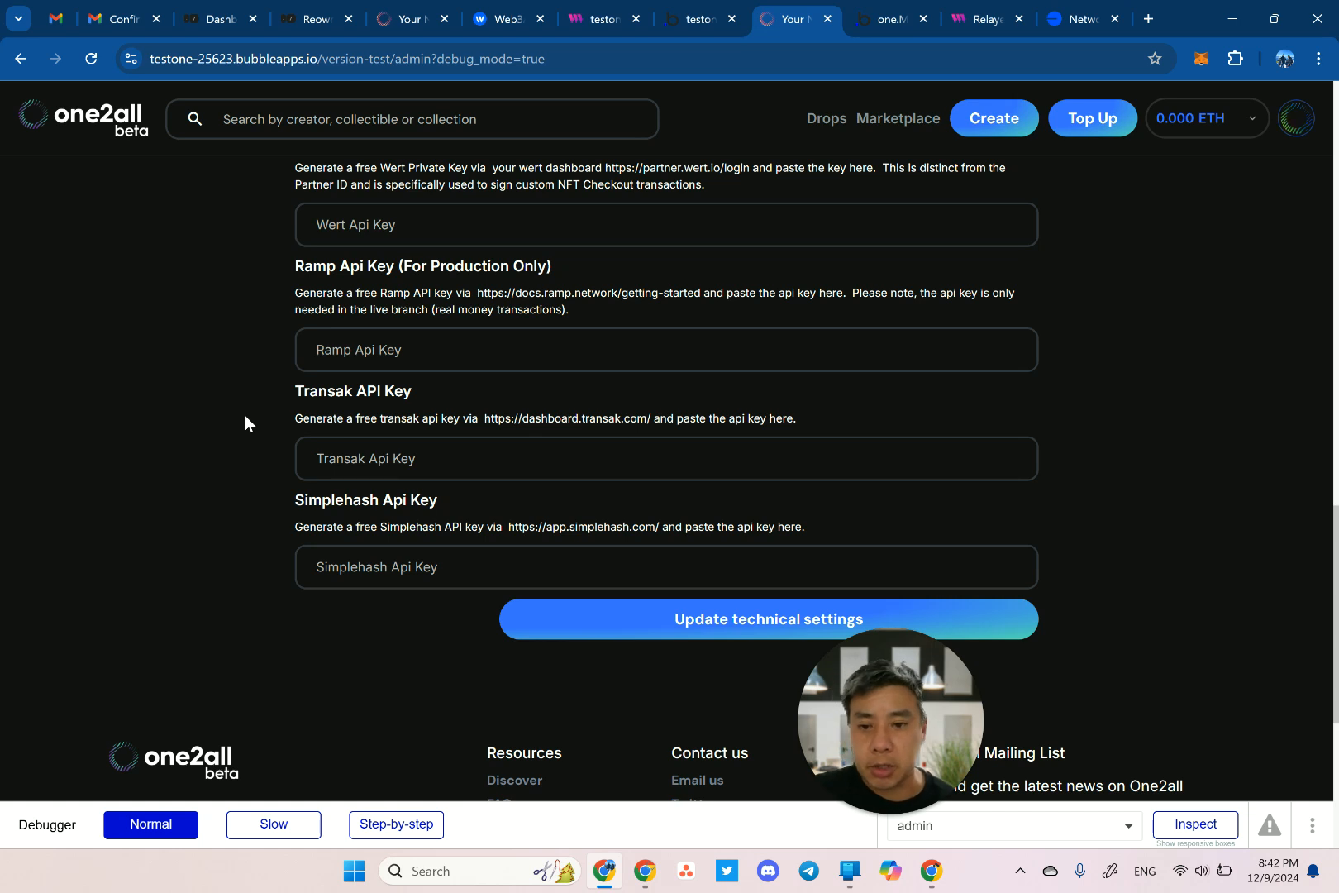
pyautogui.scroll(-2, 245, 417)
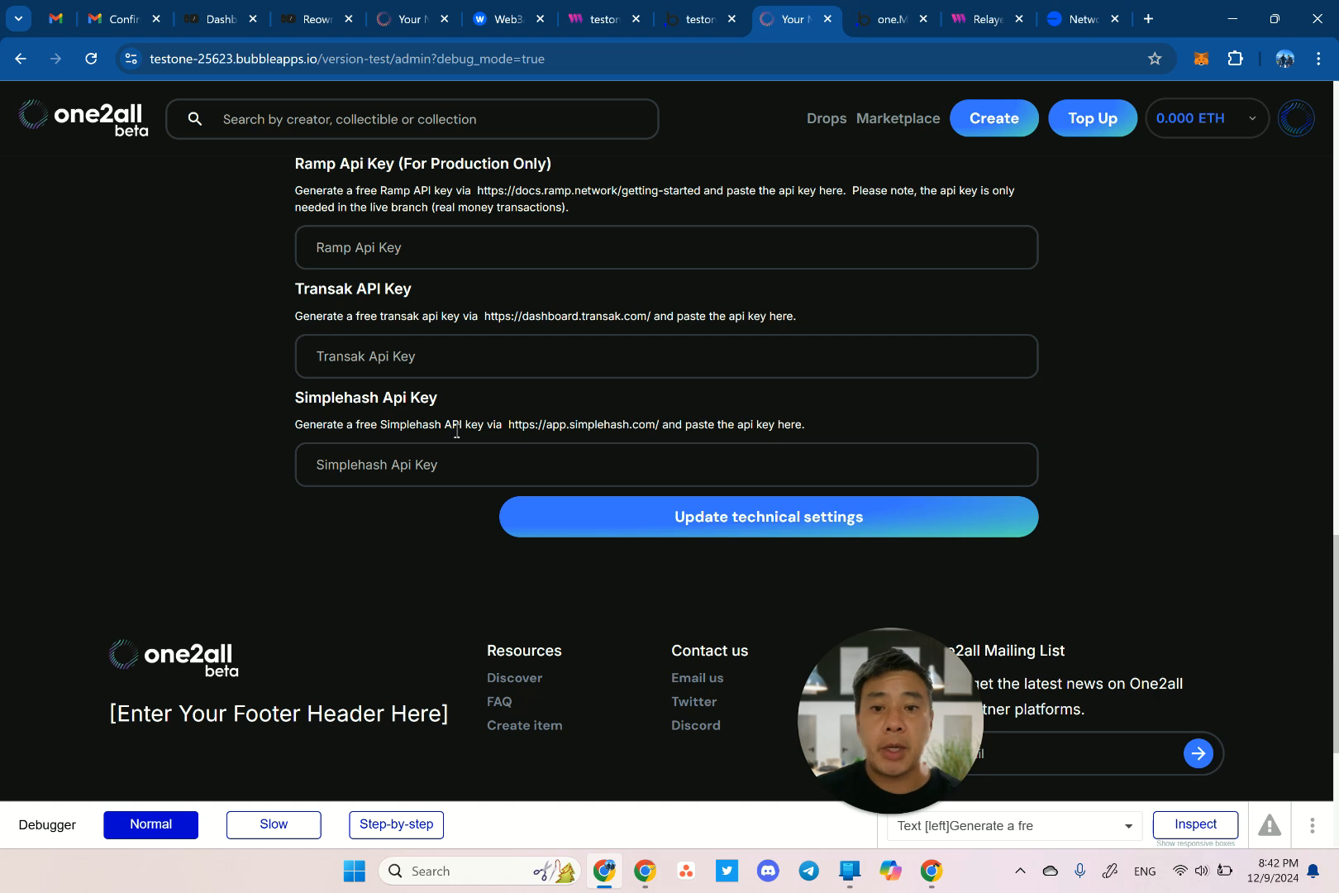
pyautogui.rightClick(583, 426)
# Open SimpleHash in a new tab and register with the test user's name, organization testone and e-mail.
pyautogui.click(641, 447)
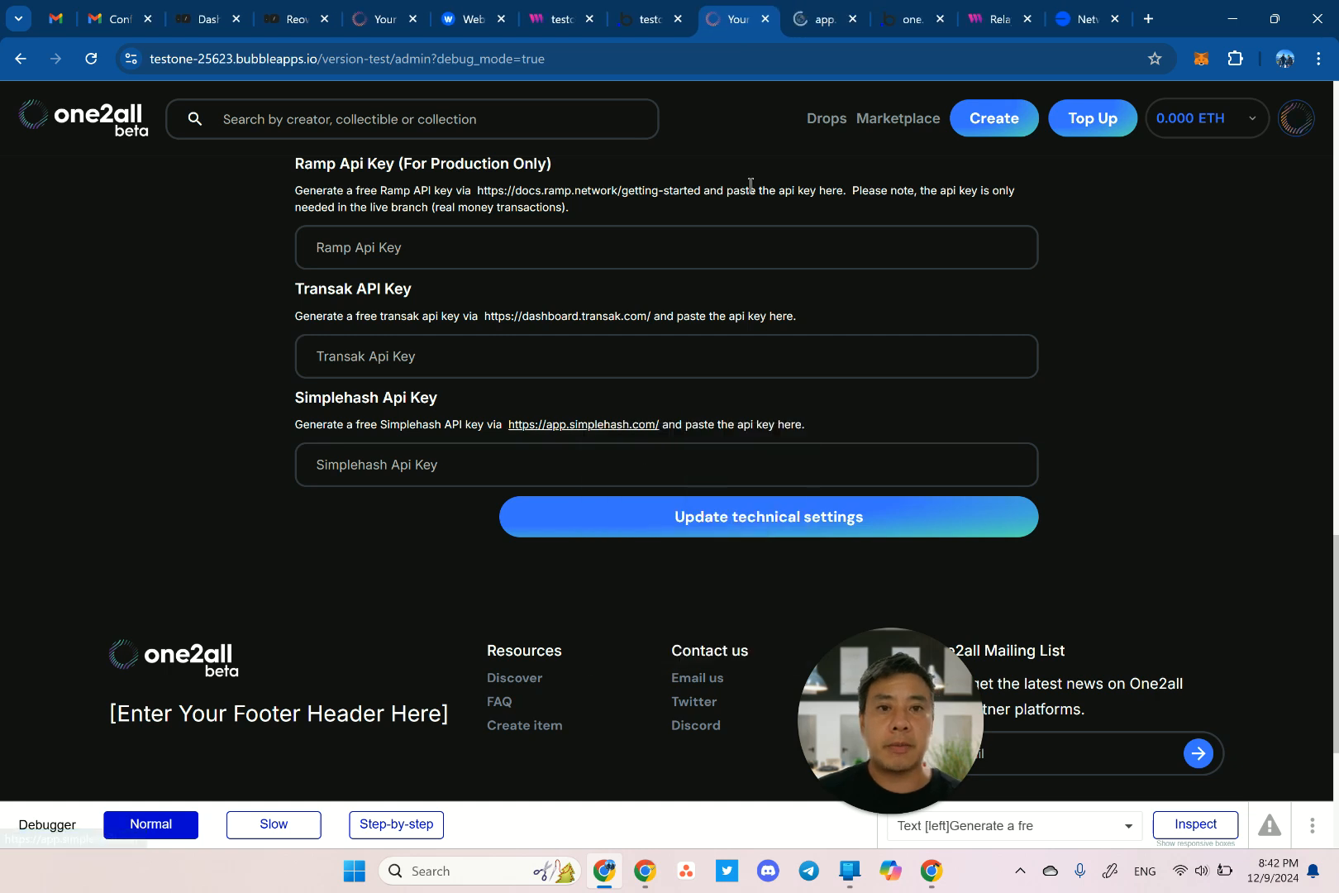
pyautogui.click(821, 23)
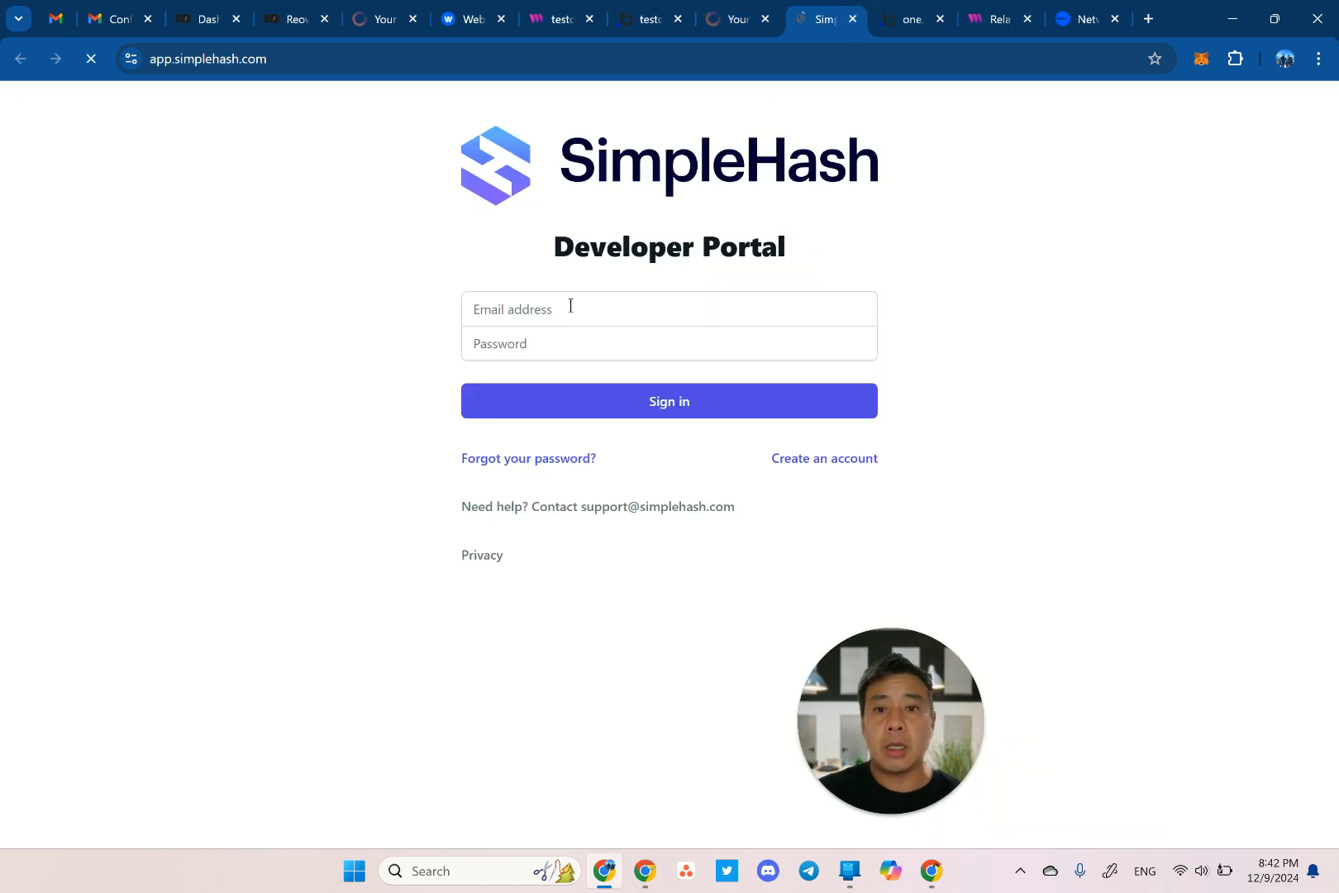
pyautogui.click(824, 458)
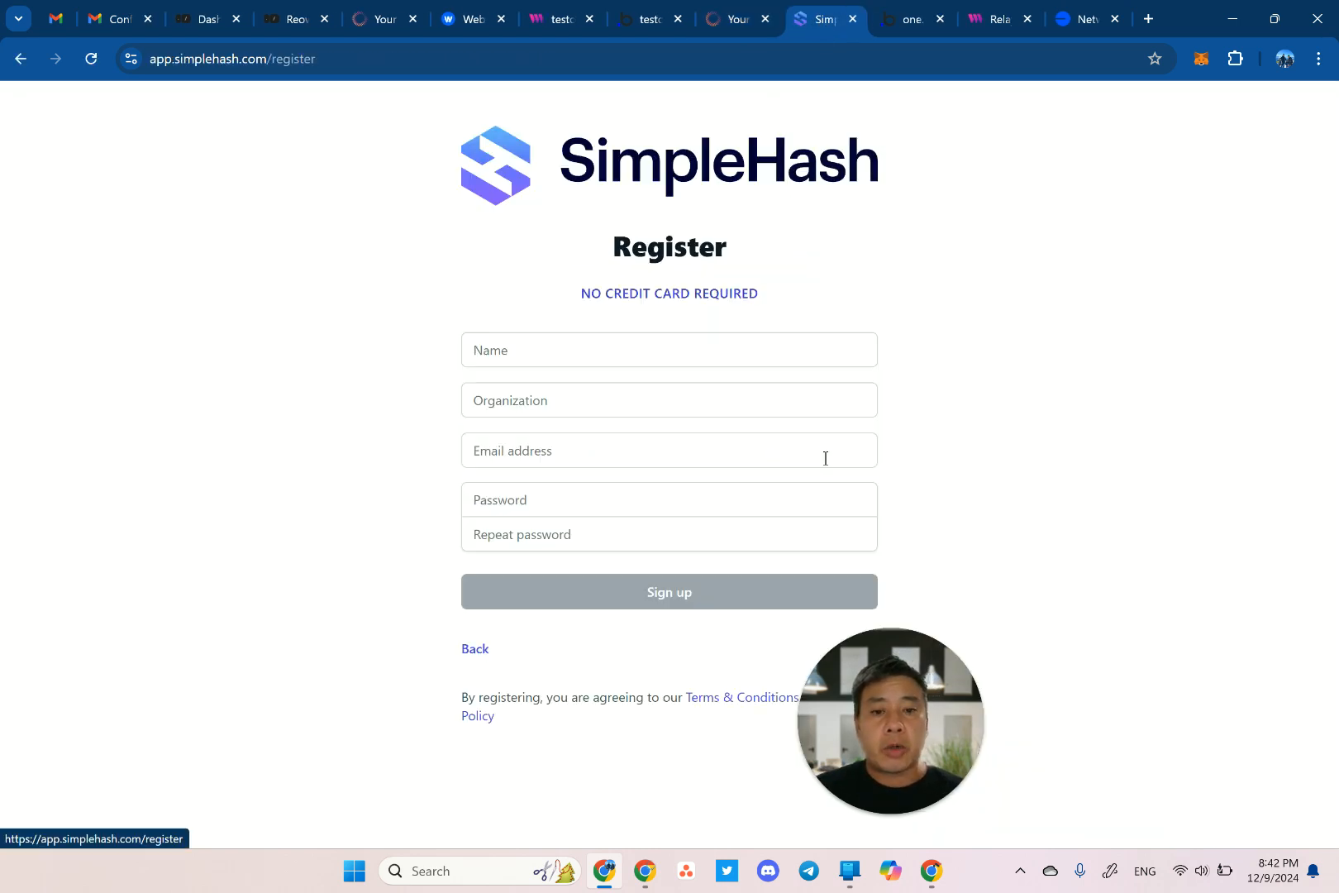
pyautogui.click(580, 362)
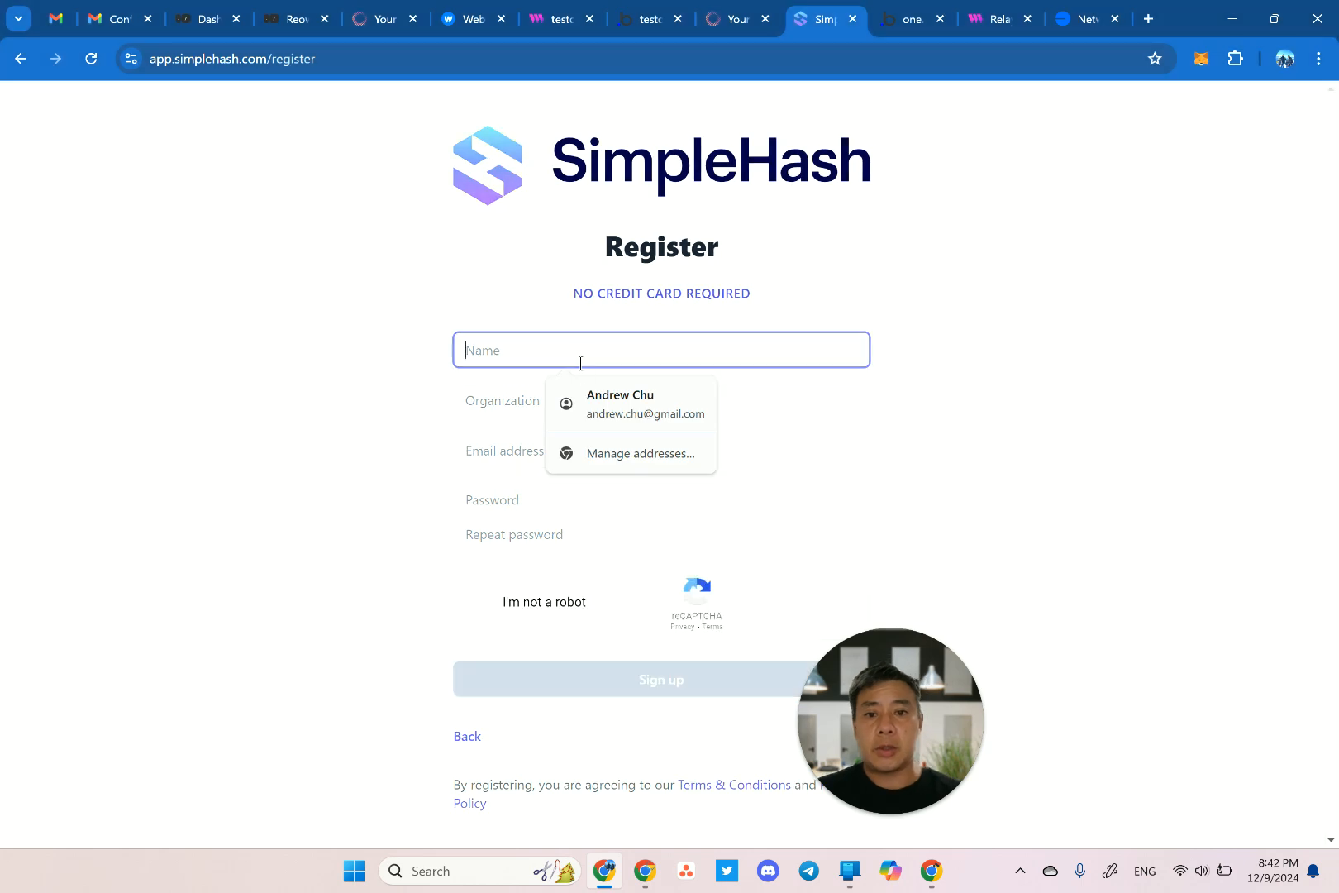
pyautogui.write('Chusla')
pyautogui.press('Tab')
pyautogui.write('testone')
pyautogui.press('Tab')
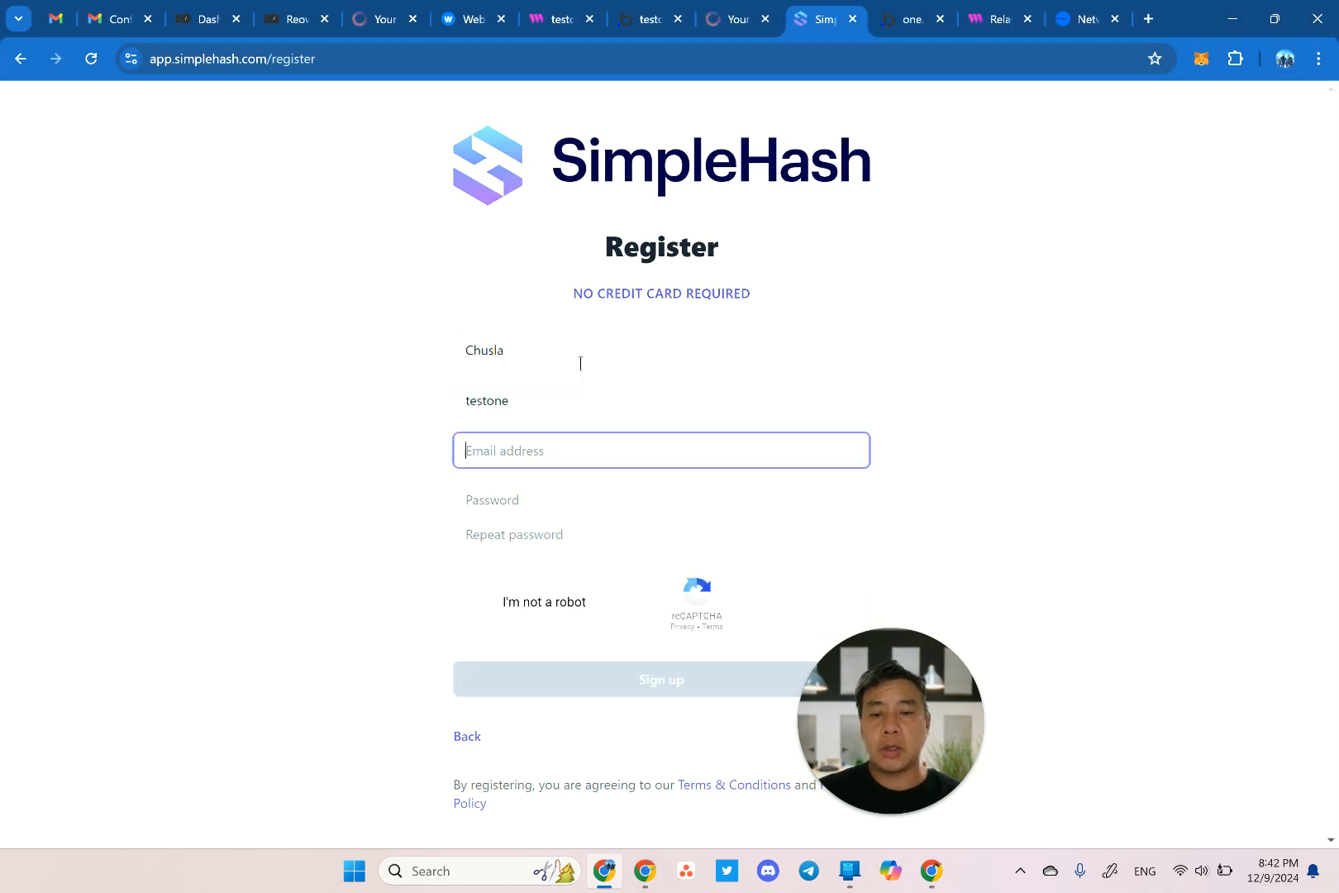
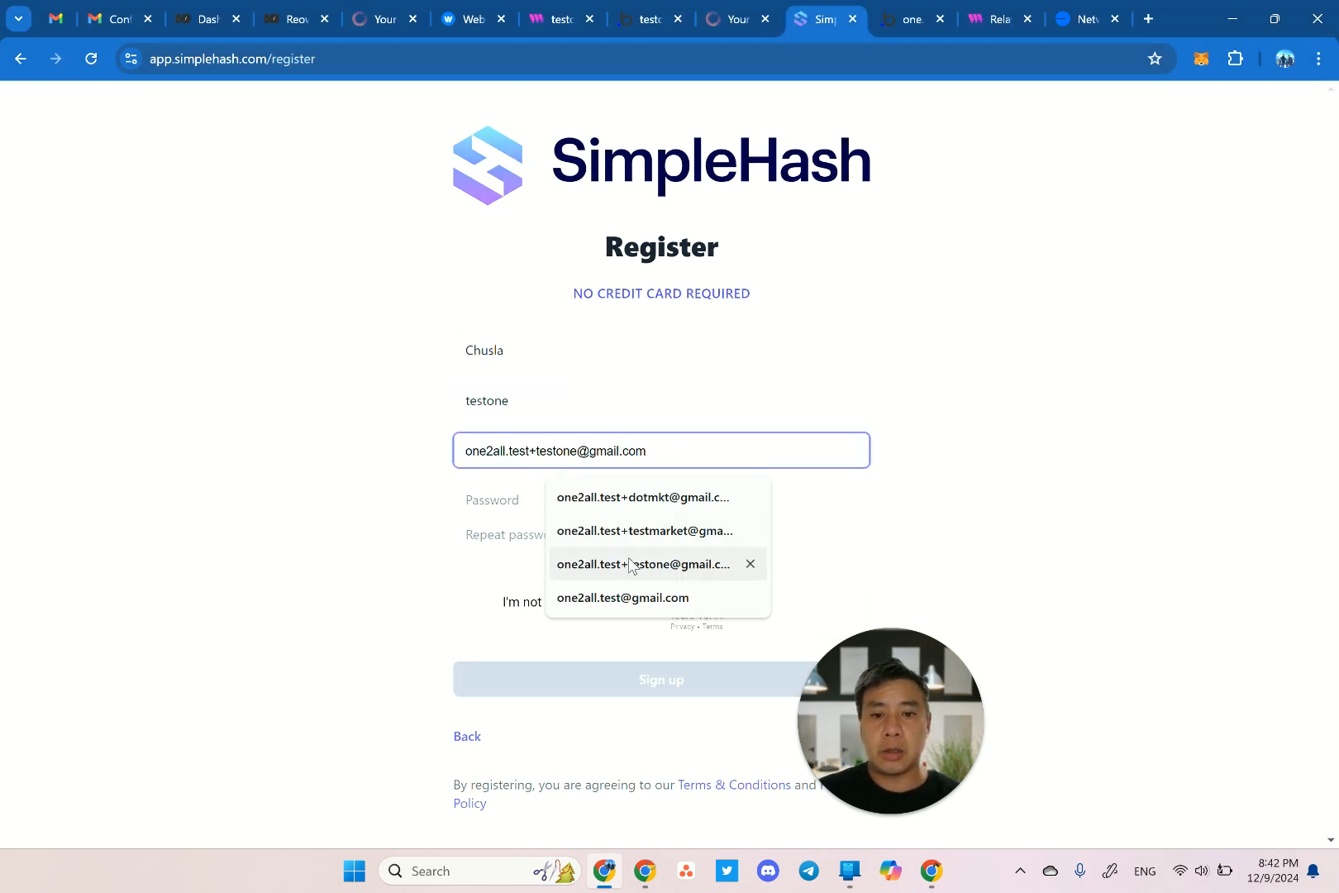
pyautogui.click(630, 564)
# Use Chrome's suggested strong password in both password fields.
pyautogui.press('Tab')
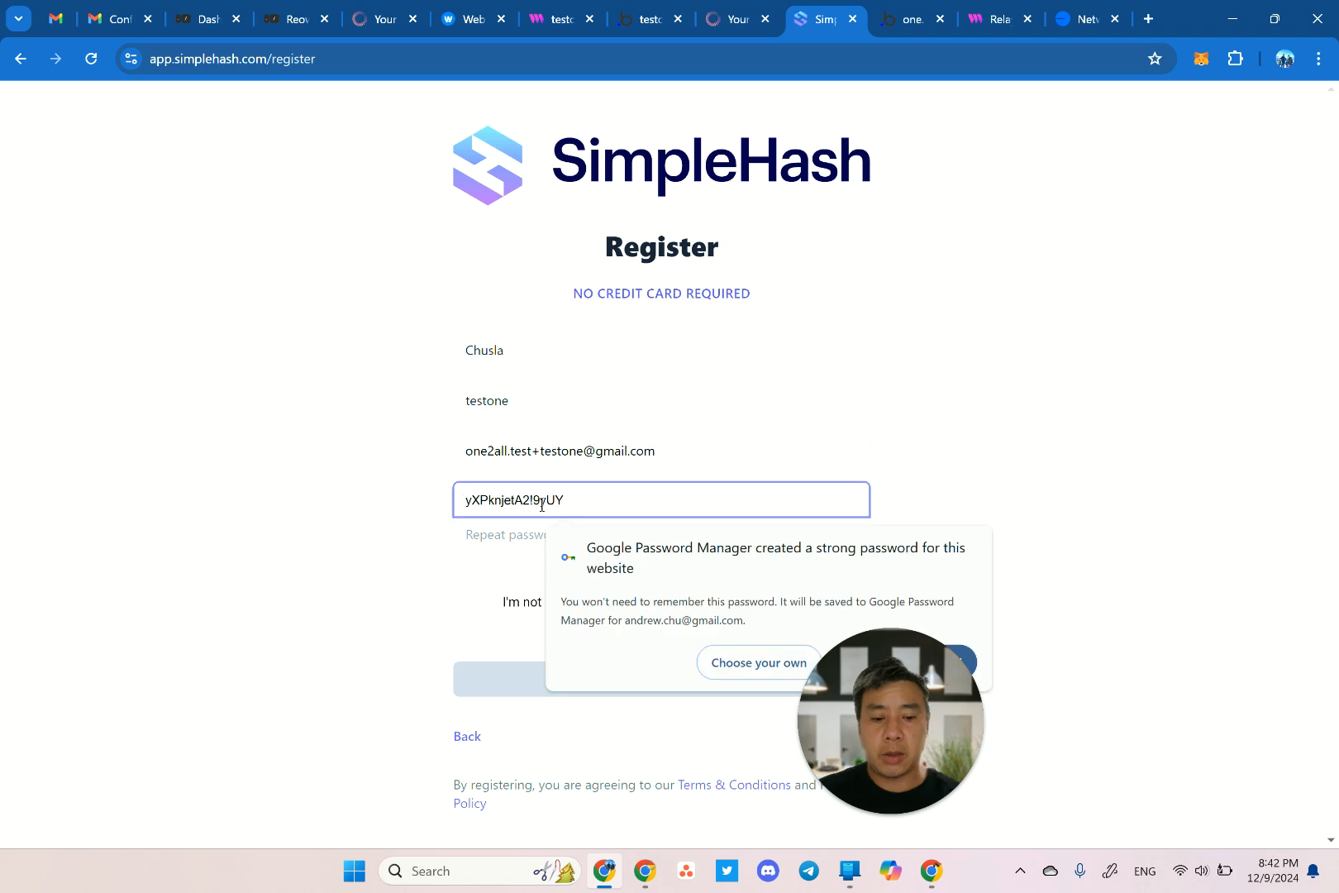
pyautogui.write('One')
pyautogui.hotkey('ctrl', 'a')
pyautogui.press('BackSpace')
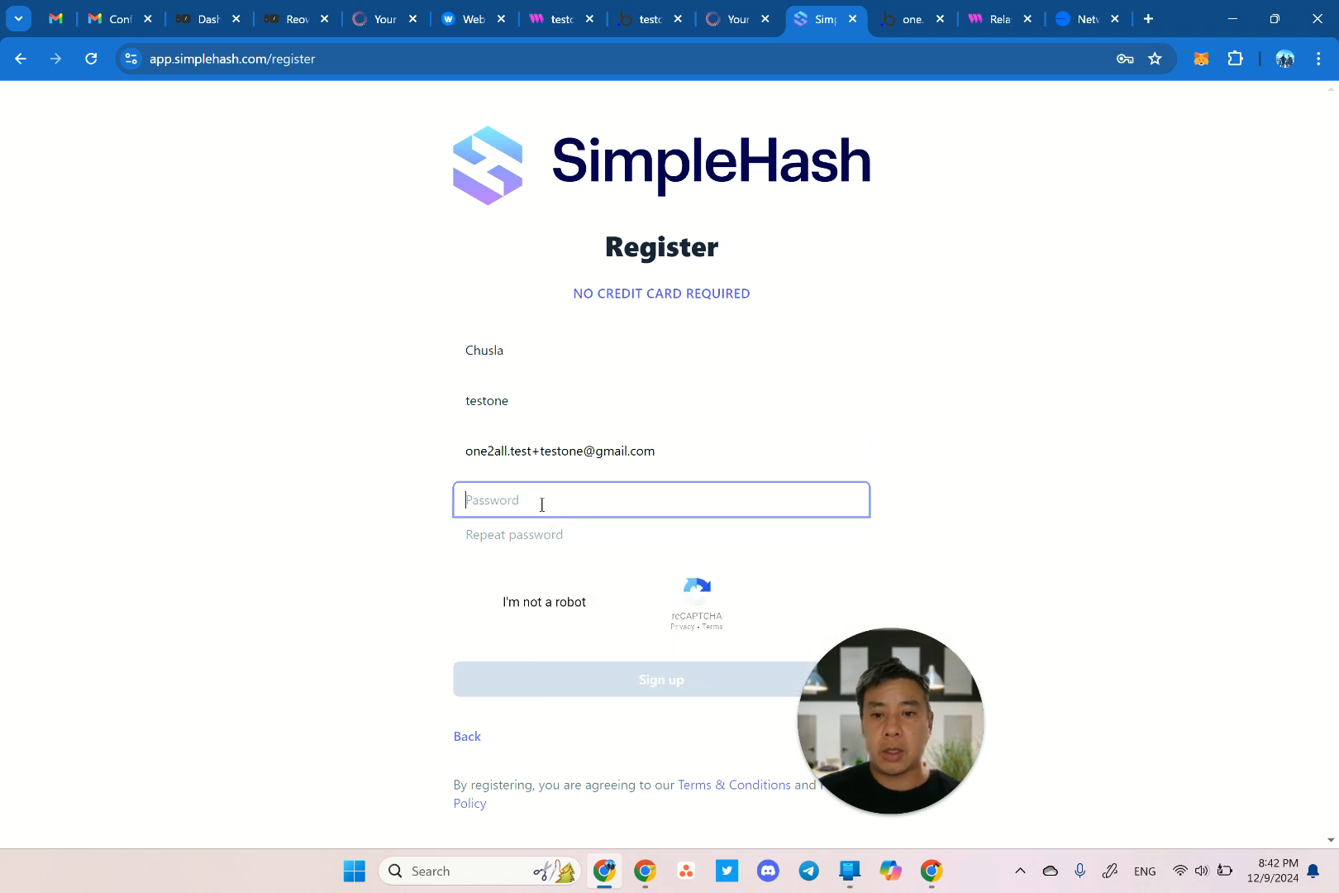
pyautogui.click(391, 535)
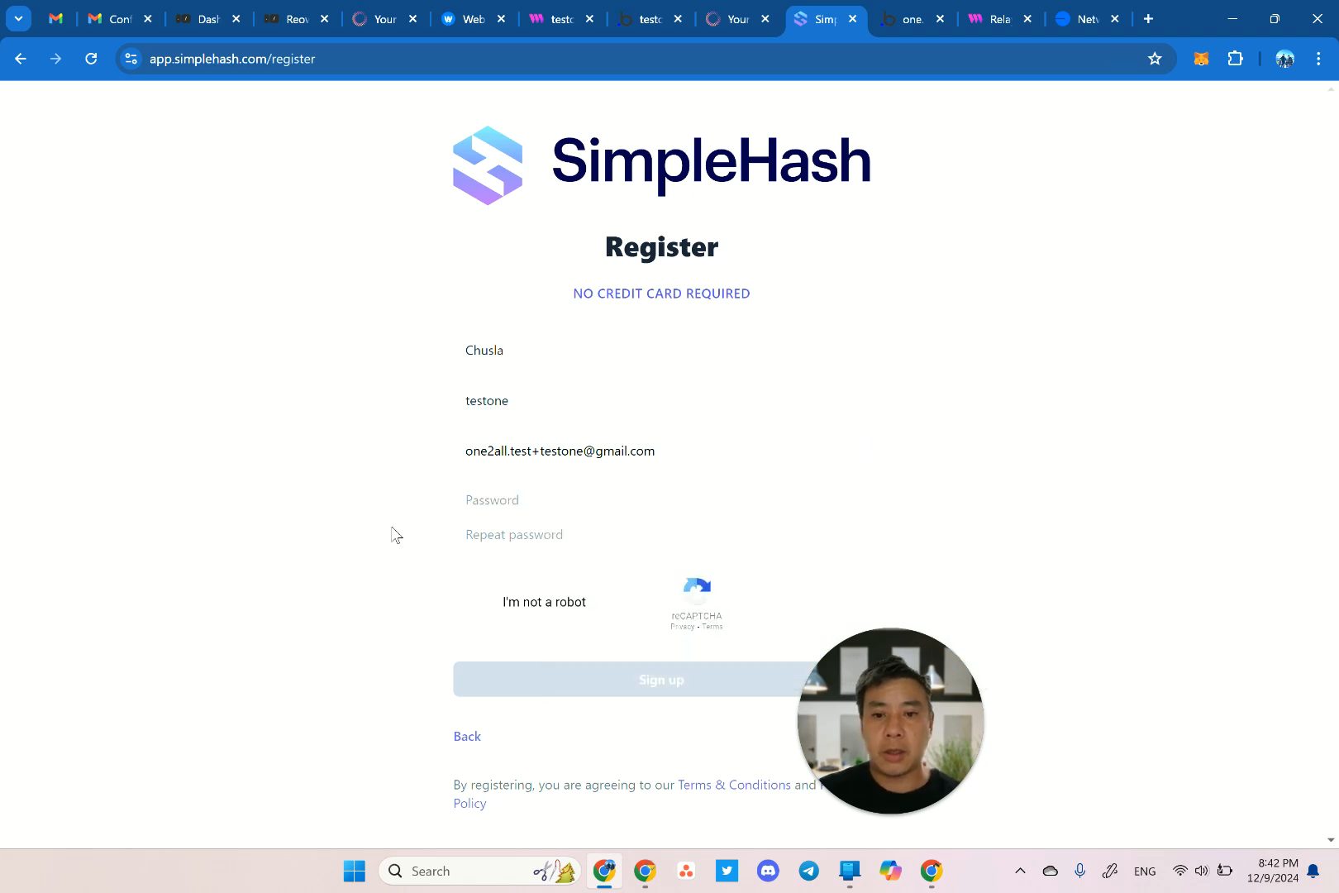
pyautogui.click(621, 502)
pyautogui.moveTo(871, 654); pyautogui.dragTo(1206, 660)
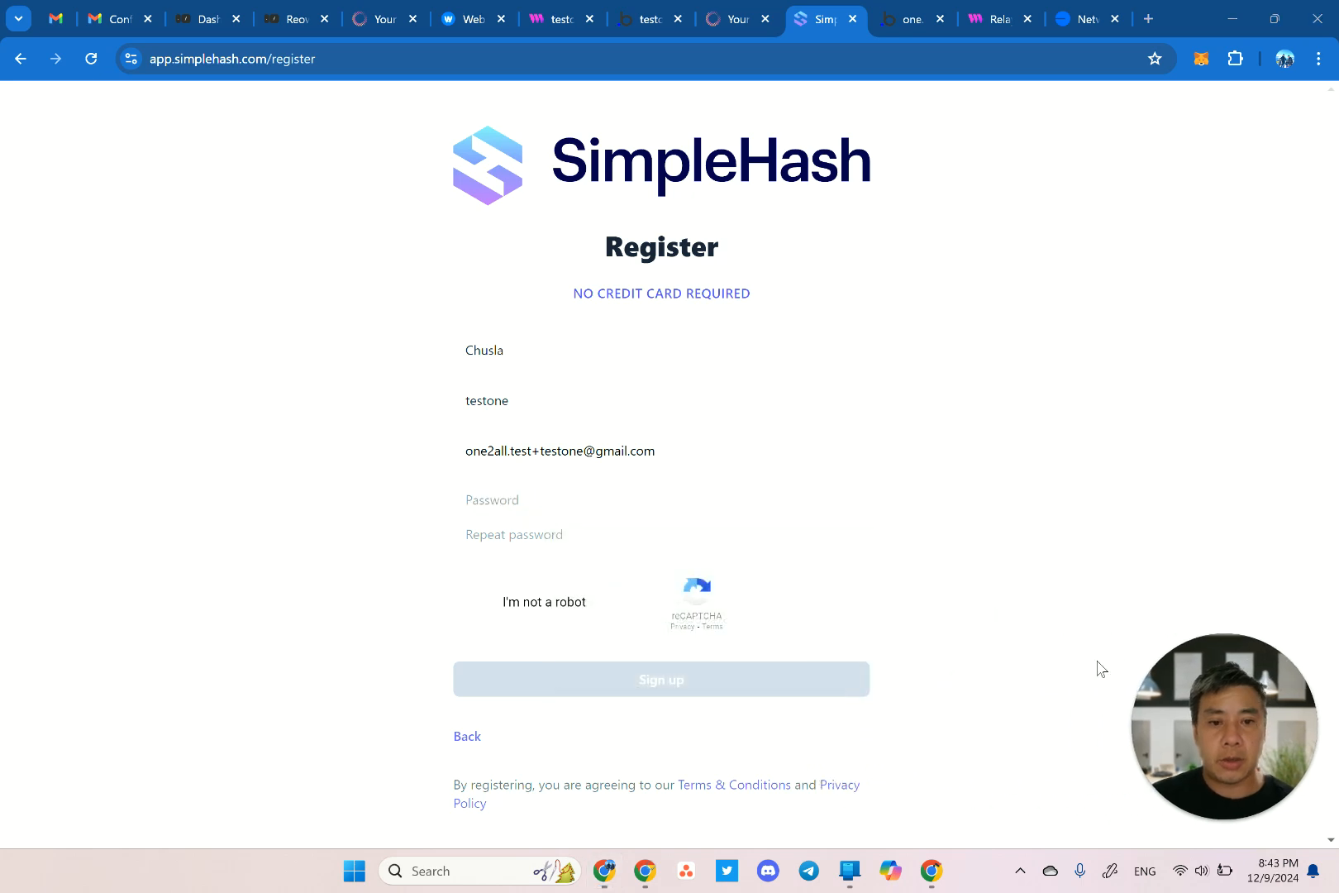
pyautogui.click(897, 654)
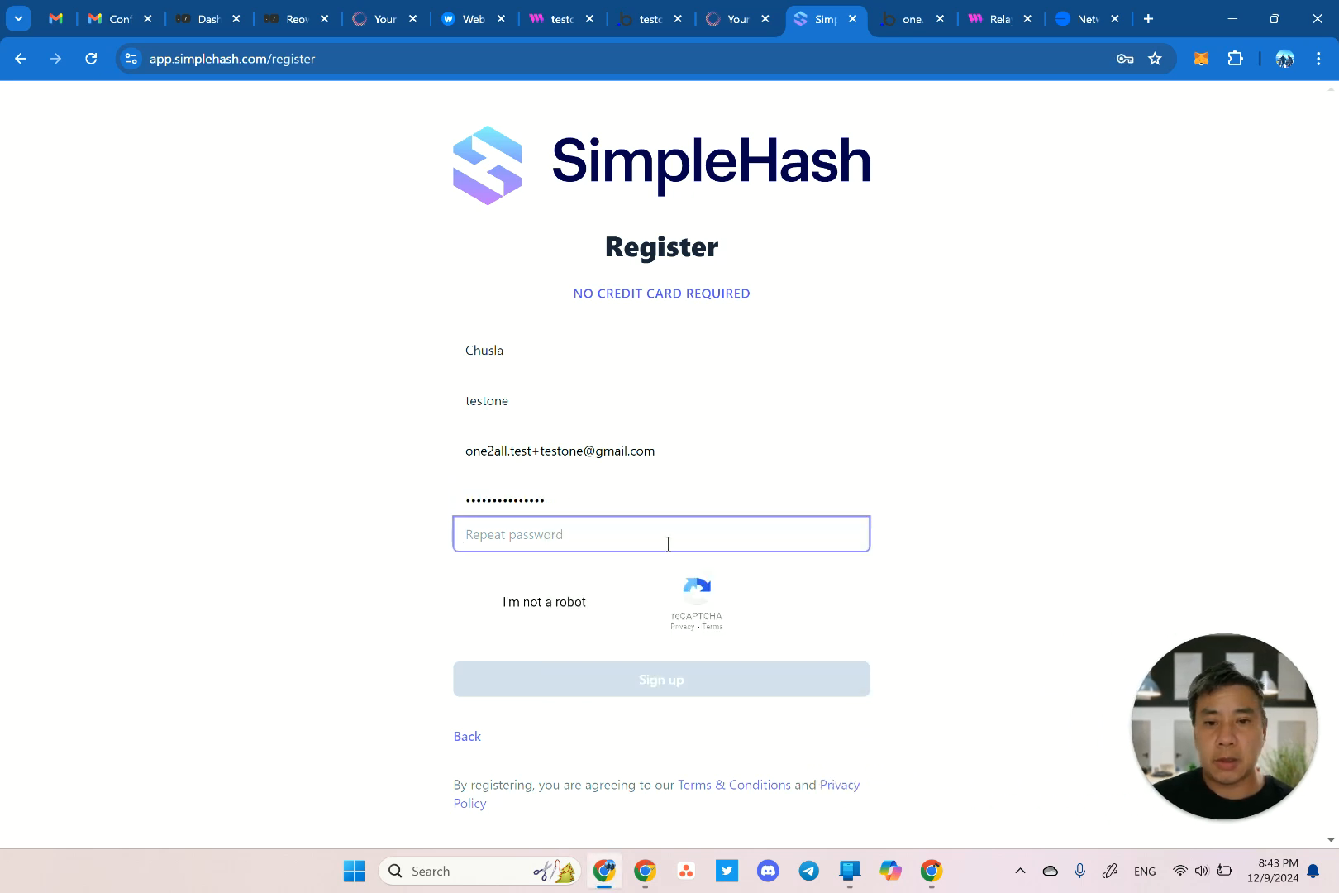
pyautogui.click(533, 501)
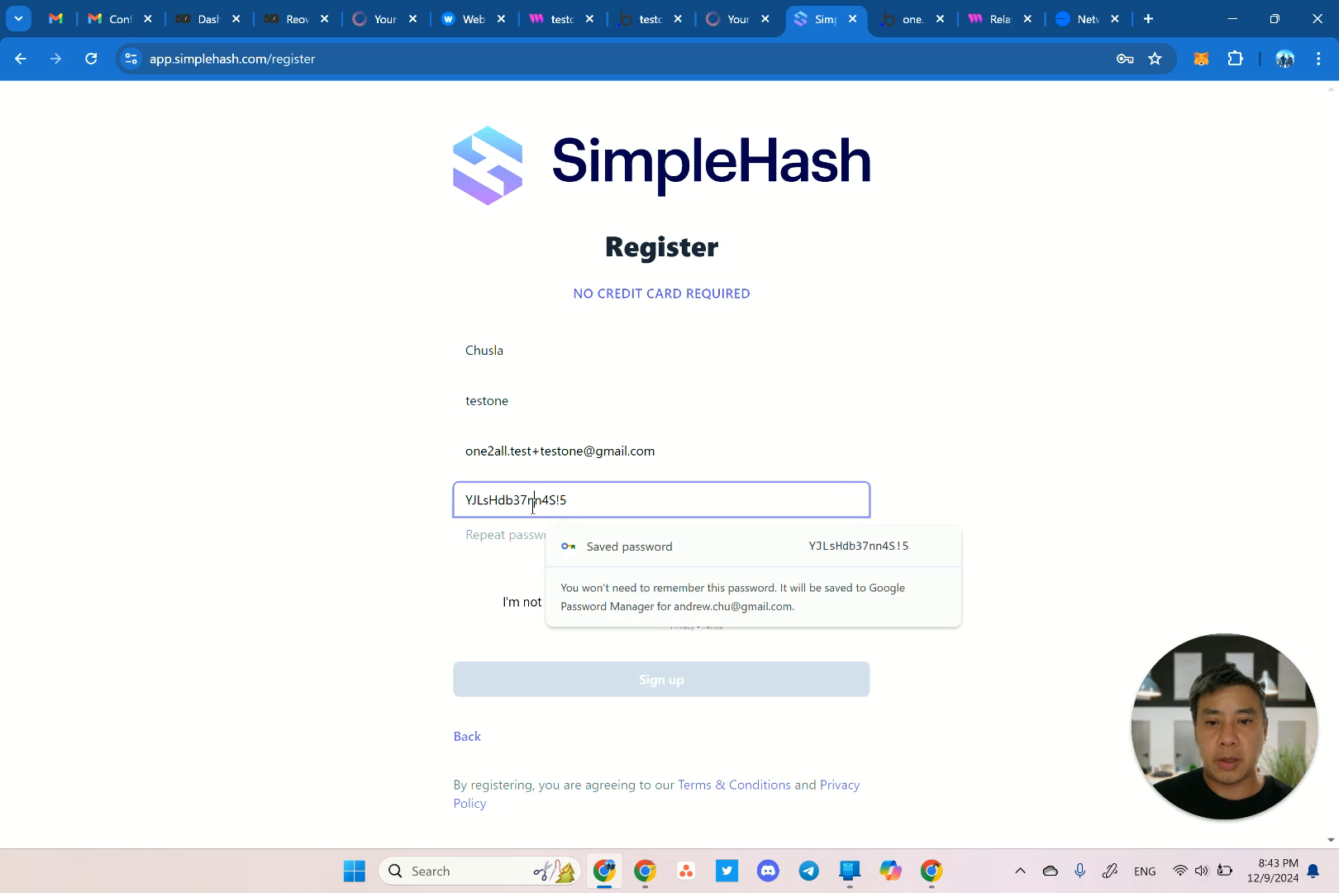
pyautogui.doubleClick(580, 499)
pyautogui.click(498, 535)
pyautogui.hotkey('ctrl', 'v')
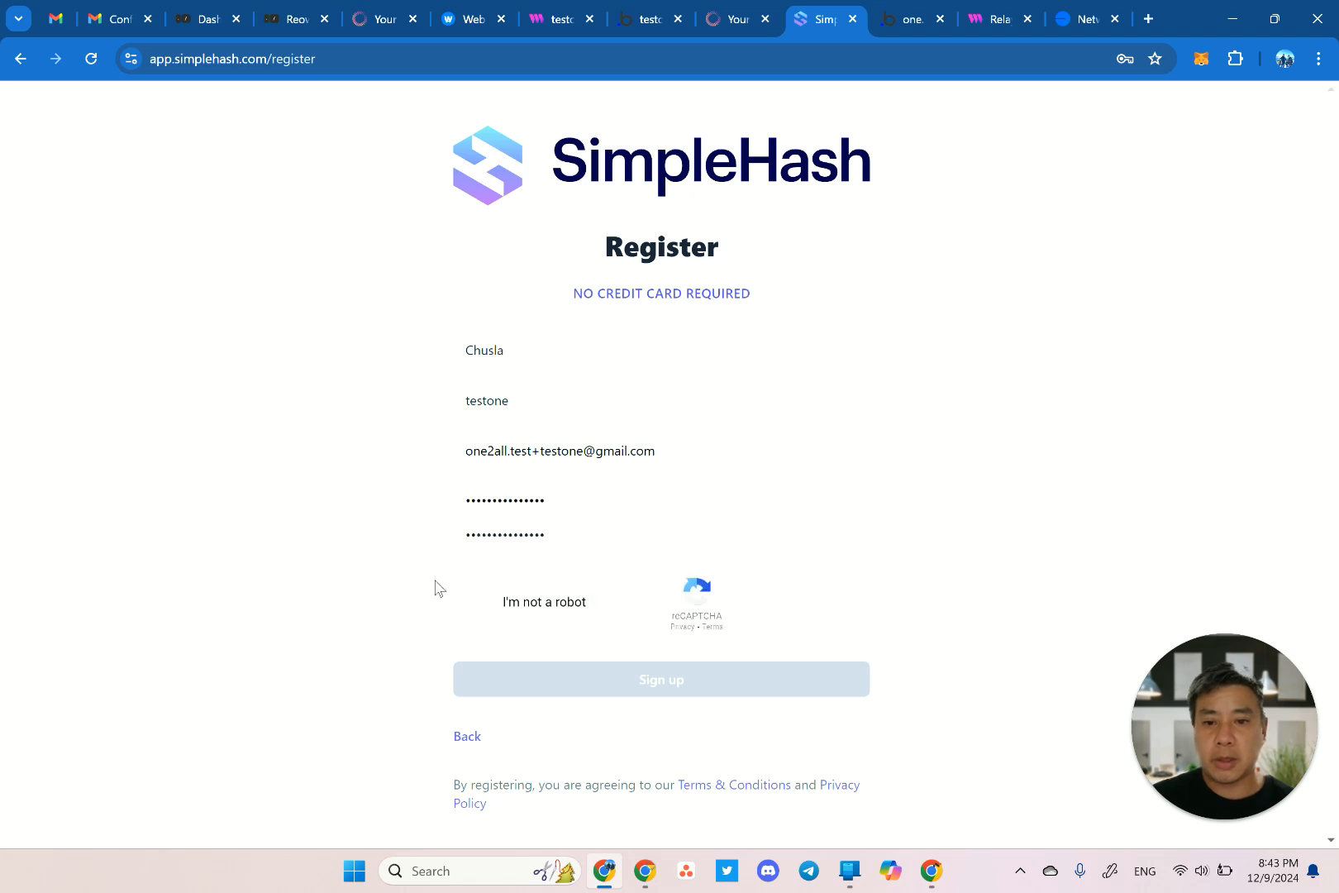
# Pass the reCAPTCHA check and submit the Sign up form.
pyautogui.click(473, 602)
pyautogui.click(556, 670)
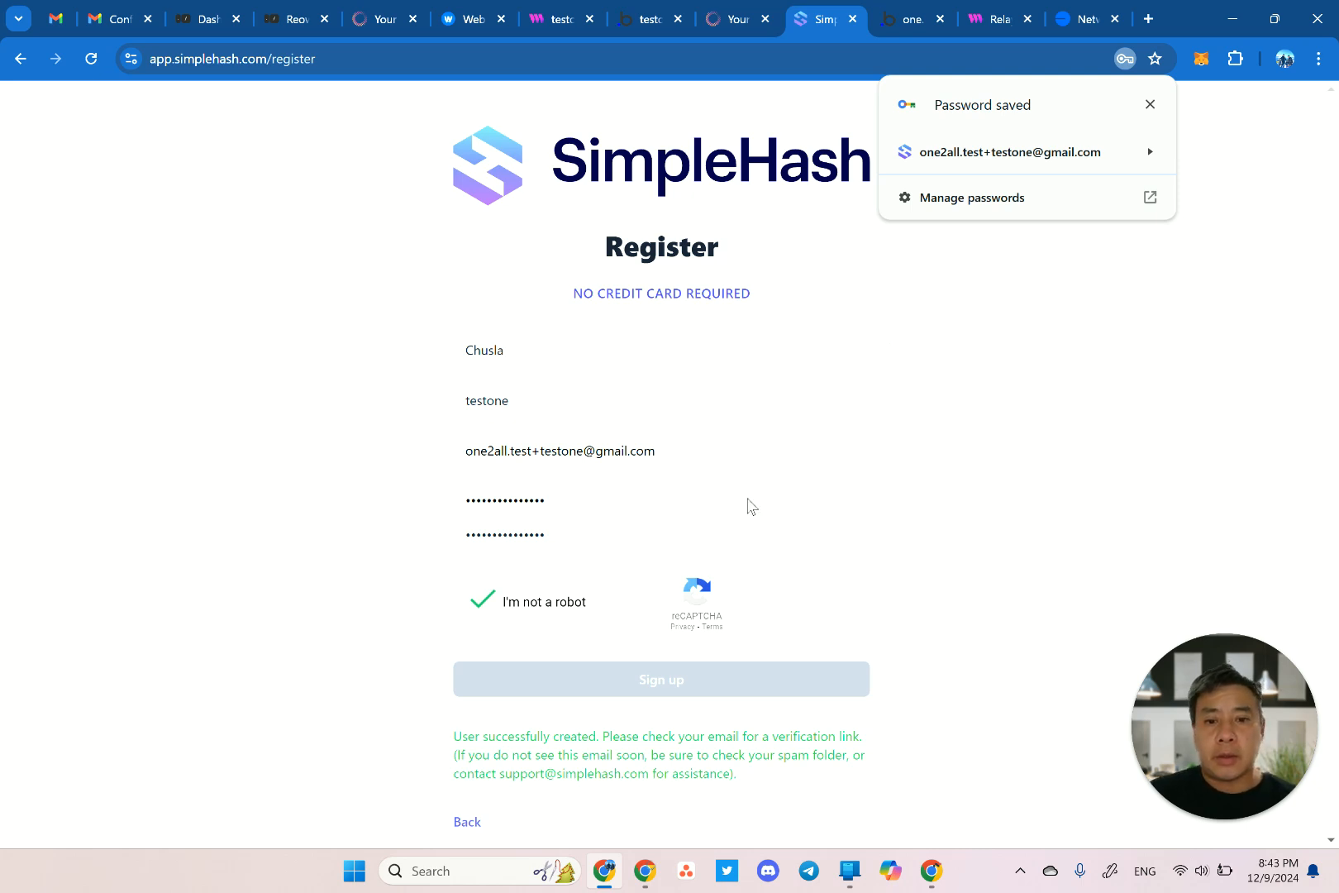
pyautogui.scroll(-1, 749, 505)
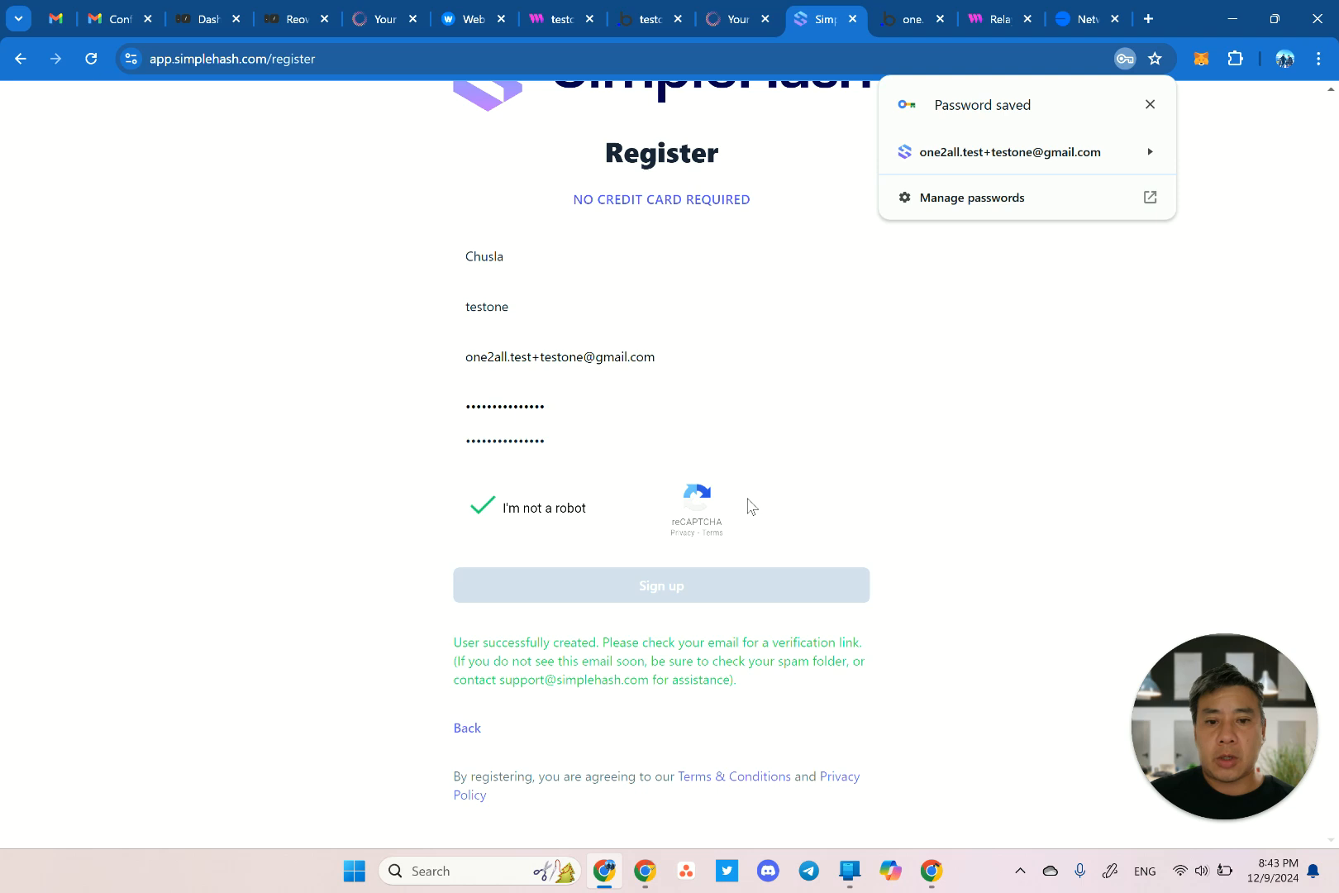
# Open the SimpleHash verification e-mail in Gmail and verify the account.
pyautogui.click(117, 22)
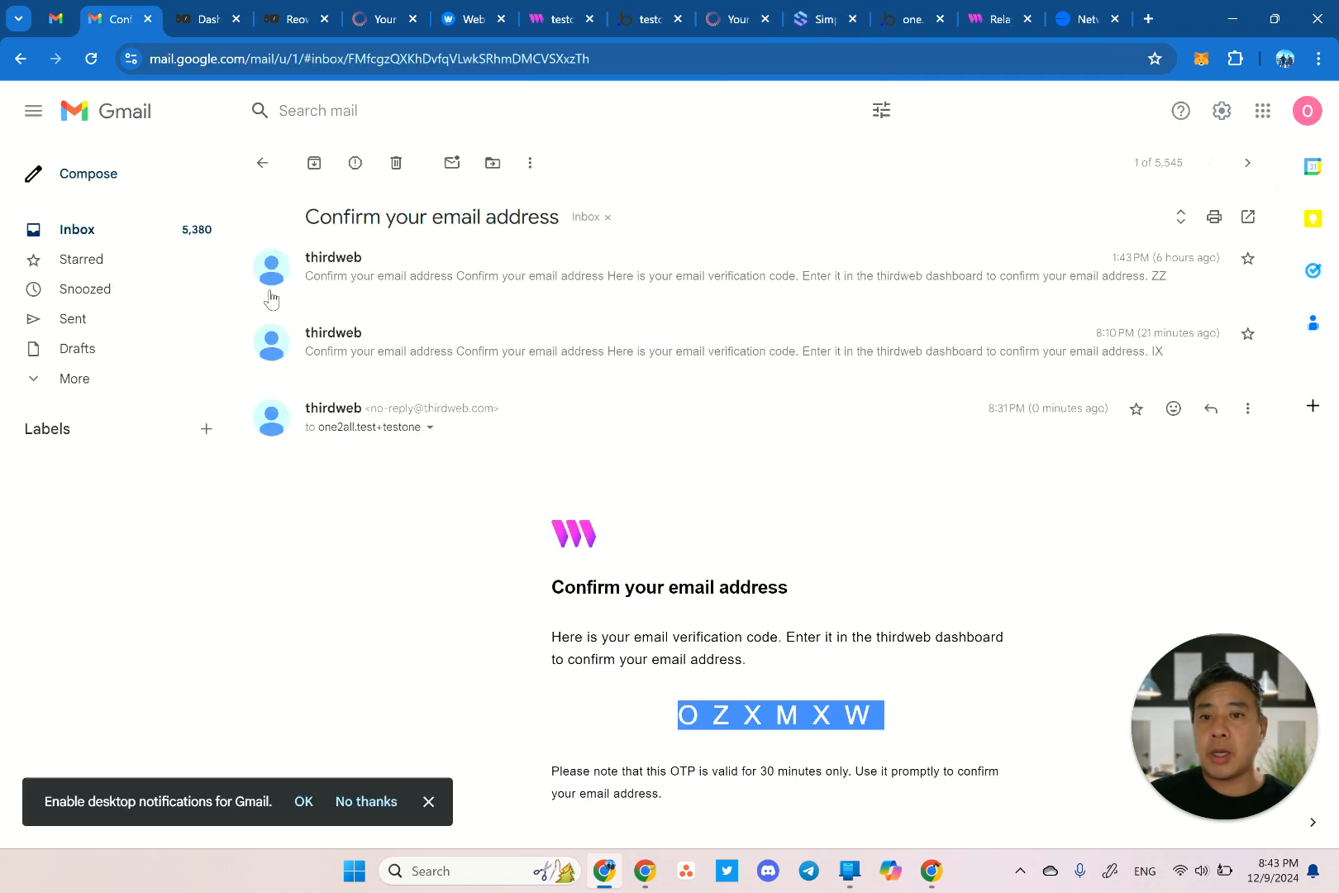
pyautogui.click(128, 235)
pyautogui.click(620, 265)
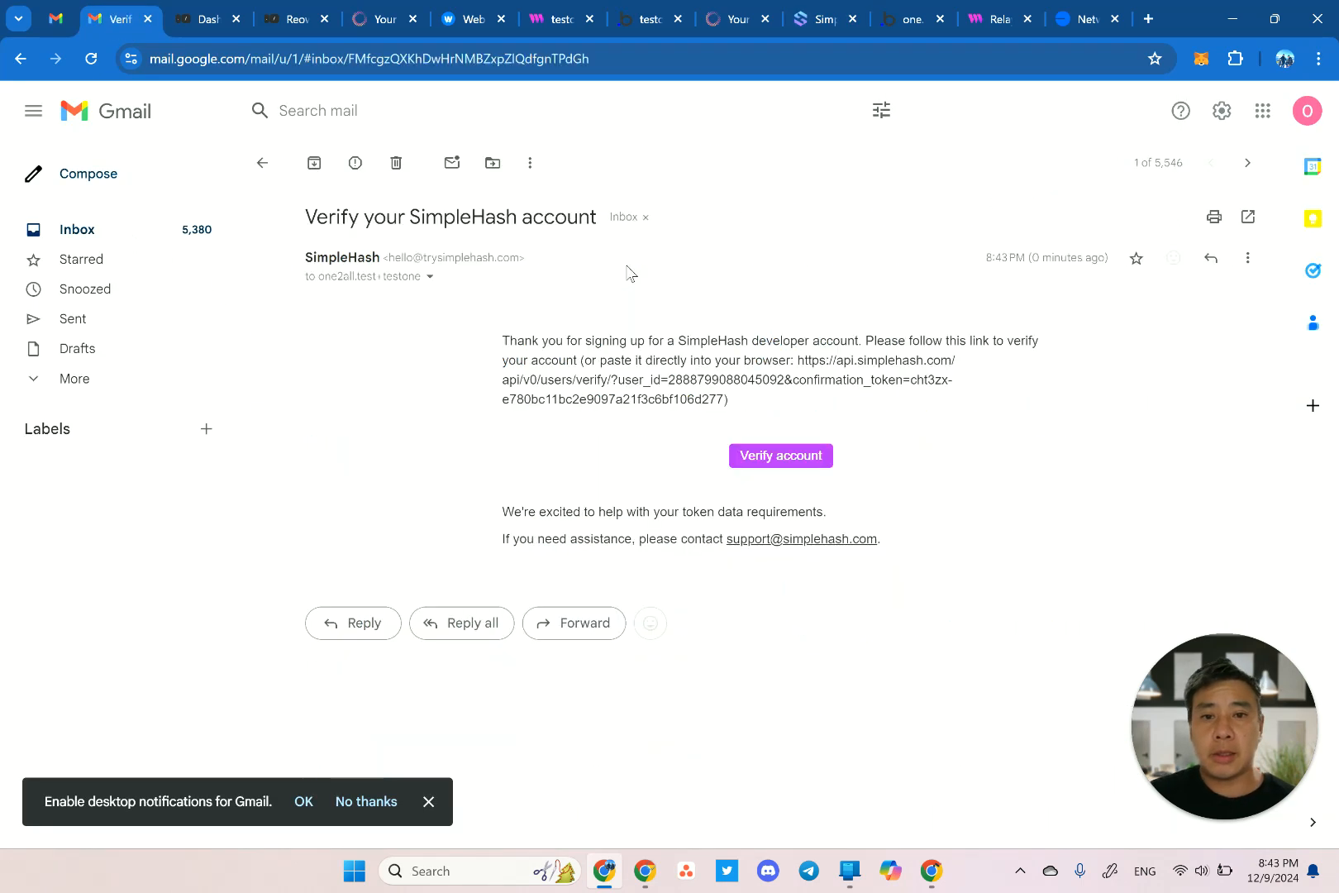
pyautogui.click(799, 504)
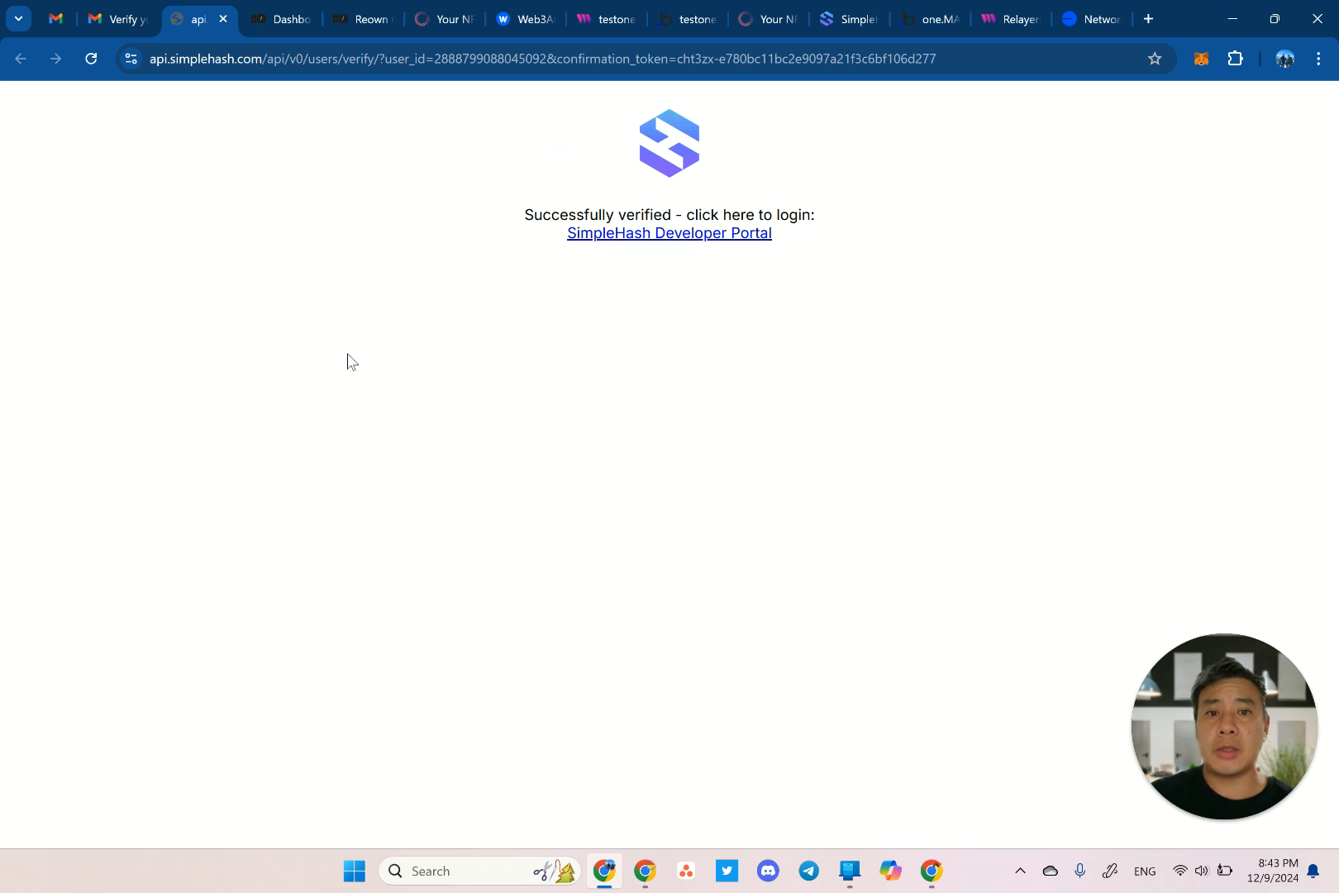
# Sign in to the developer portal, generate an API key named testone and copy it.
pyautogui.click(641, 234)
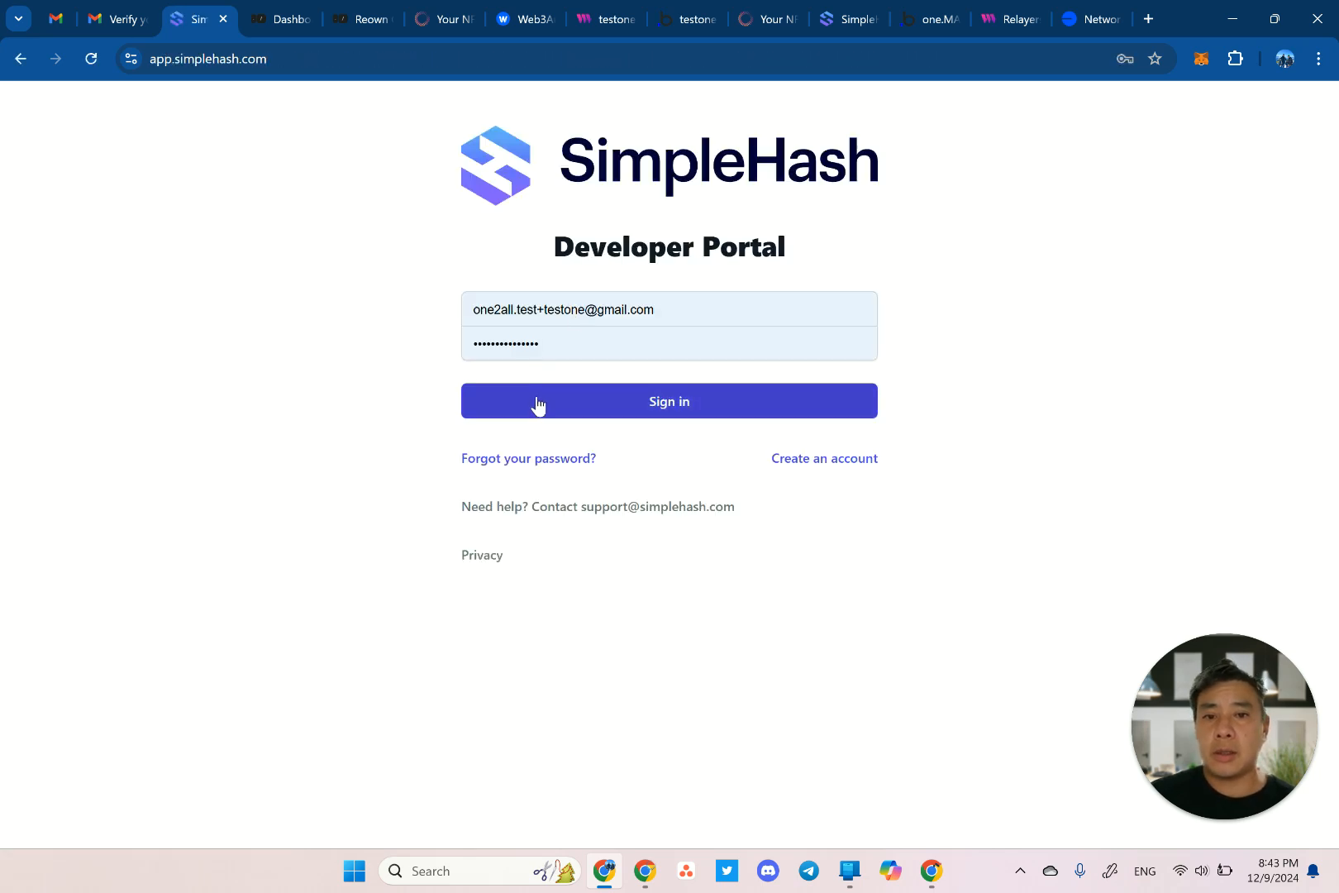
pyautogui.click(536, 399)
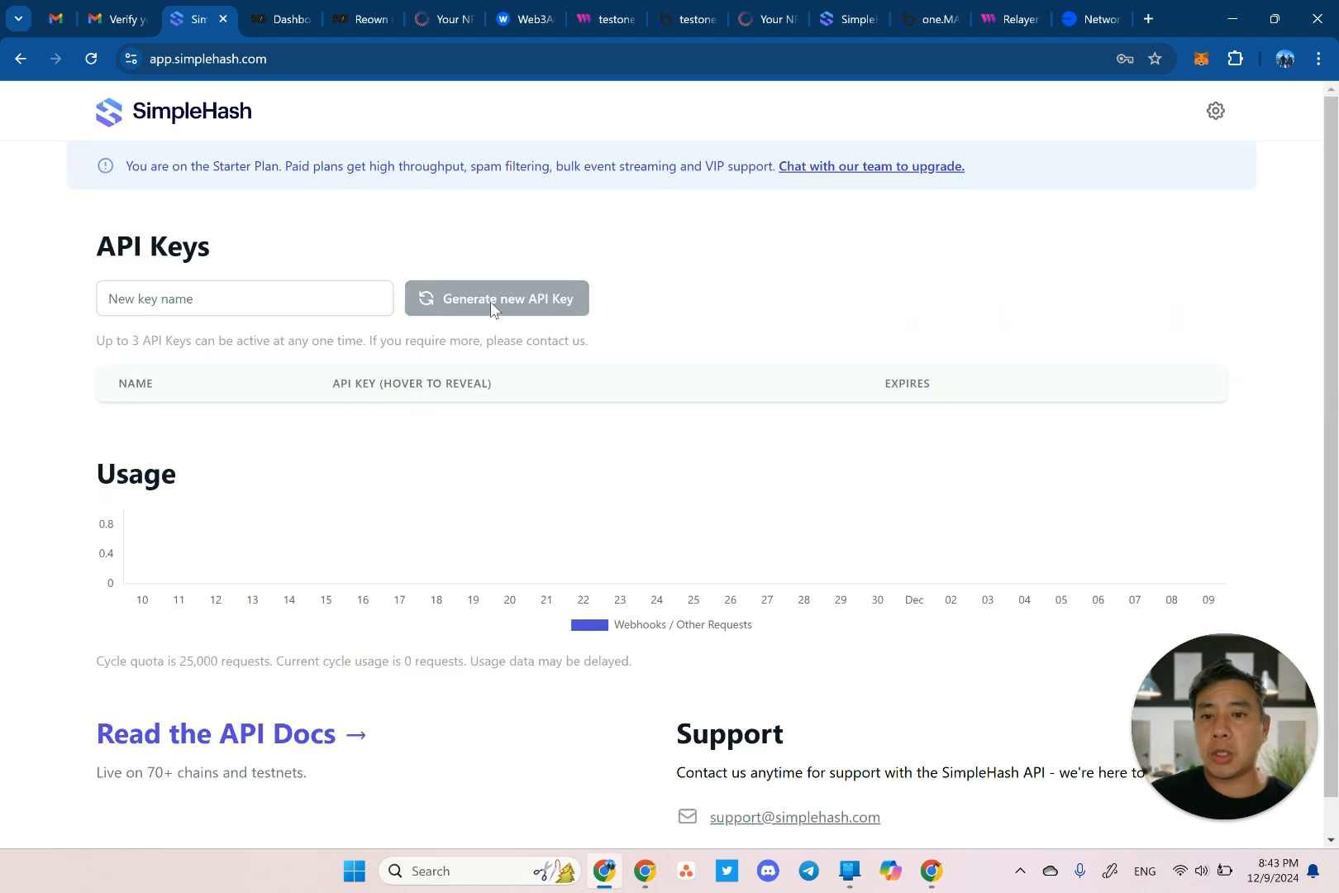
pyautogui.click(289, 308)
pyautogui.write('testone')
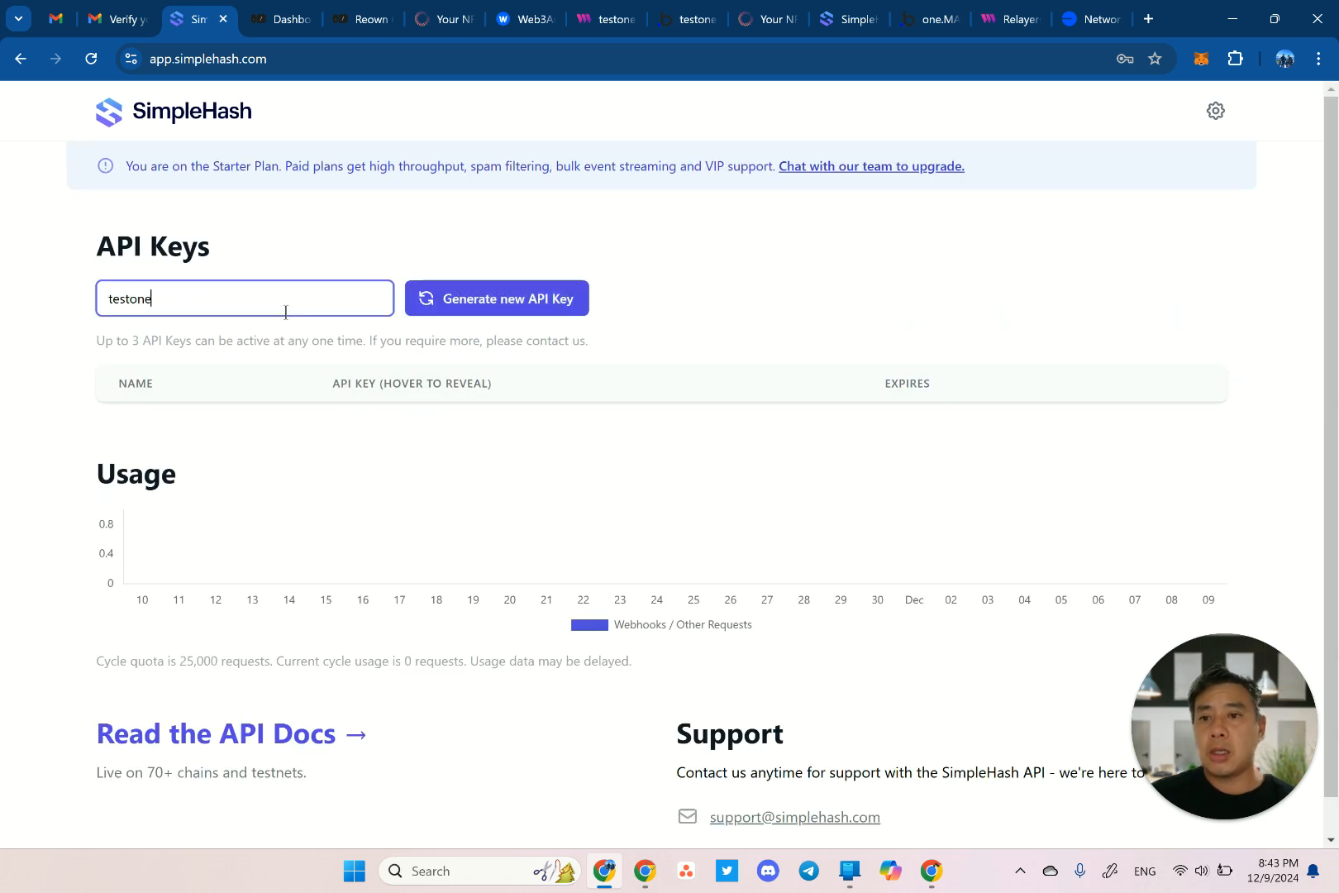
pyautogui.click(478, 310)
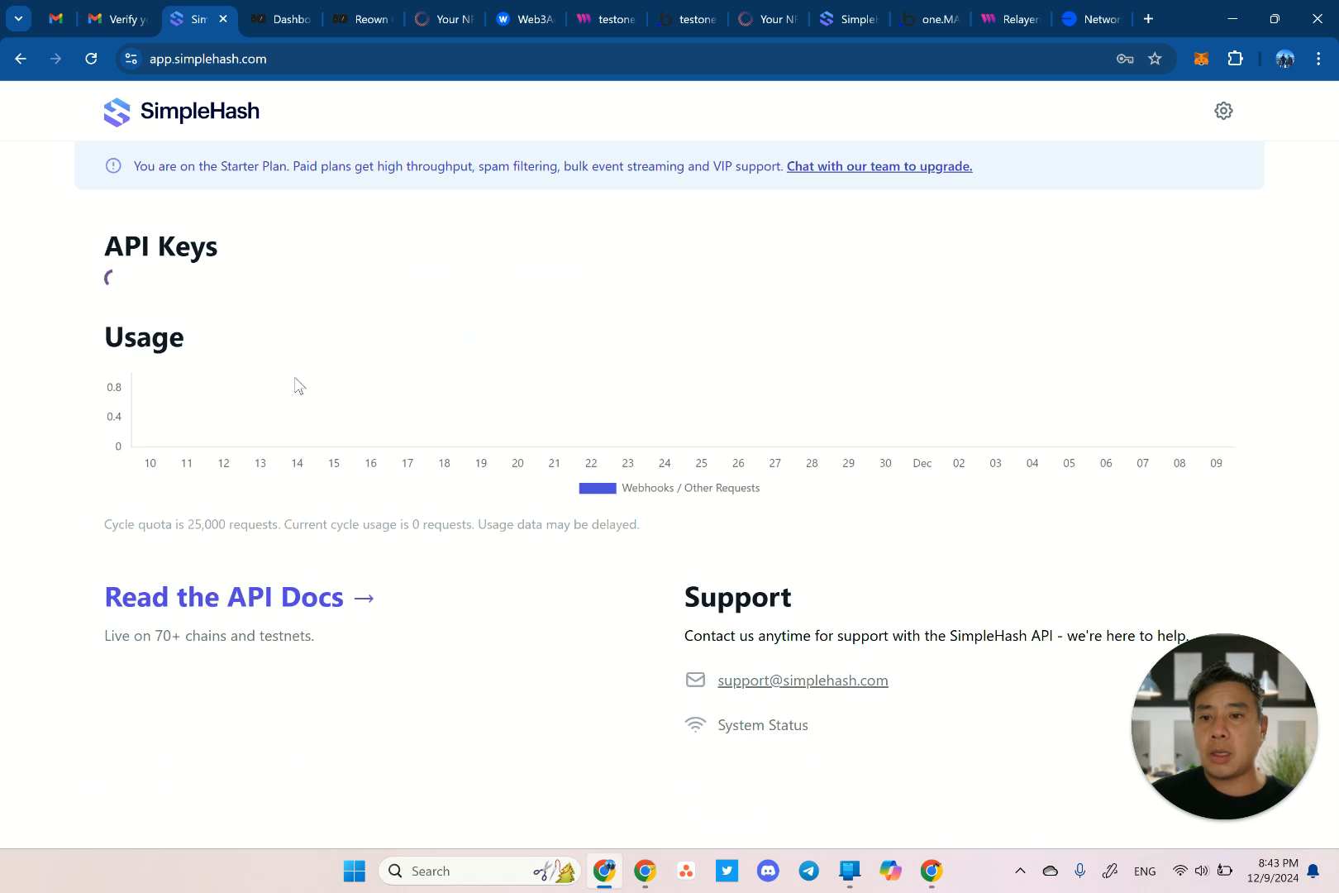
pyautogui.moveTo(709, 428)
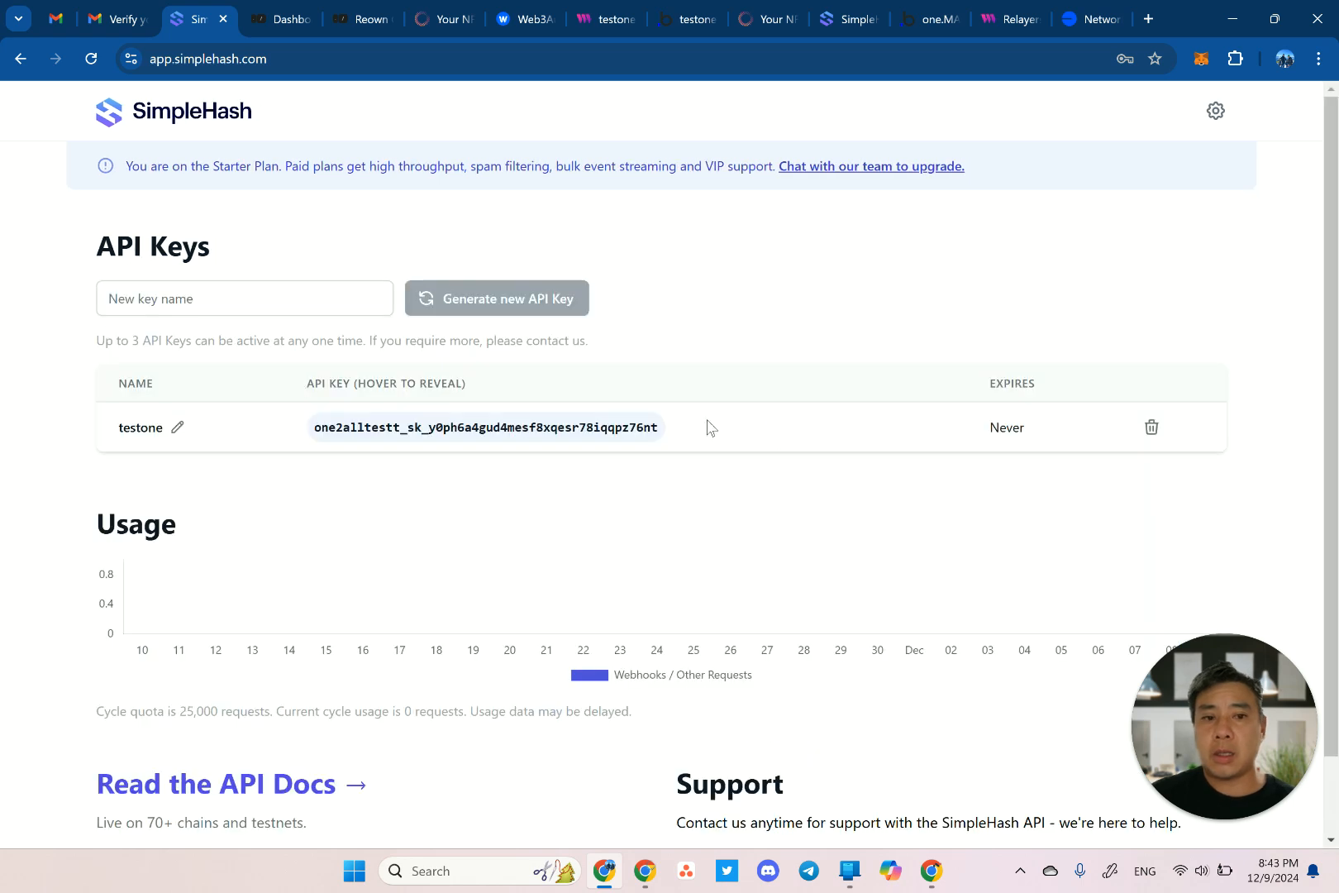
pyautogui.doubleClick(446, 430)
pyautogui.hotkey('ctrl', 'c')
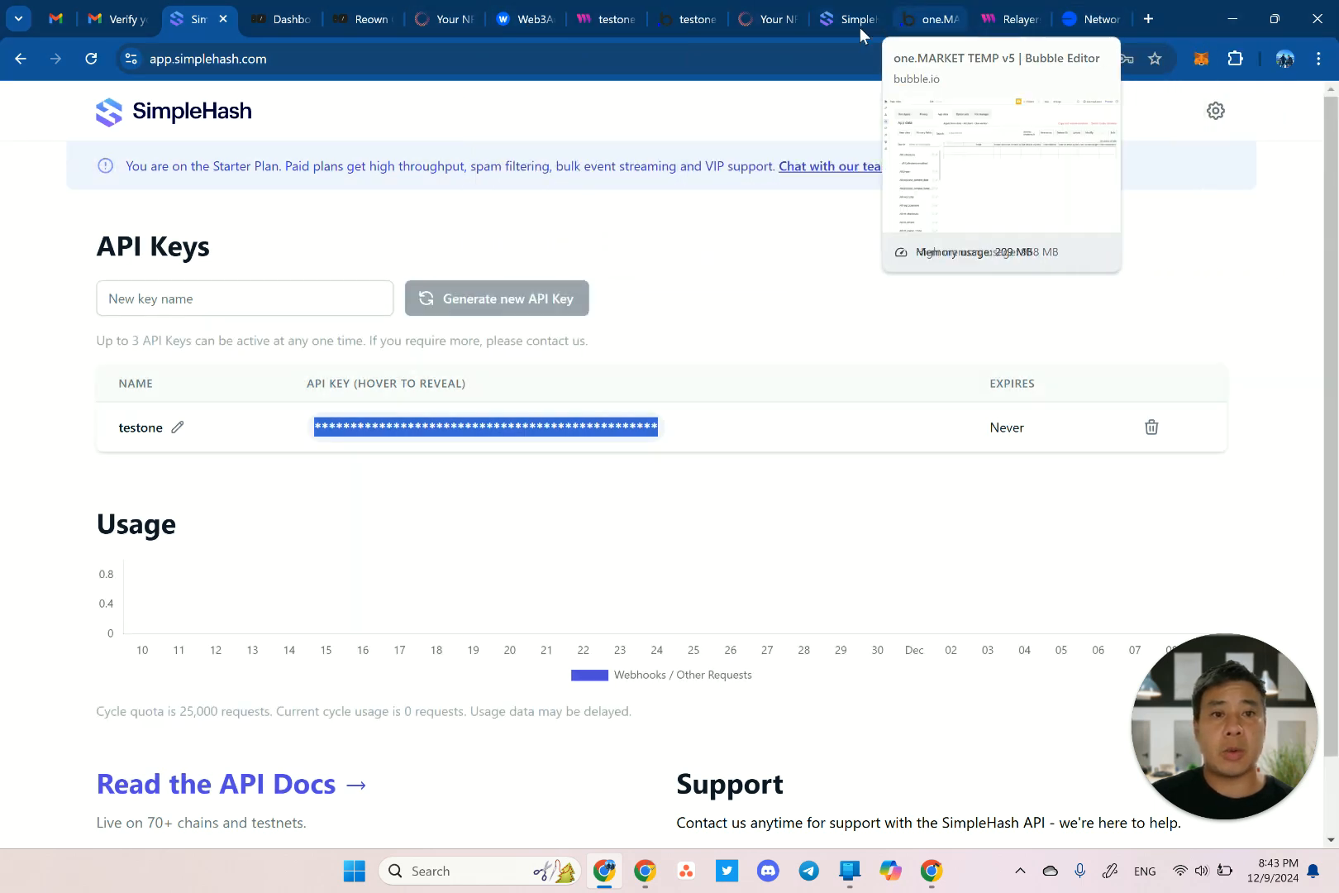
pyautogui.click(765, 20)
# Paste the SimpleHash API key into the Simplehash Api Key field and reload the admin page.
pyautogui.click(546, 465)
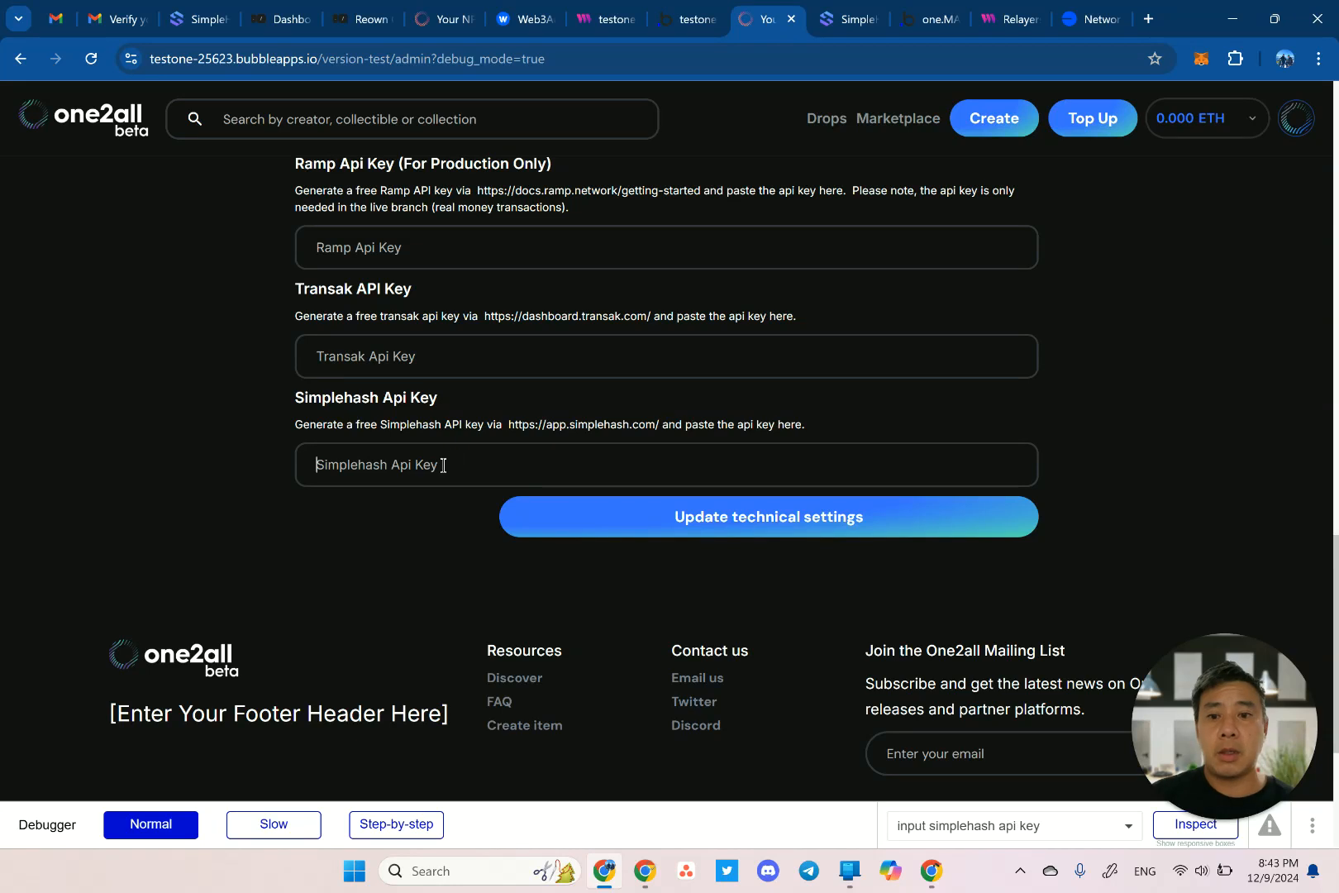
pyautogui.hotkey('ctrl', 'v')
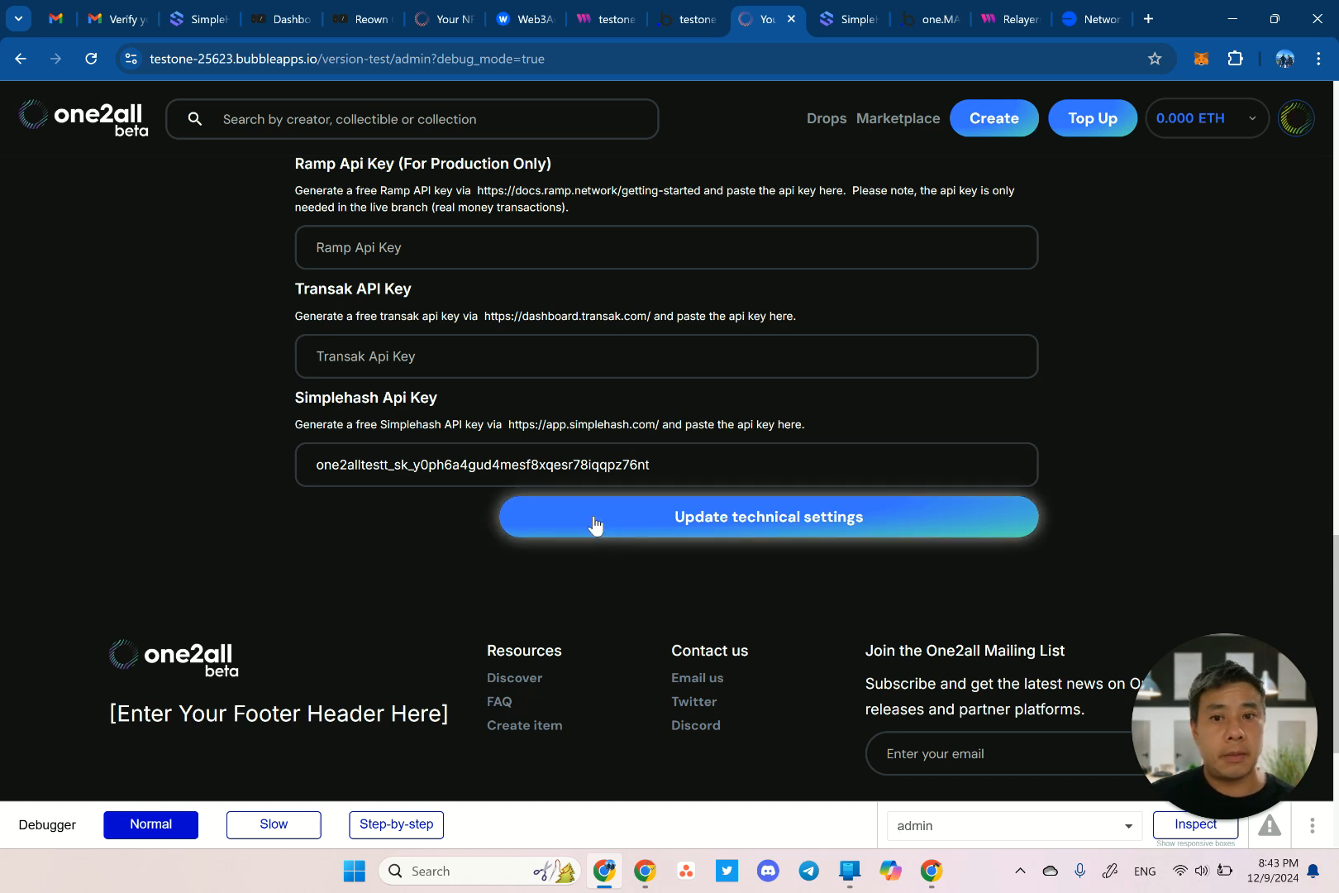
pyautogui.scroll(7, 548, 377)
pyautogui.scroll(4, 548, 377)
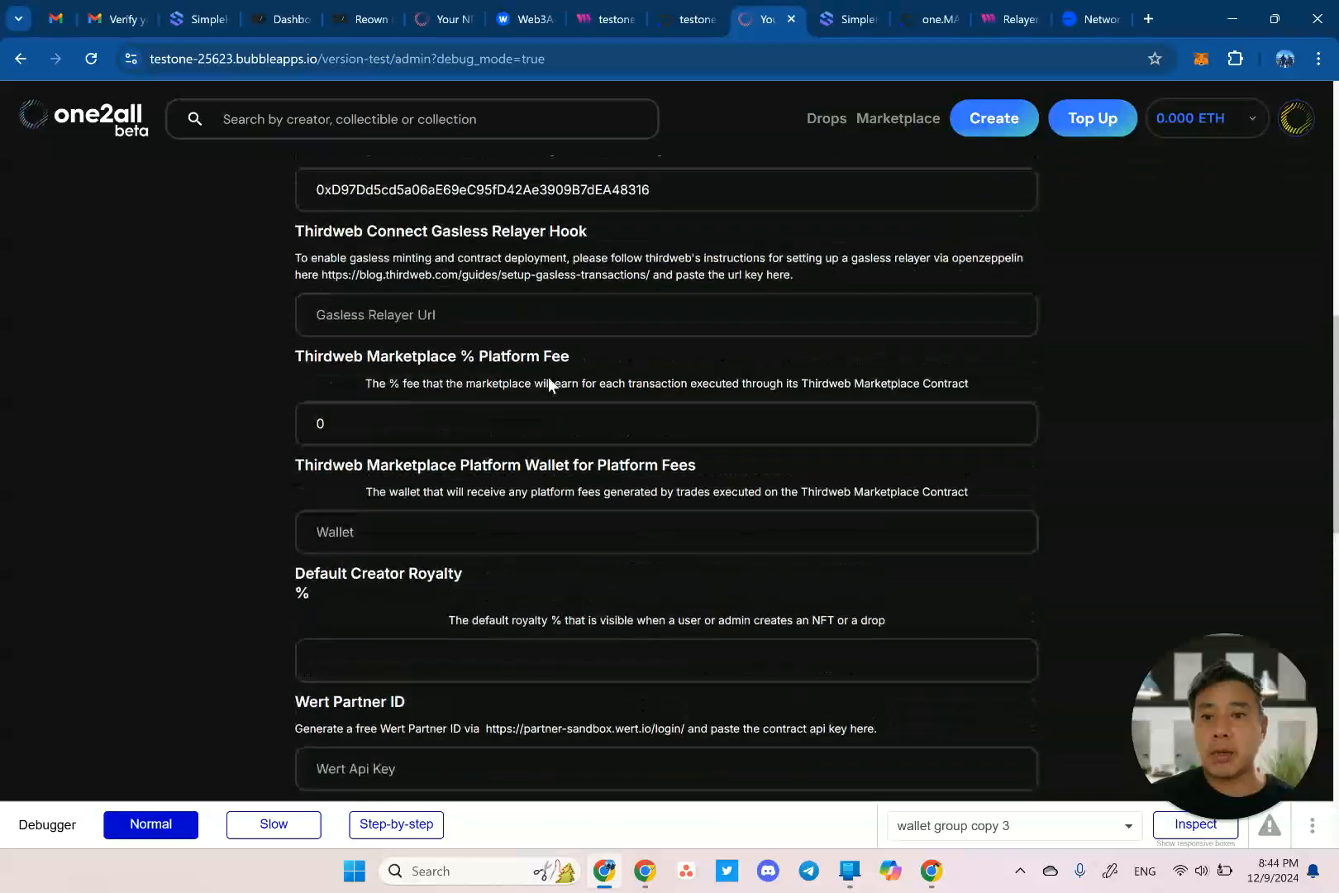
pyautogui.hotkey('ctrl', 'l')
pyautogui.press('Return')
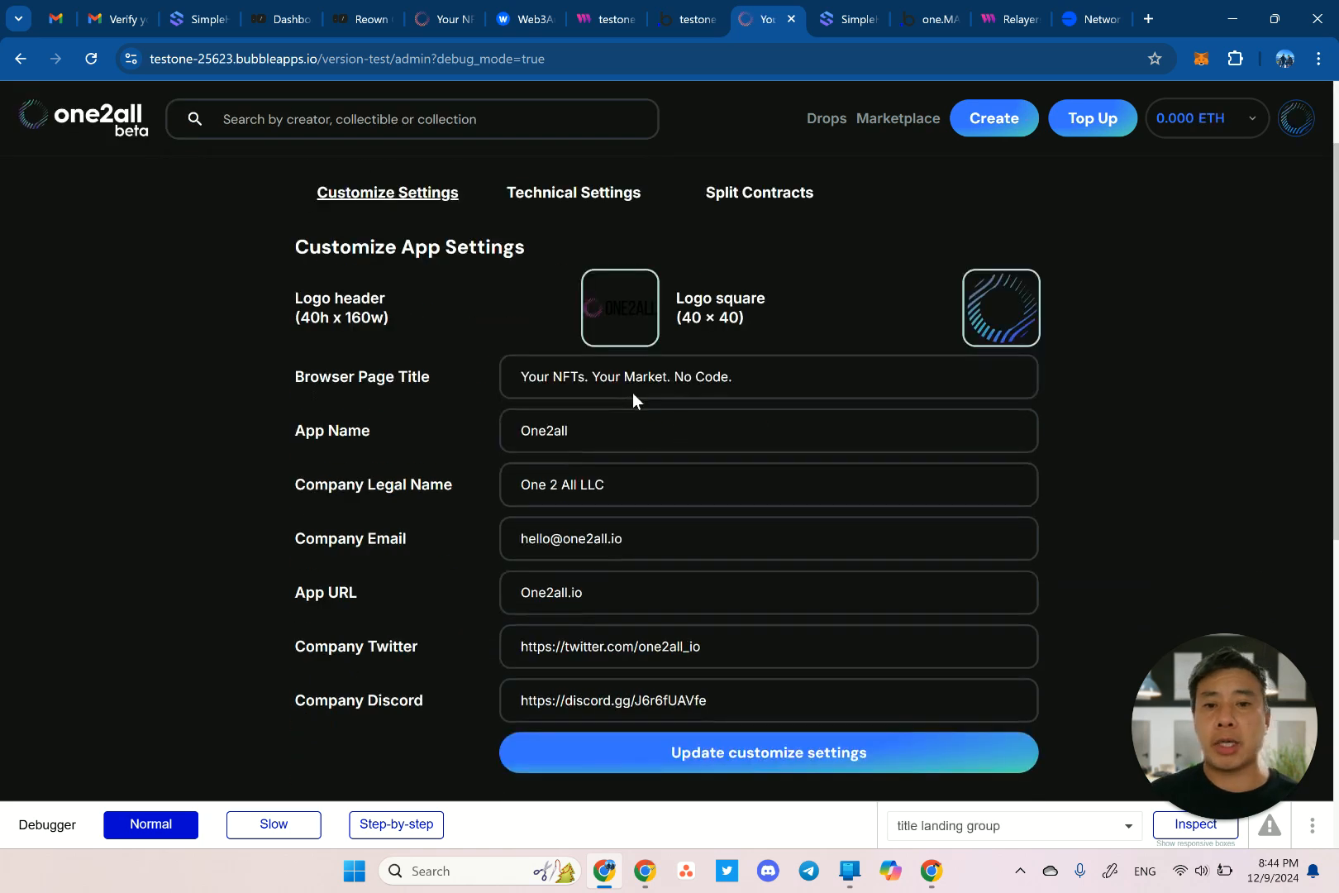
# Re-paste the API key in the technical settings section, save them, and return to the editor.
pyautogui.rightClick(632, 393)
pyautogui.click(577, 194)
pyautogui.scroll(-10, 549, 475)
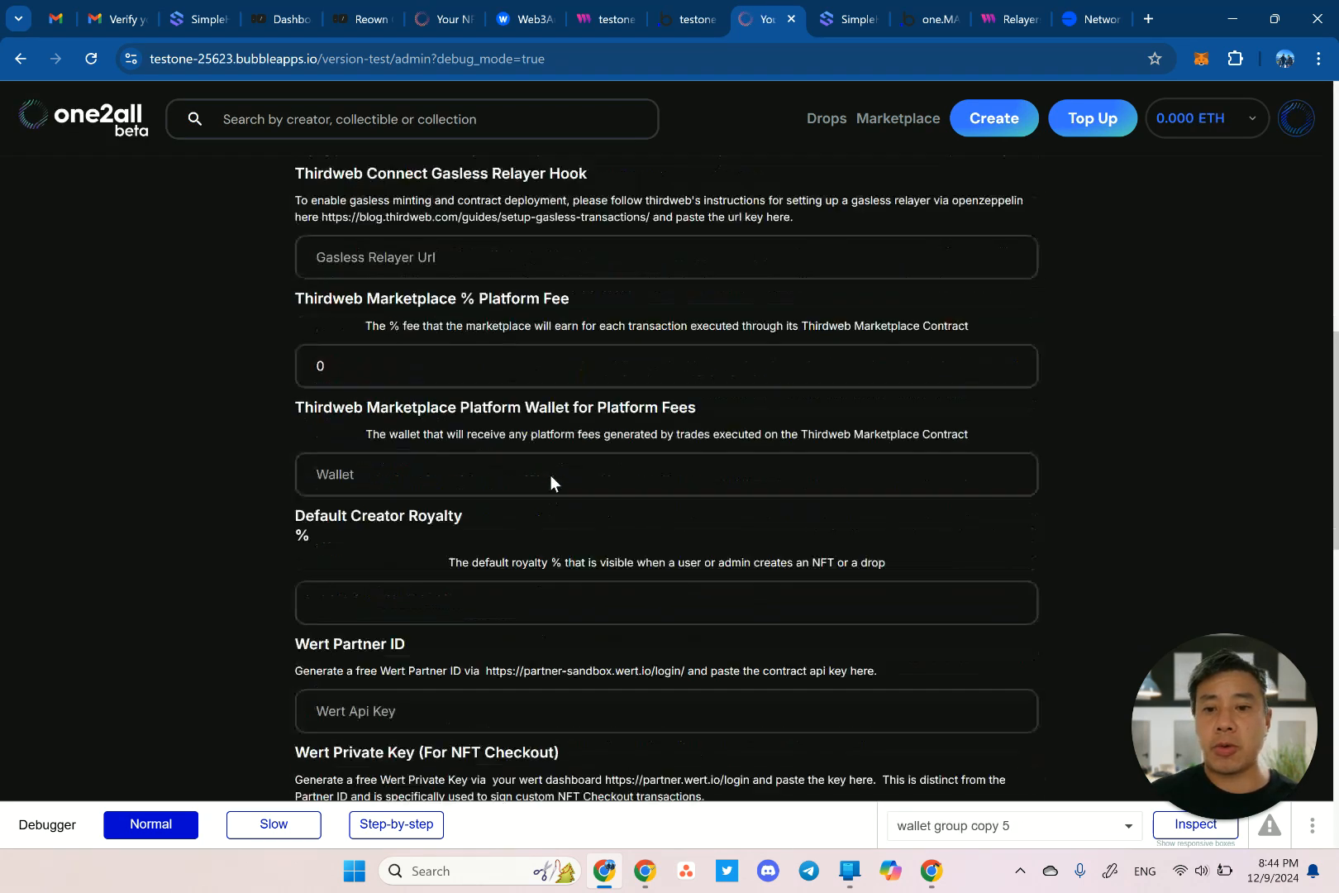
pyautogui.scroll(2, 549, 475)
pyautogui.scroll(-8, 549, 476)
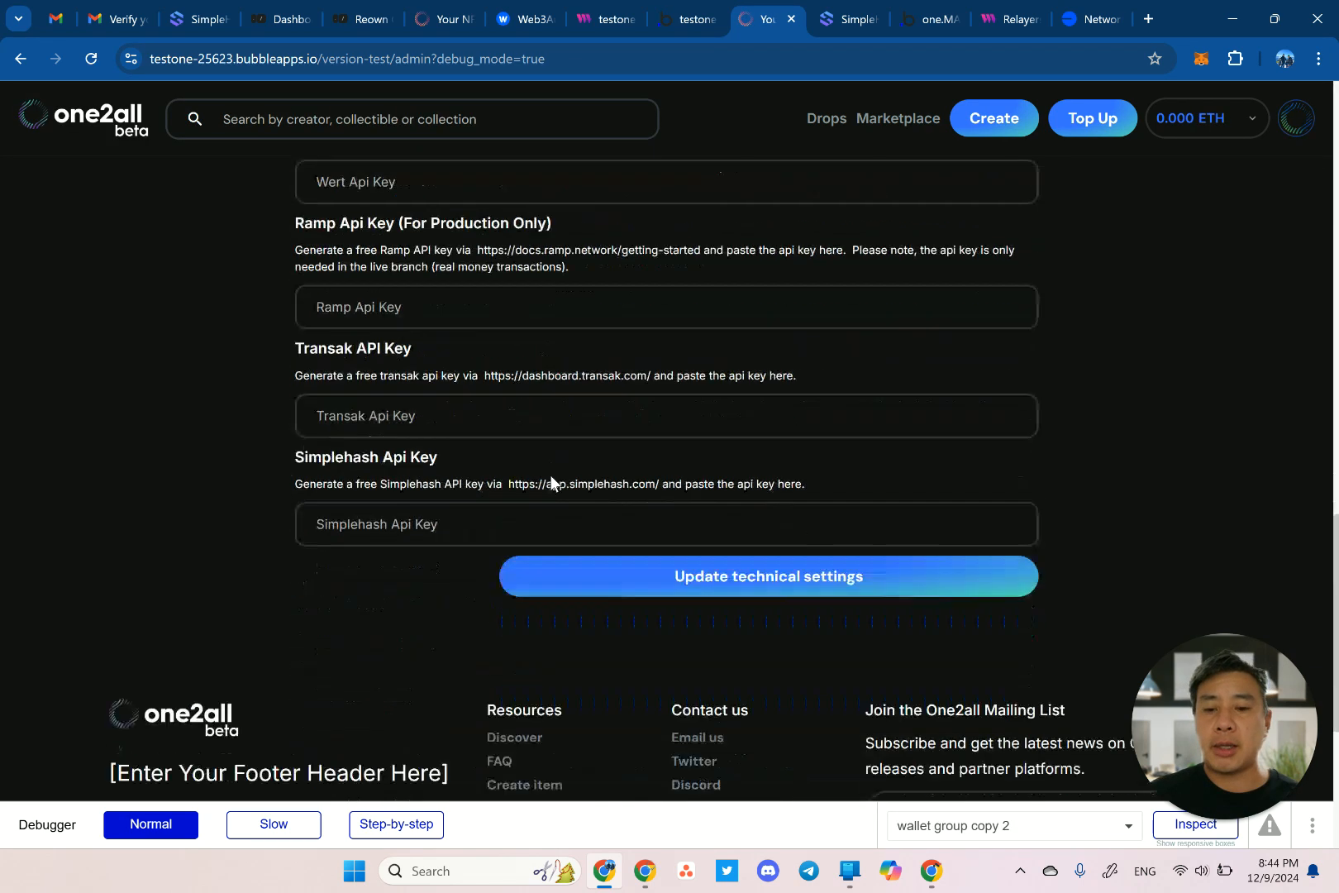
pyautogui.scroll(-1, 549, 475)
pyautogui.click(436, 439)
pyautogui.hotkey('ctrl', 'v')
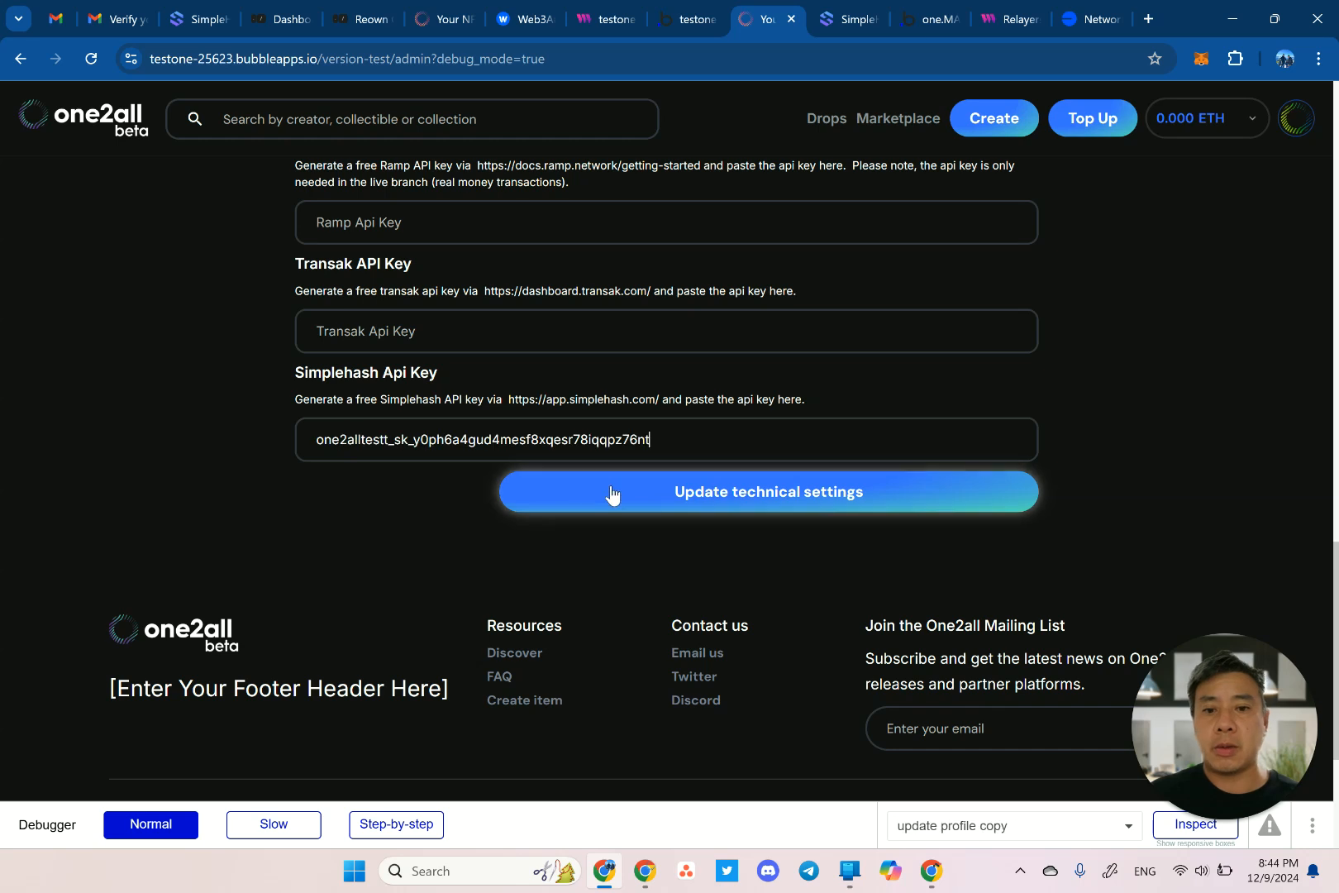
pyautogui.click(612, 495)
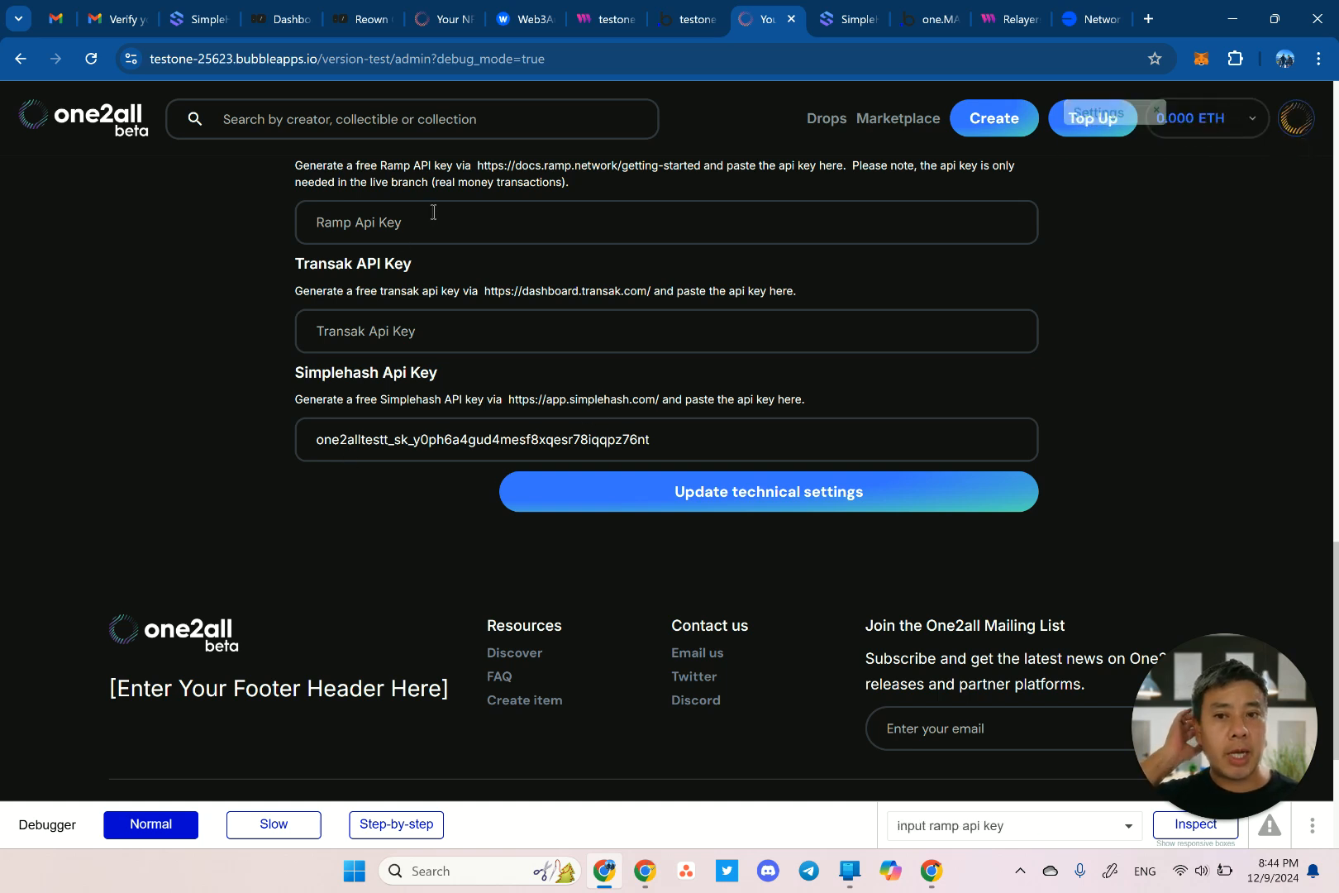
pyautogui.scroll(15, 951, 245)
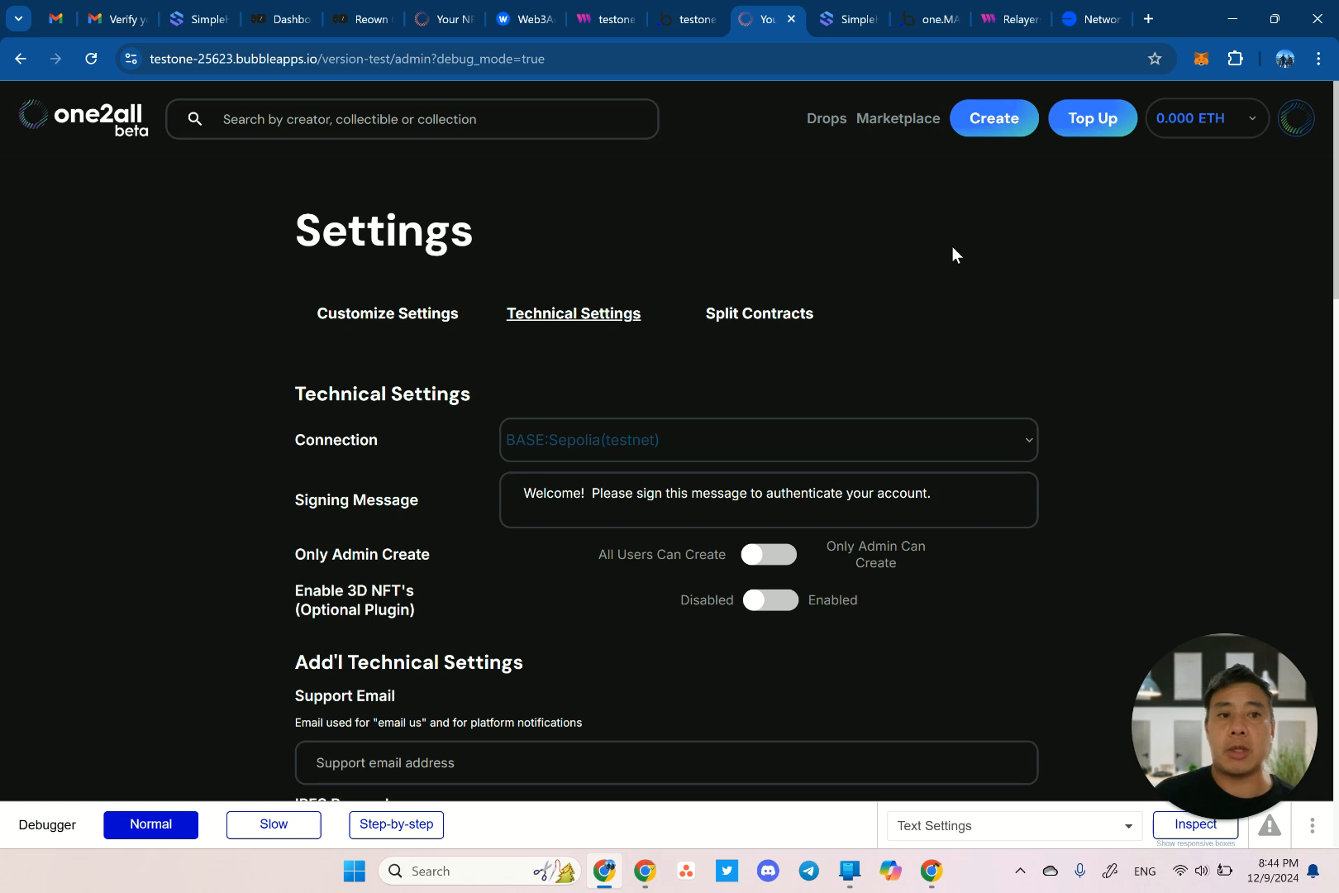
pyautogui.click(697, 21)
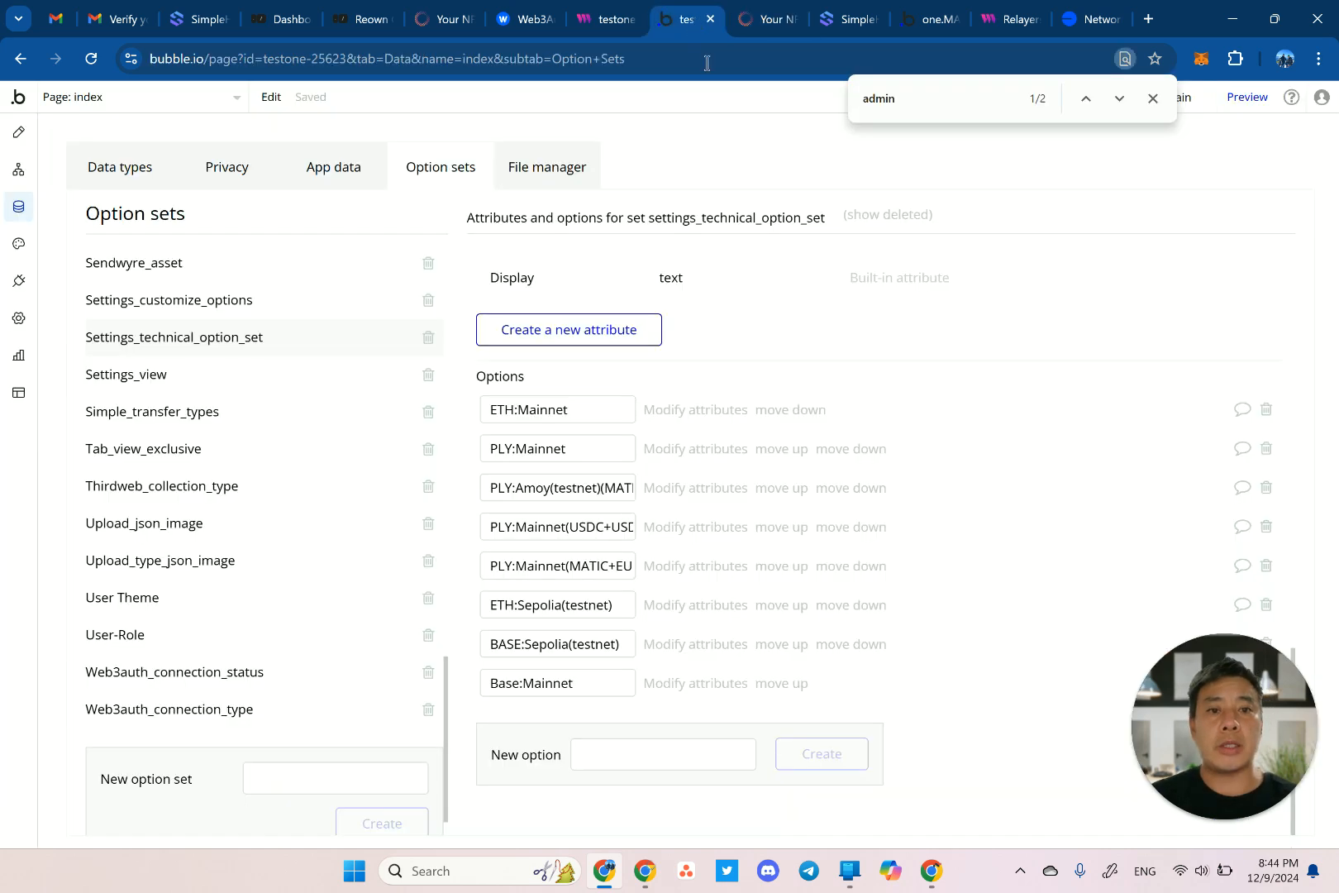
# Deploy the Main branch to Live with the description 'keys', then return to the editor.
pyautogui.click(1152, 98)
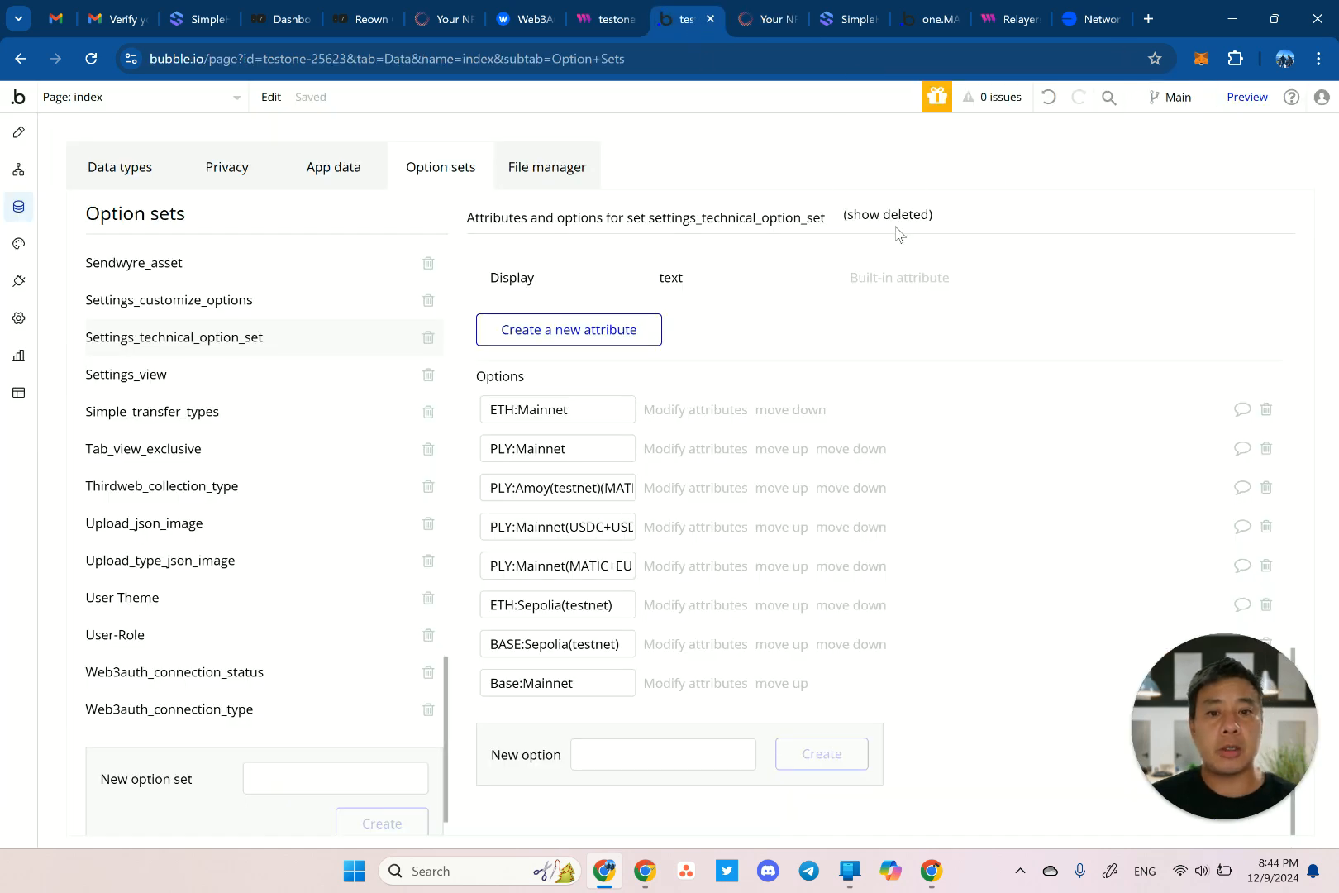
pyautogui.click(1182, 99)
pyautogui.click(1097, 336)
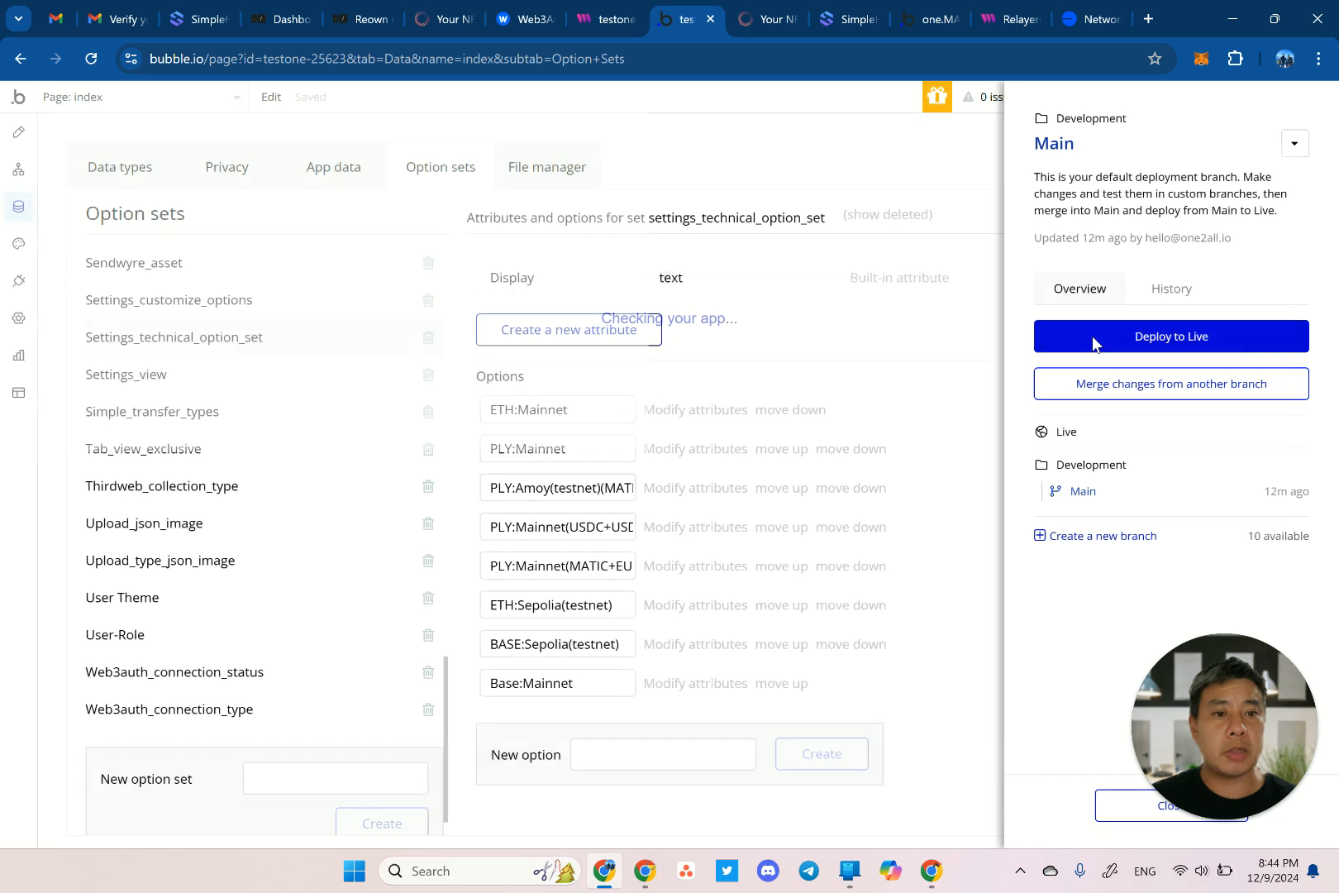
pyautogui.click(759, 319)
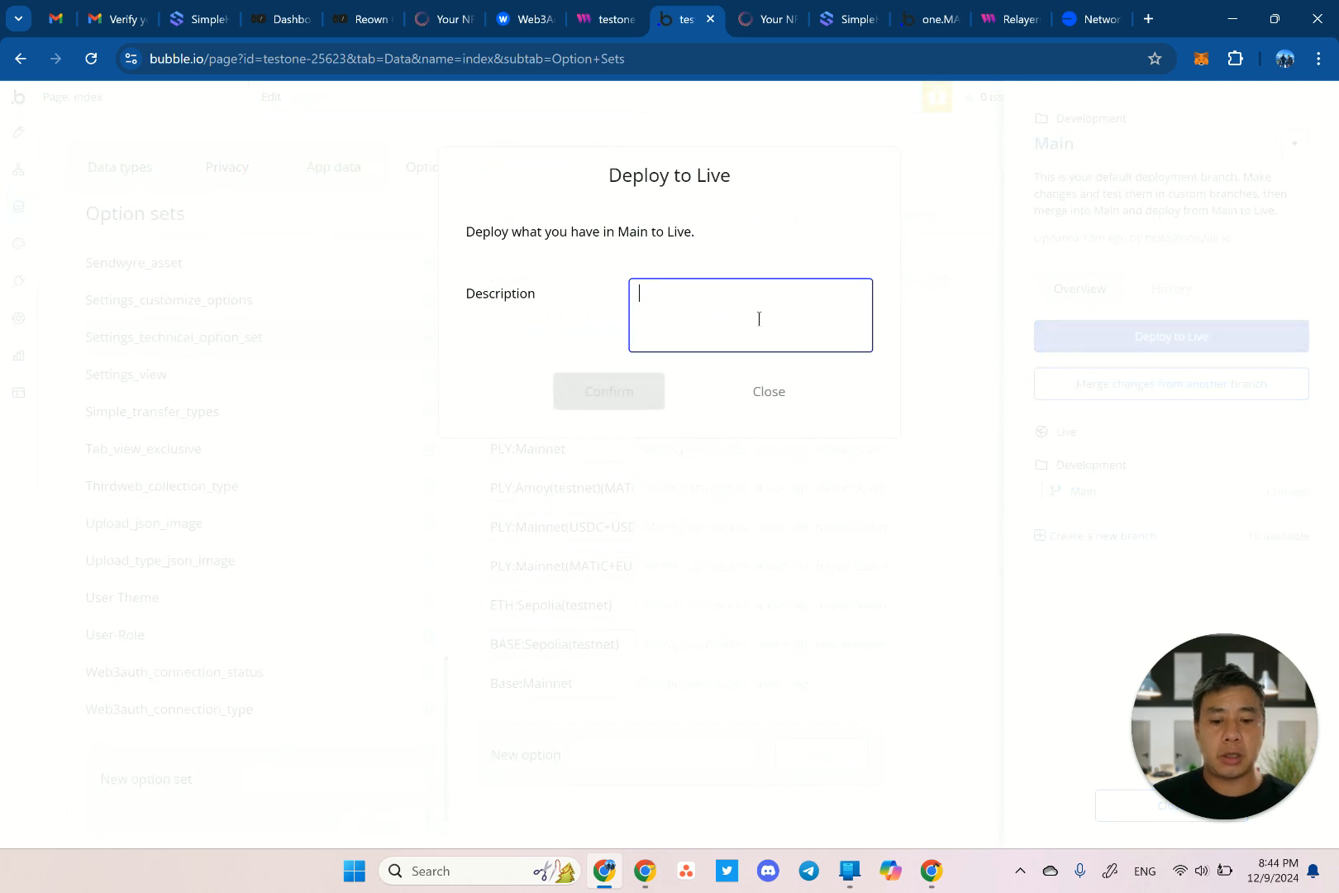
pyautogui.write('keys')
pyautogui.click(625, 392)
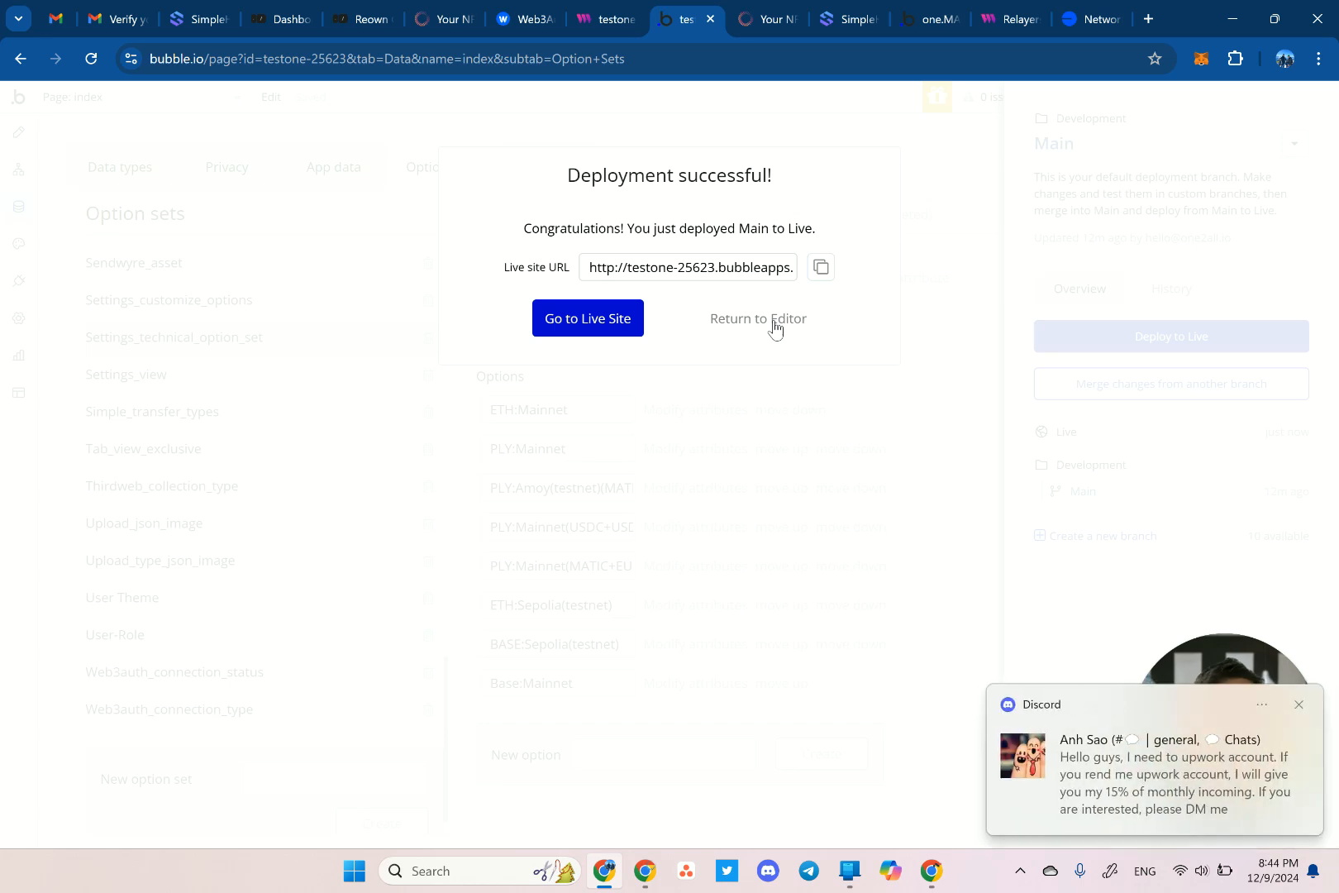
pyautogui.click(1299, 706)
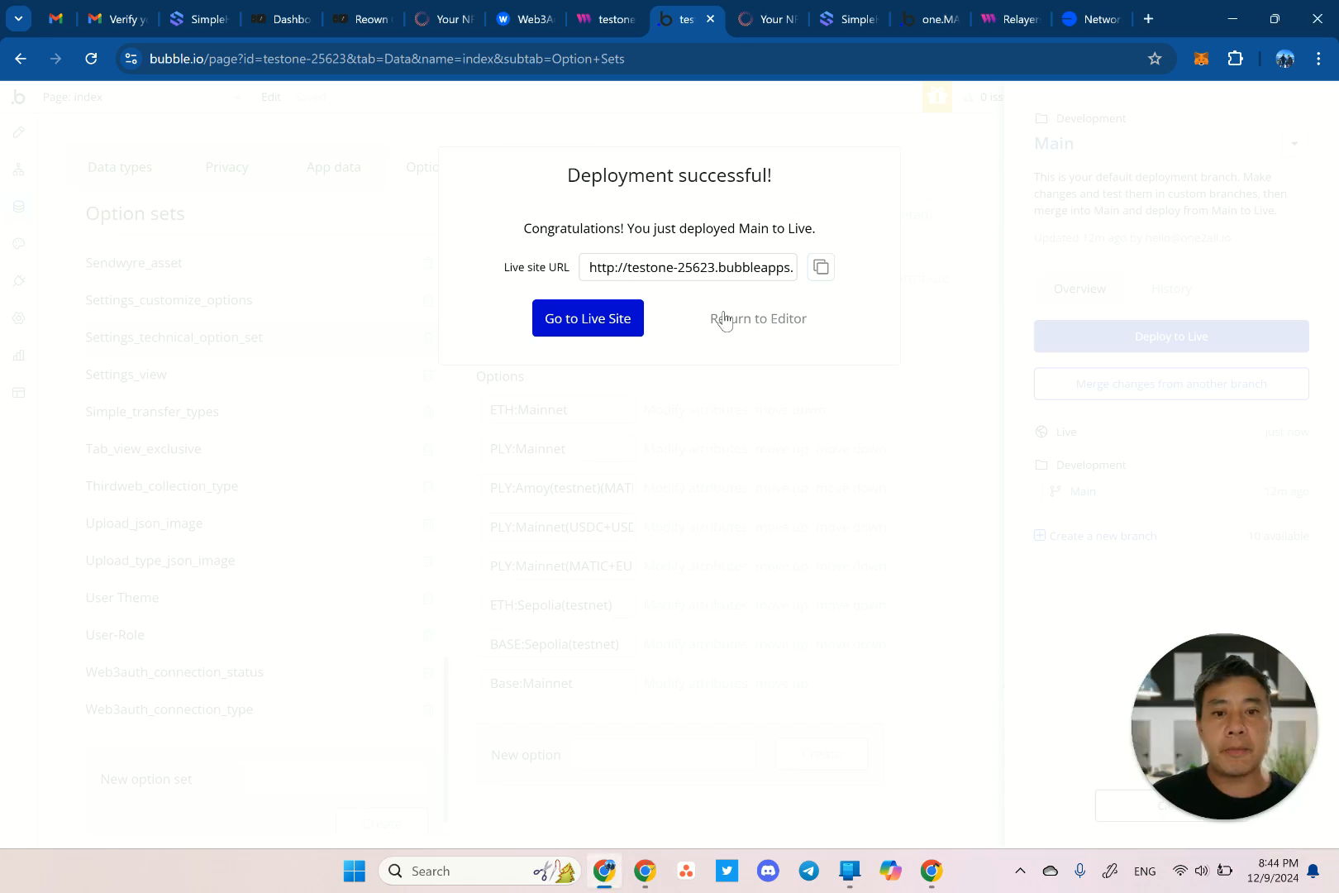
pyautogui.click(757, 321)
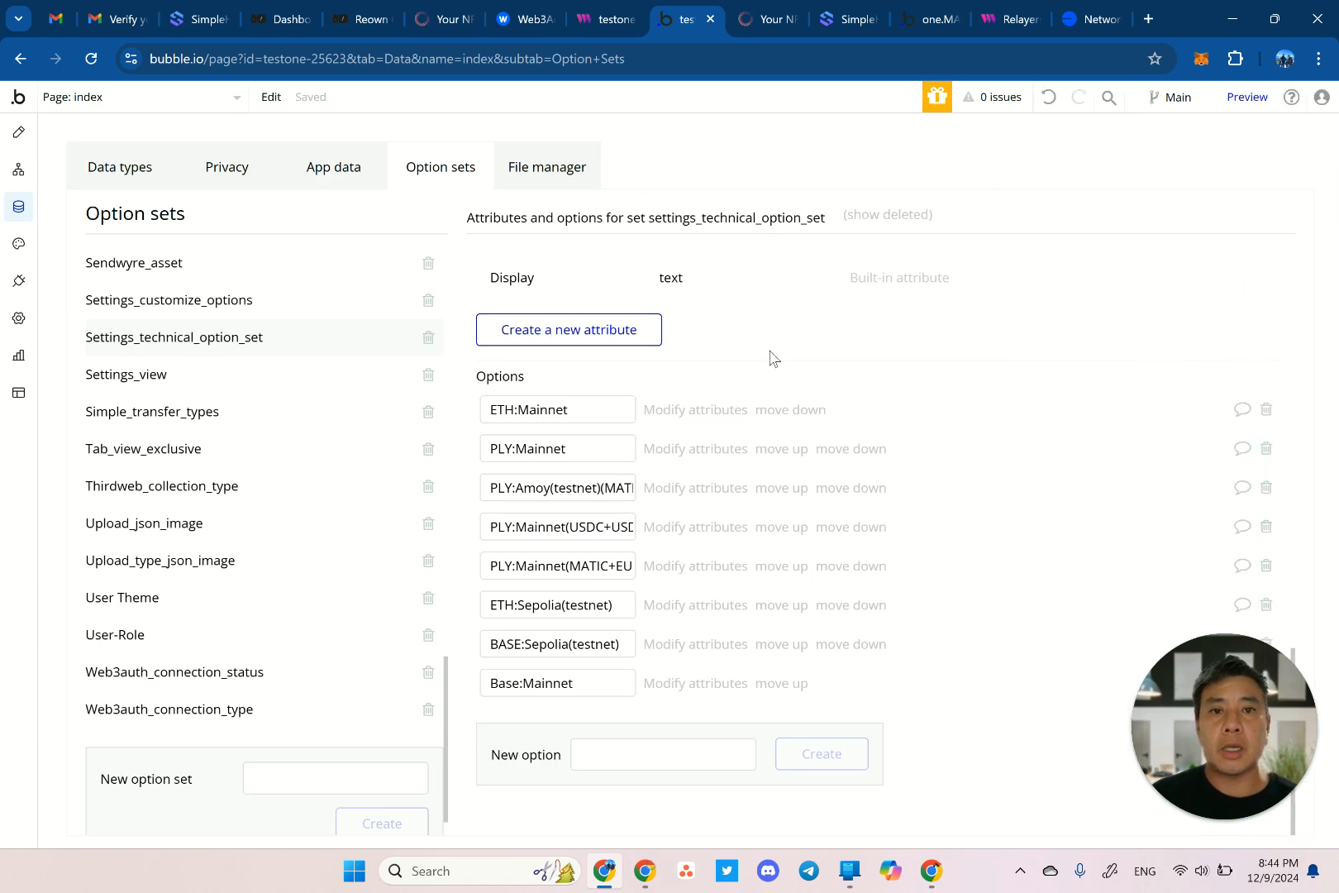
pyautogui.click(102, 114)
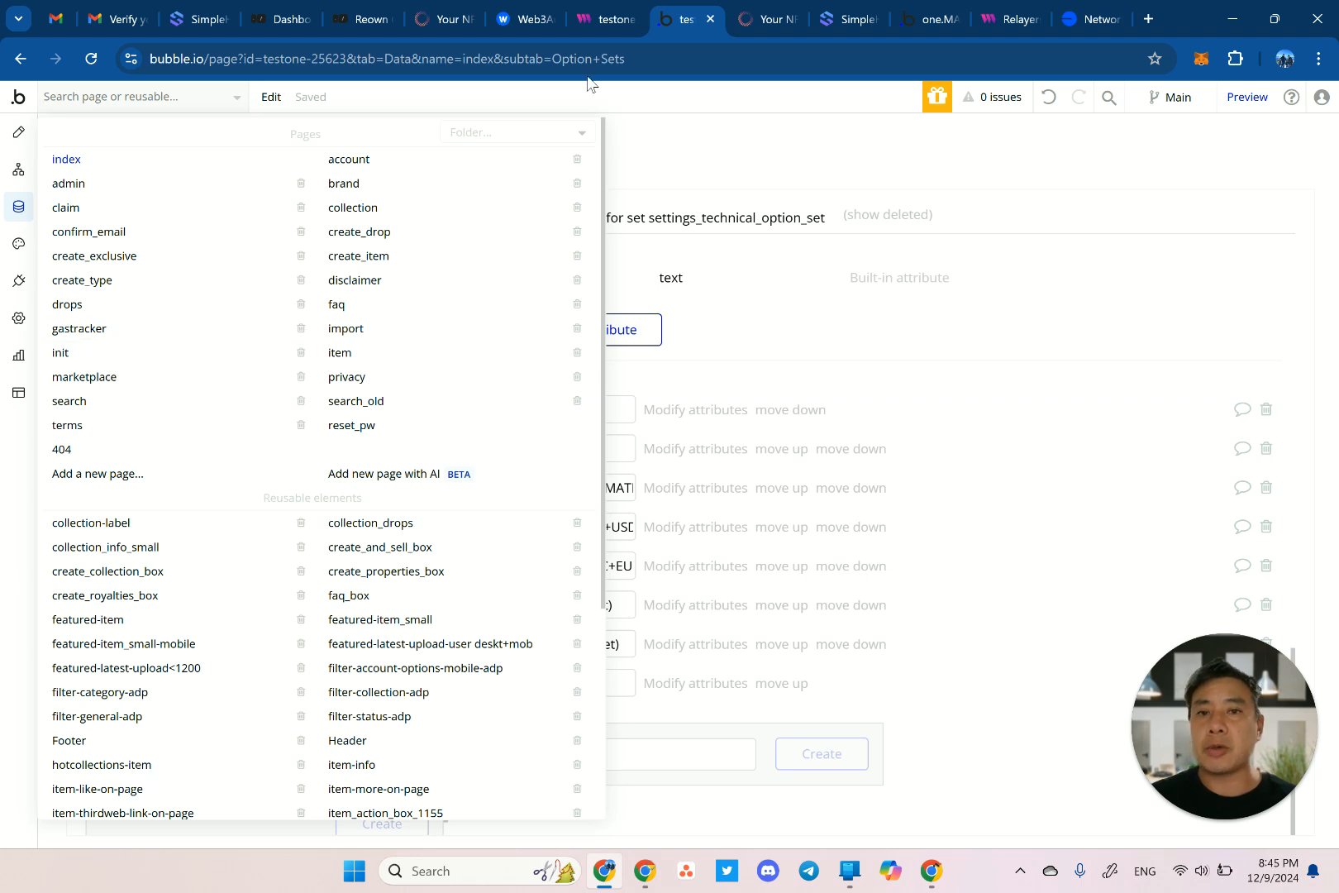
# Replace version-test/admin in the app's address with init and load the live init page.
pyautogui.click(764, 24)
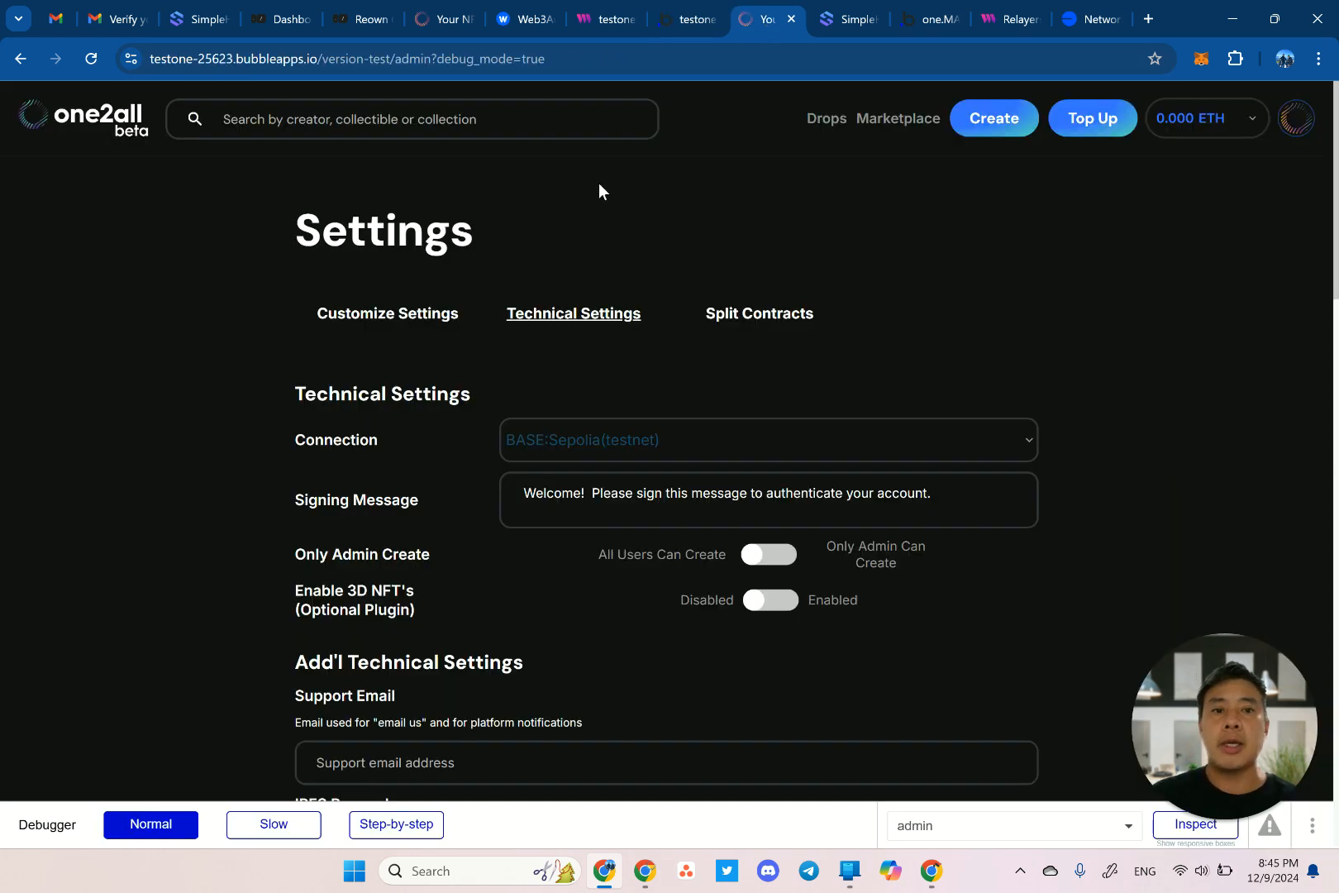
pyautogui.click(488, 59)
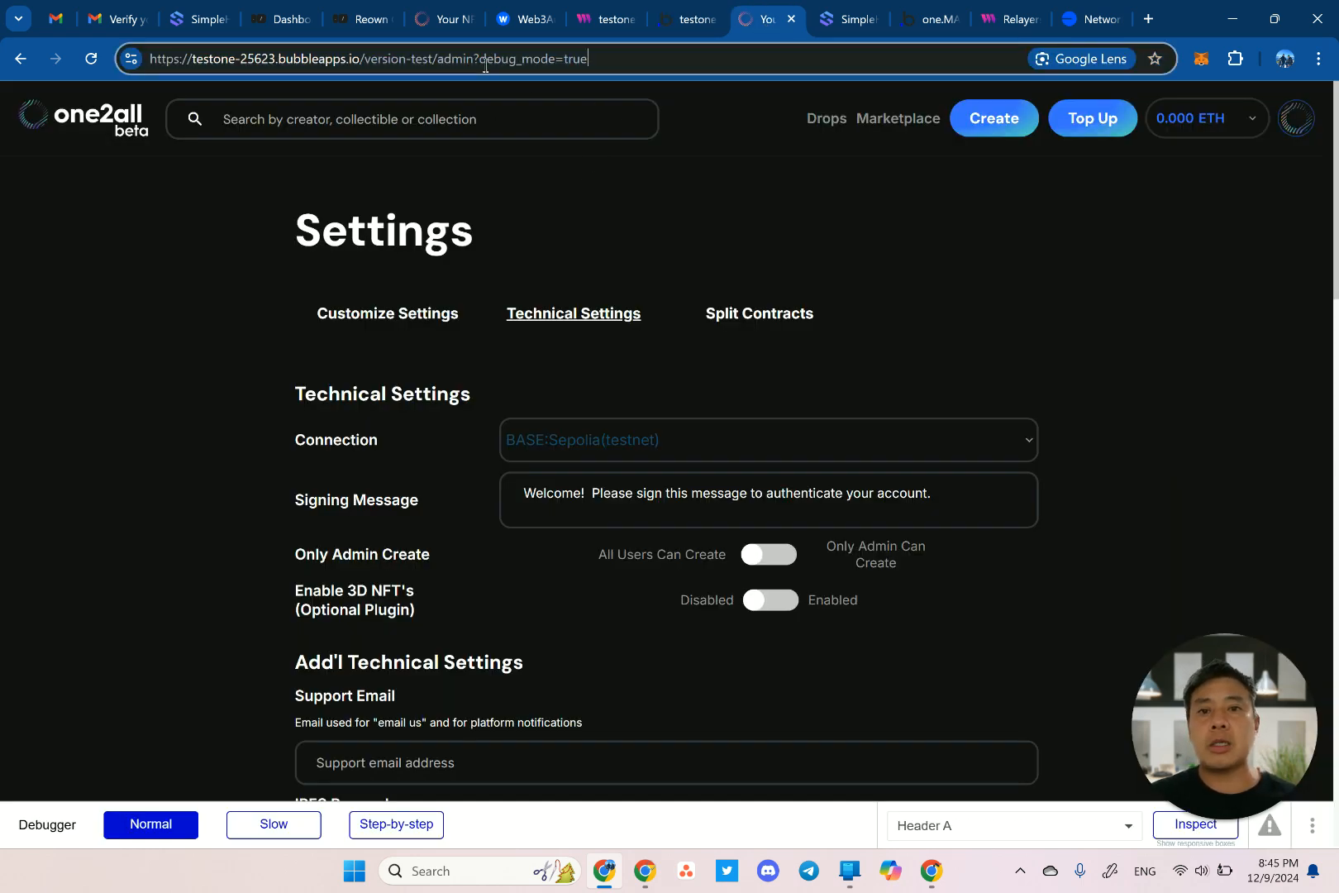
pyautogui.hotkey('ctrl', 'shift', 'Left')
pyautogui.hotkey('ctrl', 'shift', 'Left')
pyautogui.hotkey('ctrl', 'shift', 'Left')
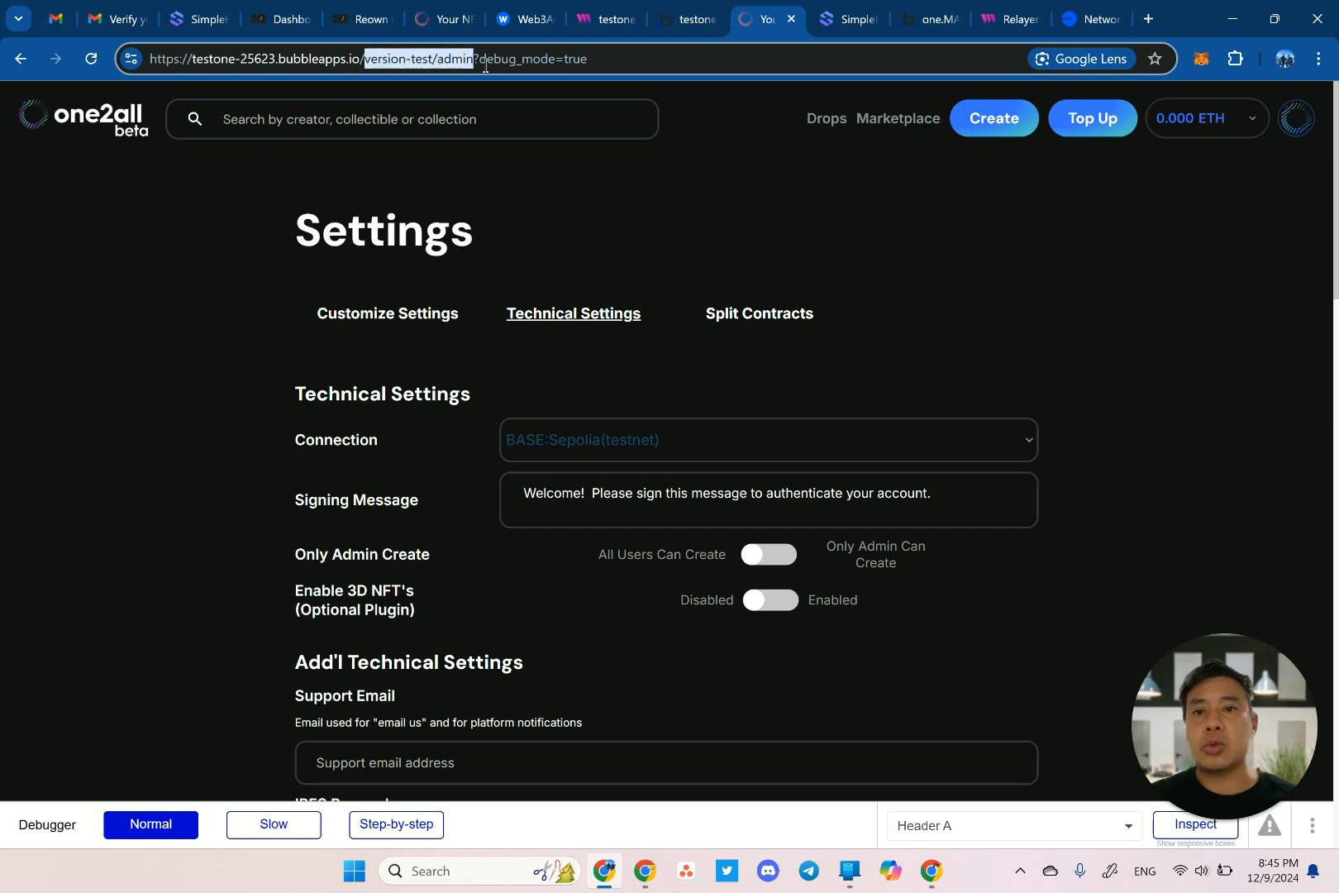
pyautogui.write('init')
pyautogui.press('Return')
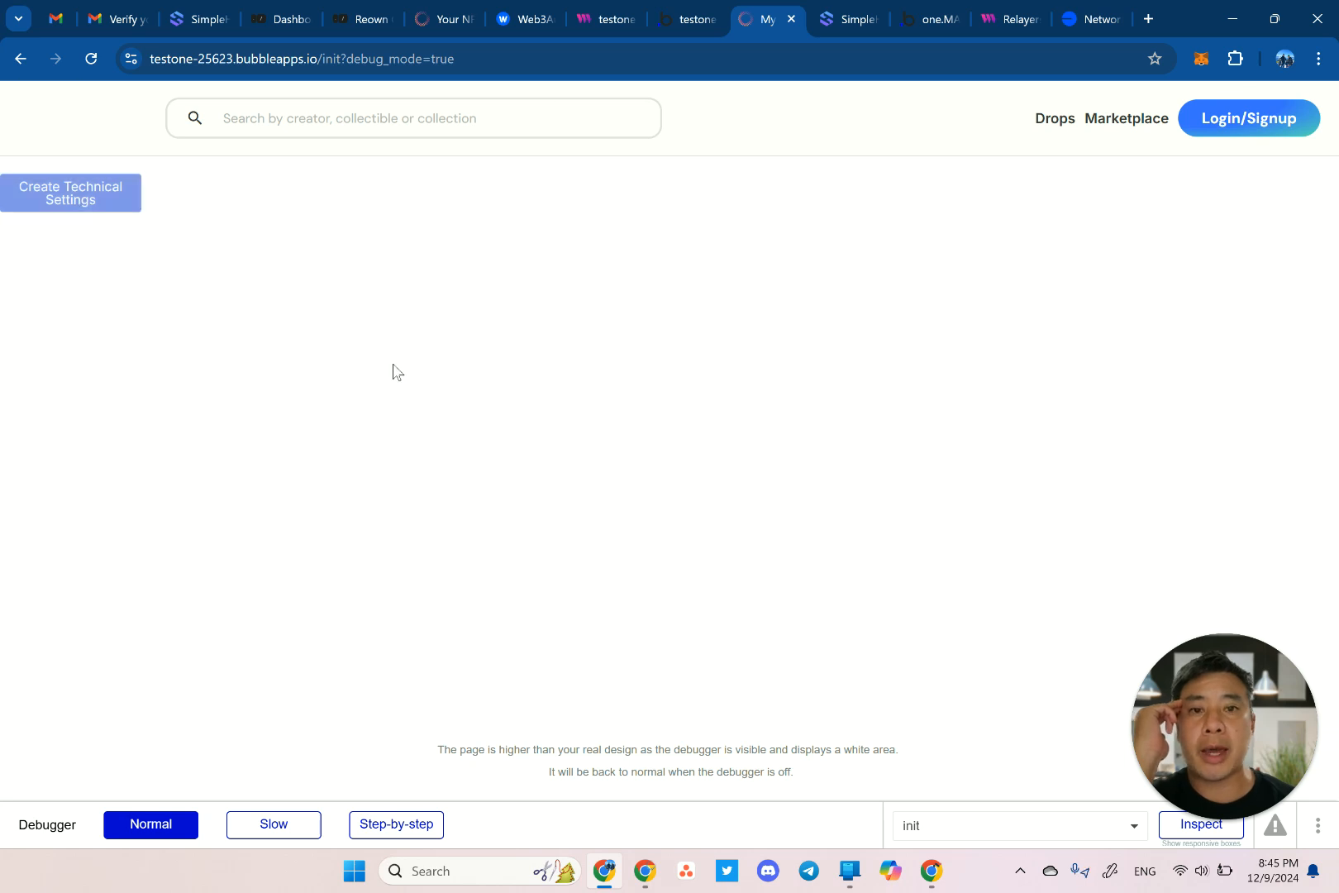
# In App data, switch to the live database and list All settings_technicals records.
pyautogui.click(681, 20)
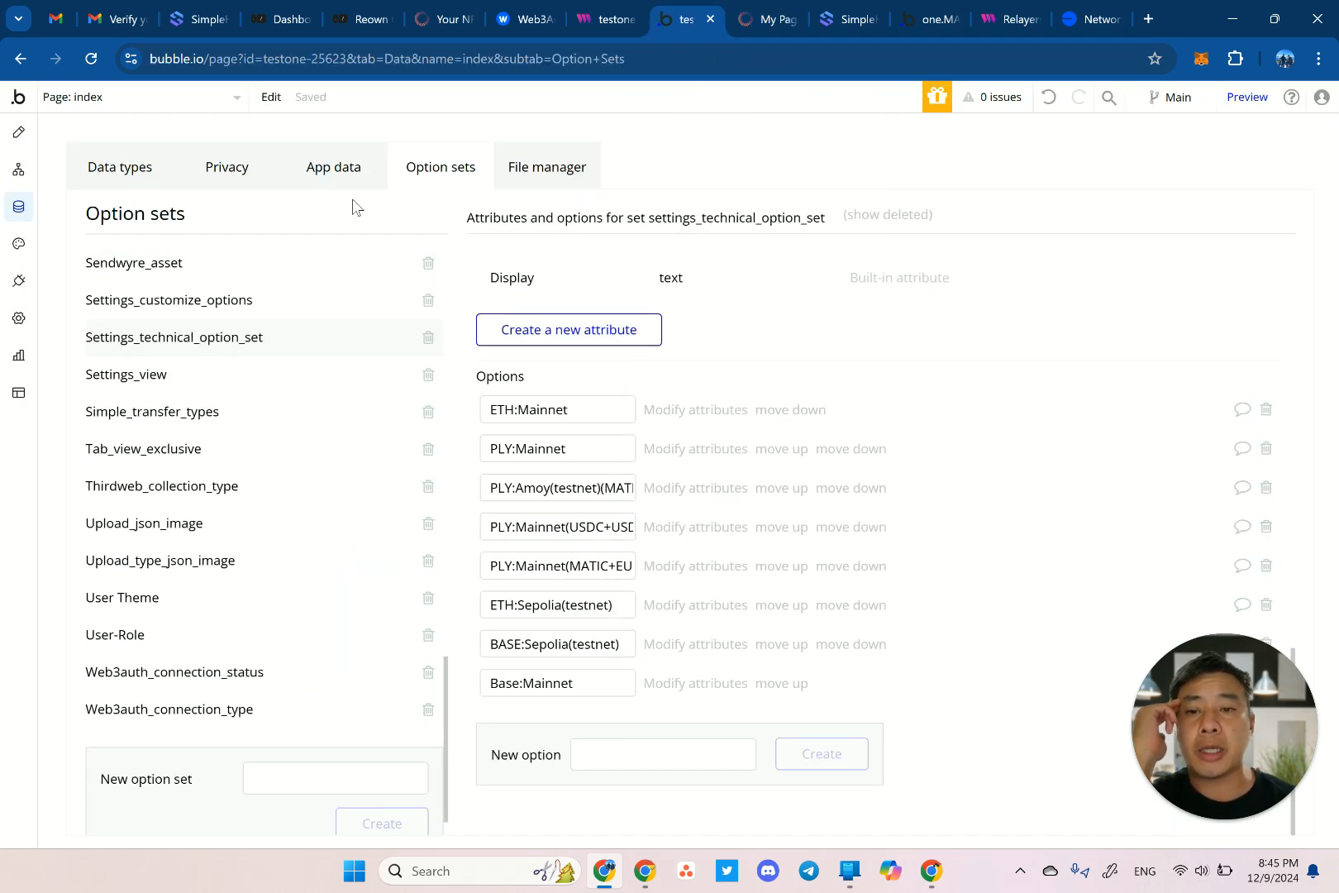
pyautogui.click(332, 180)
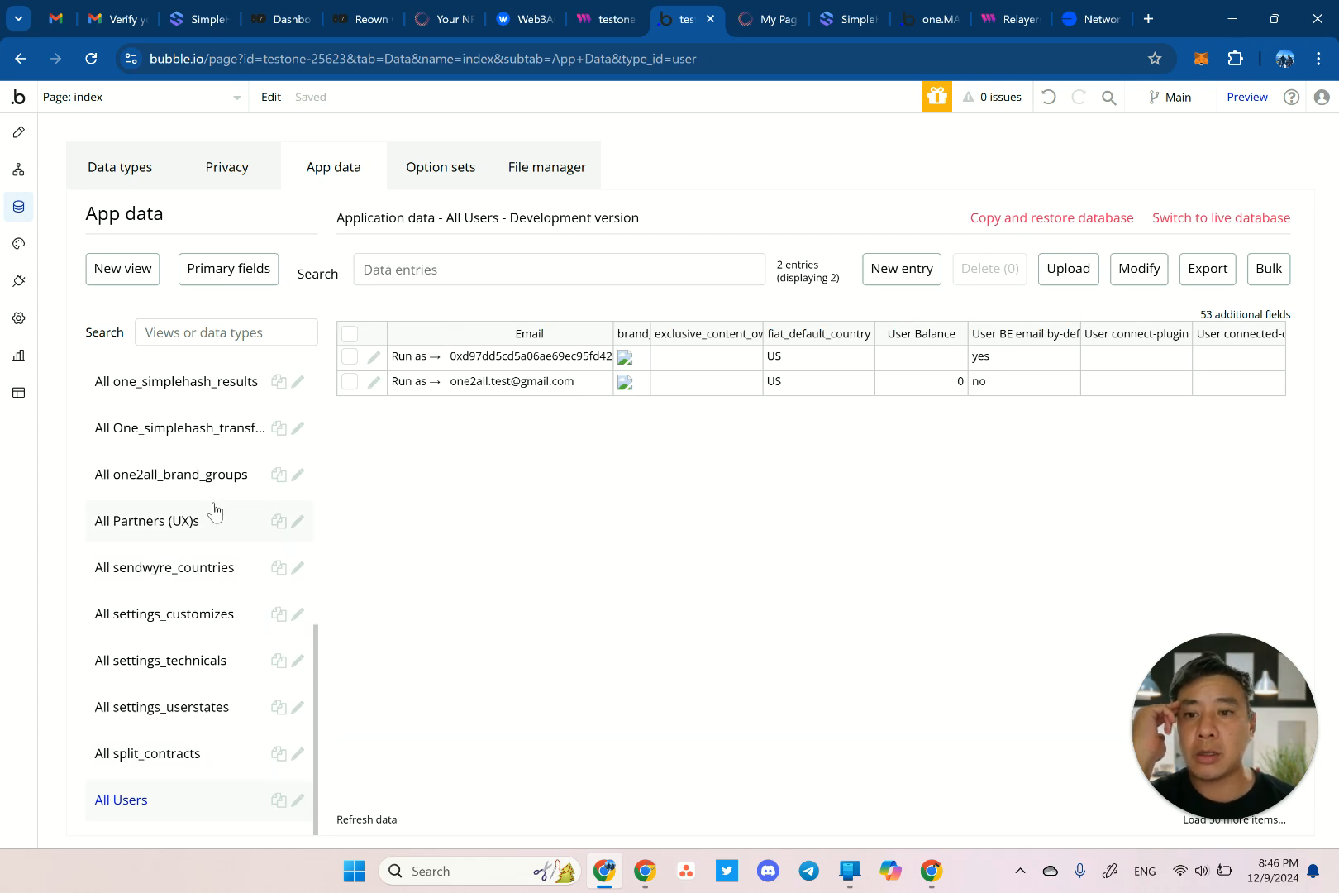
pyautogui.click(1224, 218)
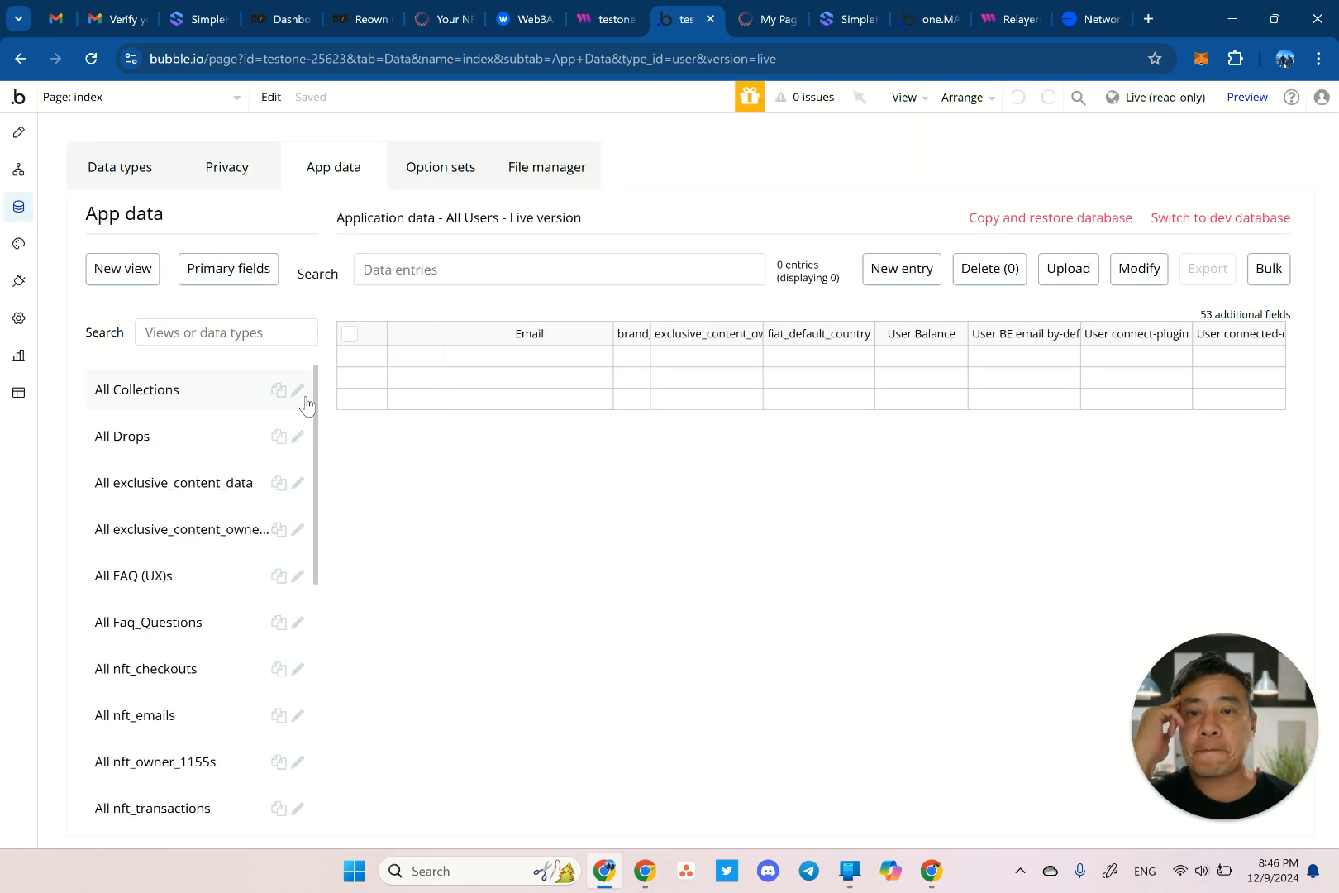
pyautogui.scroll(-7, 230, 610)
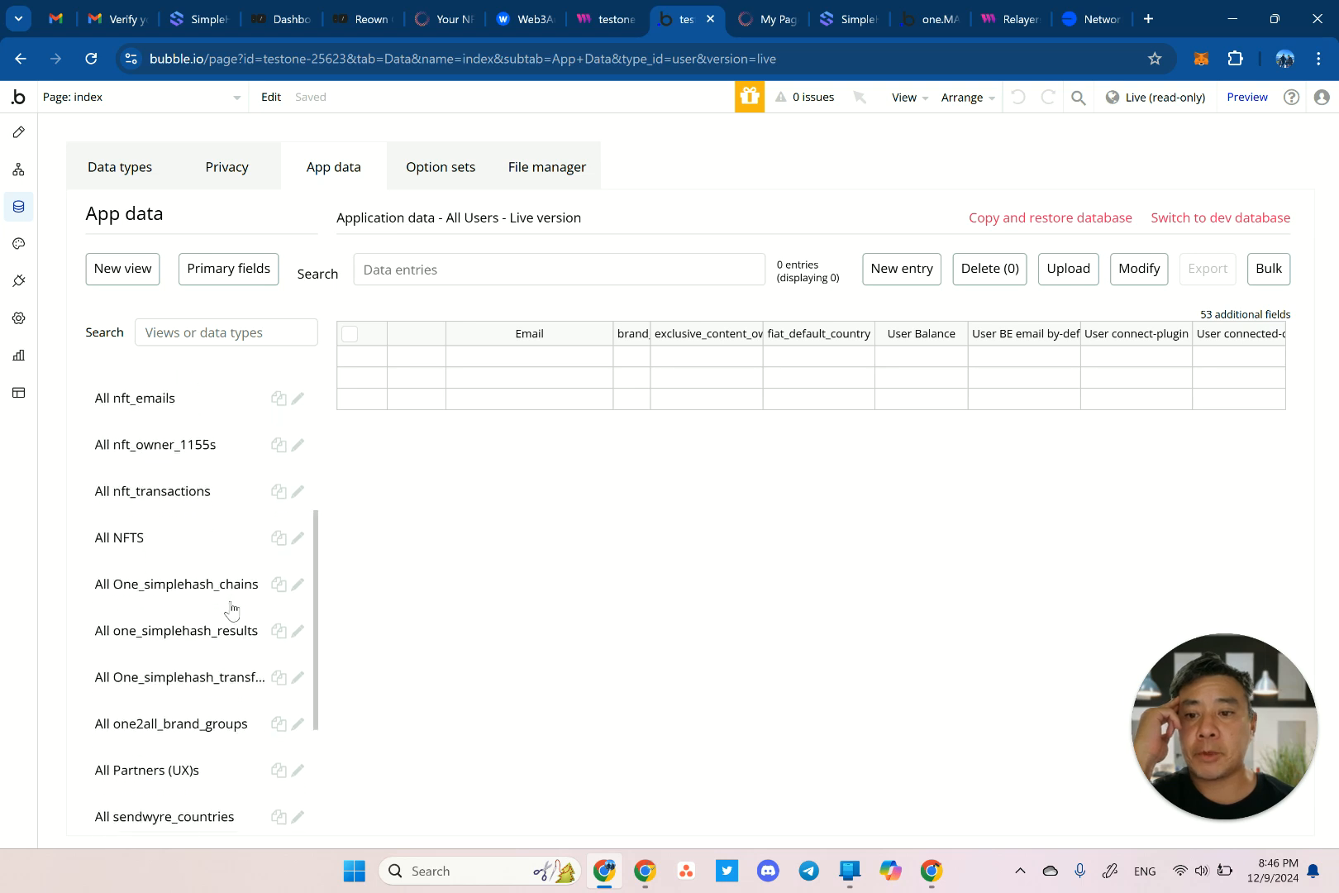
pyautogui.click(176, 669)
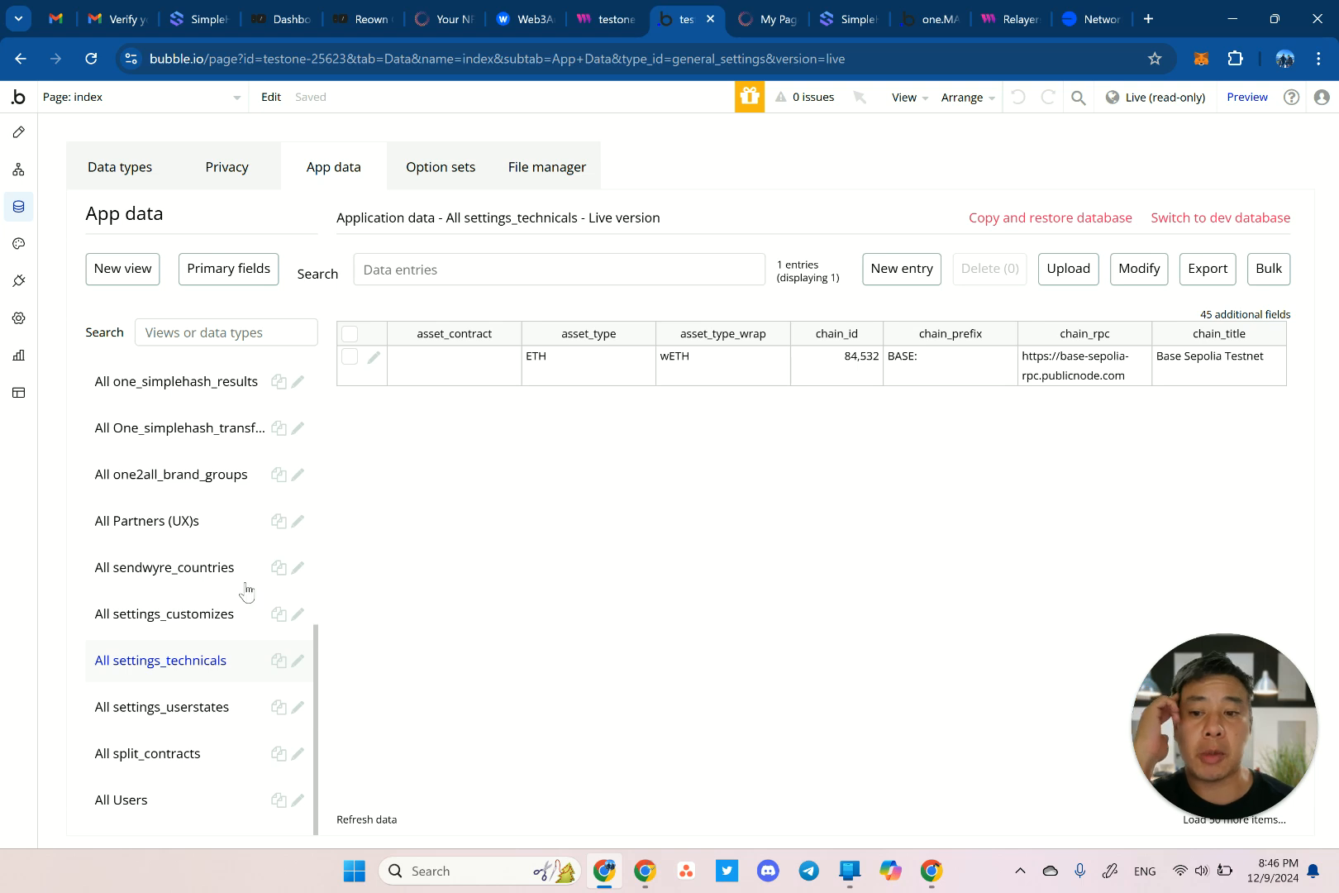
pyautogui.scroll(5, 194, 487)
pyautogui.scroll(-5, 194, 488)
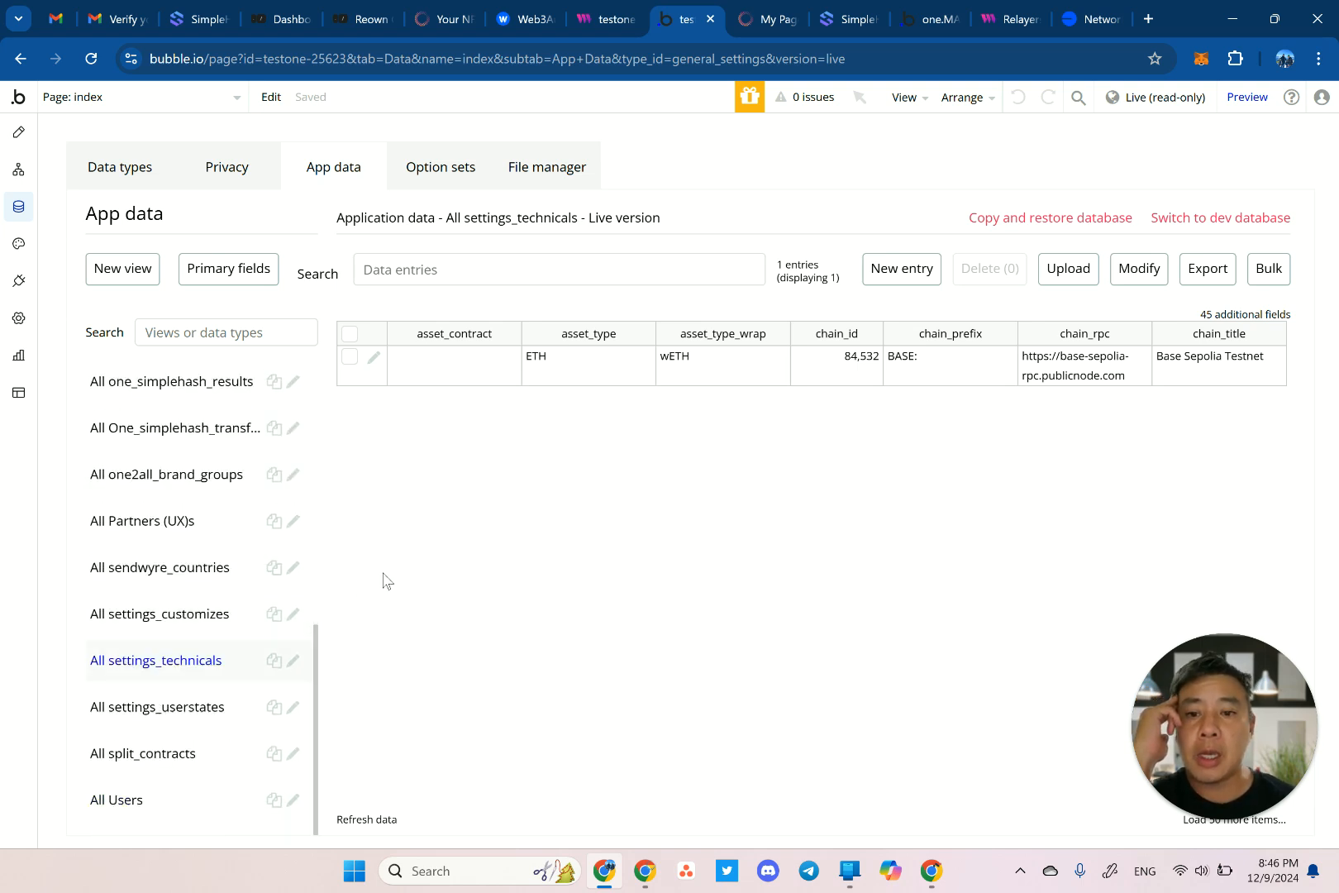
# Open the Login/Signup dialog from the live init page's My Page tab.
pyautogui.click(765, 25)
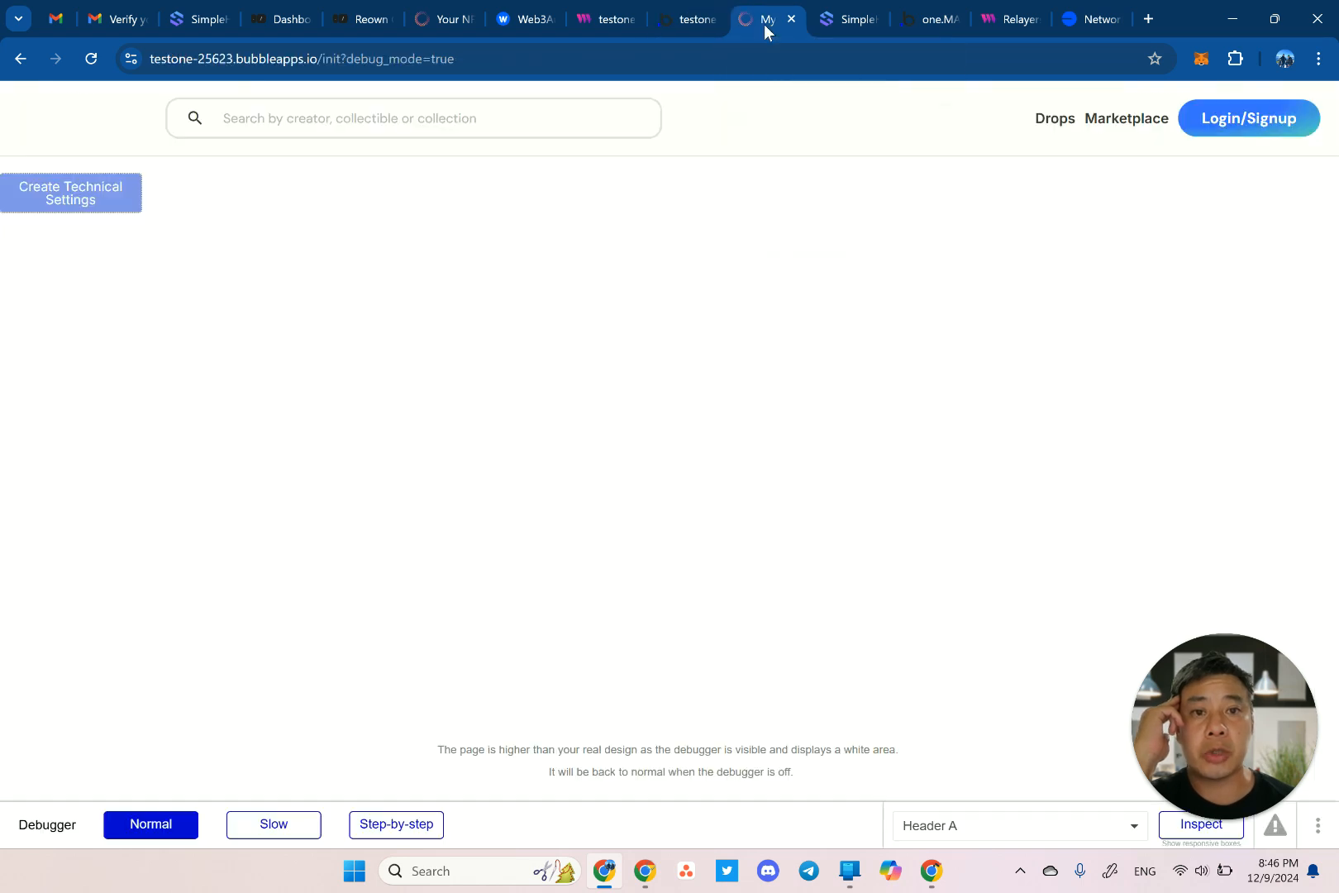
pyautogui.click(1209, 119)
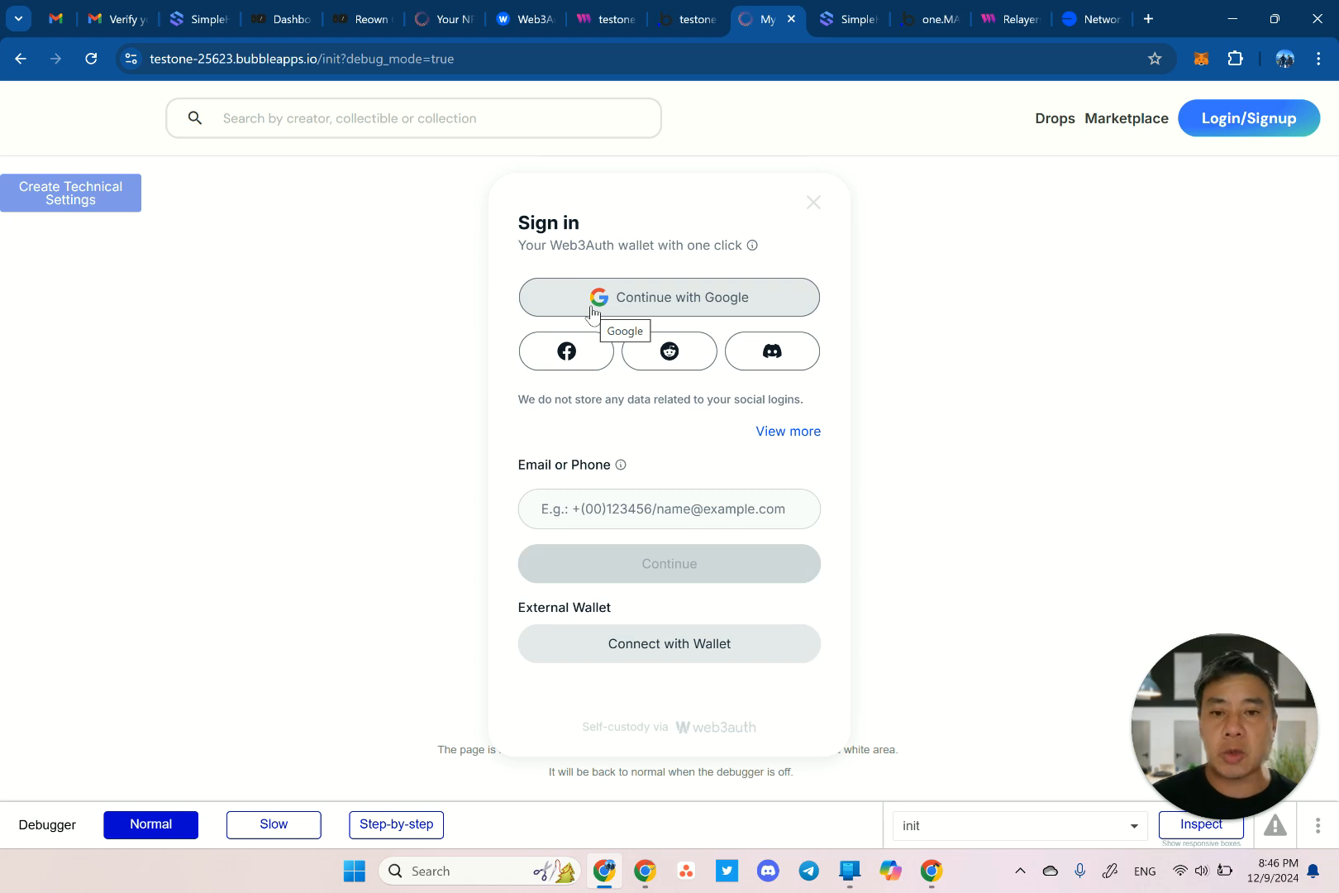
# Sign in through Web3Auth with the test Google account, choosing Not Now on the profile form.
pyautogui.click(678, 301)
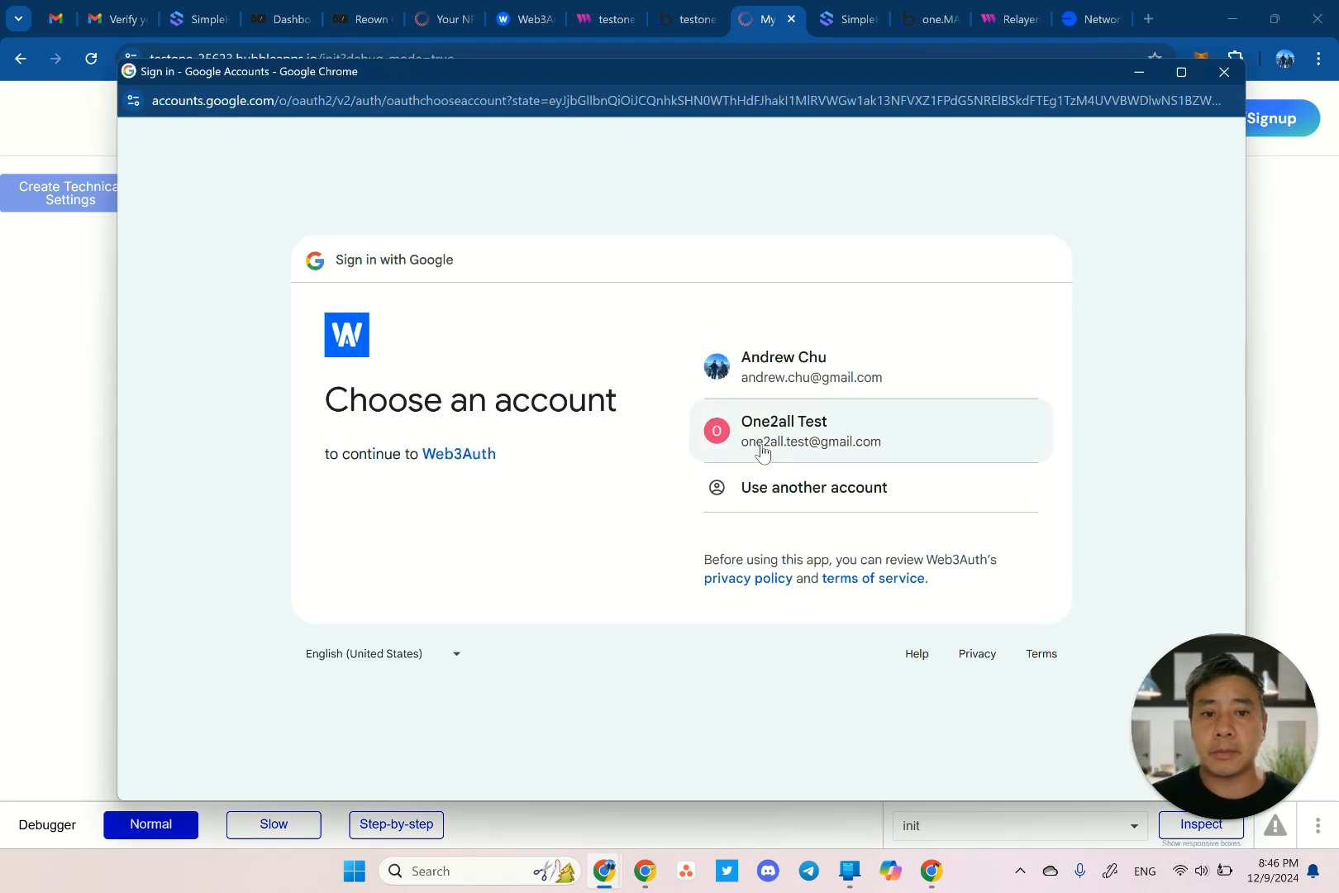
pyautogui.click(764, 448)
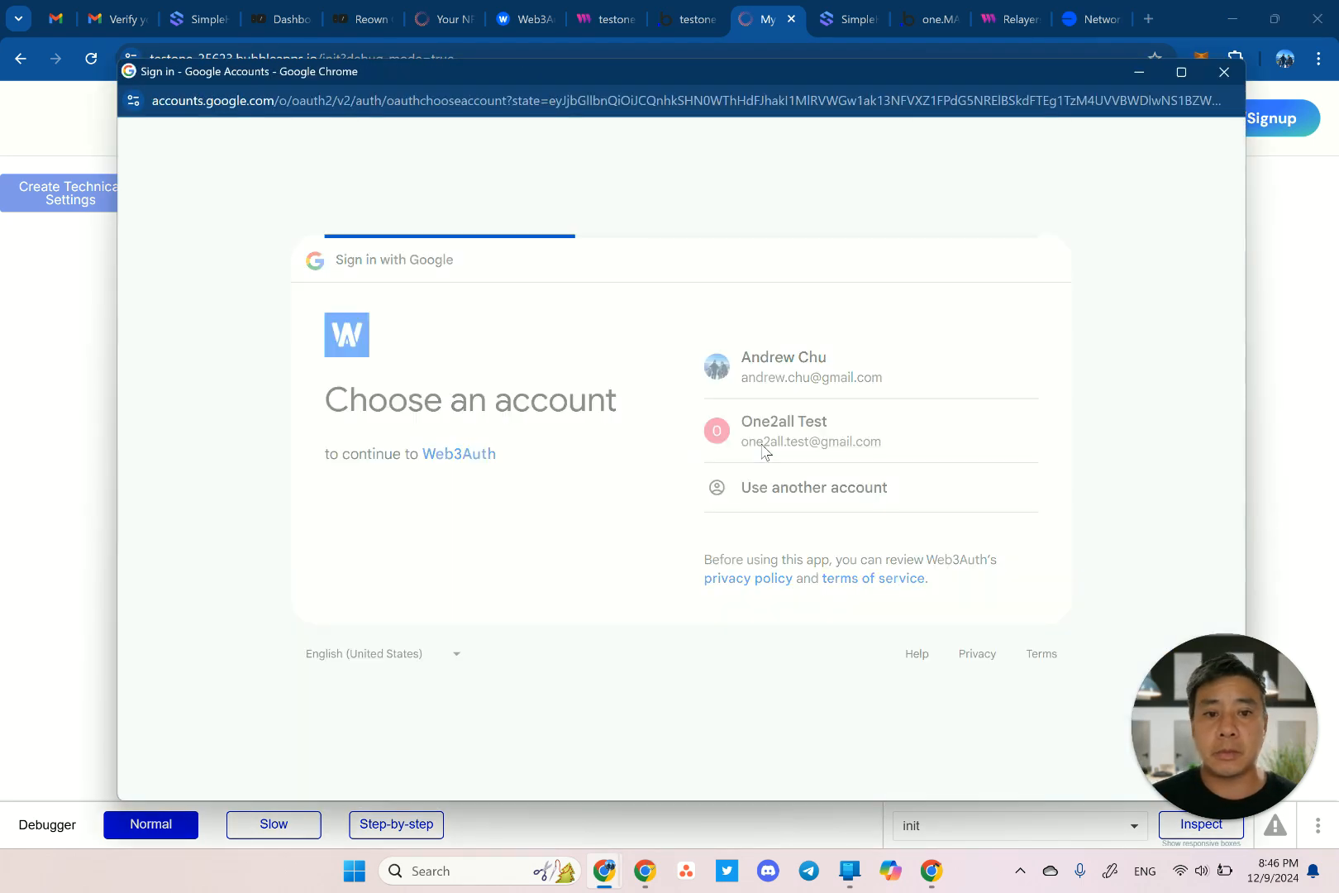
pyautogui.click(1011, 574)
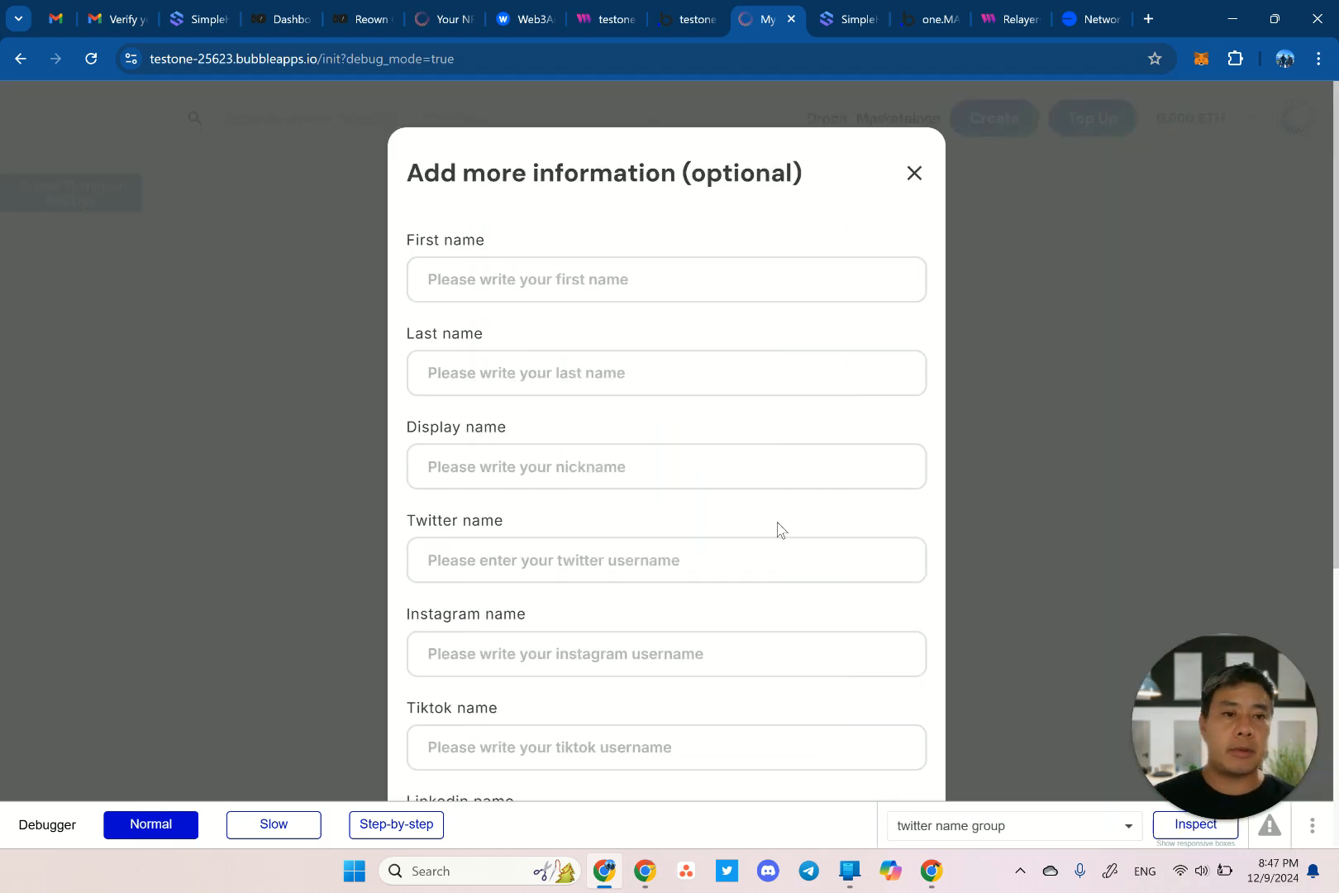
pyautogui.scroll(-5, 777, 529)
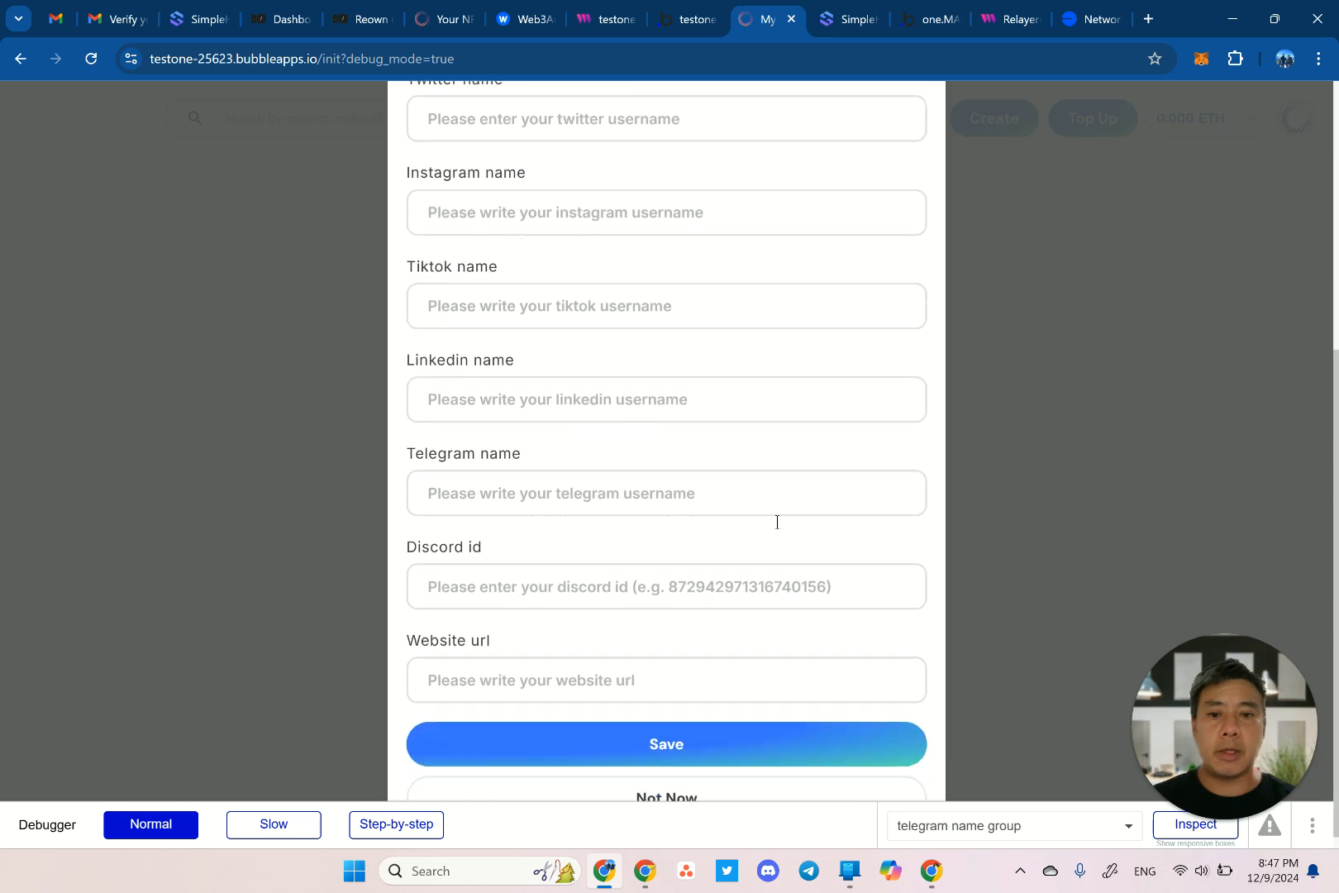
pyautogui.click(653, 796)
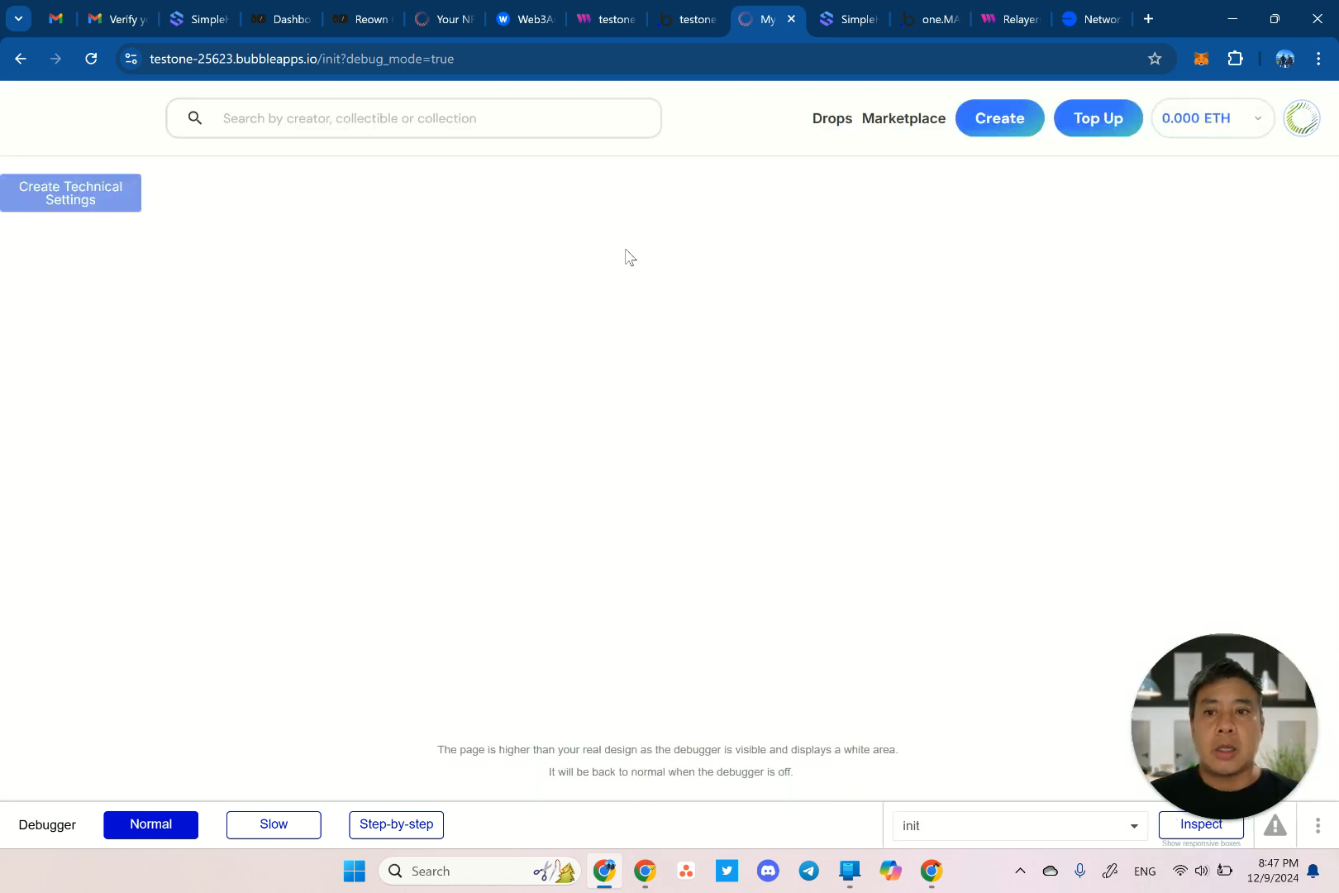
# Go from the app's home page back to the editor's live App data for settings_technicals.
pyautogui.click(88, 130)
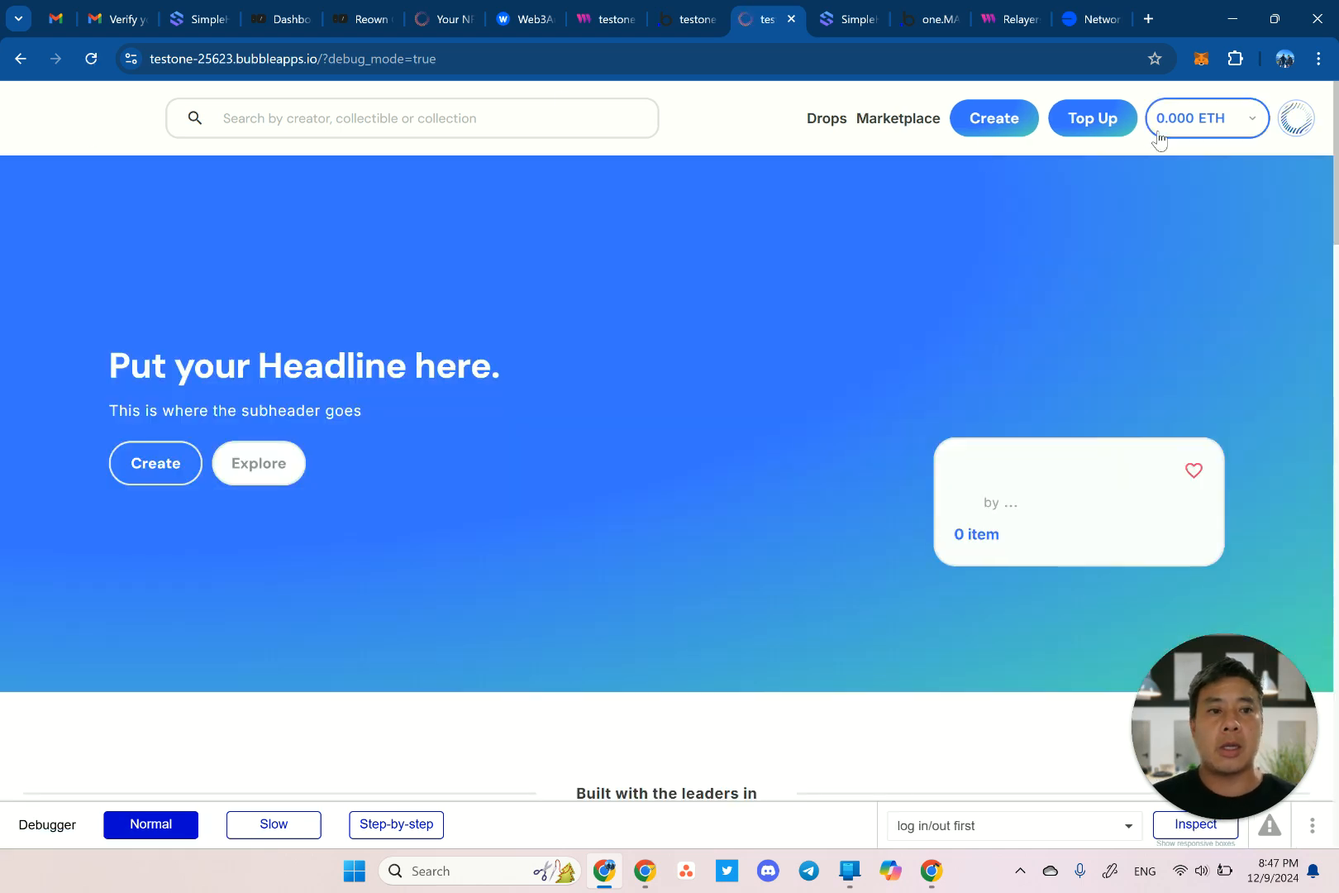
pyautogui.hotkey('ctrl', 'shift', 'Tab')
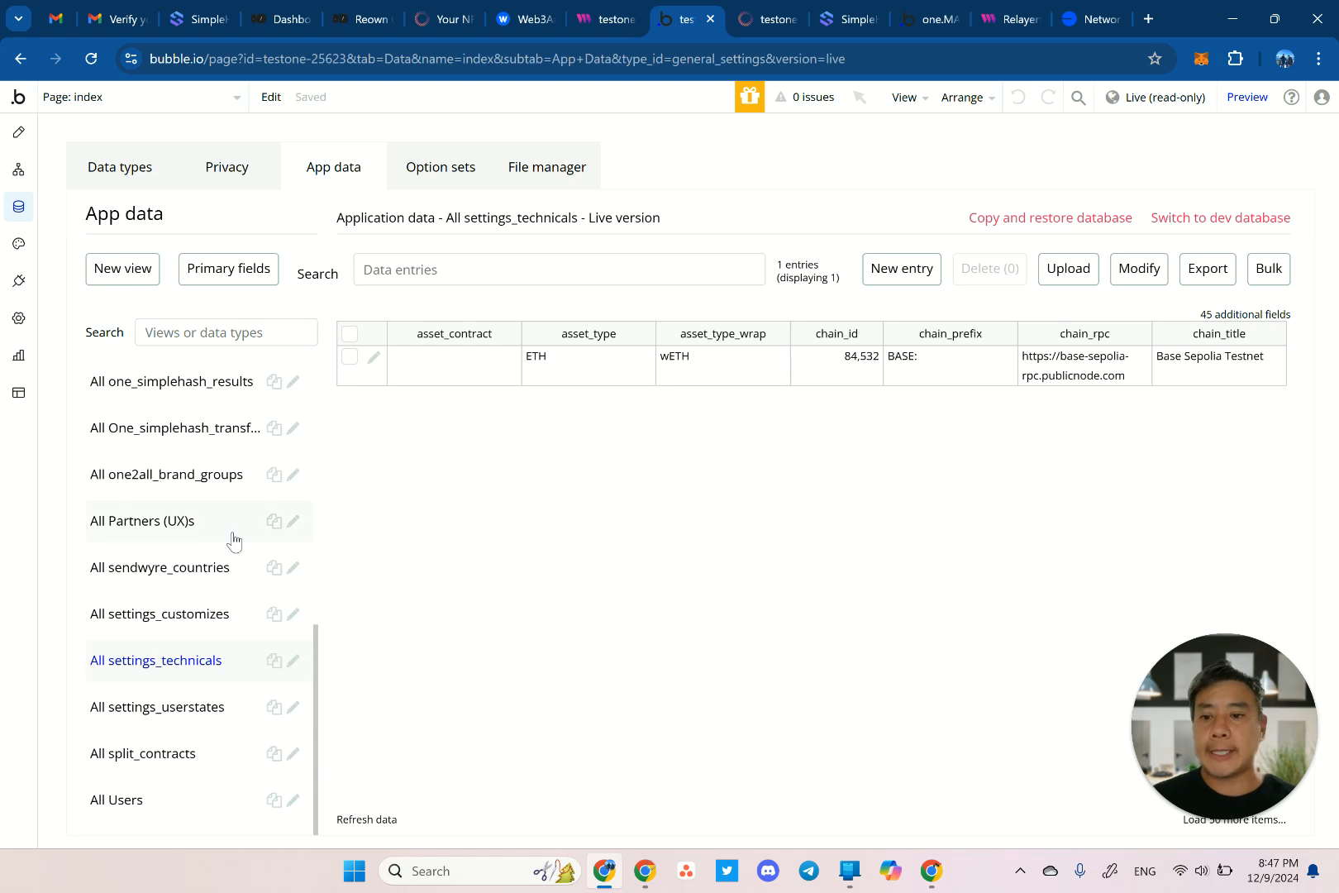
# Set the test user's isAdmin field to yes in the live Users data, save, and return to the marketplace.
pyautogui.click(180, 798)
pyautogui.click(373, 357)
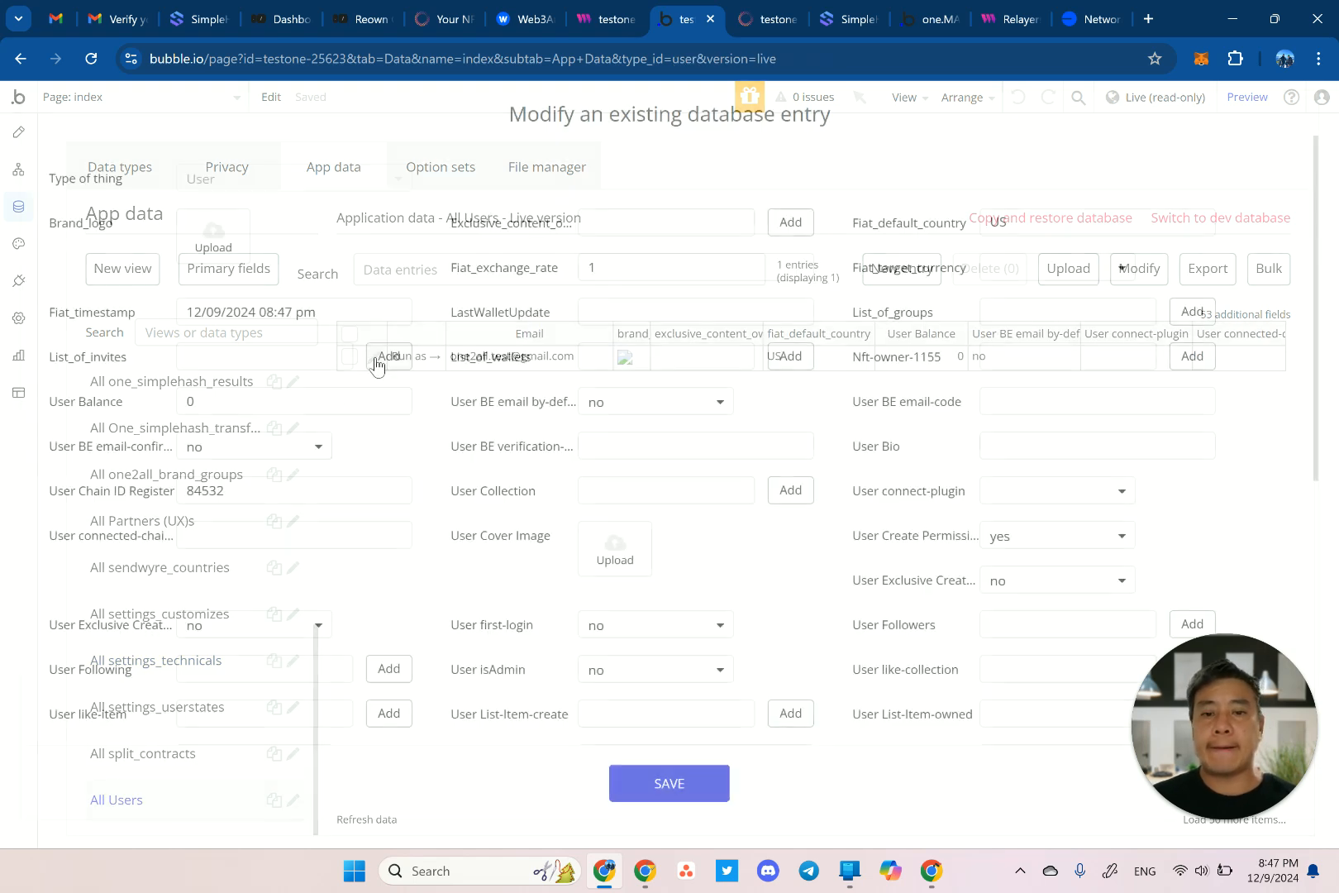
pyautogui.hotkey('ctrl', 'f')
pyautogui.write('admin')
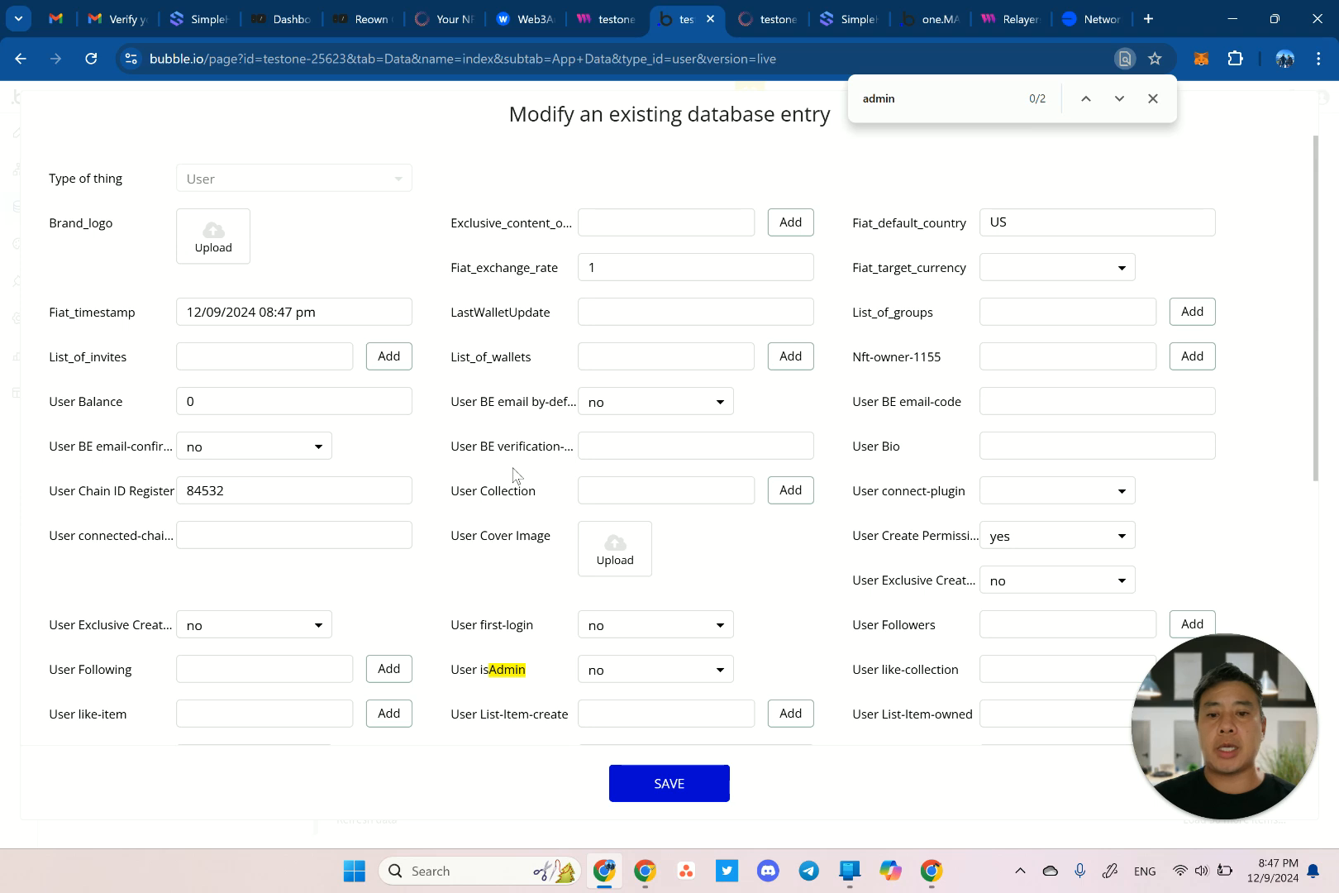
pyautogui.click(643, 669)
pyautogui.click(634, 699)
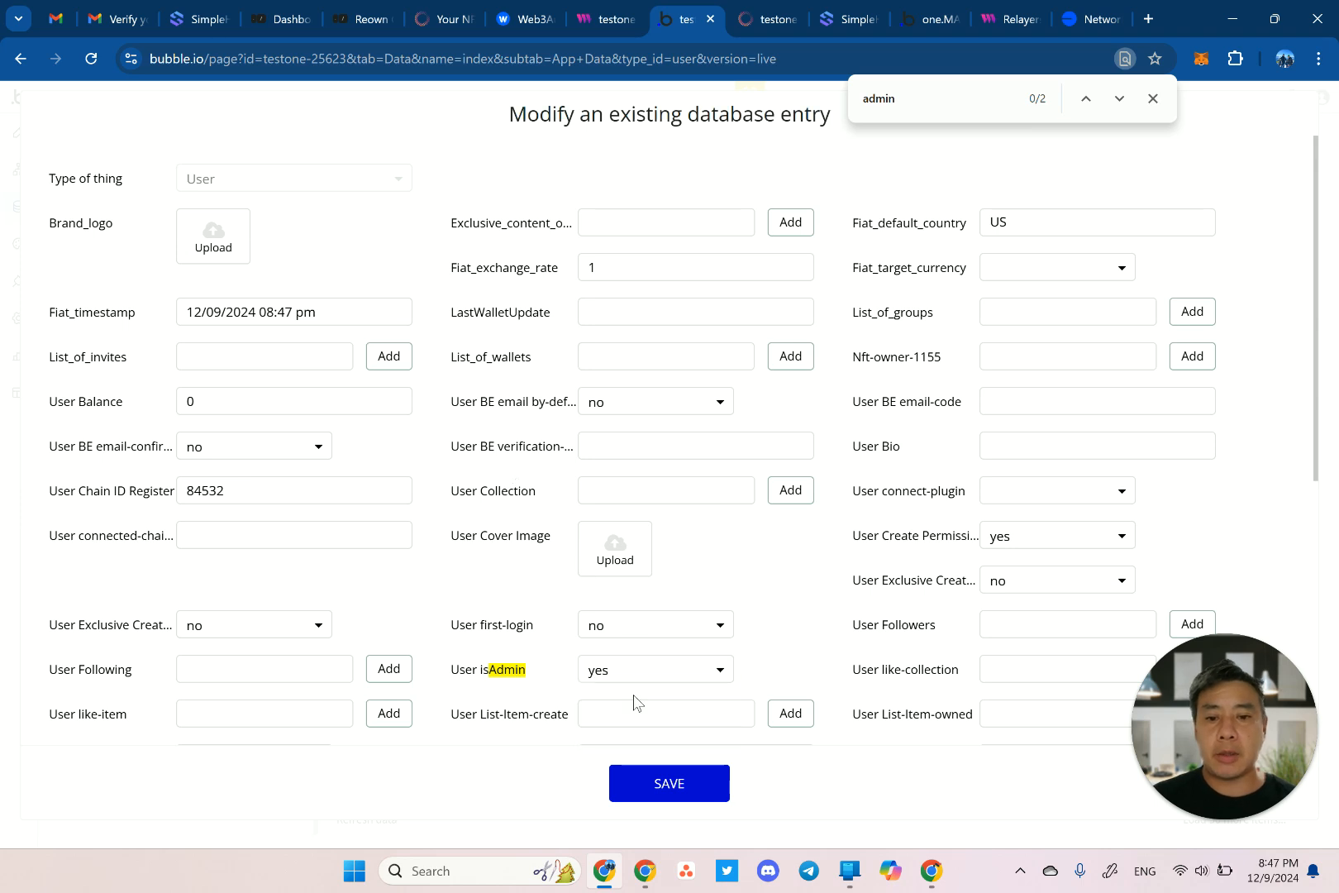
pyautogui.click(661, 799)
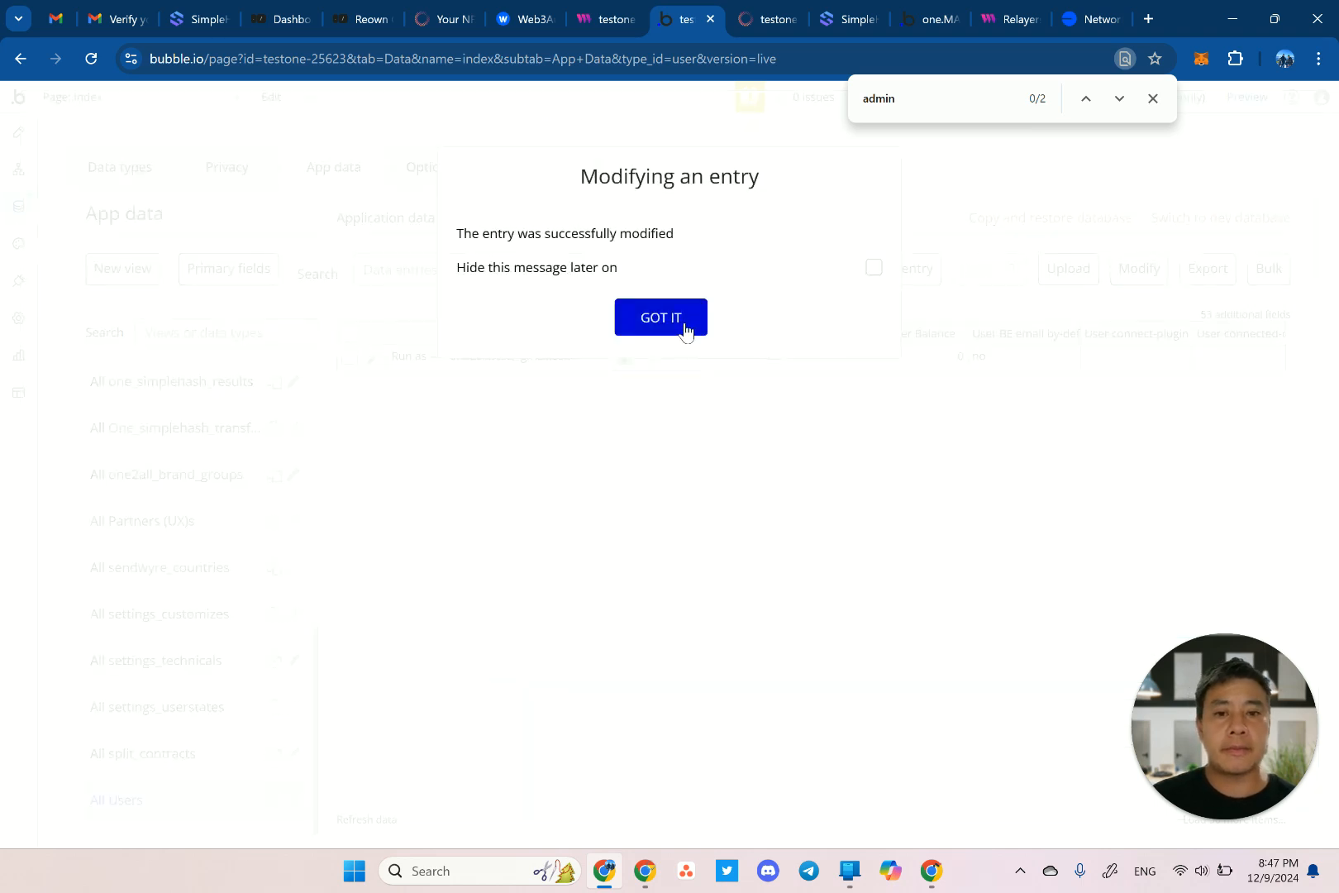
pyautogui.click(684, 329)
pyautogui.click(773, 19)
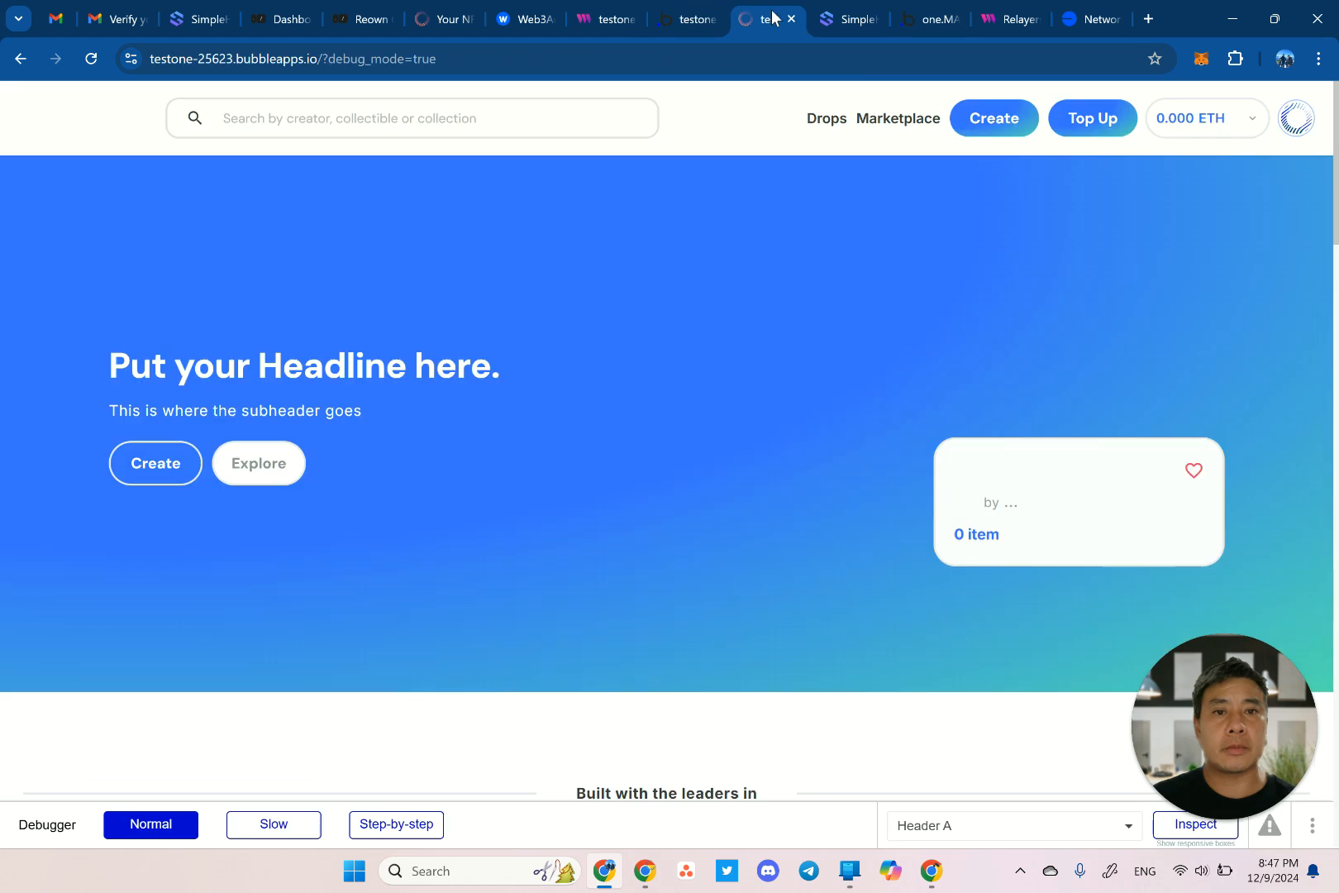
# Change the Technical Settings connection to Base:Mainnet under Admin Settings, then go back home.
pyautogui.click(1291, 116)
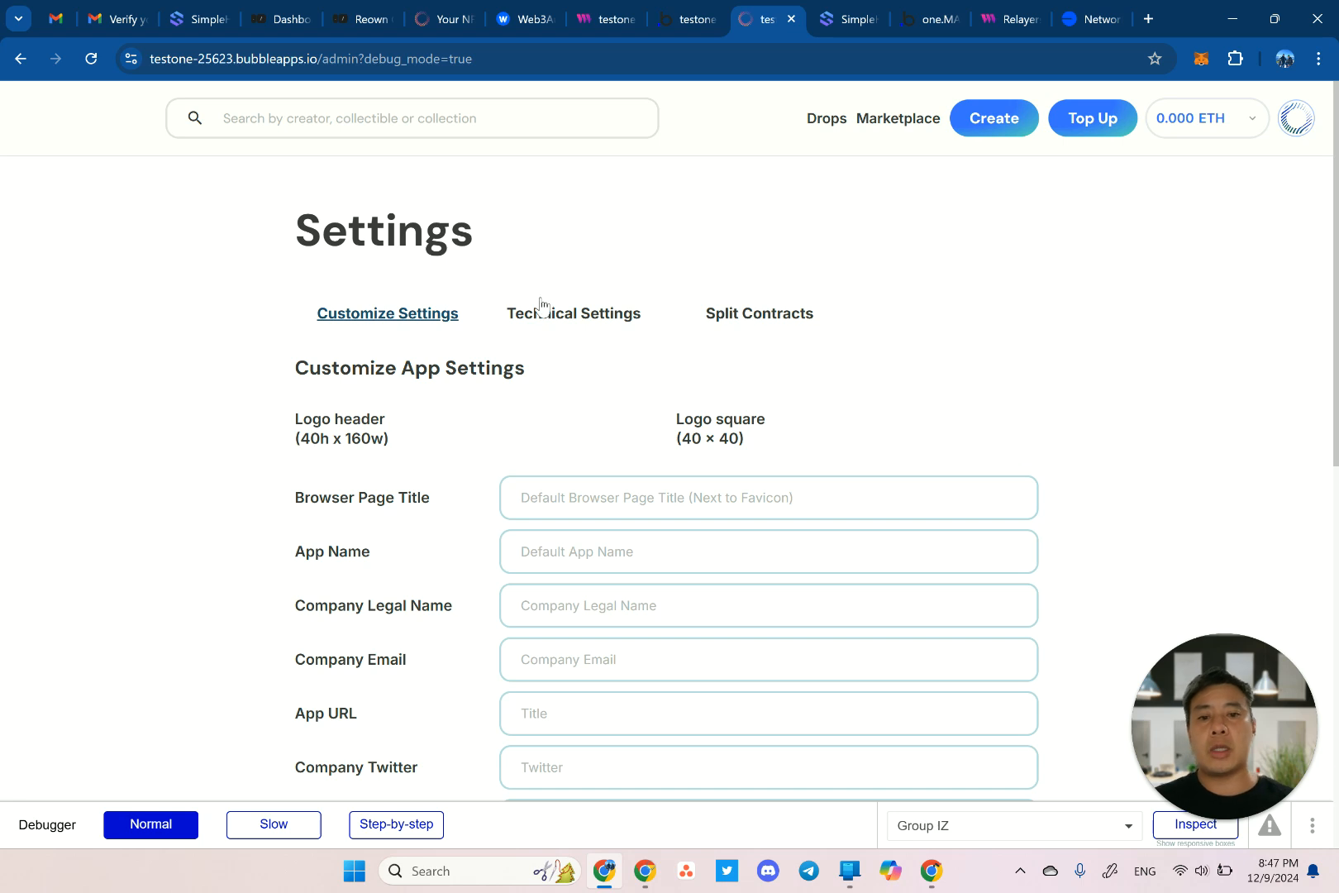
pyautogui.click(527, 317)
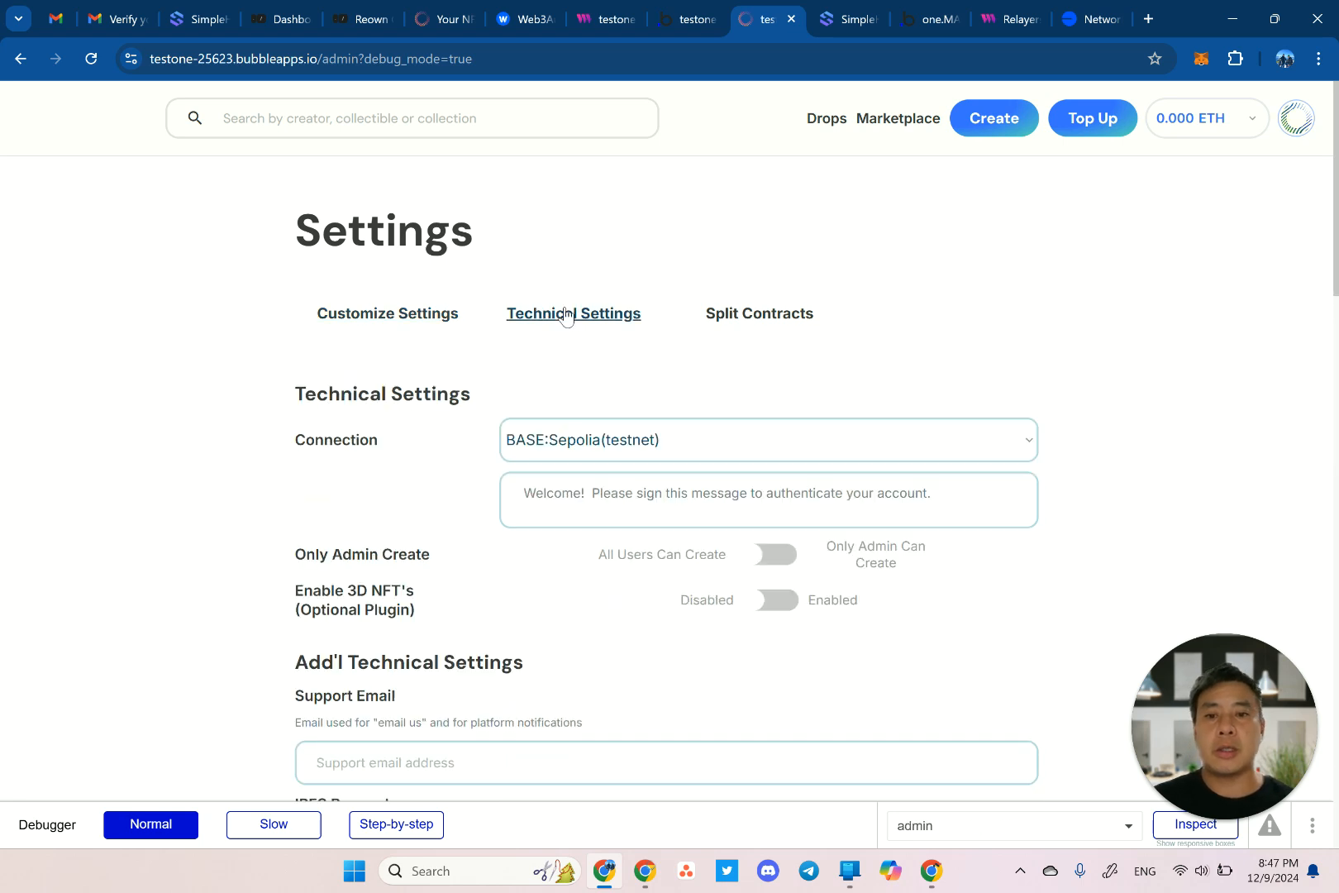
pyautogui.click(597, 438)
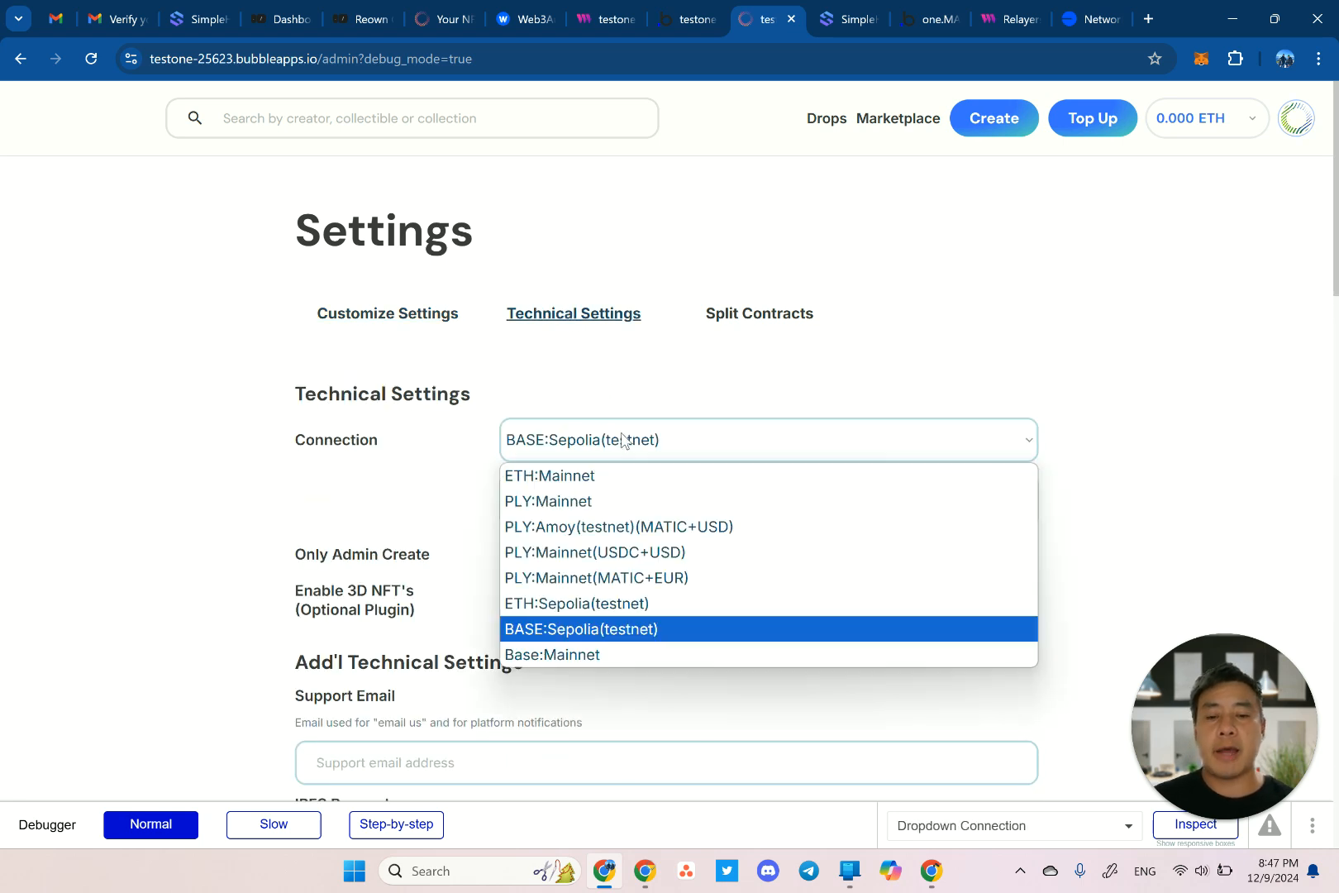
pyautogui.click(580, 656)
pyautogui.scroll(-5, 430, 533)
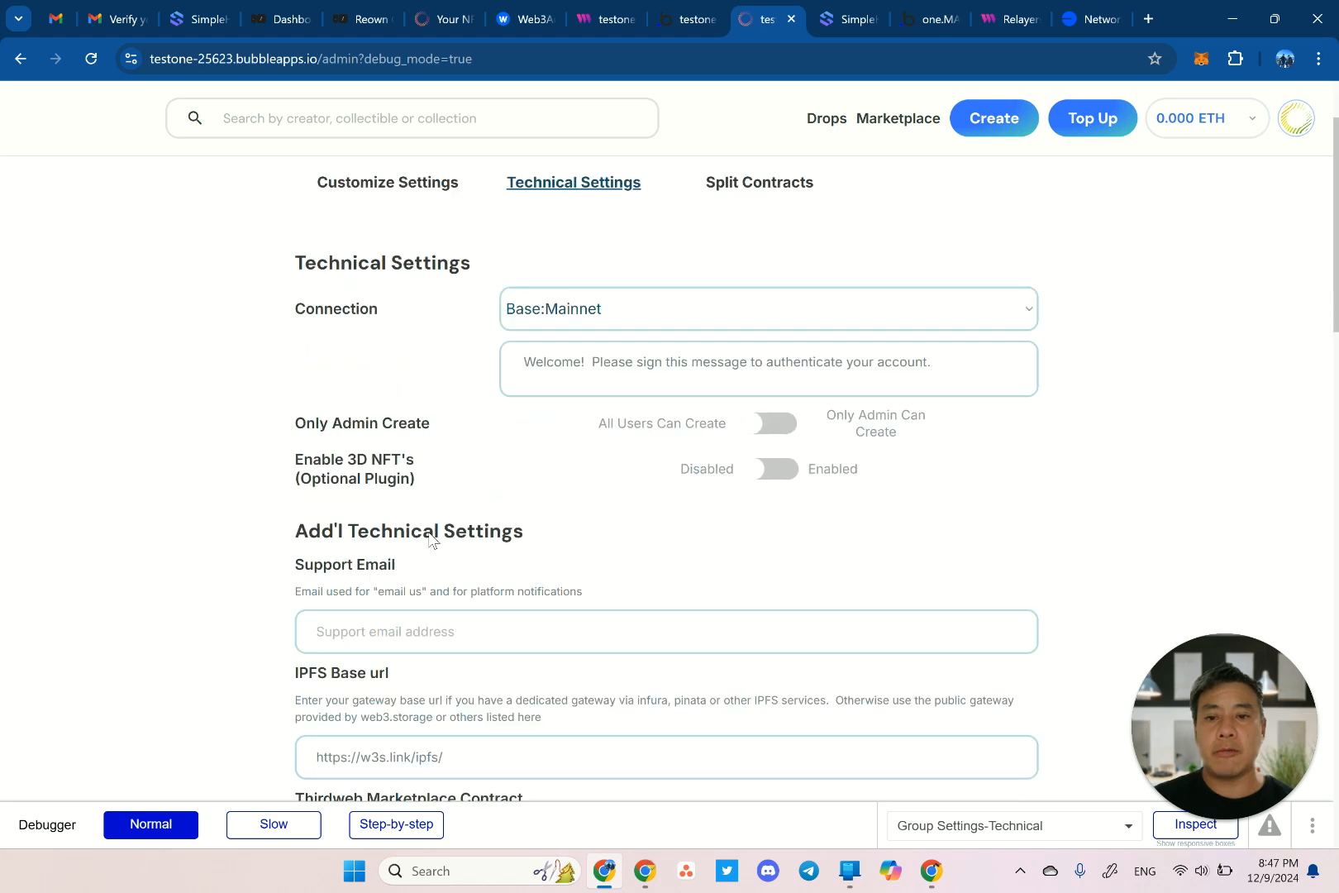
pyautogui.scroll(-15, 429, 533)
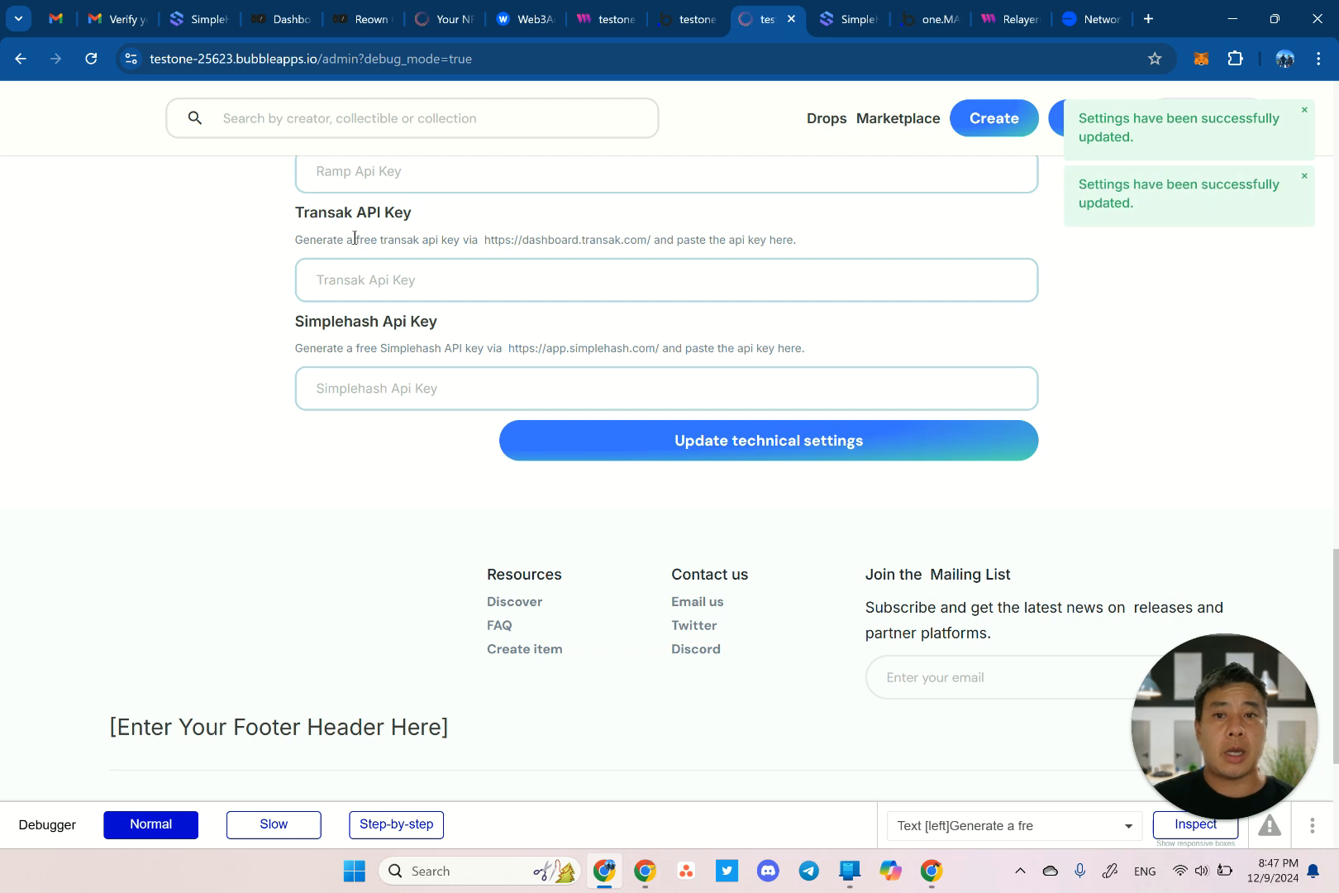
pyautogui.click(115, 147)
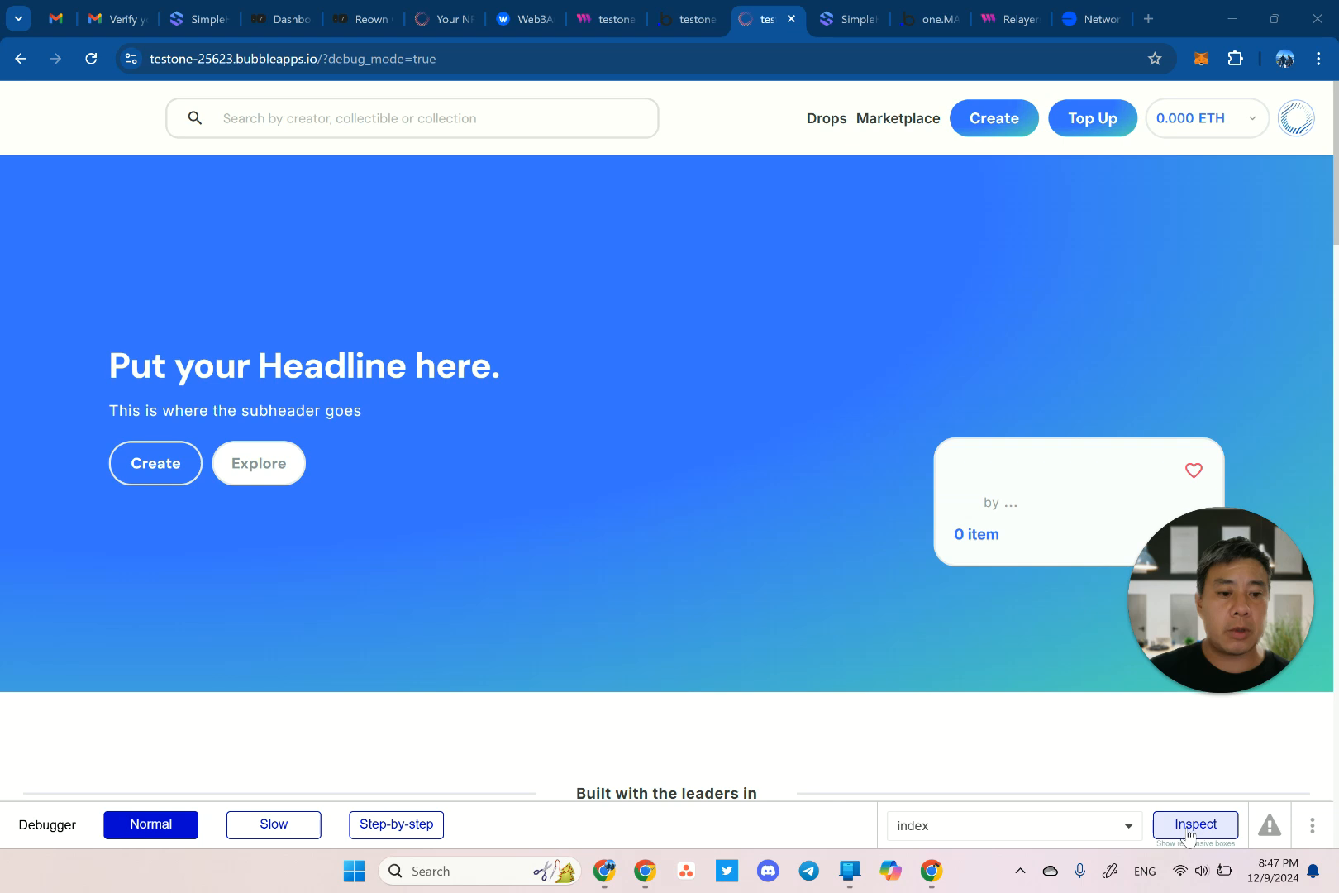
pyautogui.click(1195, 823)
pyautogui.click(942, 597)
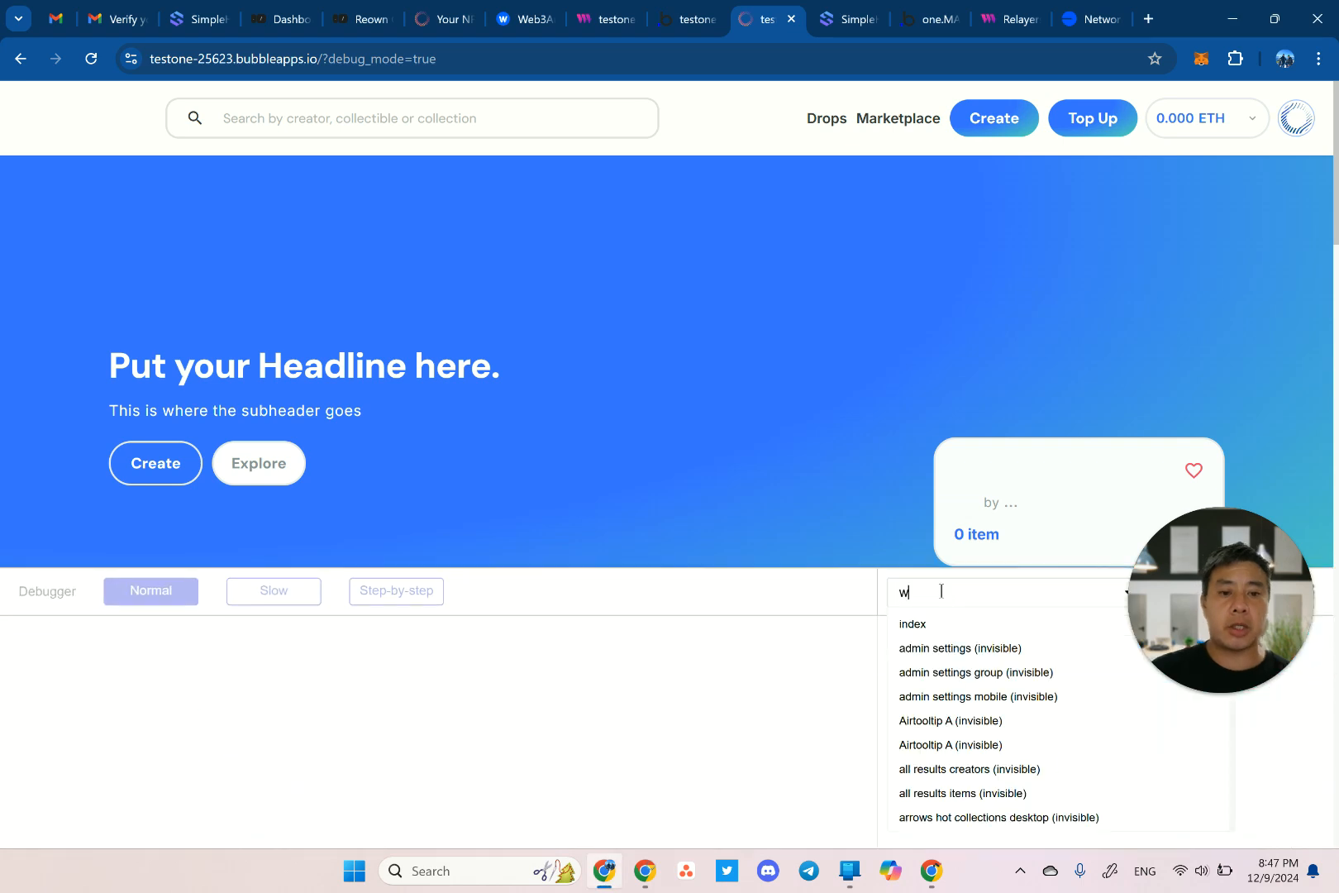
pyautogui.write('web3')
pyautogui.click(964, 702)
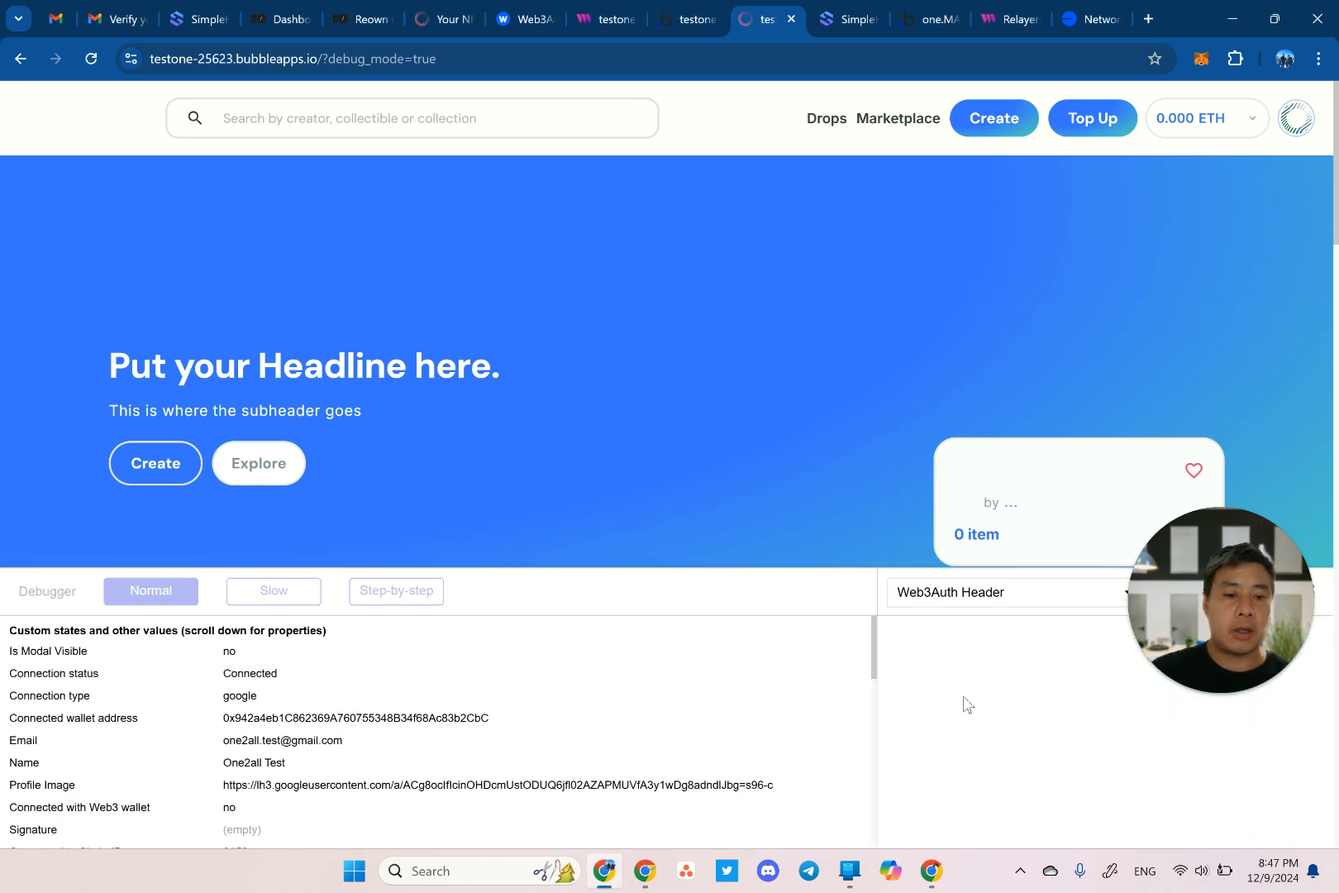
pyautogui.scroll(-3, 523, 726)
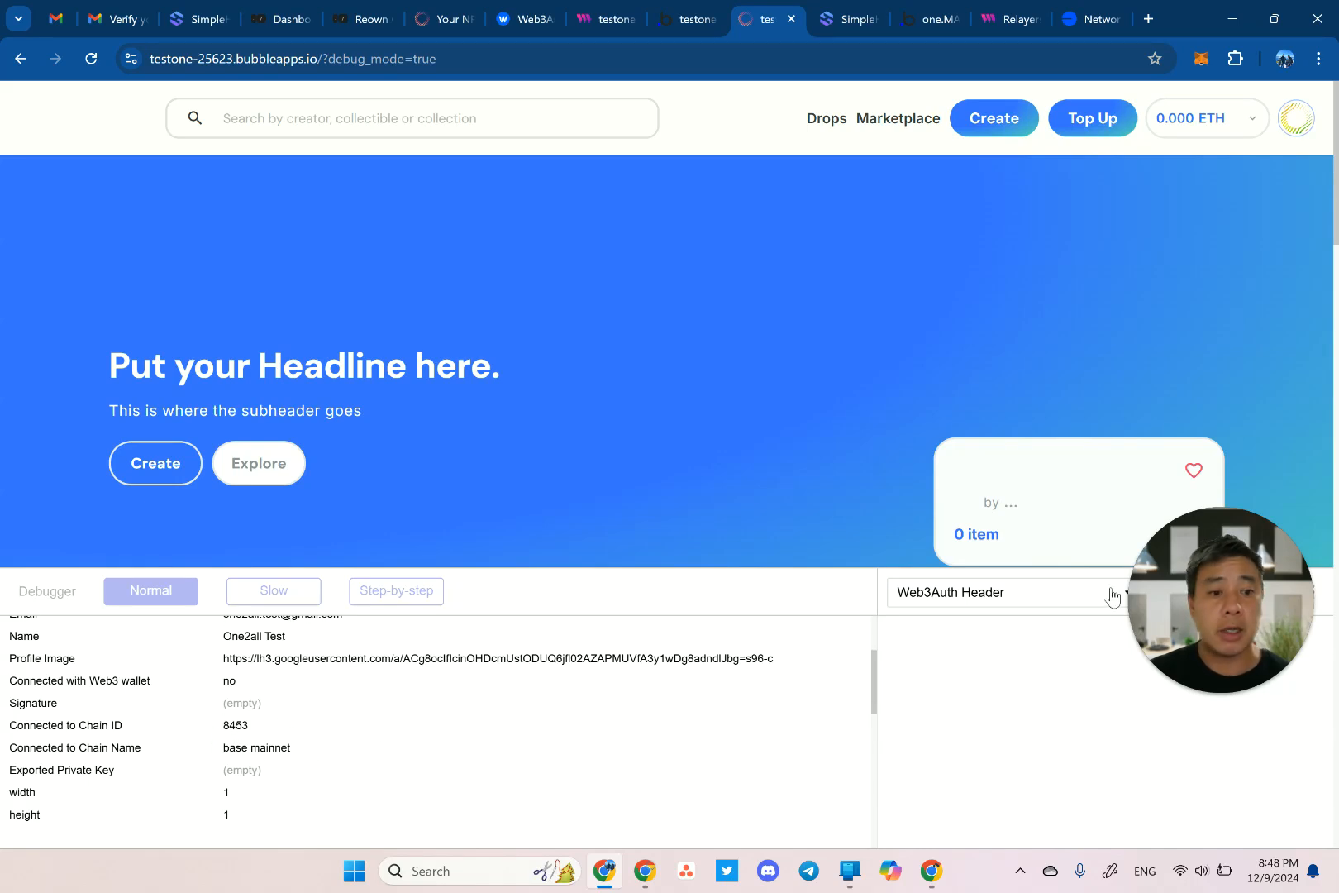
pyautogui.moveTo(1271, 626); pyautogui.dragTo(1275, 733)
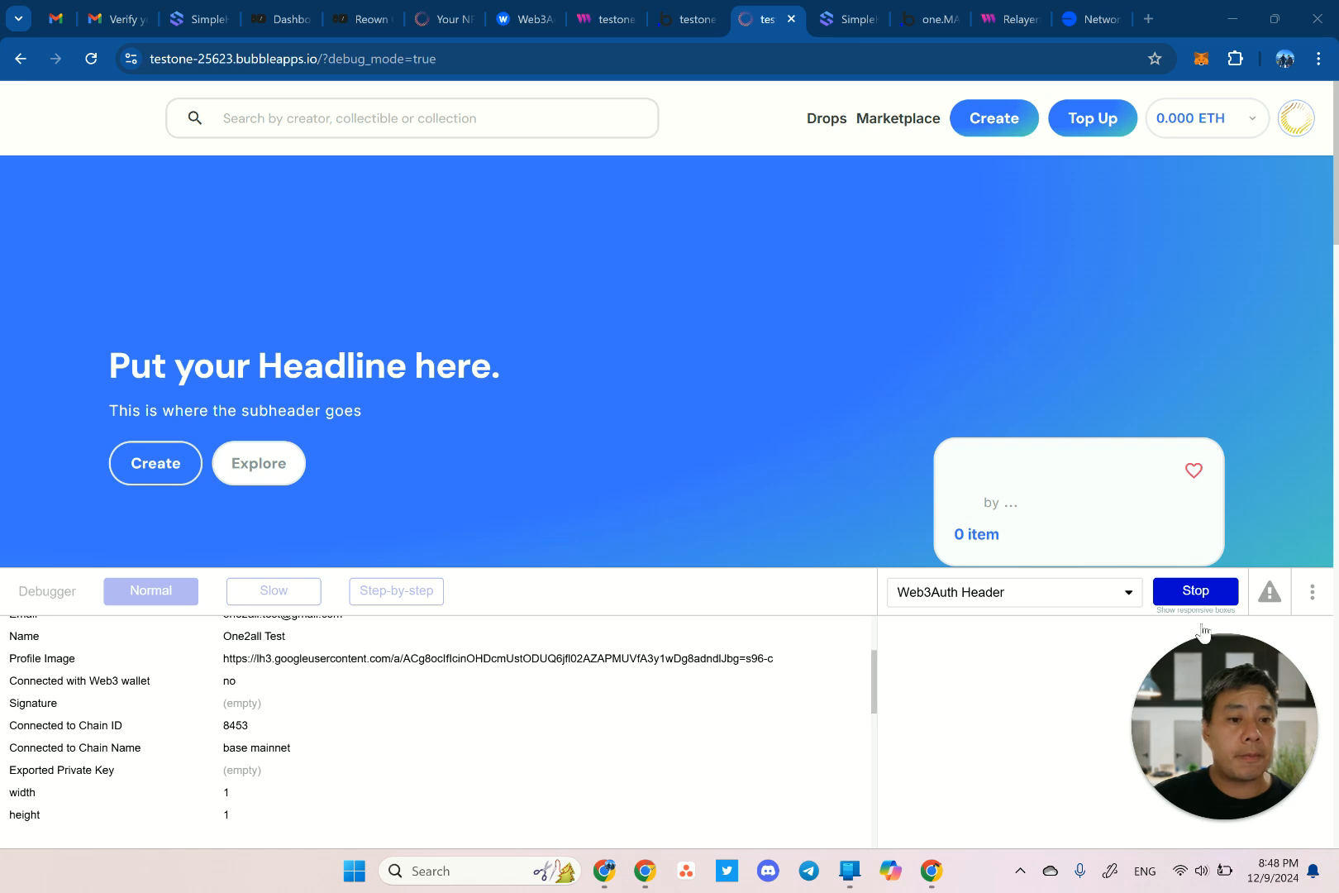
pyautogui.click(1190, 595)
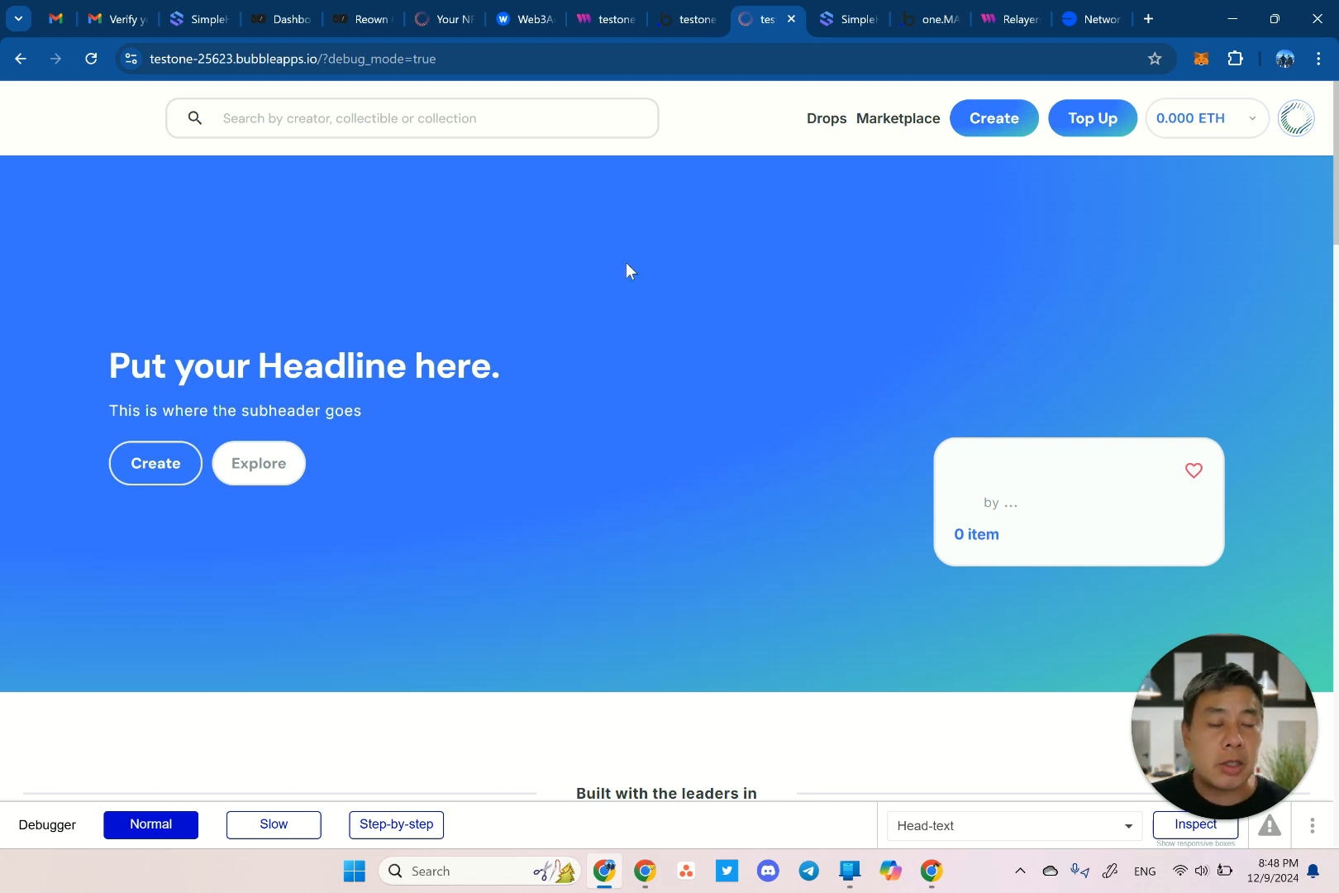
# Review the live settings_technicals record showing Base Mainnet, chain_id 8,453 and publicnode RPC, then cancel without saving.
pyautogui.click(691, 29)
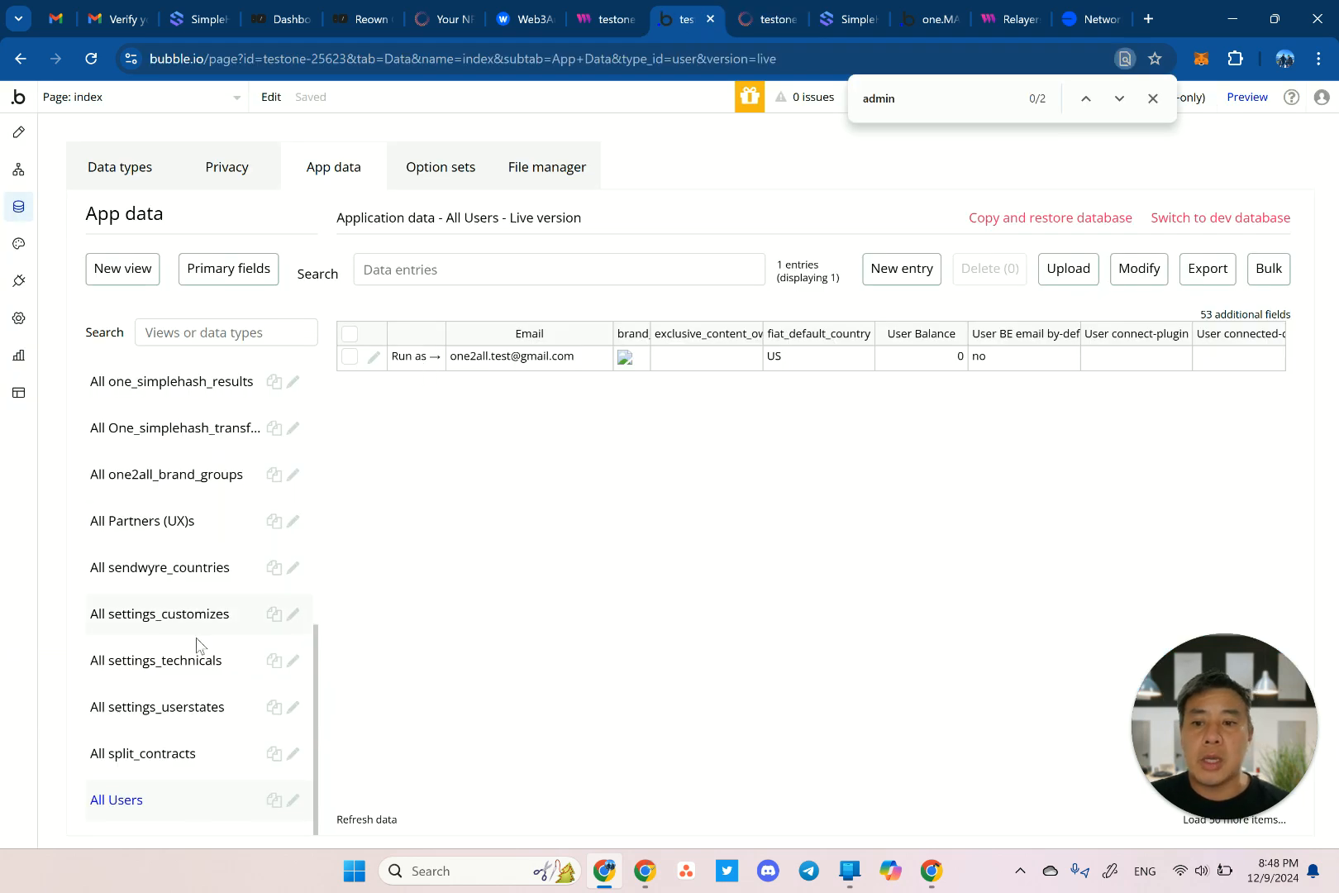
pyautogui.click(184, 659)
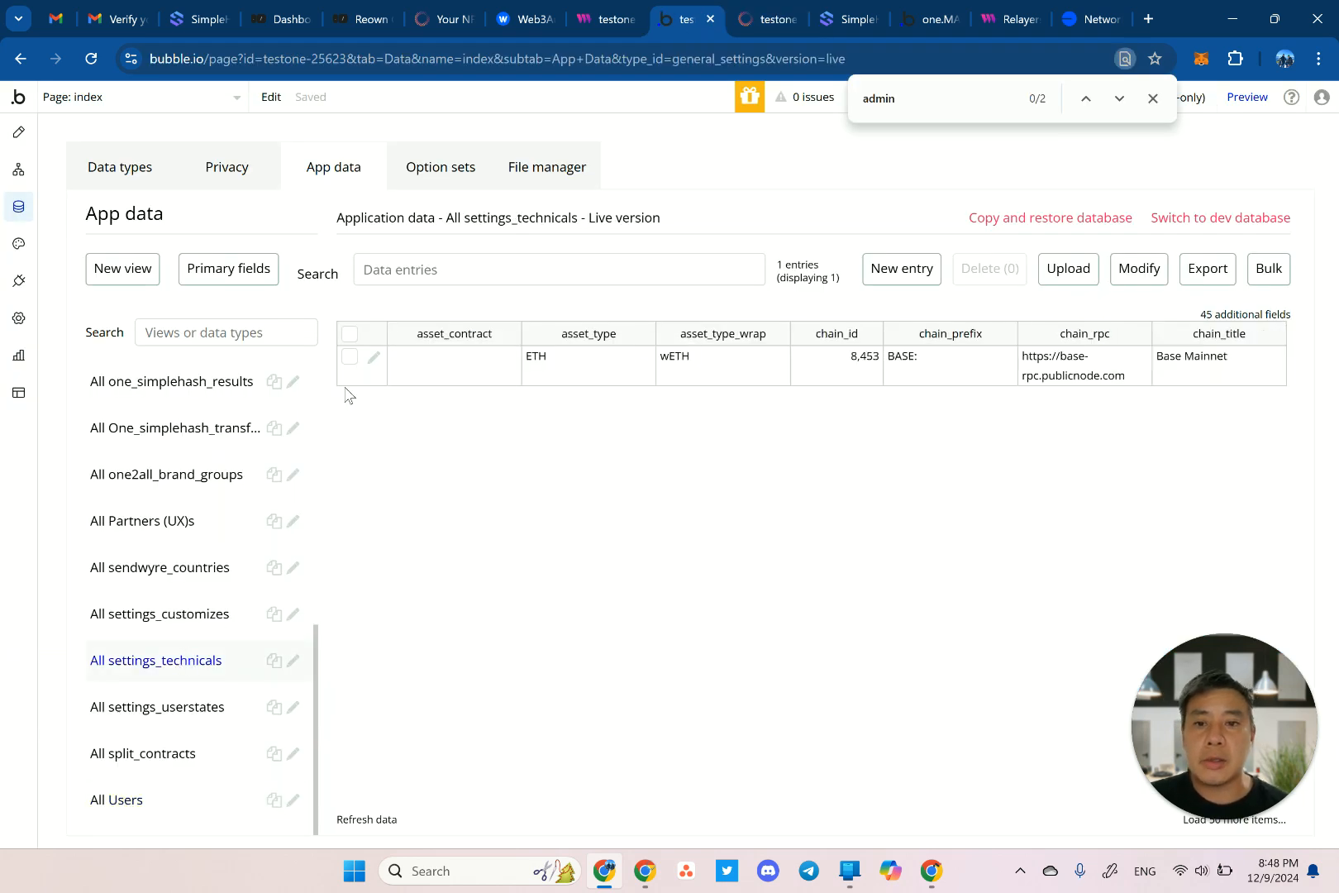
pyautogui.click(372, 364)
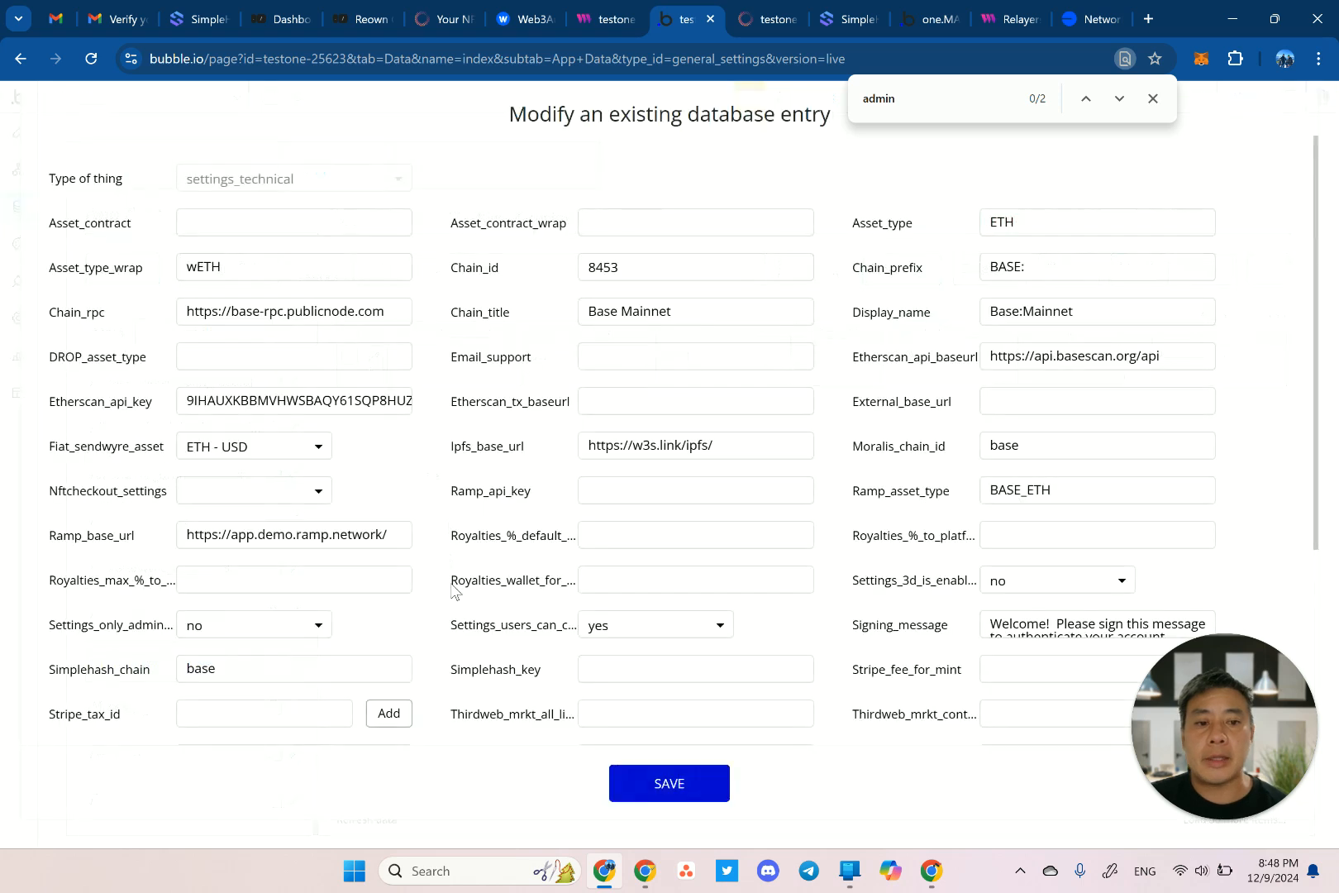
pyautogui.scroll(-3, 736, 521)
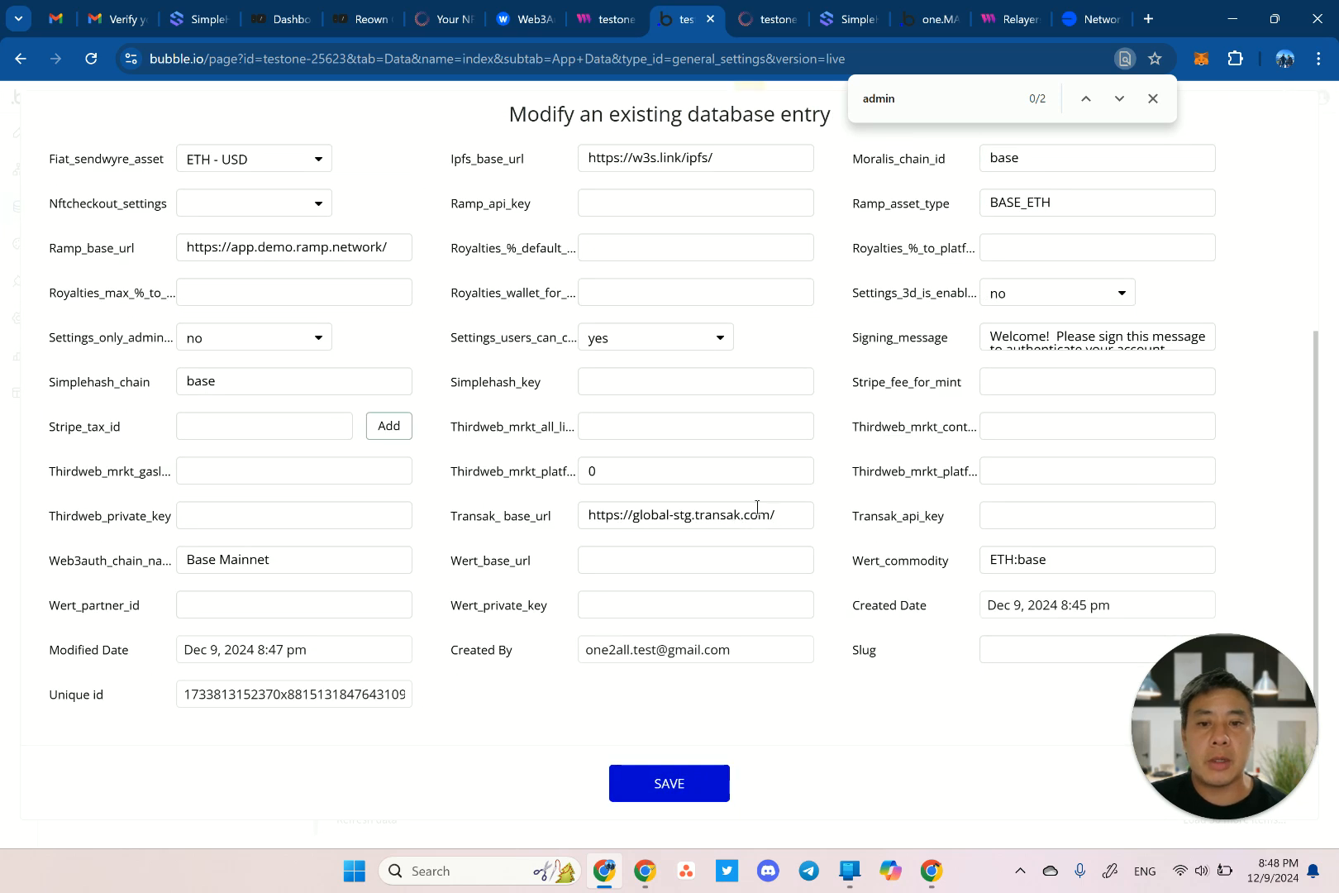
pyautogui.click(1018, 424)
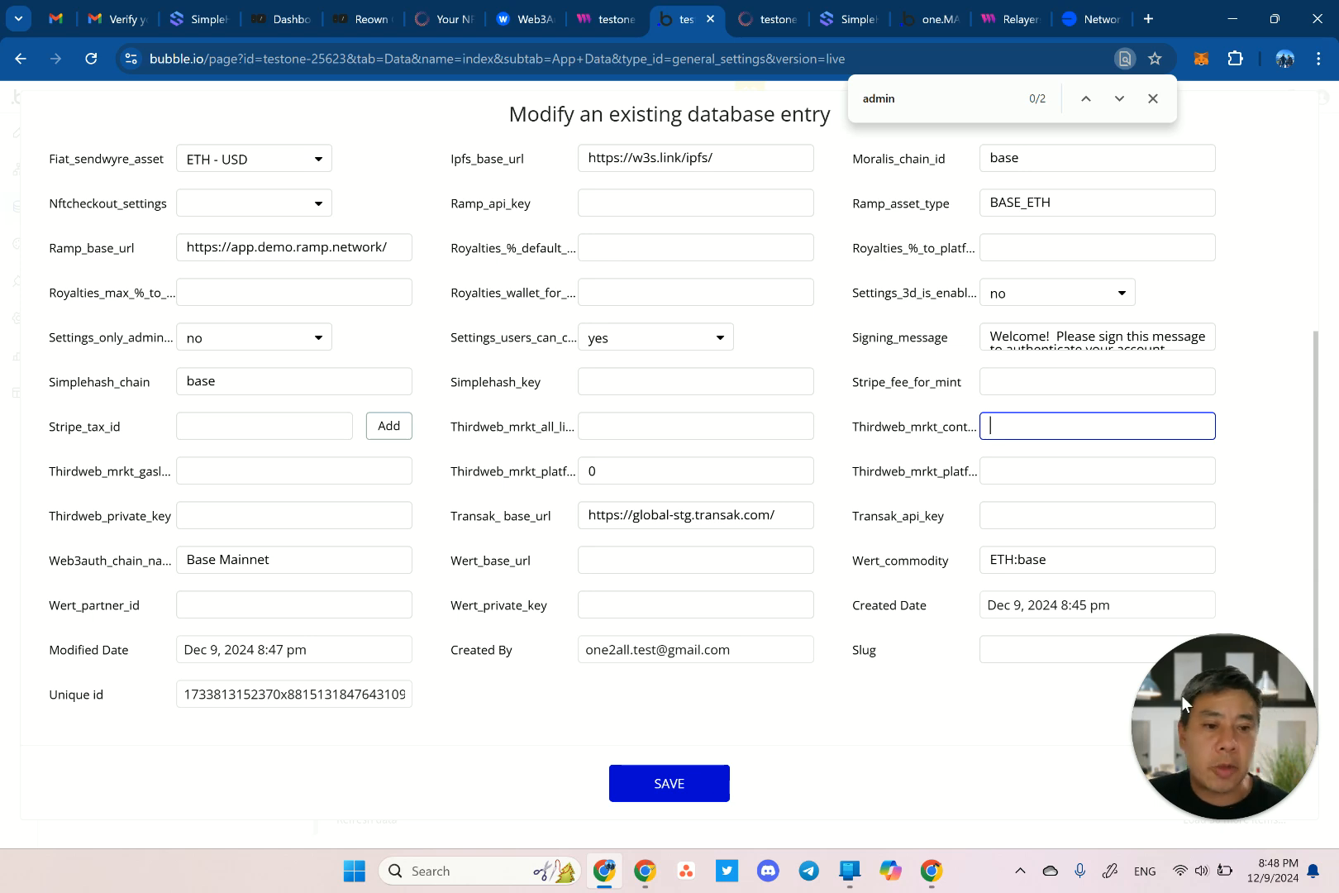
pyautogui.moveTo(1198, 657); pyautogui.dragTo(1175, 584)
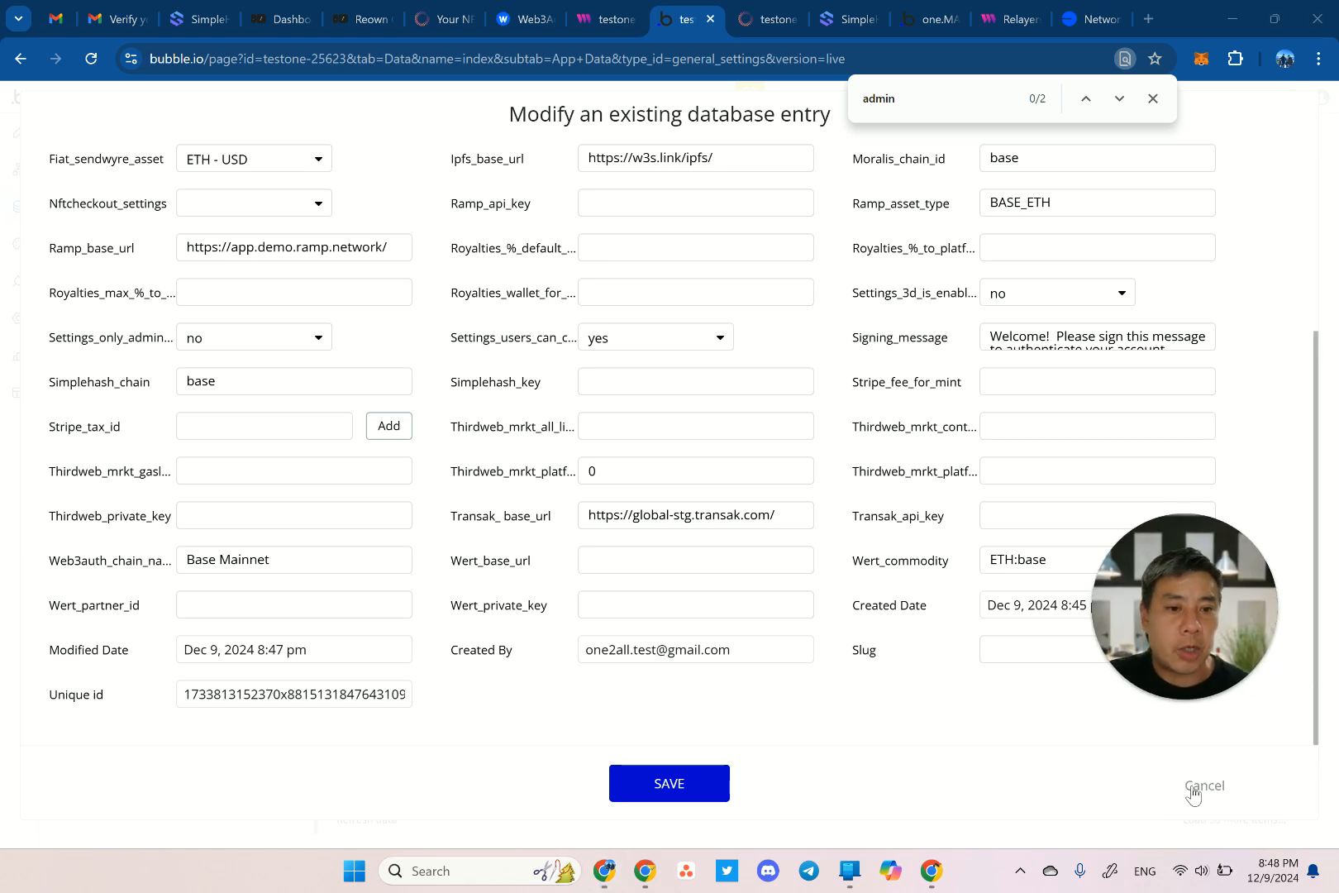
pyautogui.click(1221, 792)
pyautogui.click(1220, 792)
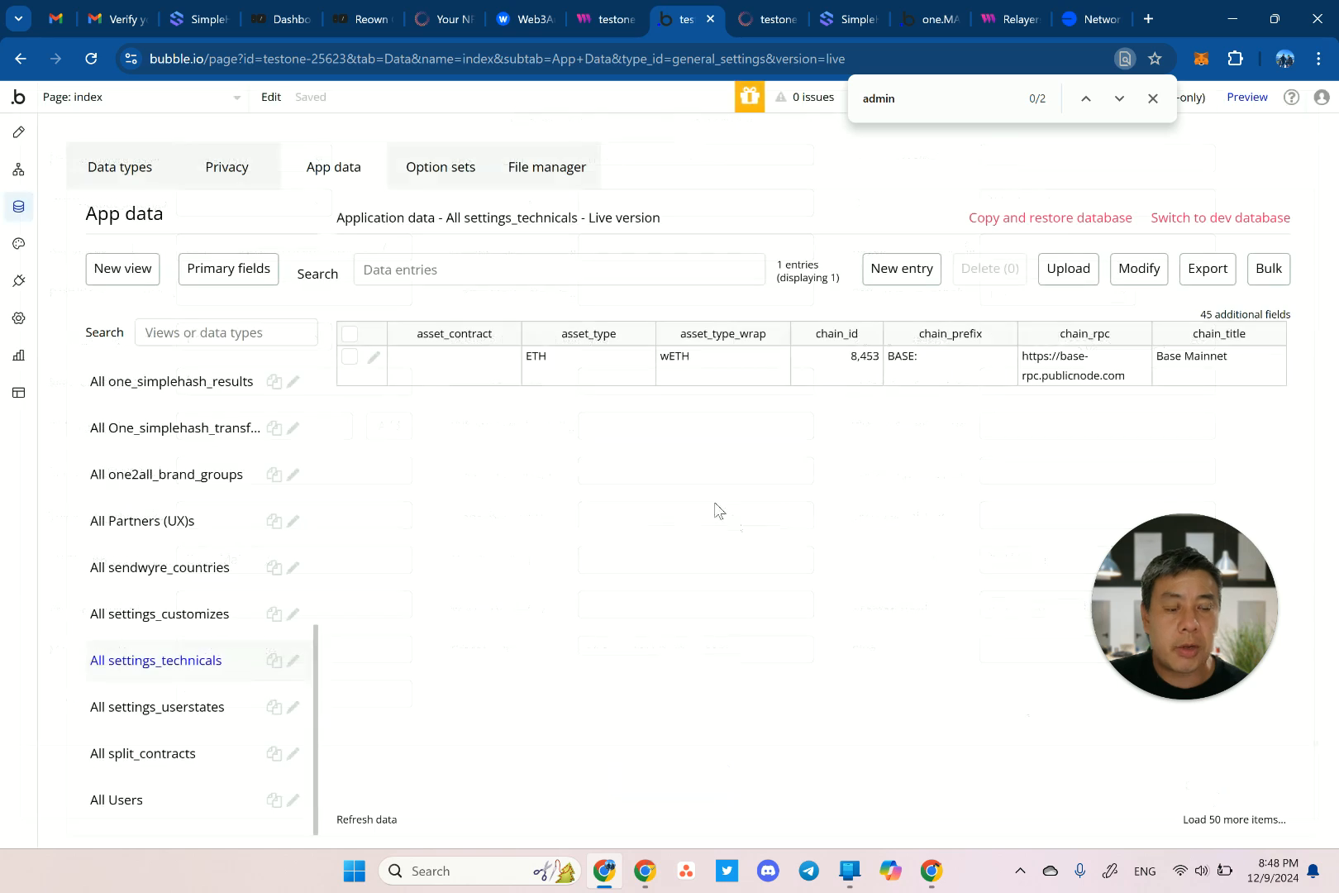